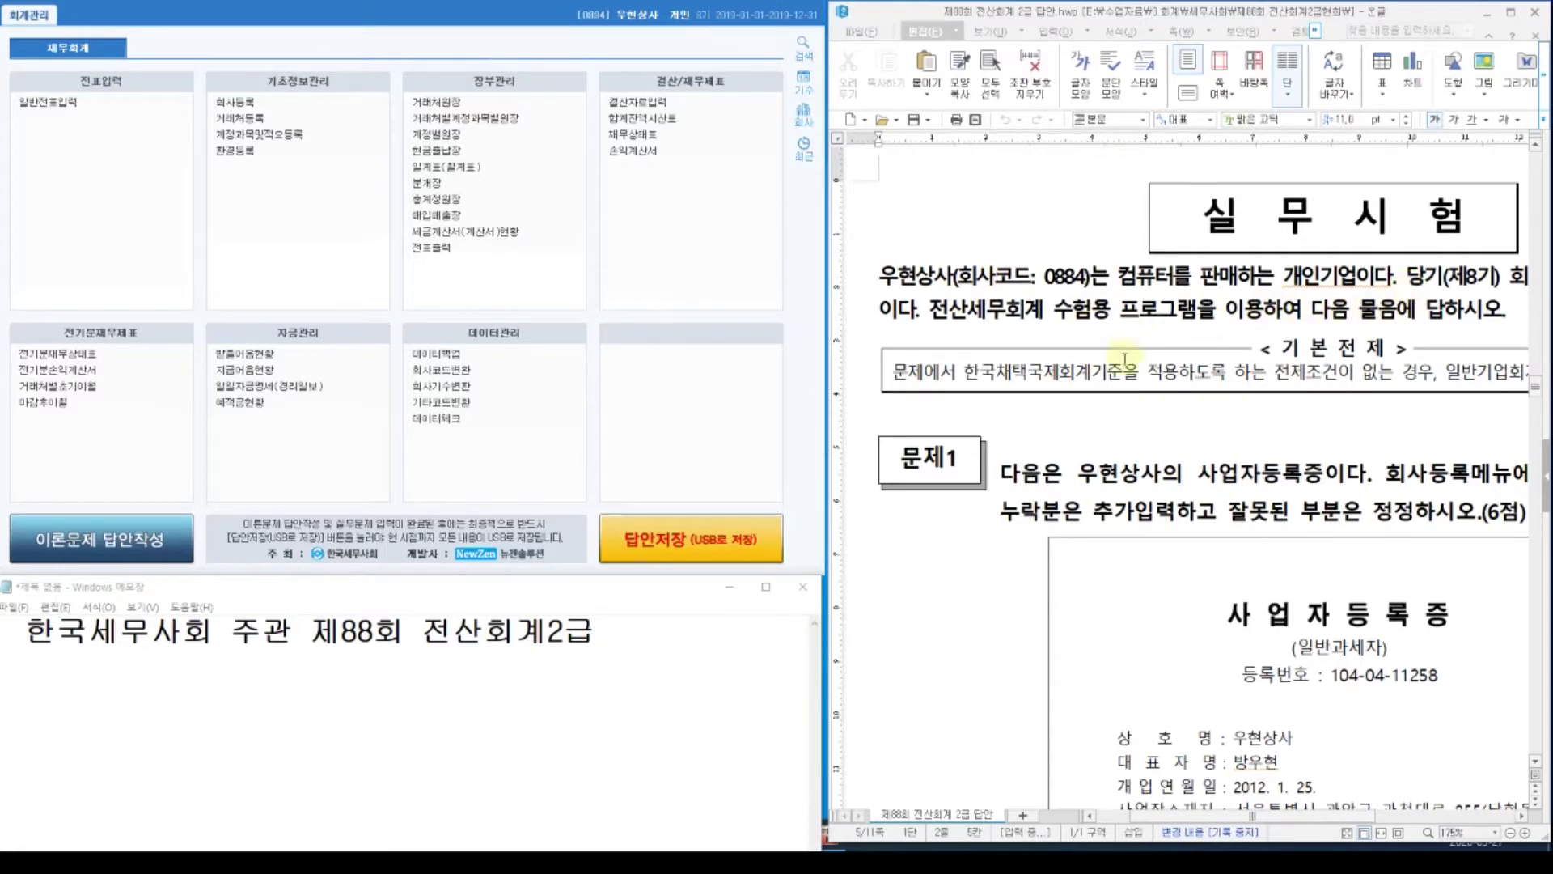
# Bring the 문제1 business registration certificate into view and open 회사등록, placing its window beside the document.
pyautogui.click(1183, 476)
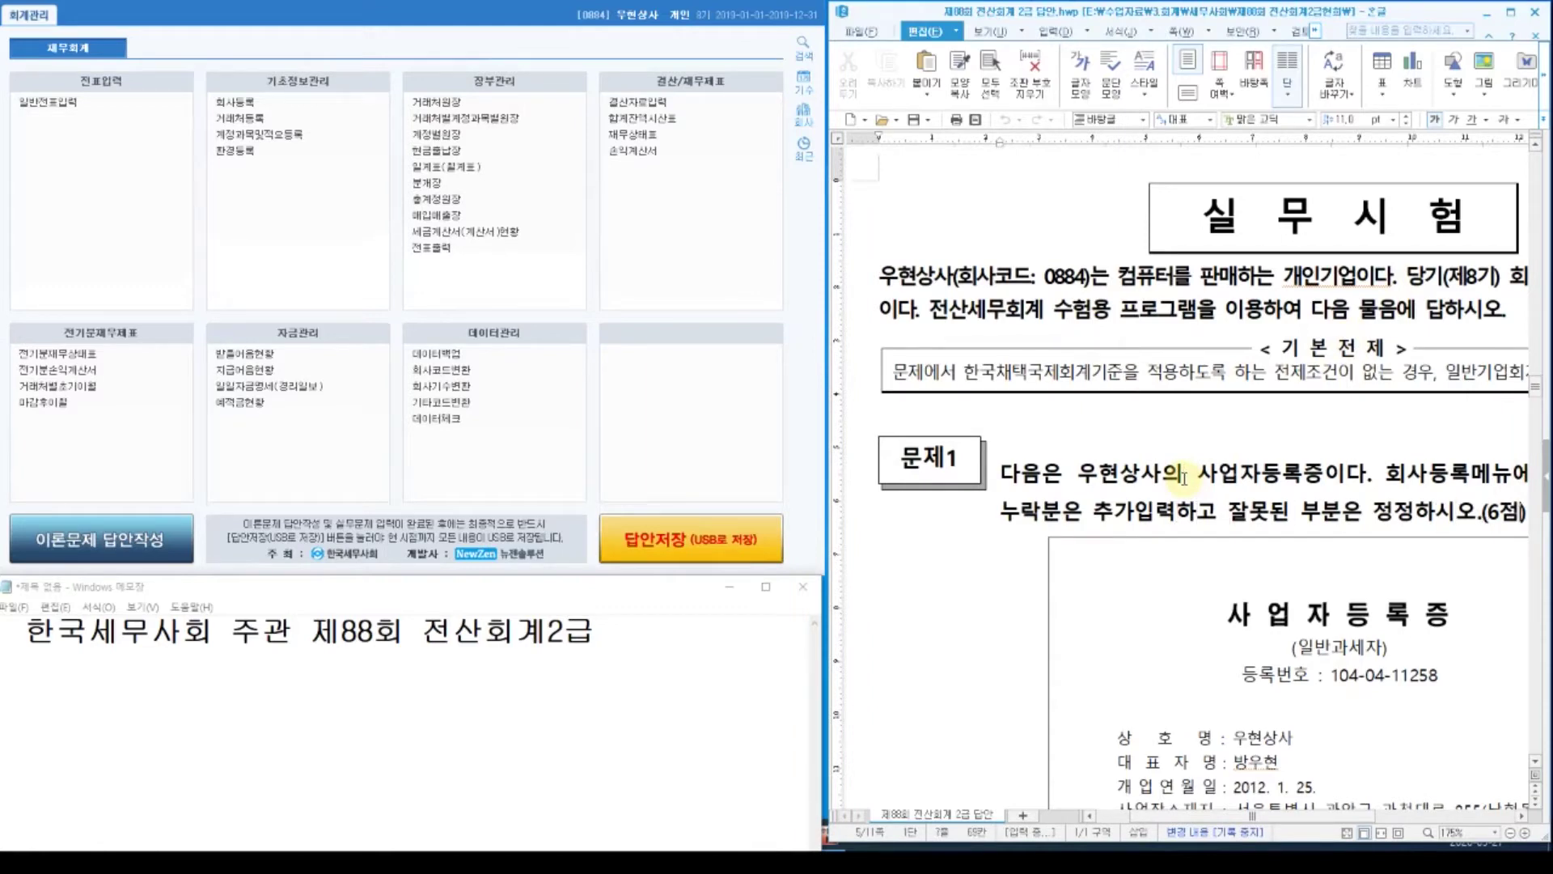
pyautogui.press('End')
pyautogui.press('Down')
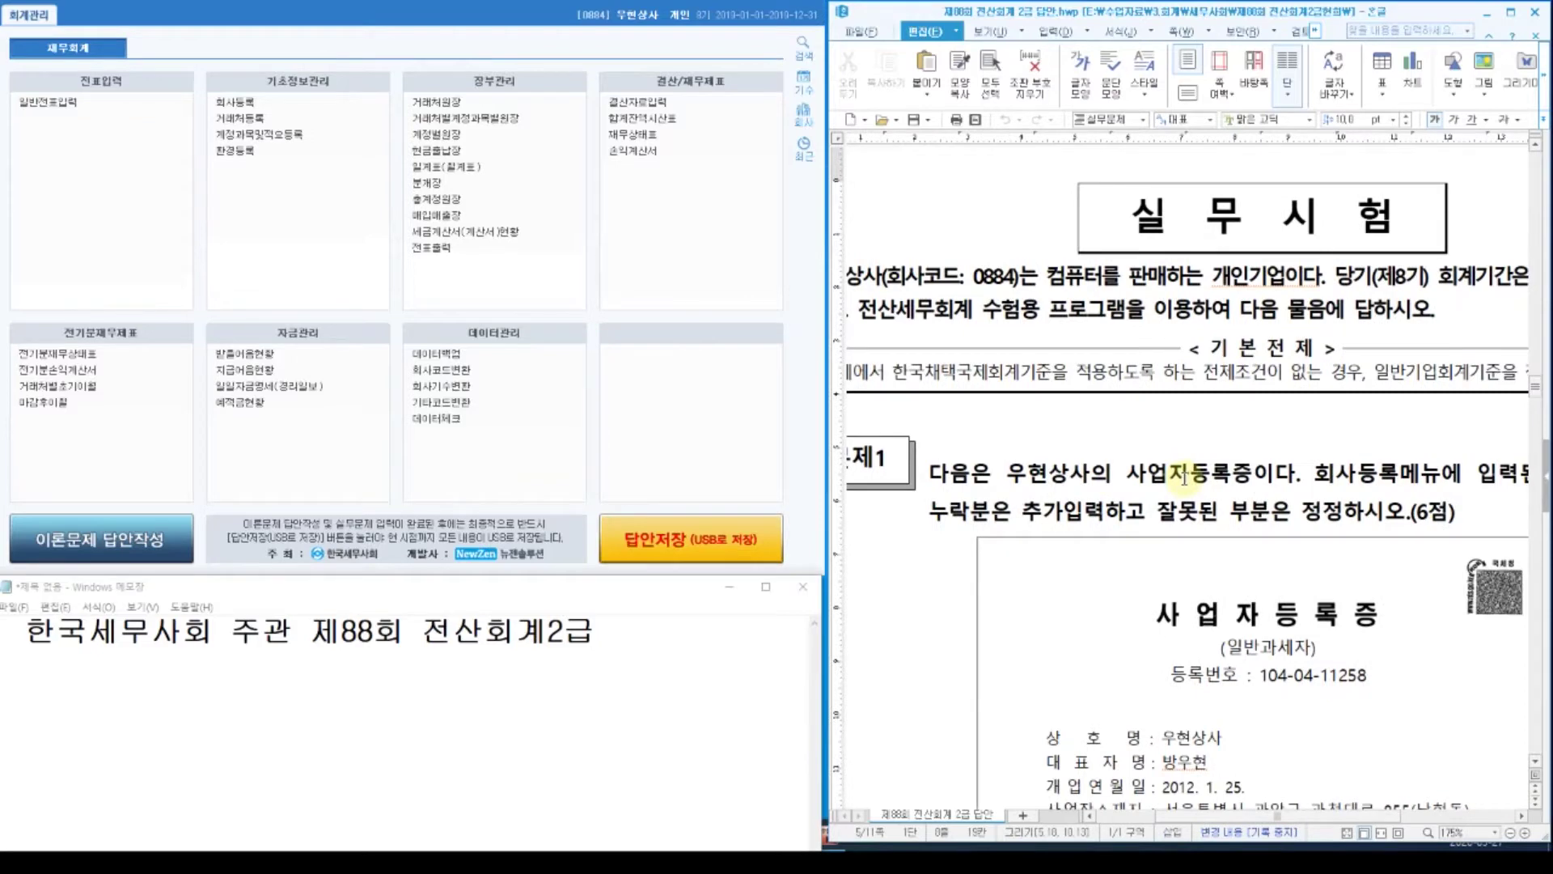
pyautogui.scroll(-3, 1142, 566)
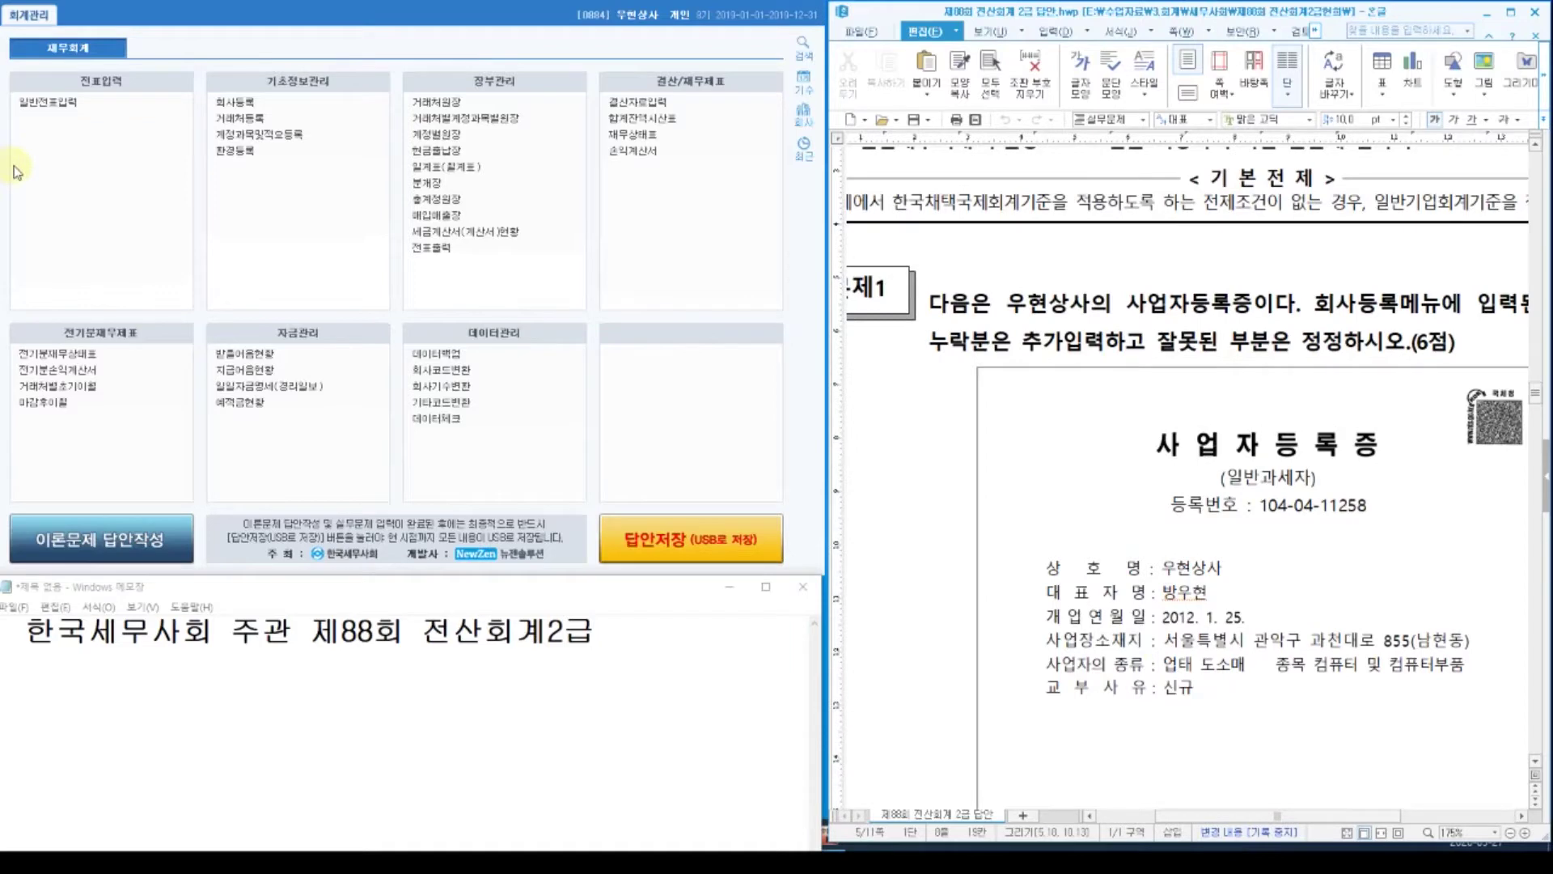
pyautogui.click(237, 103)
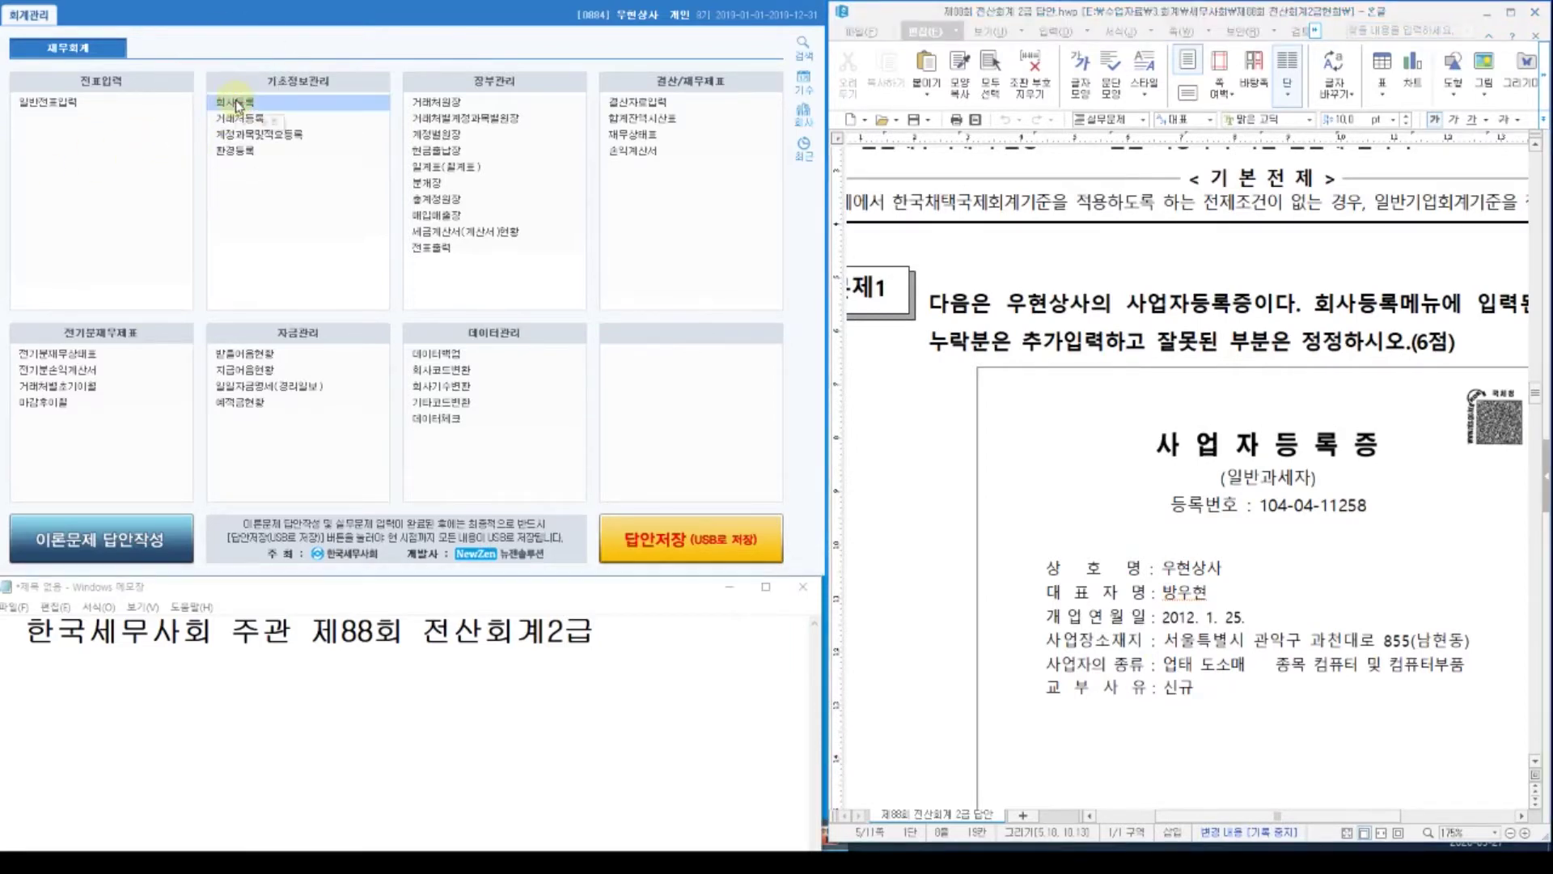
pyautogui.moveTo(407, 144); pyautogui.dragTo(284, 46)
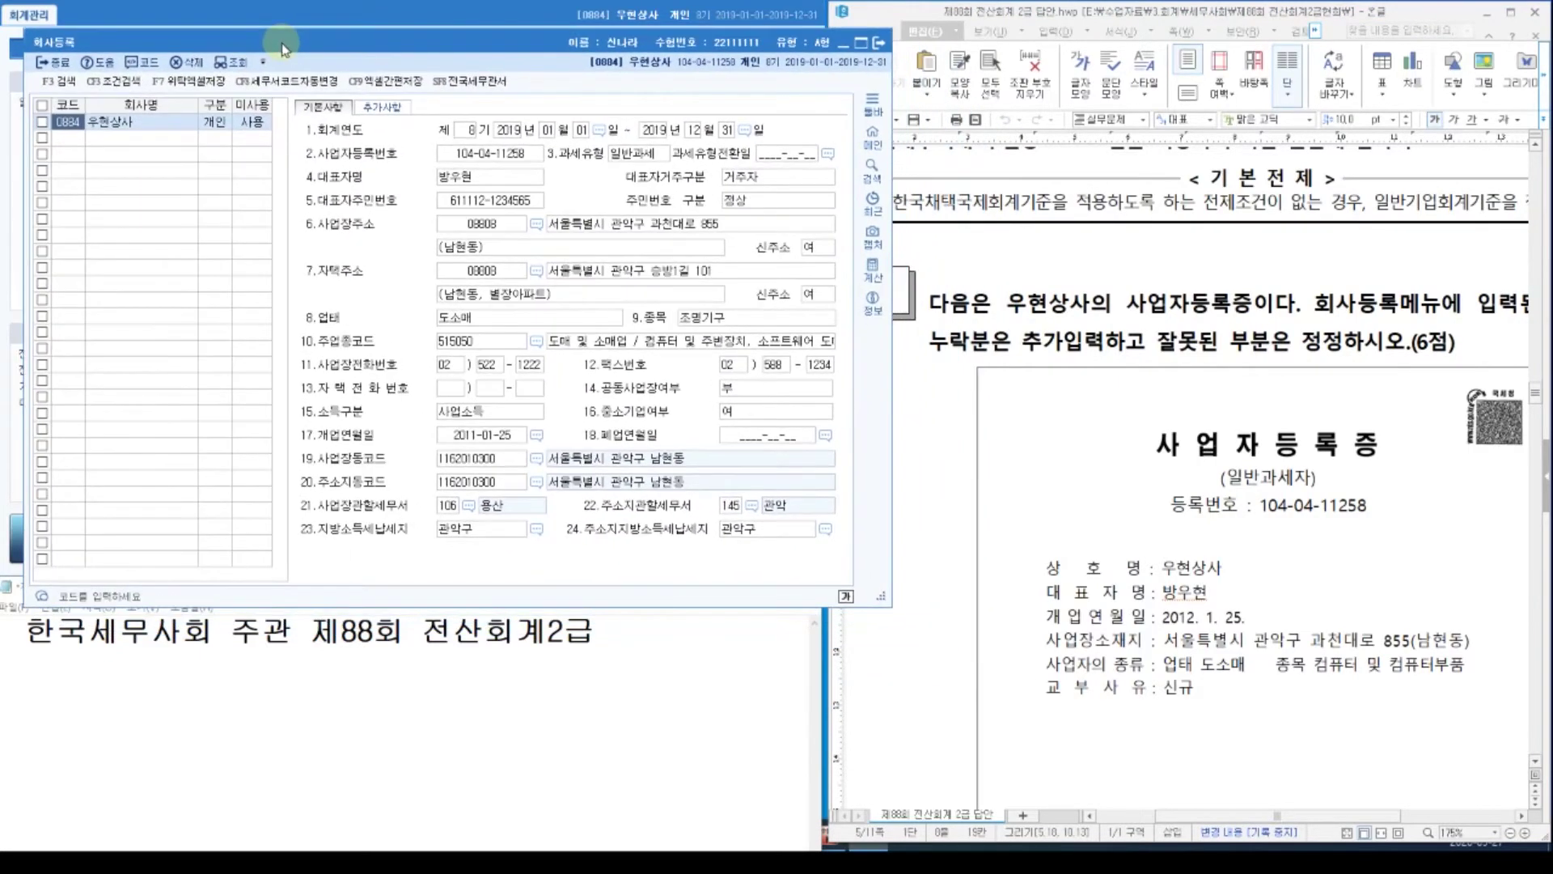
# Compare the fiscal year and business registration number in the company record with the certificate.
pyautogui.click(466, 131)
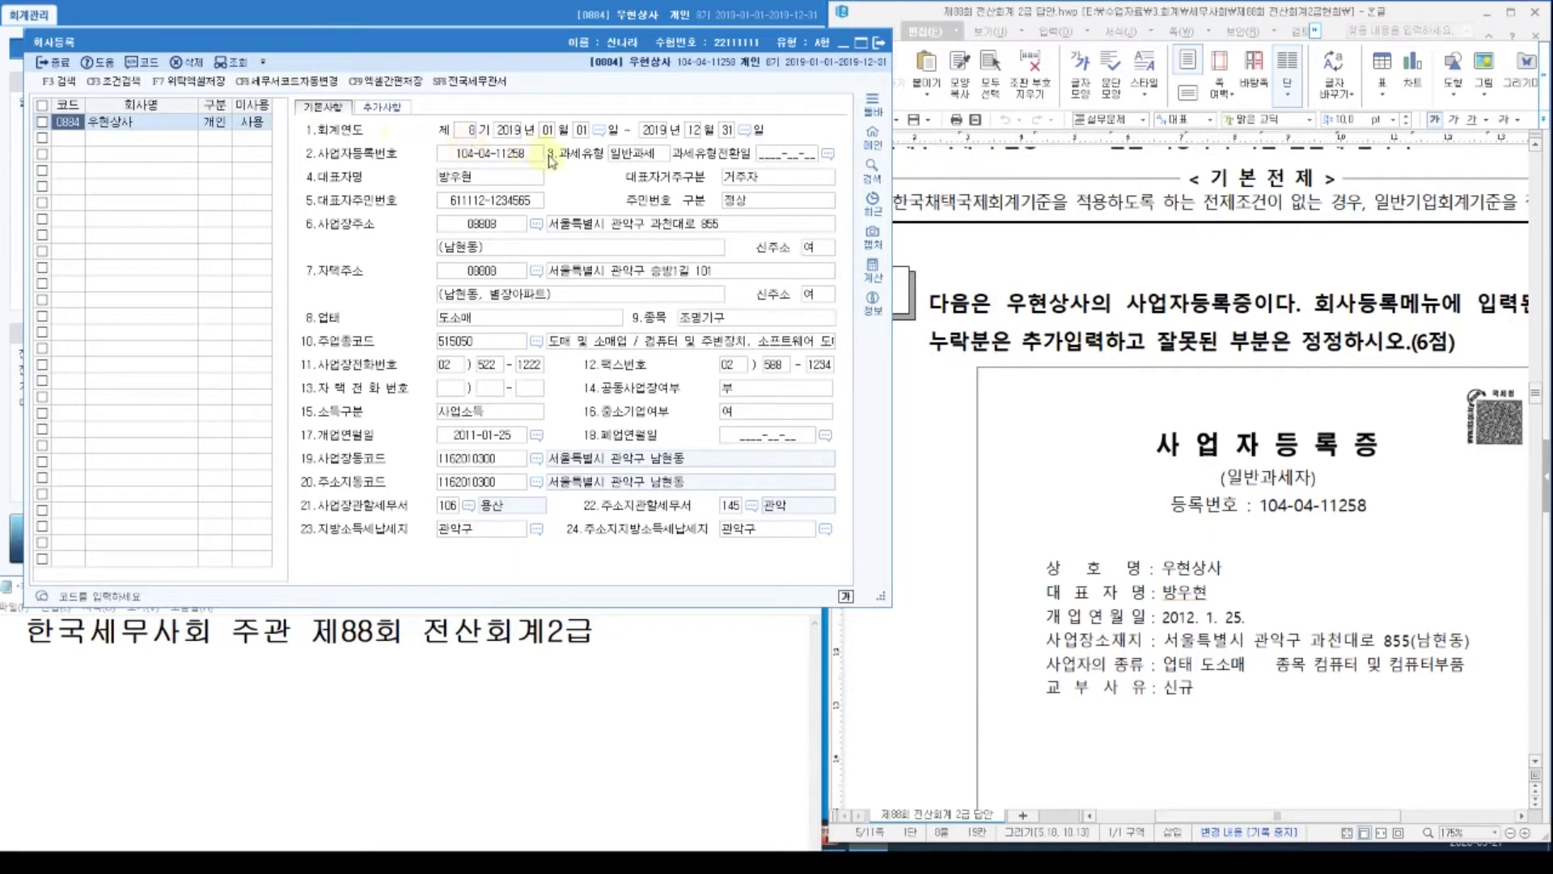
pyautogui.click(628, 129)
pyautogui.click(690, 133)
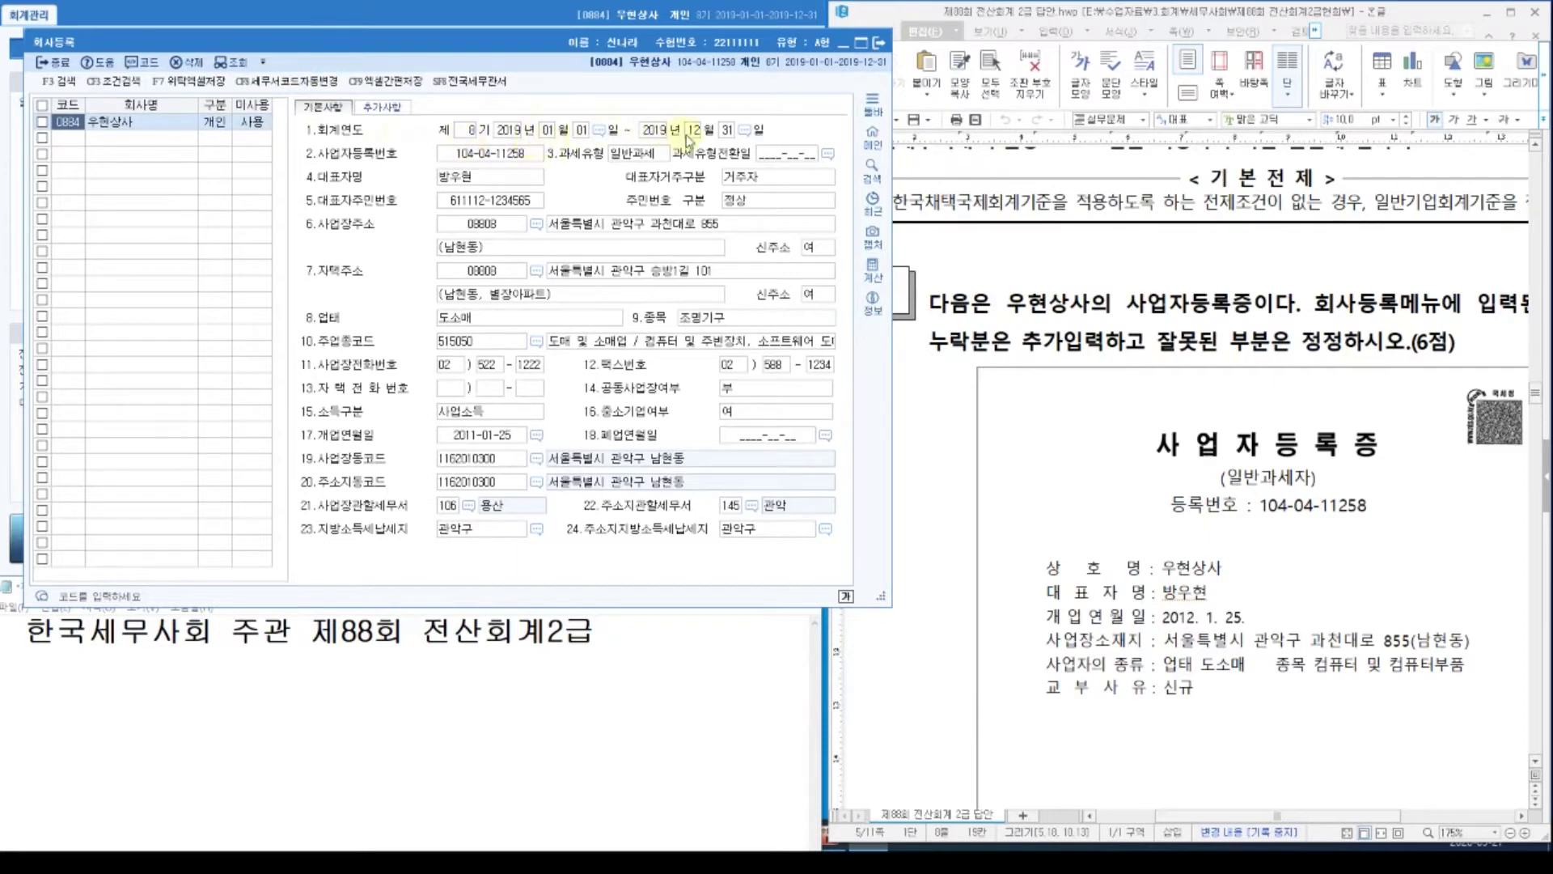
pyautogui.click(526, 161)
pyautogui.click(528, 161)
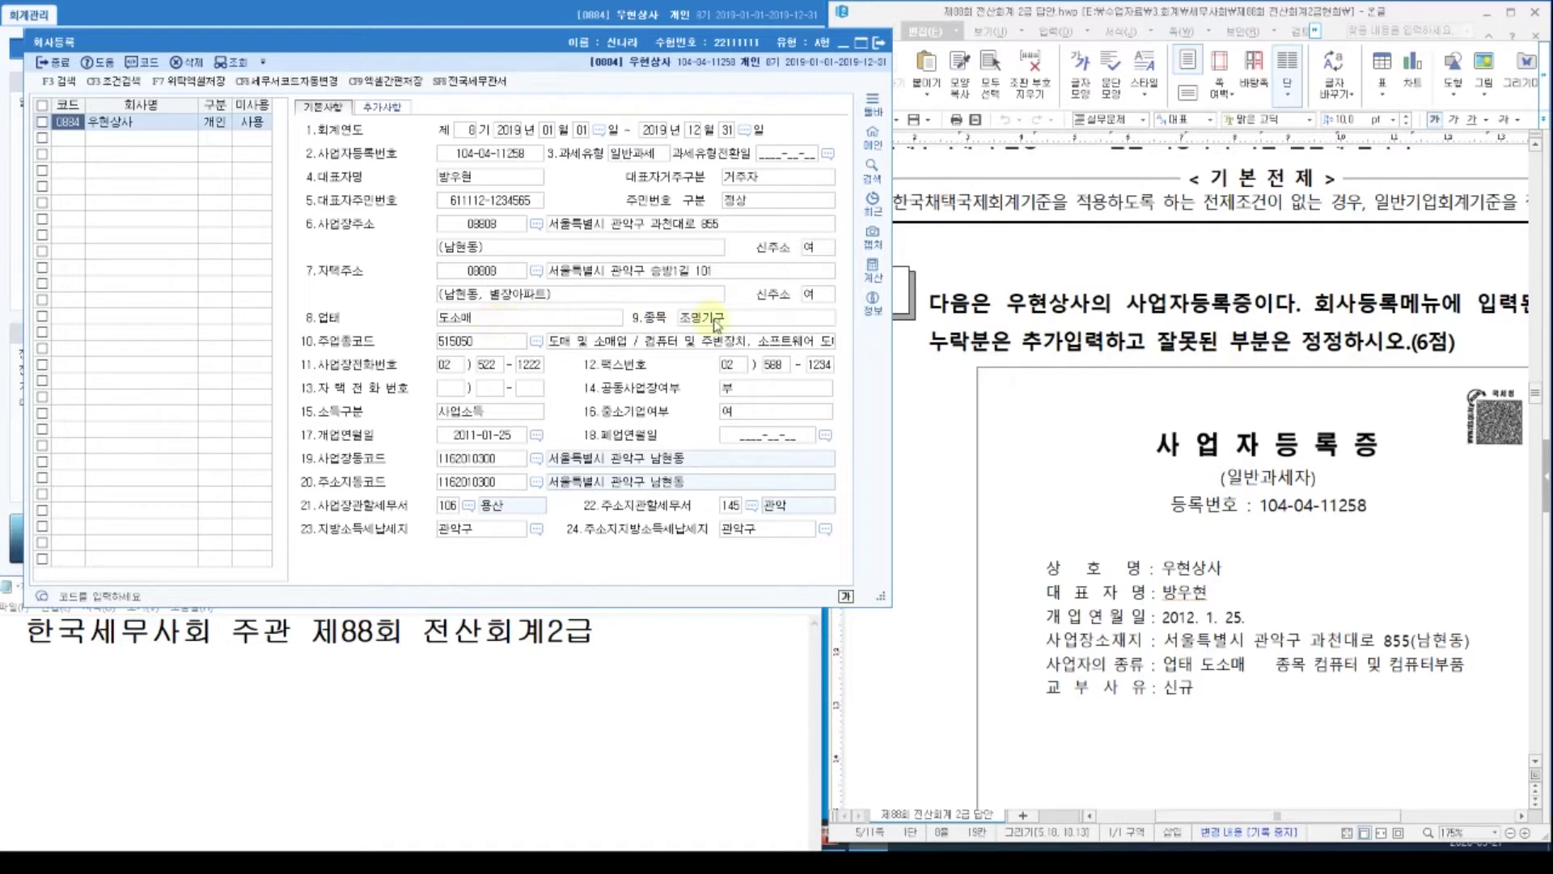
pyautogui.click(717, 322)
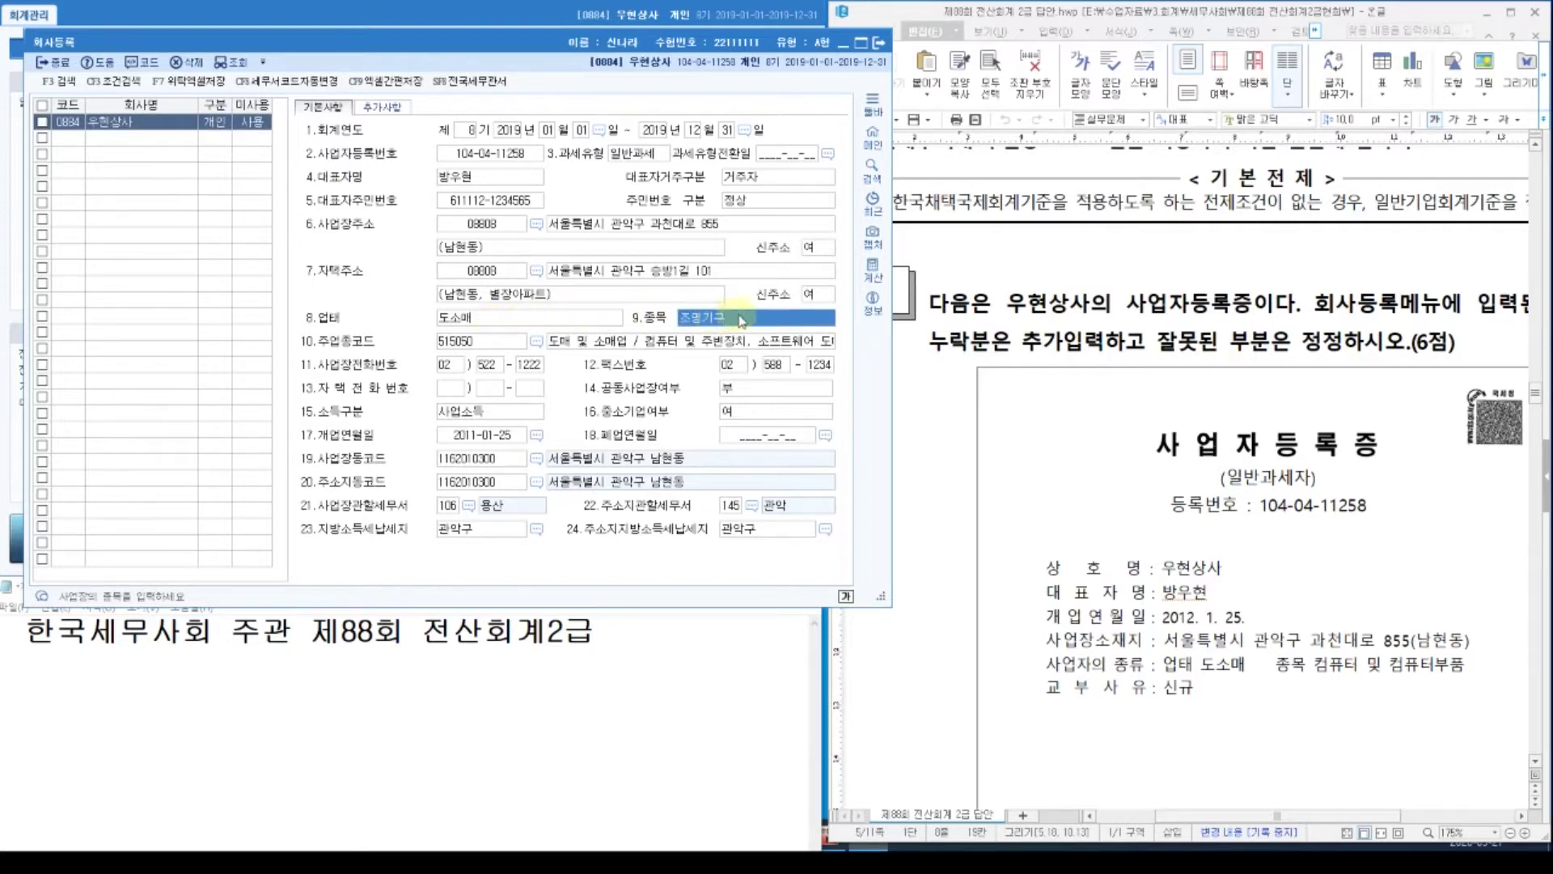
pyautogui.write('컴퓨터')
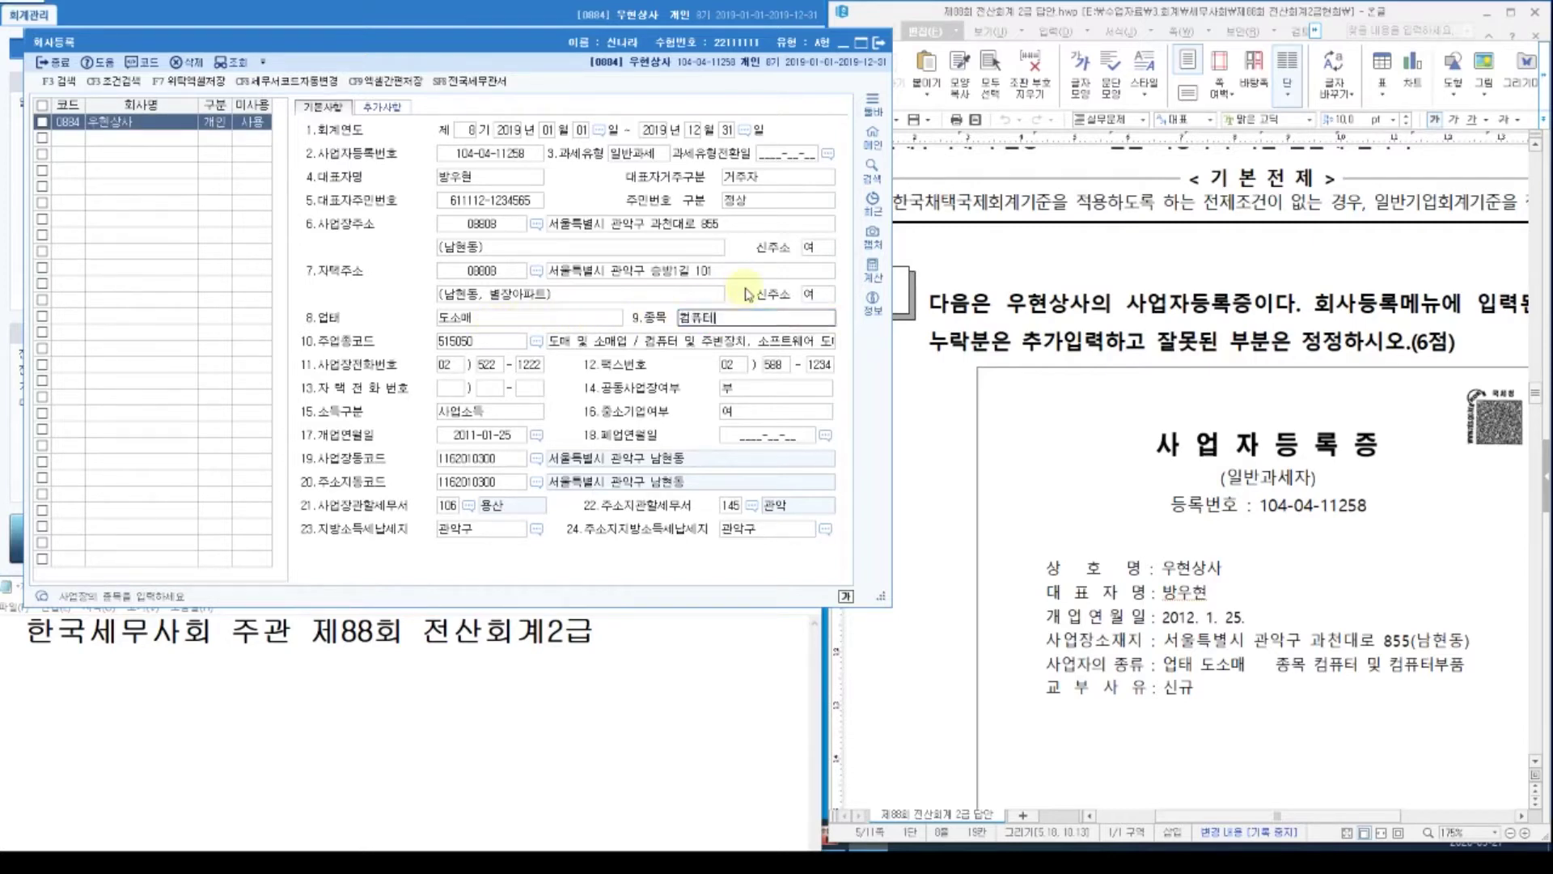
pyautogui.write(' 및 컴퓨터부')
# Look up the issuing tax office on the certificate and set 사업장관할세무서 to 관악 (145).
pyautogui.click(1166, 588)
pyautogui.scroll(-2, 1165, 588)
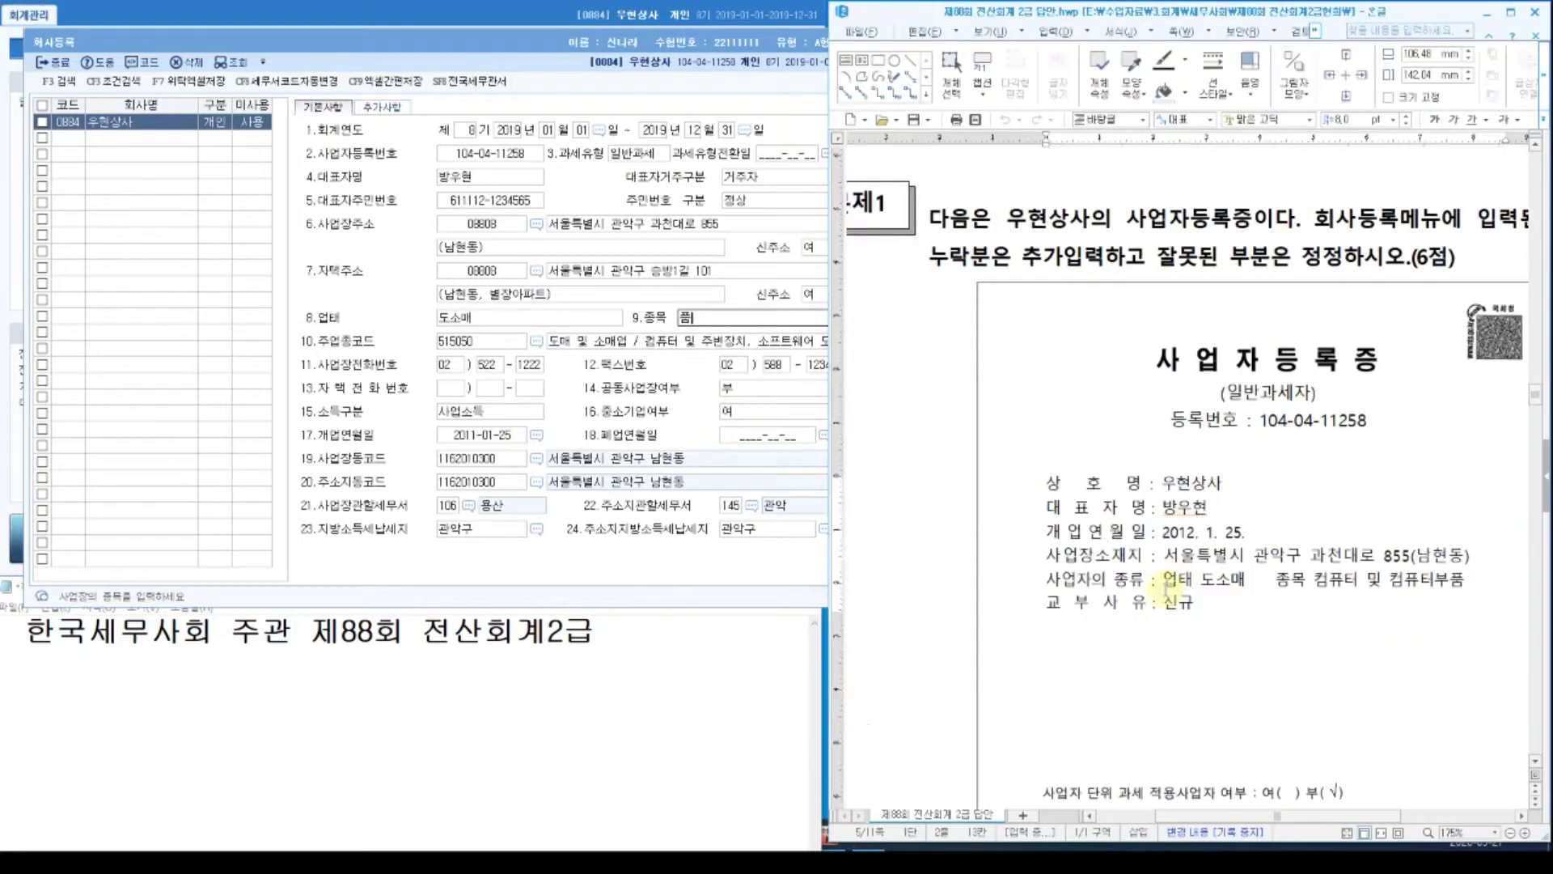
pyautogui.scroll(-4, 1165, 588)
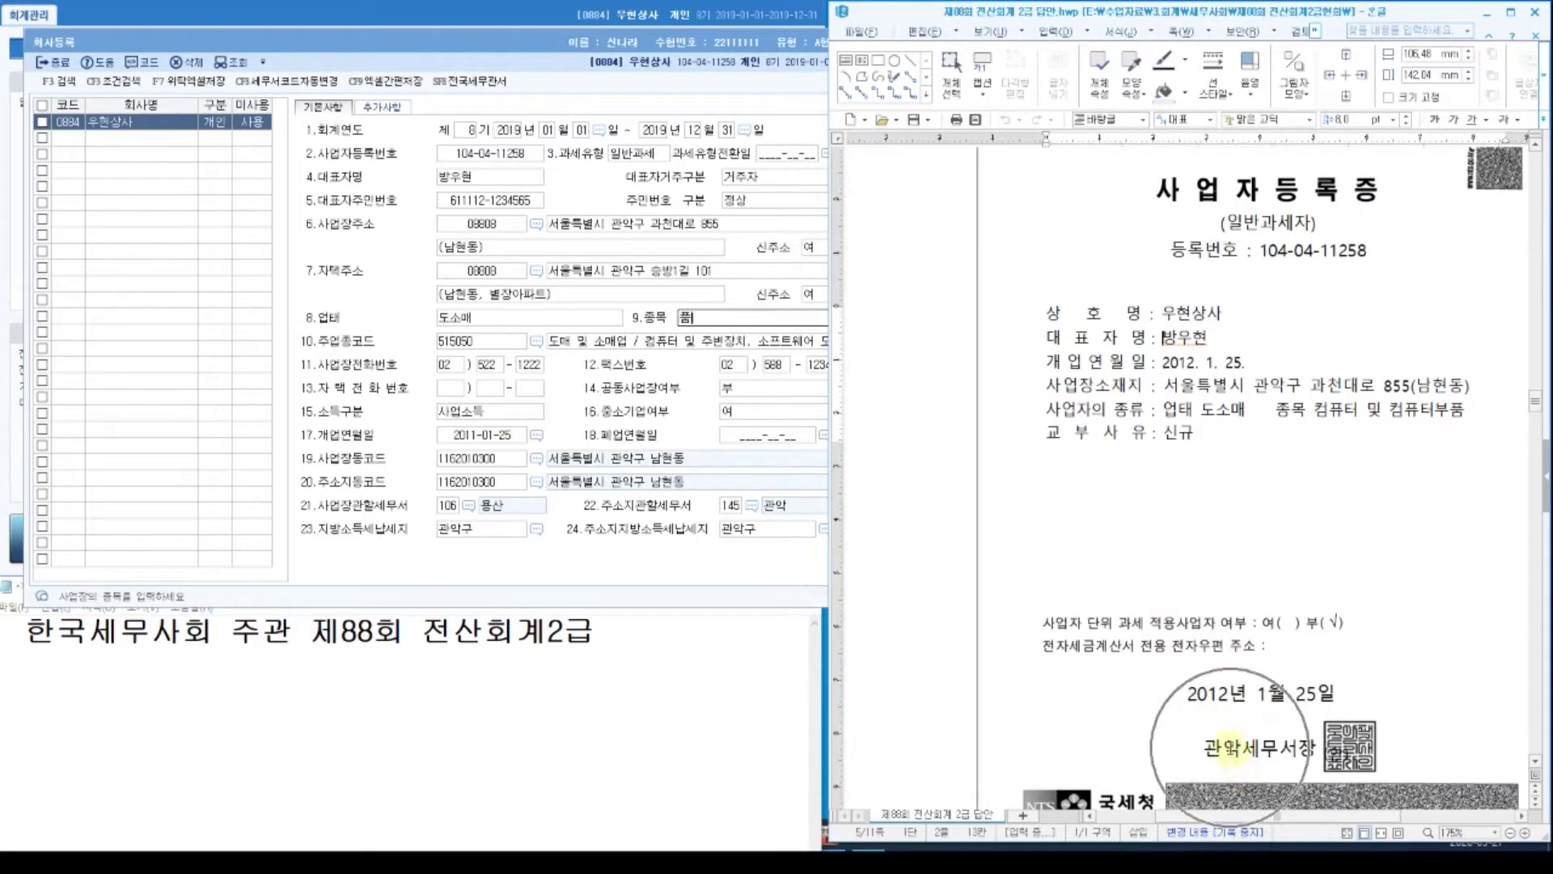
pyautogui.click(468, 505)
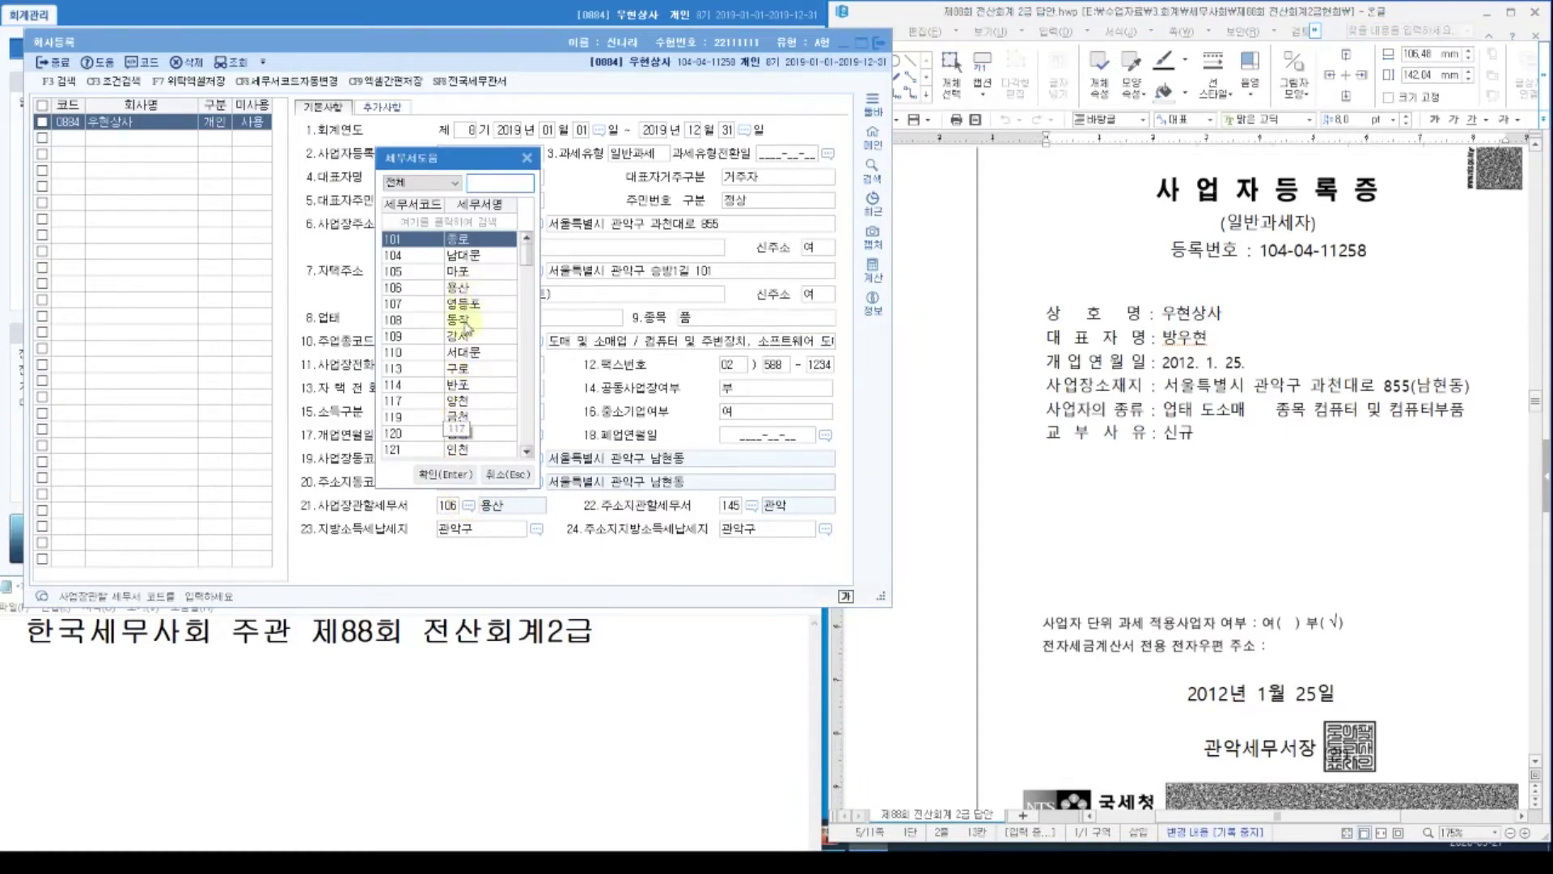
pyautogui.write('관악')
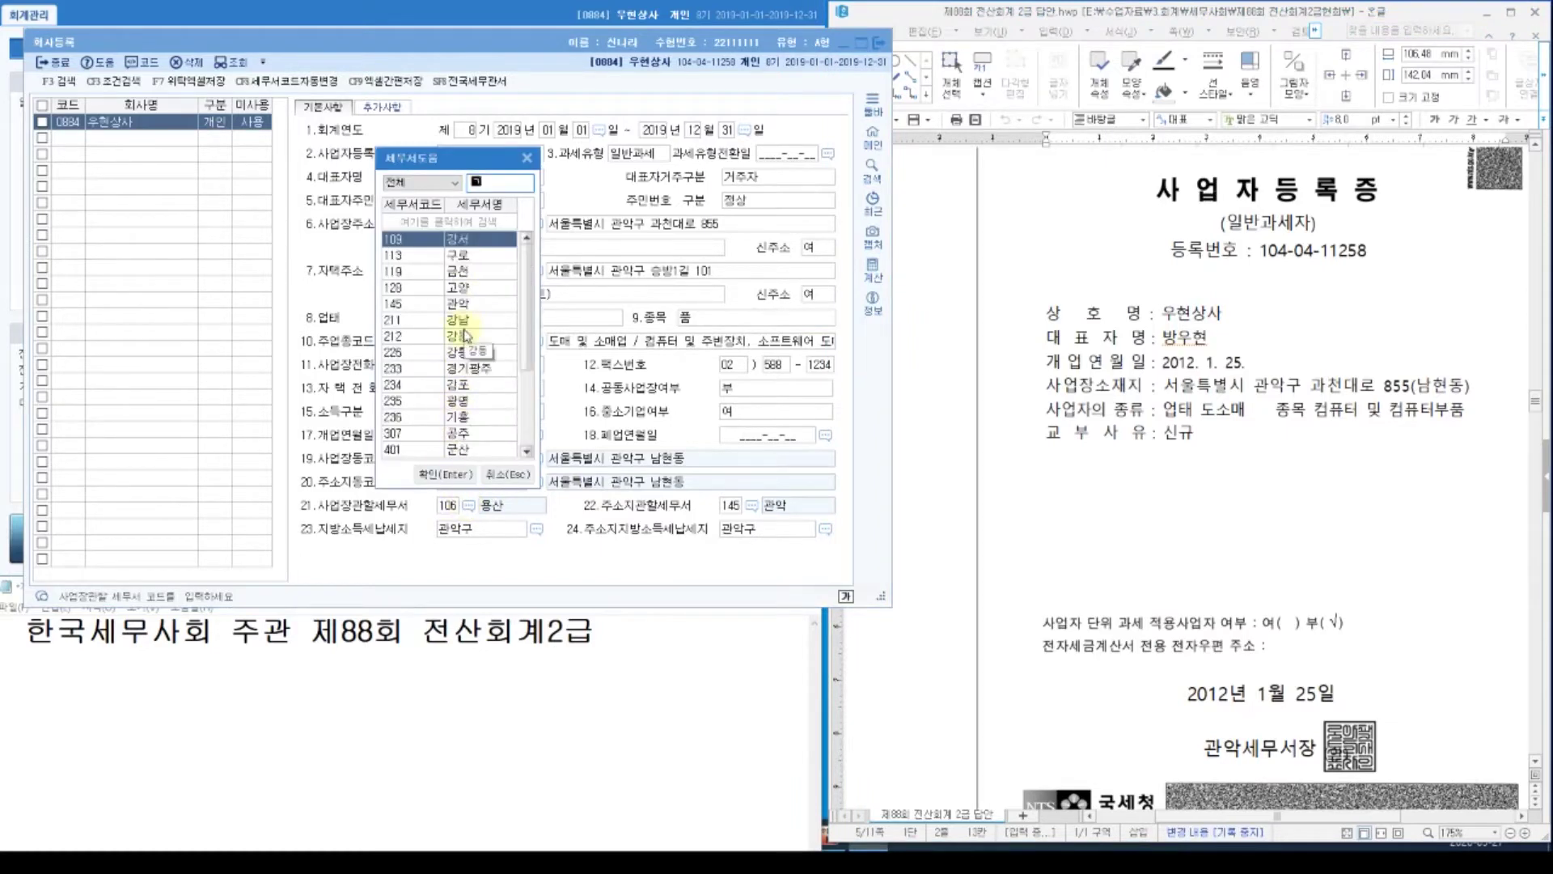
pyautogui.press('Return')
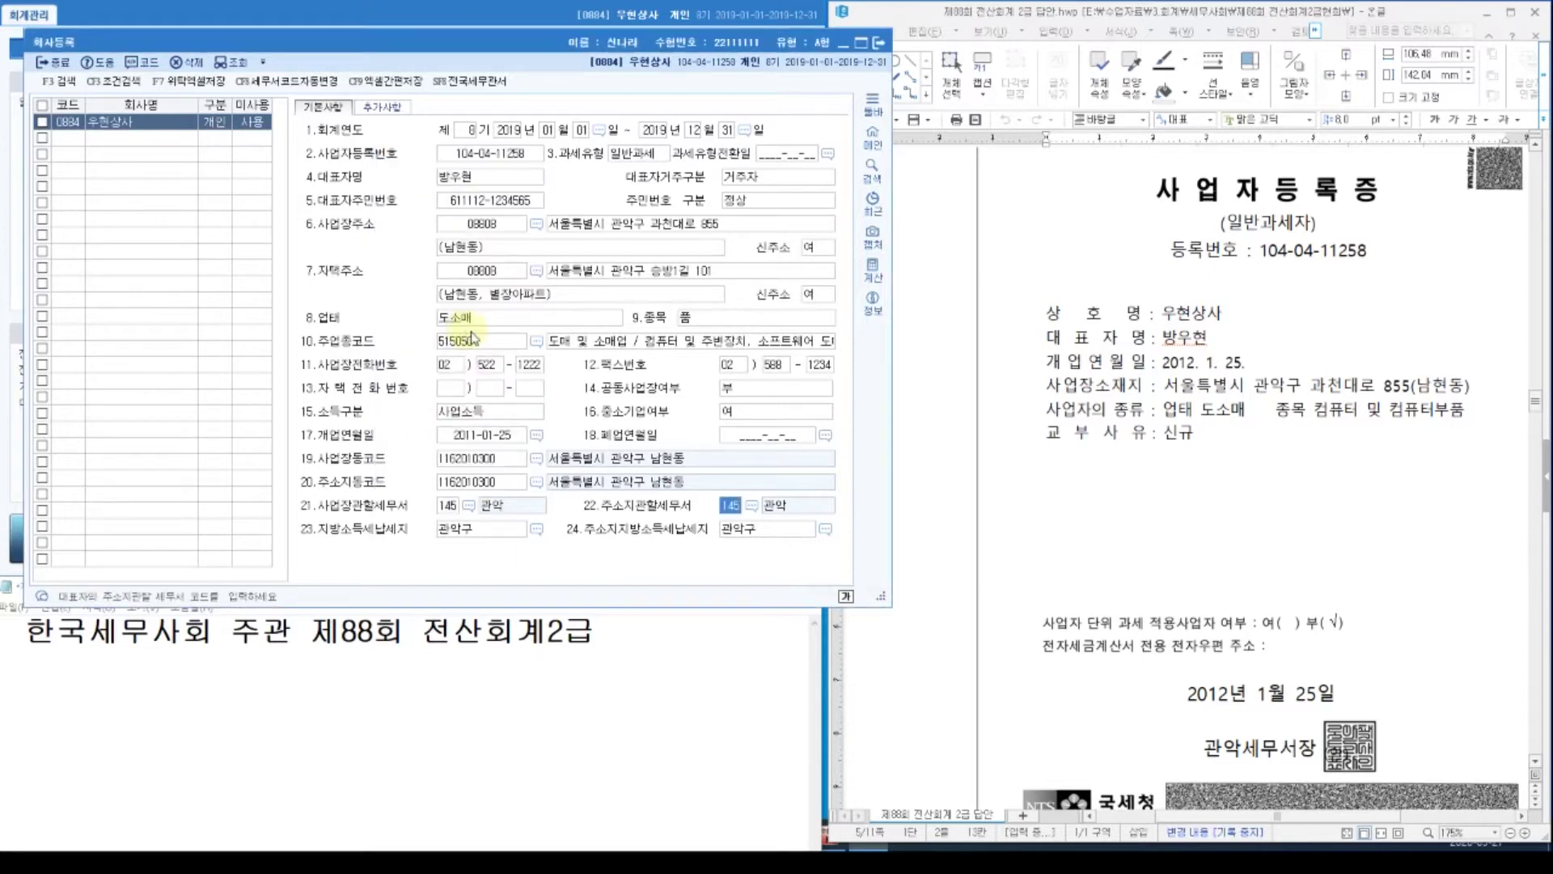
# Set the company's 종목 to 컴퓨터 및 컴퓨터부품.
pyautogui.click(700, 324)
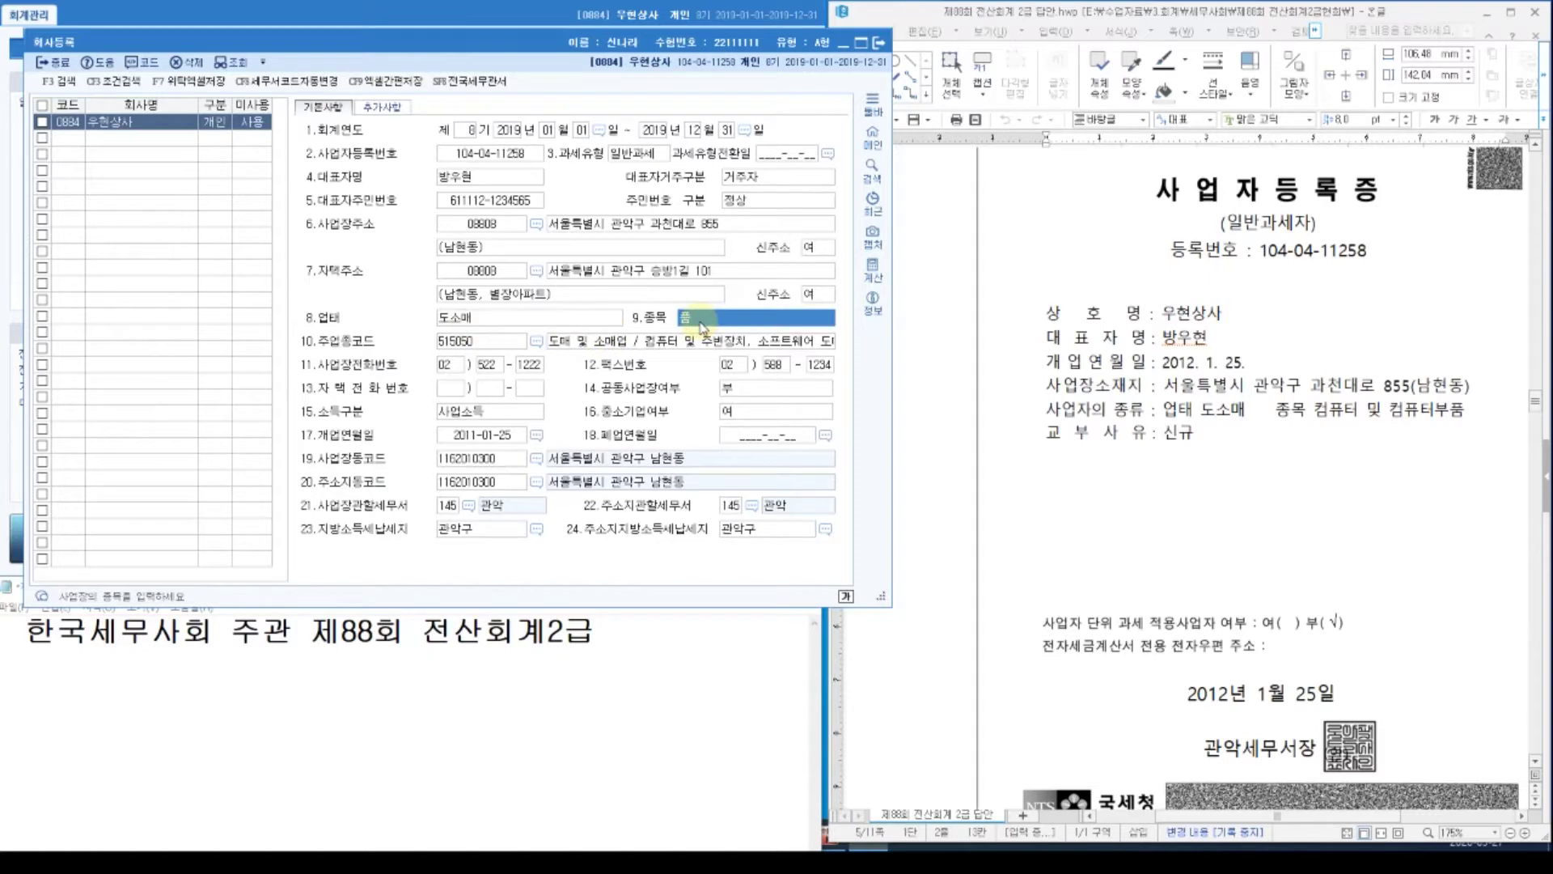
pyautogui.write('컴퓨터 및 컴')
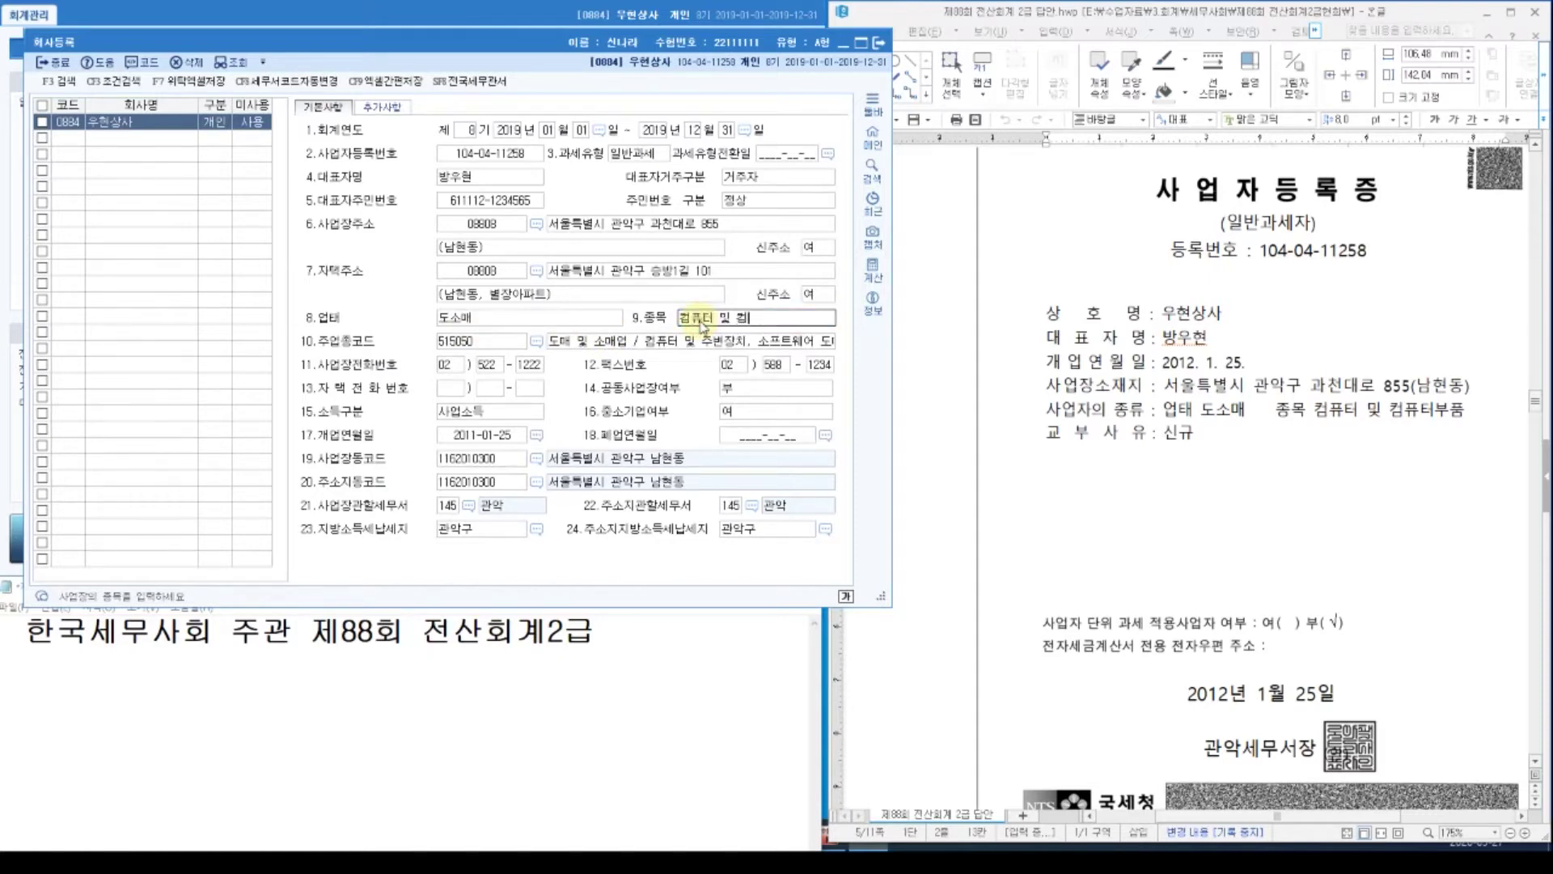
pyautogui.write('퓨터부품')
pyautogui.press('Return')
# Check the 종목 and 사업장관할세무서 entries against the correction list beneath the certificate for missed items.
pyautogui.click(701, 320)
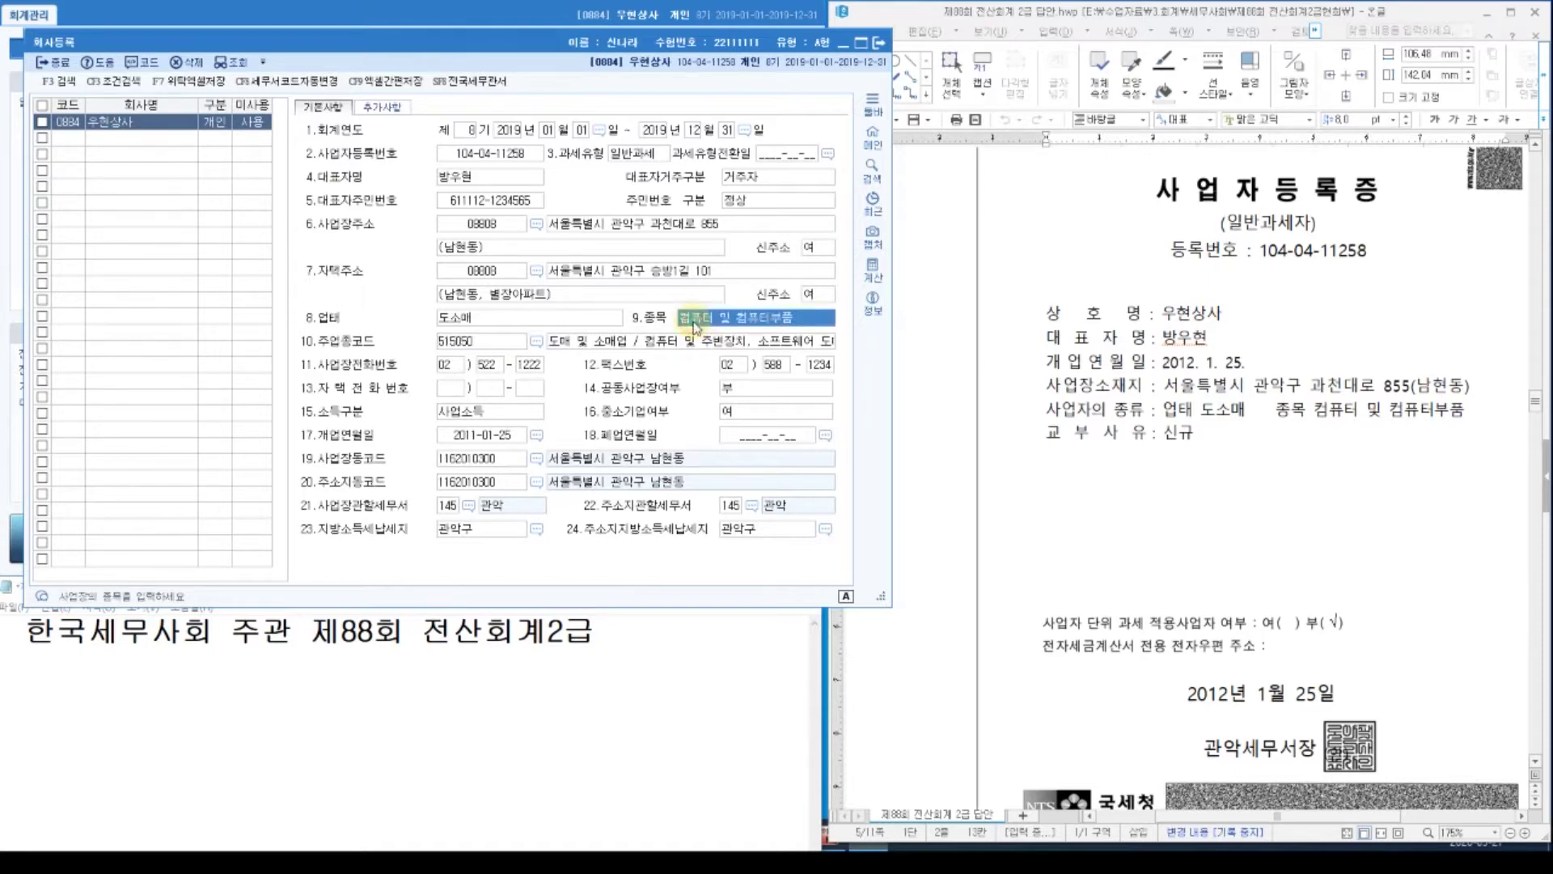
pyautogui.click(457, 505)
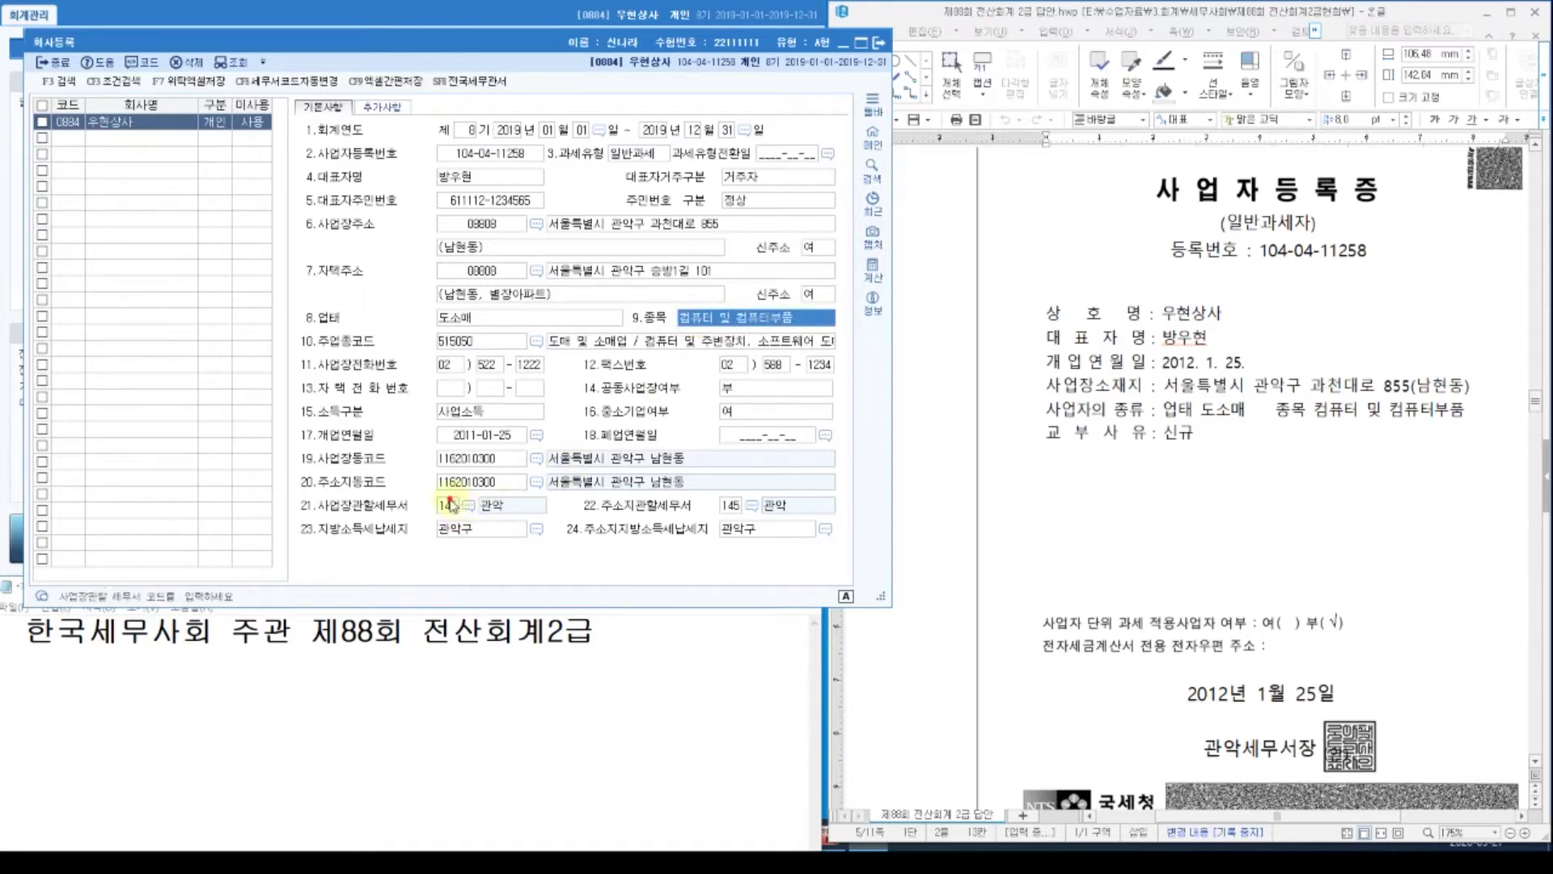
pyautogui.click(1148, 546)
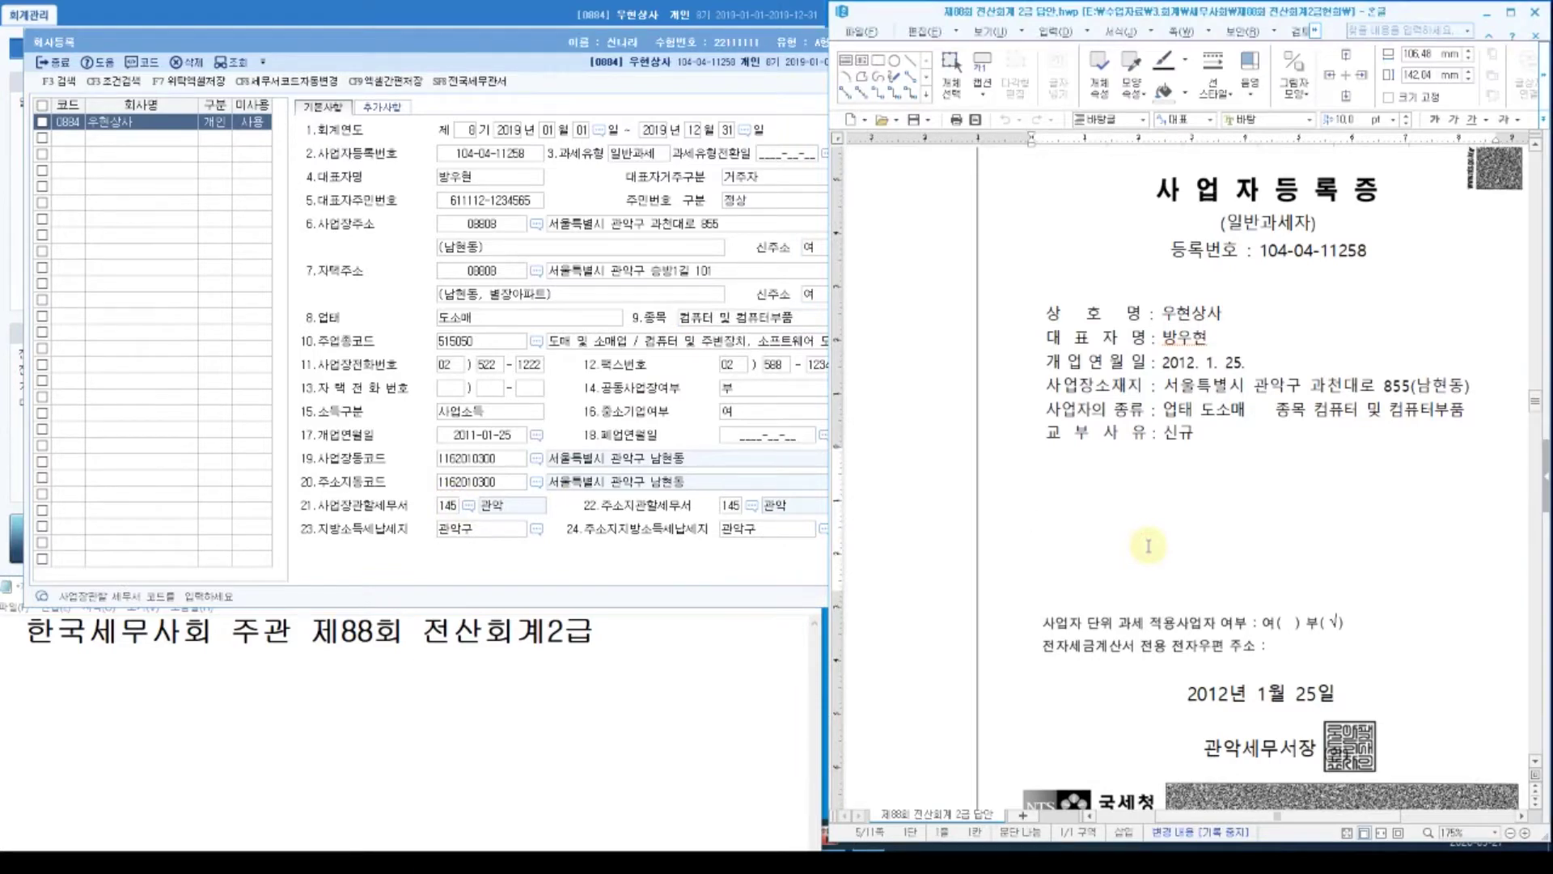
pyautogui.scroll(-5, 1148, 546)
pyautogui.scroll(10, 1148, 546)
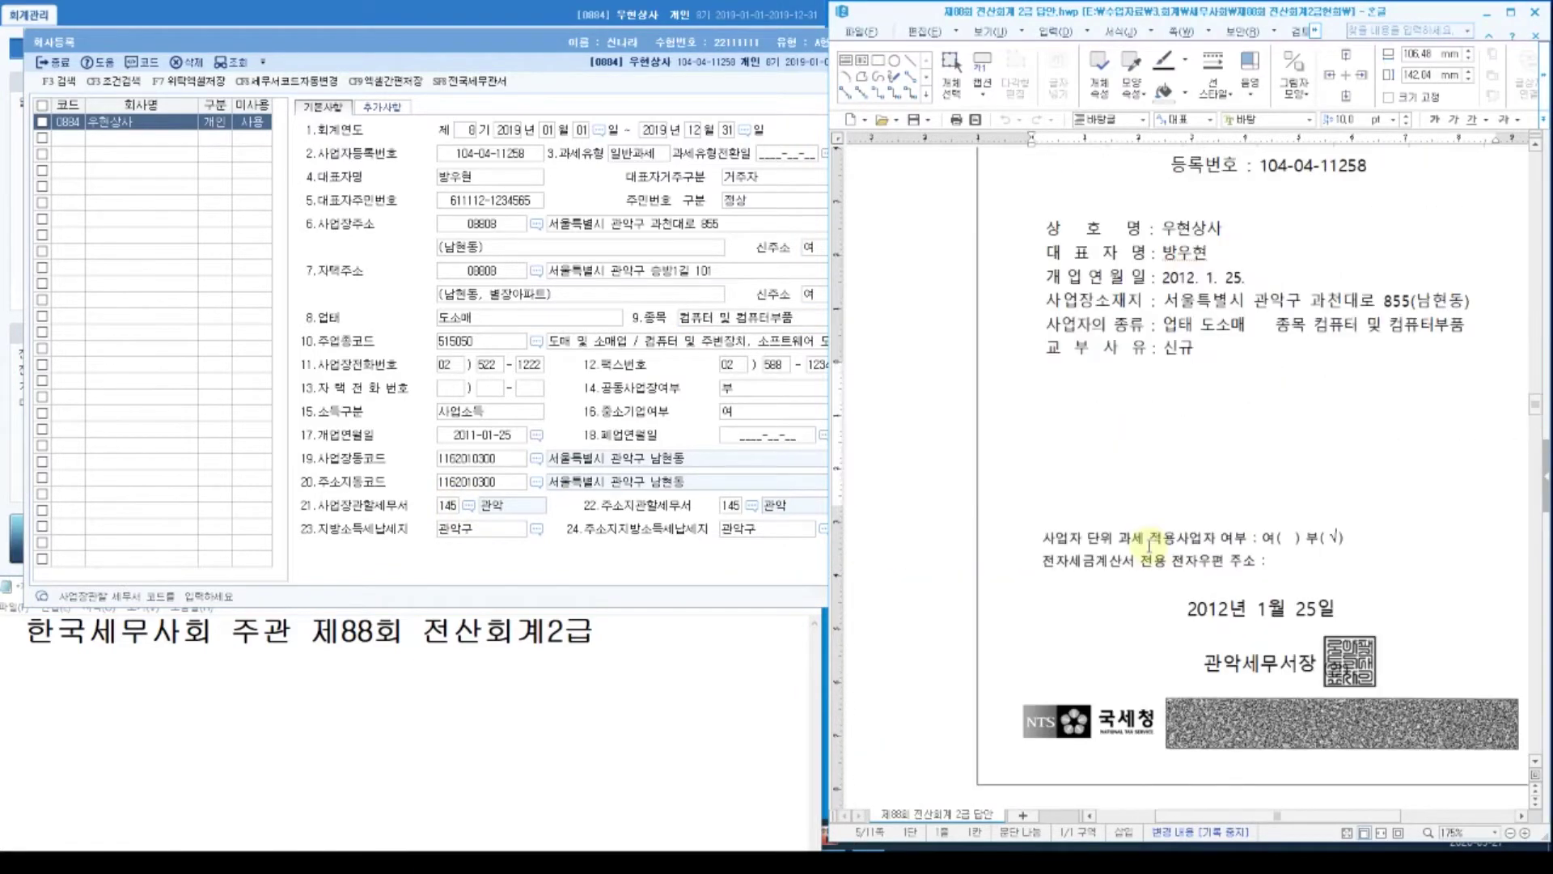
pyautogui.scroll(-11, 1148, 546)
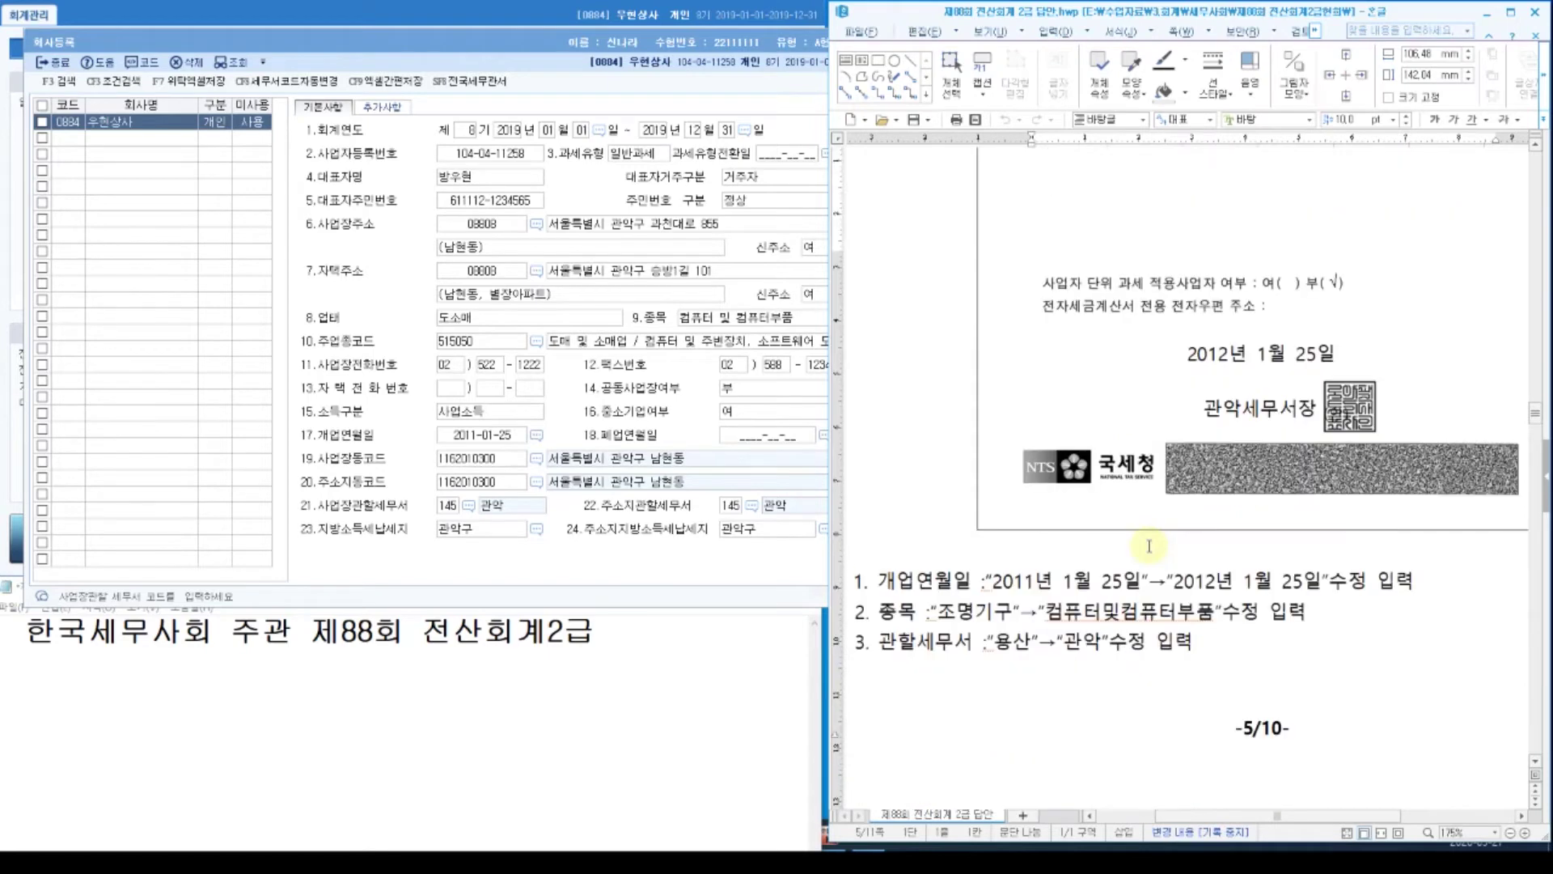
pyautogui.click(1058, 425)
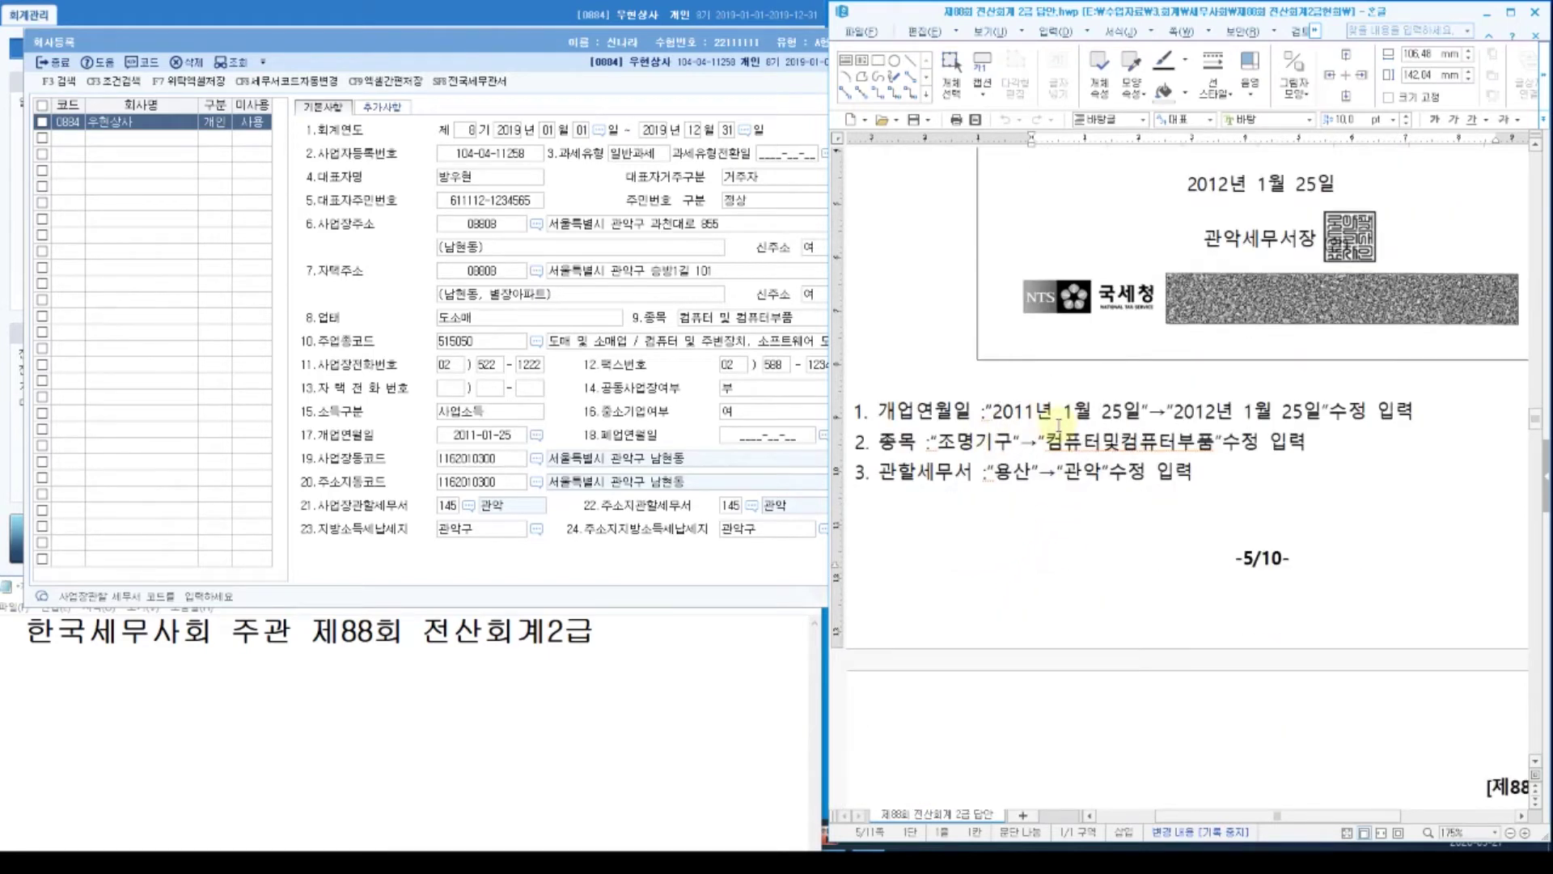
# Set the company's 개업연월일 to 2012-01-25, following the certificate.
pyautogui.scroll(6, 1063, 429)
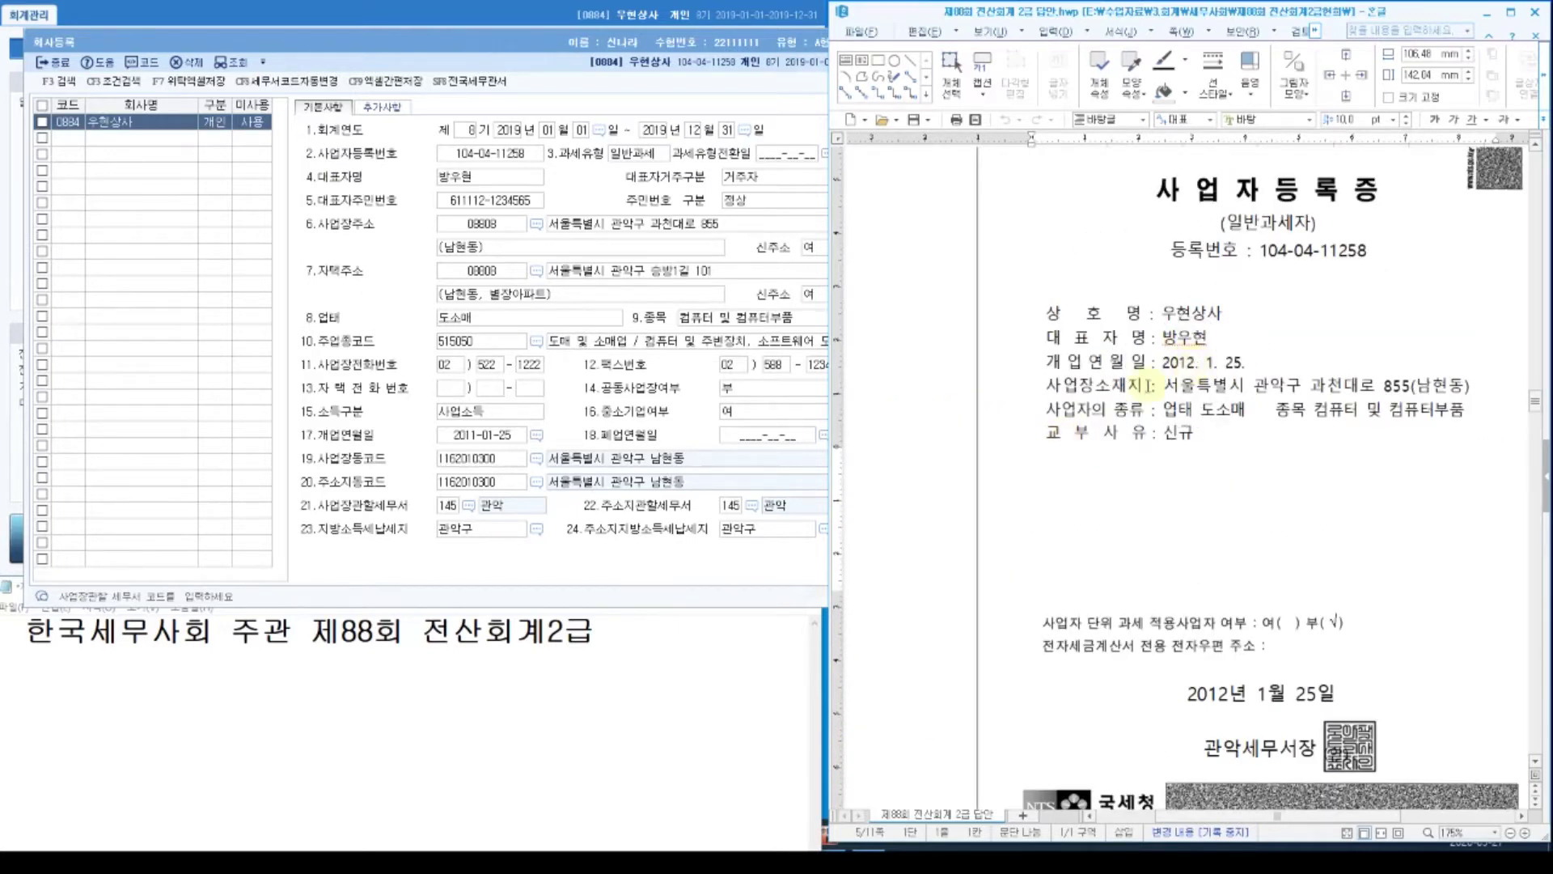
pyautogui.click(481, 437)
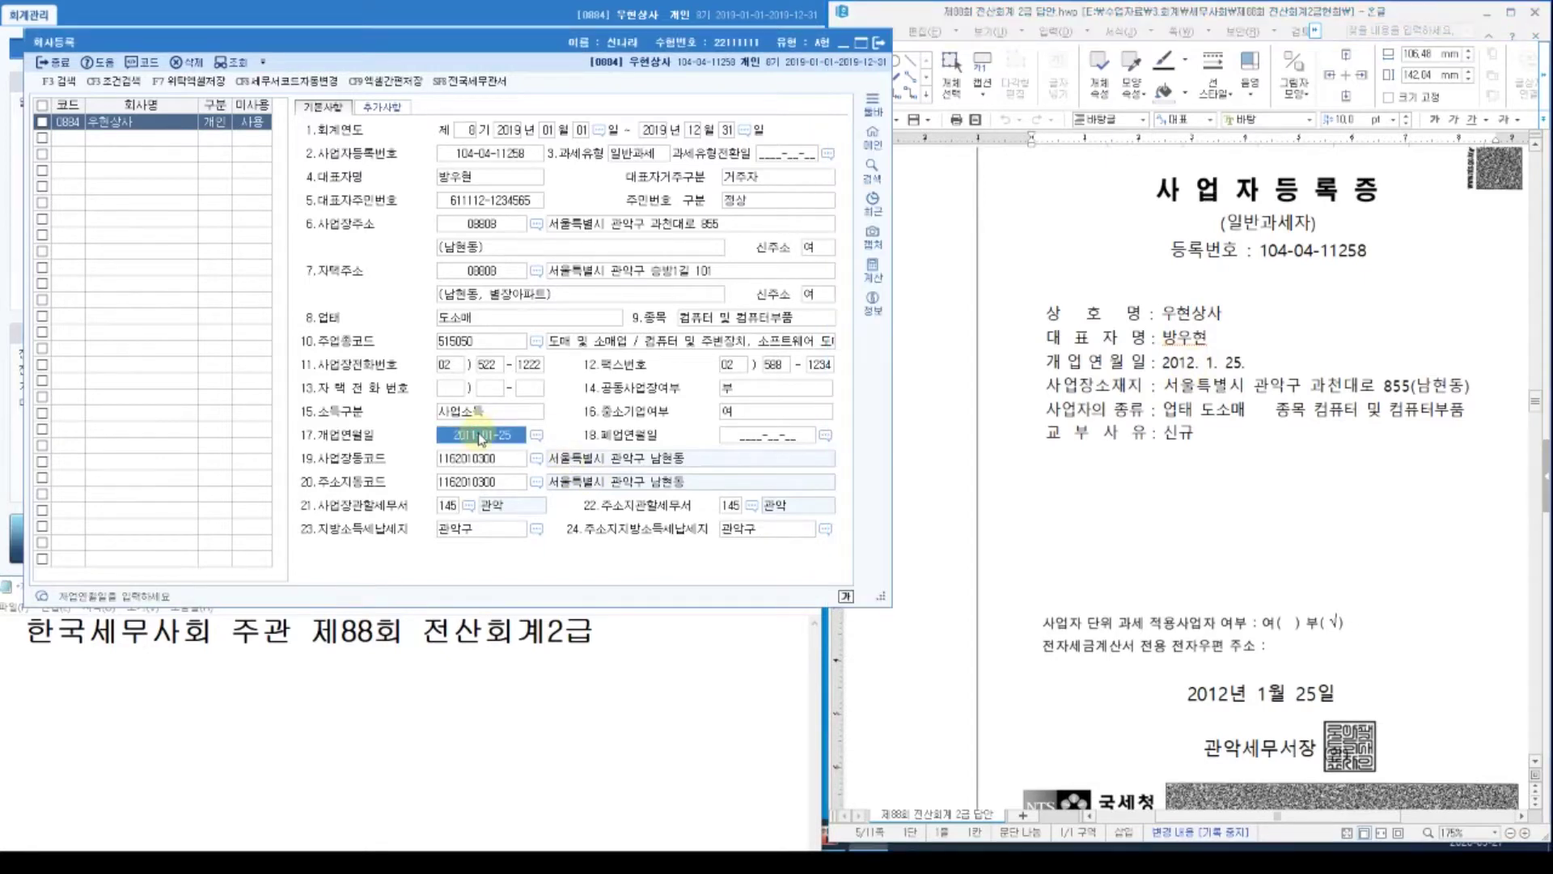
pyautogui.click(482, 437)
pyautogui.press('Return')
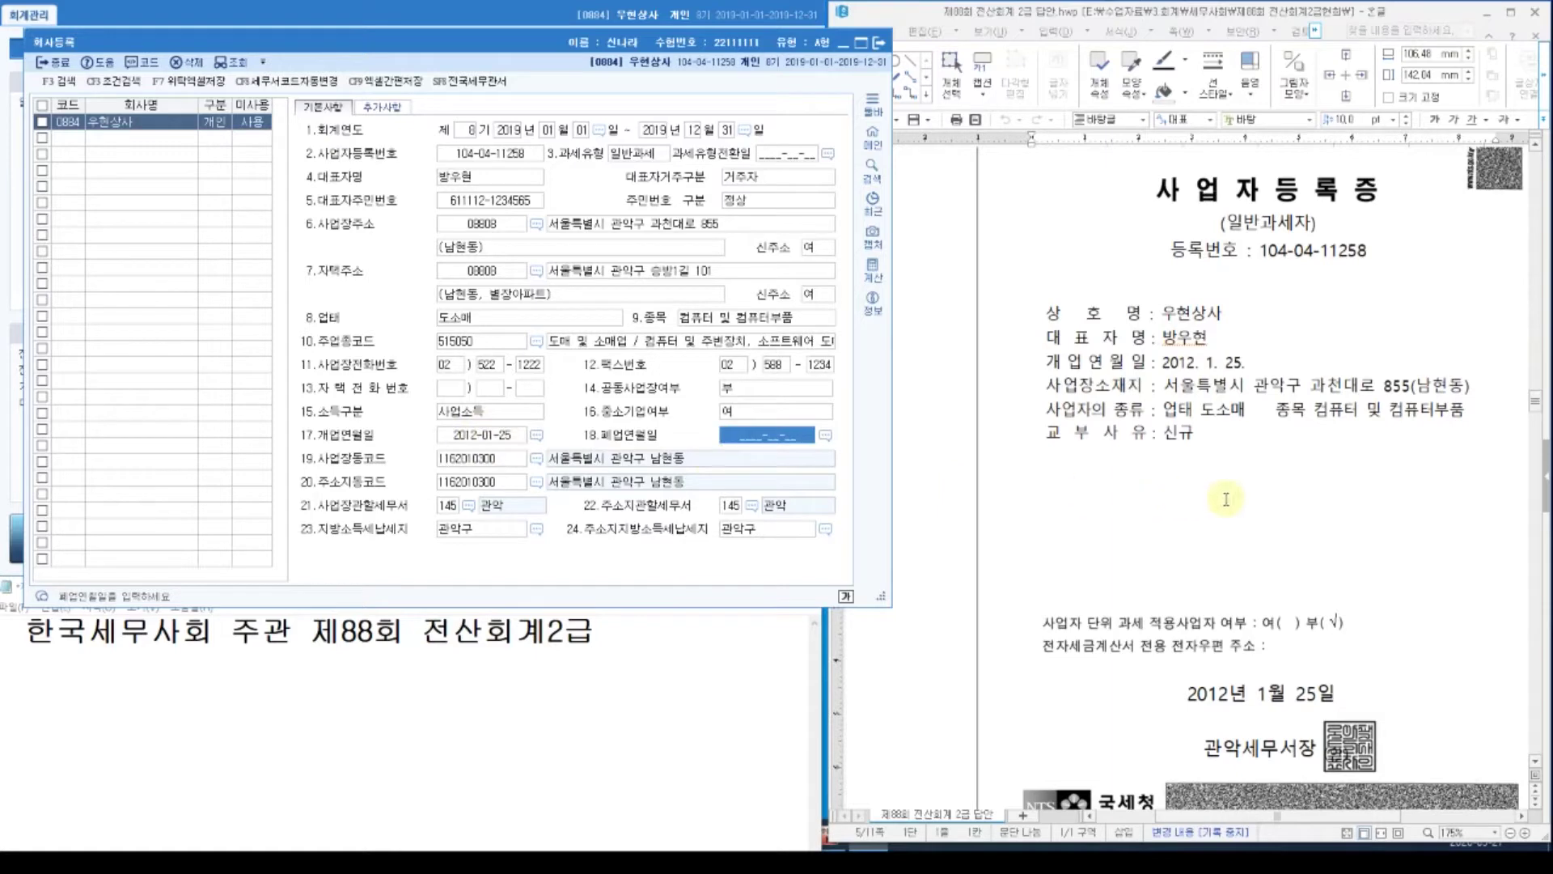
# Outline the opening date, item and tax office on the certificate, and review them against the 문제1 correction list.
pyautogui.click(1518, 4)
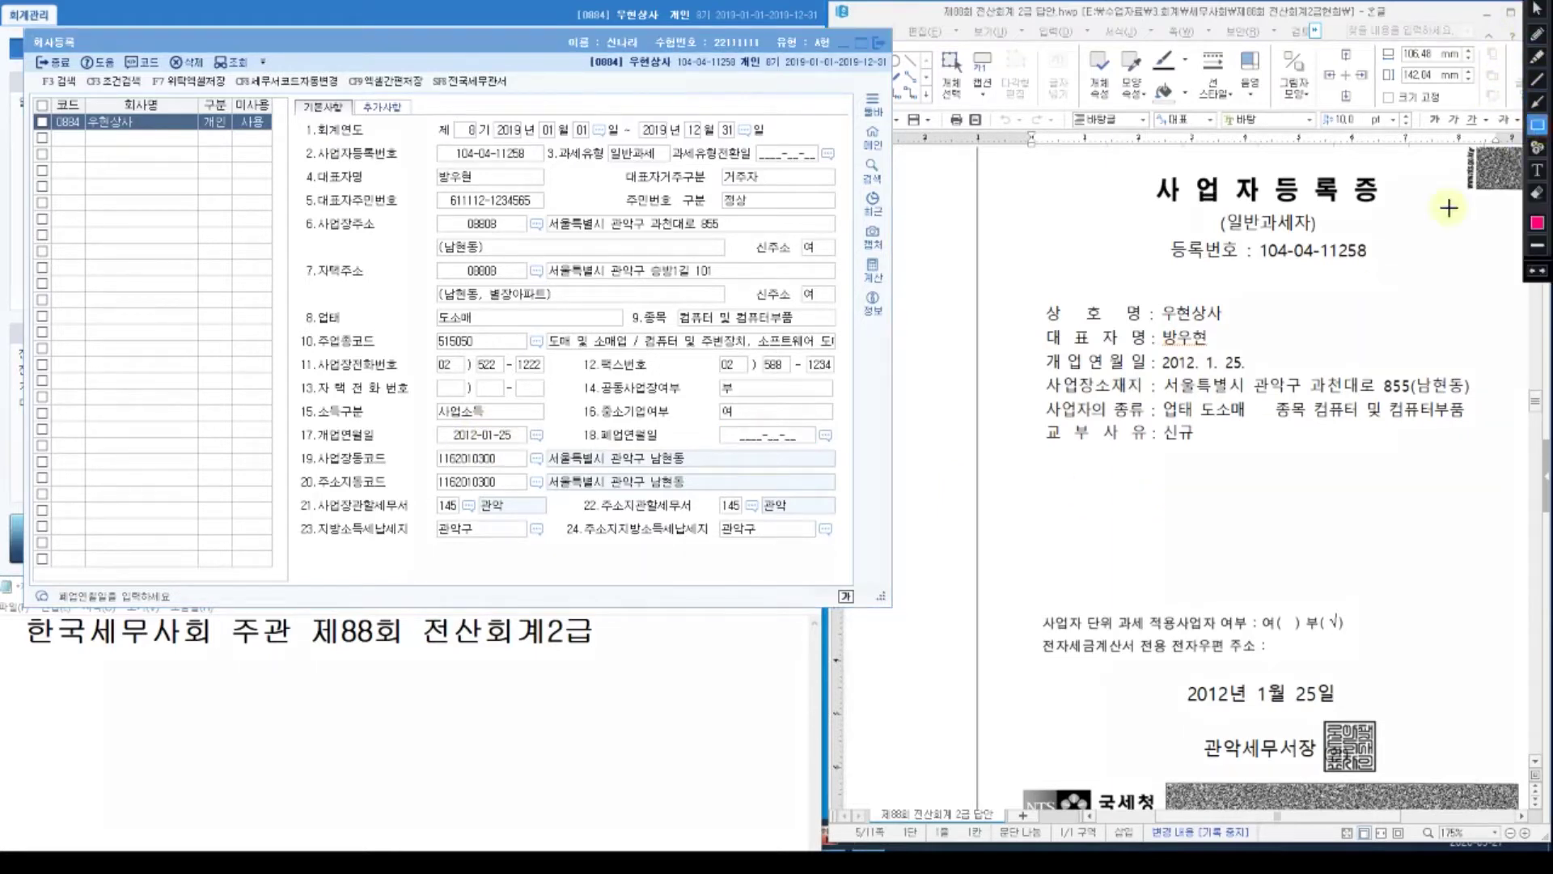
pyautogui.moveTo(1160, 346)
pyautogui.mouseDown()
pyautogui.moveTo(1217, 375)
pyautogui.moveTo(1474, 426)
pyautogui.mouseUp()
pyautogui.moveTo(1179, 728); pyautogui.dragTo(1318, 769)
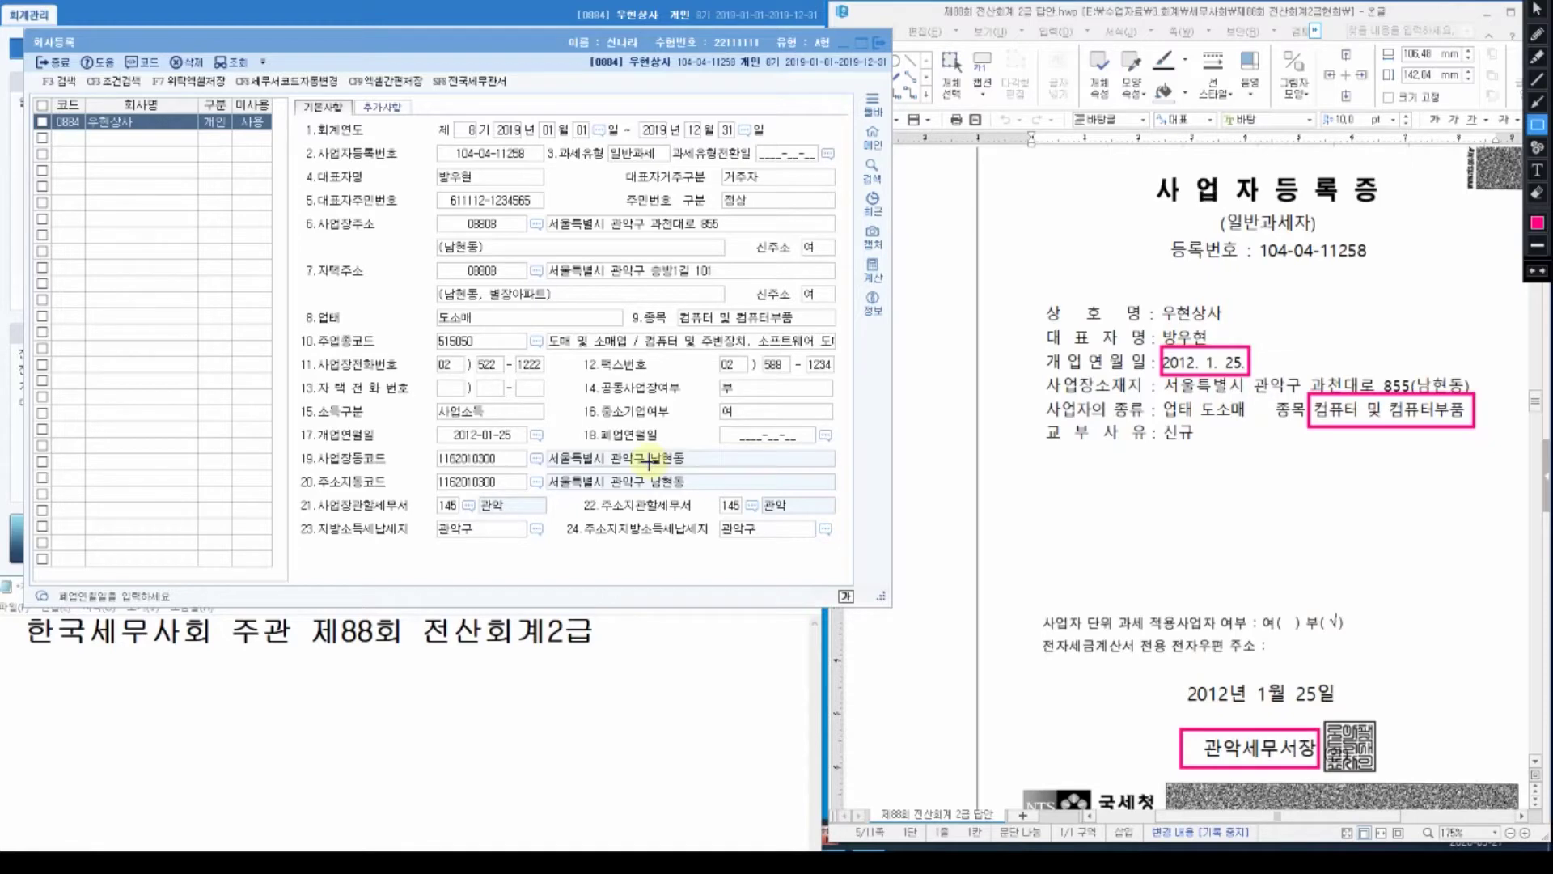
pyautogui.click(1148, 495)
pyautogui.scroll(-3, 1150, 496)
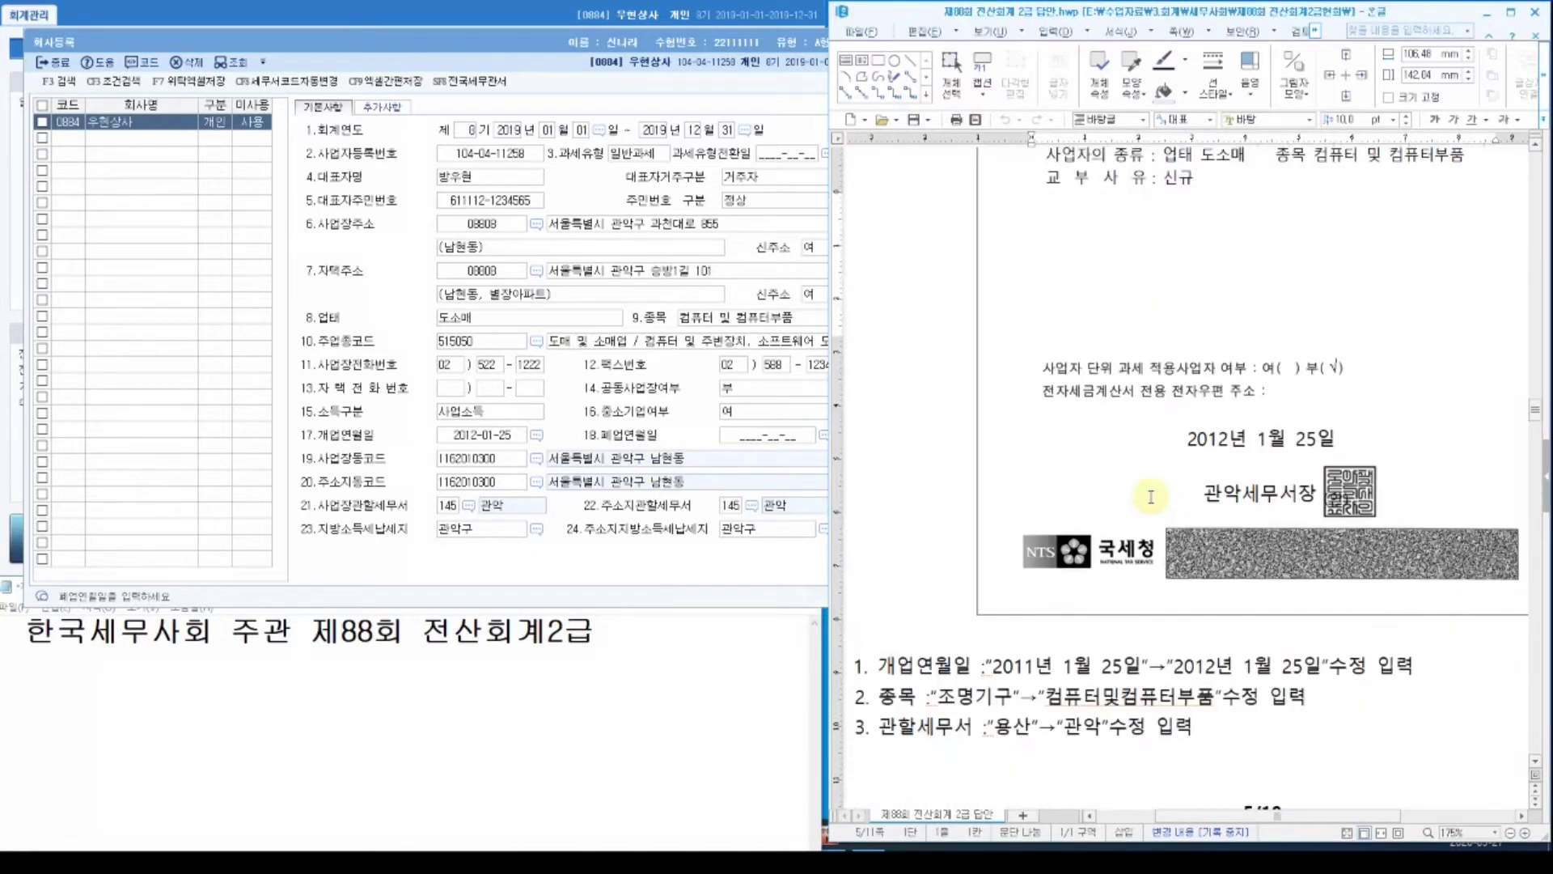
pyautogui.scroll(-3, 1150, 497)
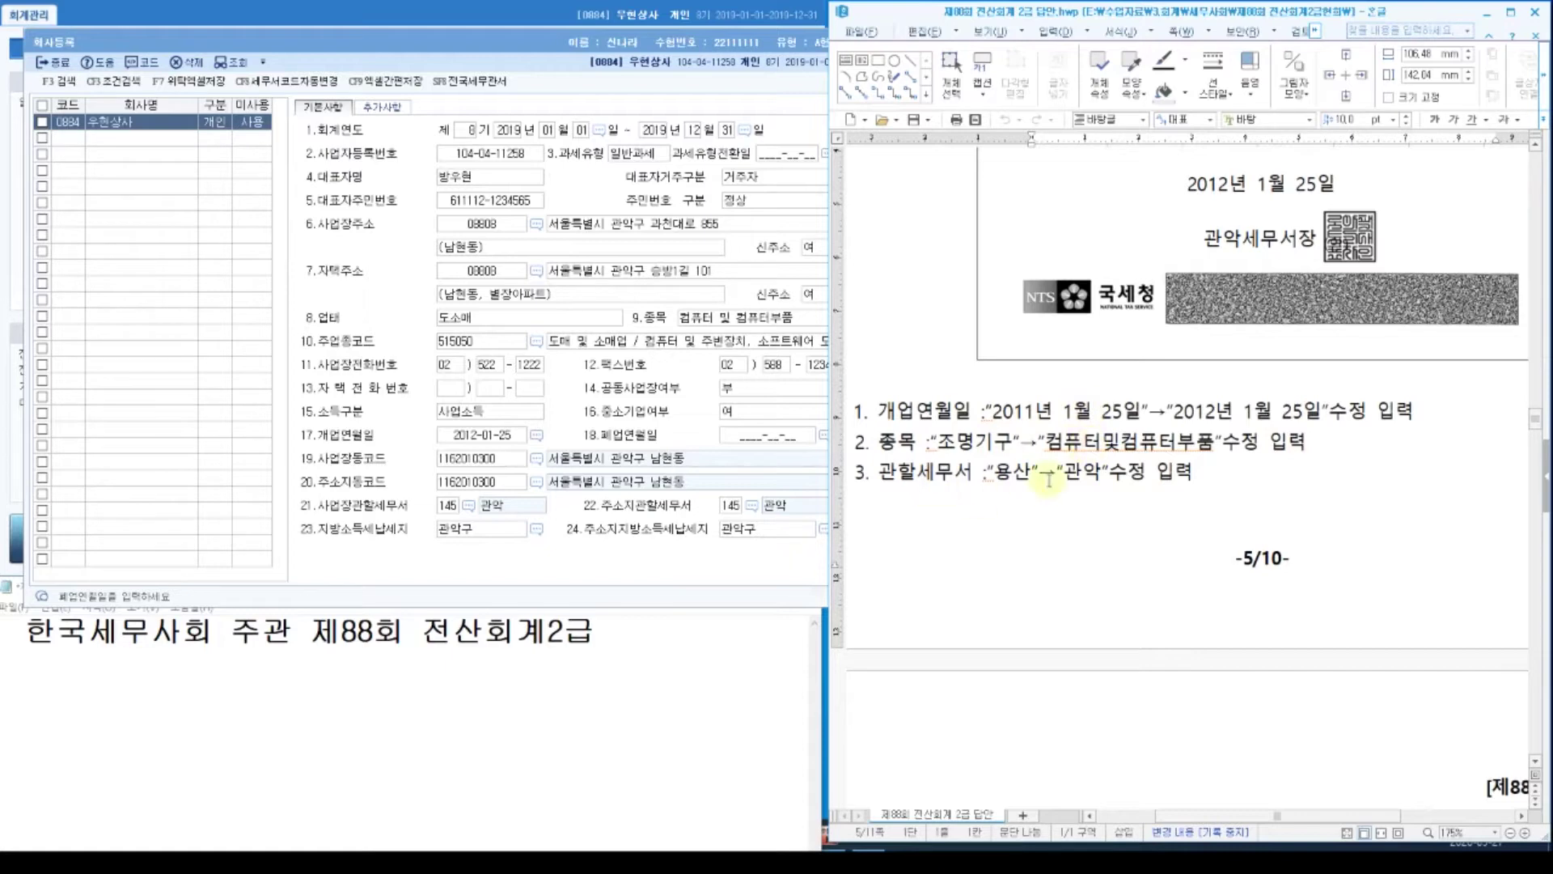
# Examine the 문제2 prior-period income statement and the correction list beneath it in the exam document.
pyautogui.scroll(-9, 1049, 479)
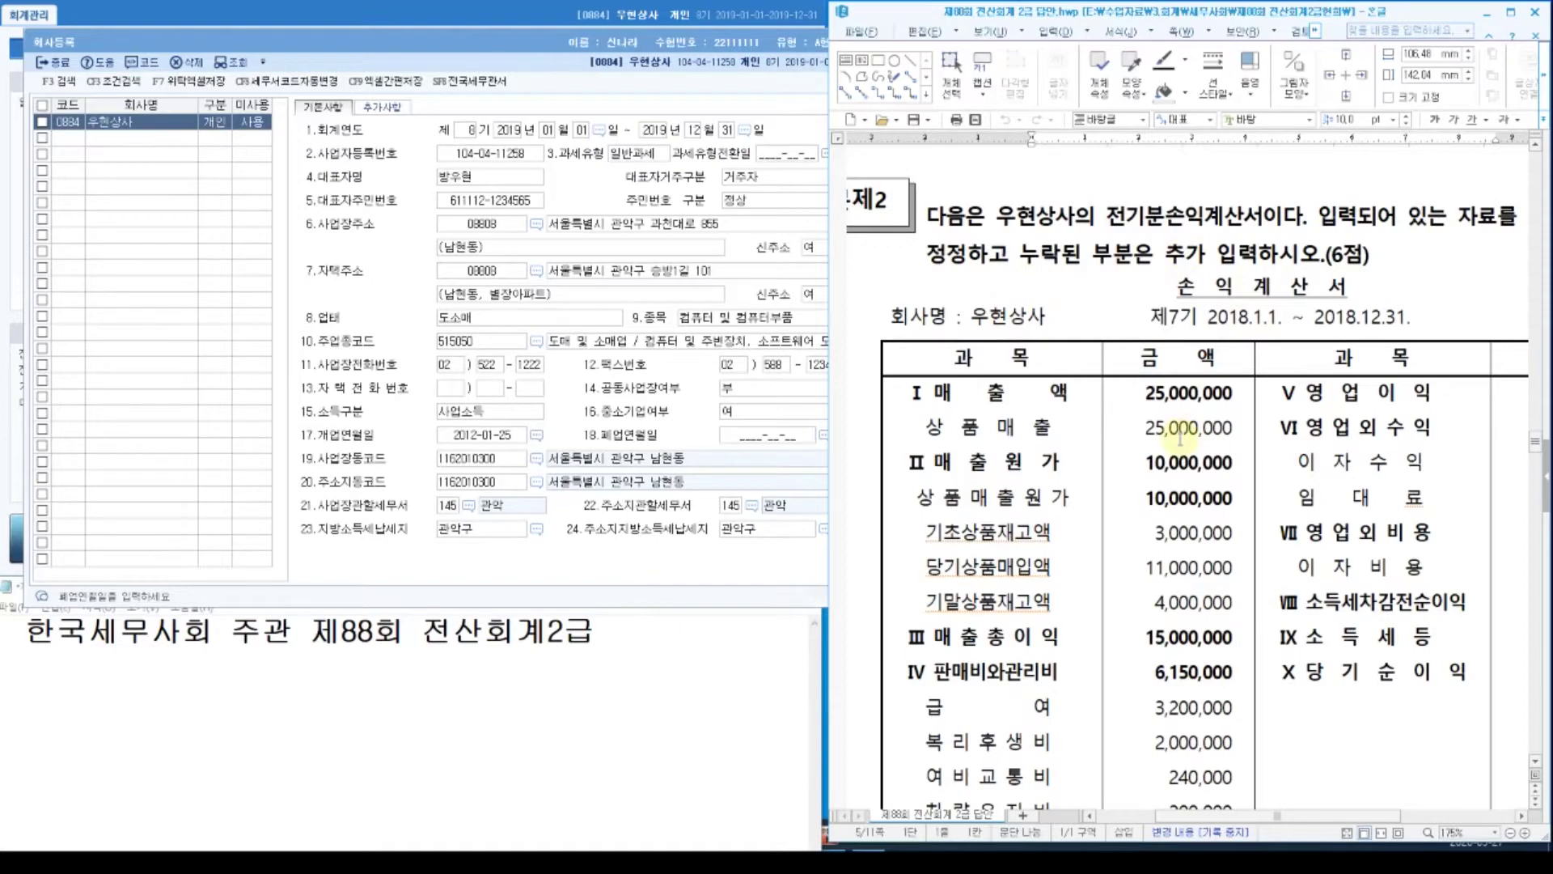
pyautogui.scroll(-2, 1178, 567)
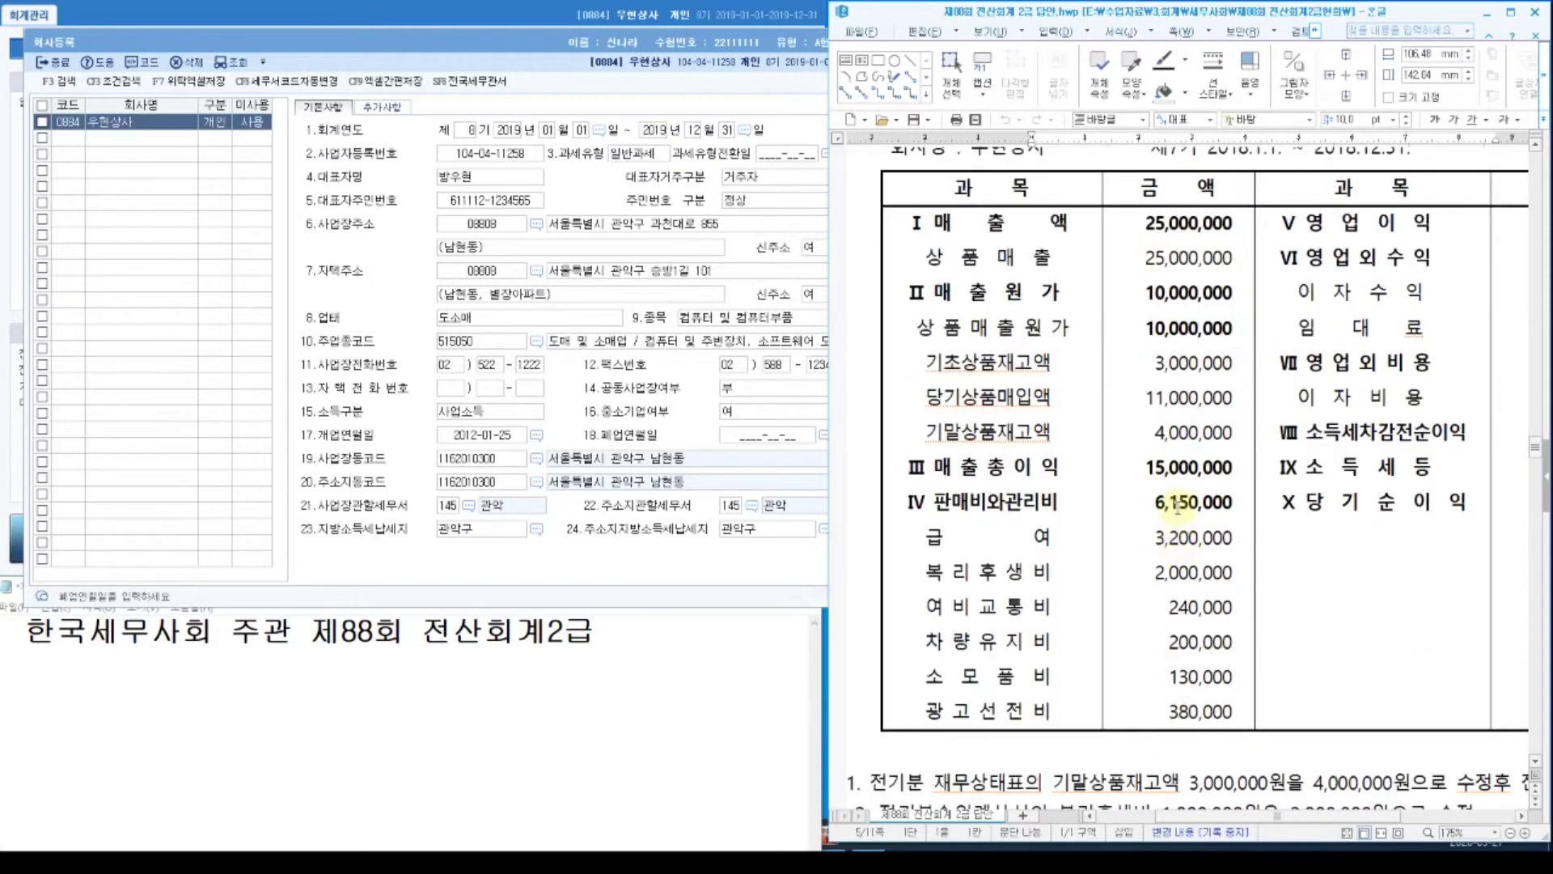
pyautogui.scroll(-5, 1179, 507)
pyautogui.scroll(-15, 1181, 510)
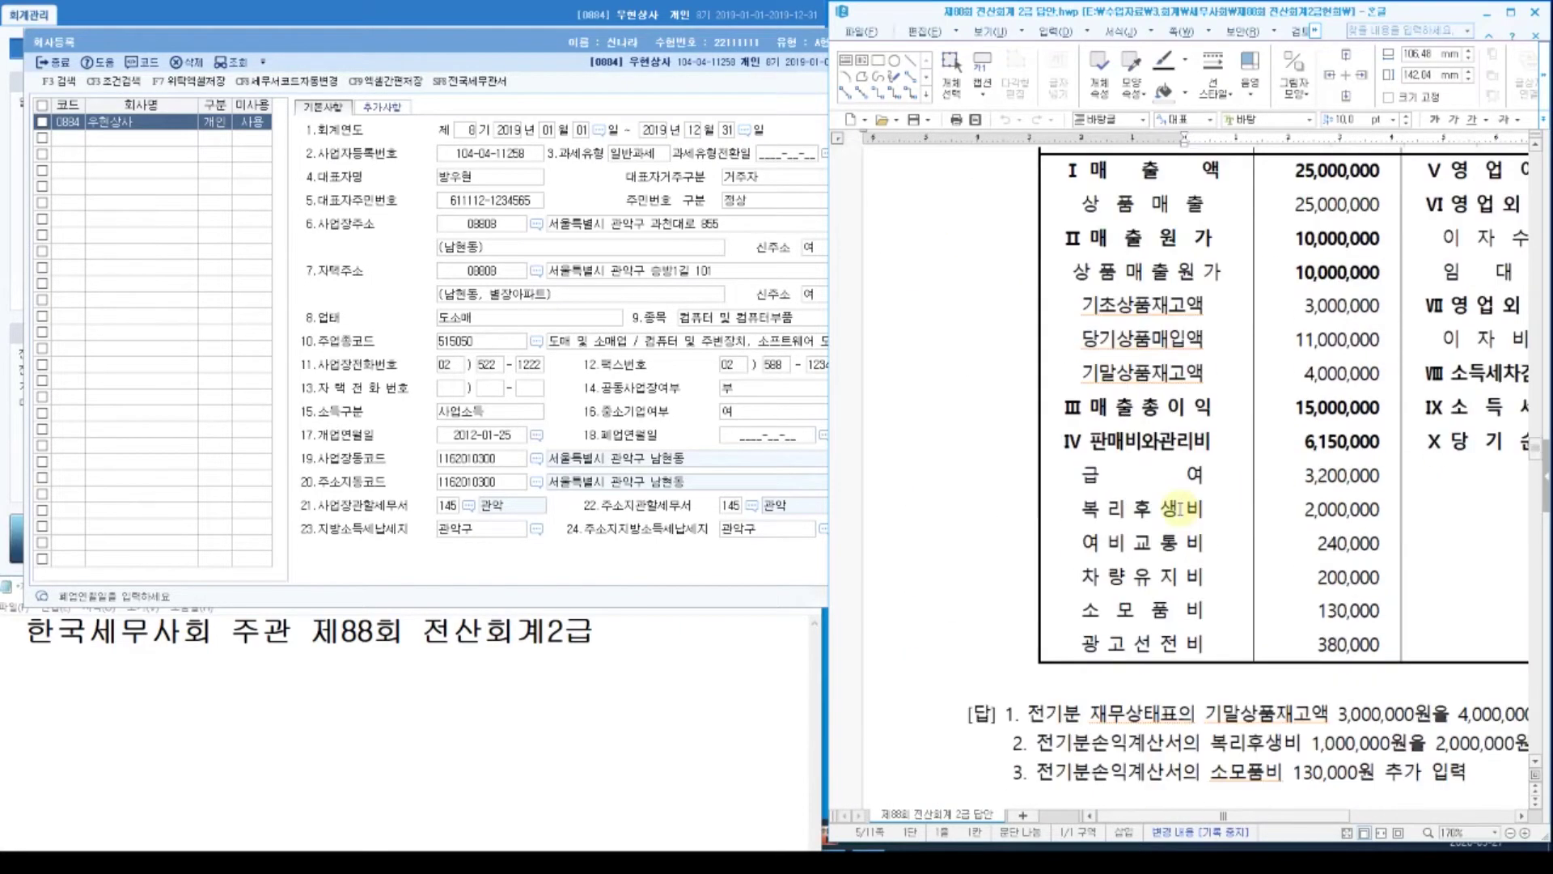
pyautogui.moveTo(1262, 819); pyautogui.dragTo(1414, 820)
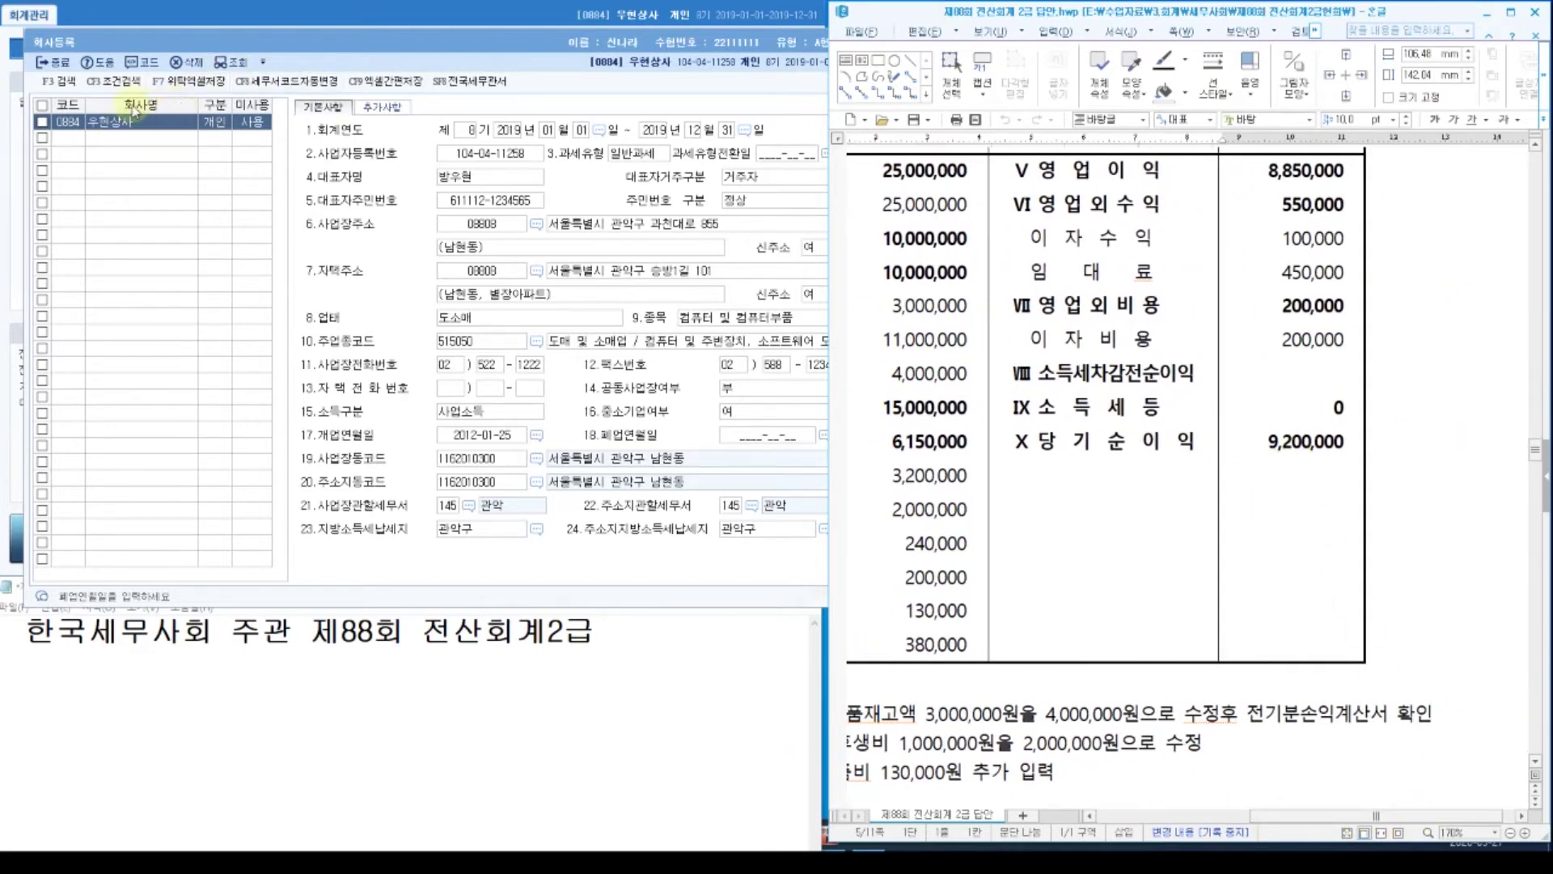
# Close the company registration and open 전기분손익계산서, placed beside the exam document.
pyautogui.click(63, 67)
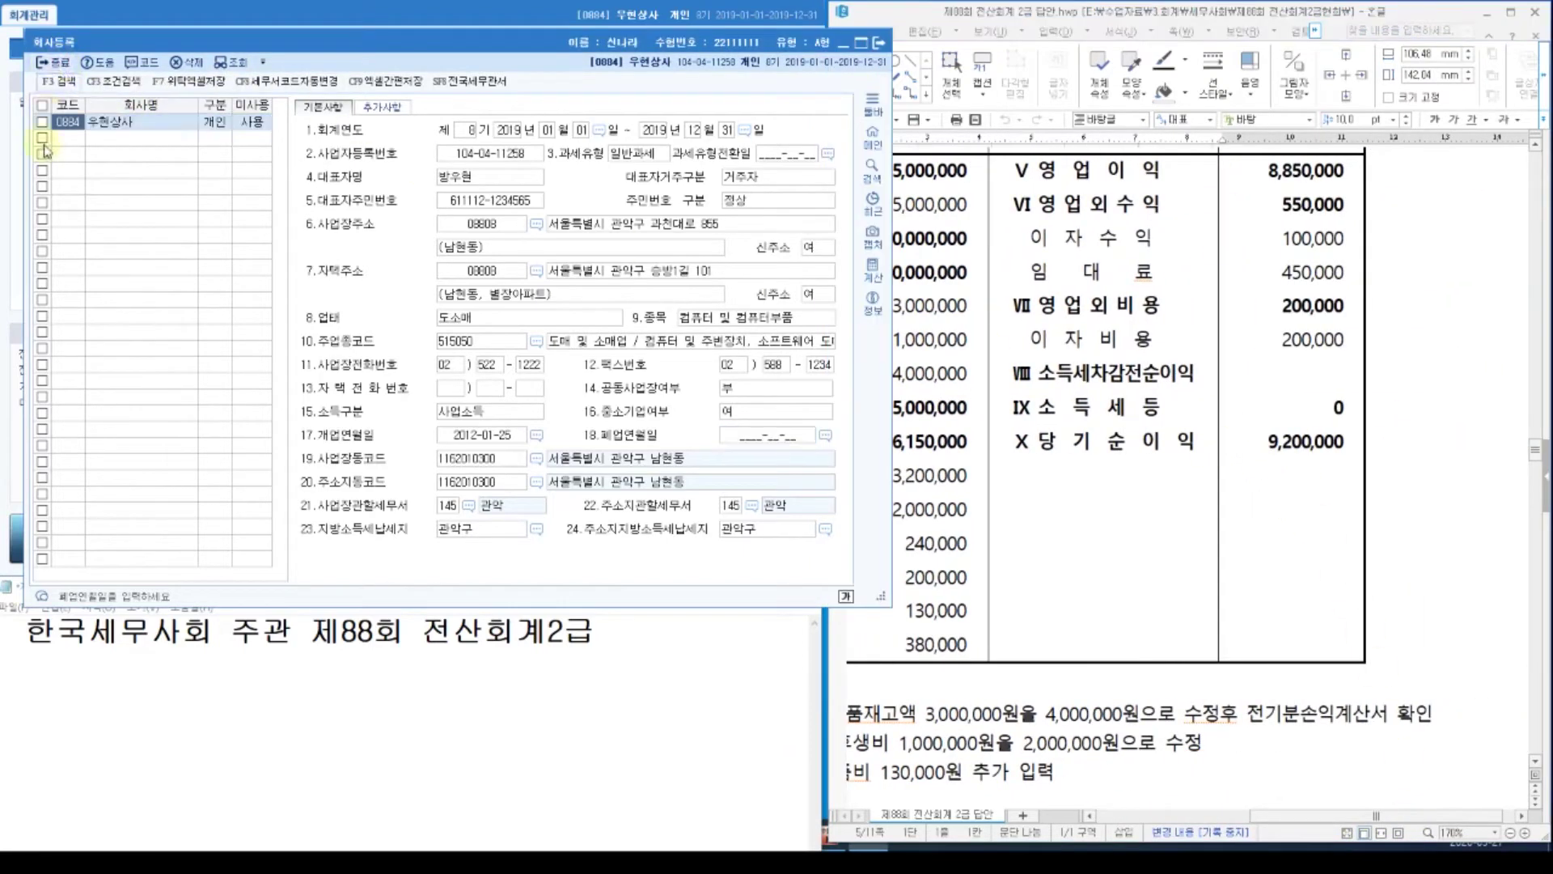
pyautogui.press('Down')
pyautogui.click(60, 65)
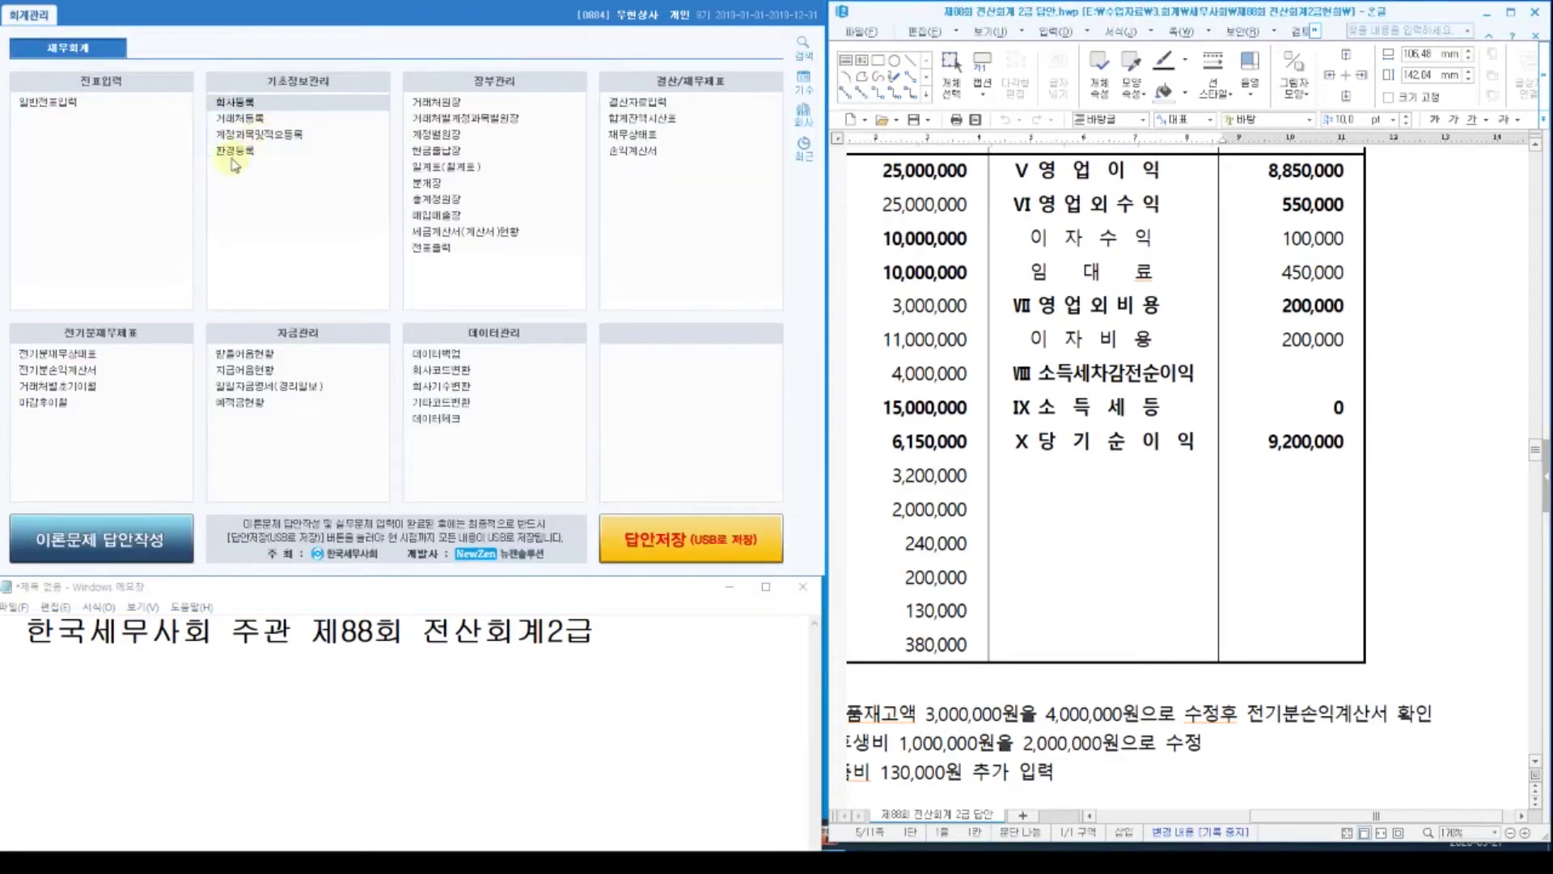
pyautogui.click(86, 372)
pyautogui.click(86, 374)
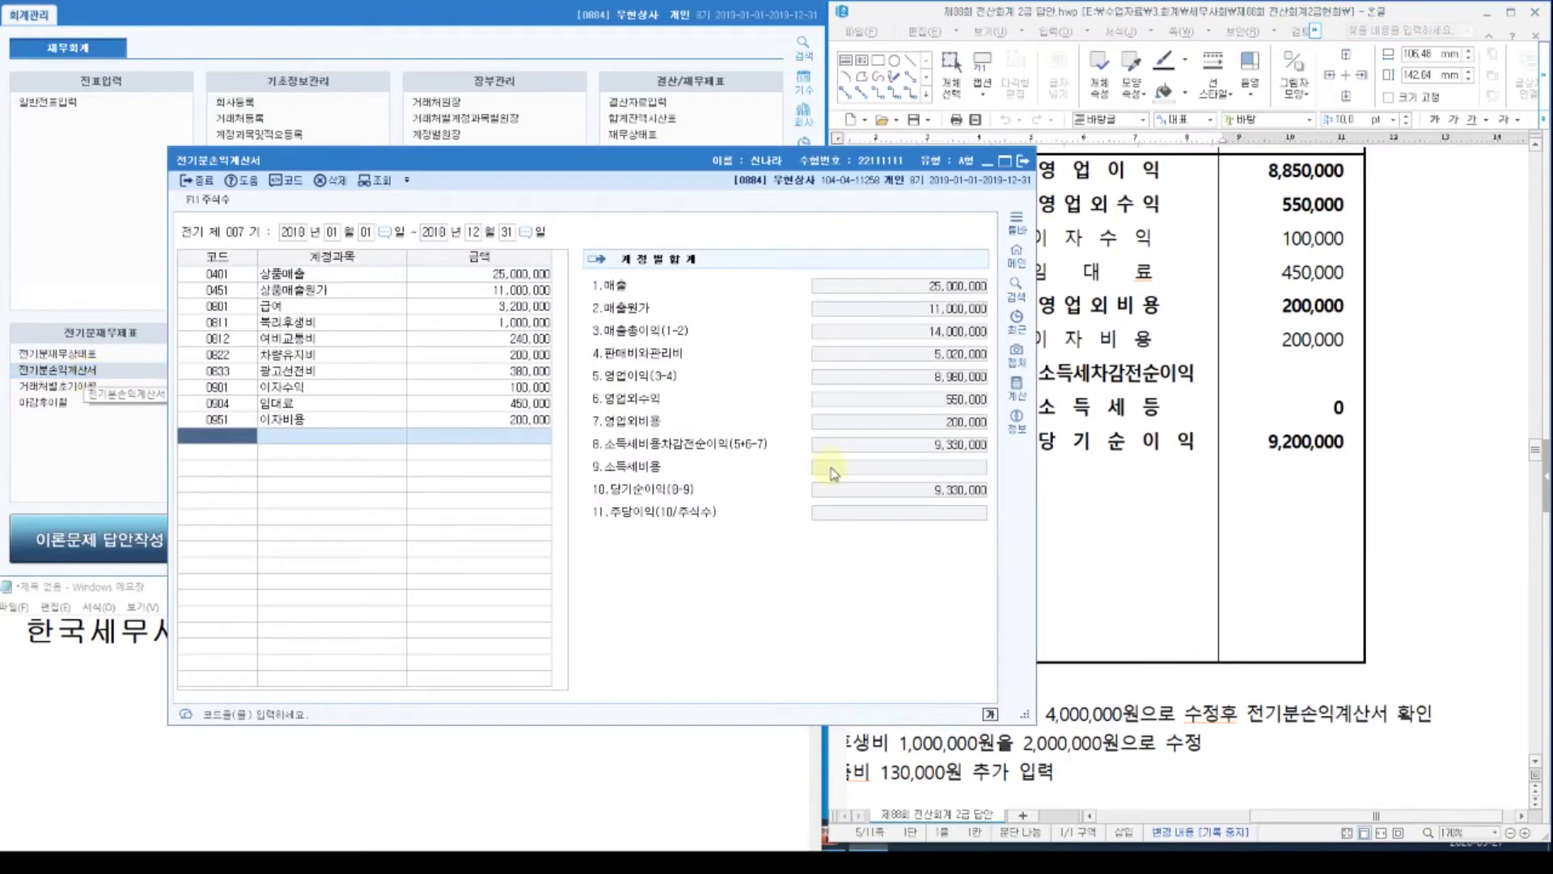
pyautogui.moveTo(649, 160); pyautogui.dragTo(459, 50)
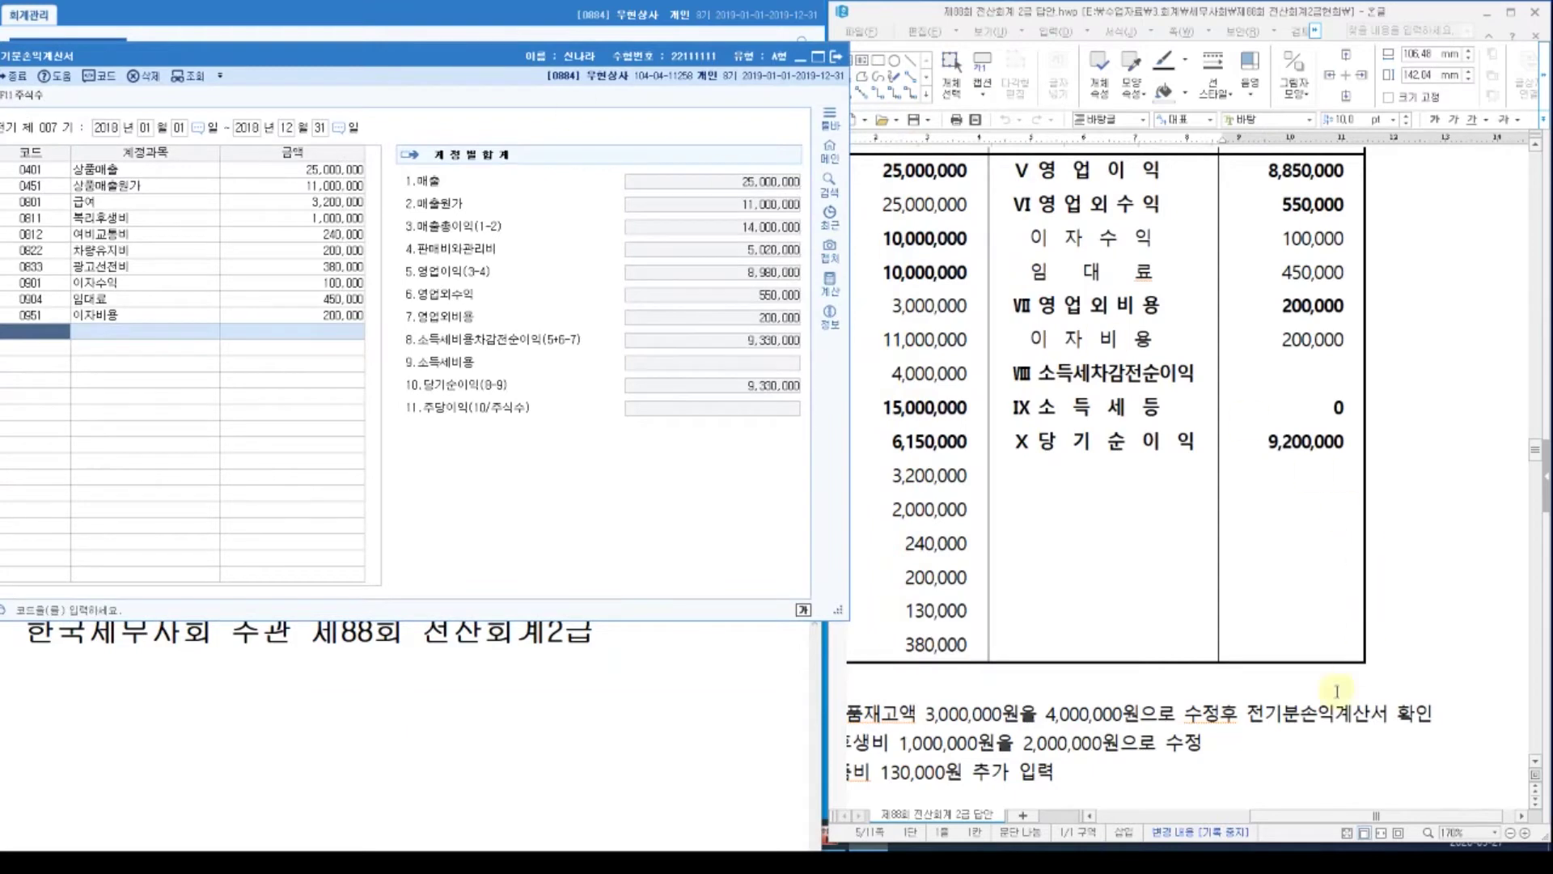
# Open the 상품매출원가 breakdown and outline 기말상품재고액 there and in the exam's income statement for comparison.
pyautogui.moveTo(1293, 815); pyautogui.dragTo(1164, 801)
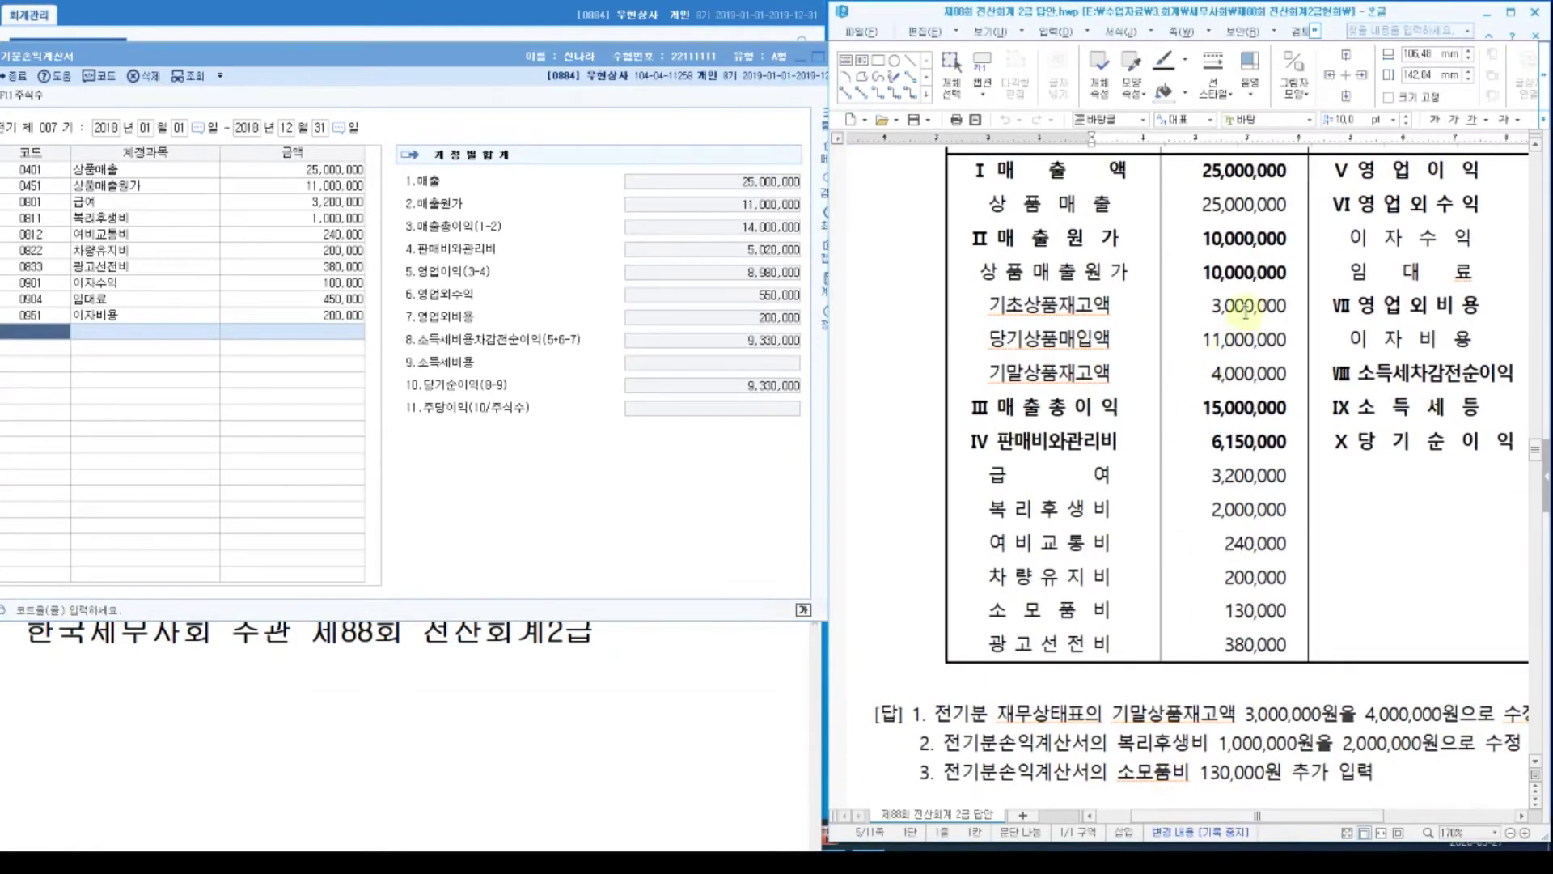
pyautogui.click(718, 190)
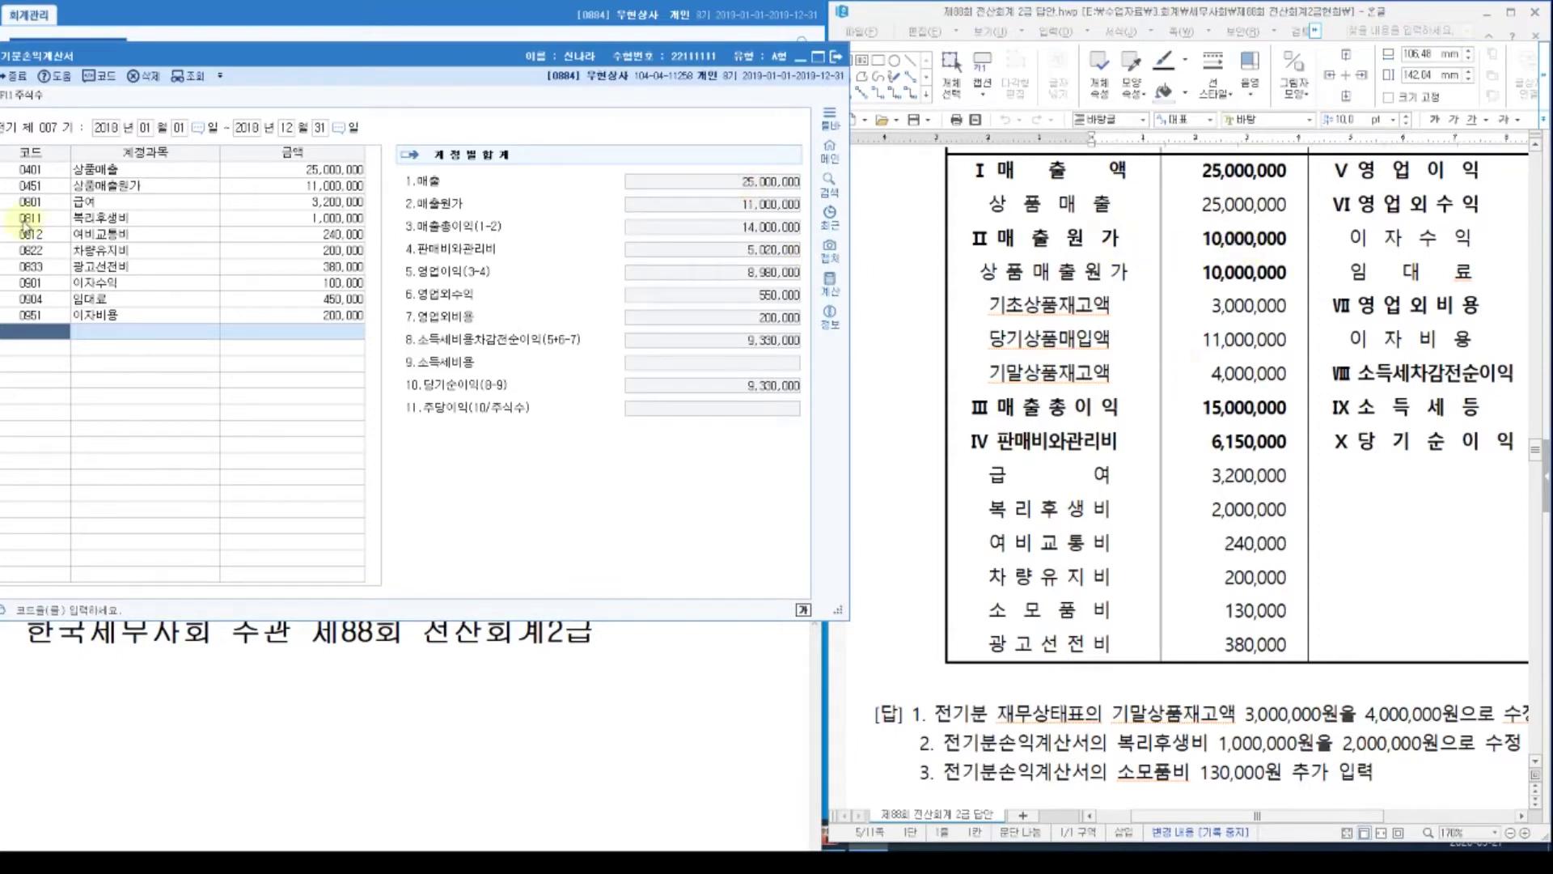
pyautogui.click(29, 187)
pyautogui.press('Return')
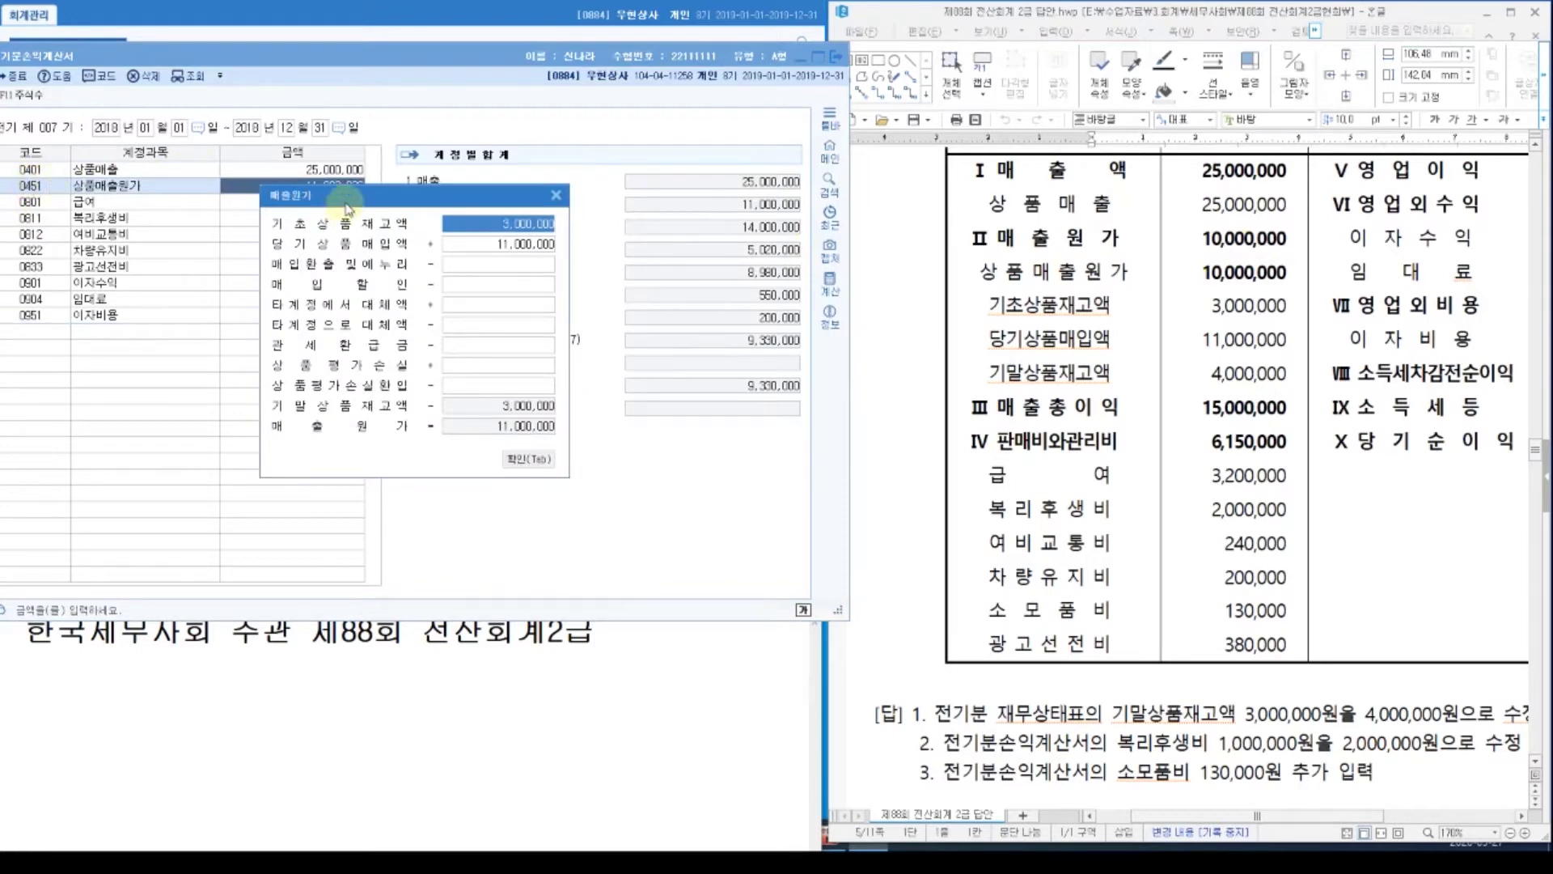
pyautogui.moveTo(347, 201); pyautogui.dragTo(356, 216)
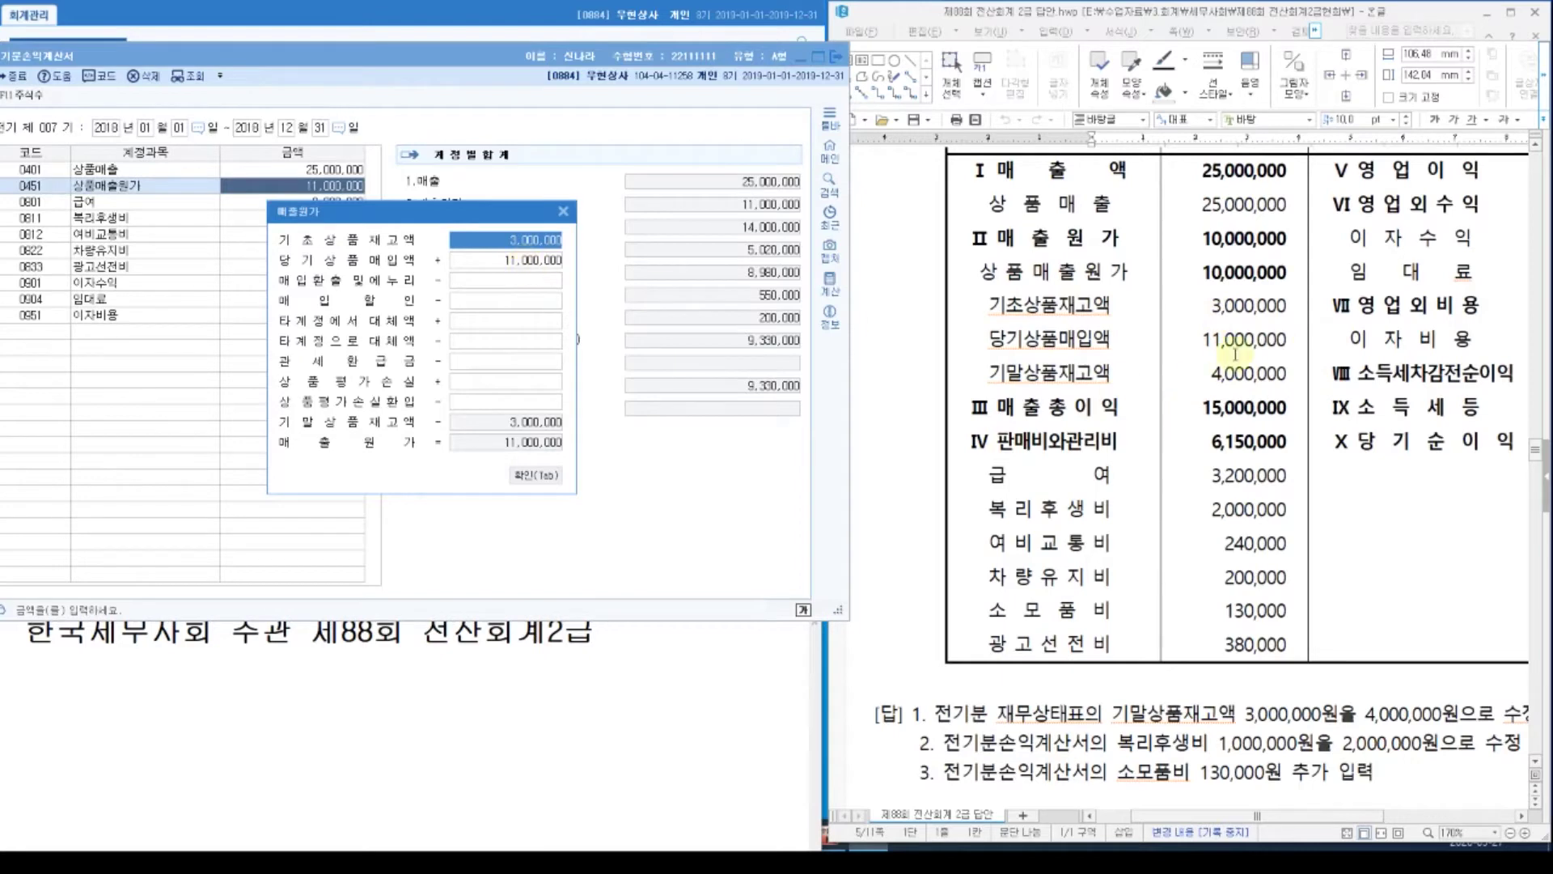
pyautogui.click(1524, 4)
pyautogui.click(1537, 128)
pyautogui.moveTo(1177, 356); pyautogui.dragTo(1298, 391)
pyautogui.moveTo(487, 412); pyautogui.dragTo(587, 431)
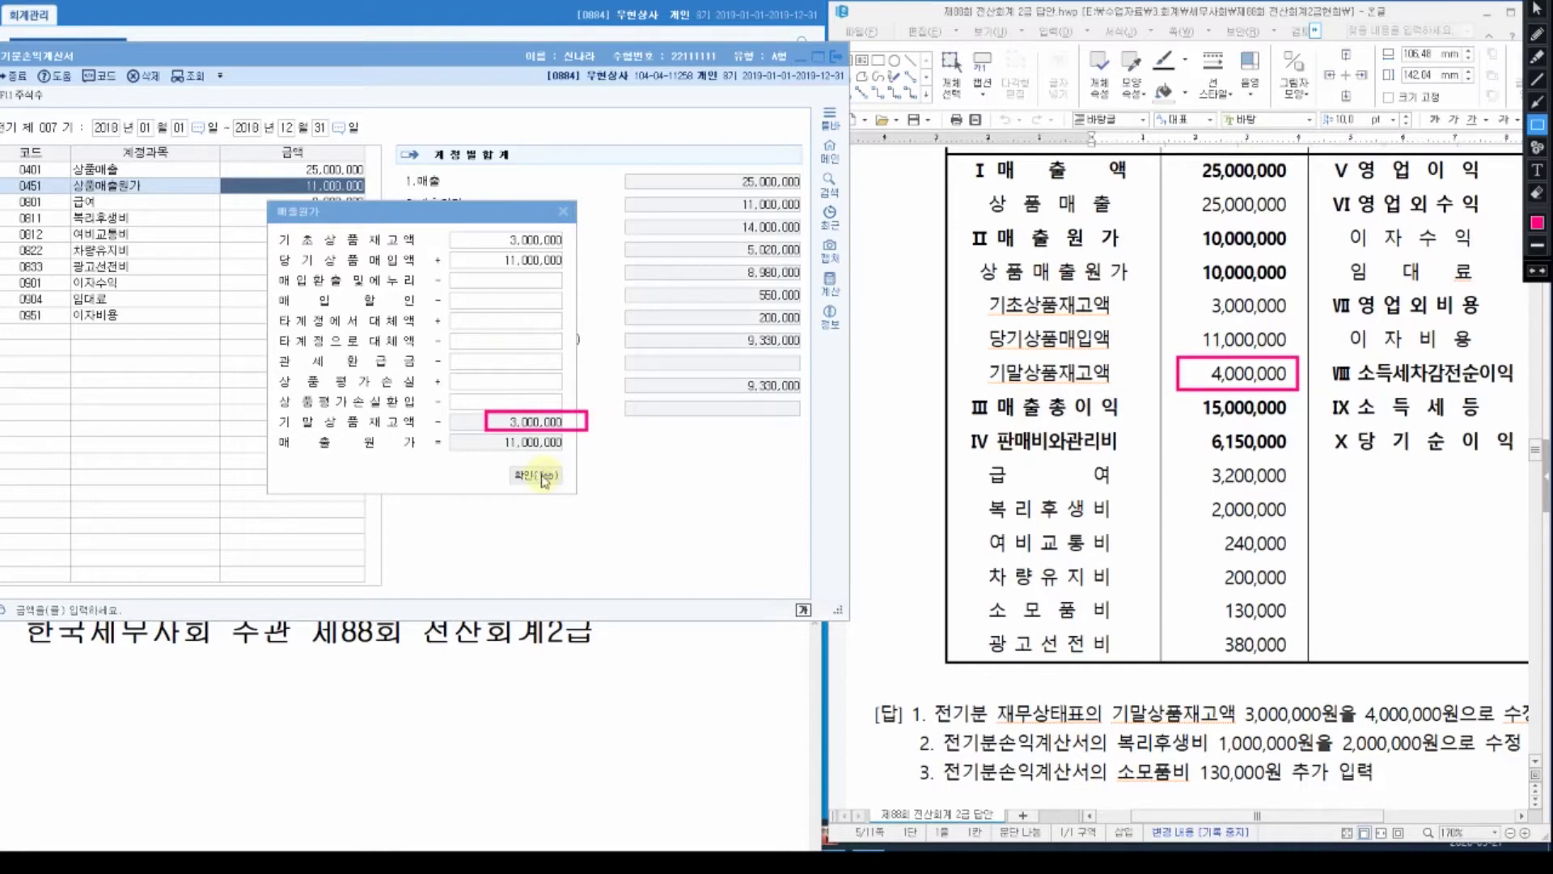
pyautogui.press('Escape')
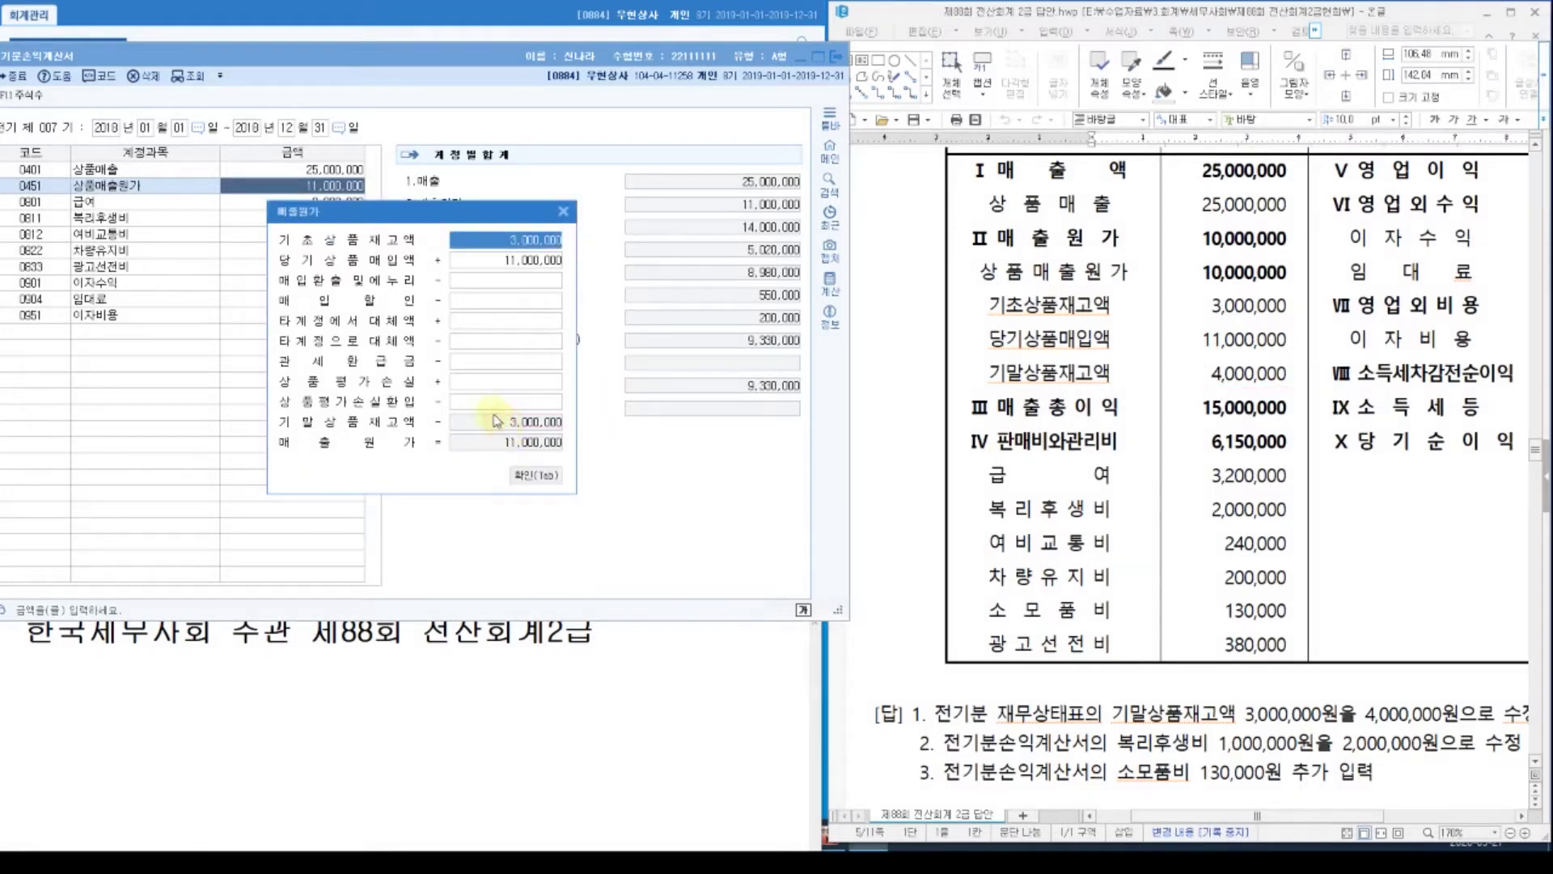
# Go through the remaining entries of the 매출원가 breakdown and close it without editing any amount.
pyautogui.press('Return')
pyautogui.press('Return')
pyautogui.press('Return')
pyautogui.press('Return')
pyautogui.press('Return')
pyautogui.press('Return')
pyautogui.press('Return')
pyautogui.press('Return')
pyautogui.press('Return')
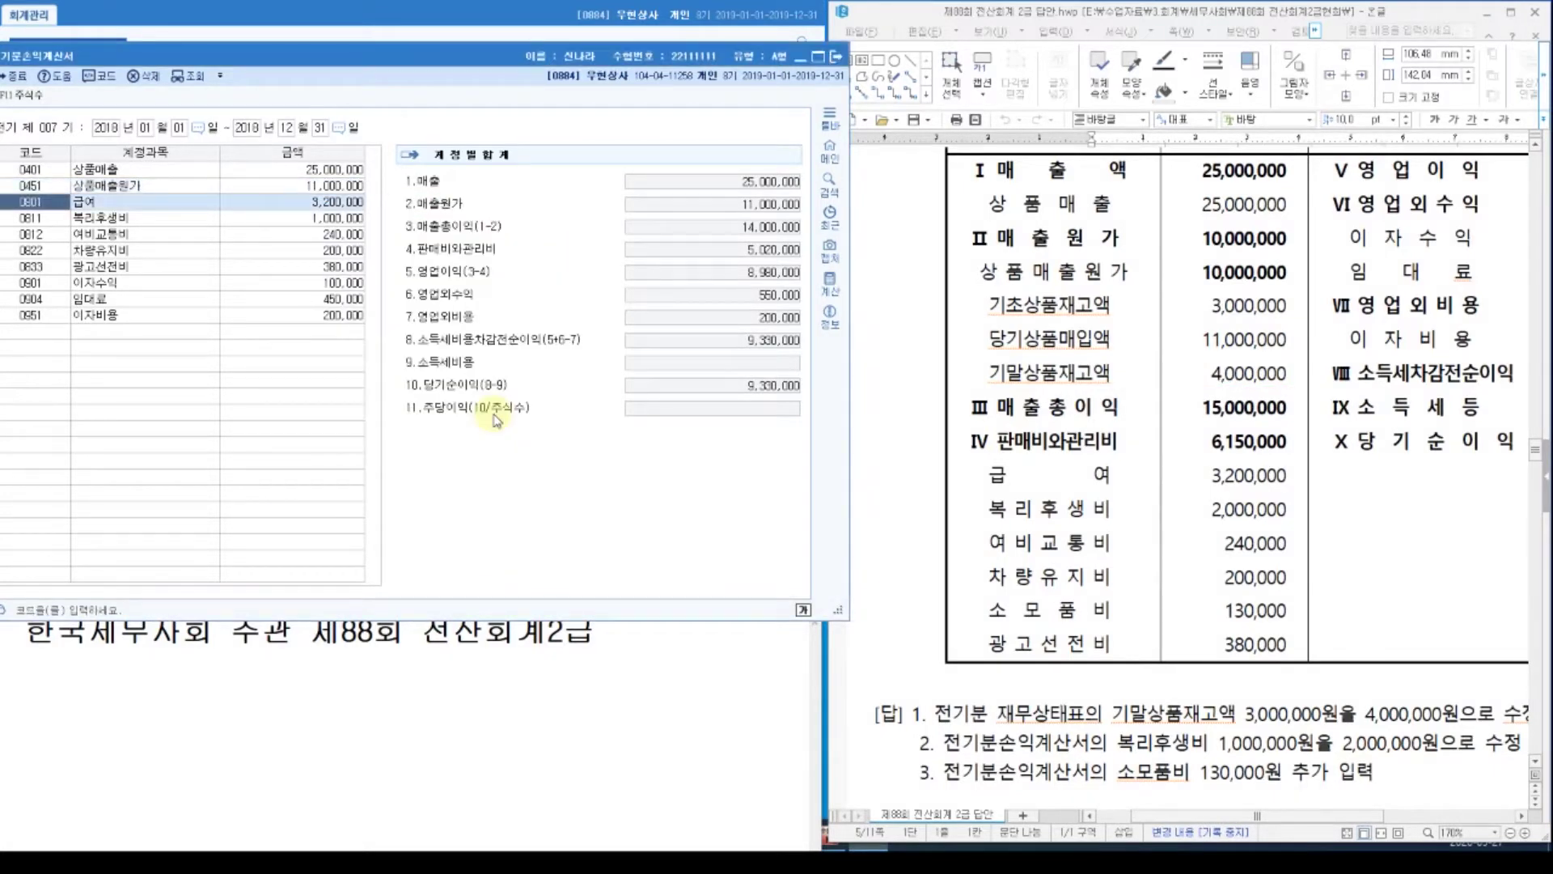
# Close 전기분손익계산서 and open 전기분재무상태표.
pyautogui.click(50, 187)
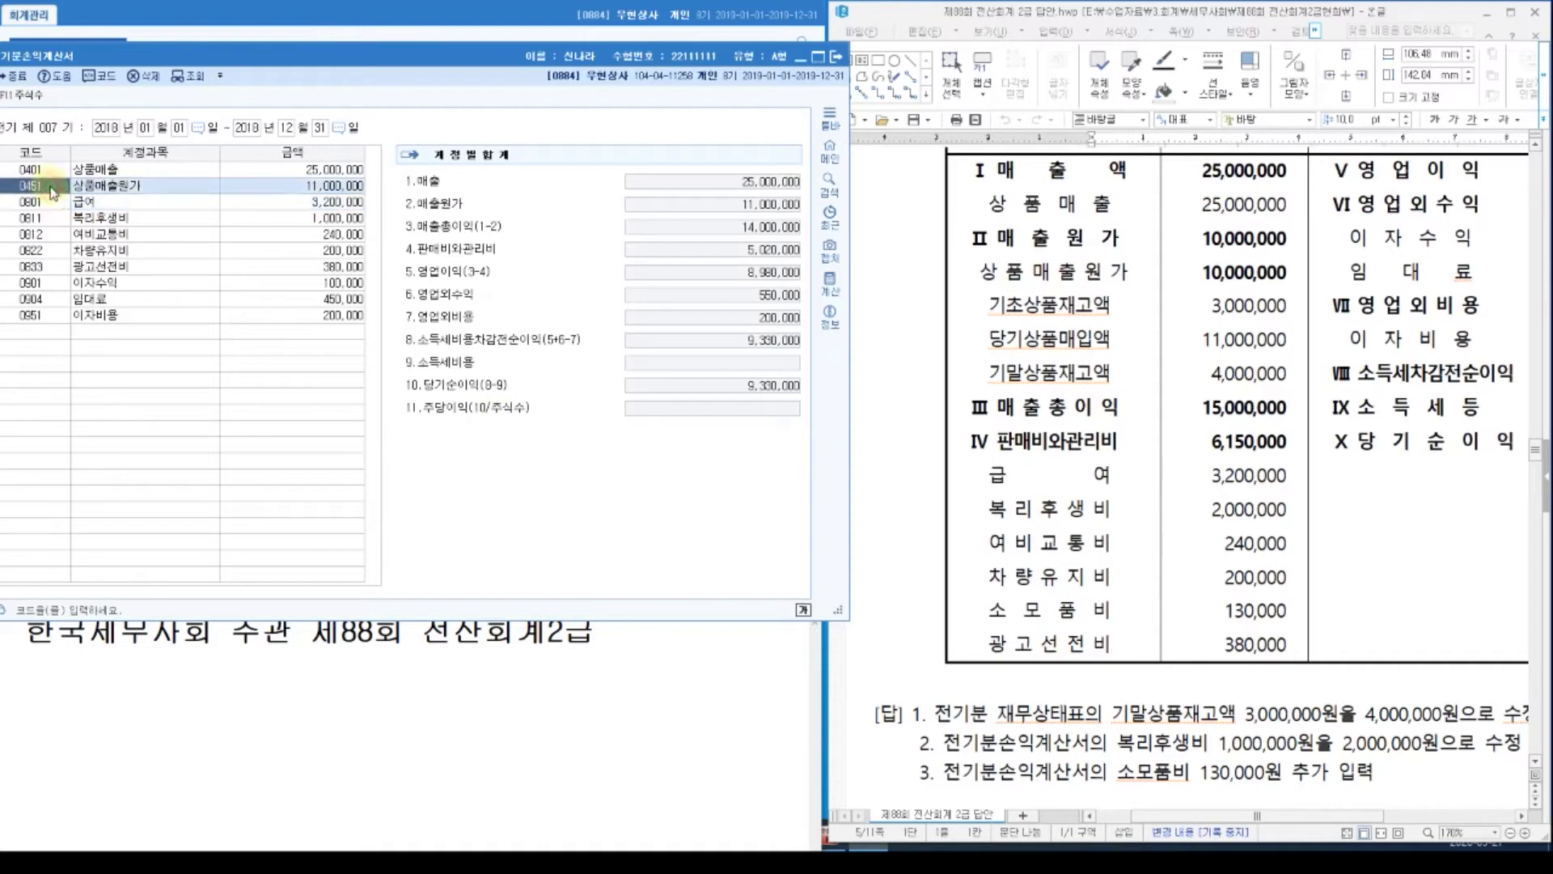
pyautogui.moveTo(179, 55); pyautogui.dragTo(233, 63)
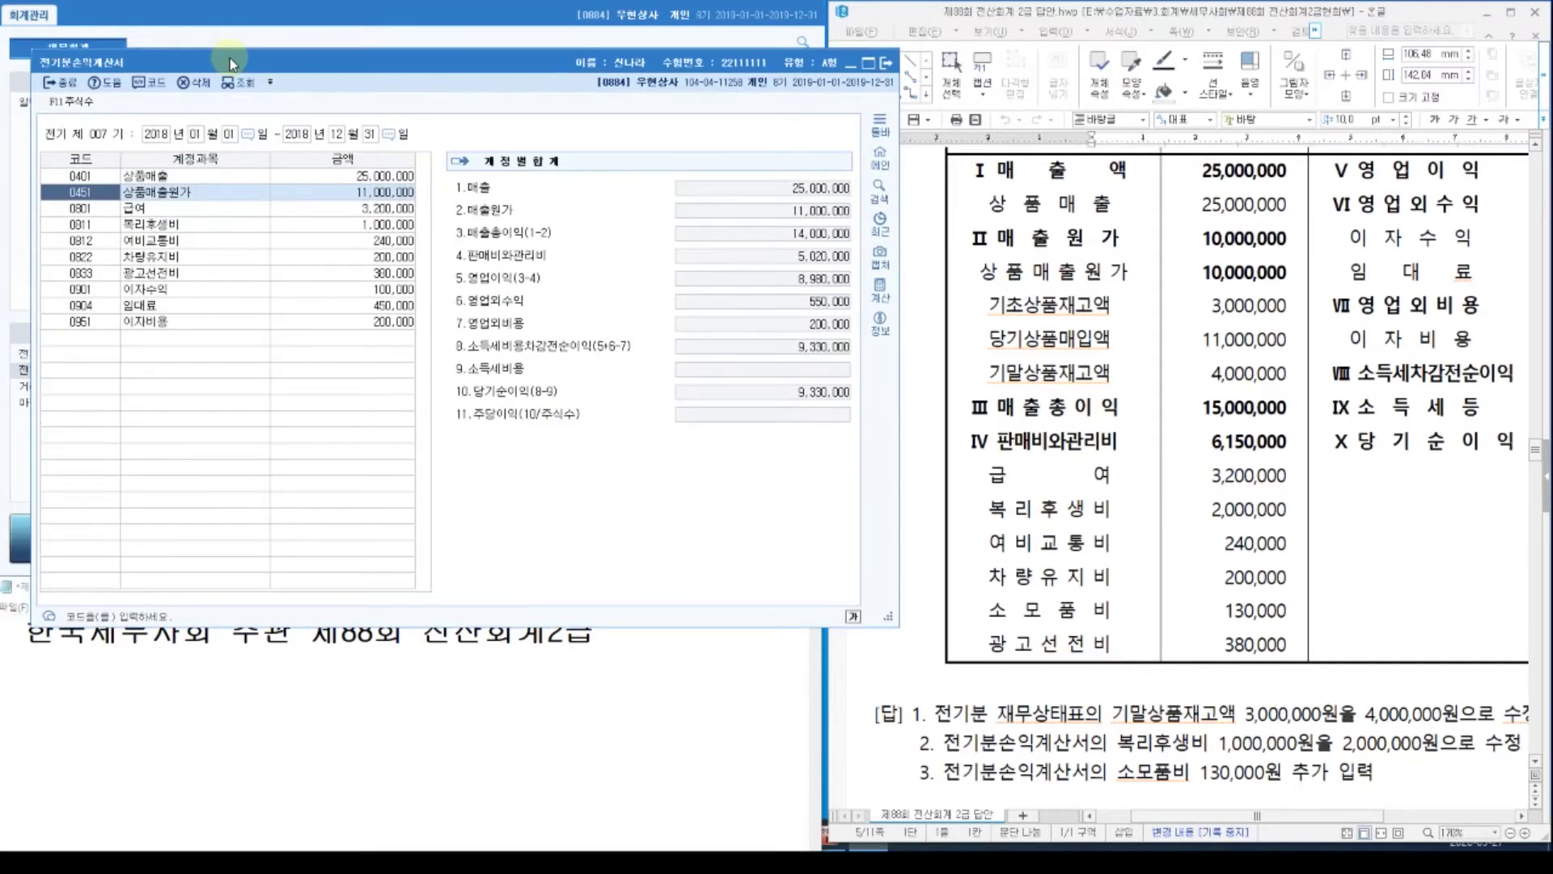
pyautogui.click(886, 63)
pyautogui.click(68, 356)
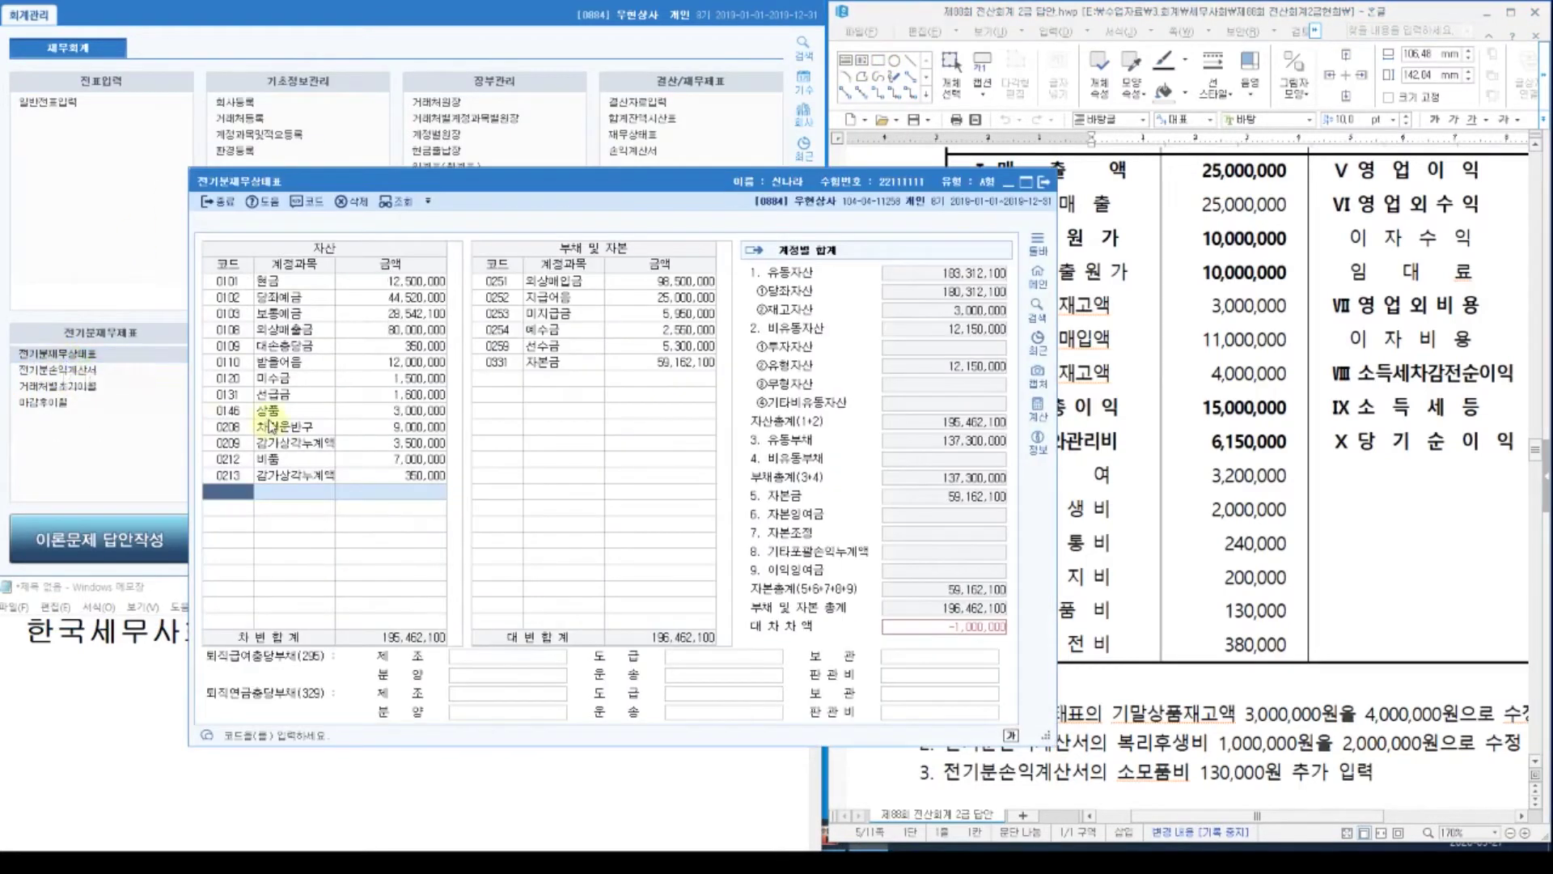
# Set the 상품 (0146) amount in 전기분재무상태표 to 4,000,000, following the exam's 기말상품재고액.
pyautogui.click(402, 413)
pyautogui.press('super')
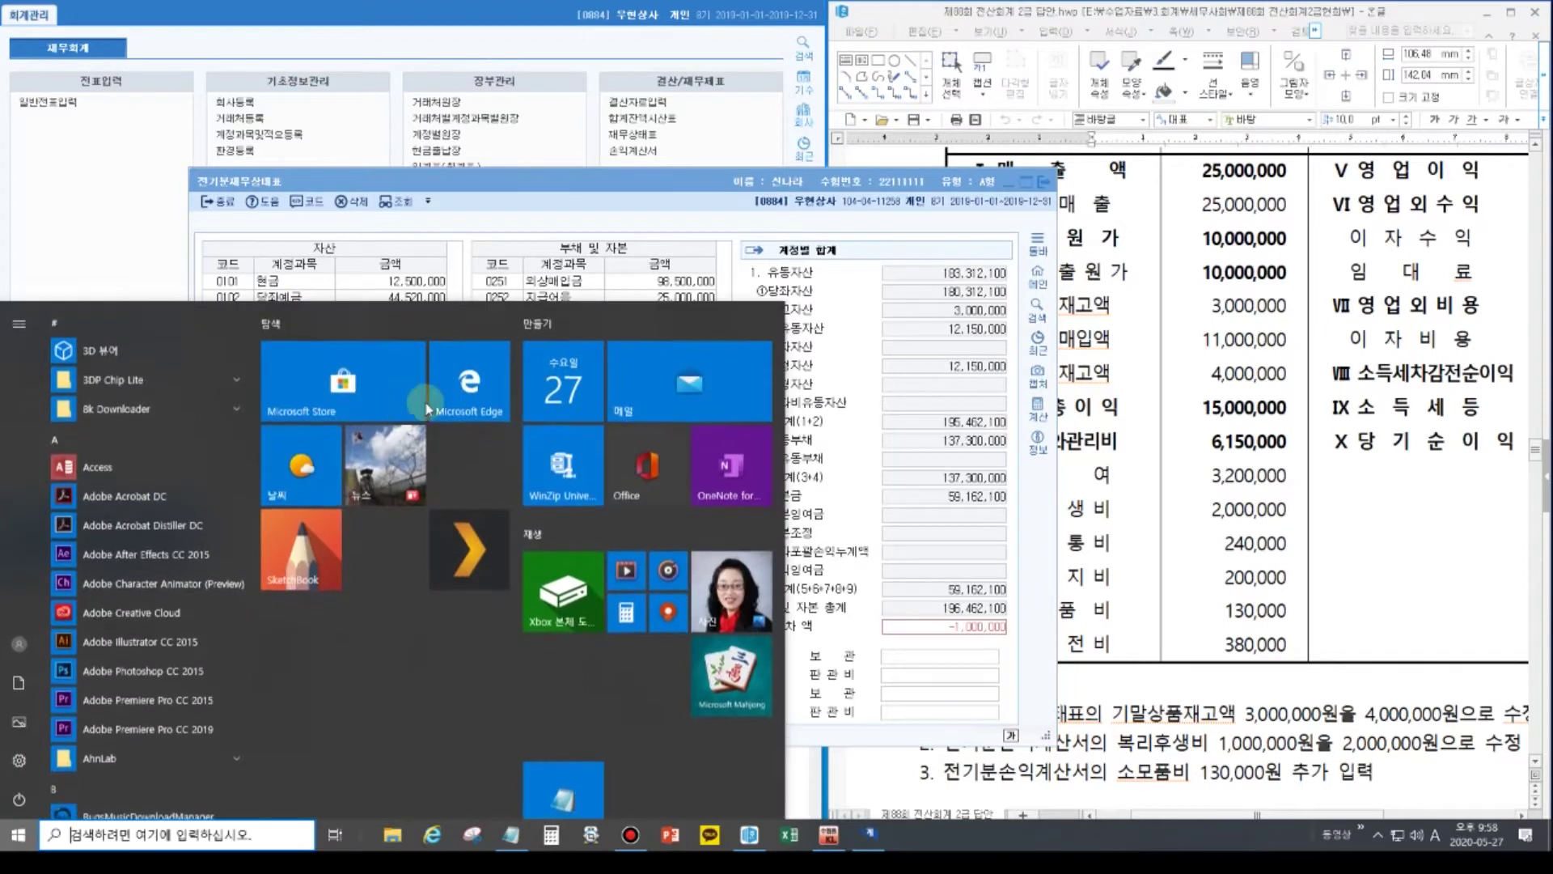
pyautogui.click(849, 576)
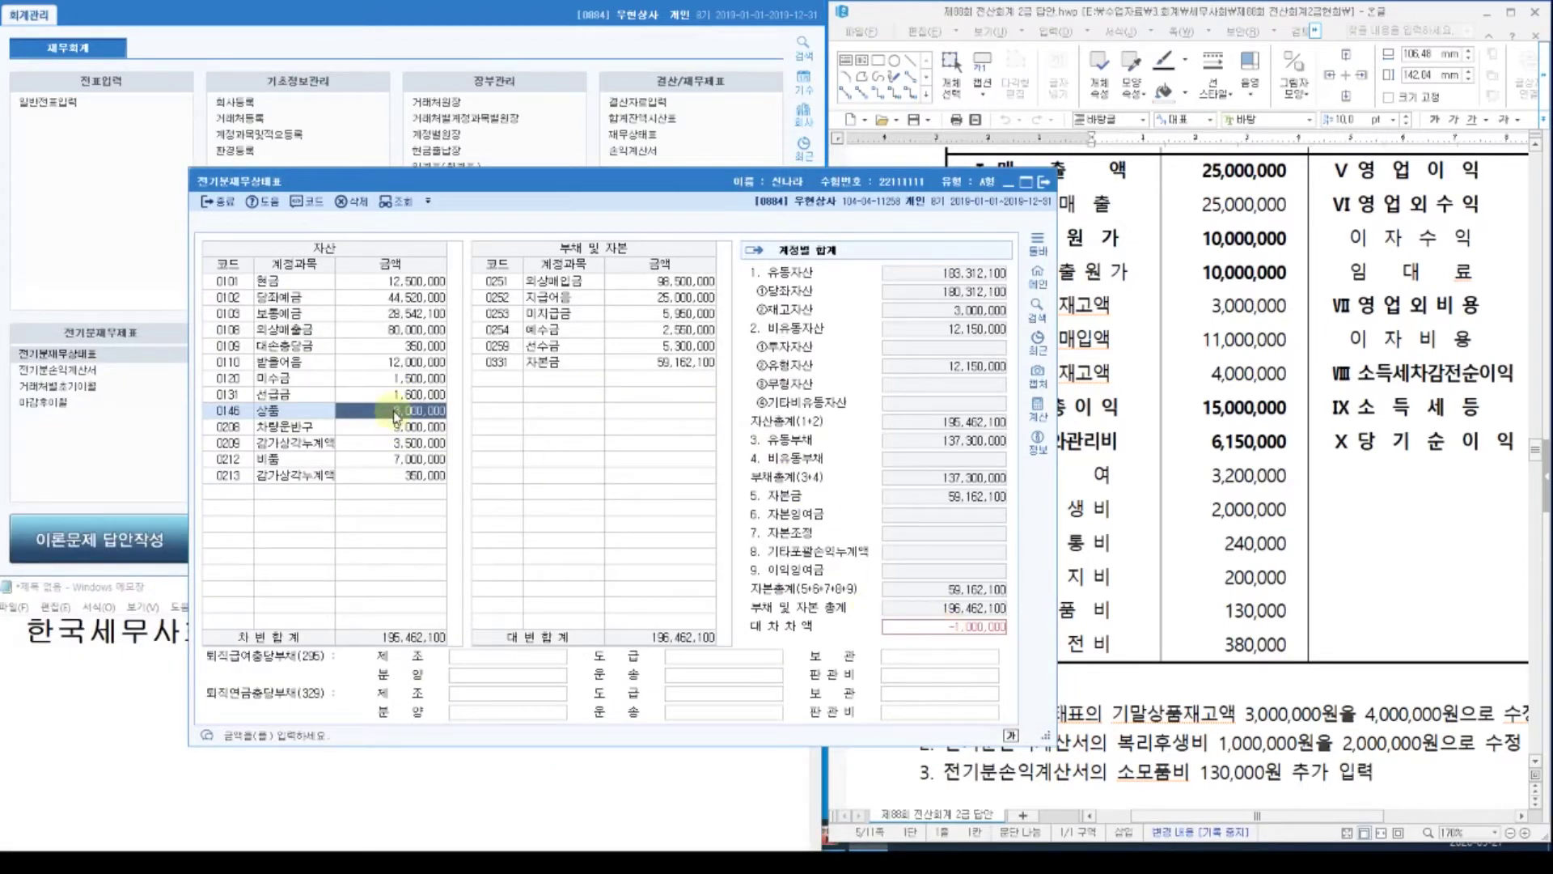
pyautogui.write('4,000,000')
pyautogui.press('Return')
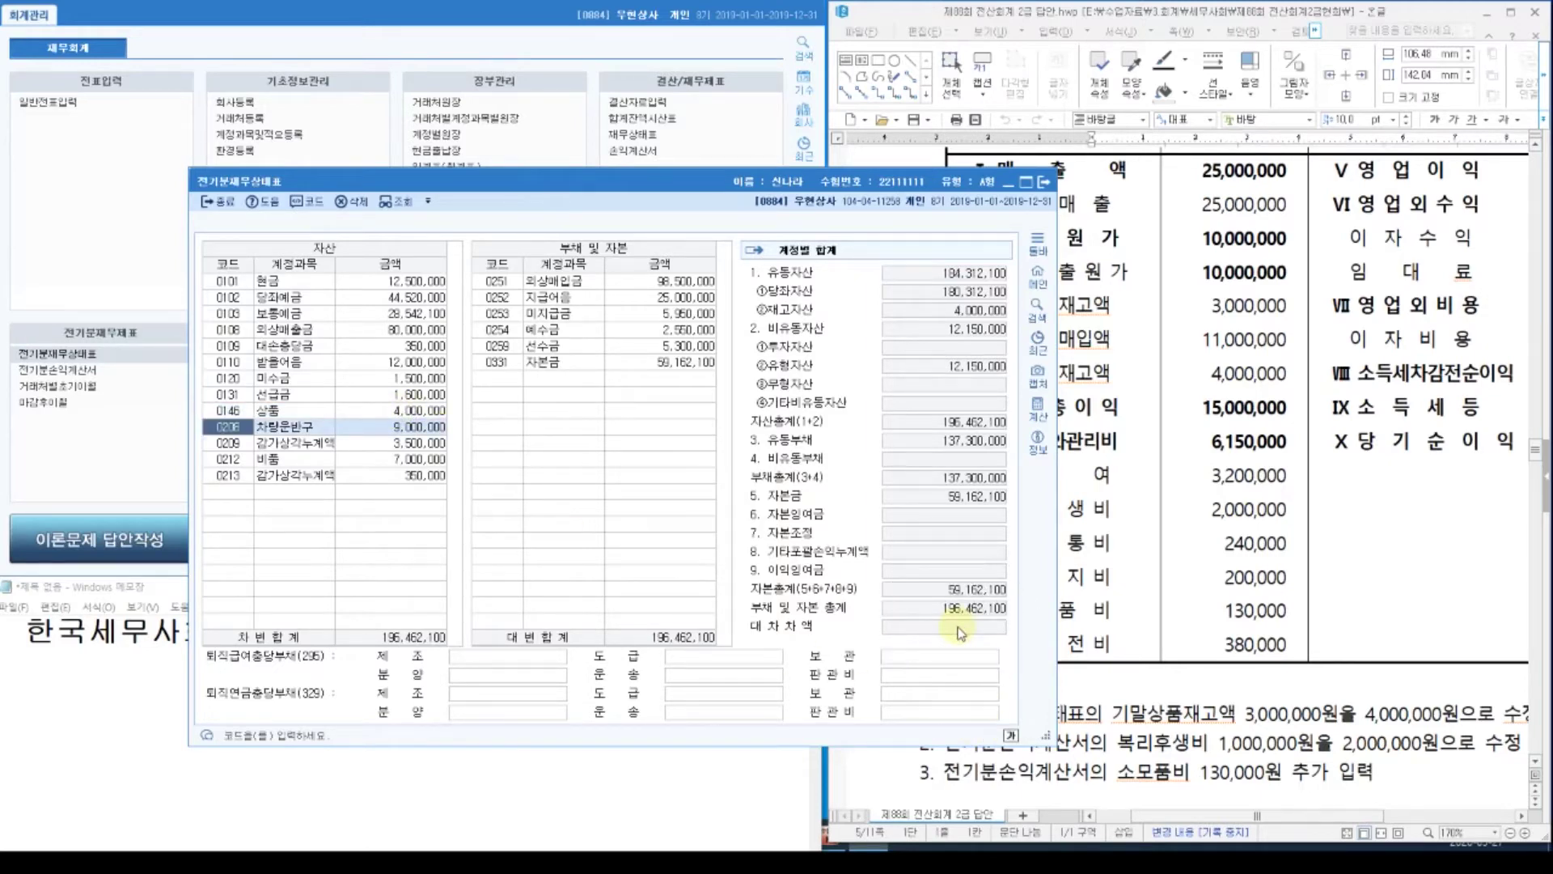
pyautogui.click(408, 412)
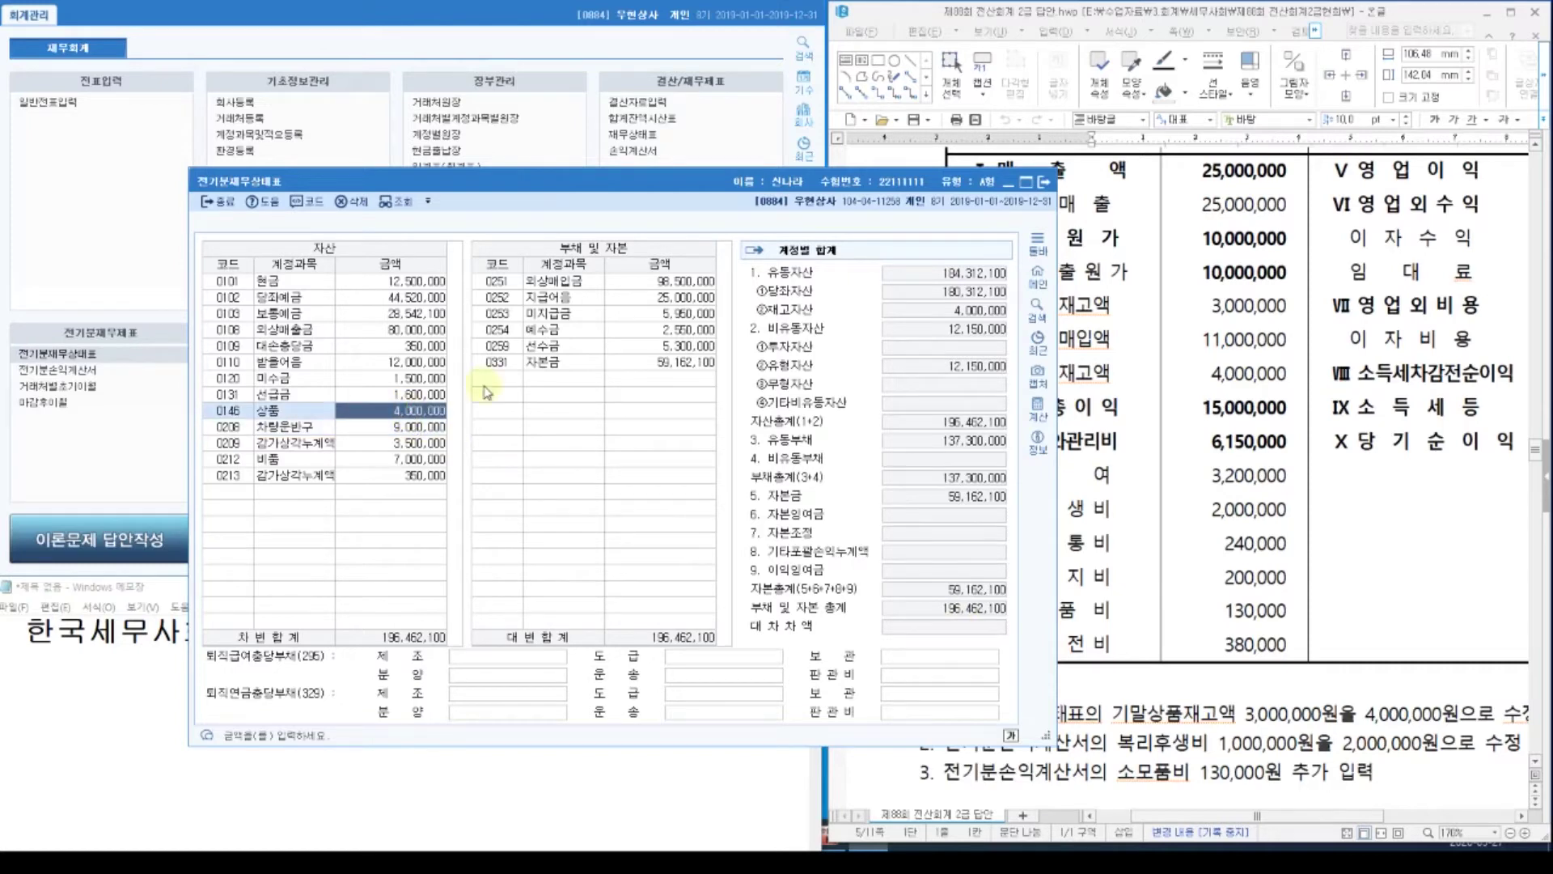
# Close 전기분재무상태표 and reopen 전기분손익계산서, accepting the values carried over from the balance sheet.
pyautogui.click(1044, 181)
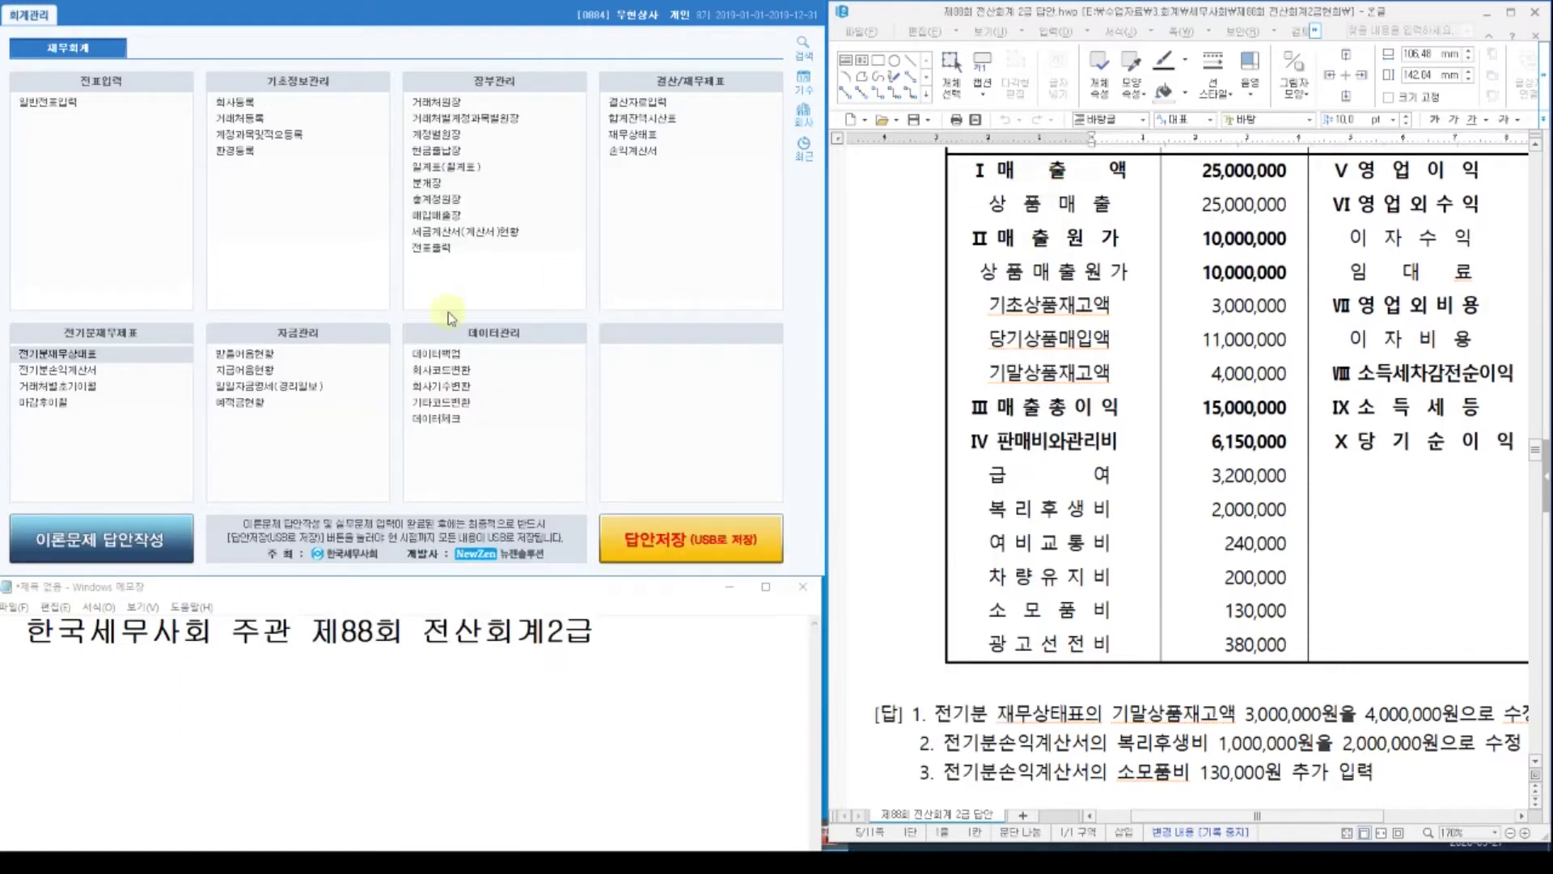
pyautogui.click(42, 372)
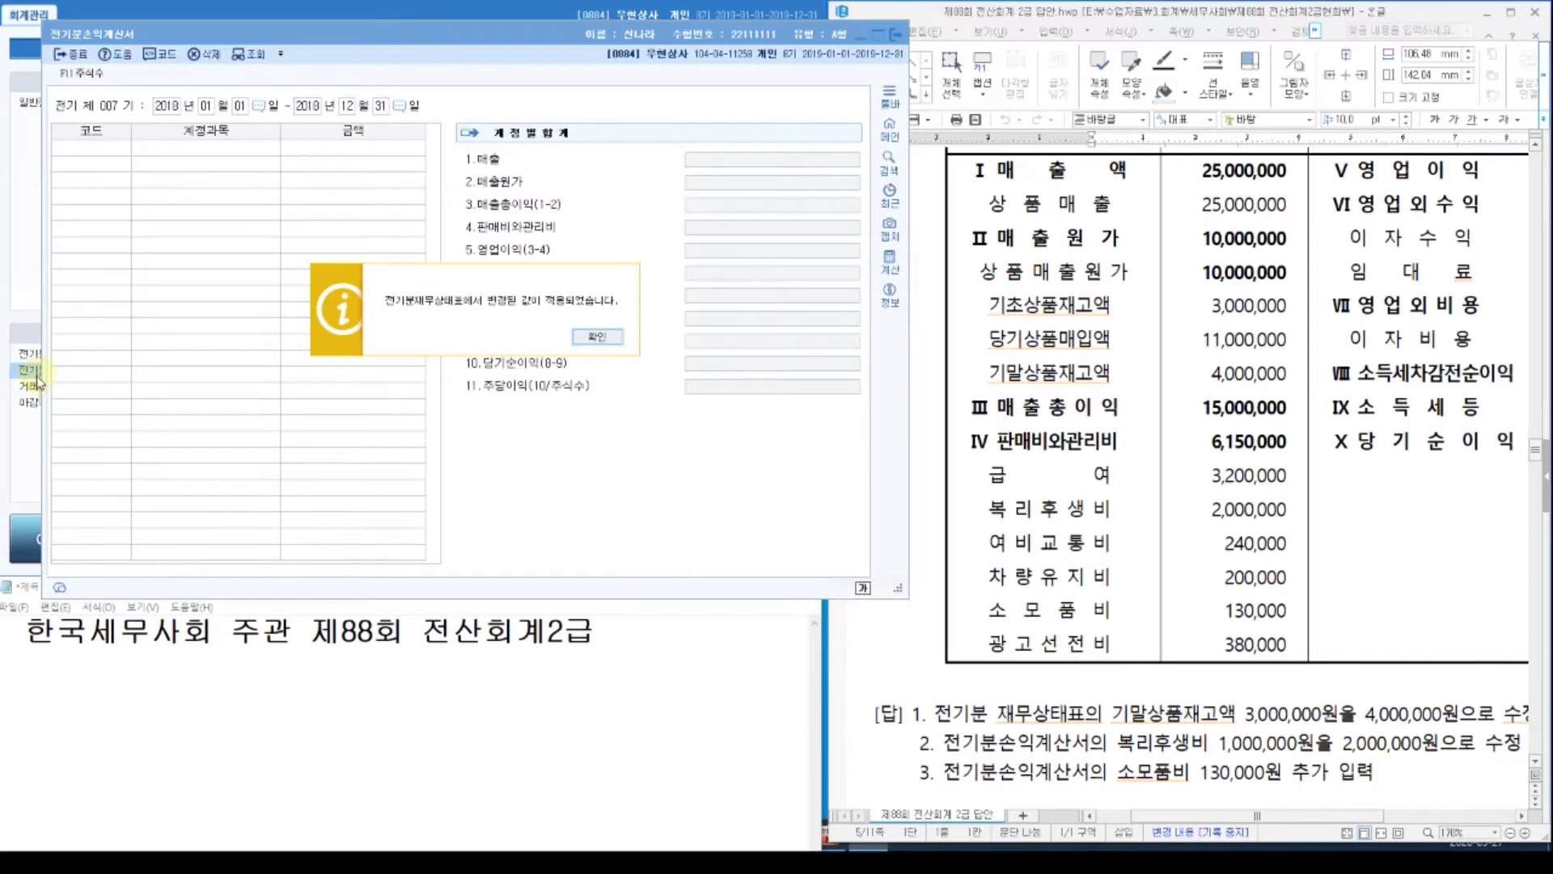
pyautogui.click(601, 332)
# Open the 상품매출원가 breakdown, check its 기말상품재고액 and 매출원가, and confirm it.
pyautogui.click(86, 166)
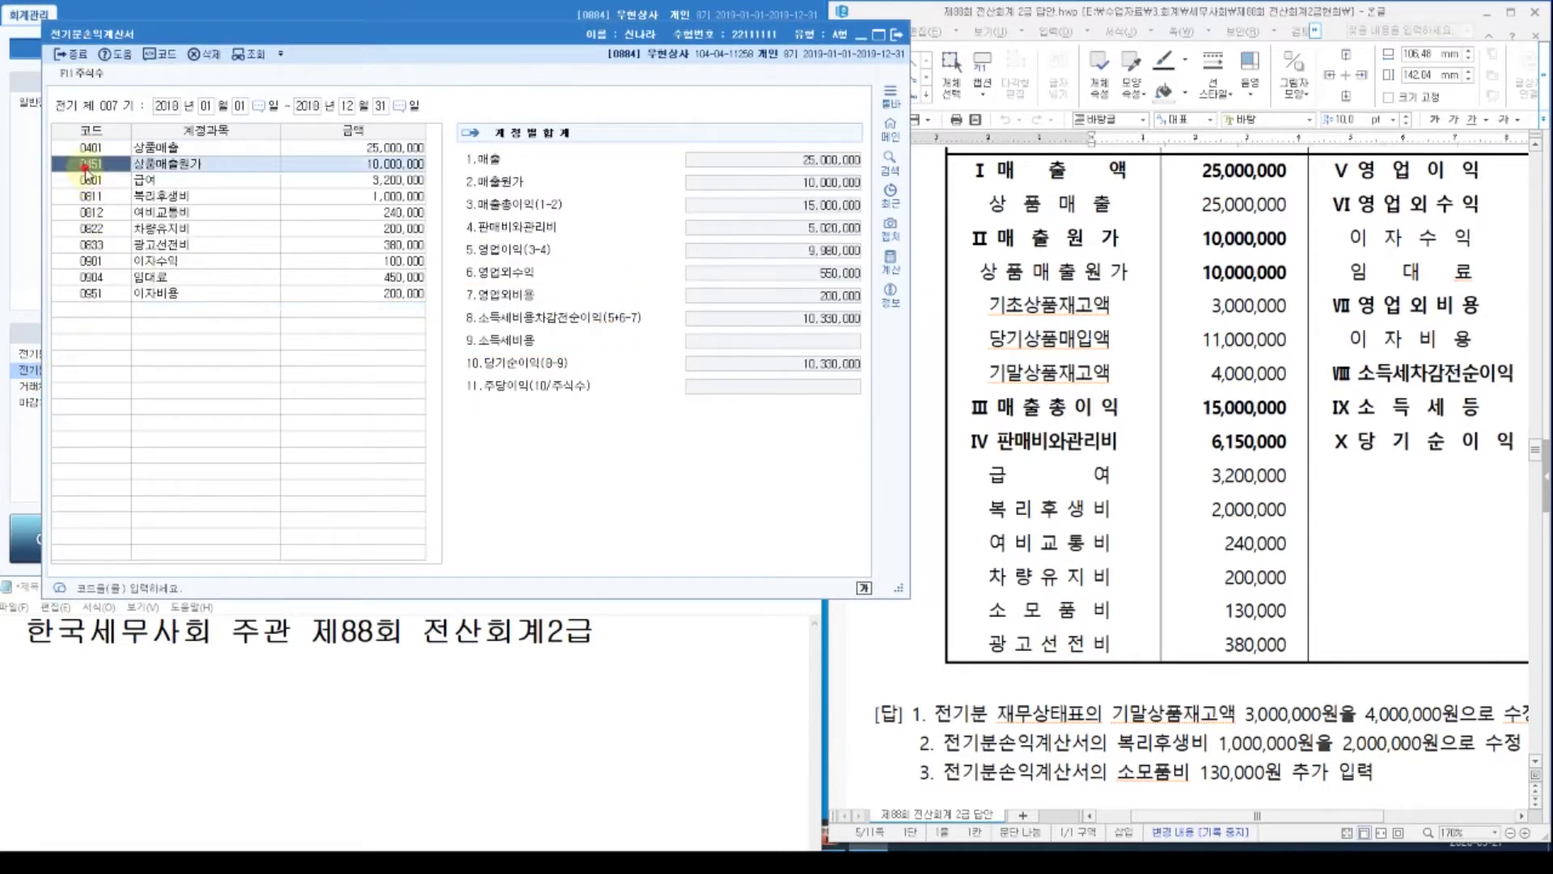
pyautogui.press('Return')
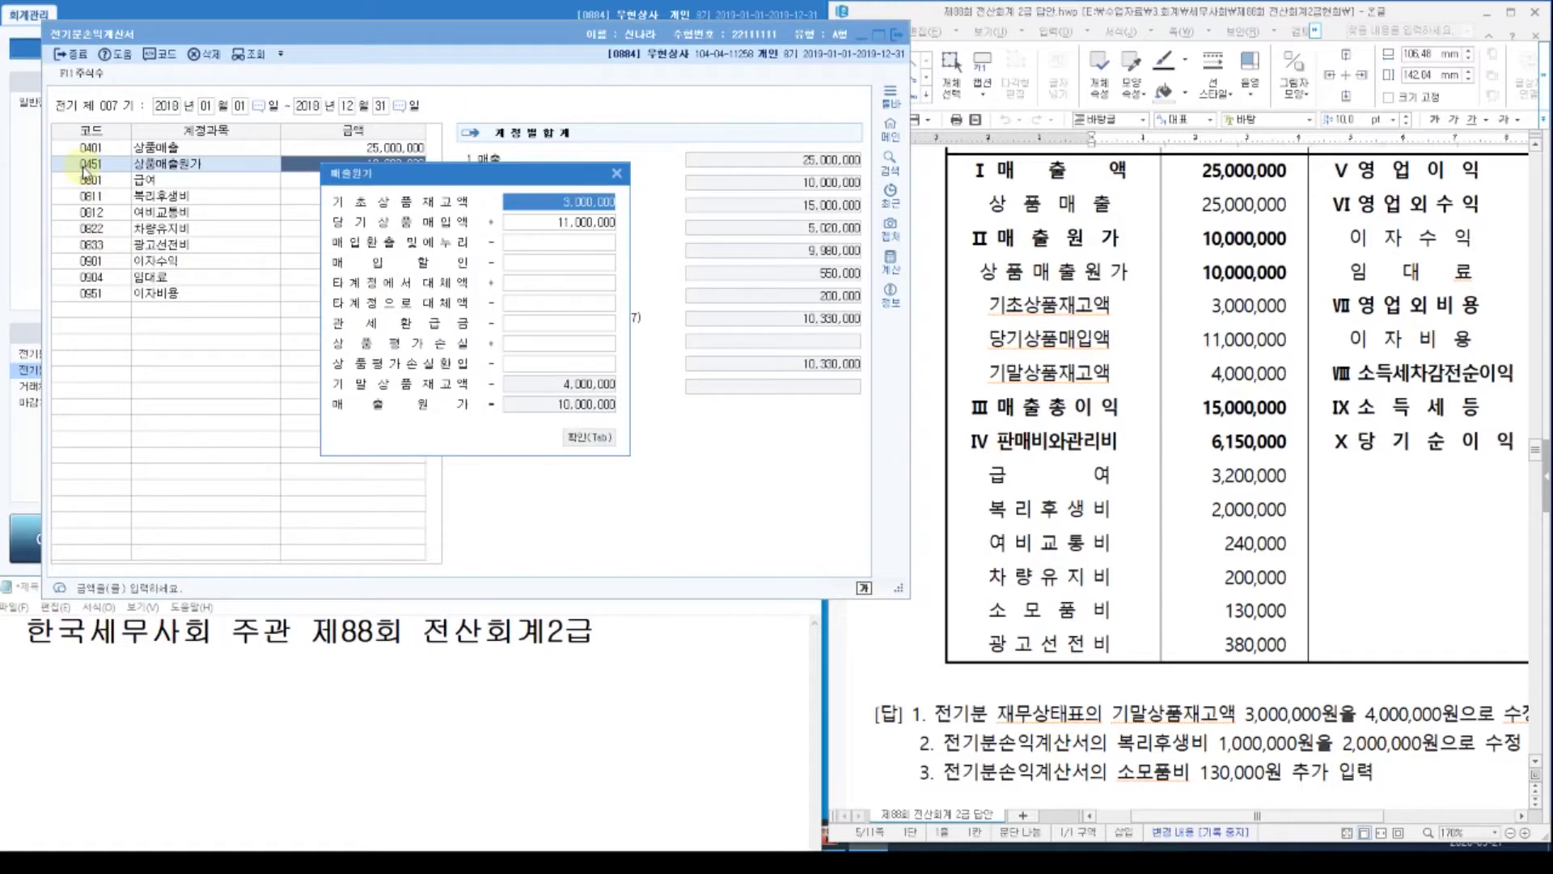
pyautogui.moveTo(444, 171); pyautogui.dragTo(563, 143)
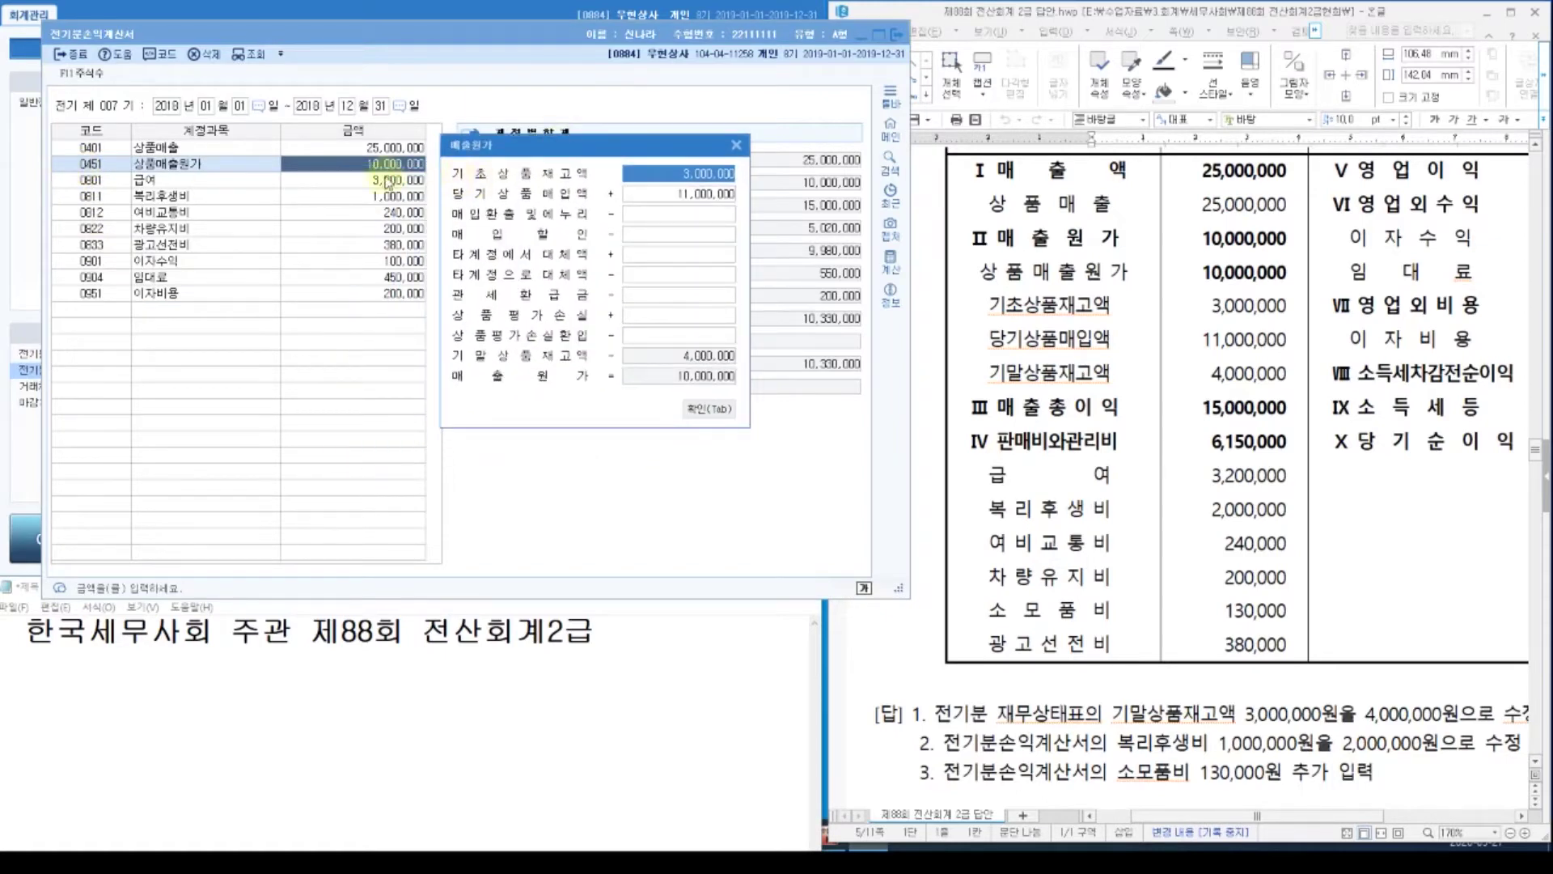
pyautogui.click(709, 408)
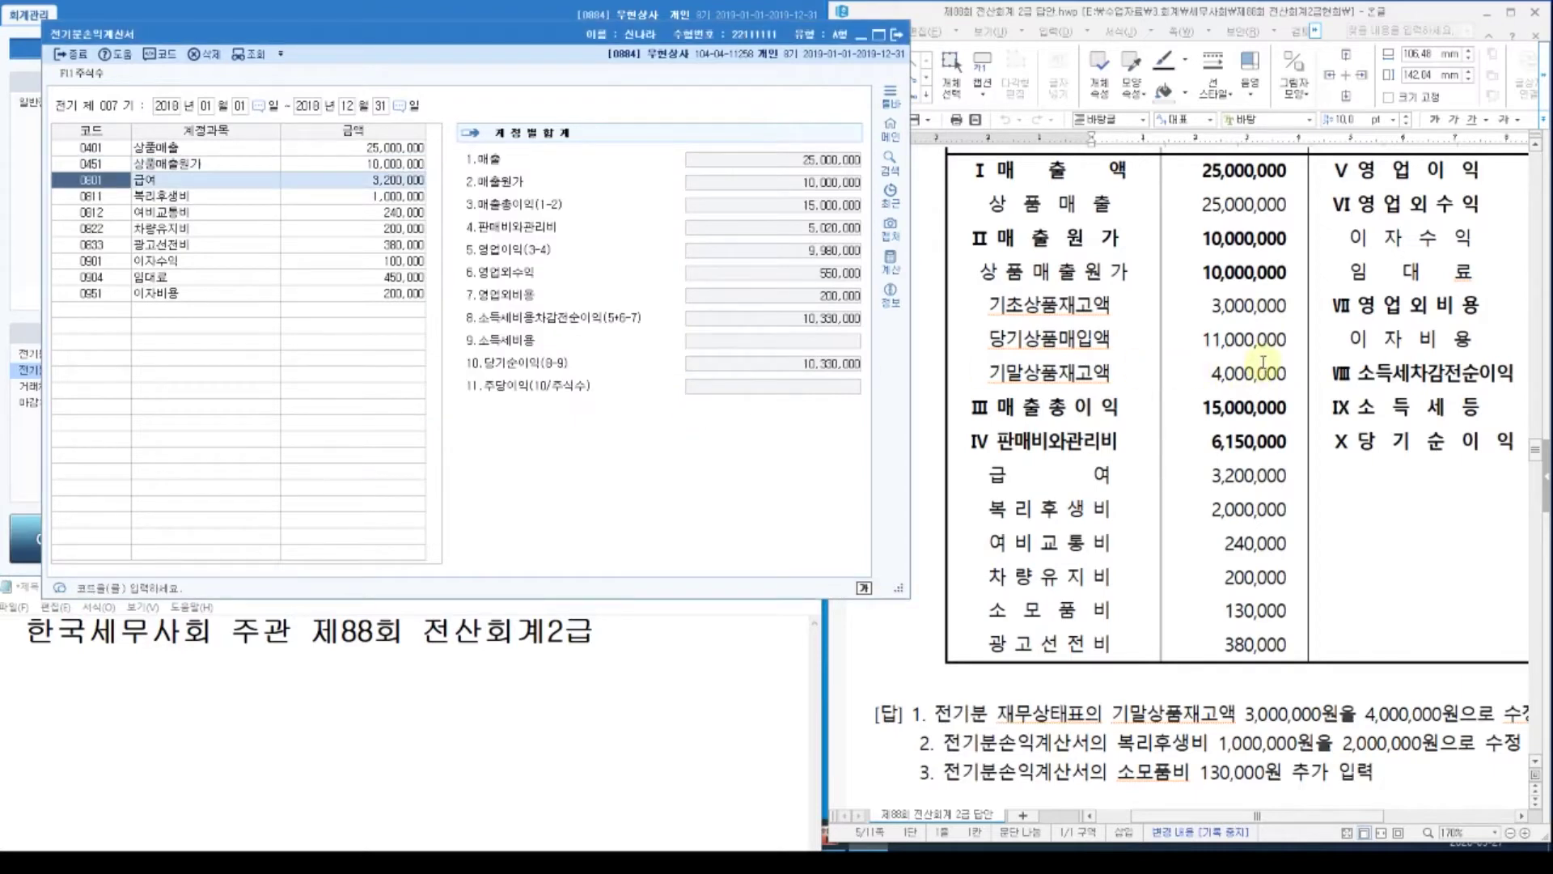
# Set the 복리후생비 (0811) amount in 전기분손익계산서 to 2,000,000.
pyautogui.click(1225, 448)
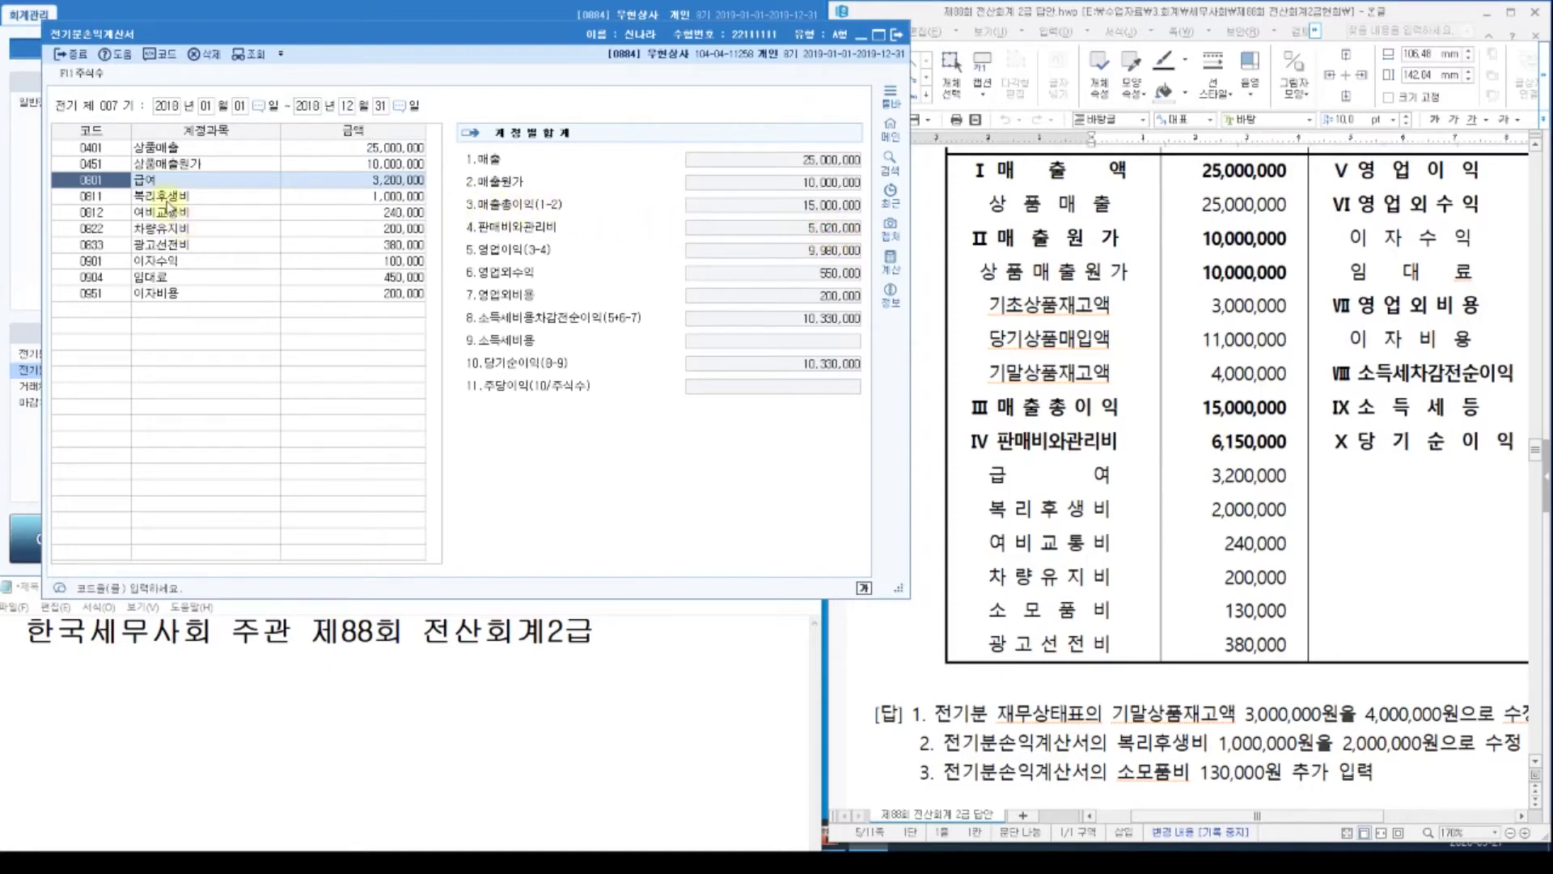
pyautogui.click(376, 201)
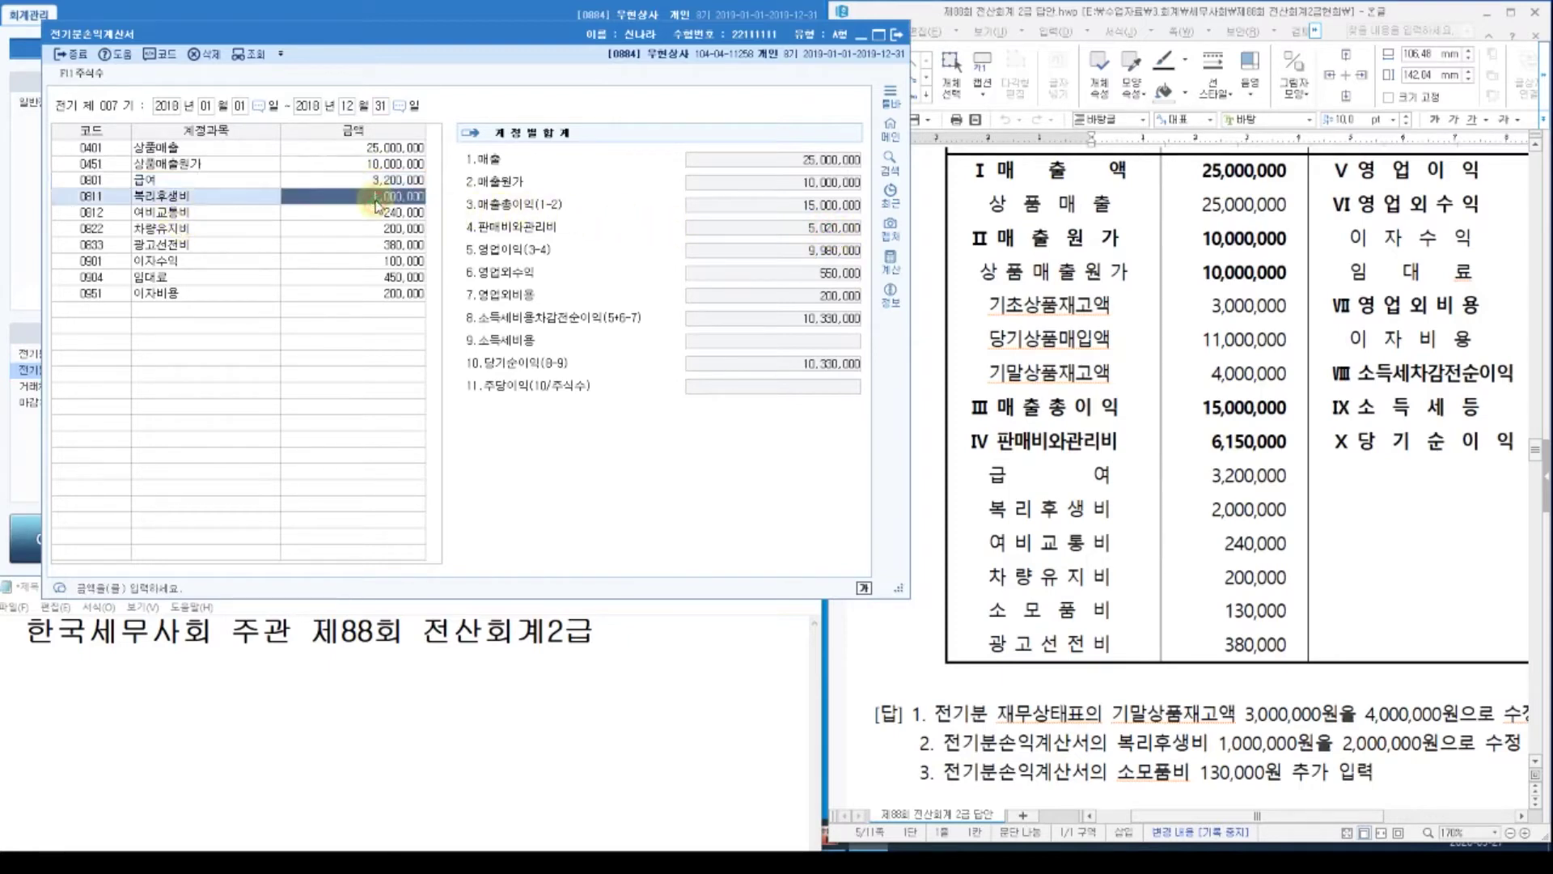
pyautogui.write('2000')
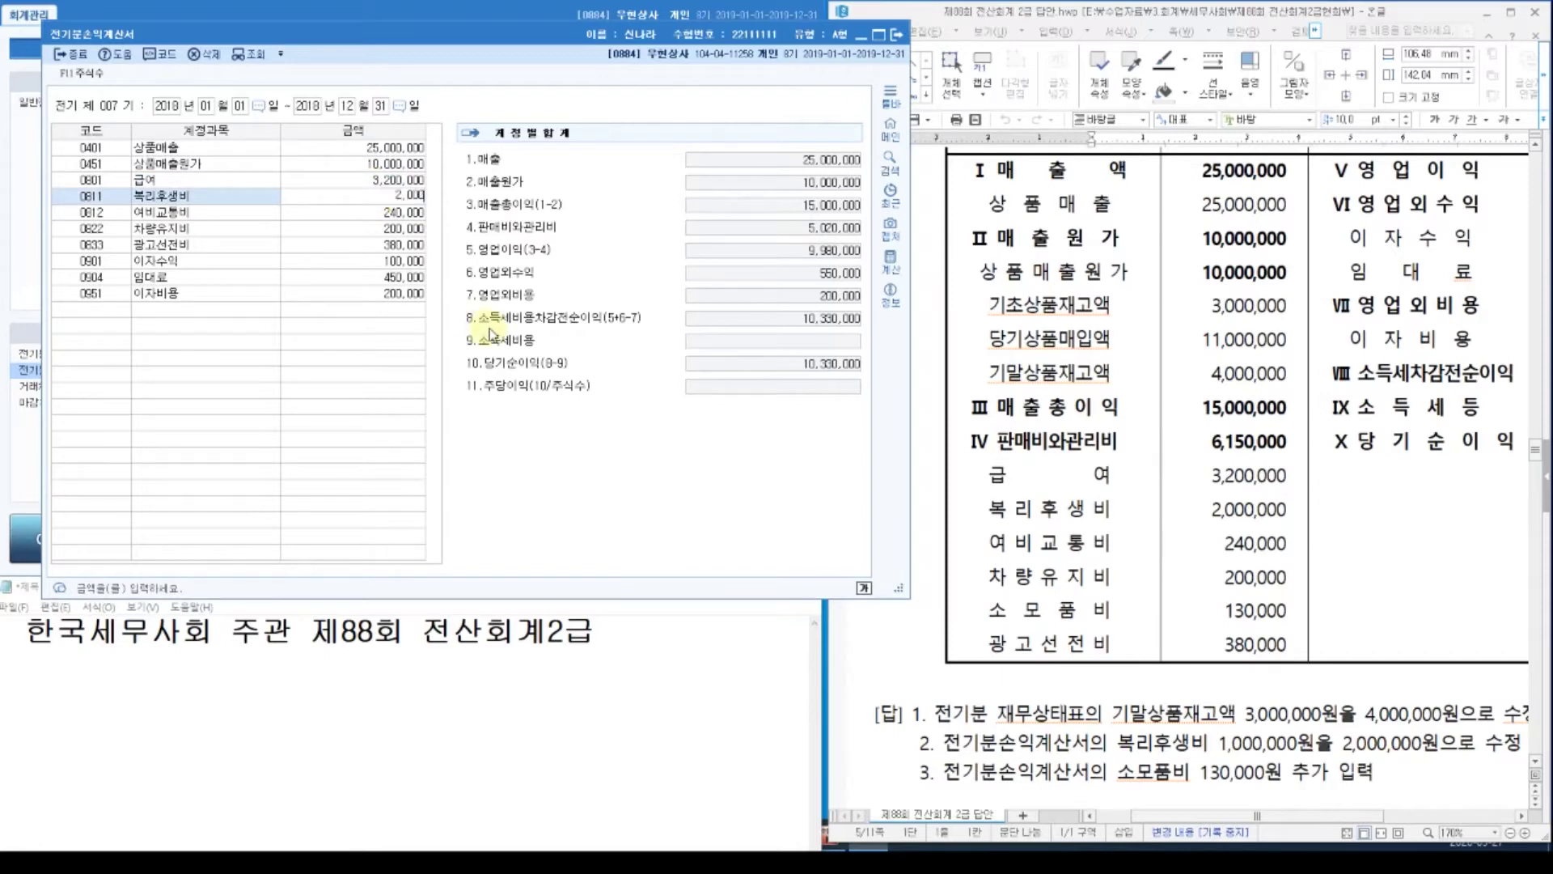
pyautogui.press('Return')
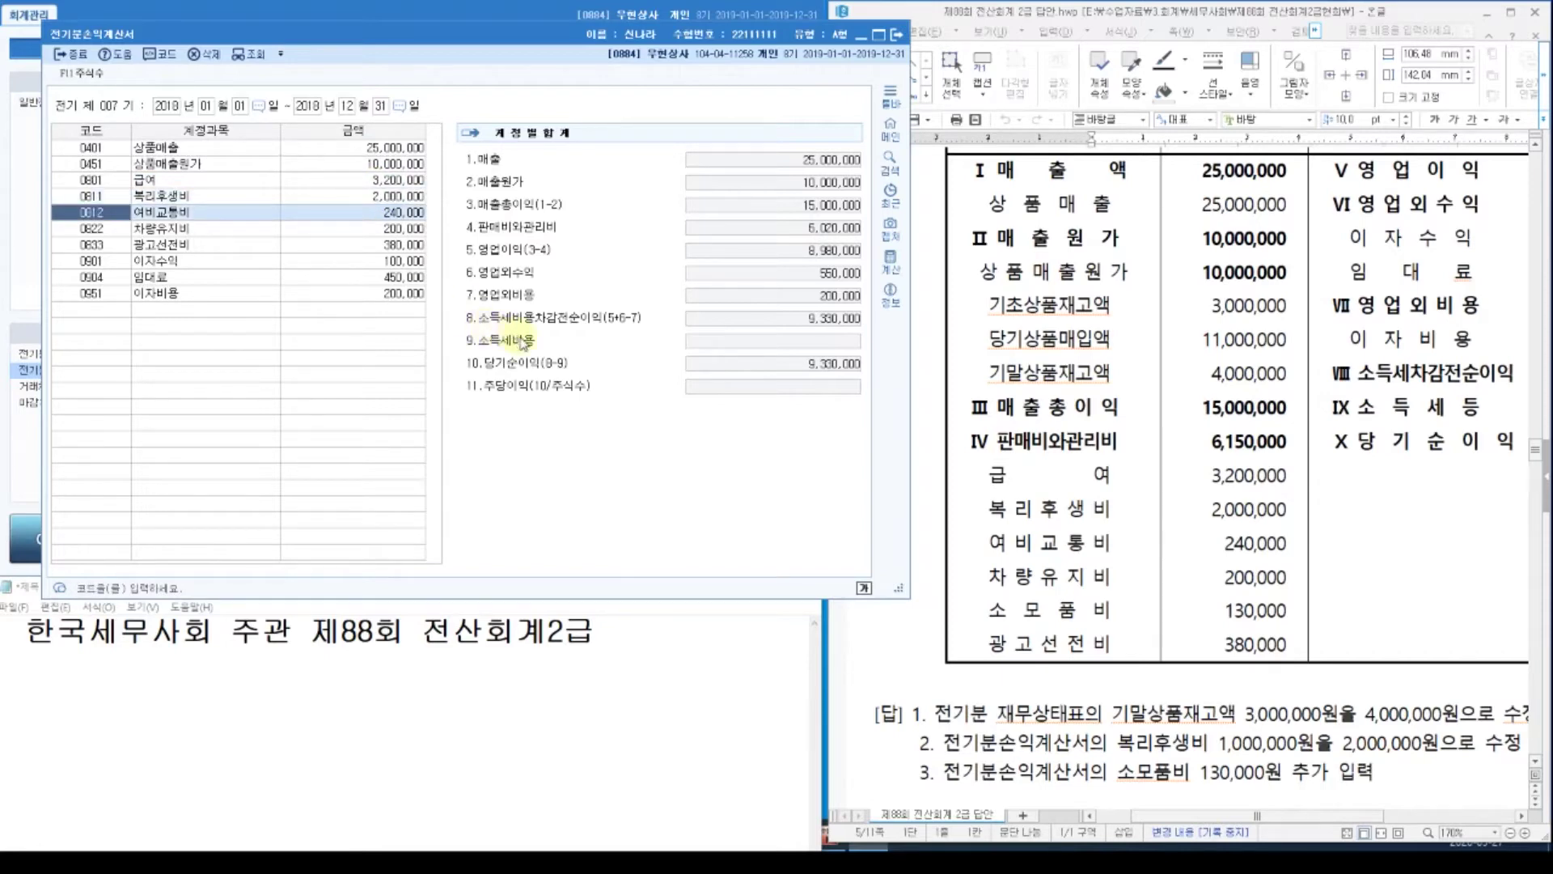
# Check the 차량유지비 and 광고선전비 amounts against the exam's income statement for missing expense accounts.
pyautogui.click(389, 233)
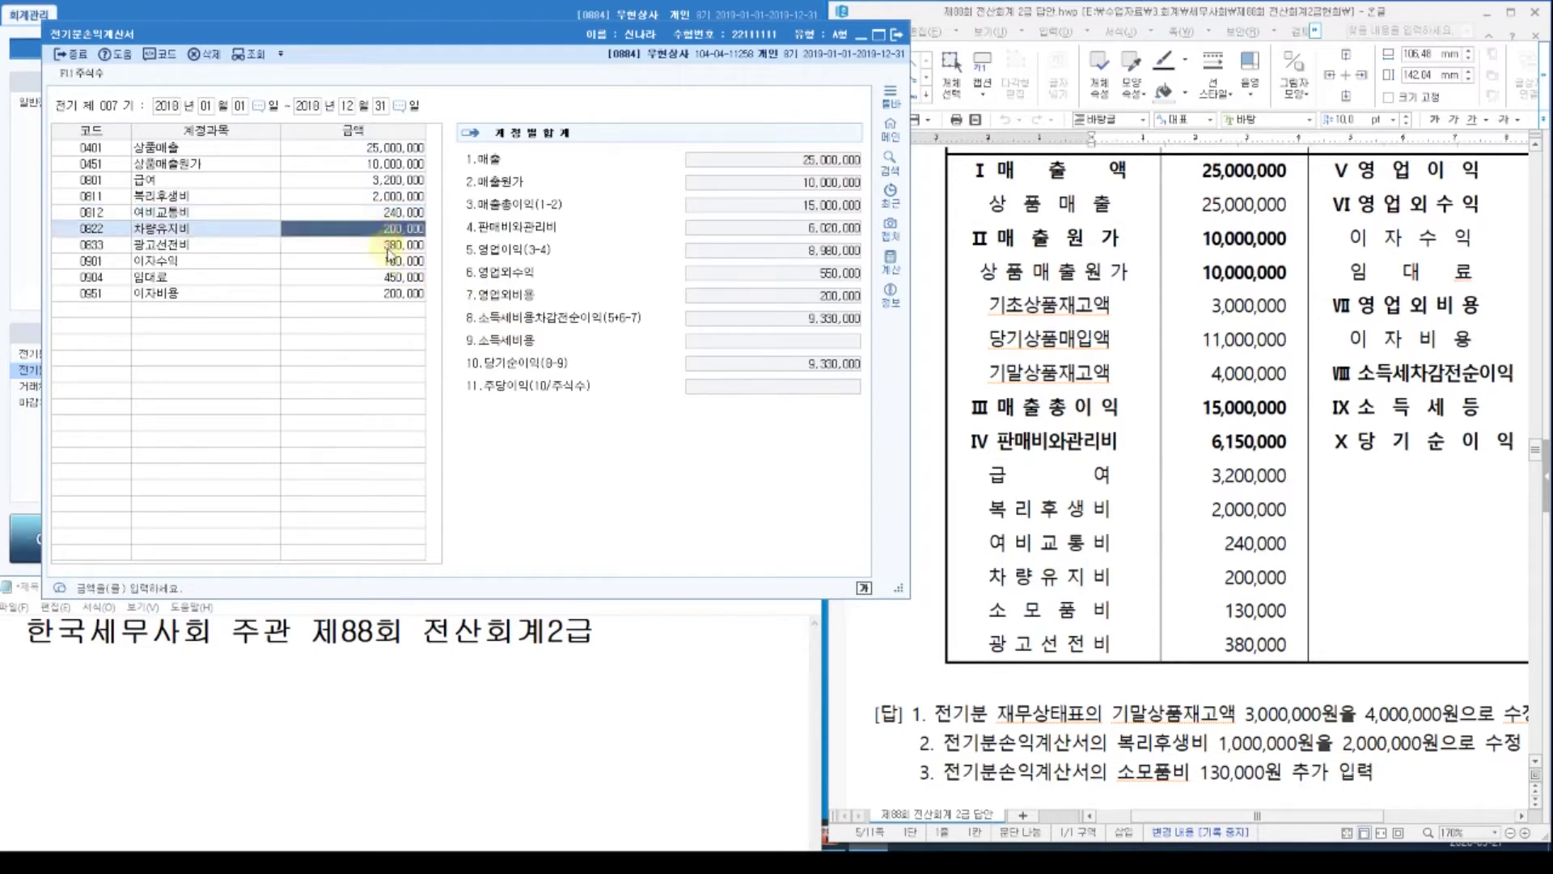
pyautogui.click(388, 246)
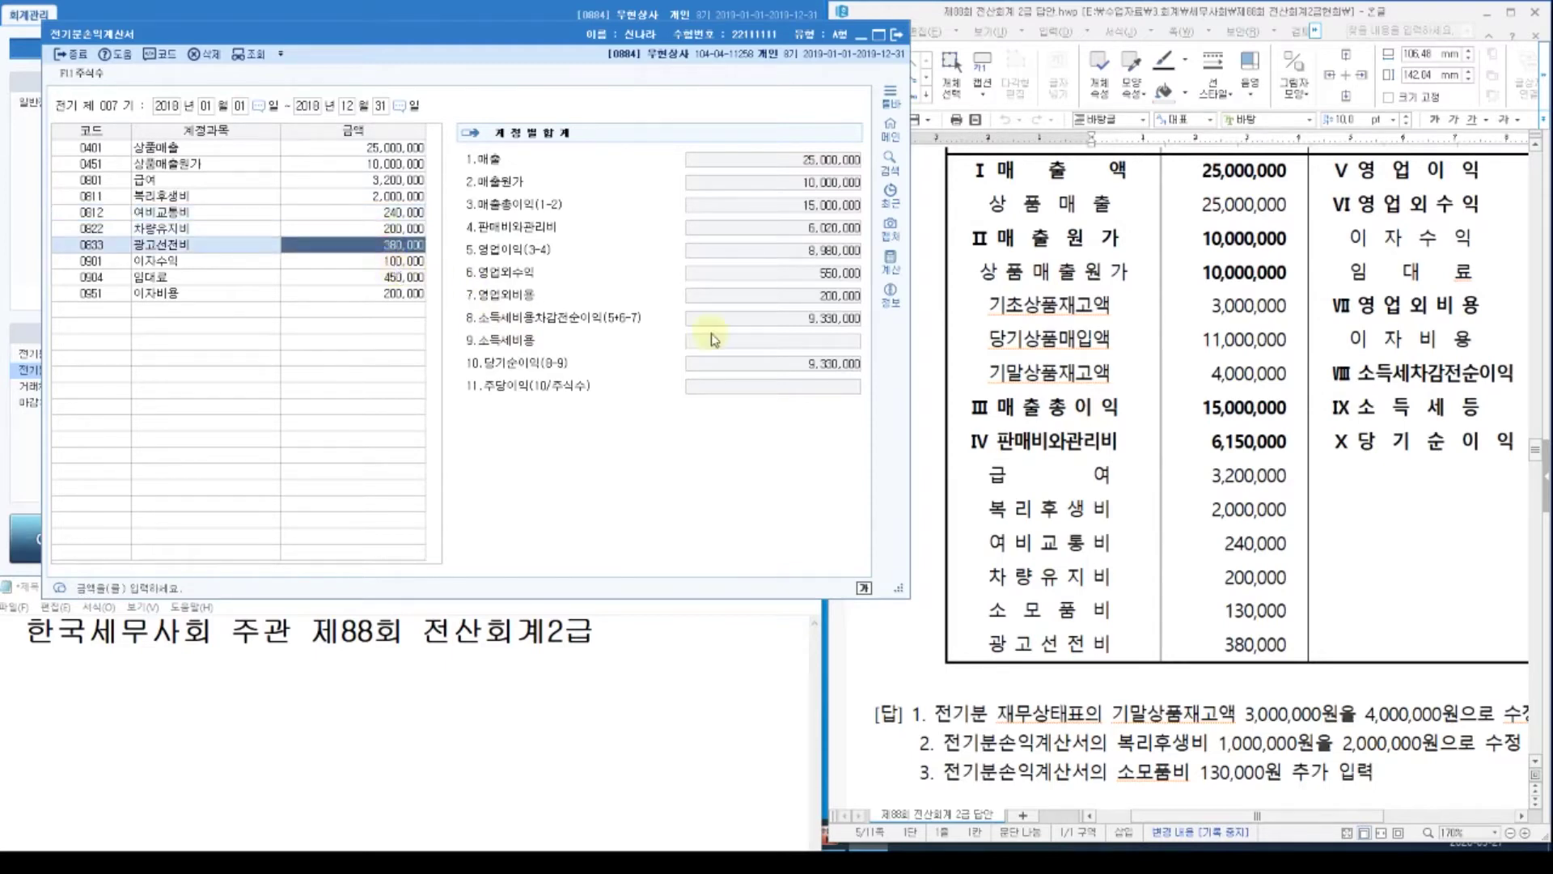
pyautogui.click(1173, 404)
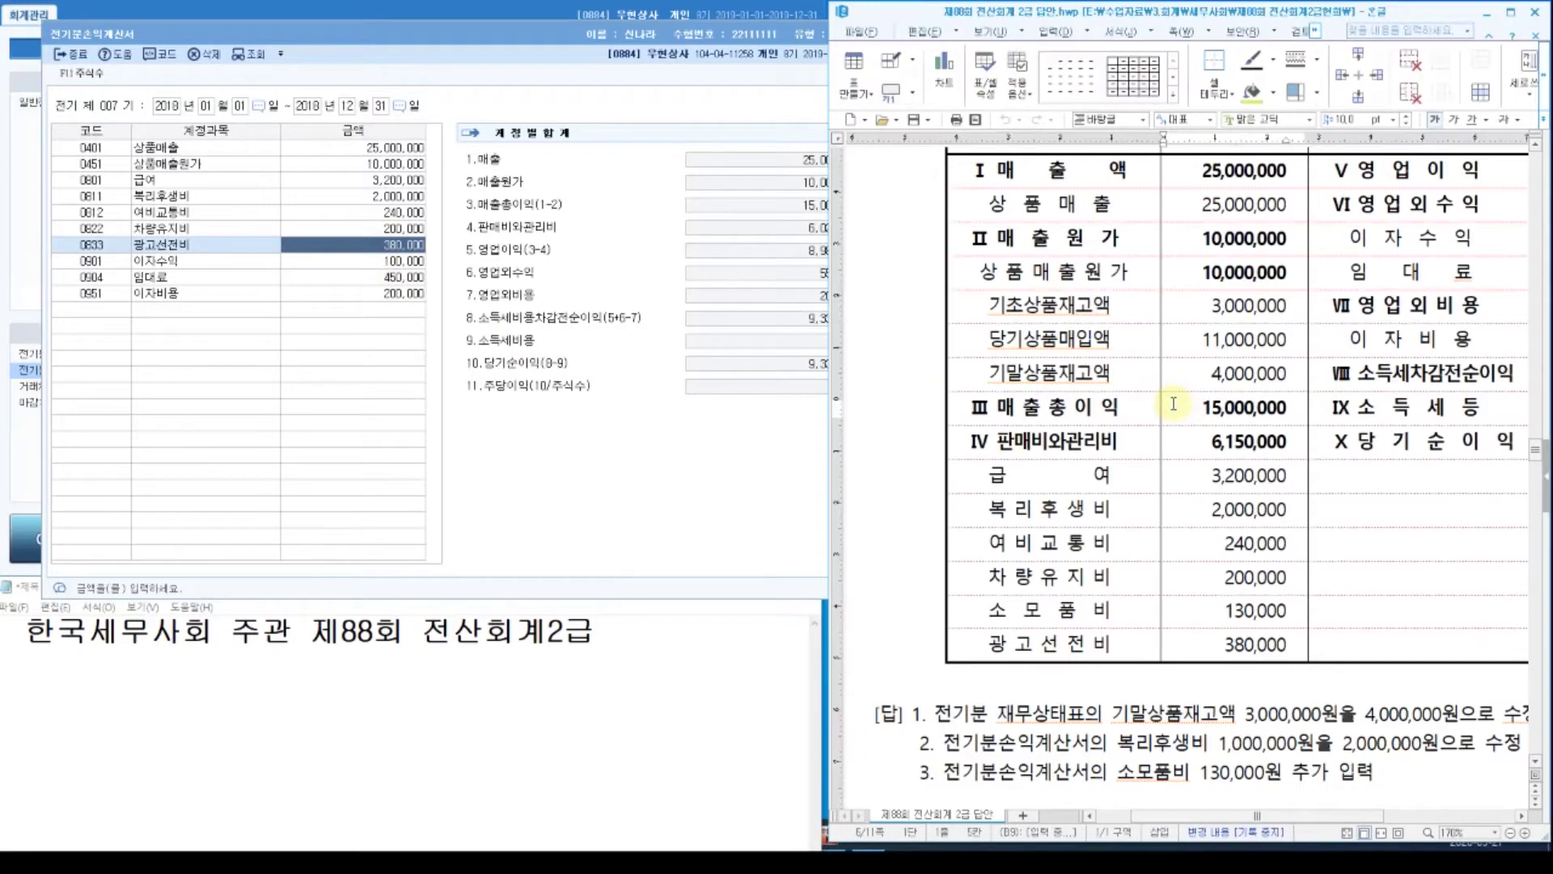
# Compare the non-operating income and expense amounts and the 판매비와관리비 items in 전기분손익계산서 with the exam's income statement.
pyautogui.moveTo(1286, 817); pyautogui.dragTo(1393, 821)
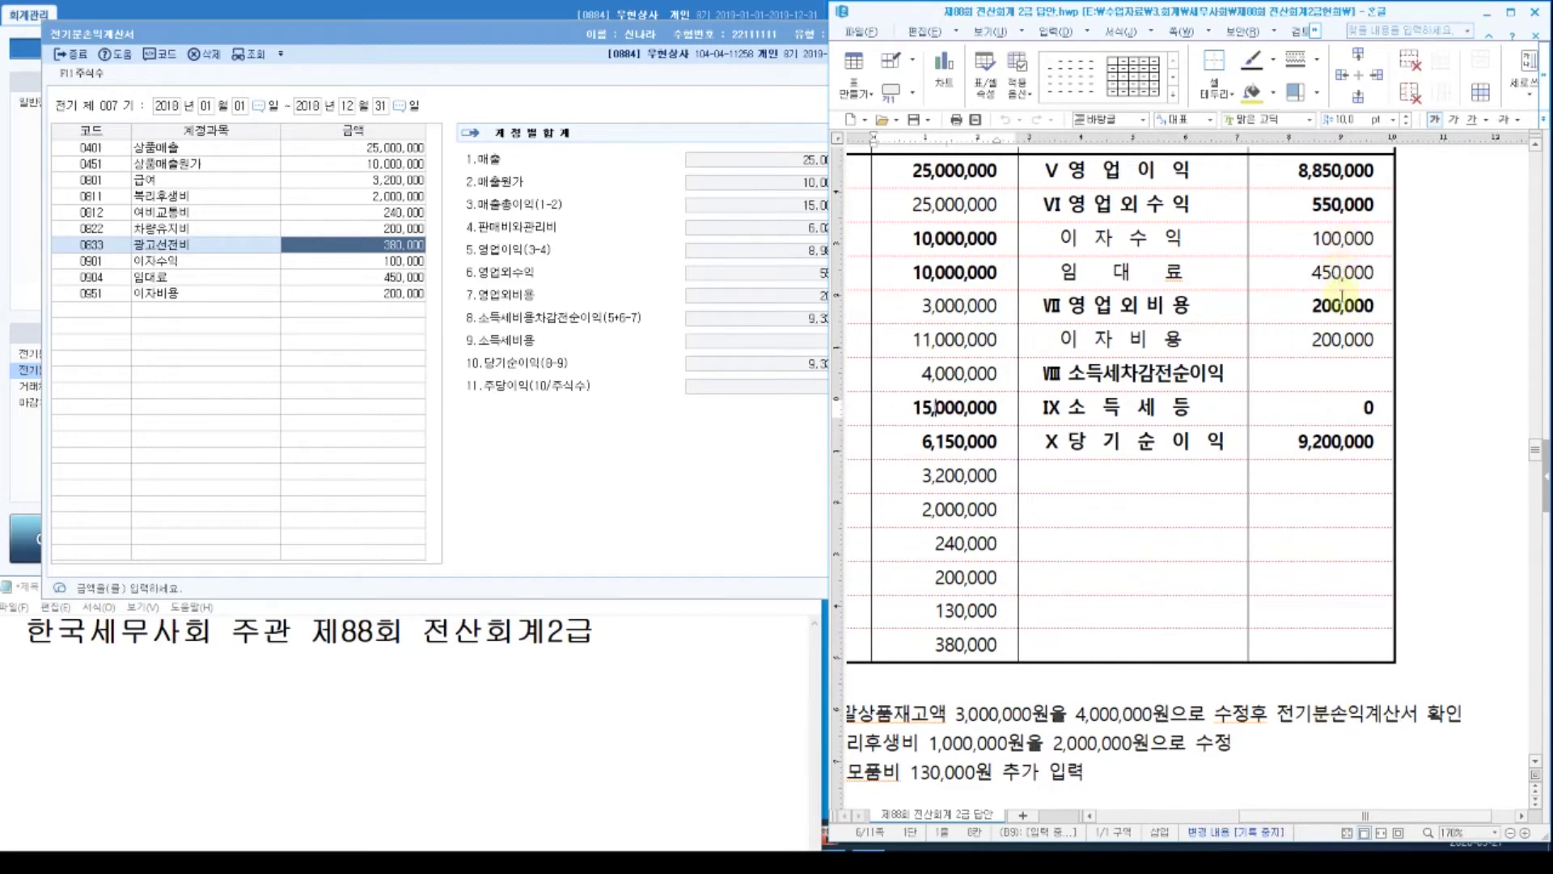
pyautogui.click(376, 277)
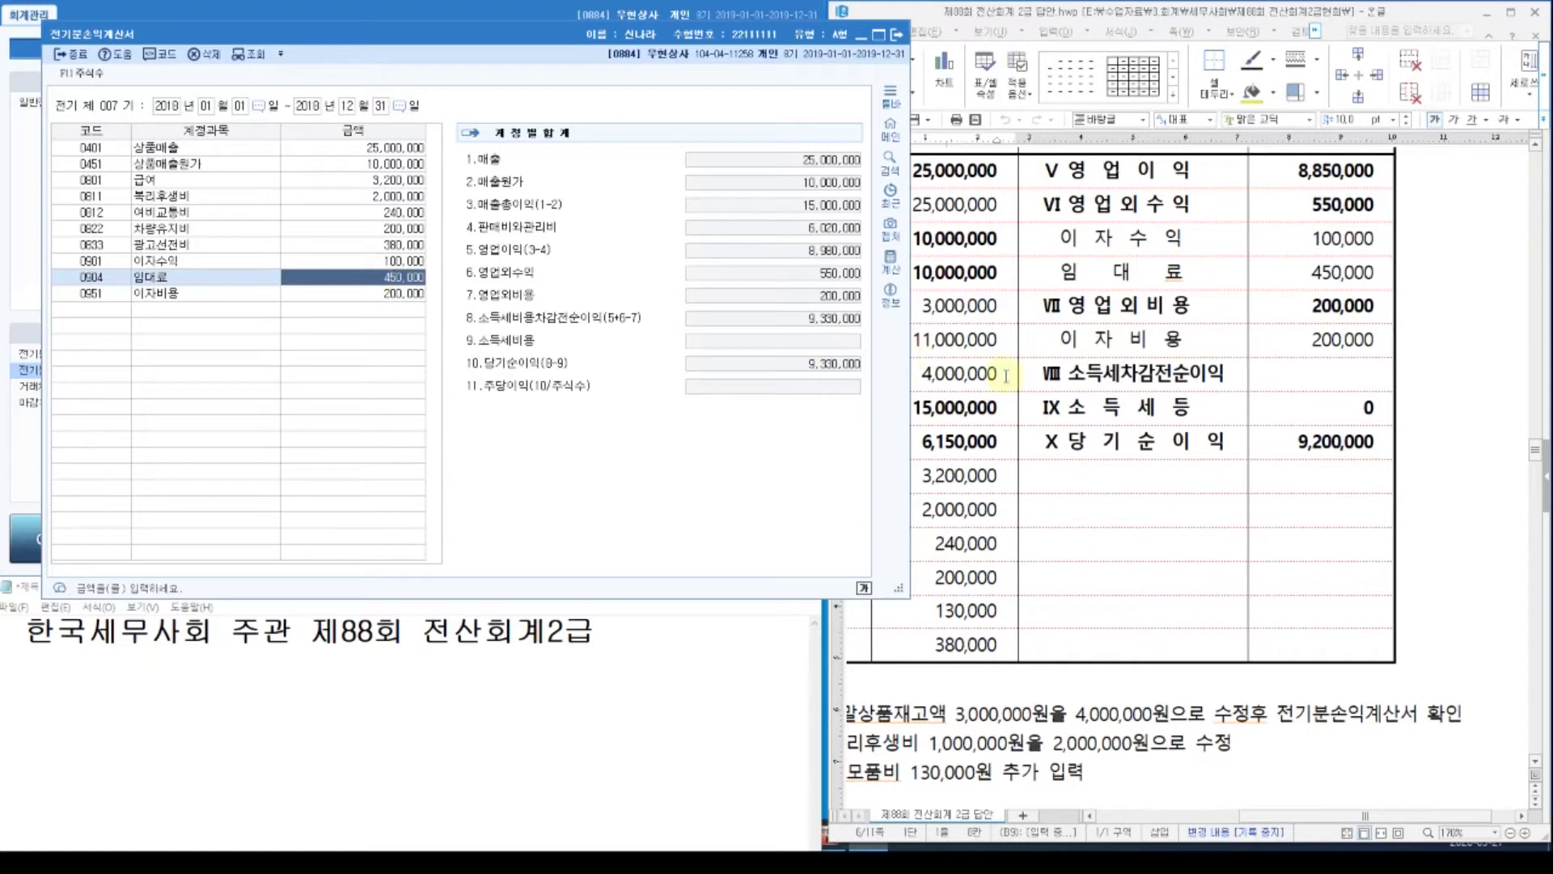
pyautogui.click(957, 439)
pyautogui.press('Home')
pyautogui.moveTo(1261, 816); pyautogui.dragTo(1206, 815)
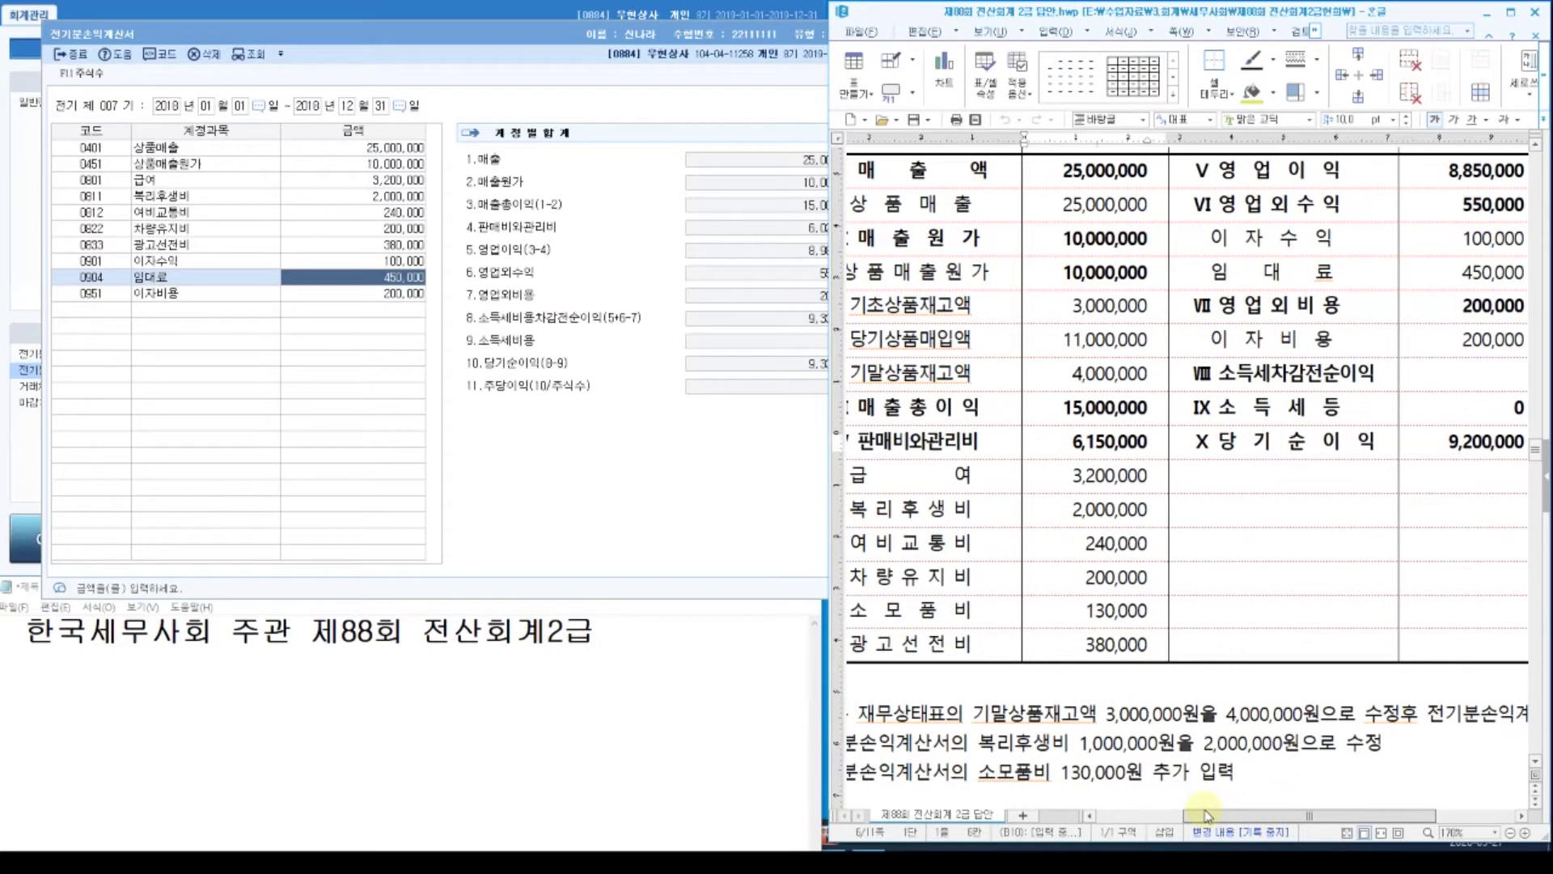
pyautogui.click(823, 468)
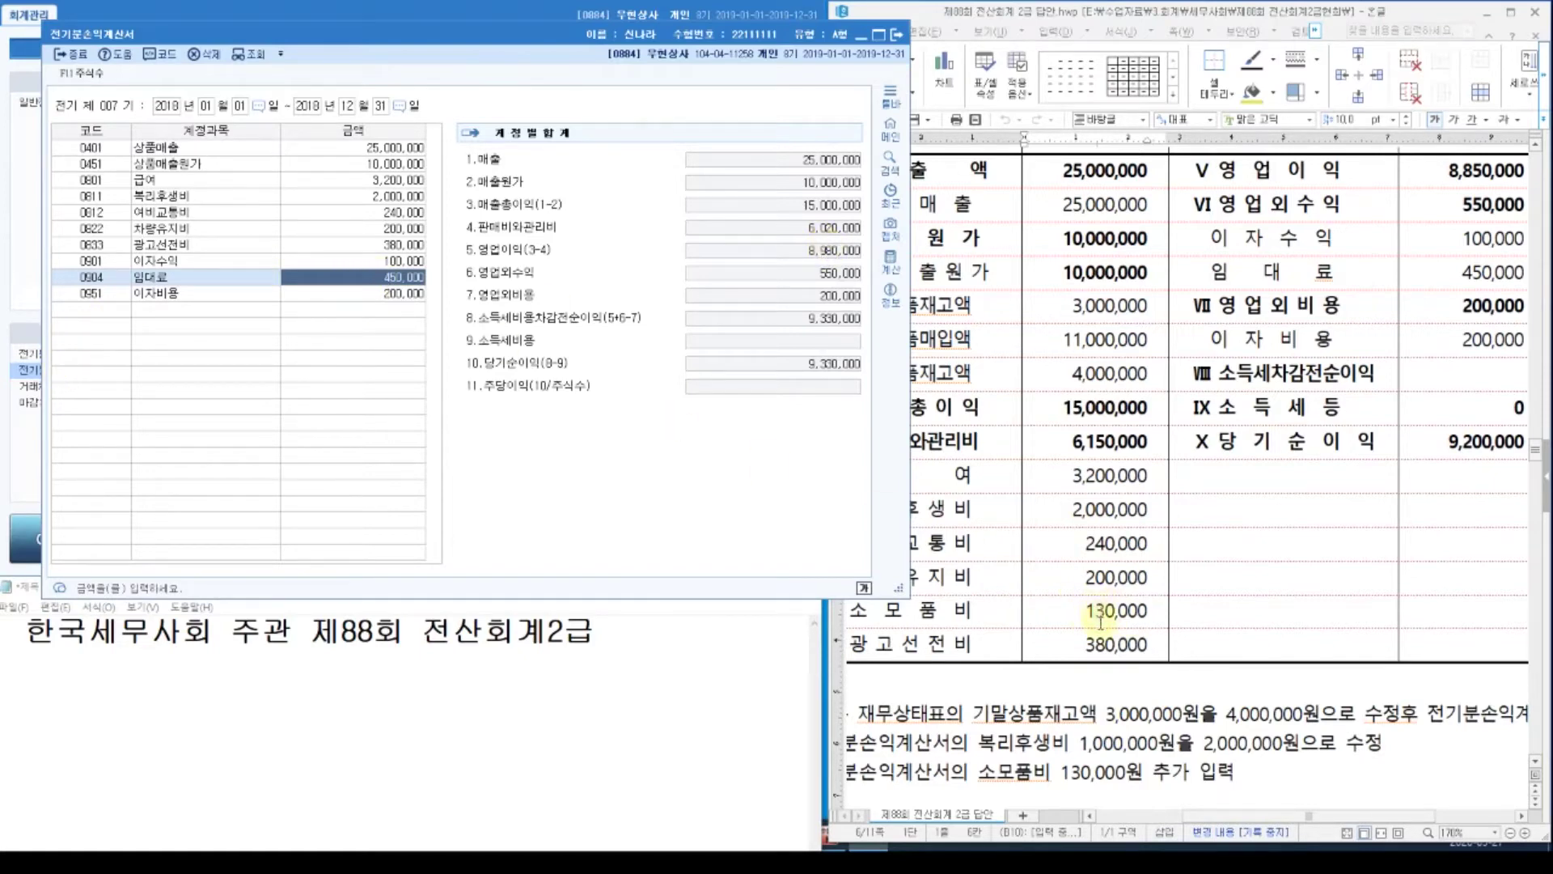
# Add 소모품비 (0830) with an amount of 130,000 to 전기분손익계산서 and refresh the account list.
pyautogui.click(104, 314)
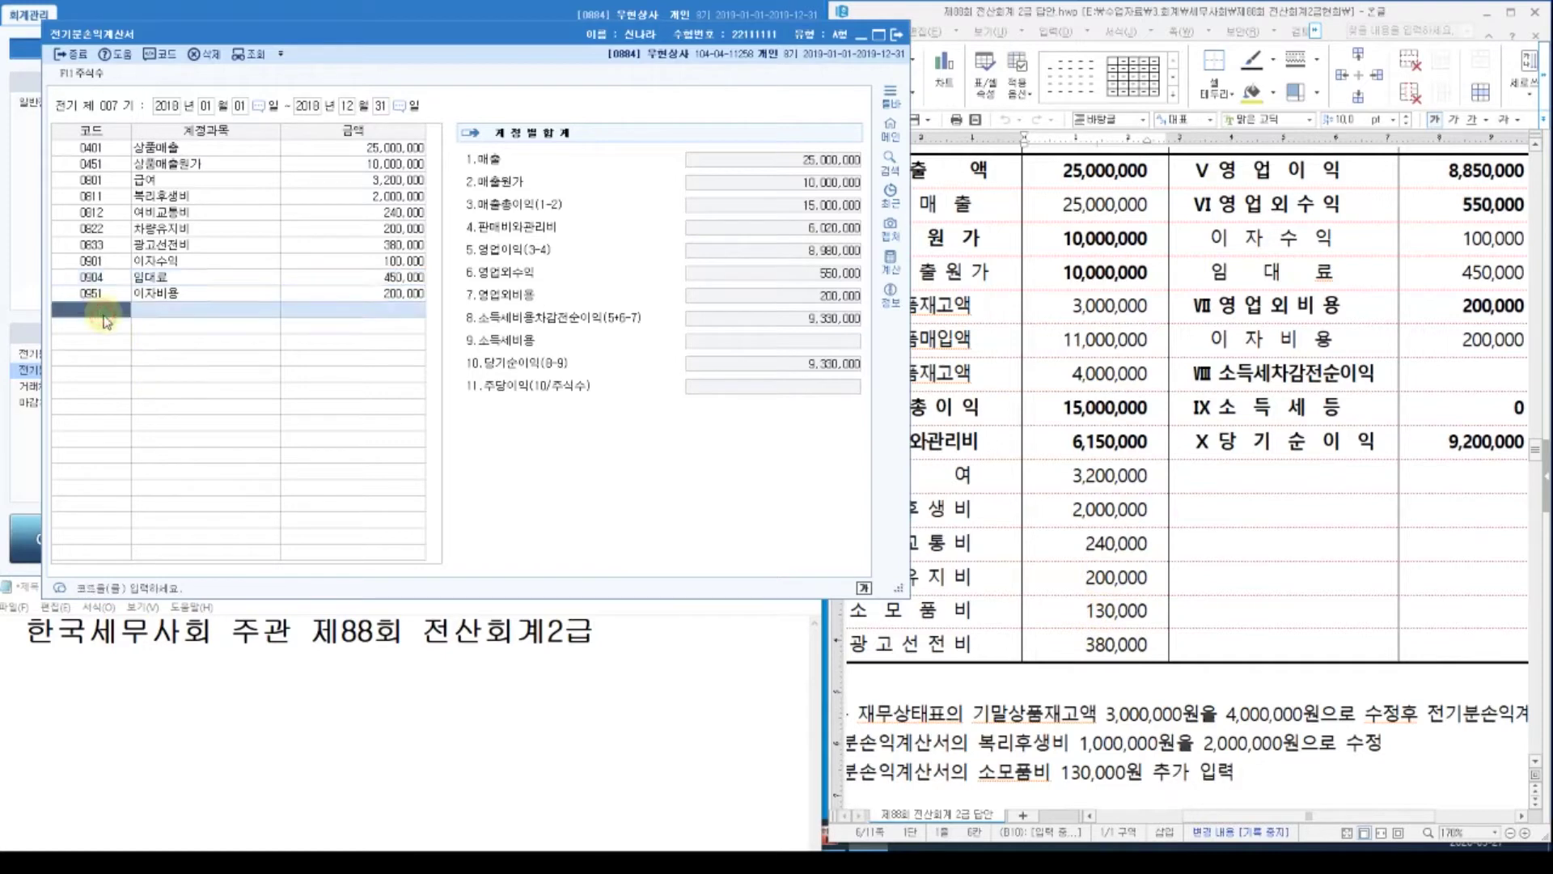
pyautogui.write('0830')
pyautogui.press('Return')
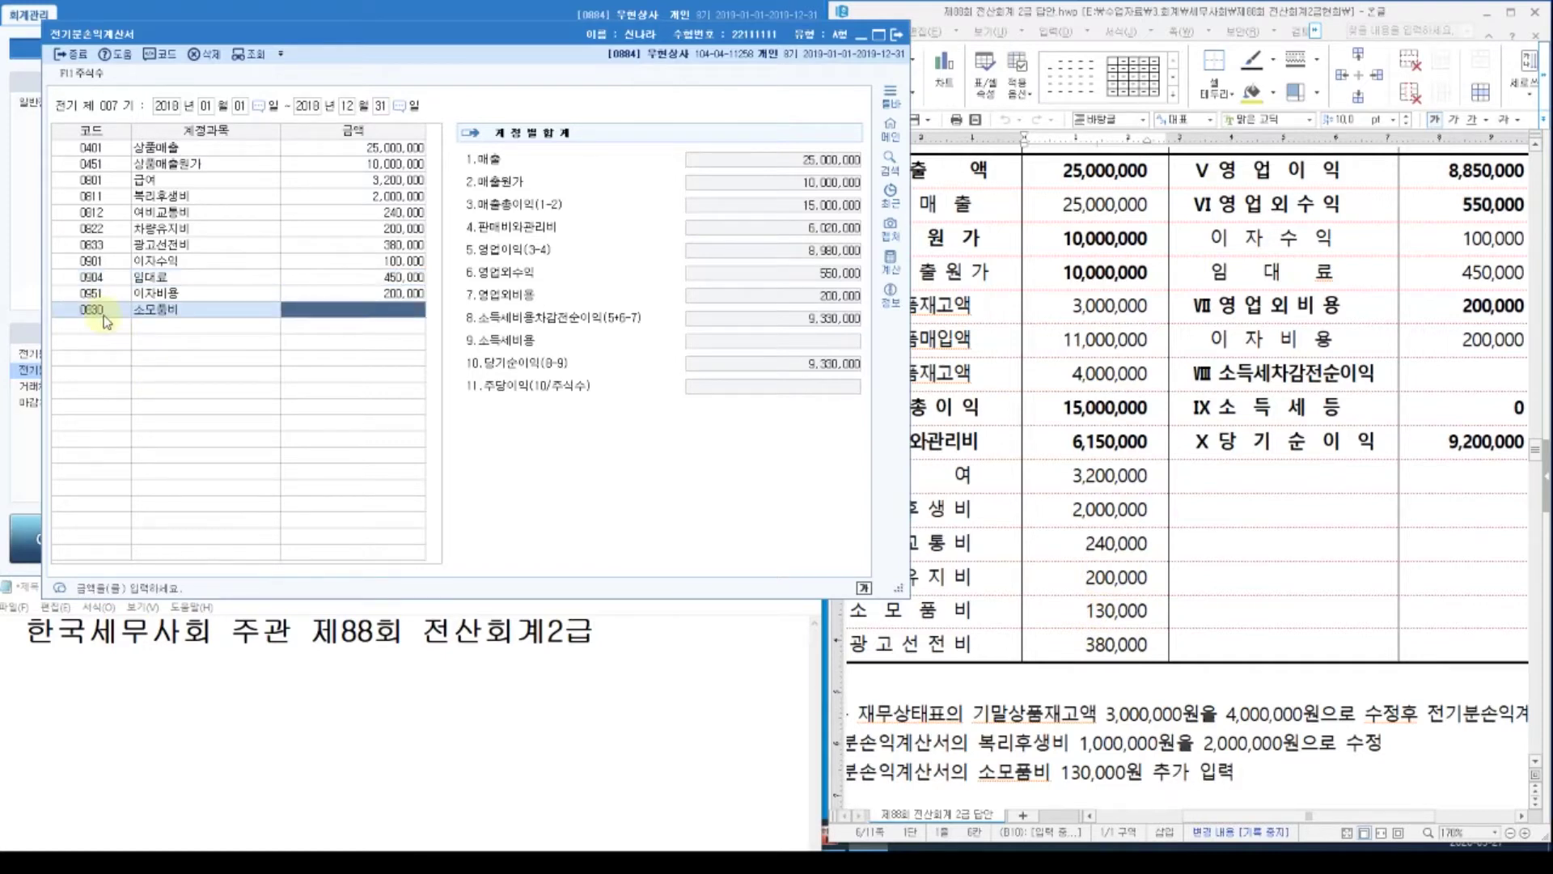
pyautogui.write('1300000')
pyautogui.press('Return')
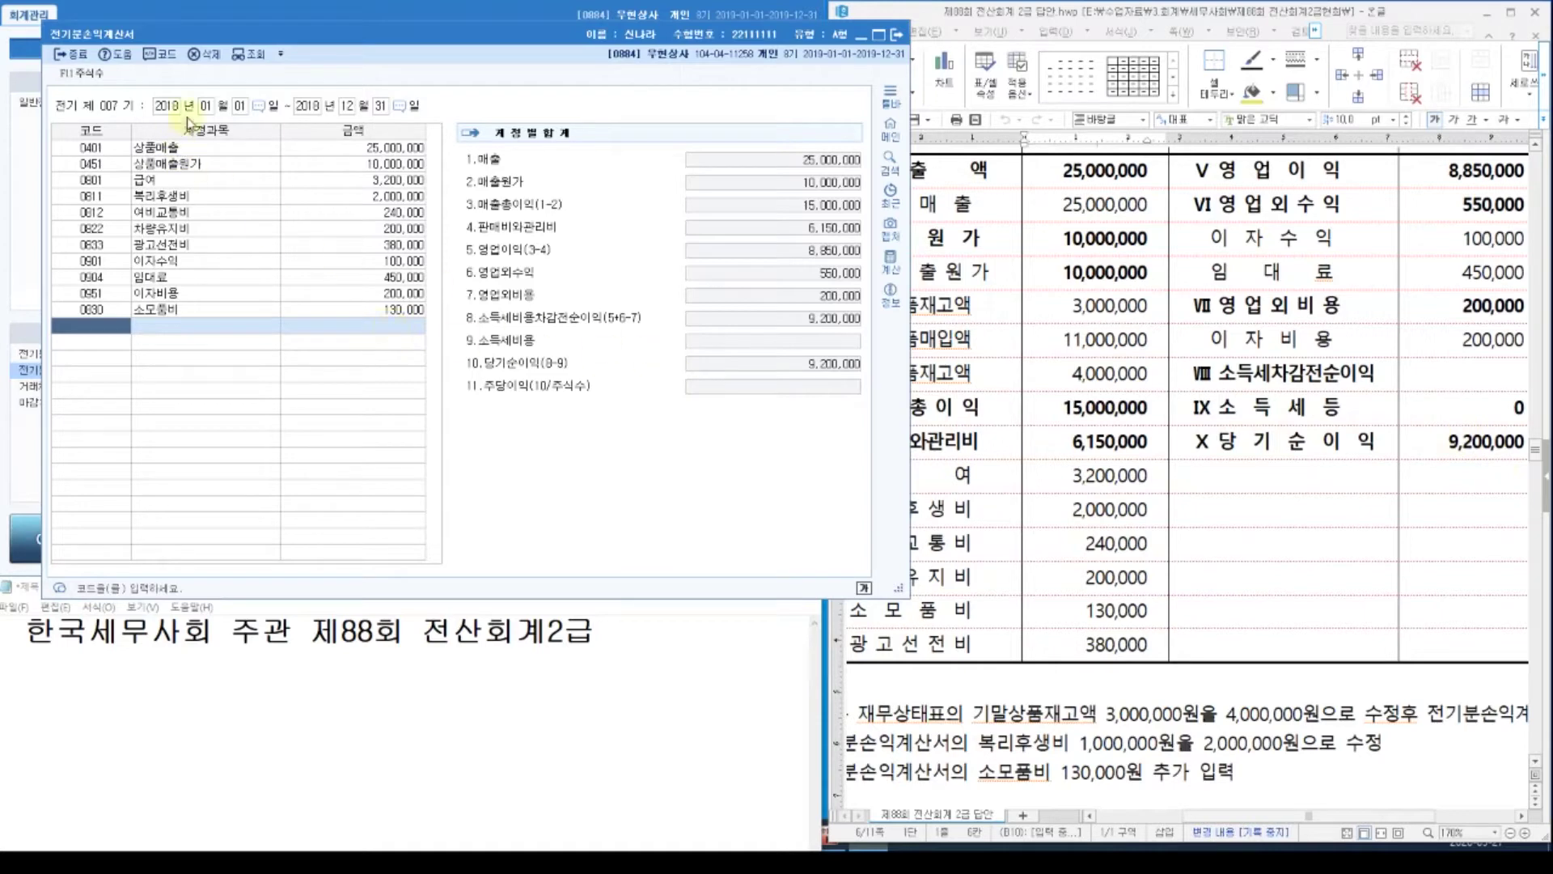
pyautogui.click(241, 55)
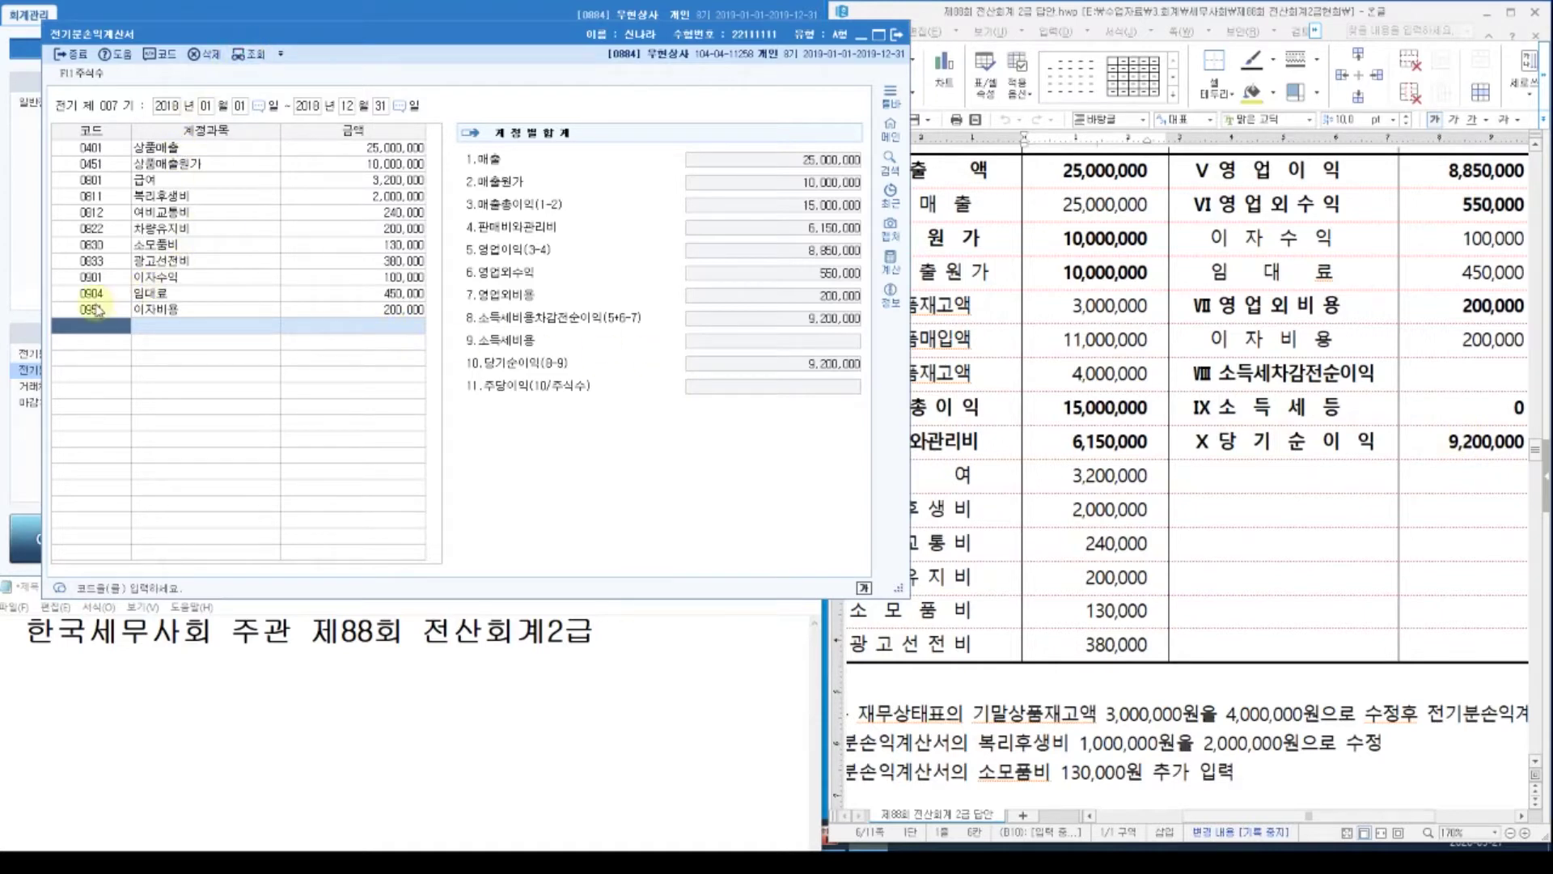
# Review the added 소모품비 row against the exam's answer for 문제2 and close 전기분손익계산서.
pyautogui.click(111, 245)
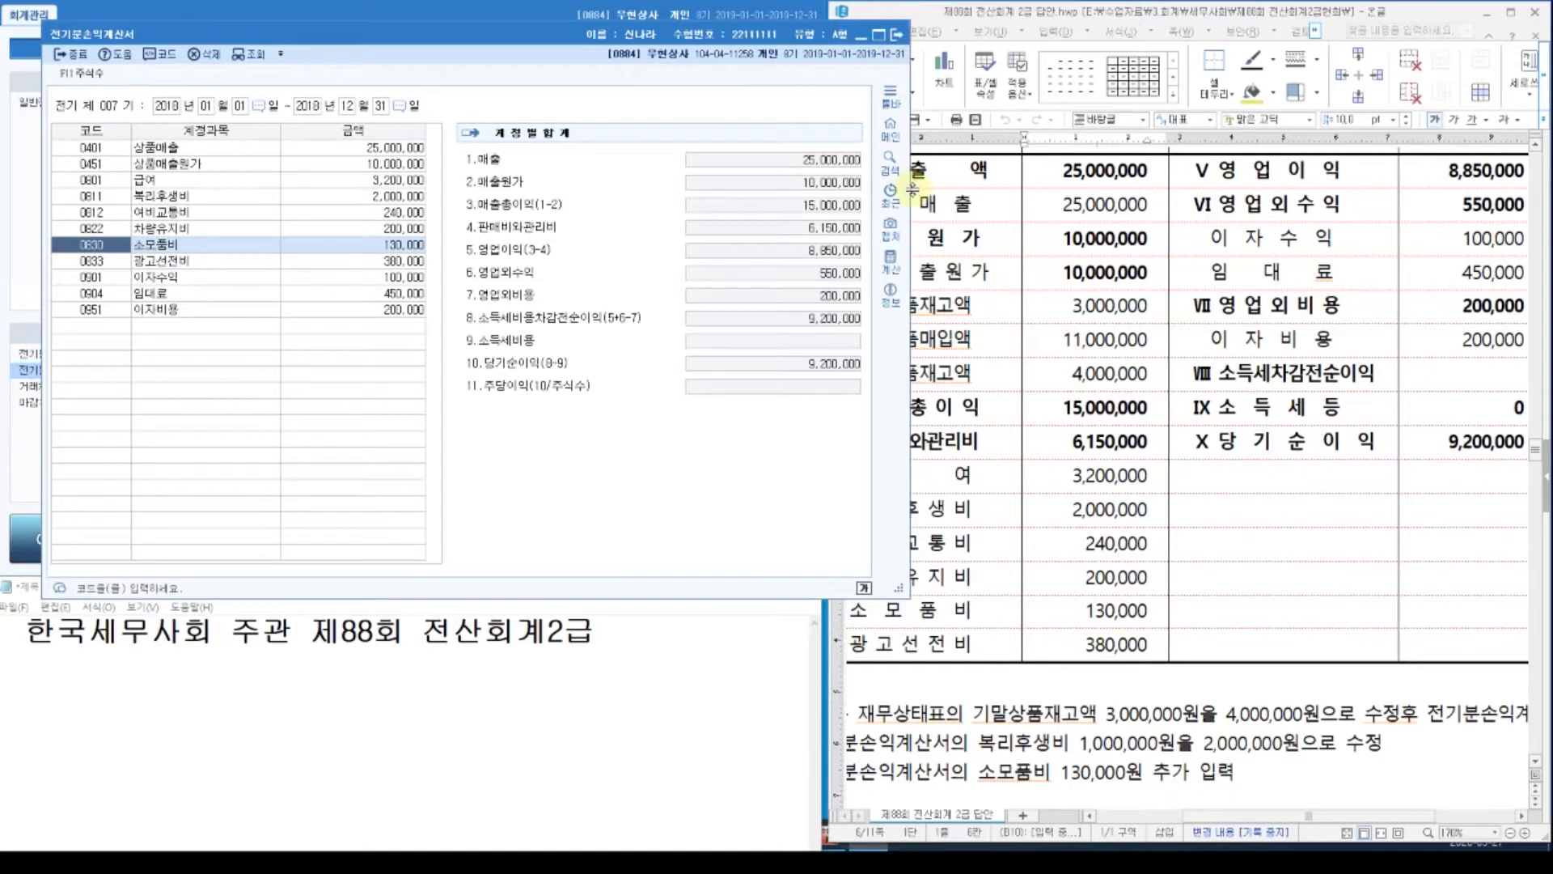
pyautogui.moveTo(906, 191); pyautogui.dragTo(775, 191)
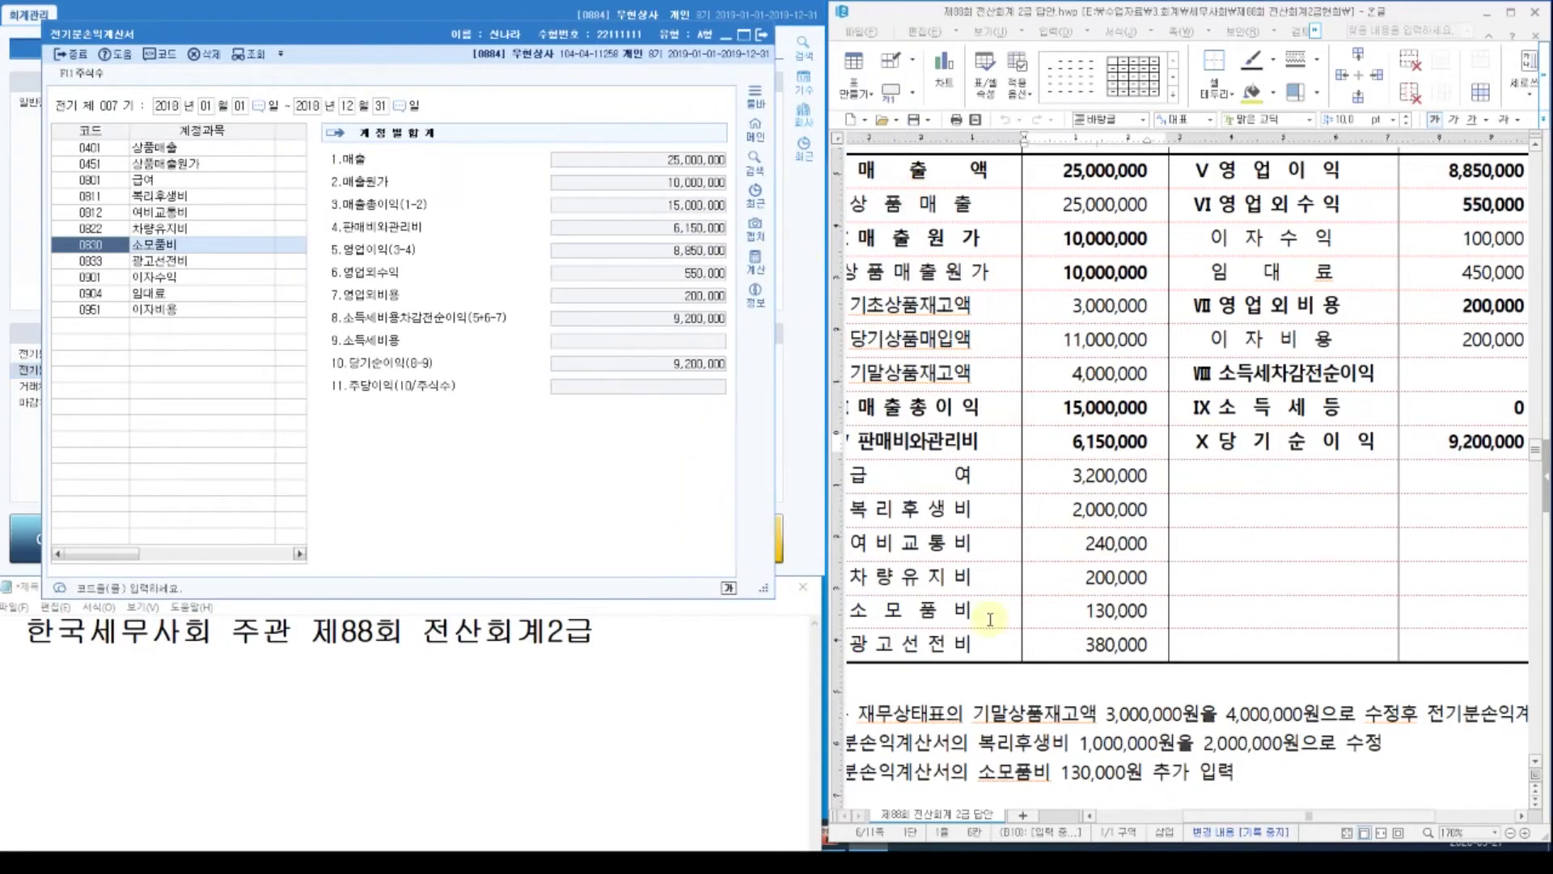
pyautogui.click(1005, 741)
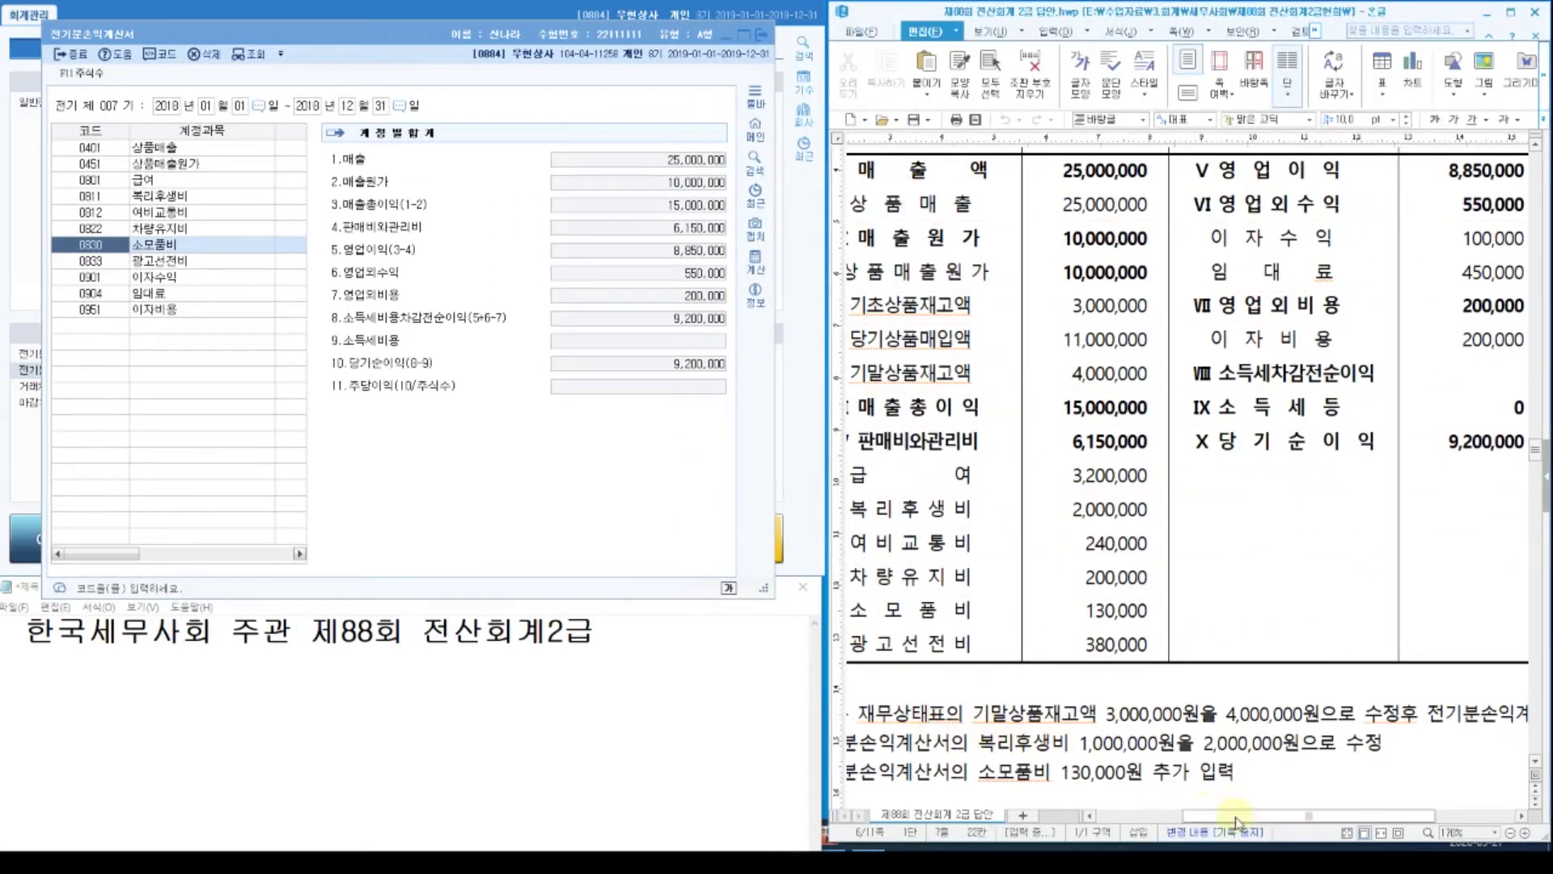
pyautogui.moveTo(1211, 824); pyautogui.dragTo(1179, 824)
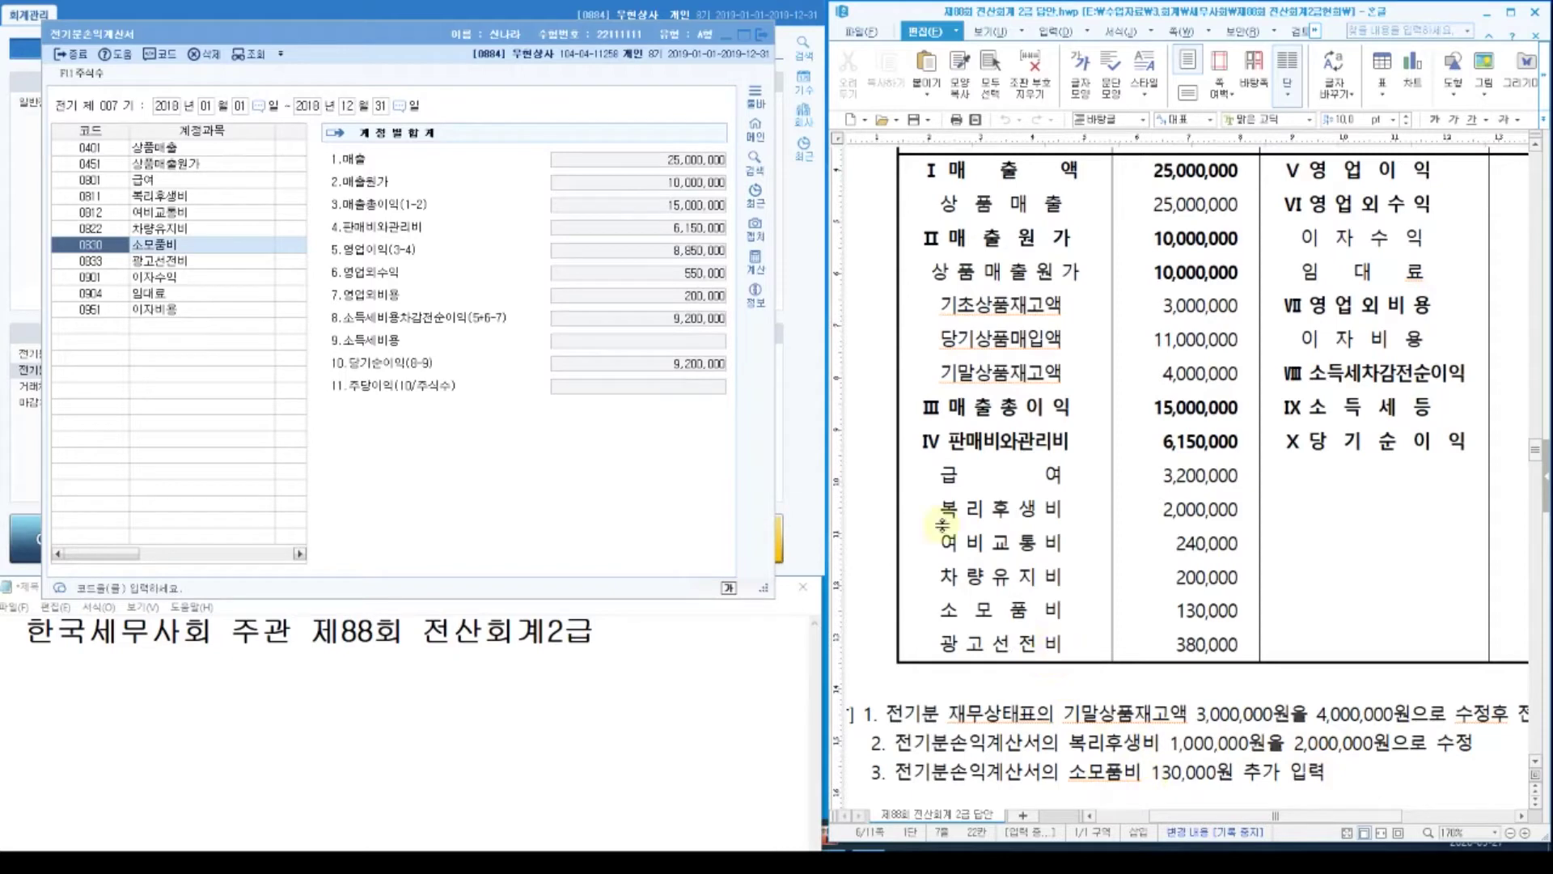
pyautogui.click(761, 34)
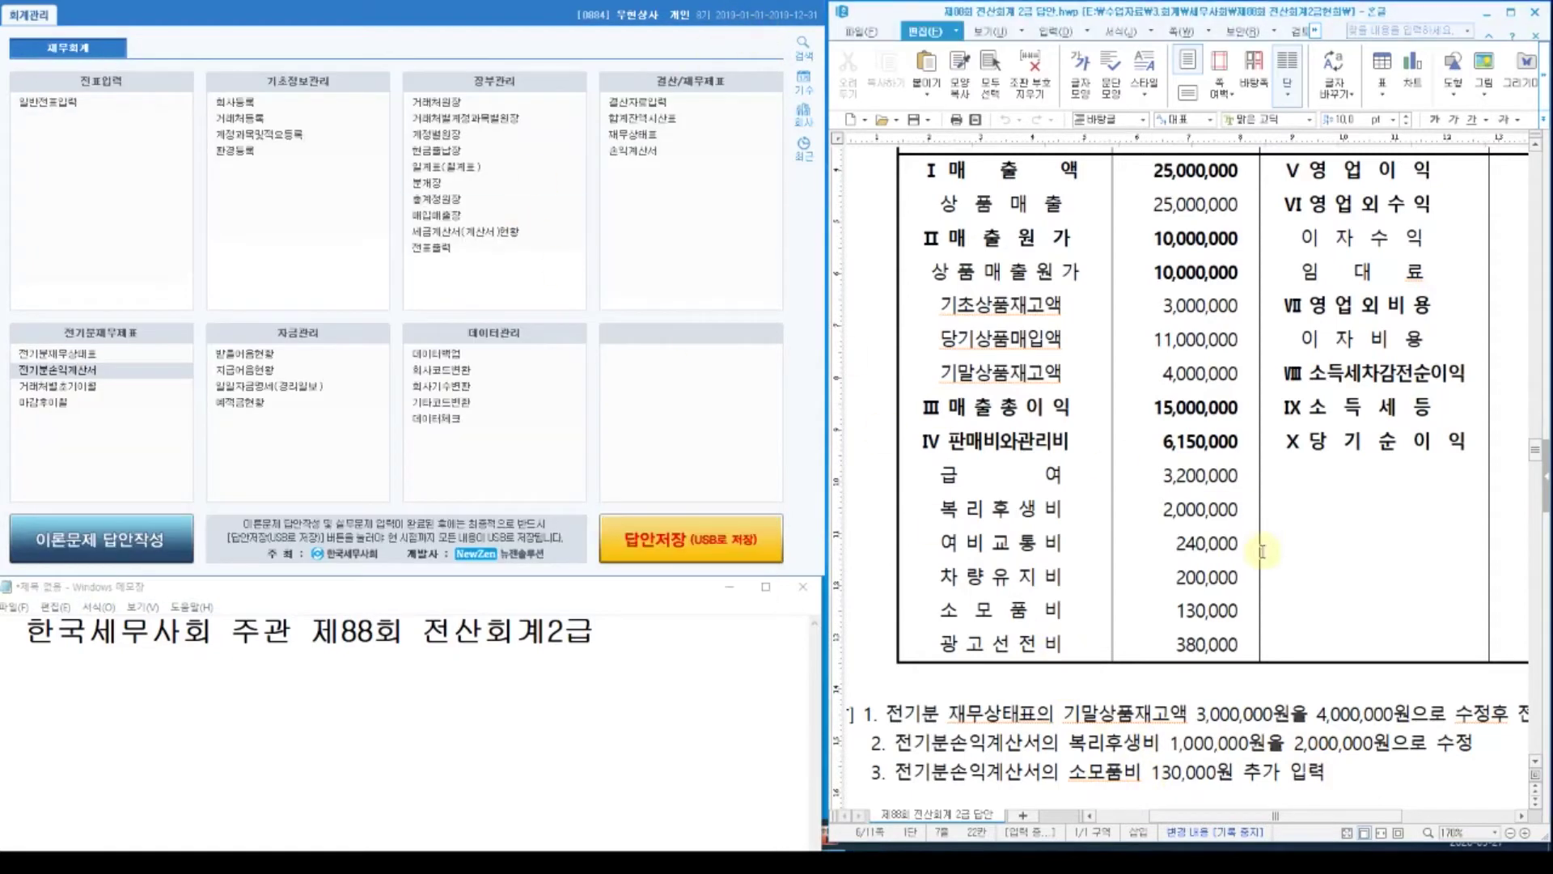
# Read 문제3 [1] in the exam document and open 거래처등록 in the accounting program.
pyautogui.scroll(-5, 1179, 597)
pyautogui.click(1029, 488)
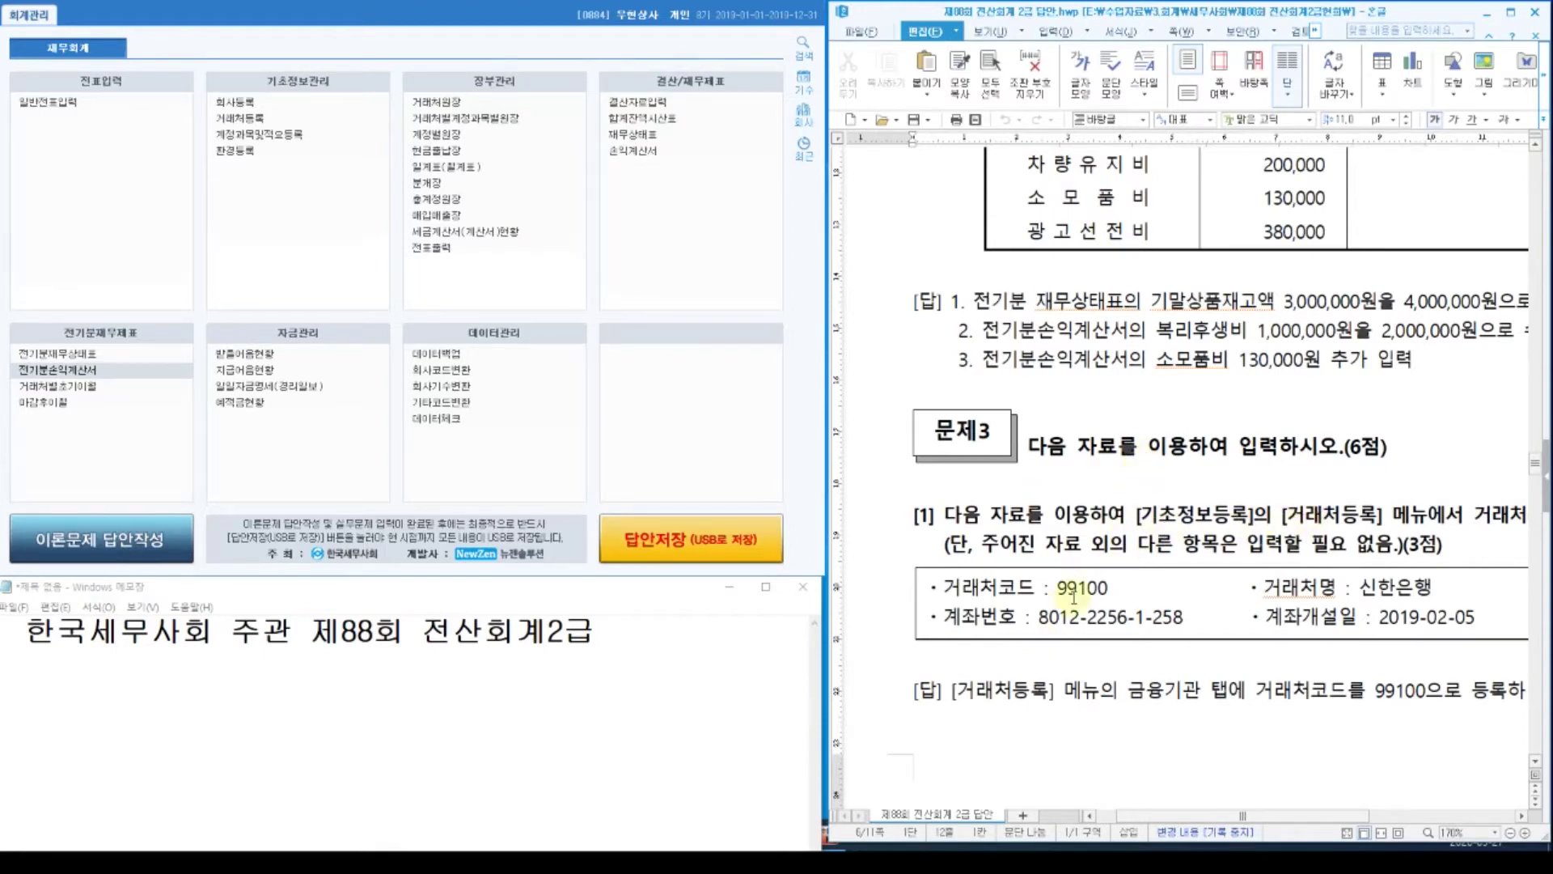
pyautogui.moveTo(1183, 818); pyautogui.dragTo(1227, 833)
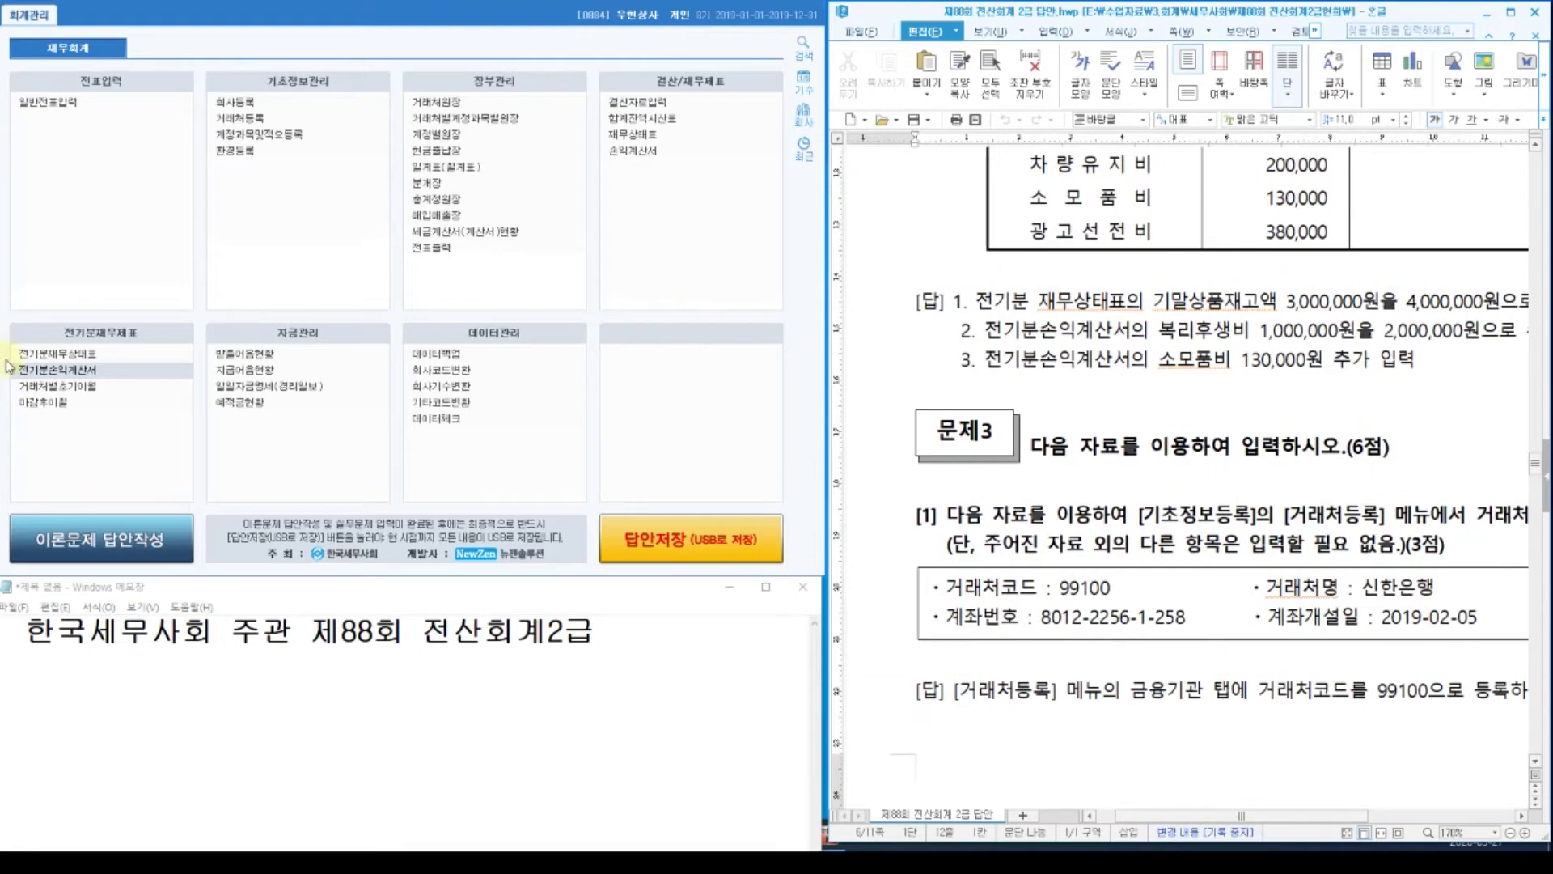
pyautogui.click(237, 123)
pyautogui.click(239, 124)
# Try to register customer code 99100 under 일반거래처.
pyautogui.click(221, 572)
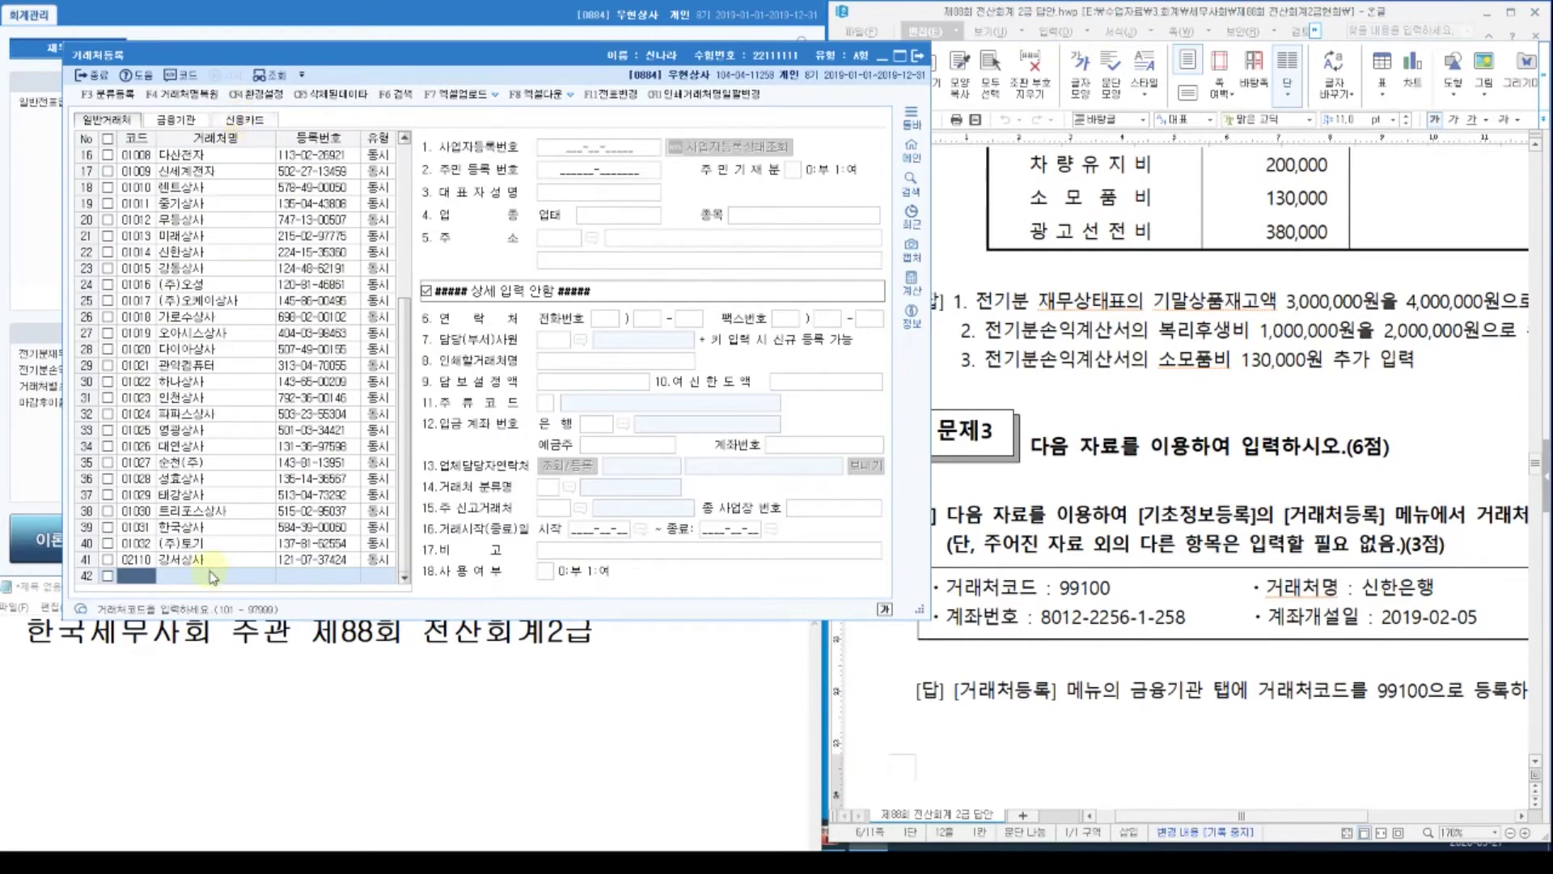
pyautogui.write('99100')
pyautogui.press('Return')
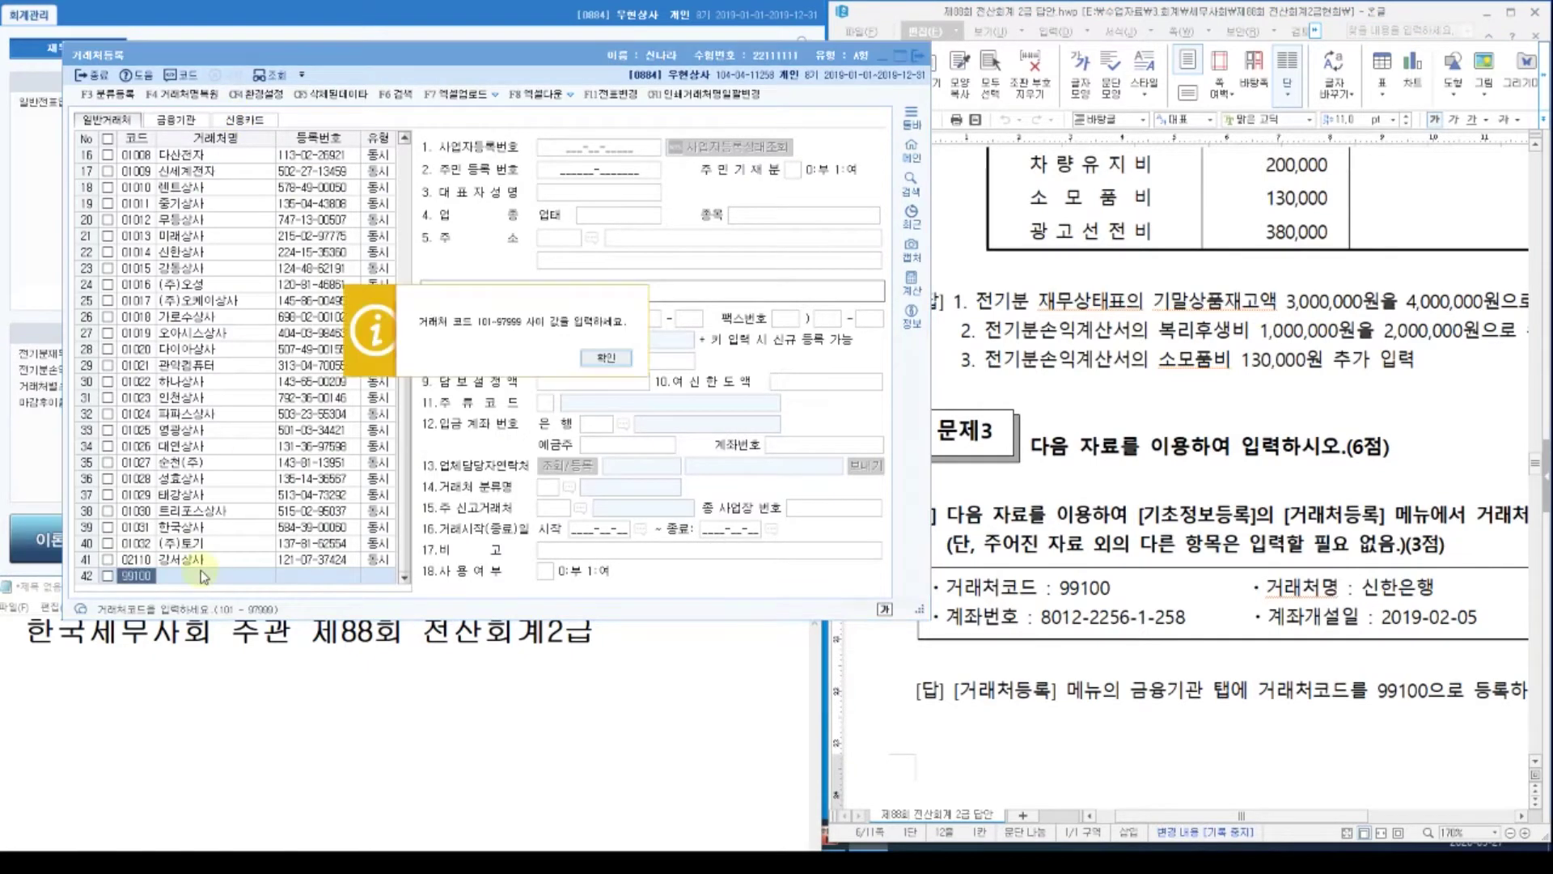
pyautogui.click(605, 358)
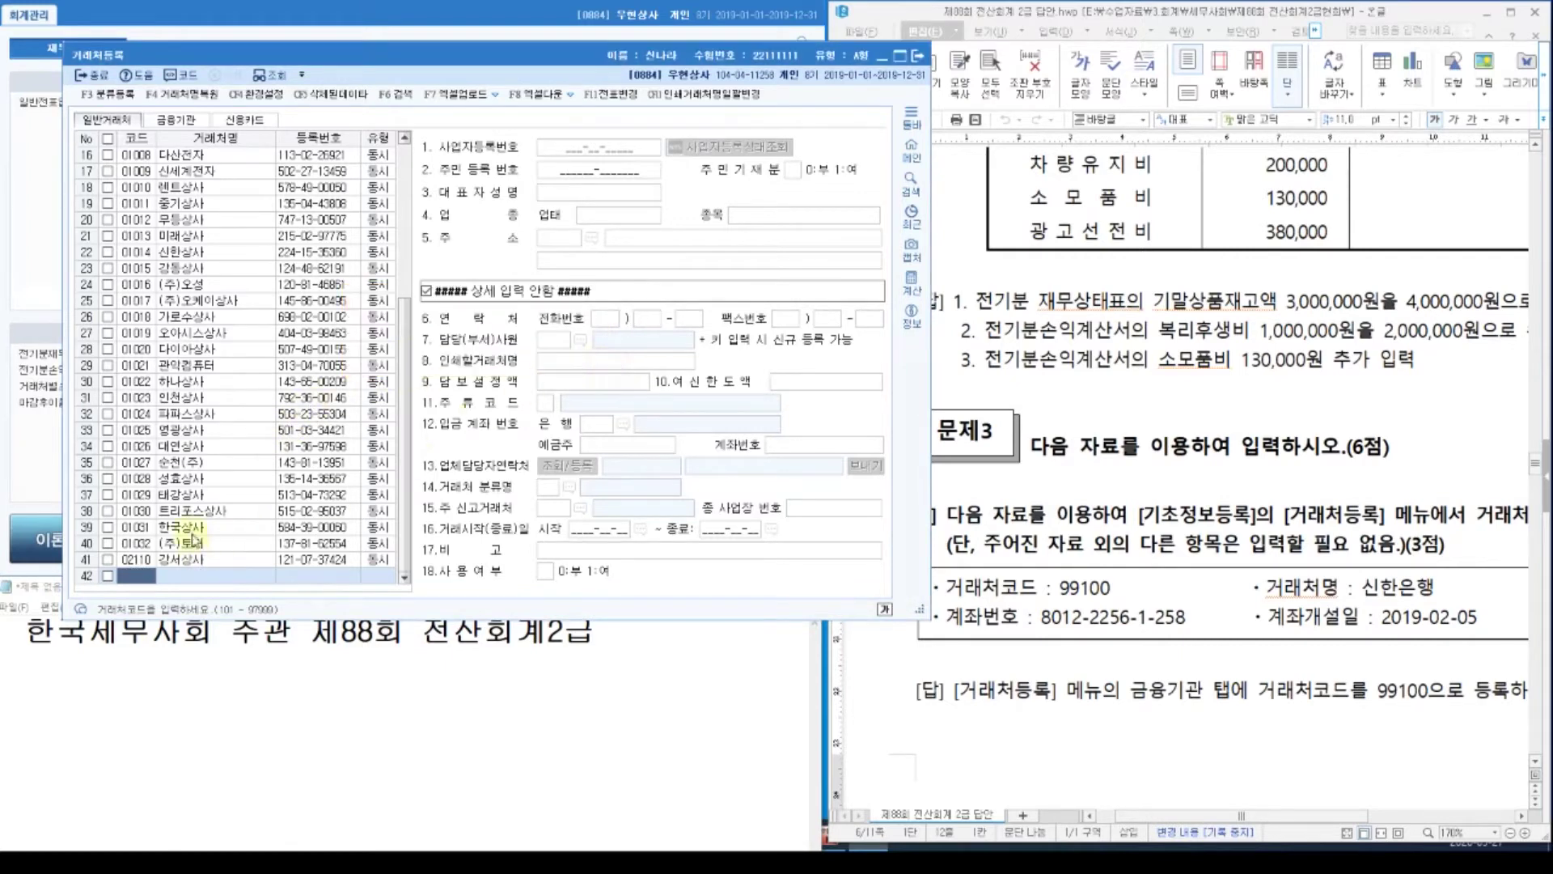
# Register 신한은행 with code 99100 and type 보통예금 under 금융기관.
pyautogui.click(178, 122)
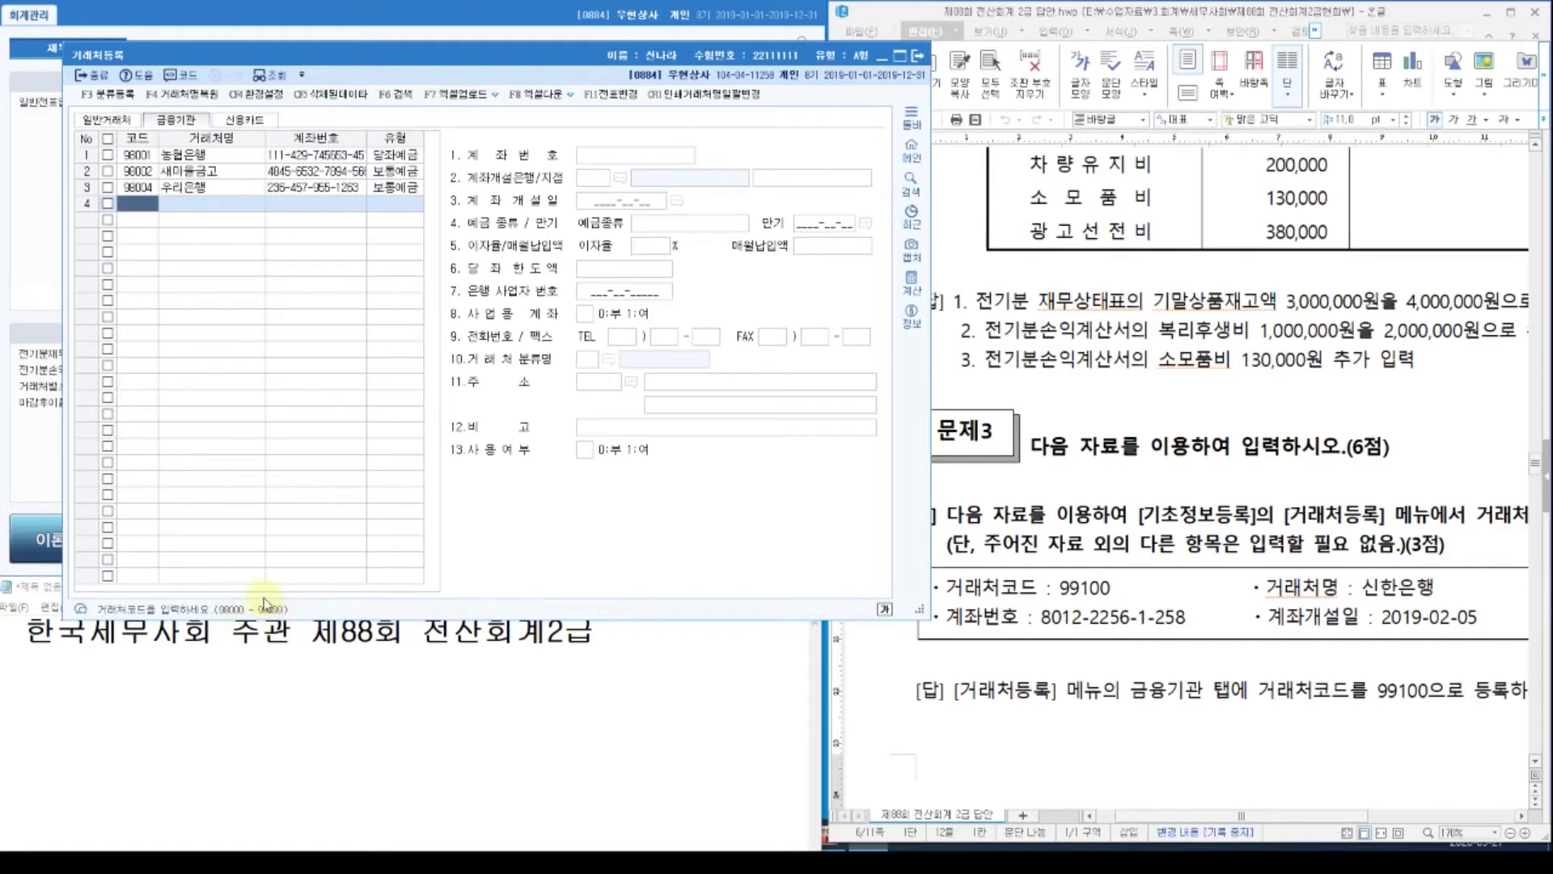
pyautogui.click(135, 205)
pyautogui.write('99100')
pyautogui.press('Return')
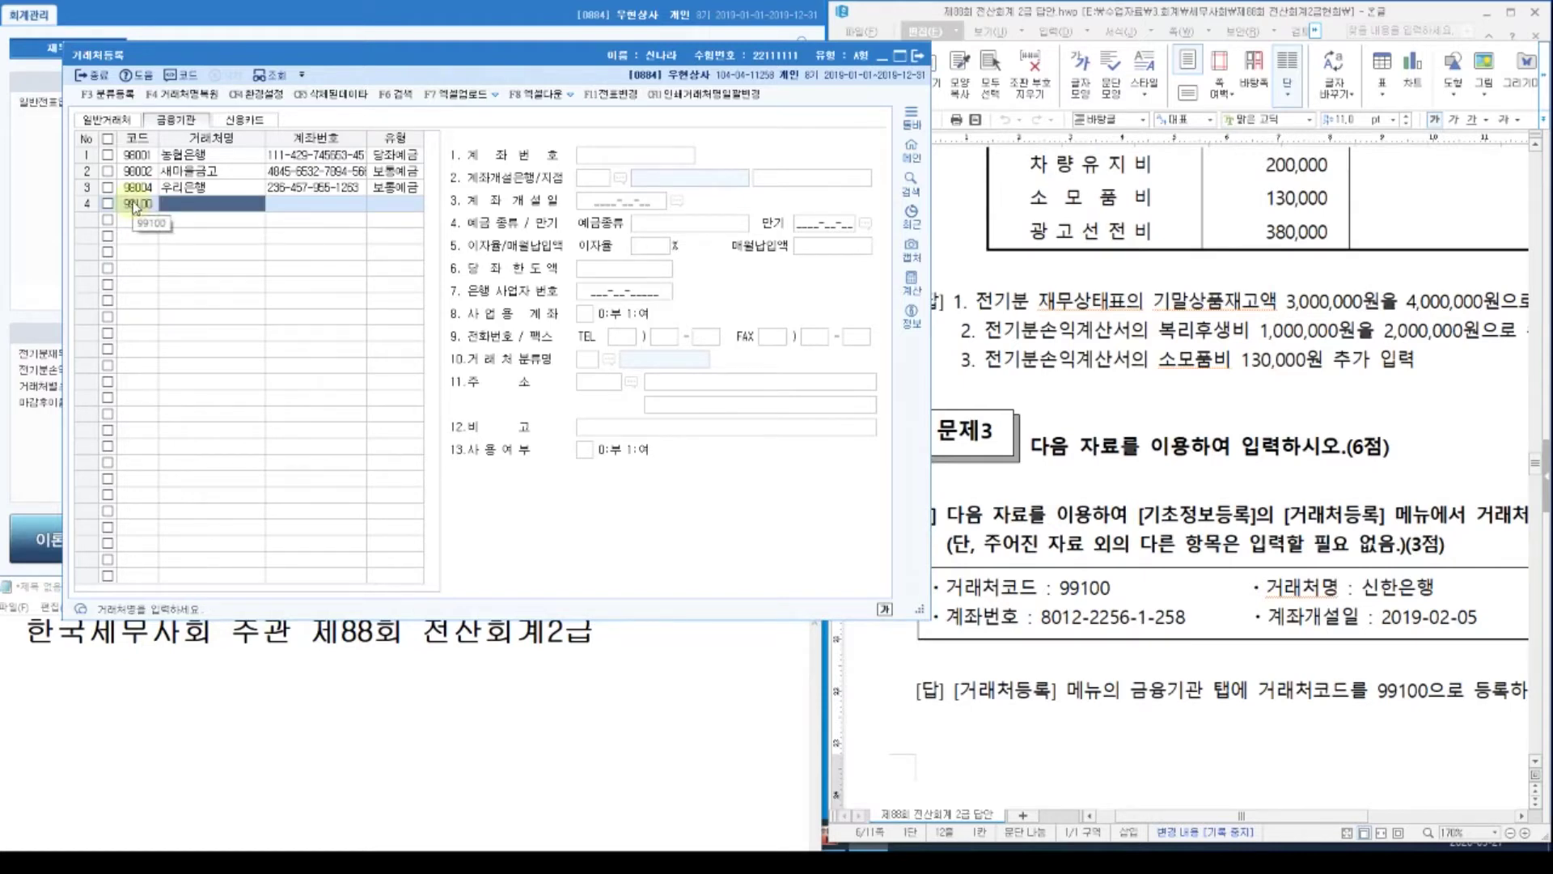
pyautogui.write('신한')
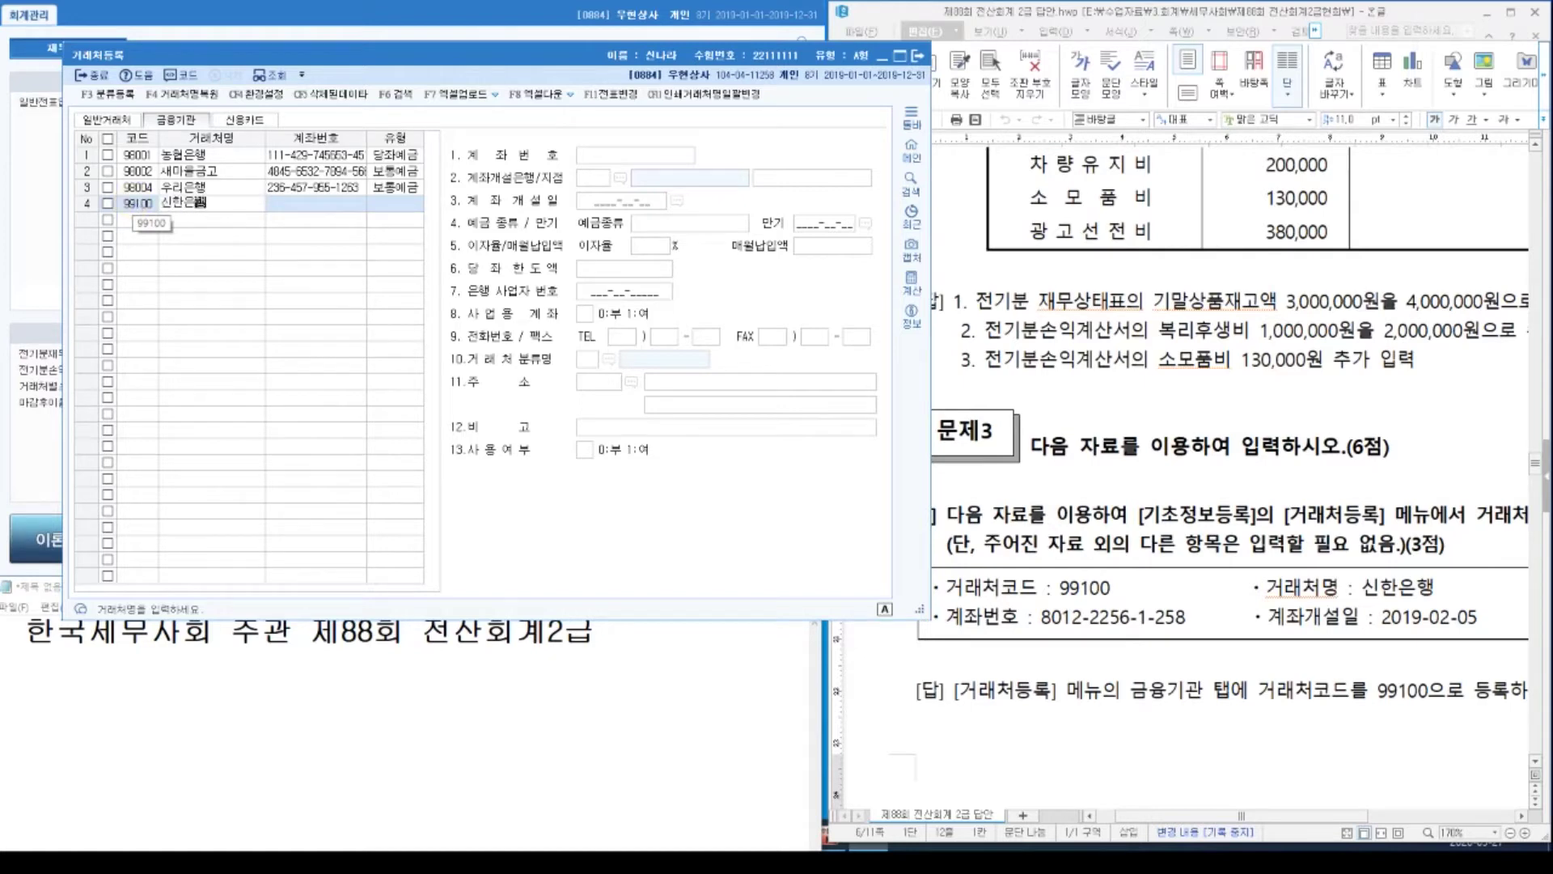
pyautogui.write('은행')
pyautogui.press('Return')
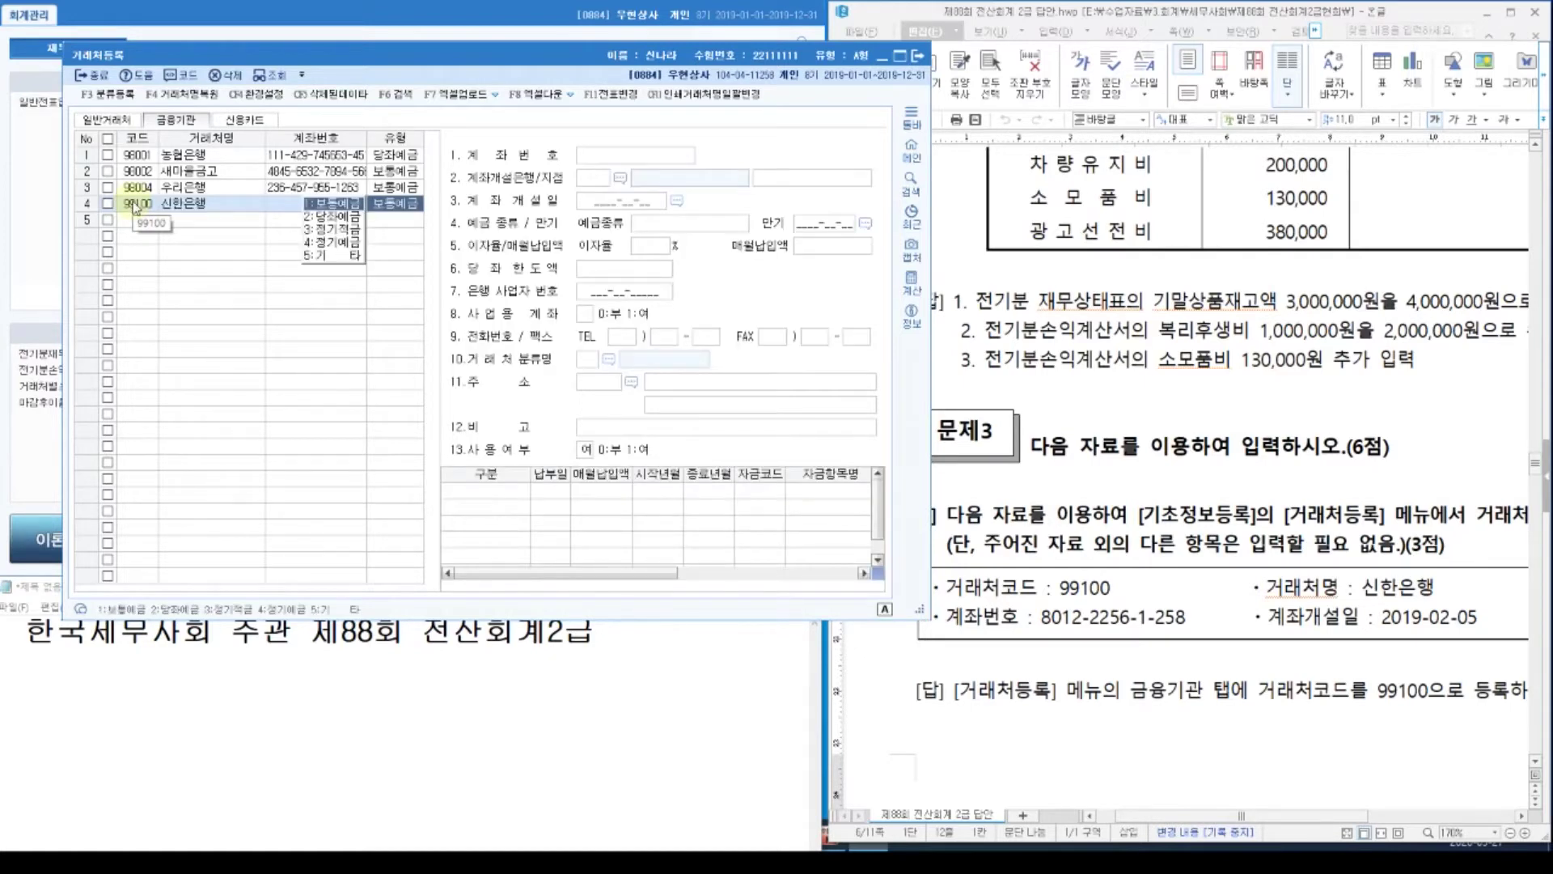
pyautogui.press('Return')
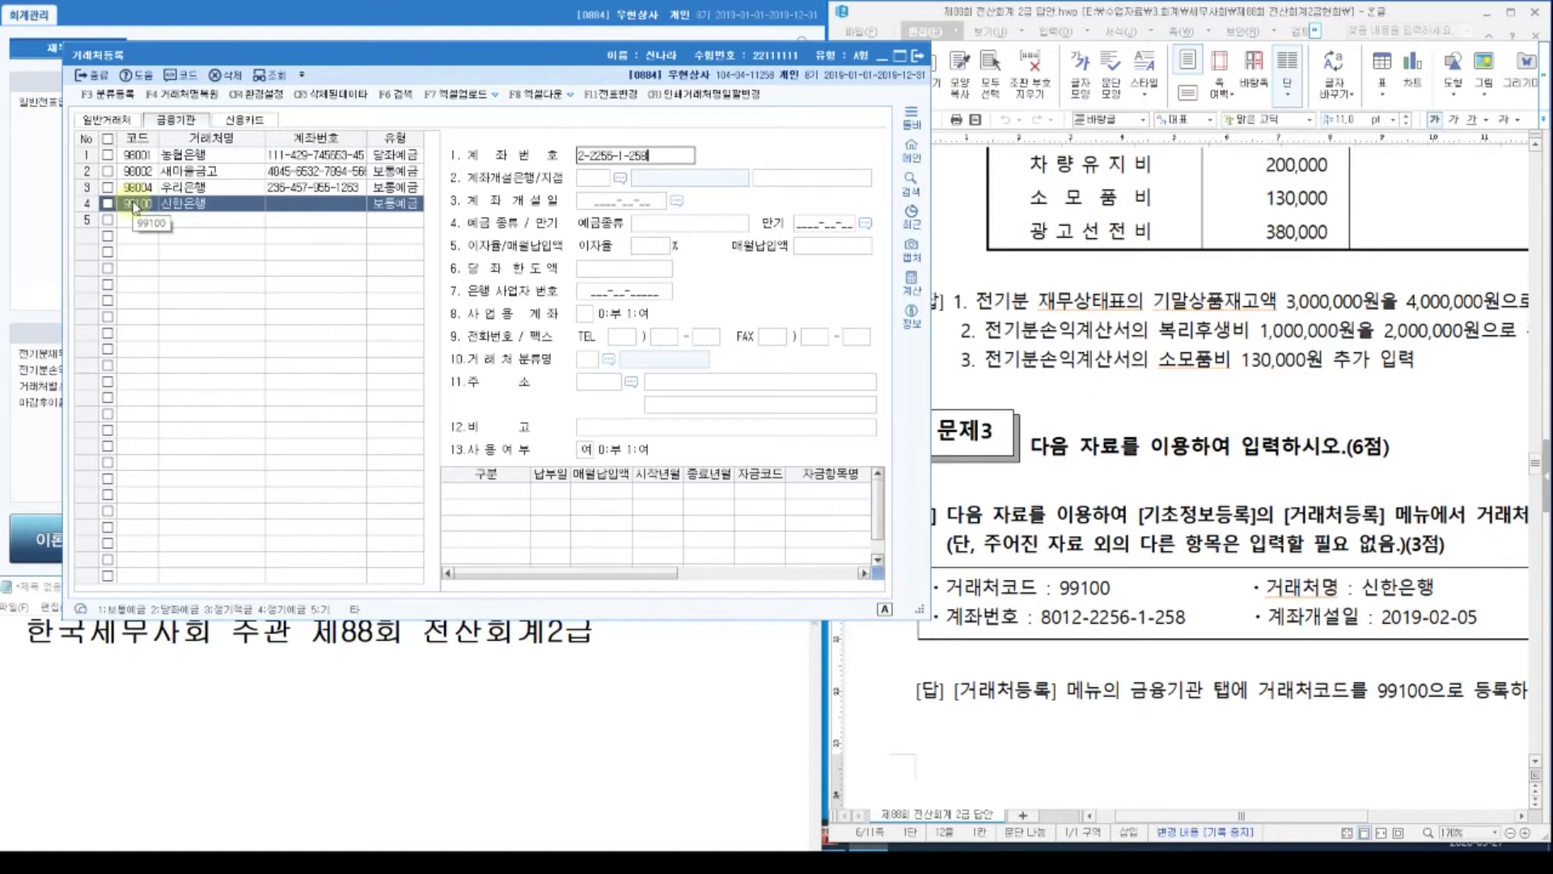
# Enter the account number given in 문제3 [1] for 신한은행, correcting the partial entry.
pyautogui.press('BackSpace')
pyautogui.press('BackSpace')
pyautogui.press('BackSpace')
pyautogui.press('BackSpace')
pyautogui.press('BackSpace')
pyautogui.press('BackSpace')
pyautogui.press('BackSpace')
pyautogui.press('BackSpace')
pyautogui.press('BackSpace')
pyautogui.press('BackSpace')
pyautogui.press('BackSpace')
pyautogui.press('BackSpace')
pyautogui.write('8012-225')
pyautogui.press('Return')
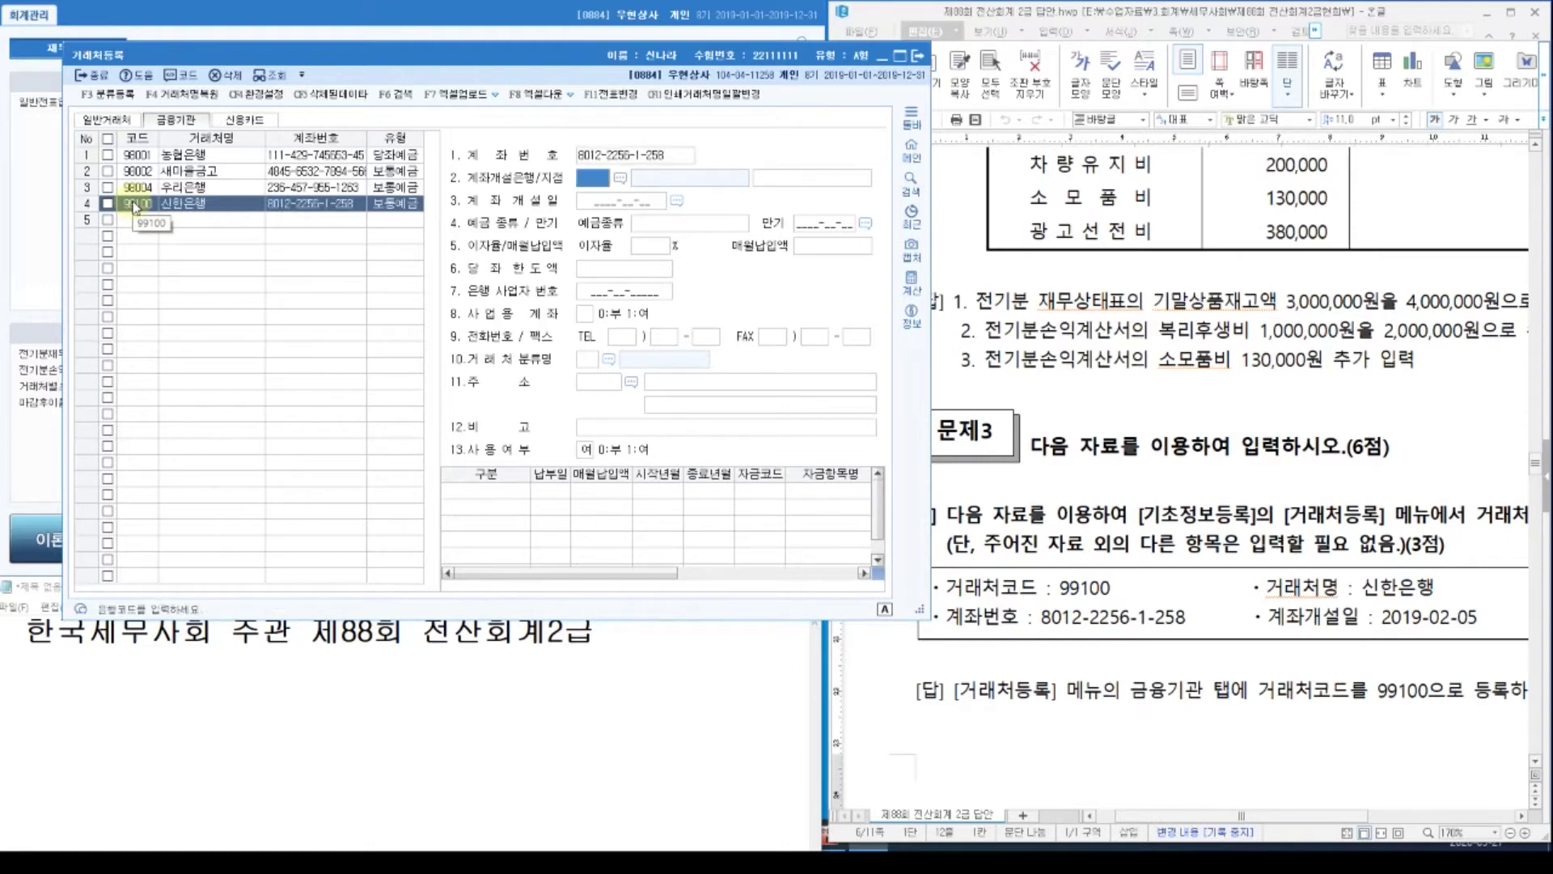
# Set the 계좌개설일 of 신한은행 to 2019-02-05.
pyautogui.click(601, 204)
pyautogui.write('201')
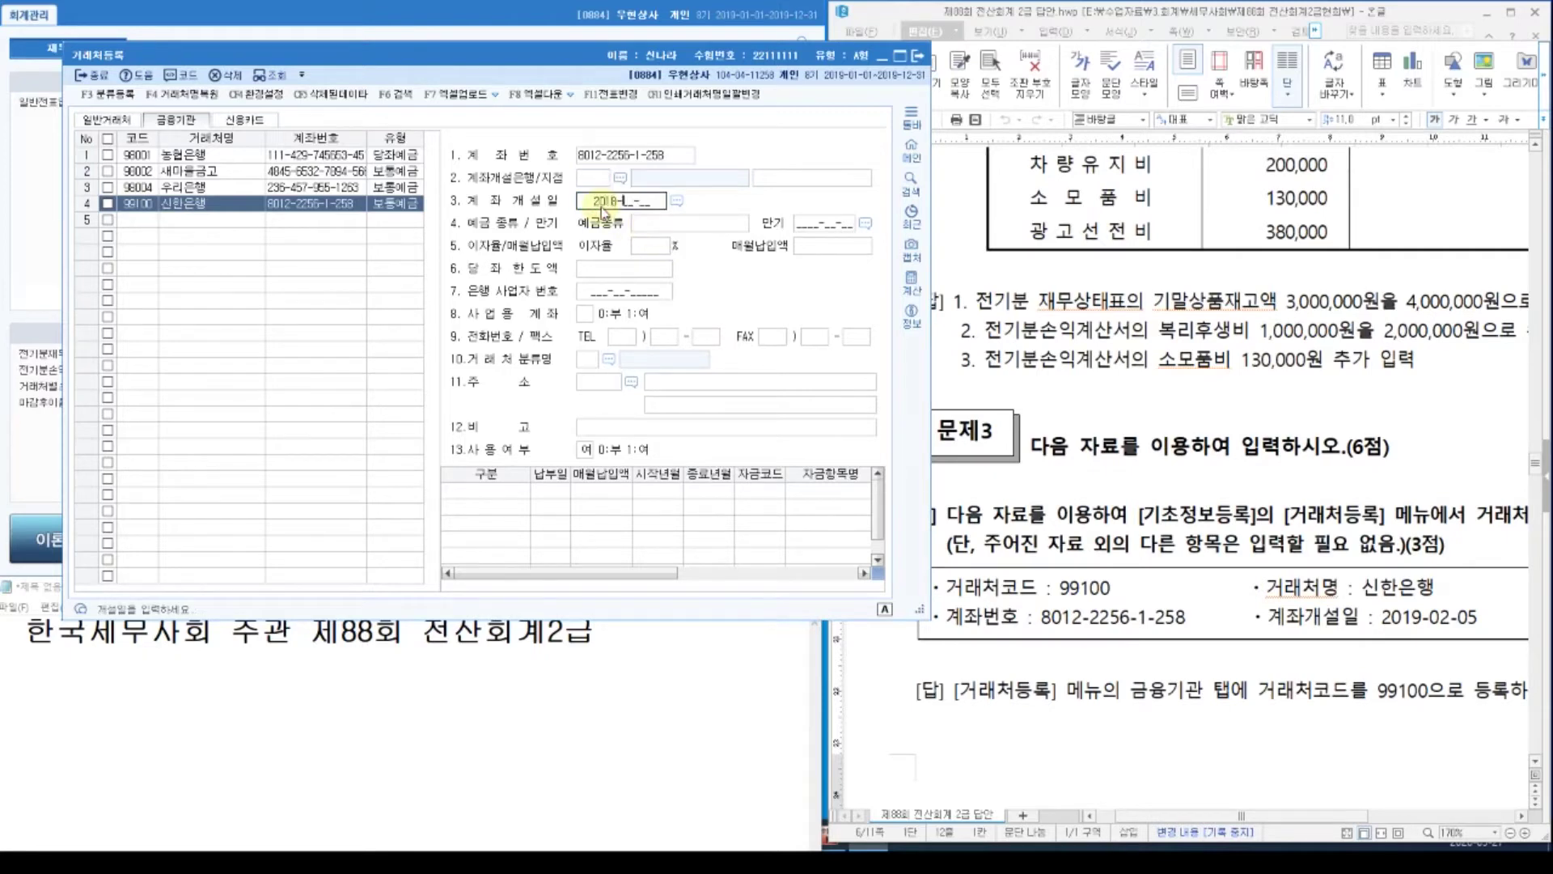
pyautogui.write('9-02-05')
pyautogui.press('Return')
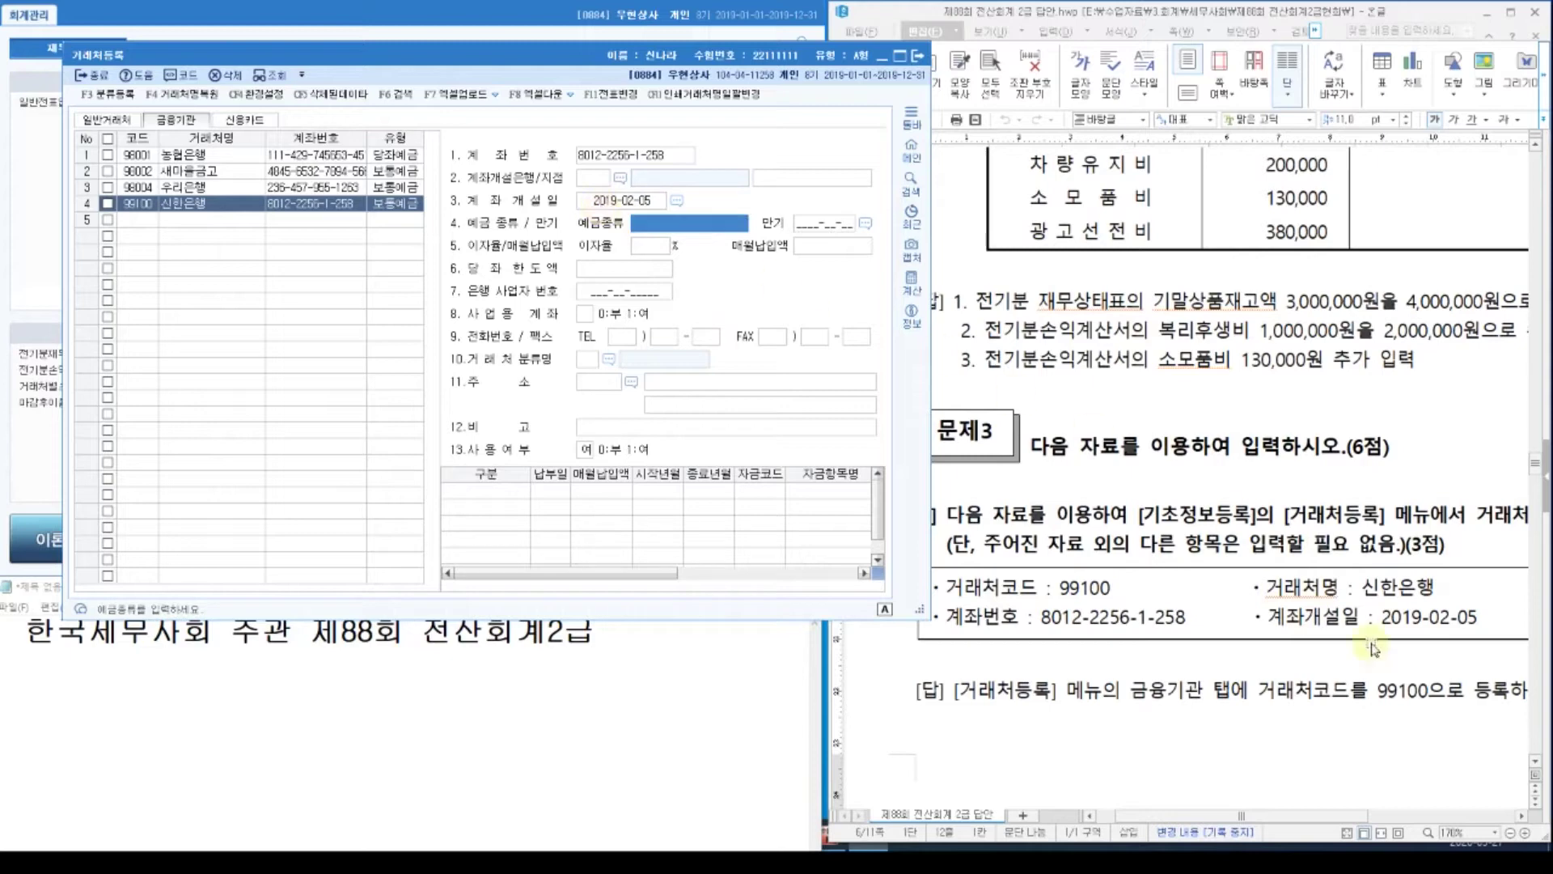
# Check the 신한은행 account type and remaining details against the data box of 문제3 [1].
pyautogui.click(1163, 620)
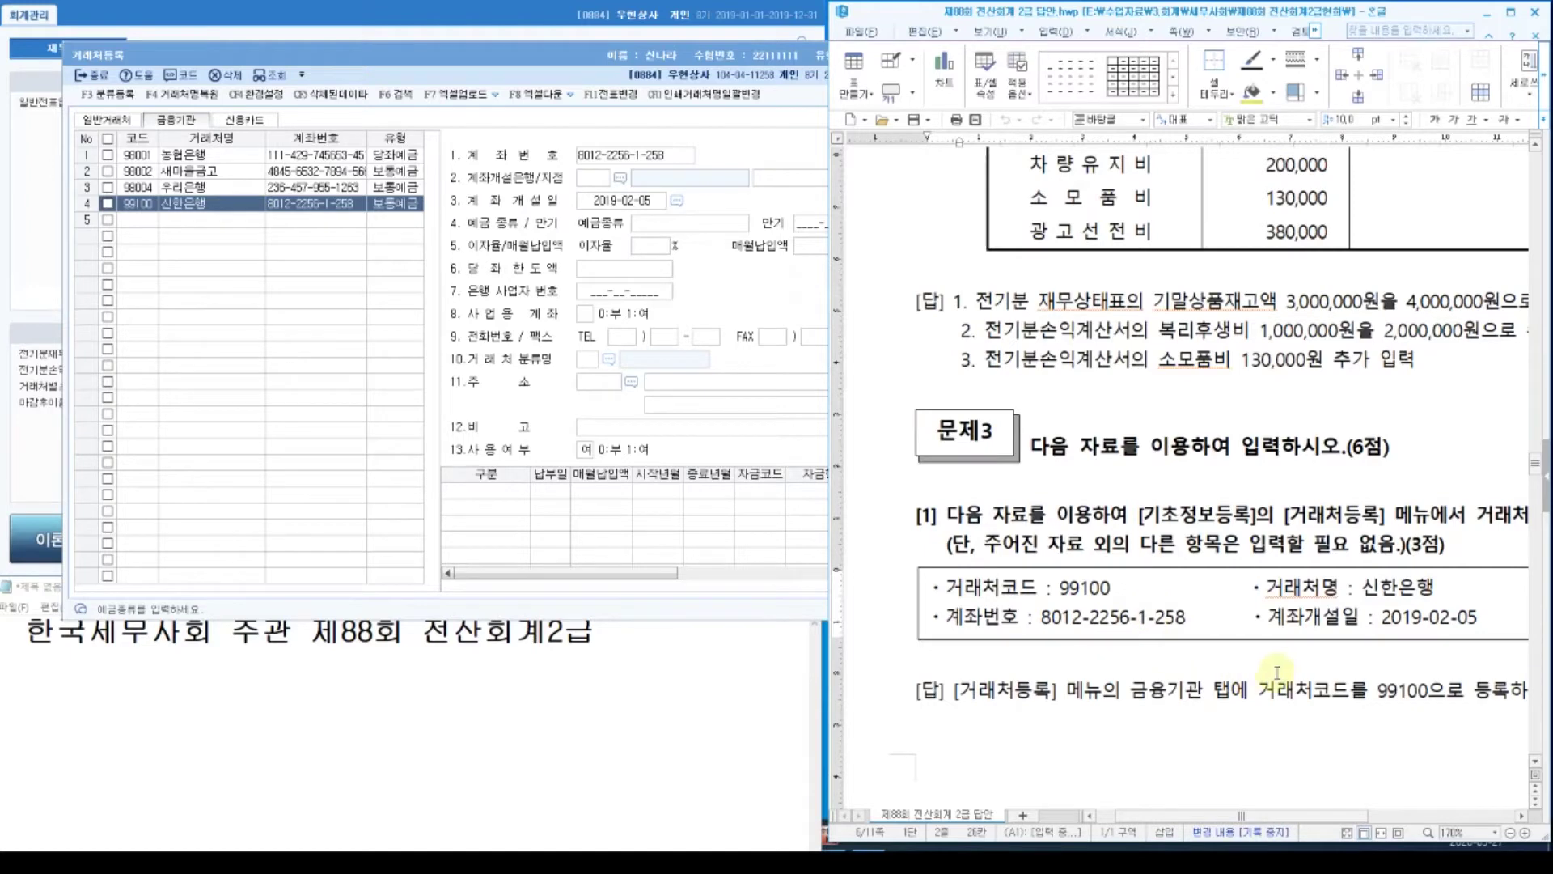
pyautogui.press('Right')
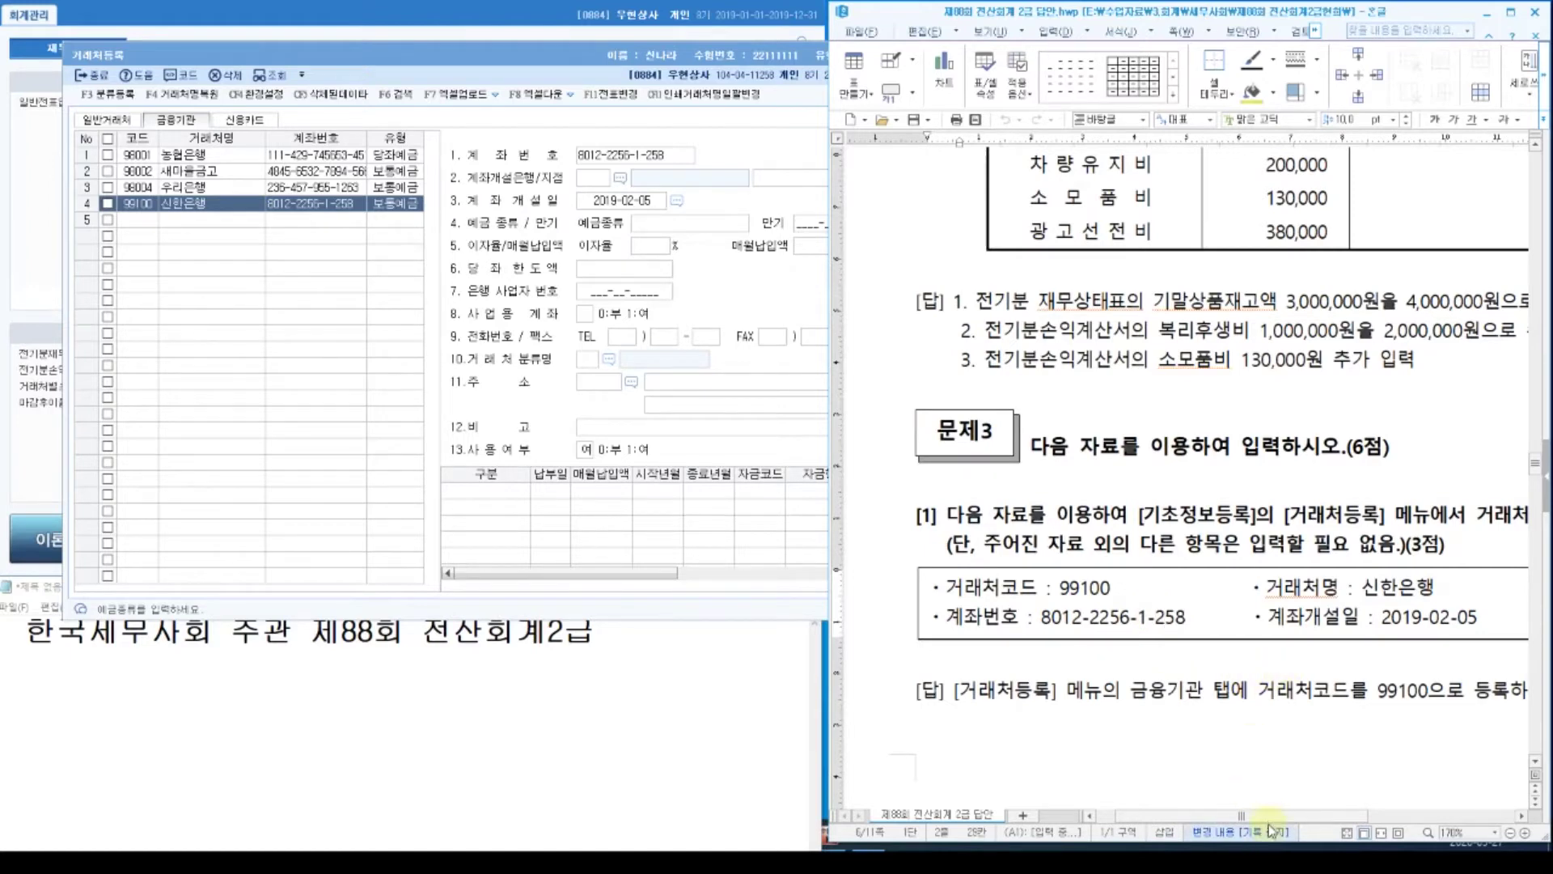
pyautogui.moveTo(1284, 815); pyautogui.dragTo(1409, 821)
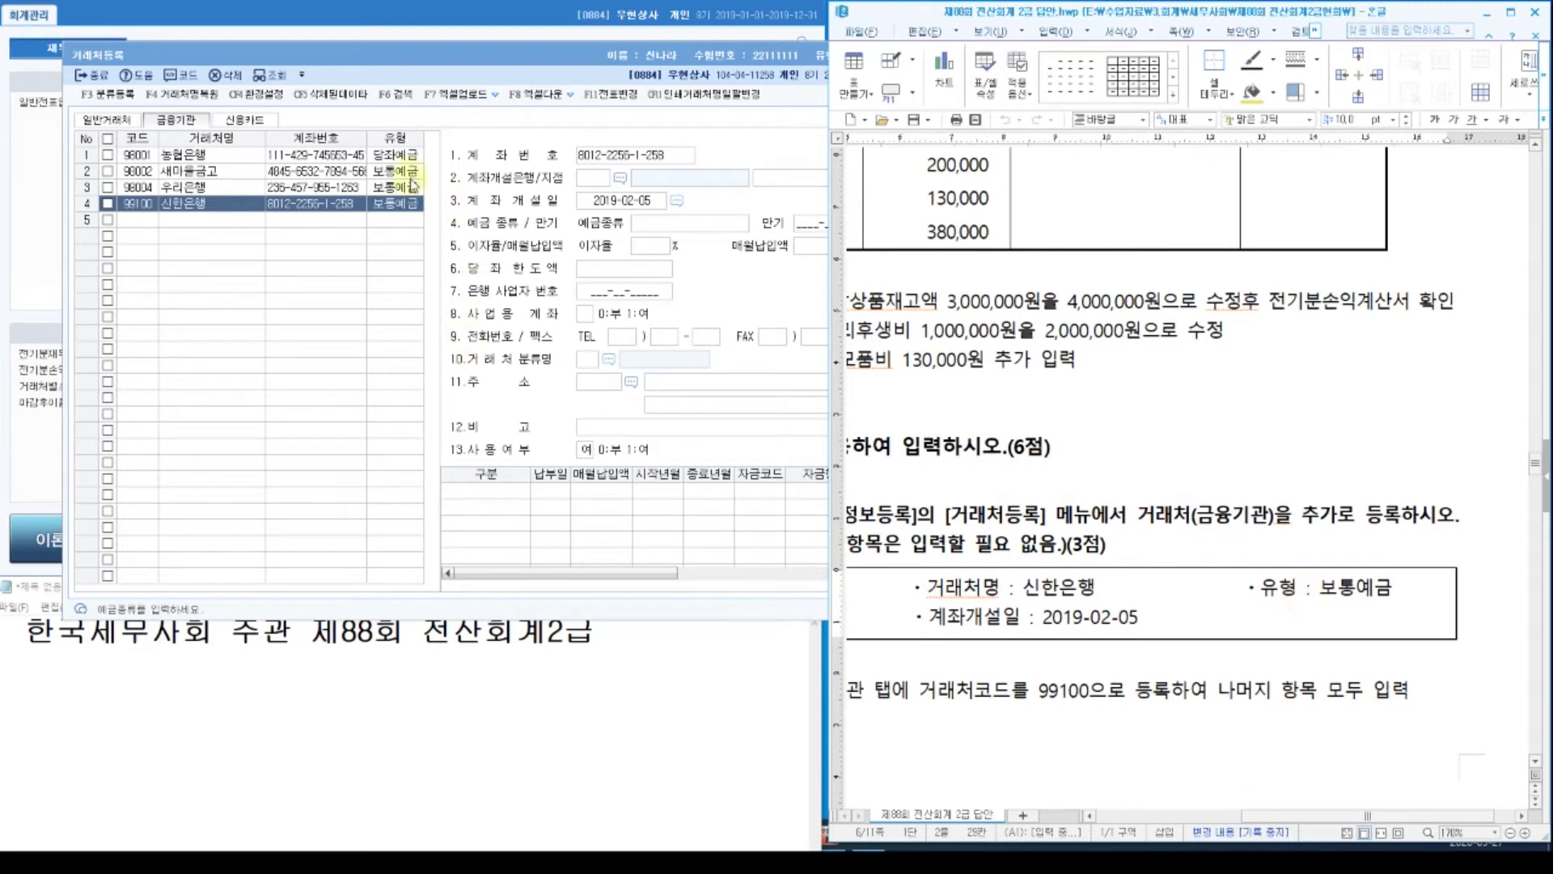
pyautogui.click(399, 212)
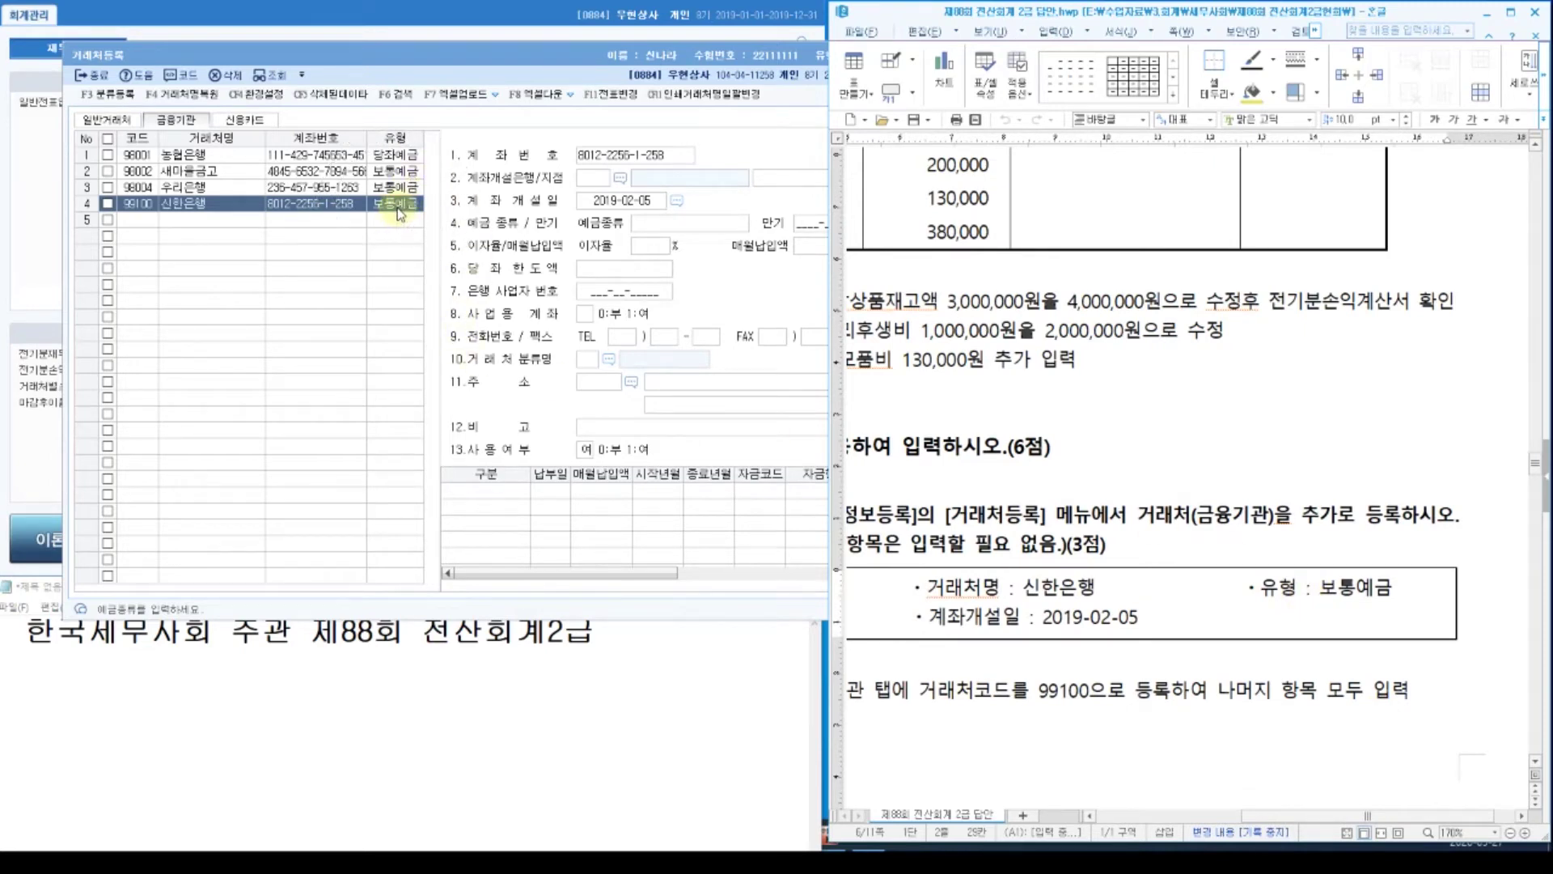
pyautogui.click(1327, 591)
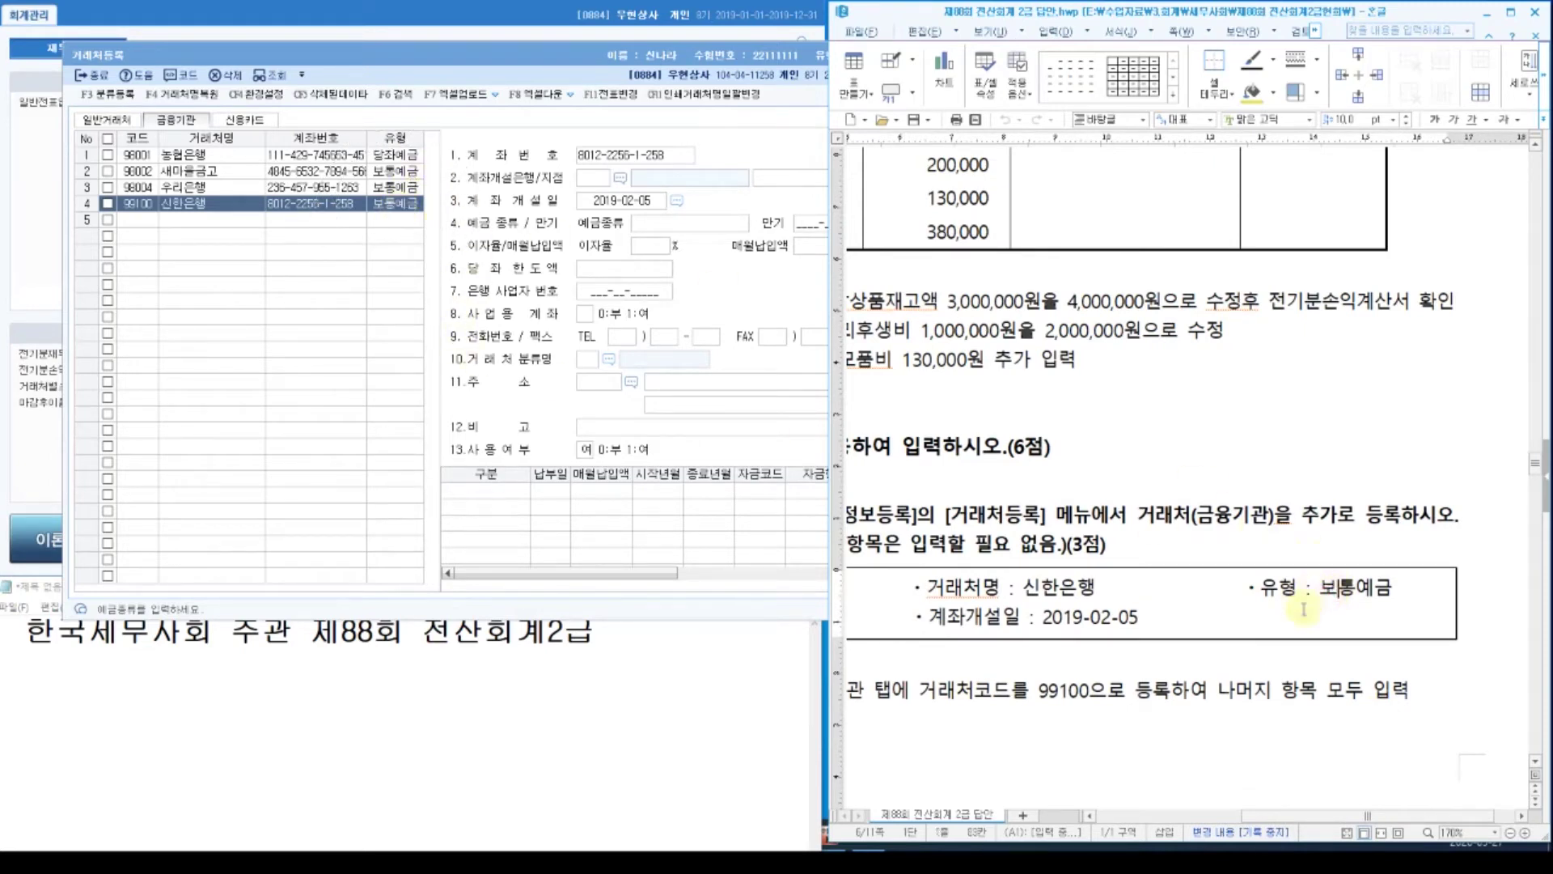
# Bring up 문제3 [2] in the answer document, close 거래처등록, and open 거래처별초기이월.
pyautogui.moveTo(1254, 816); pyautogui.dragTo(1140, 813)
pyautogui.scroll(-3, 1104, 732)
pyautogui.scroll(-3, 1104, 732)
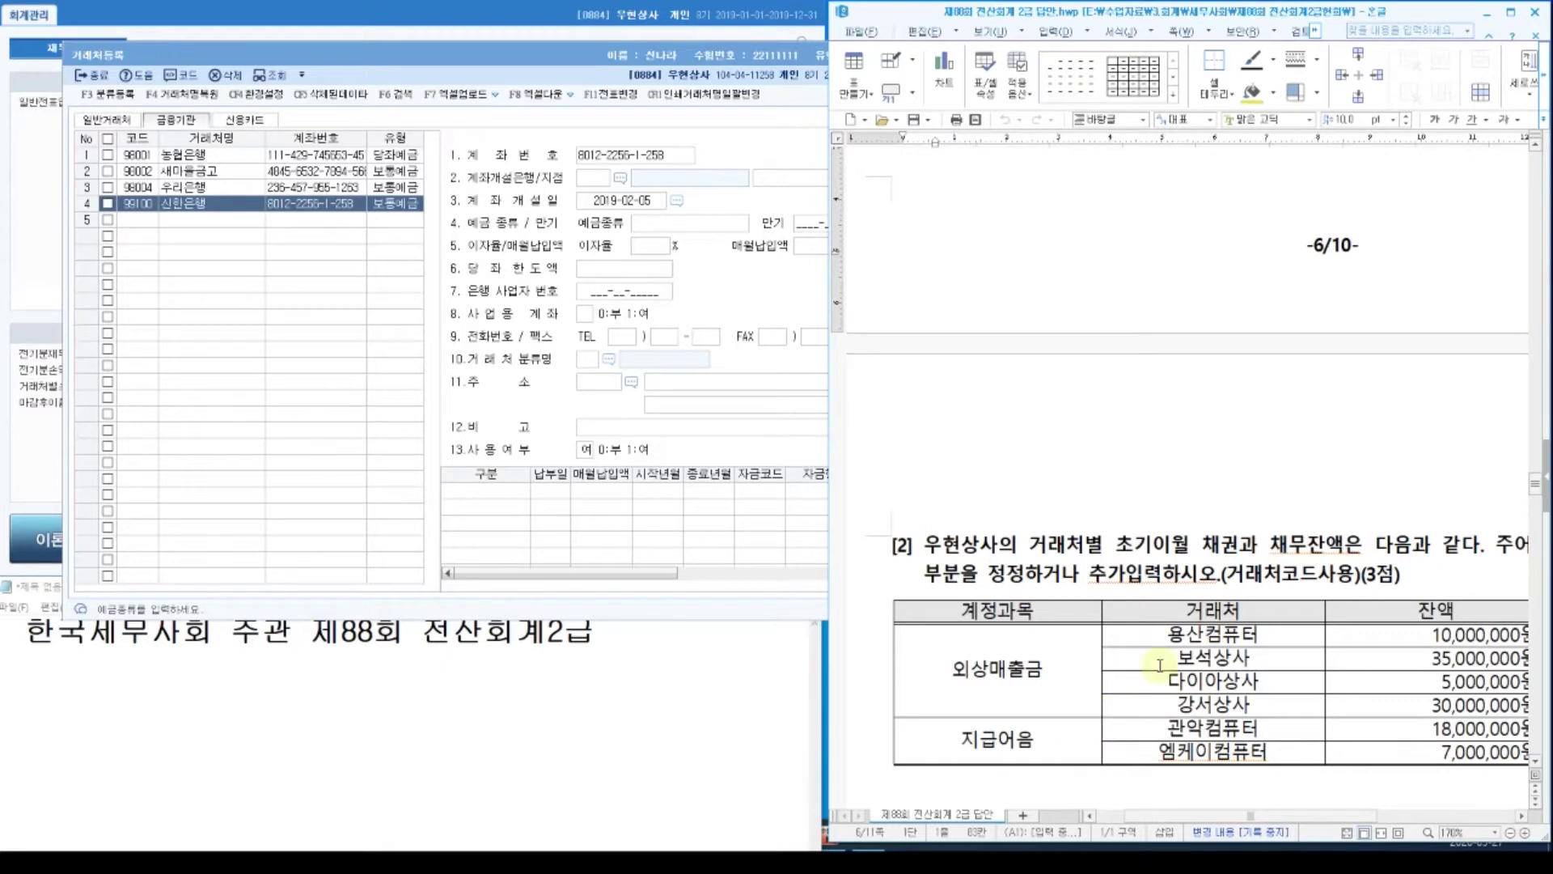
pyautogui.scroll(-1, 1201, 643)
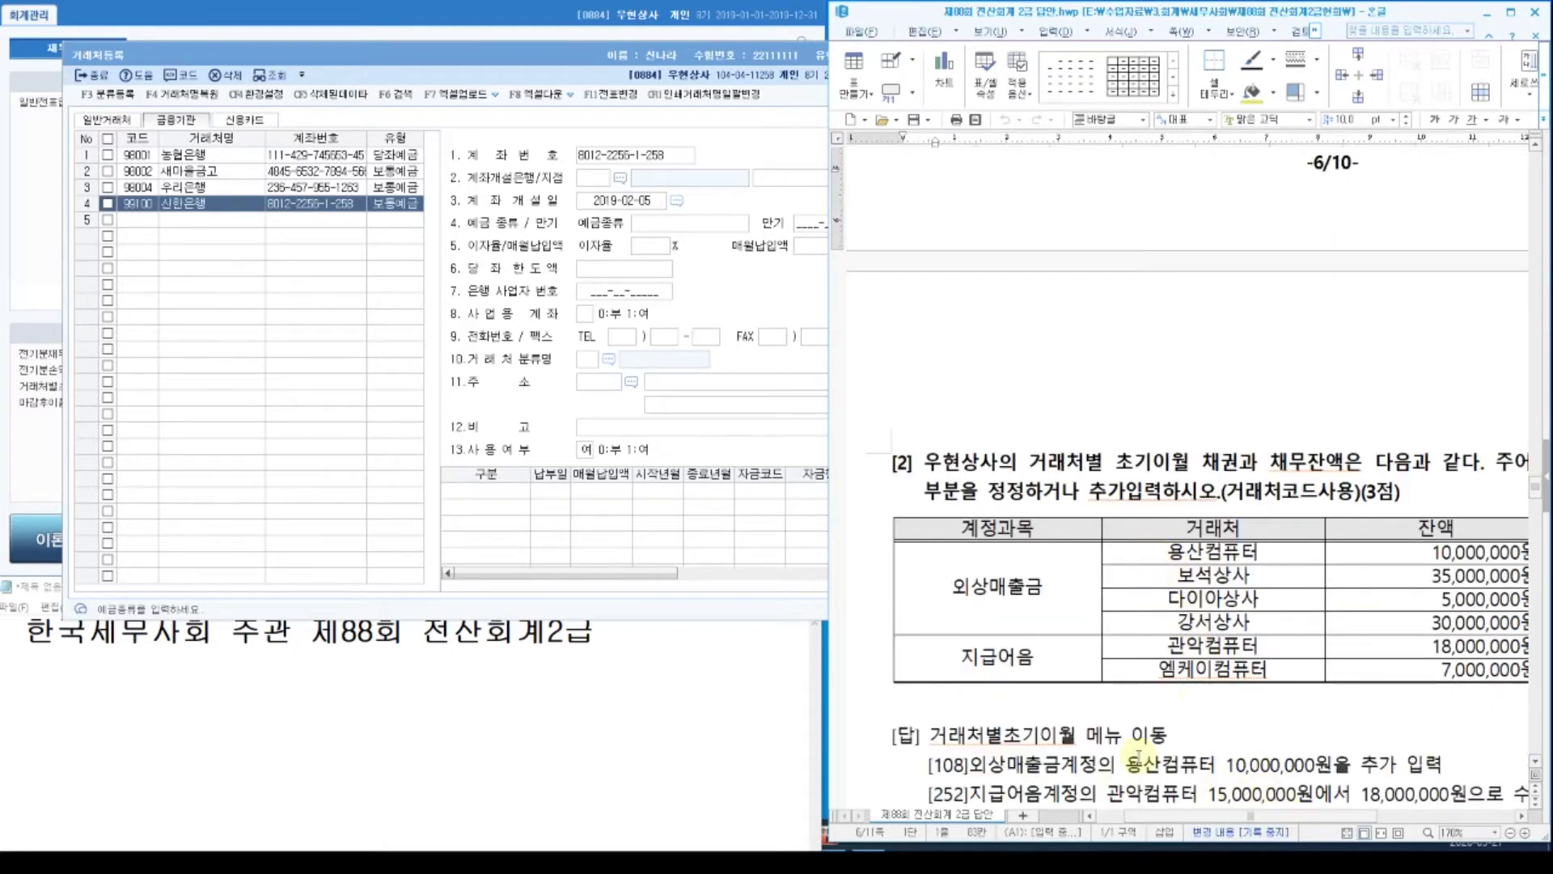
pyautogui.click(826, 664)
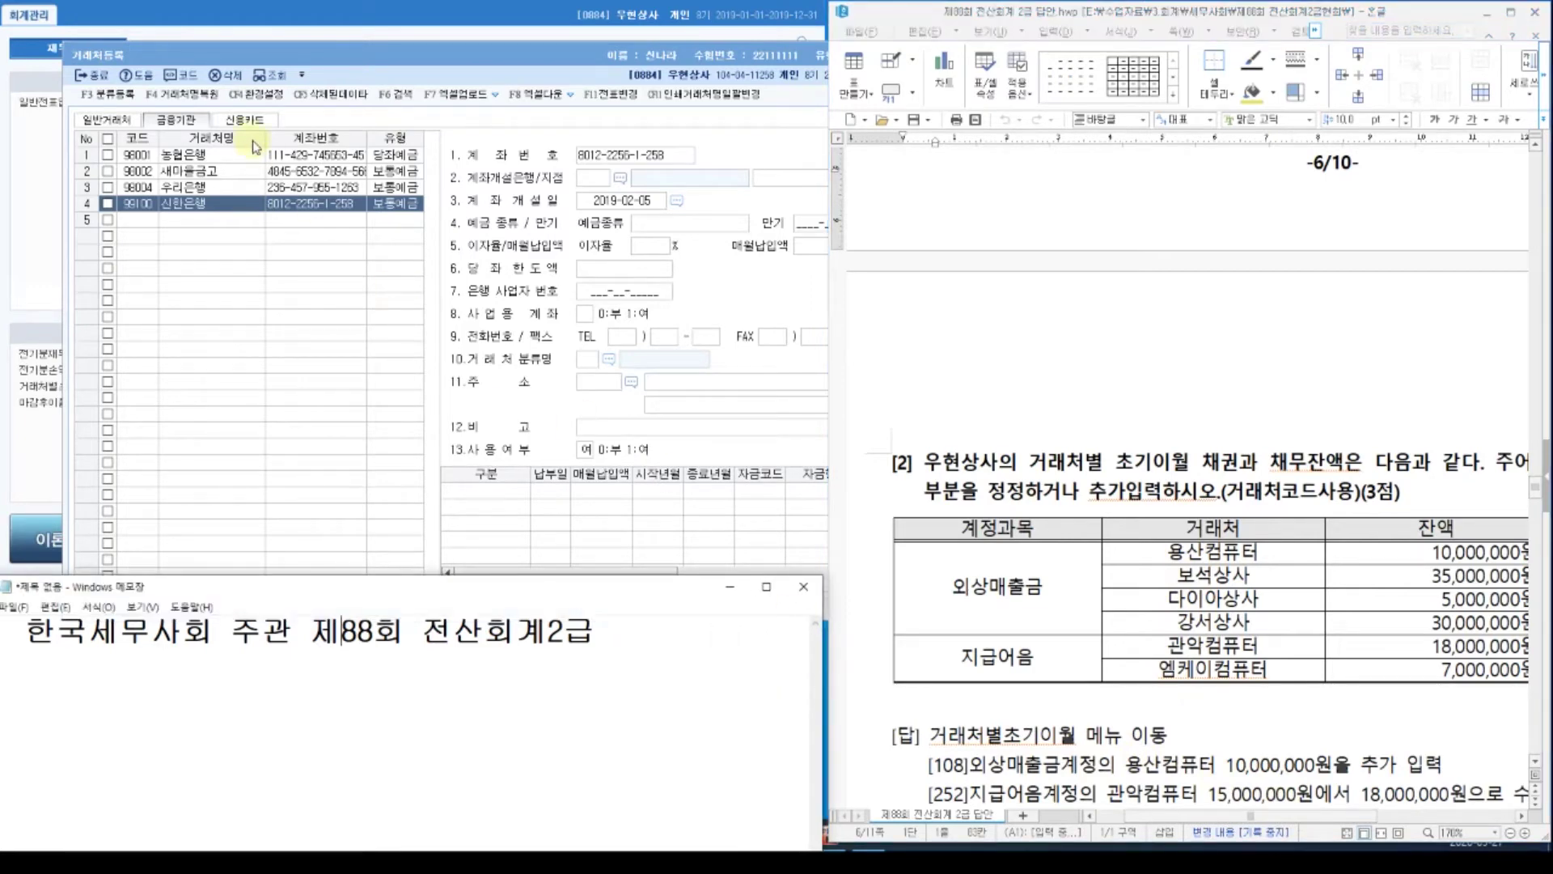
pyautogui.click(87, 77)
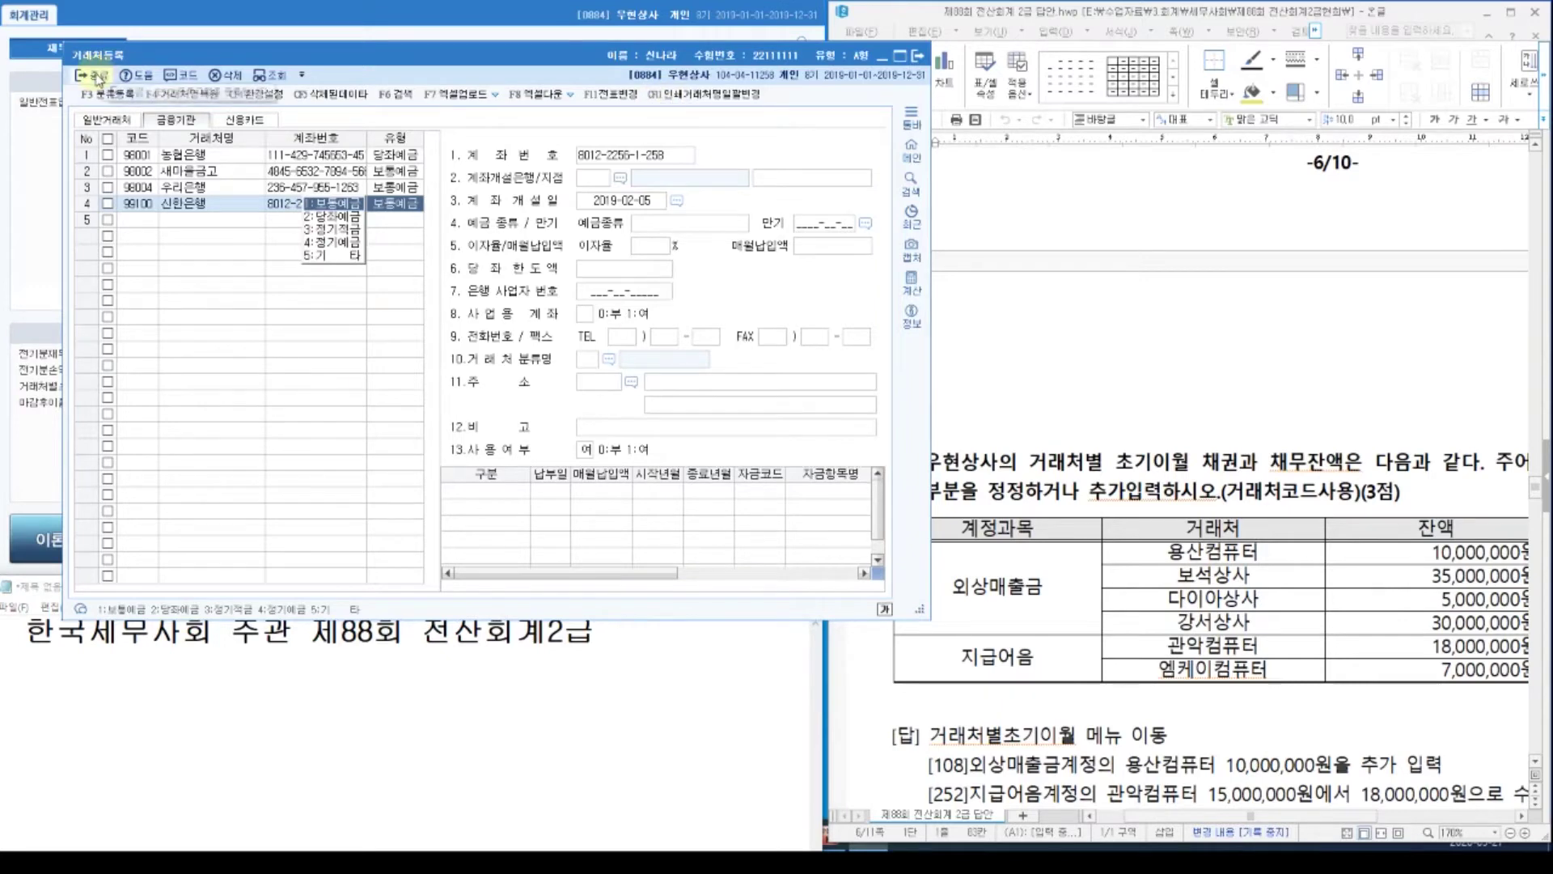
pyautogui.click(106, 76)
pyautogui.click(71, 386)
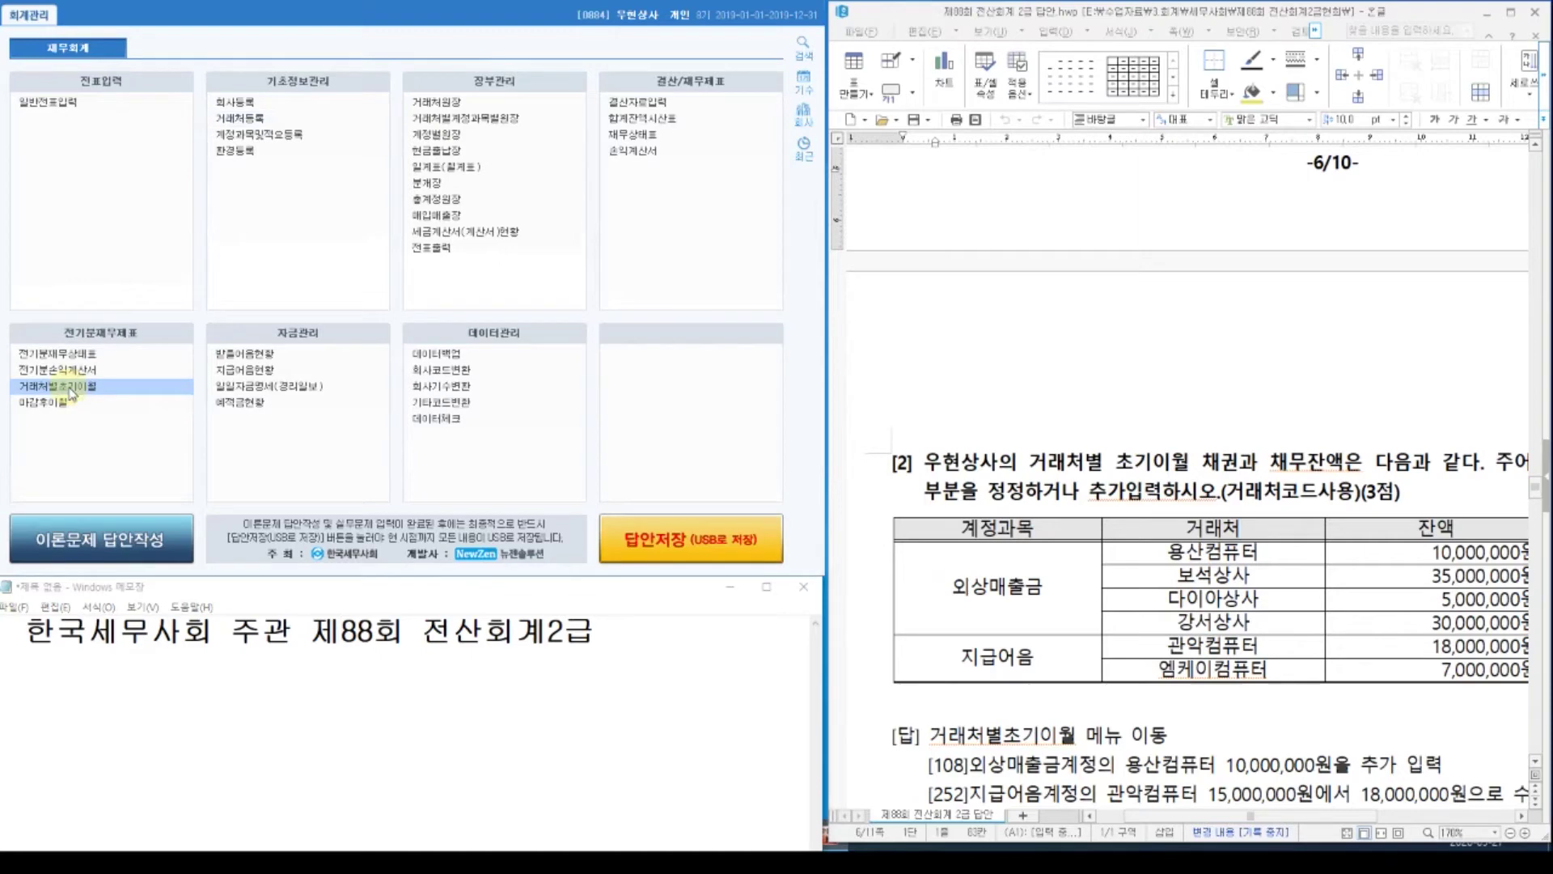
# Add 용산컴퓨터 with an opening balance of 10,000,000 to the 외상매출금 account.
pyautogui.click(205, 197)
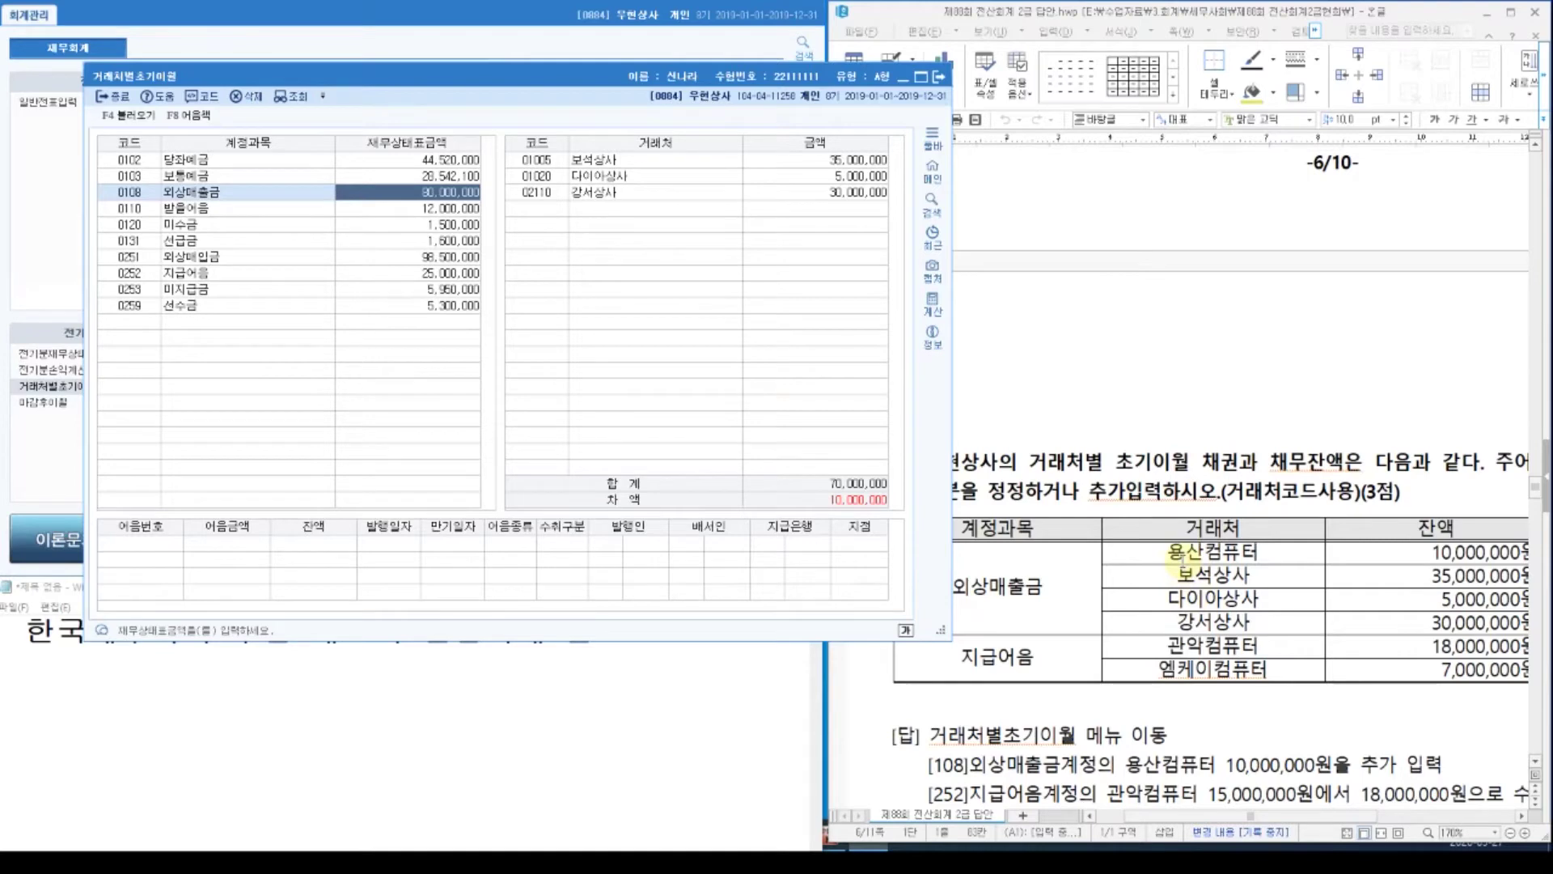
pyautogui.click(526, 208)
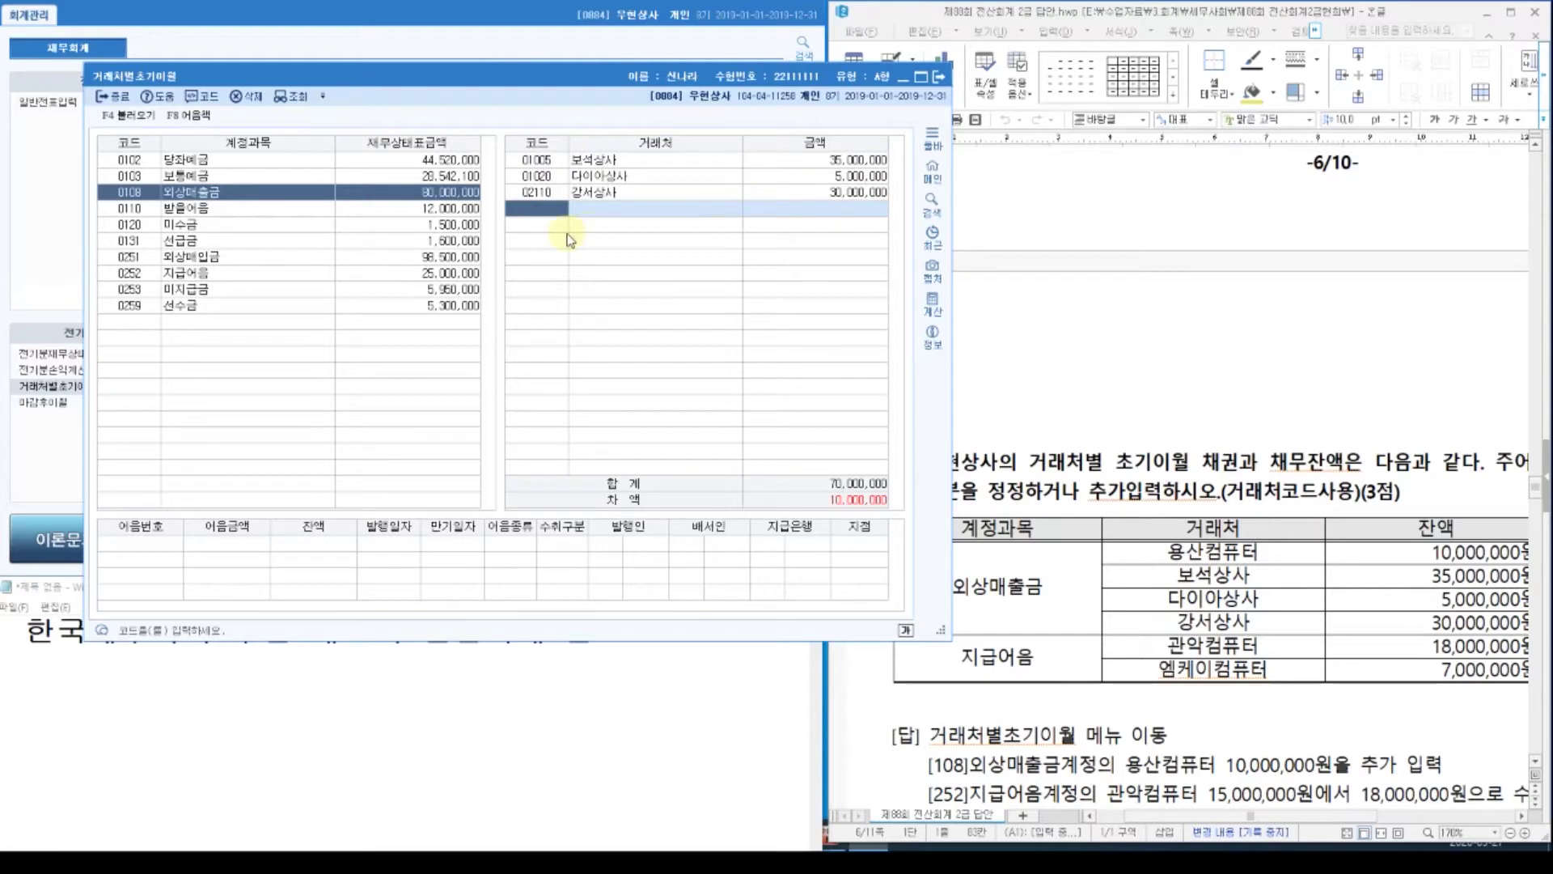
pyautogui.click(525, 211)
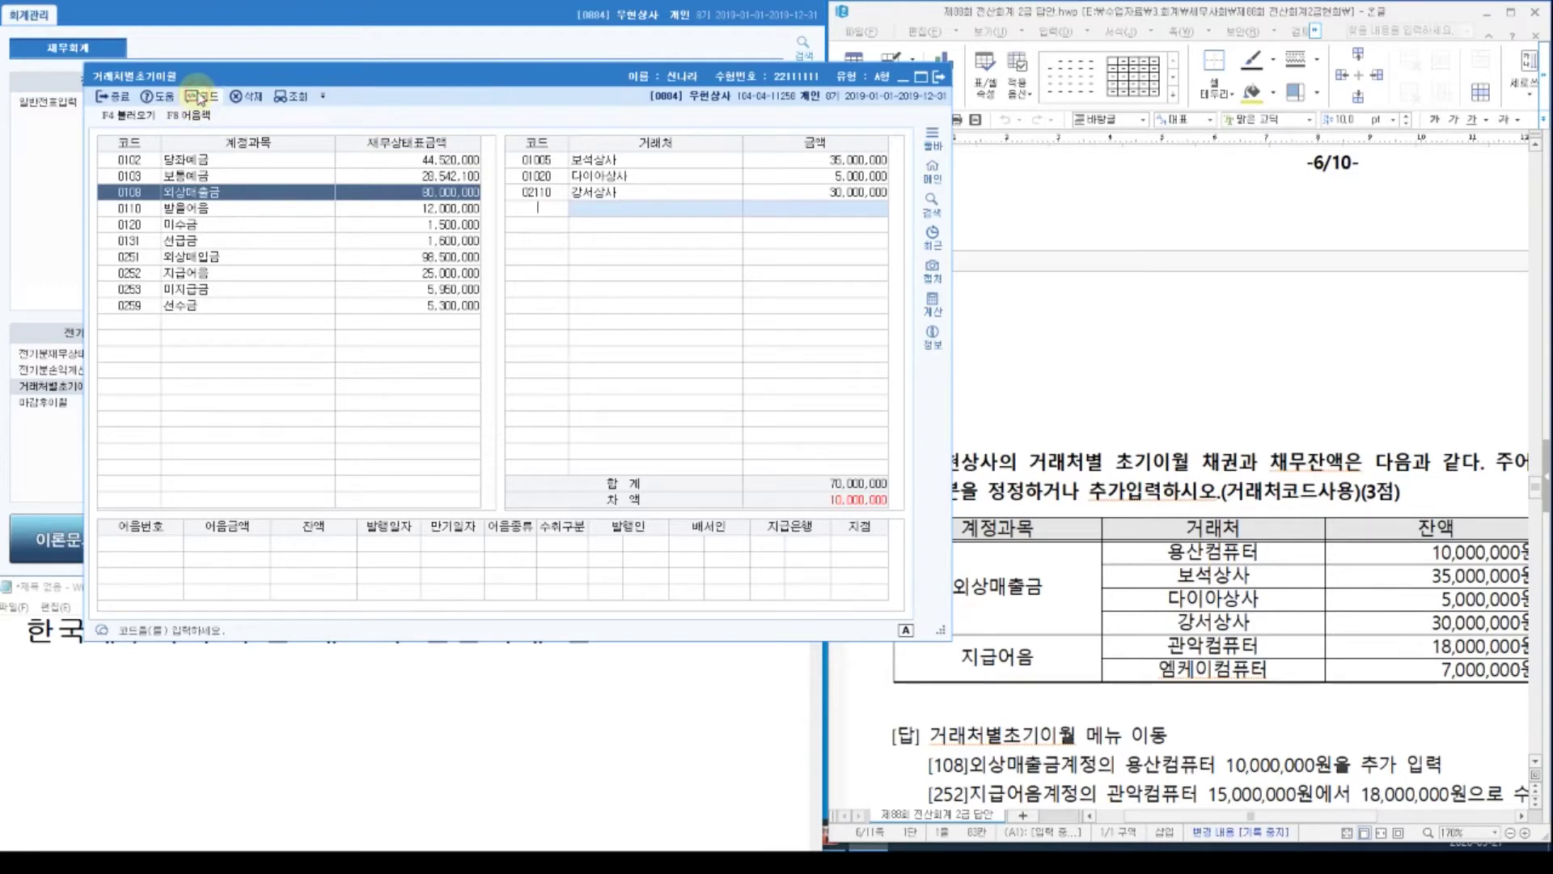
pyautogui.press('F2')
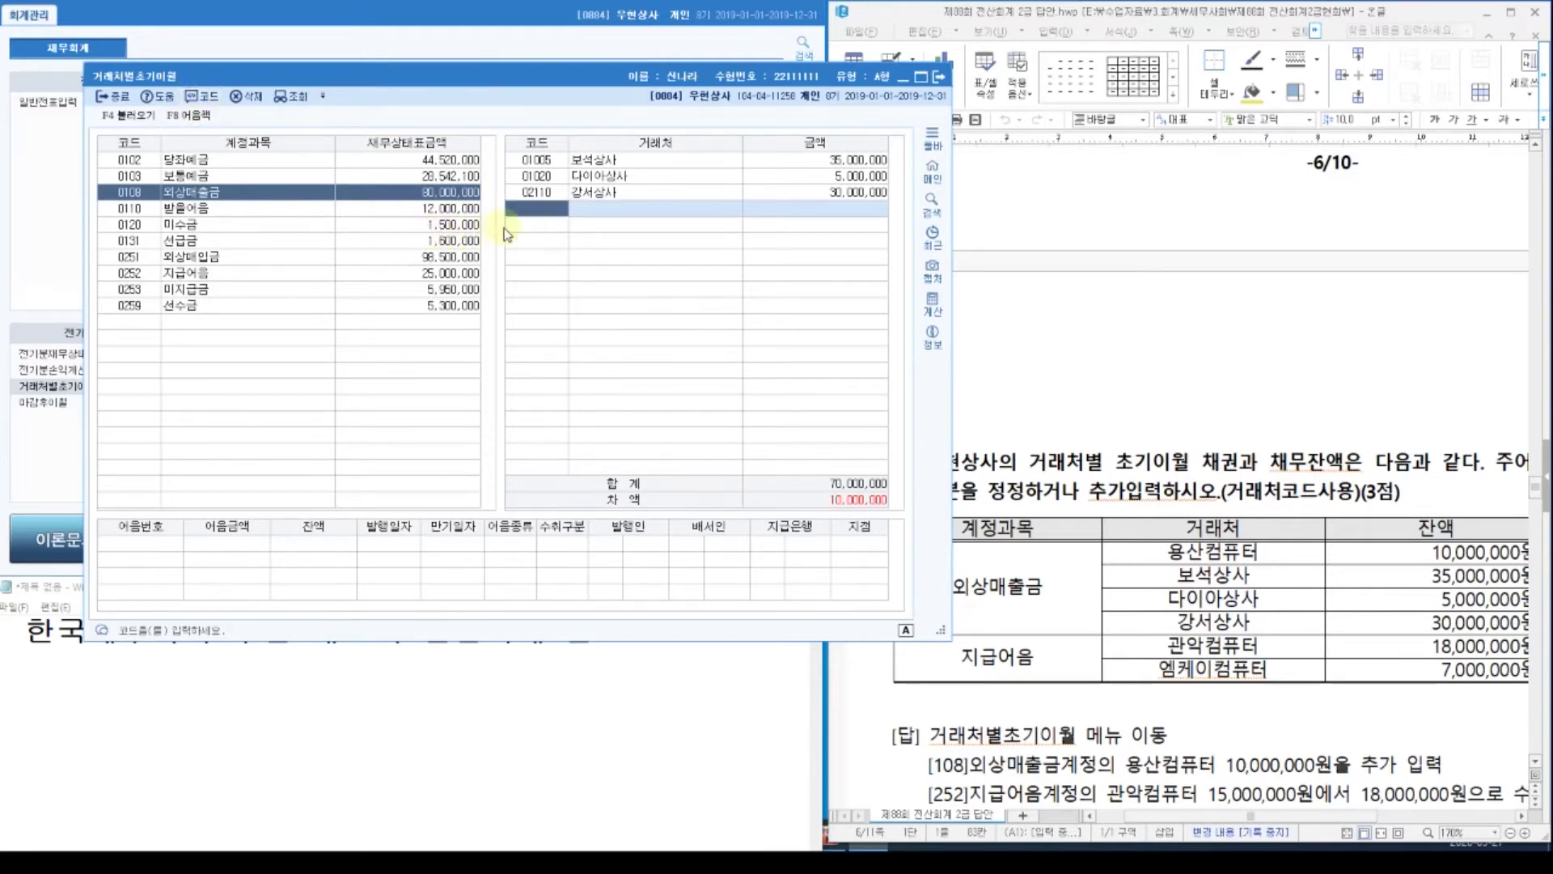
pyautogui.click(202, 96)
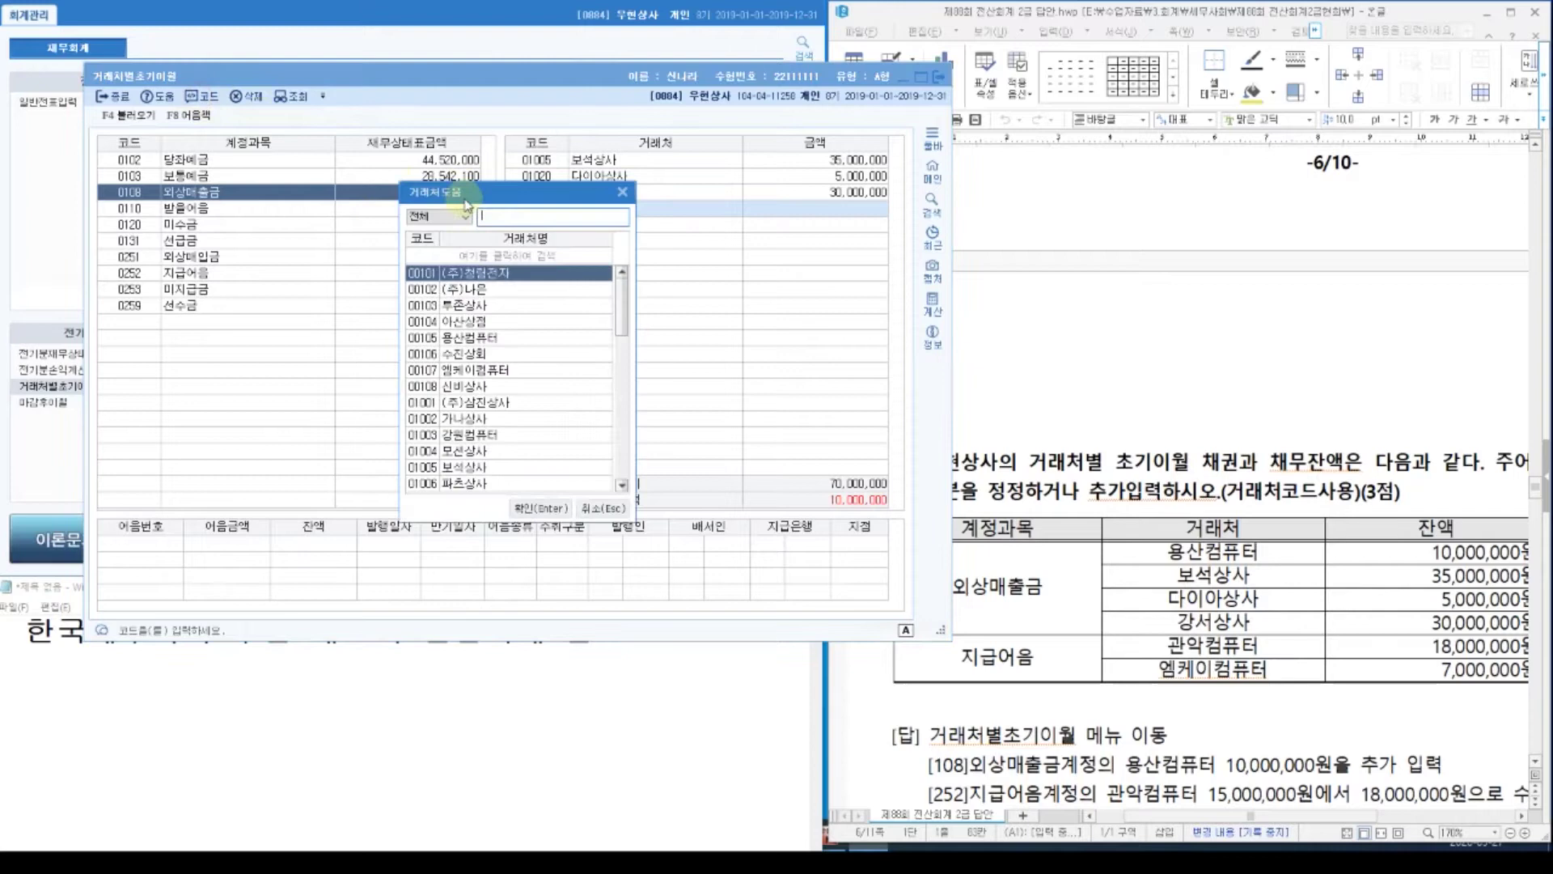
pyautogui.moveTo(466, 203); pyautogui.dragTo(463, 274)
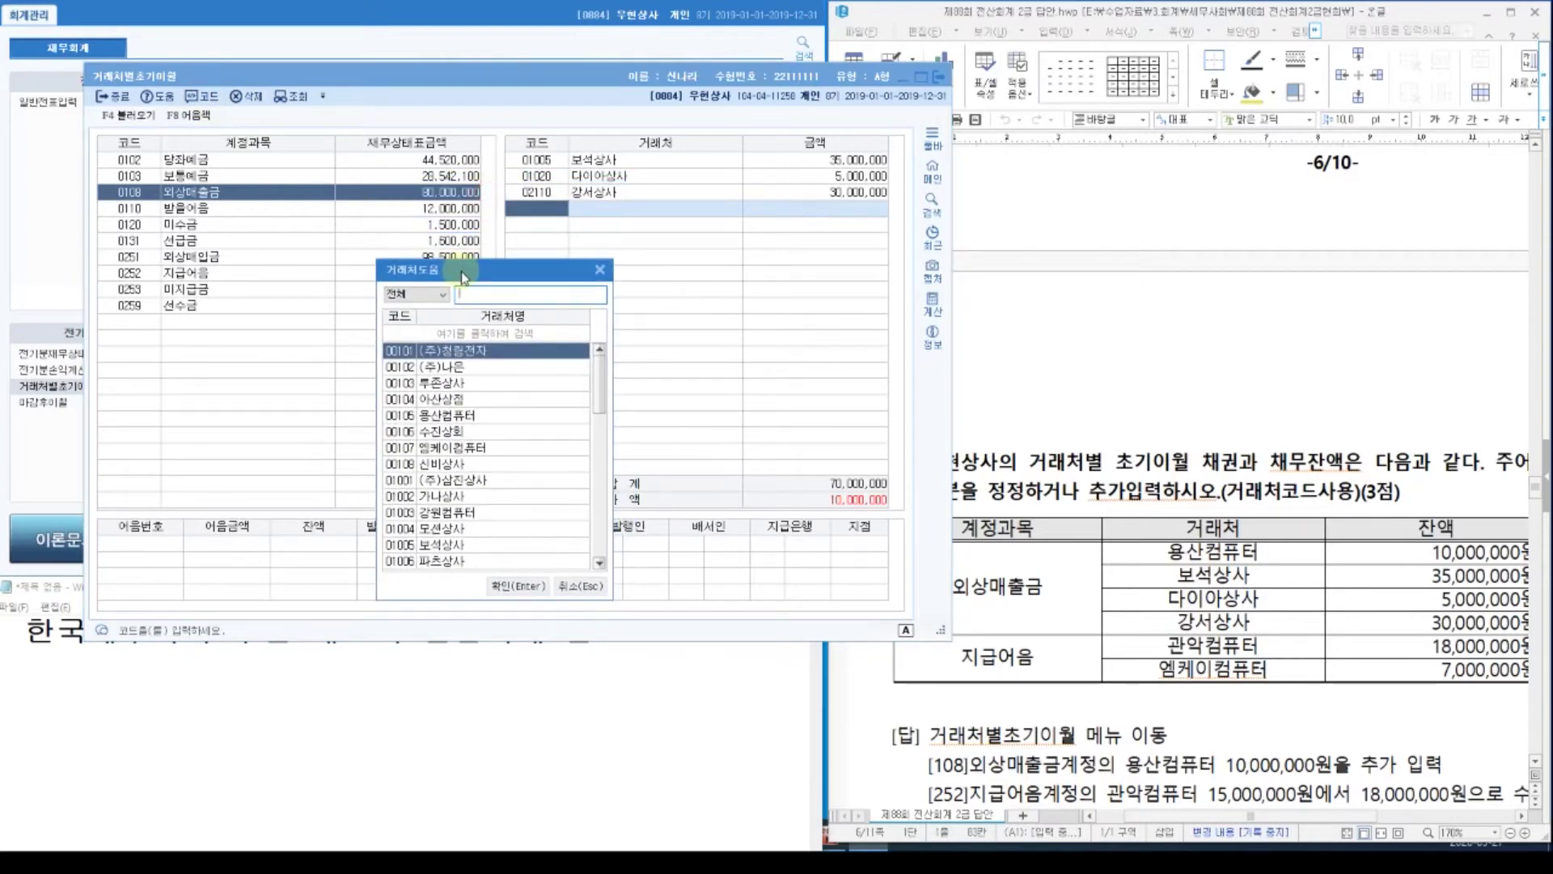
pyautogui.write('용ㅅ')
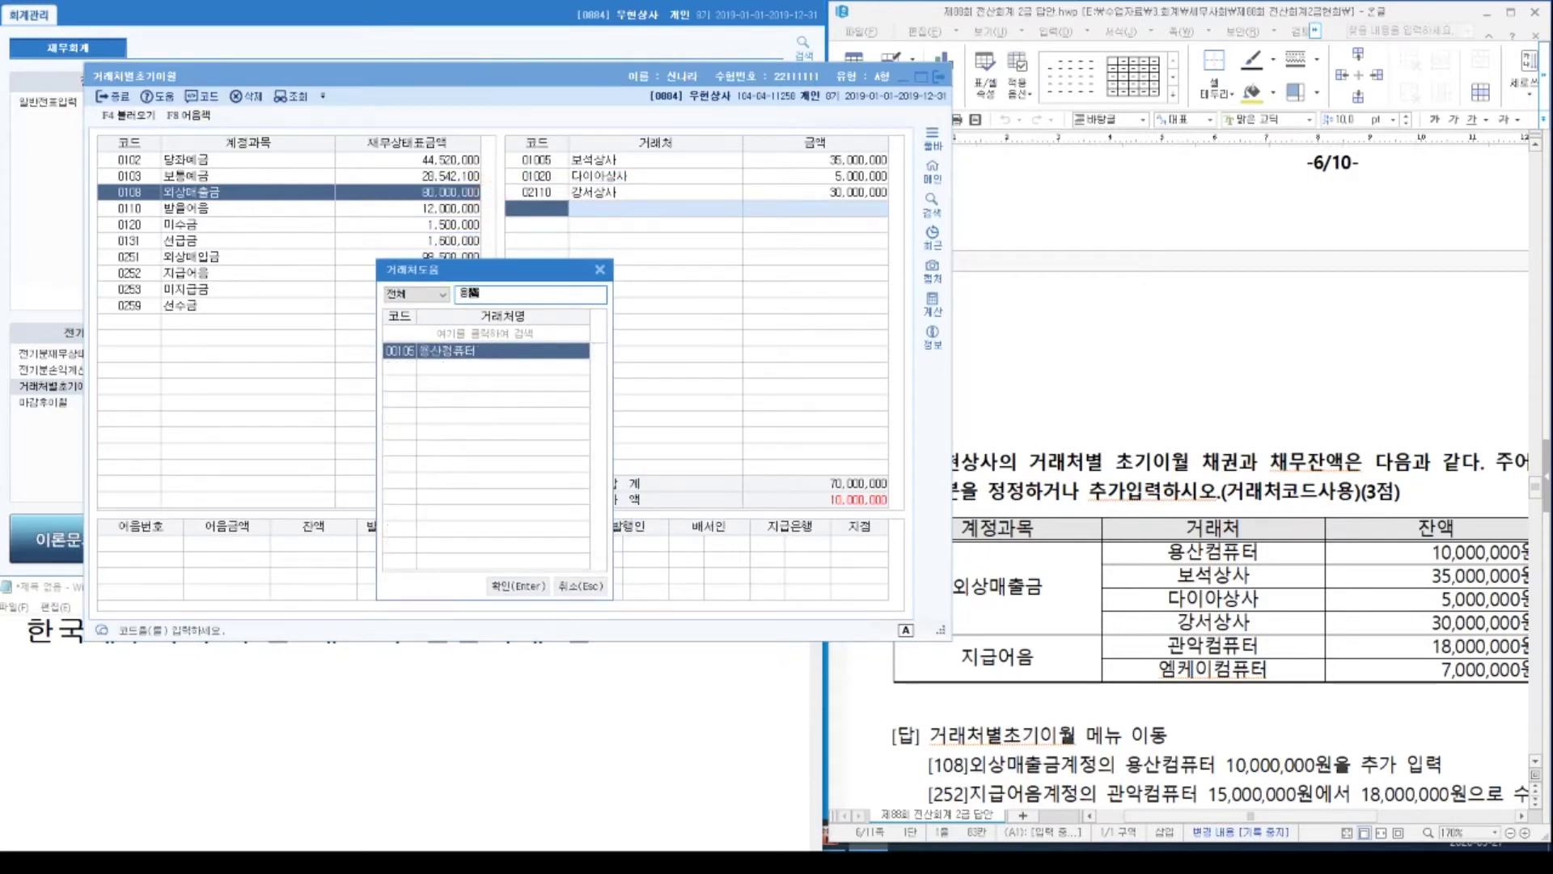
pyautogui.press('Return')
pyautogui.write('10000000')
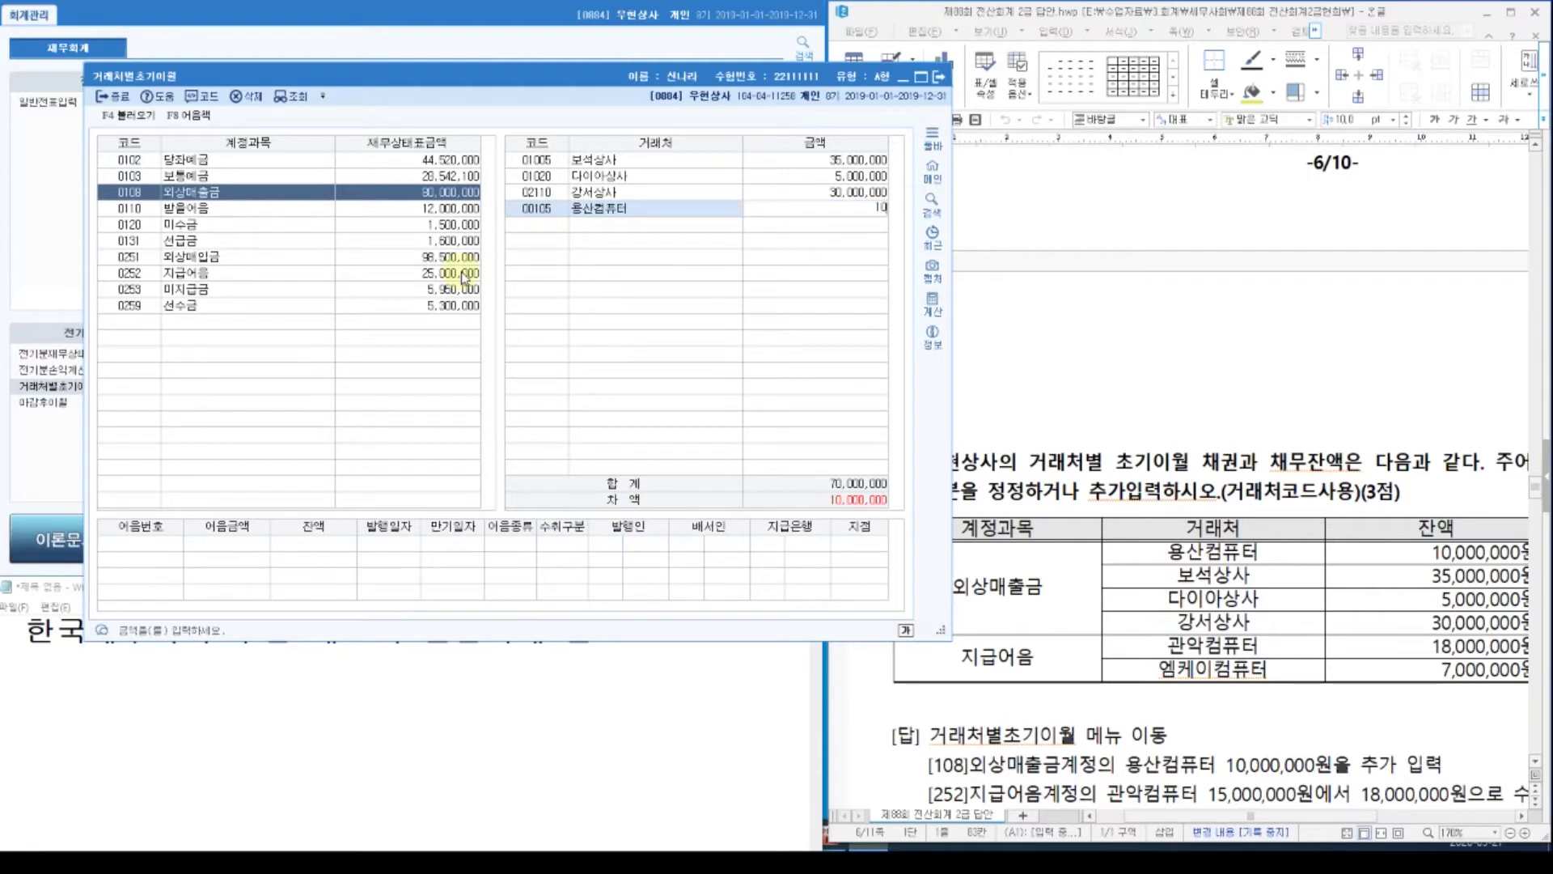
pyautogui.press('Return')
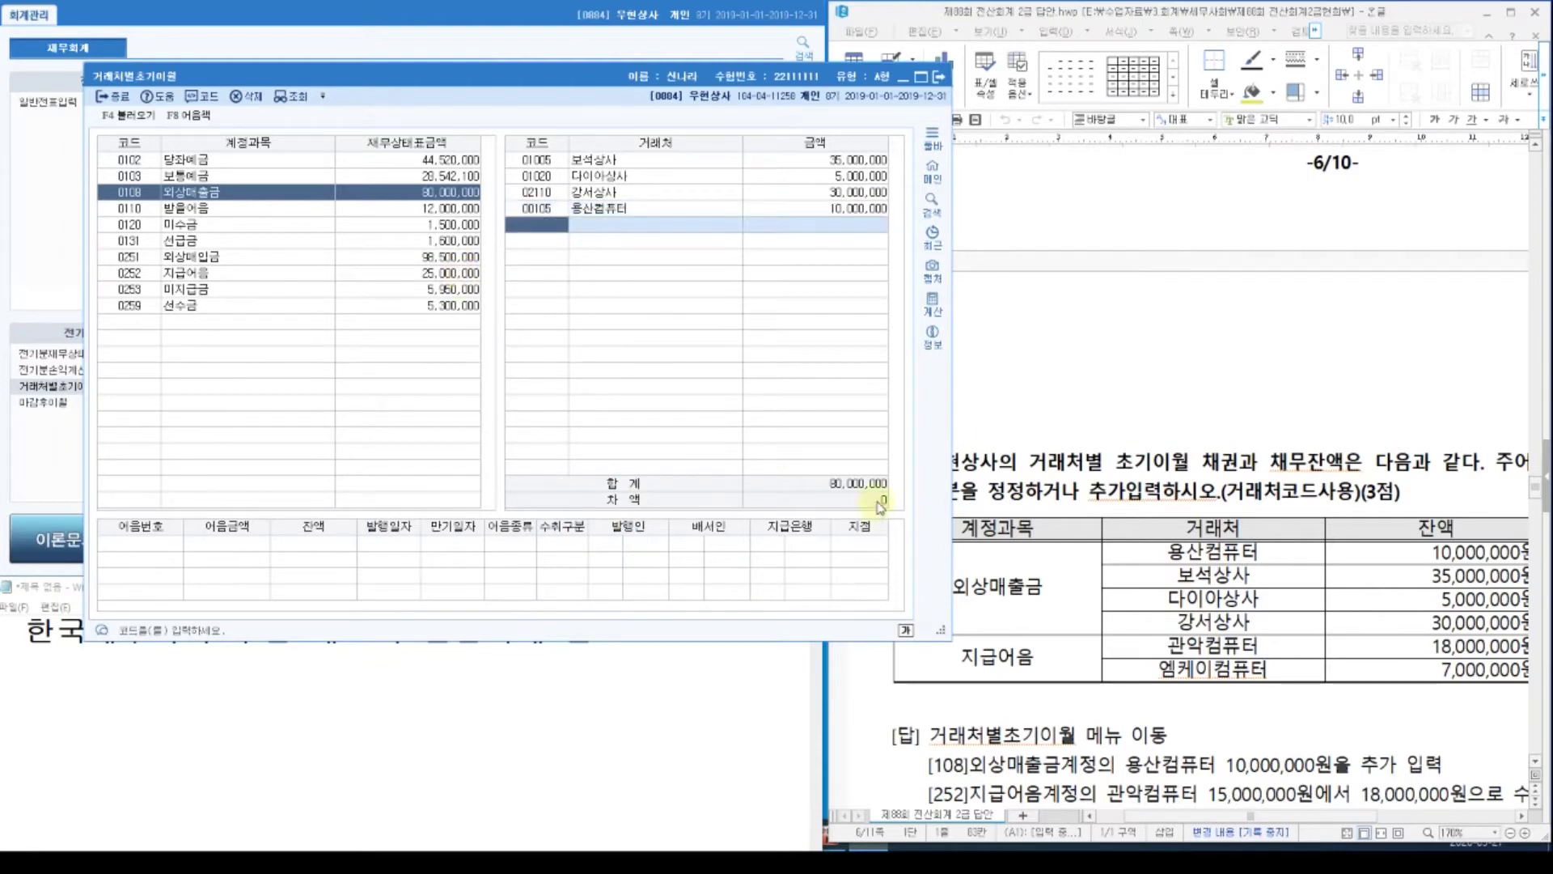
# Set the 관악컴퓨터 opening balance under 지급어음 to 18,000,000 and close 거래처별초기이월.
pyautogui.click(177, 275)
pyautogui.click(553, 193)
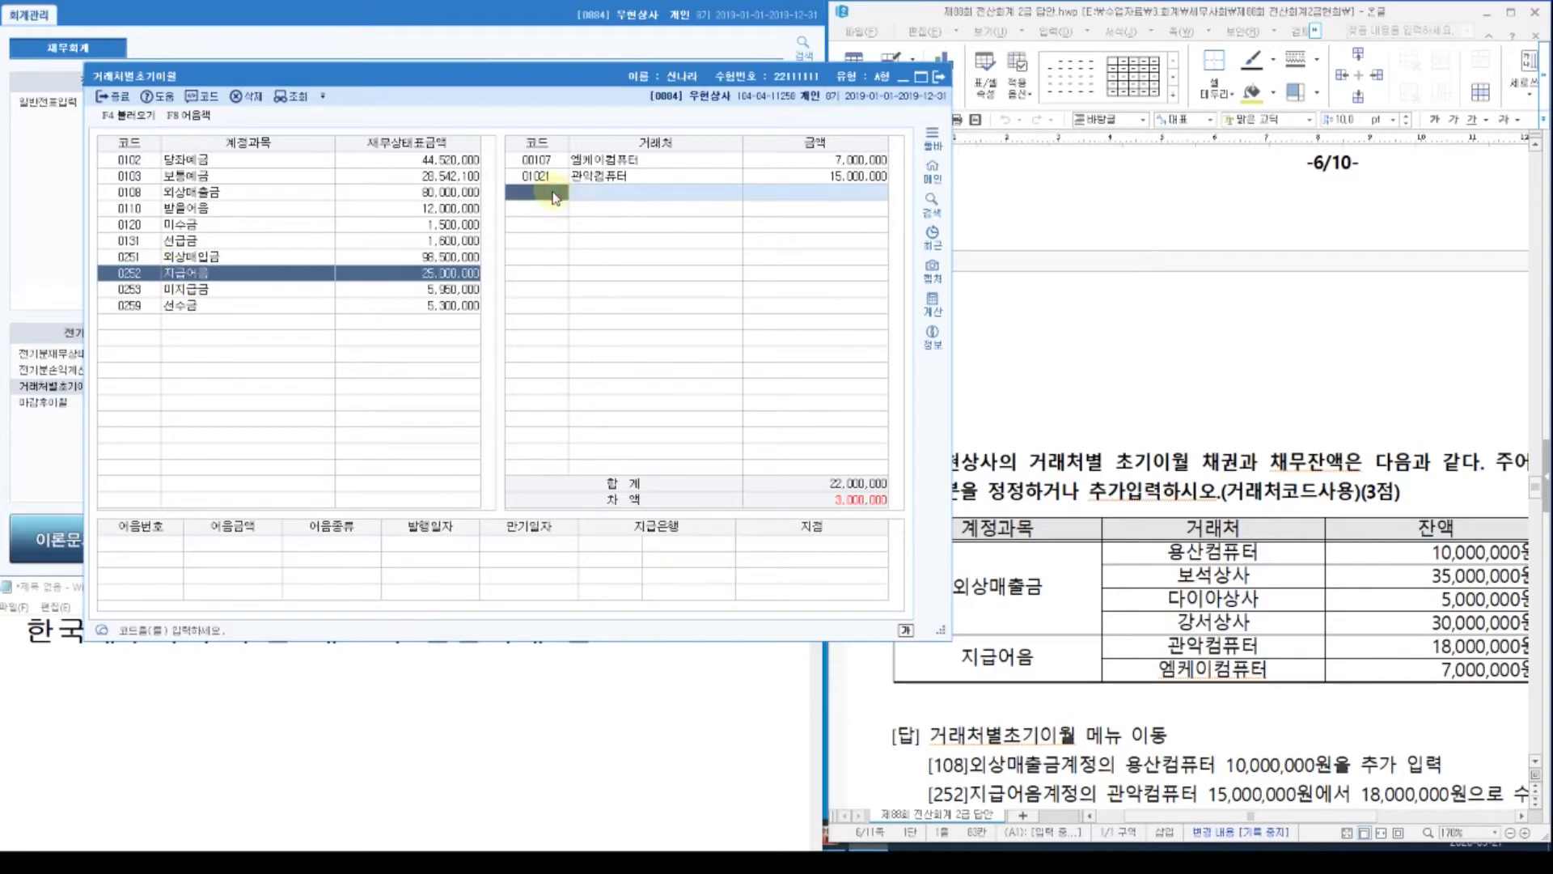
pyautogui.click(696, 178)
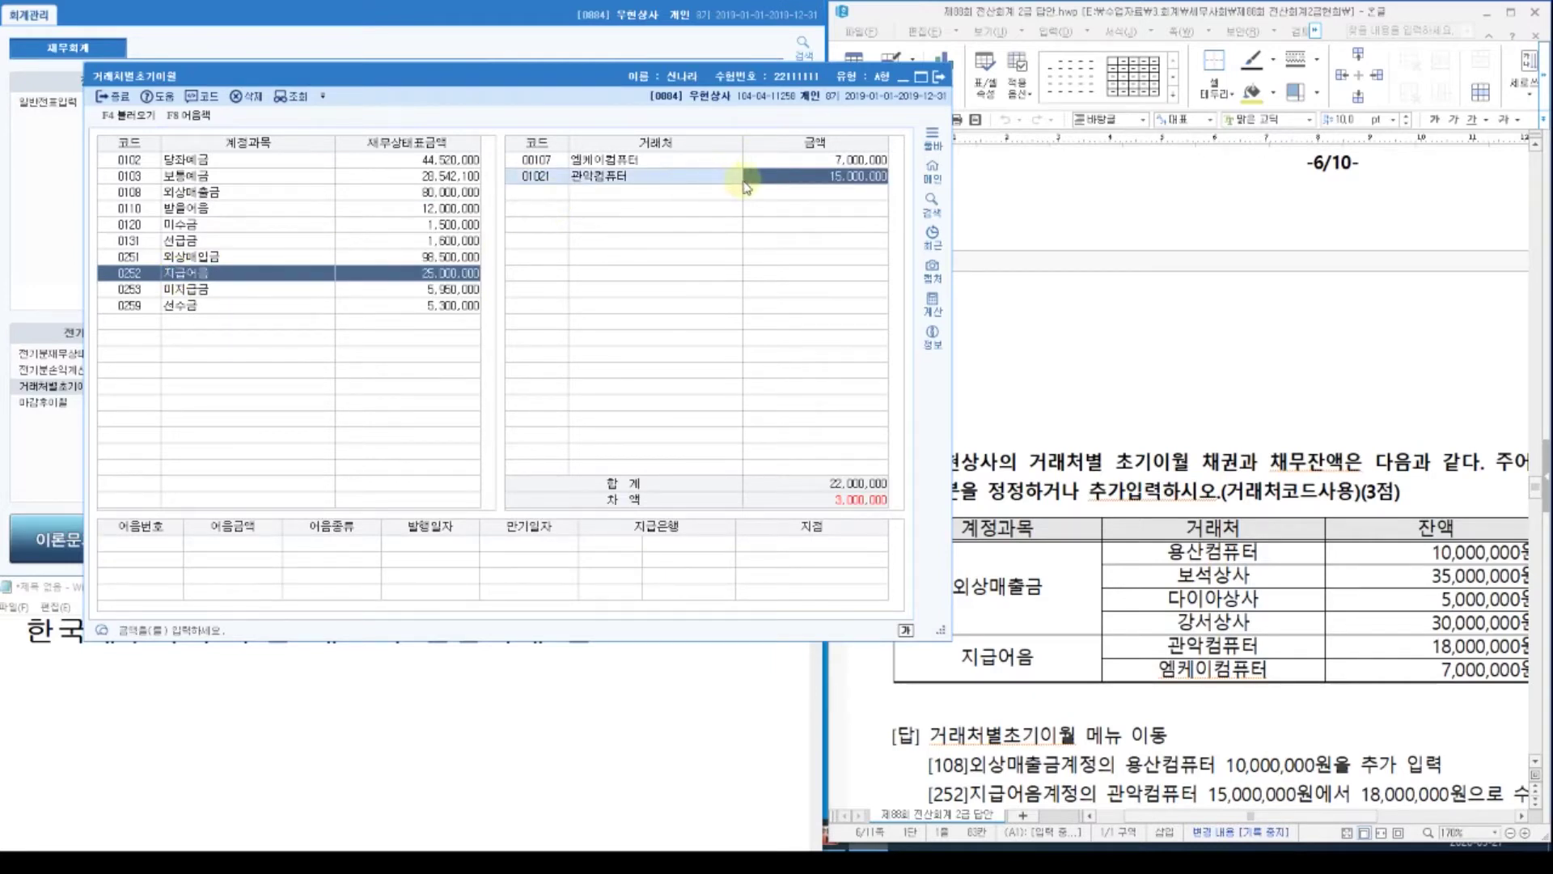
pyautogui.write('18000000')
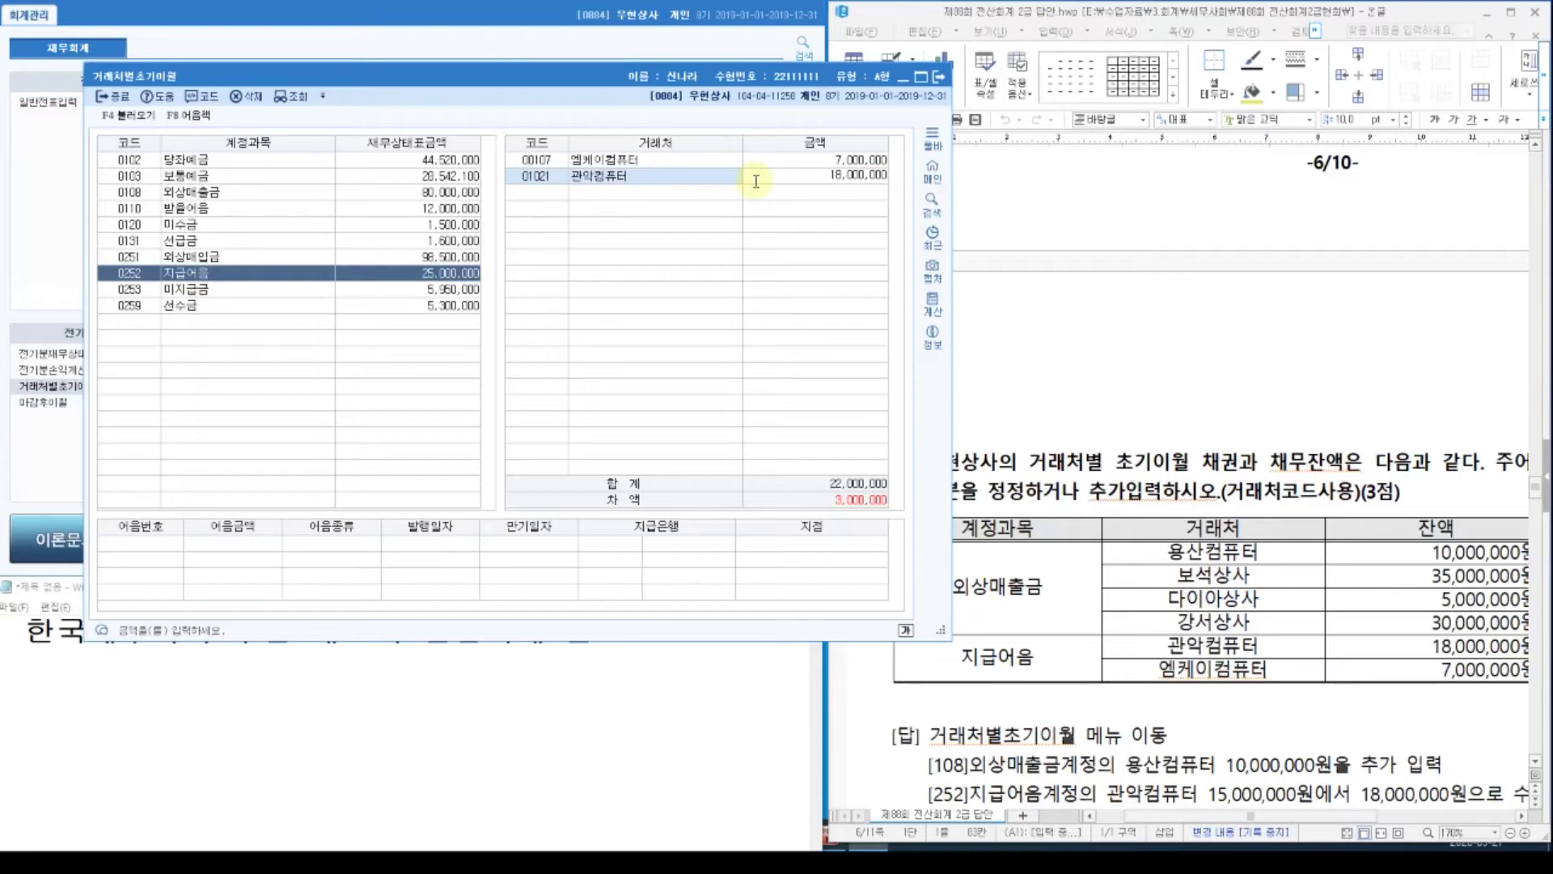
pyautogui.press('Return')
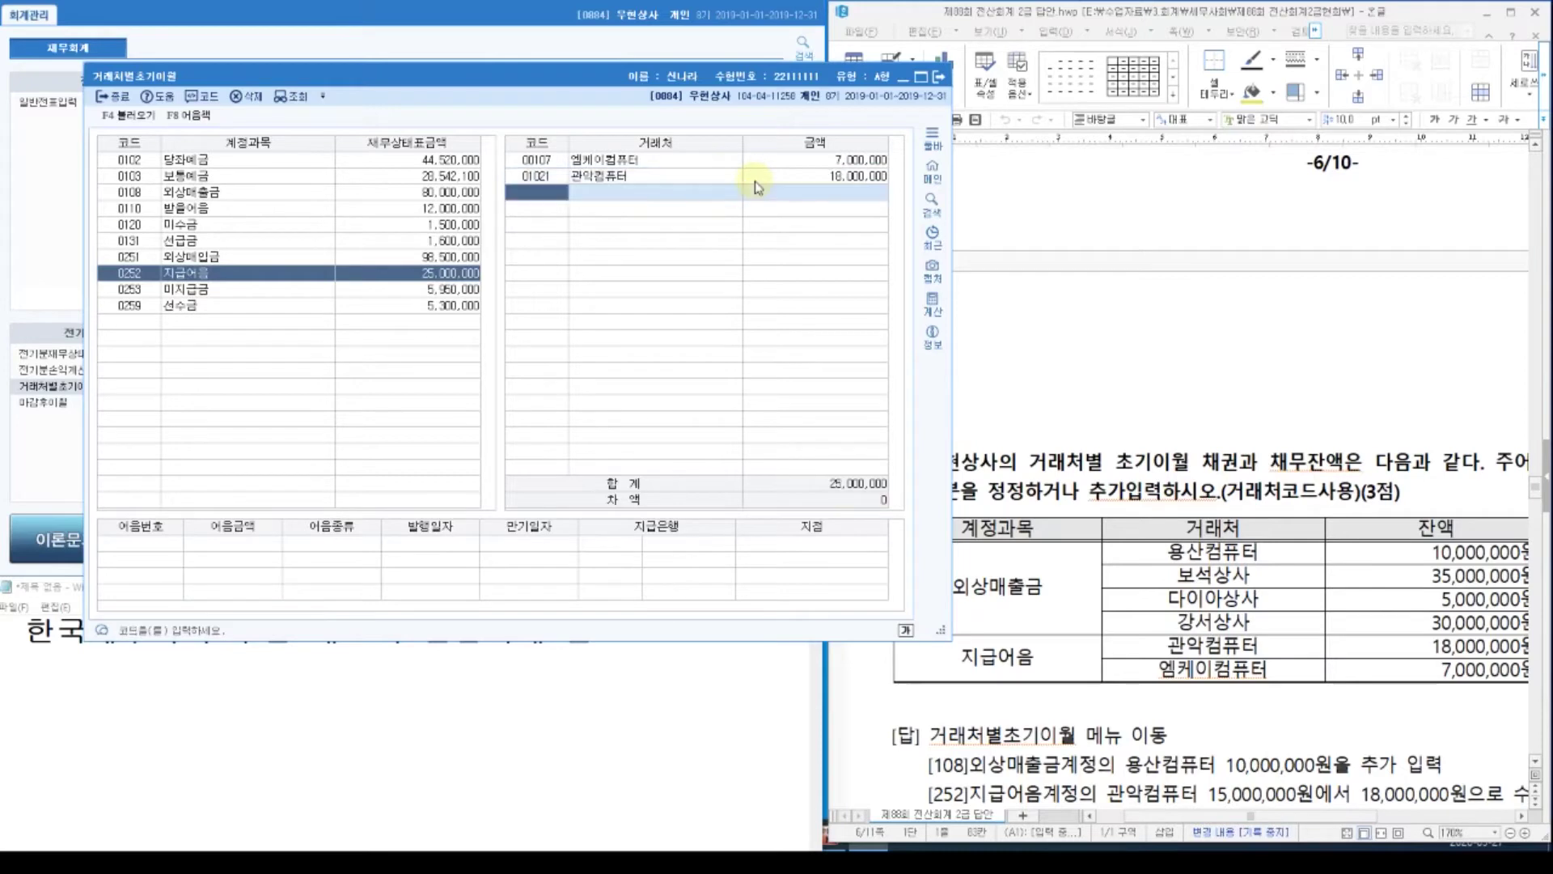
pyautogui.click(809, 160)
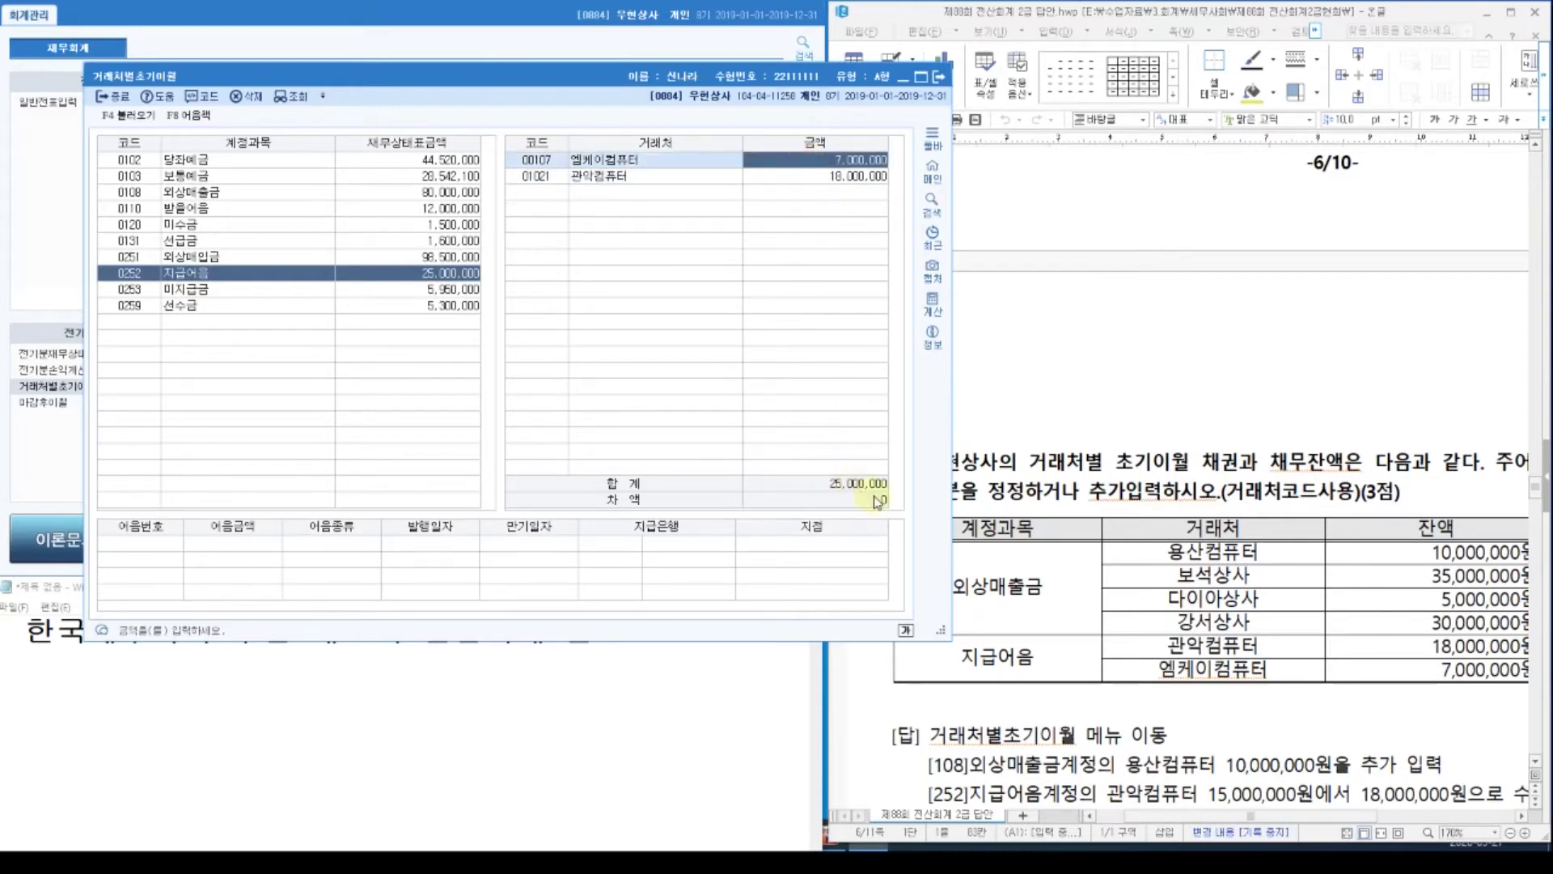
pyautogui.press('ctrl')
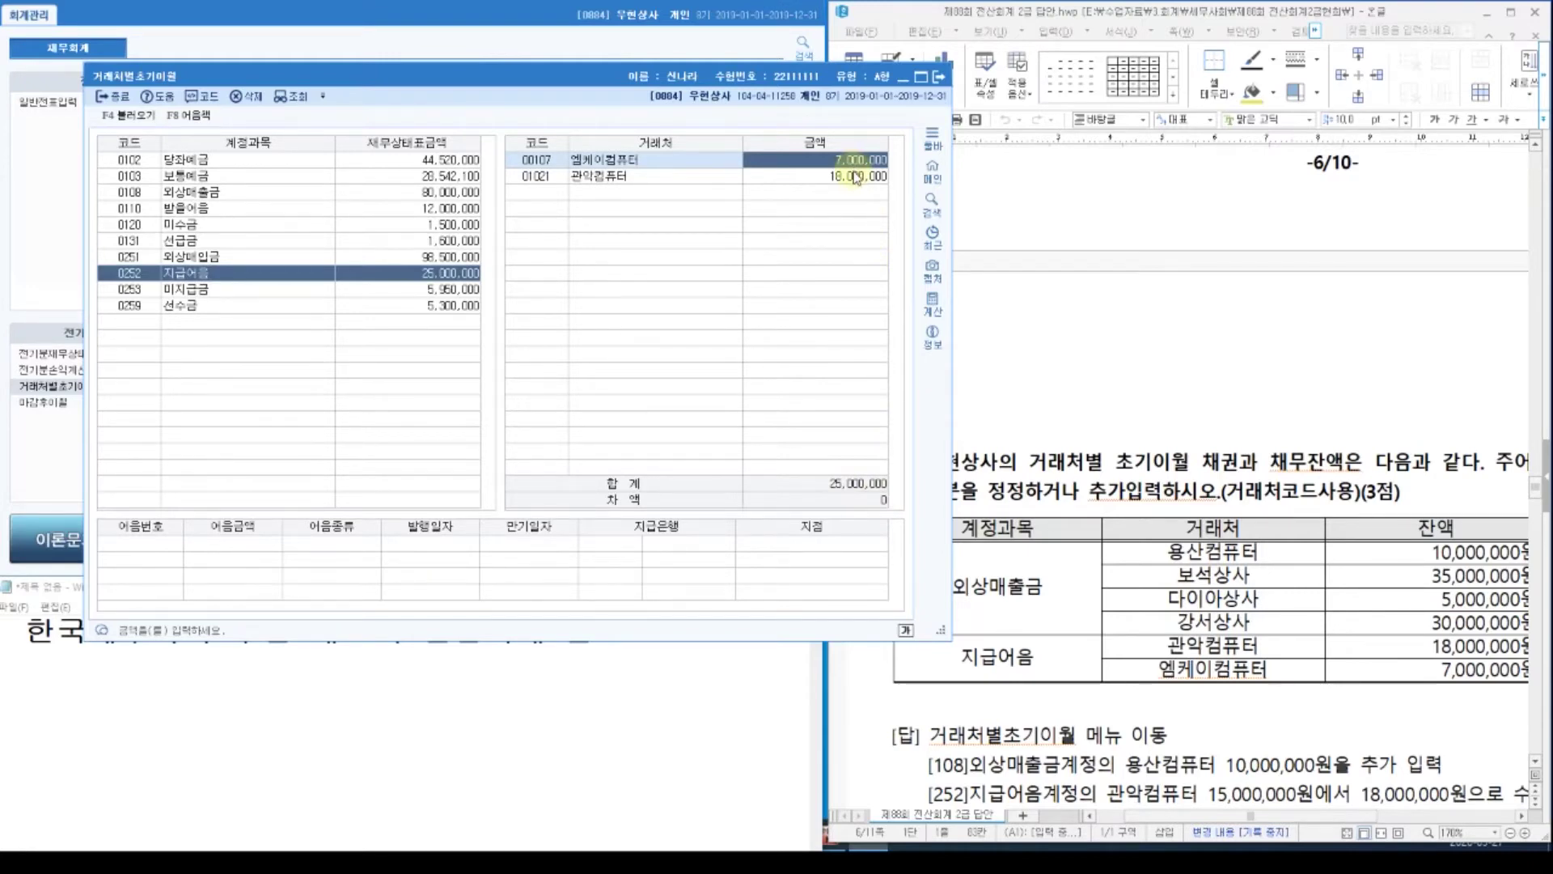
pyautogui.click(118, 97)
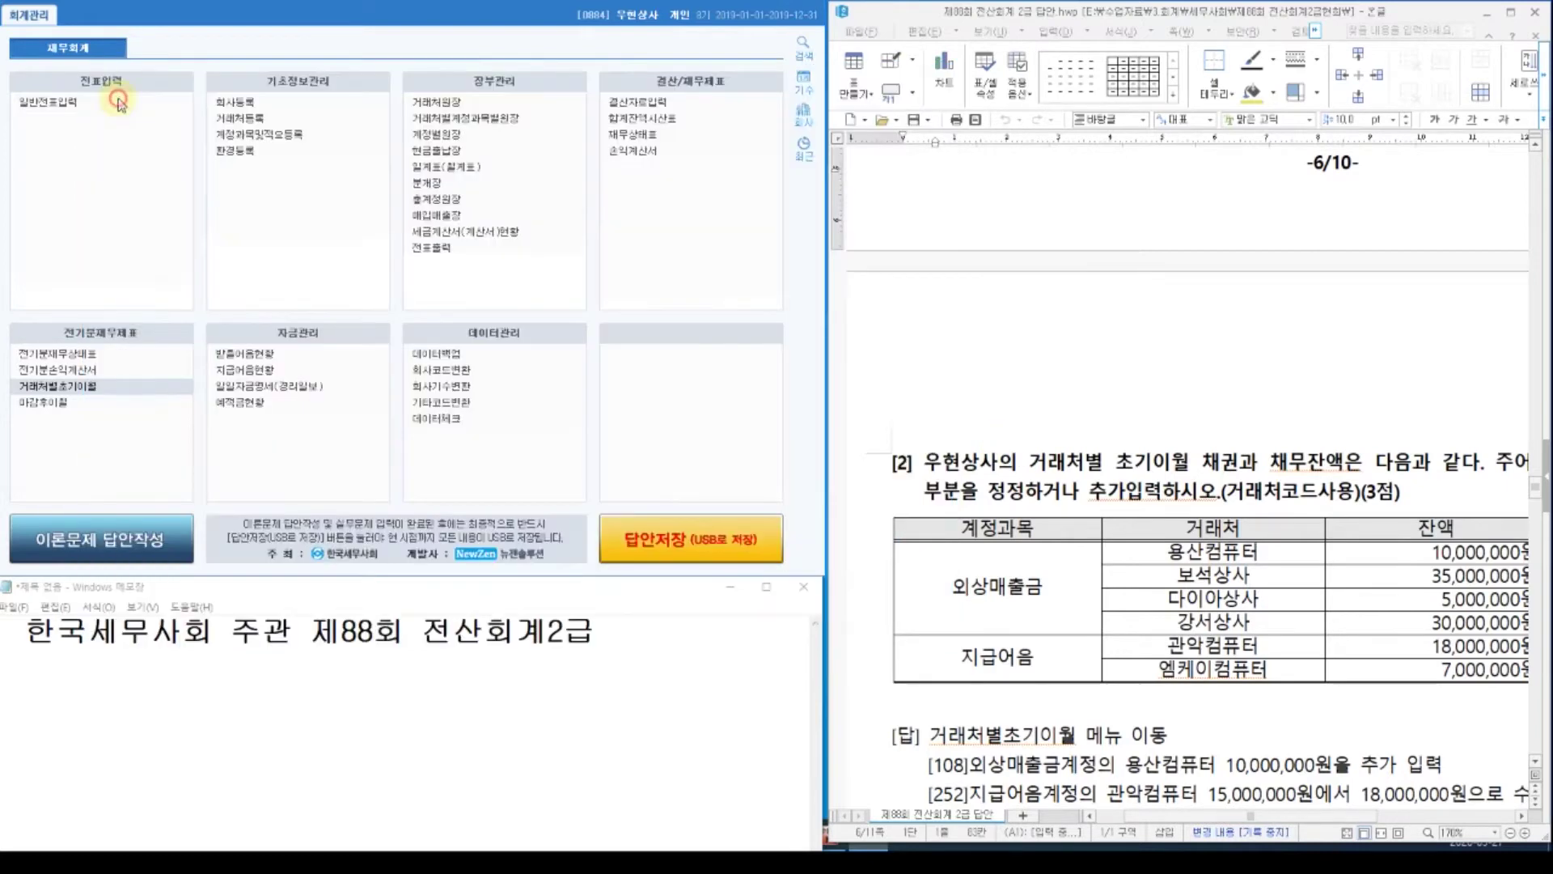
# For 문제4 [1], start the 8/16 journal entry in Notepad with 받을어음 400,000 on the credit side.
pyautogui.scroll(-6, 1057, 388)
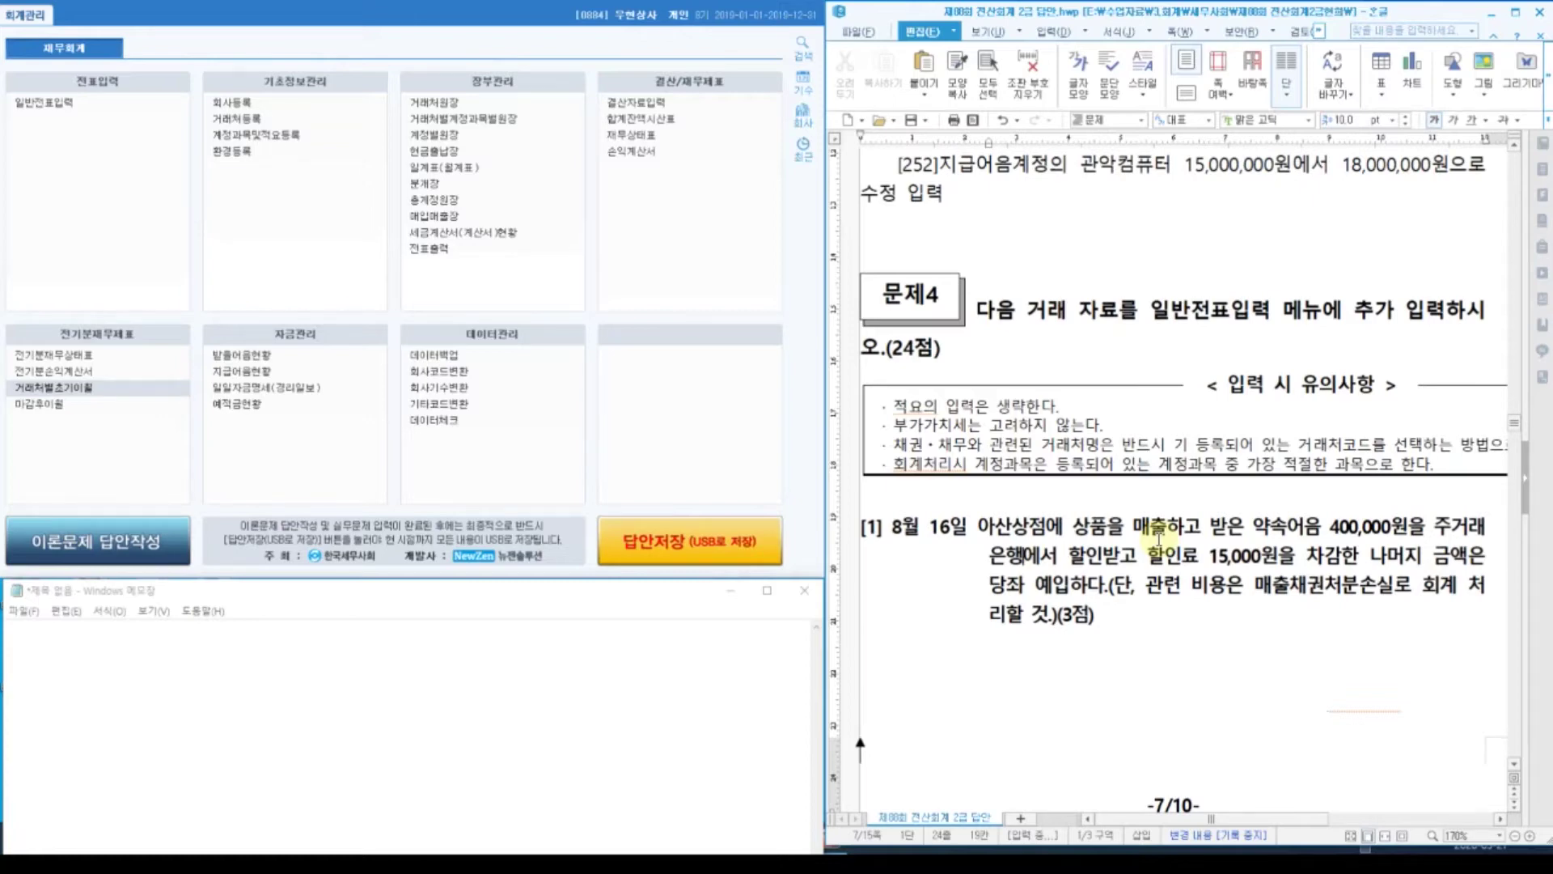
pyautogui.click(204, 640)
pyautogui.write('8/16')
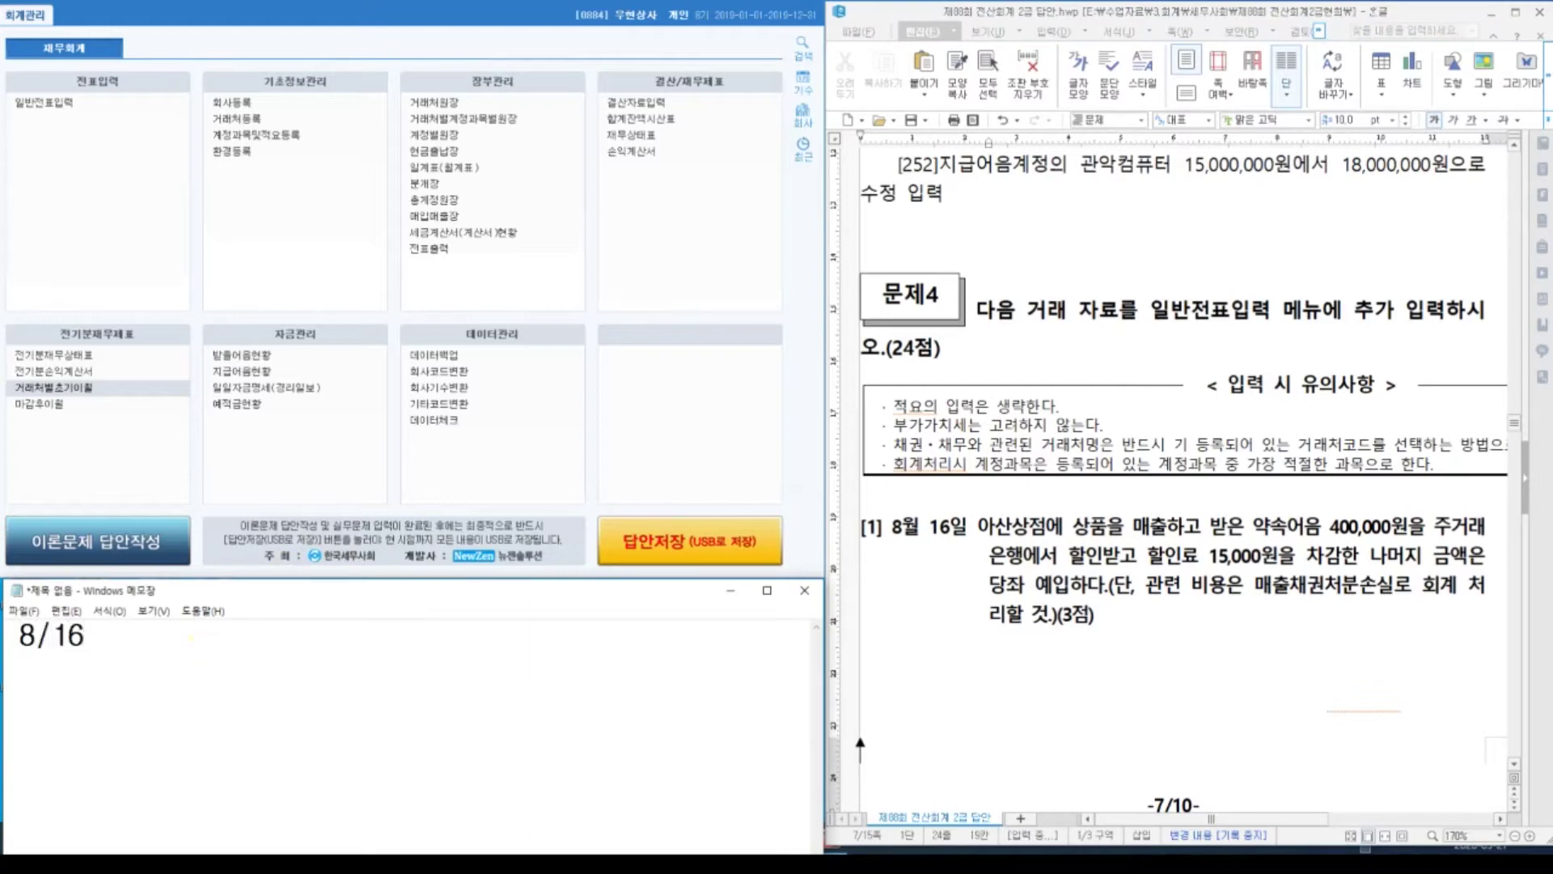
pyautogui.write('    /')
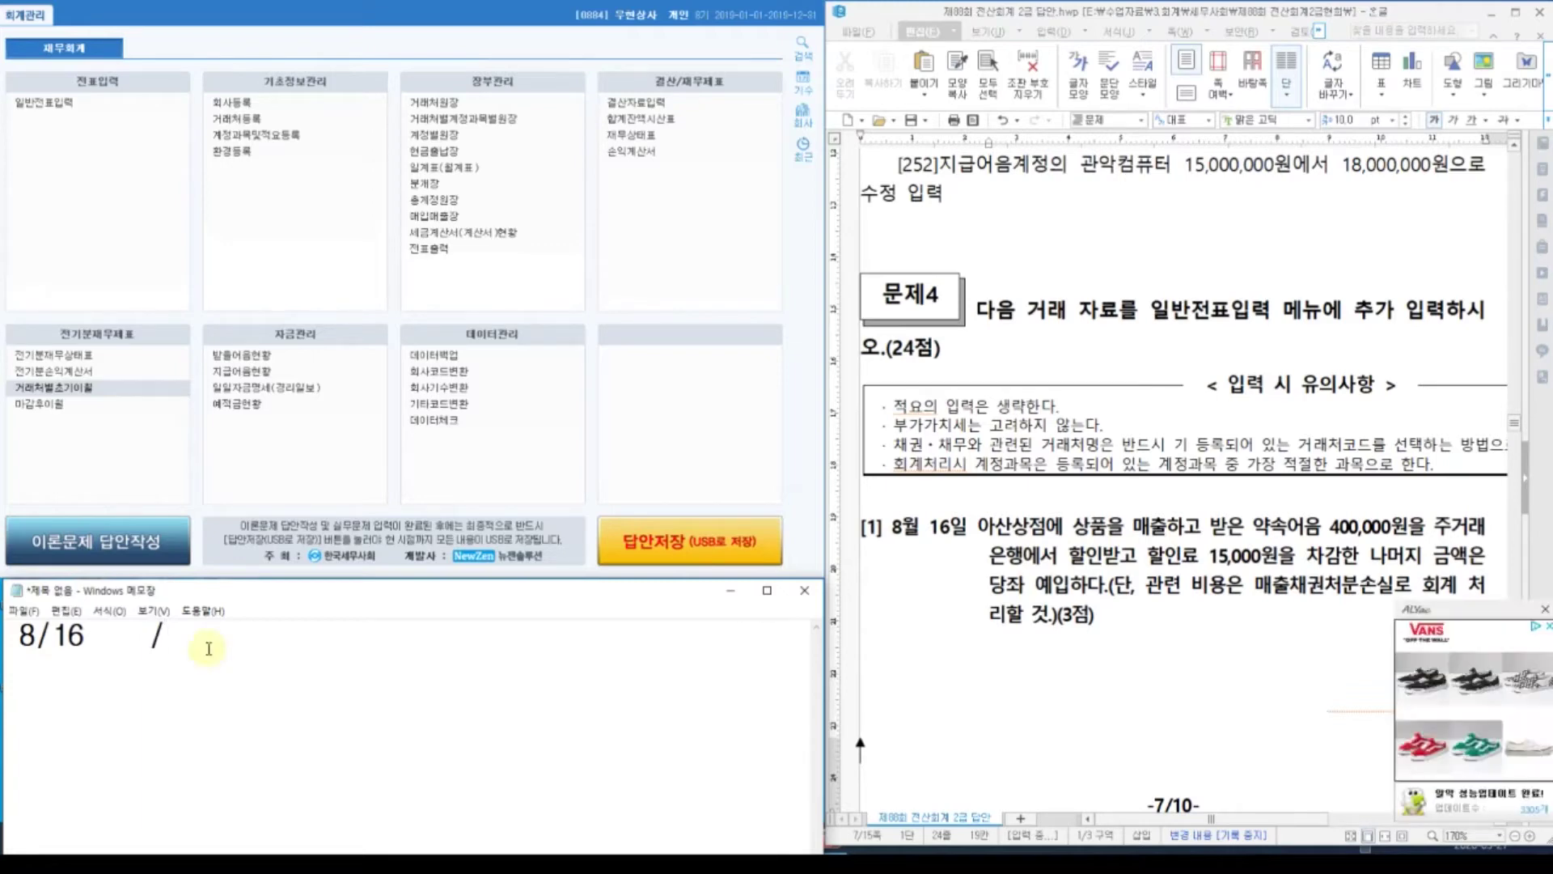
pyautogui.click(1544, 608)
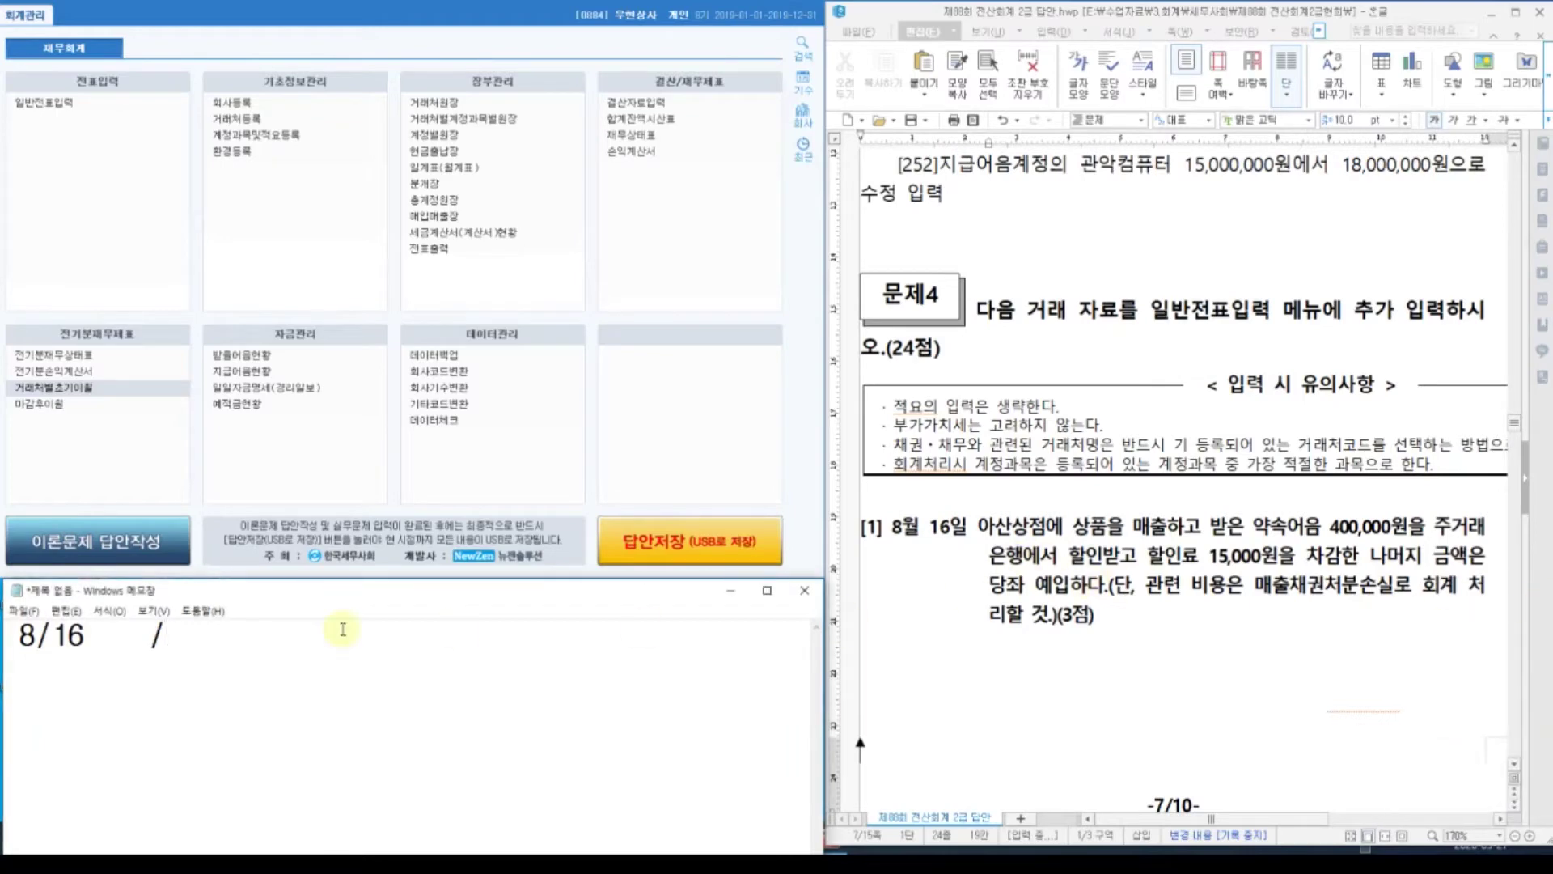
pyautogui.write('ㅏ')
pyautogui.write('받을어음')
pyautogui.write(' 400.0')
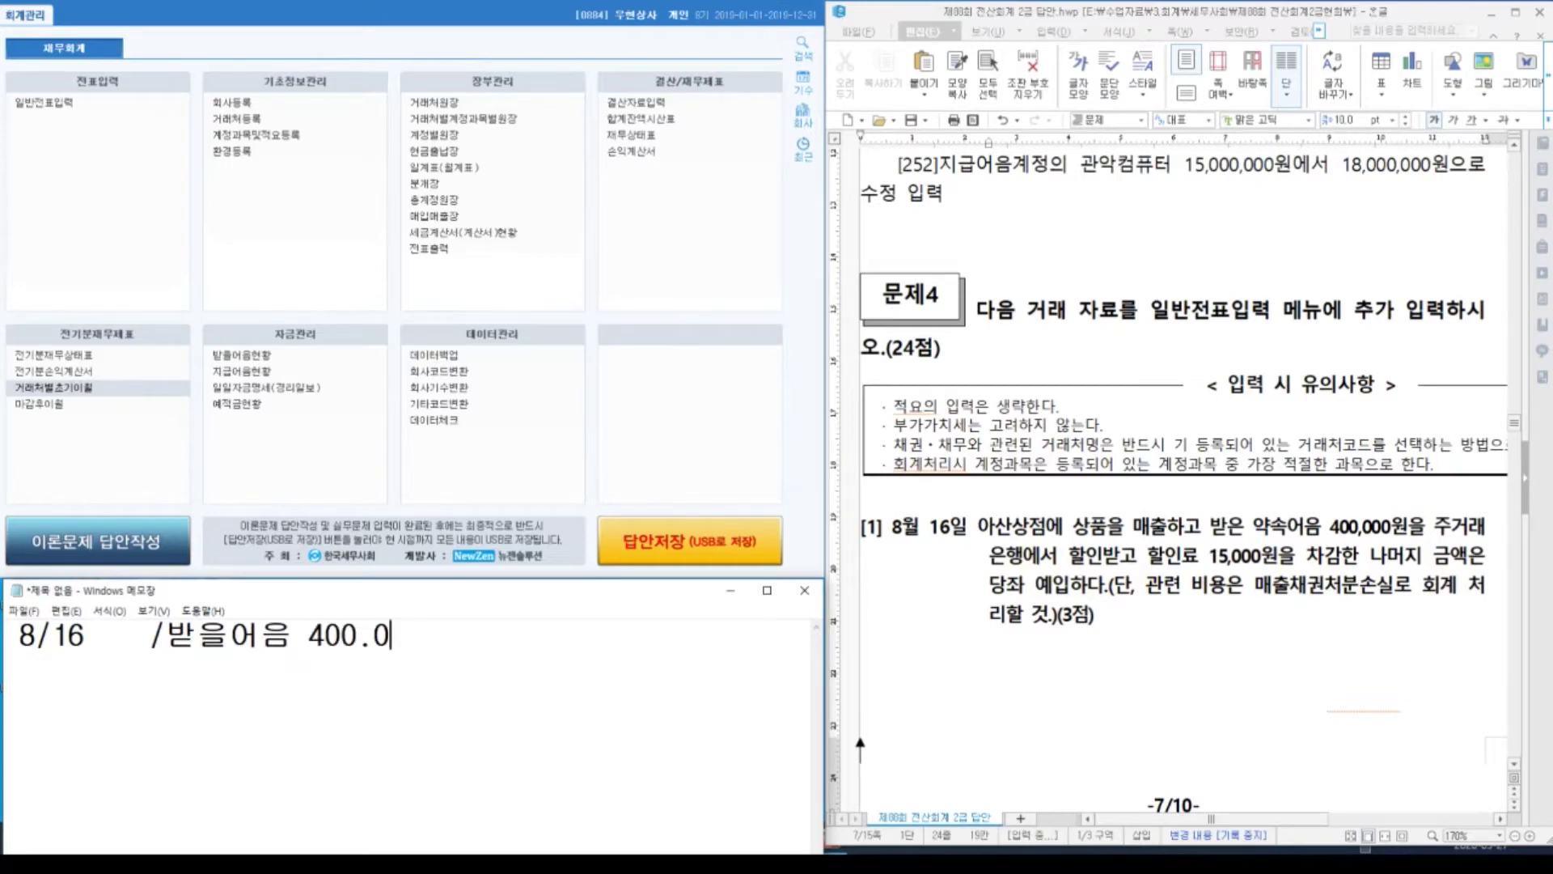
pyautogui.press('BackSpace')
pyautogui.press('BackSpace')
pyautogui.write(',000')
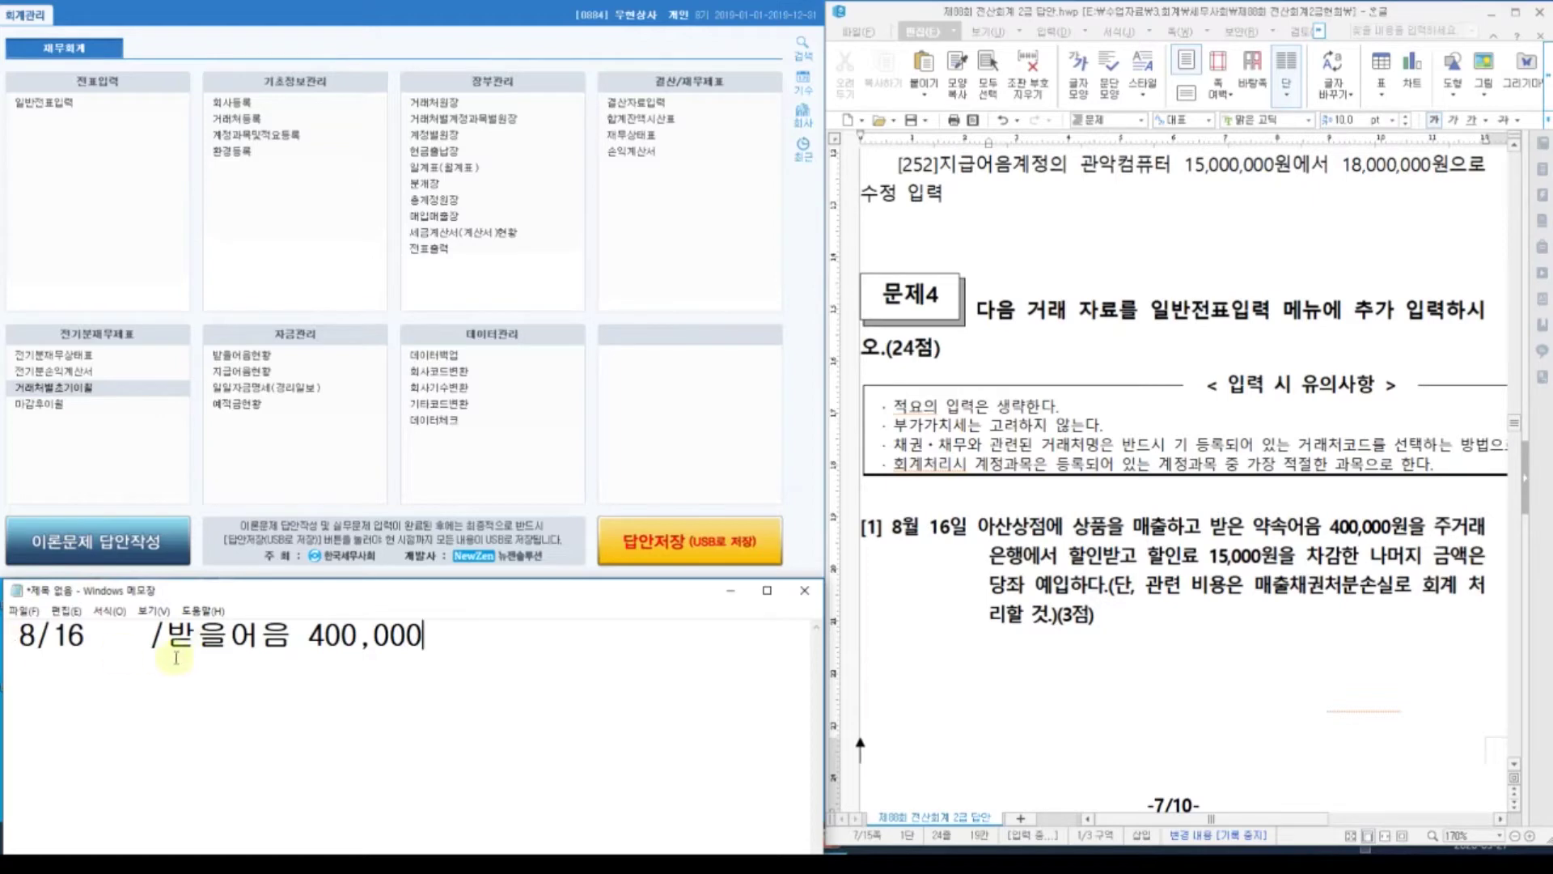
# Write 매출채권처분손실 15,000 on the debit side of the 8/16 entry in the memo.
pyautogui.click(97, 630)
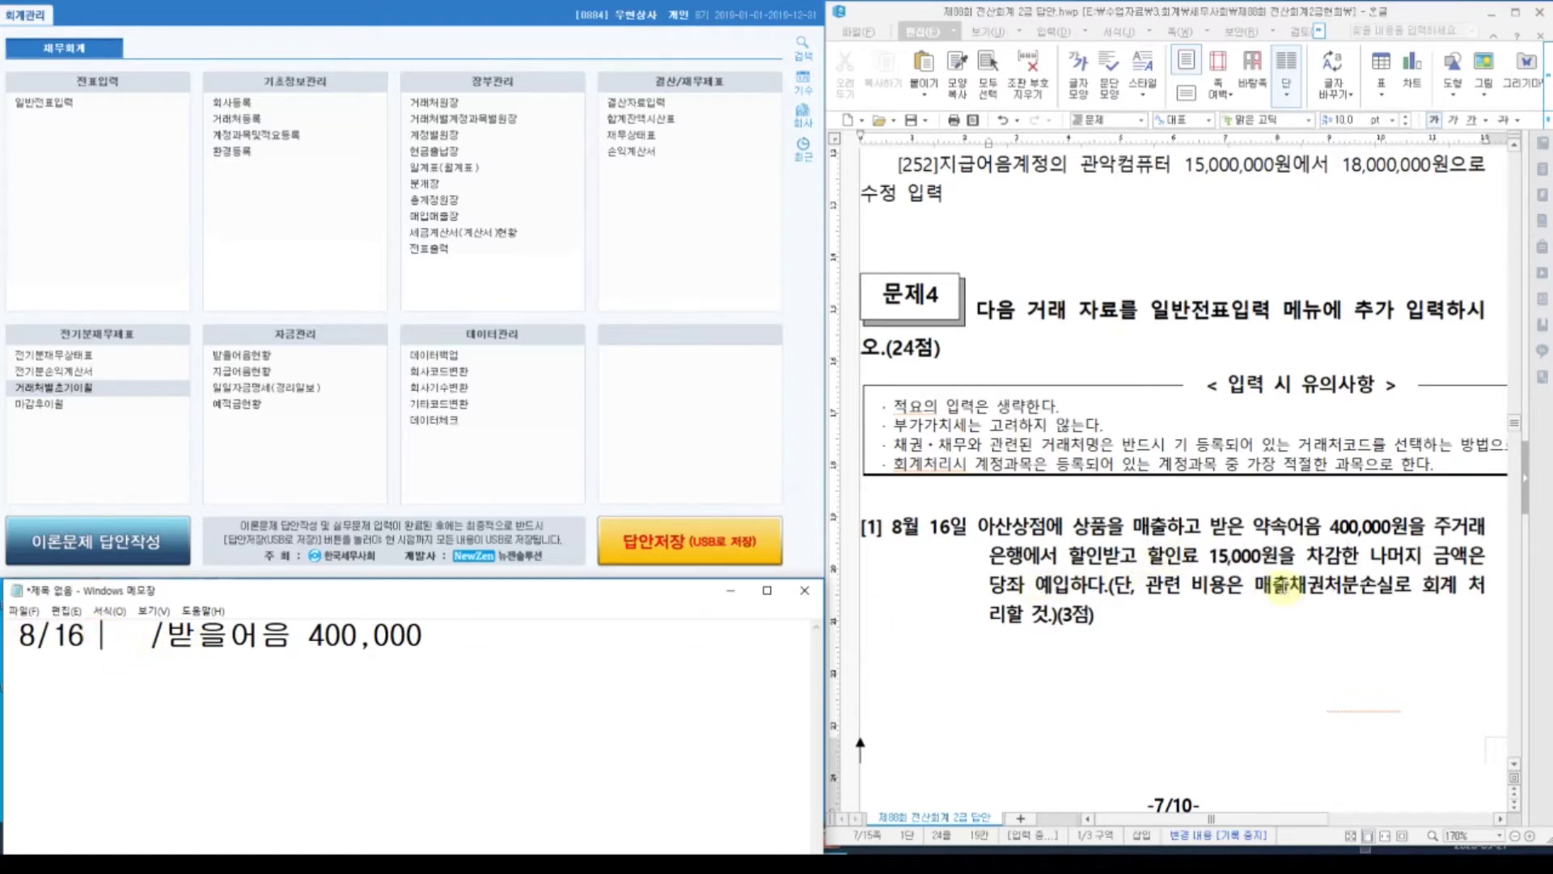
pyautogui.write('ㅁ매출처')
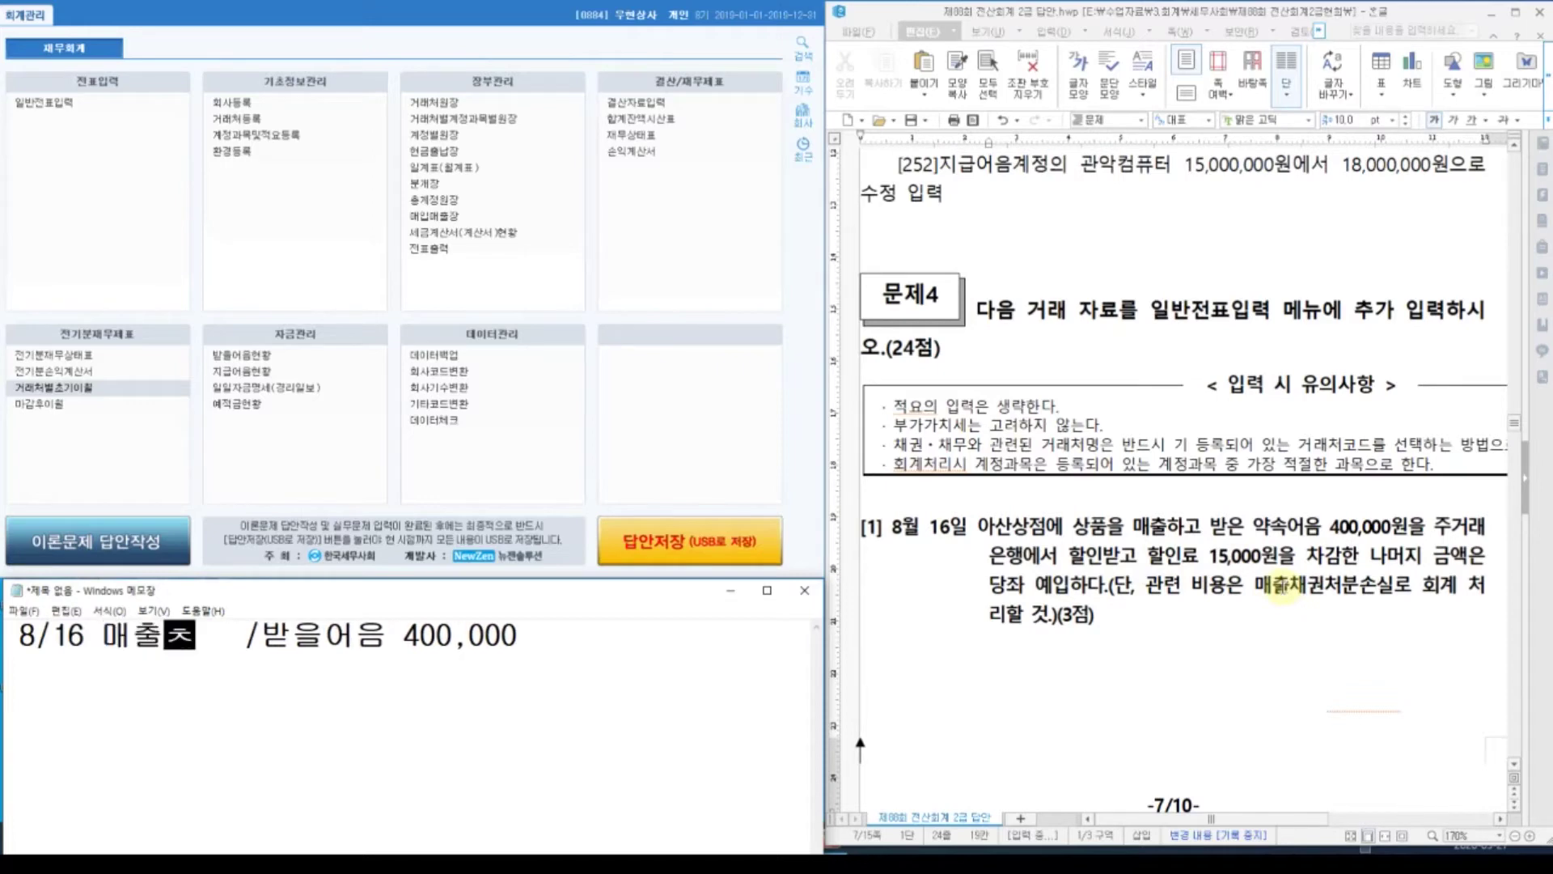
pyautogui.press('BackSpace')
pyautogui.write('채권처부')
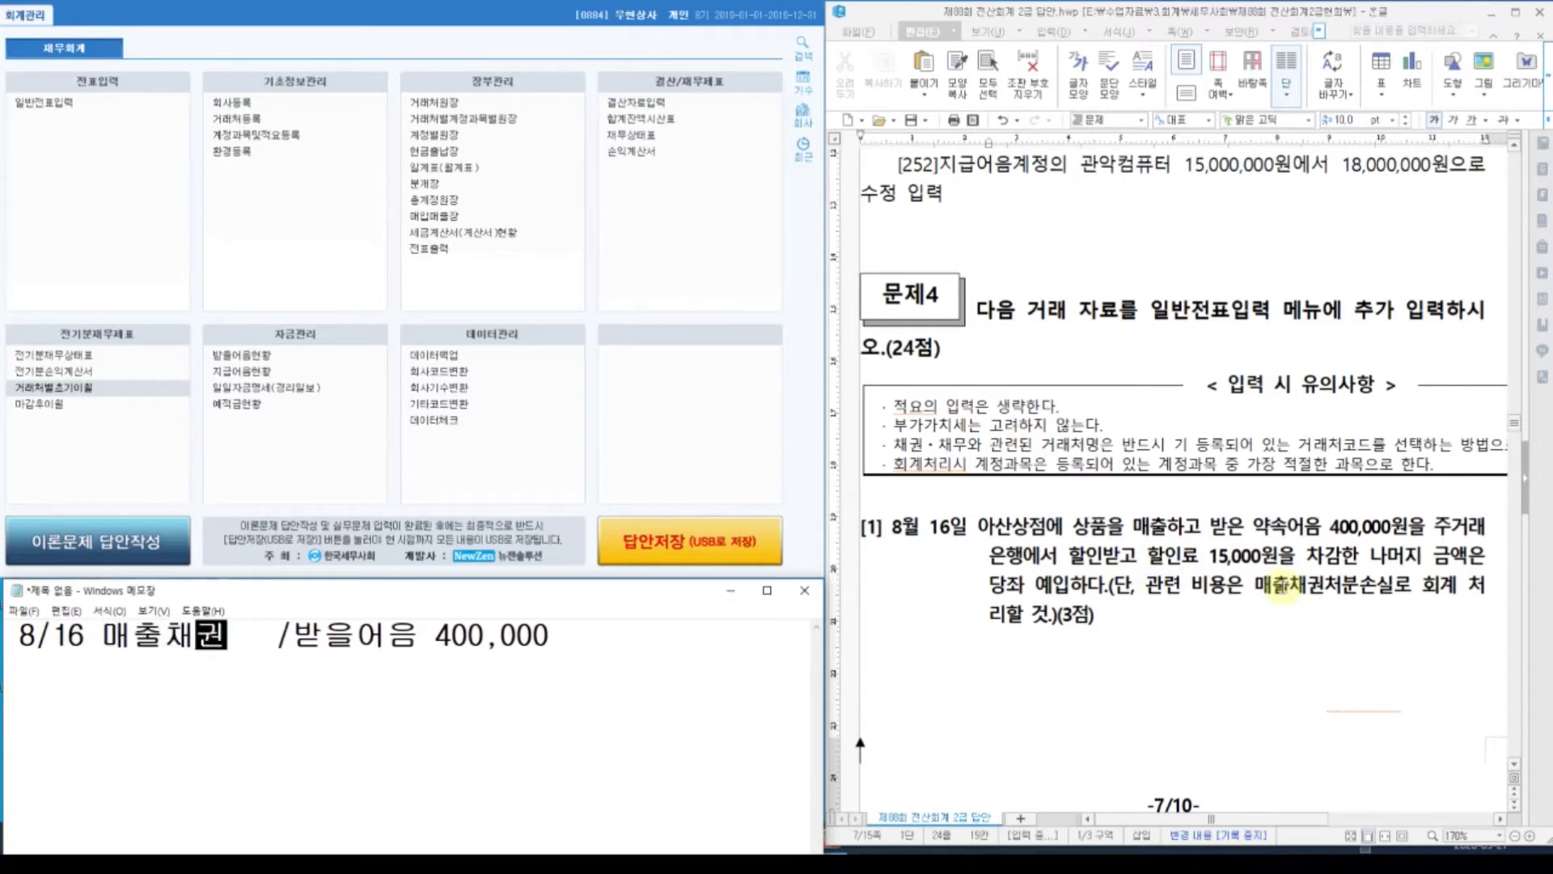
pyautogui.write('ㄴ손실')
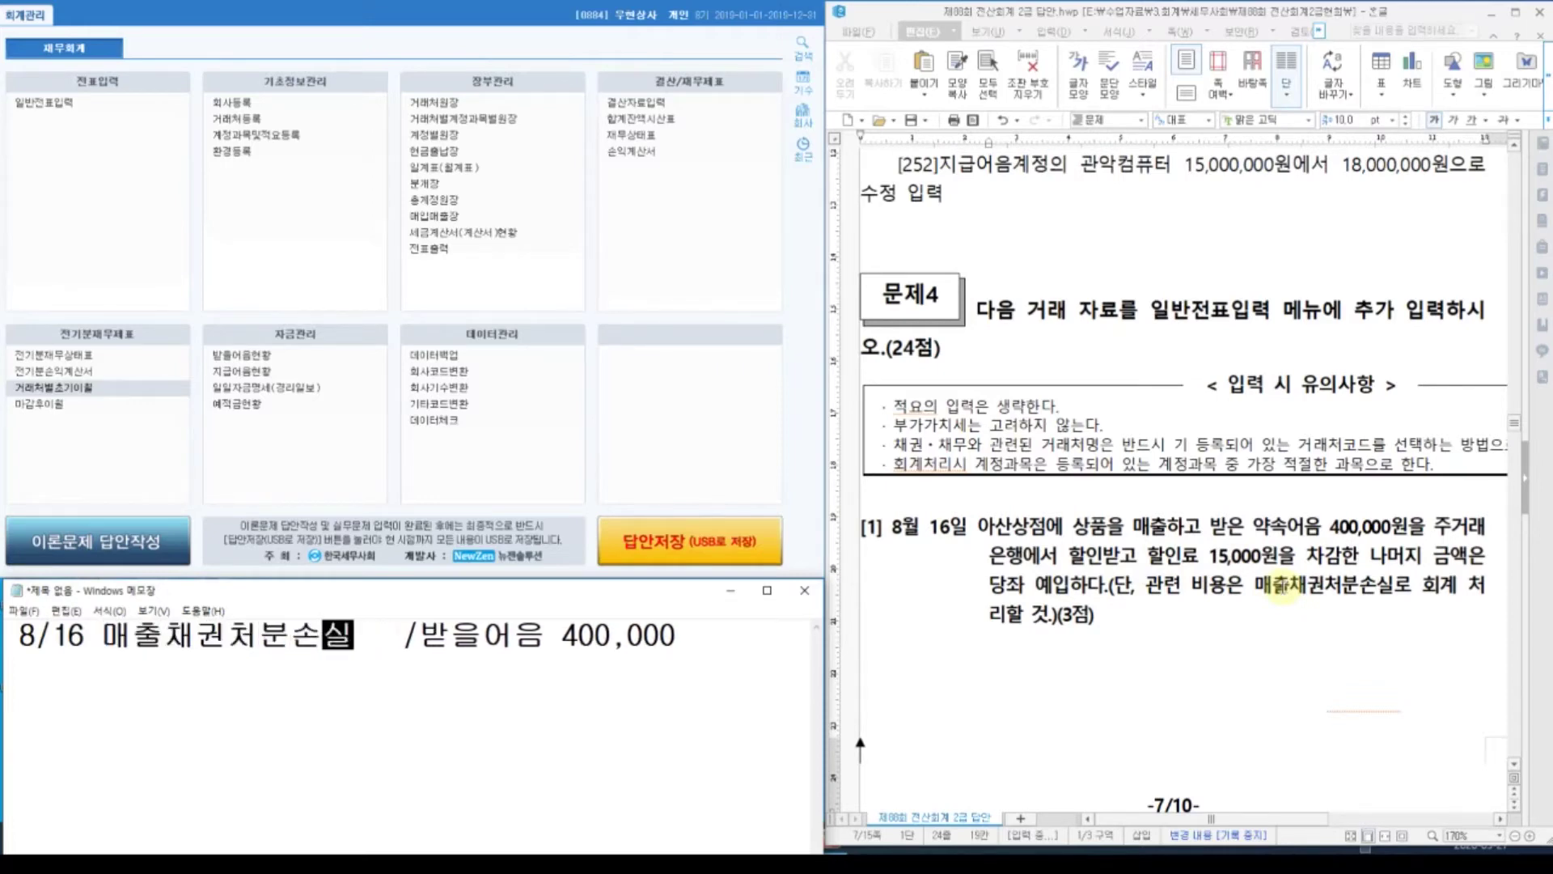
pyautogui.write('15')
pyautogui.write(',000')
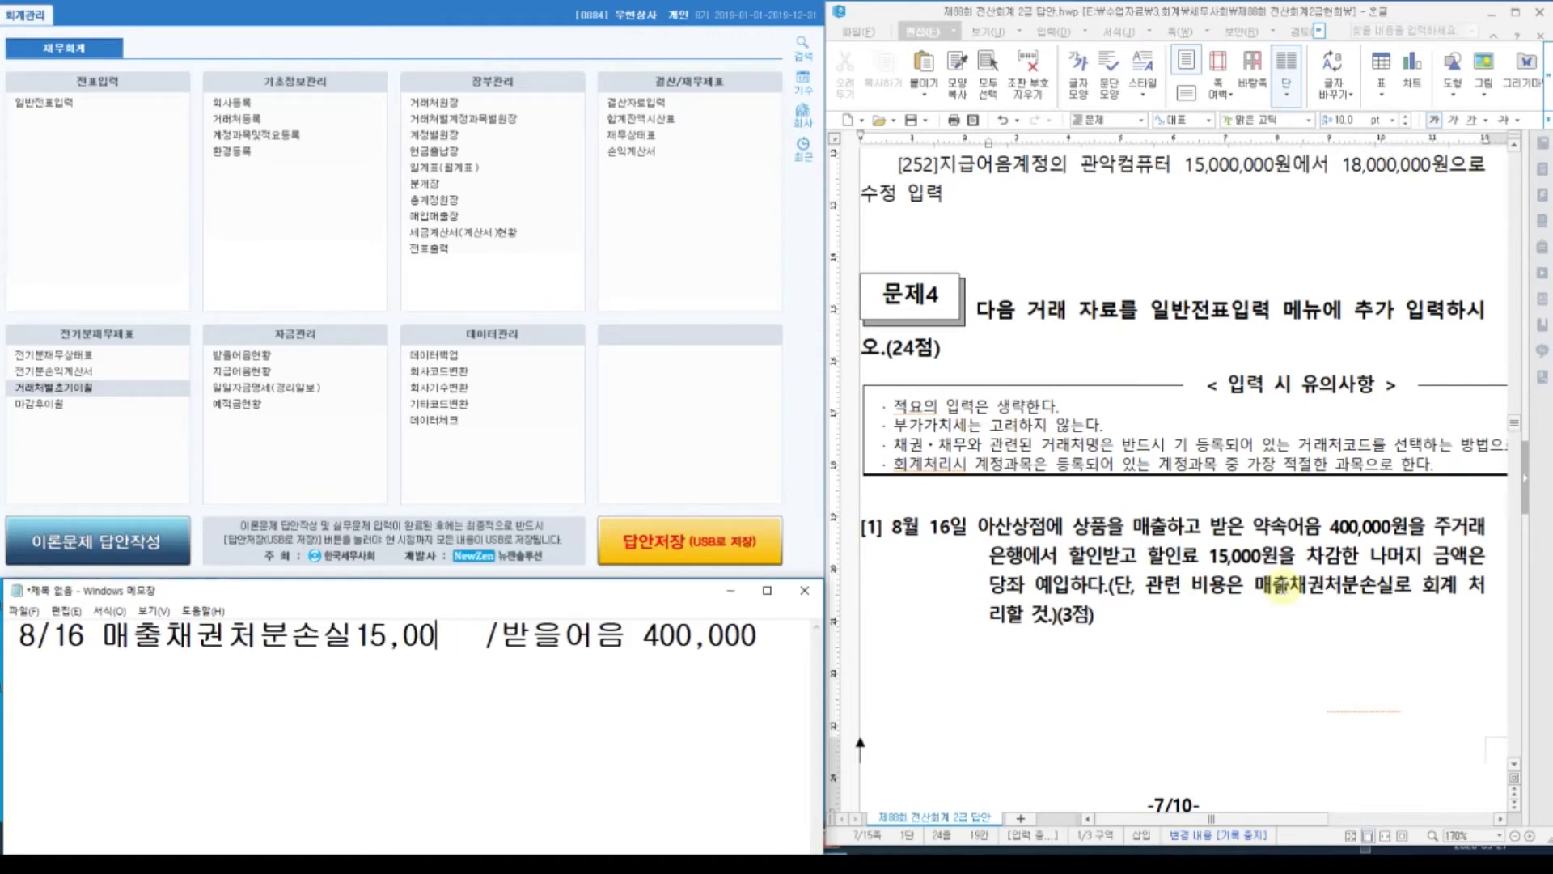
# Complete the 8/16 memo entry with 당좌예금 385,000 on the debit side and 아산상점 beneath 받을어음.
pyautogui.press('Delete')
pyautogui.write('당좌예금')
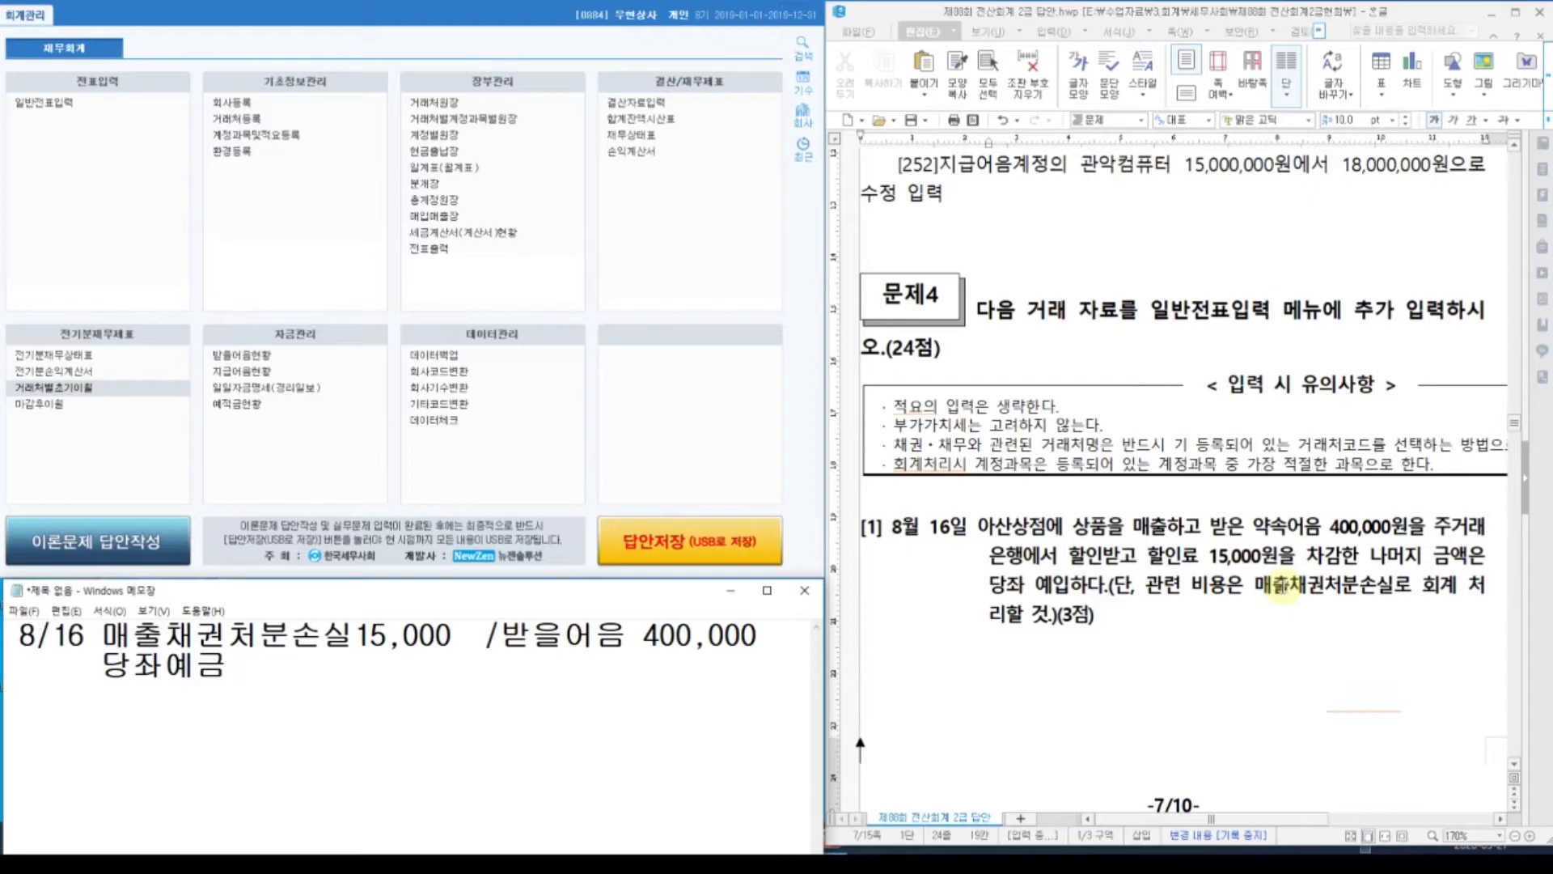
pyautogui.write(' 385,000')
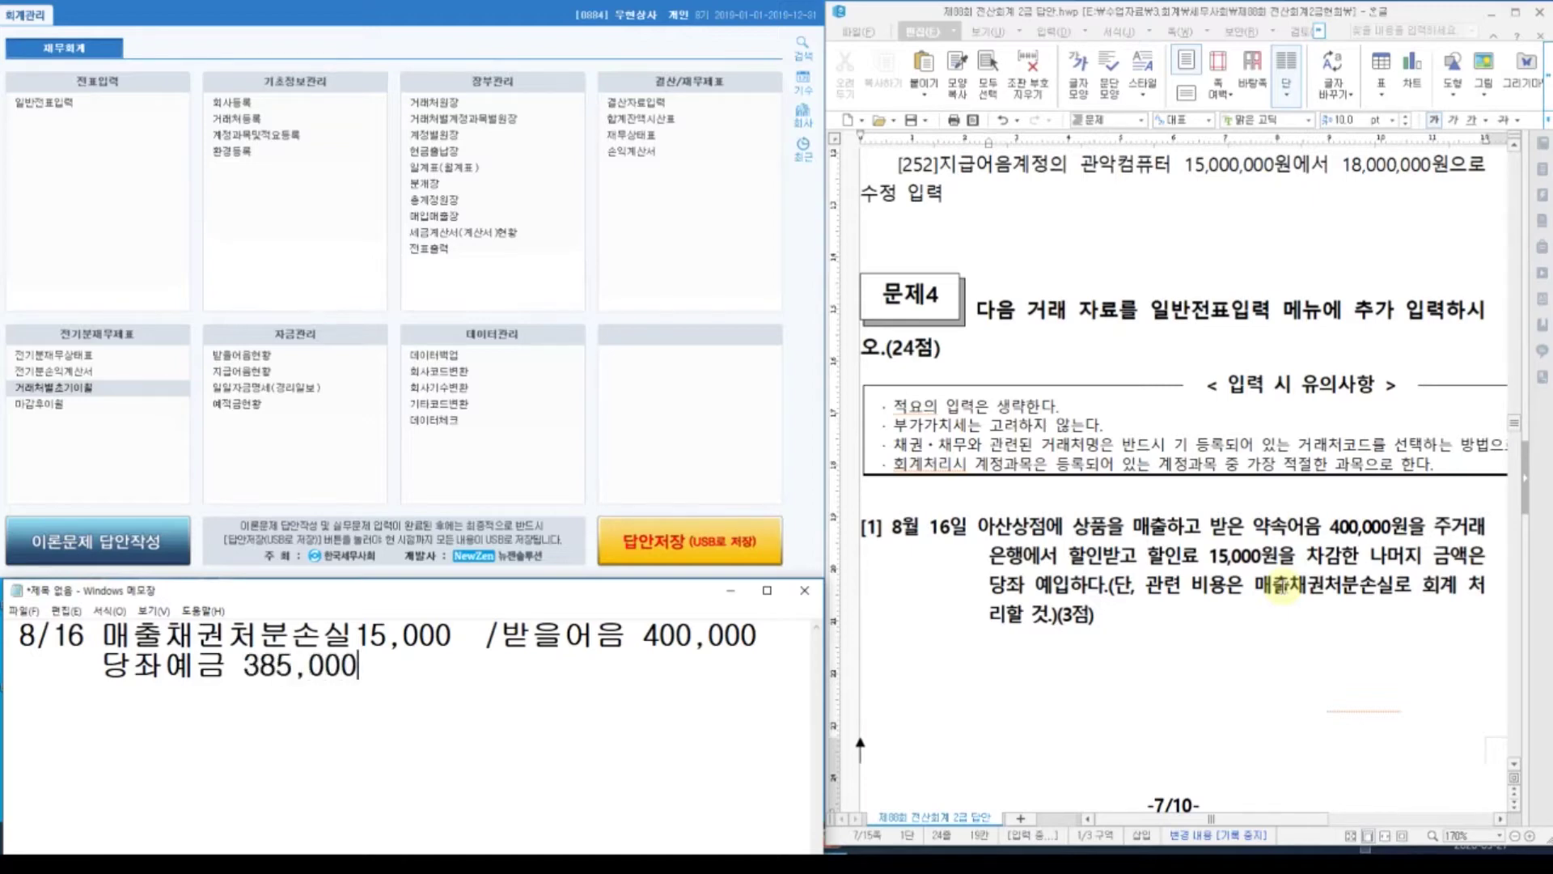
pyautogui.press('Return')
pyautogui.write('아산')
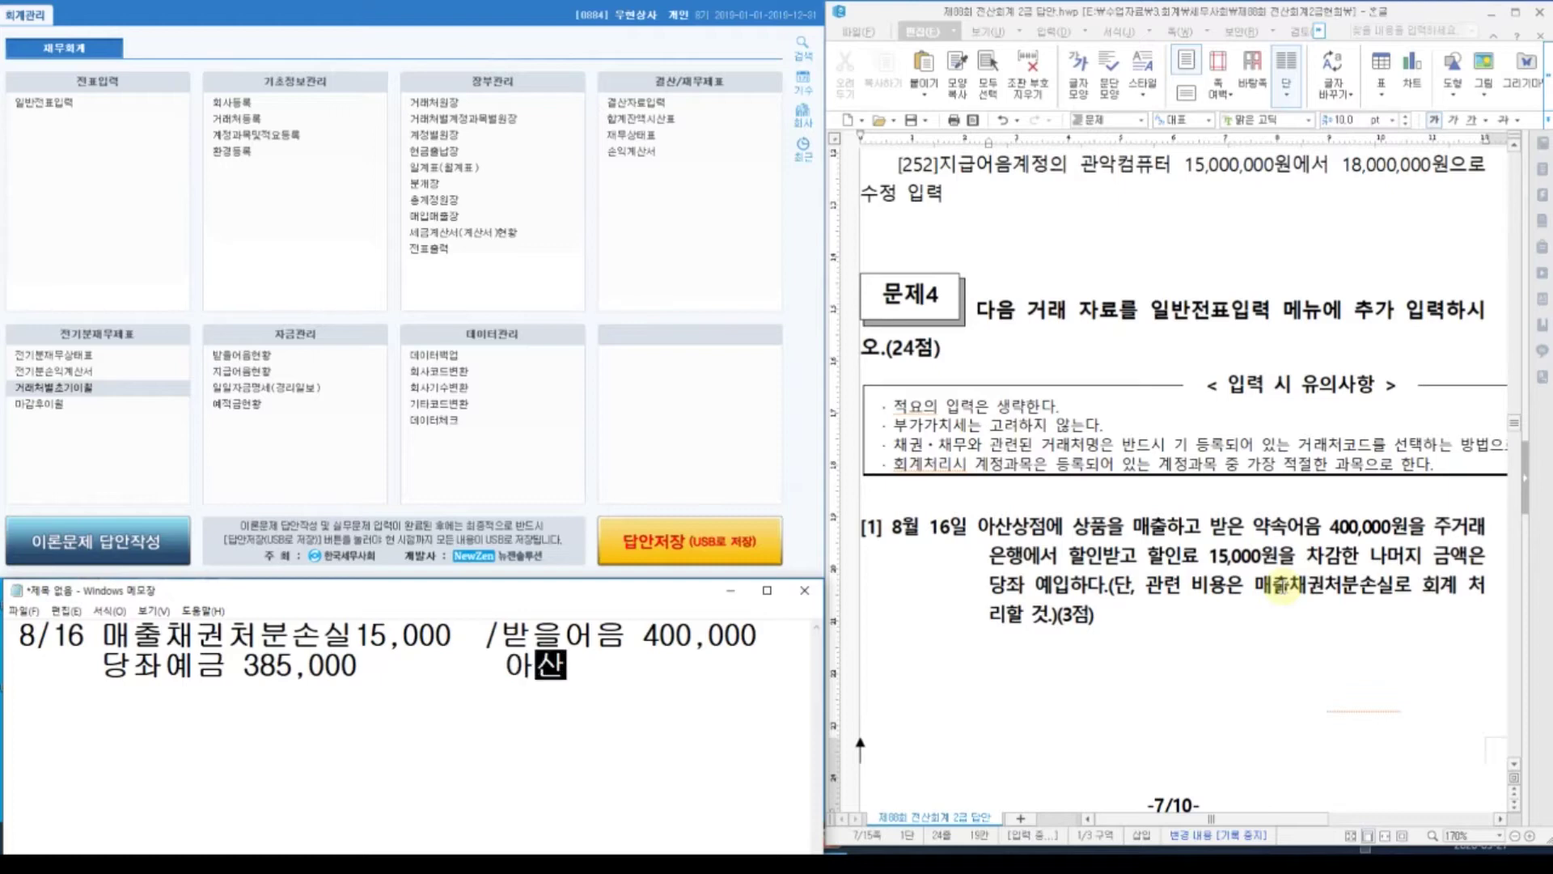
pyautogui.write('ㅅ상점')
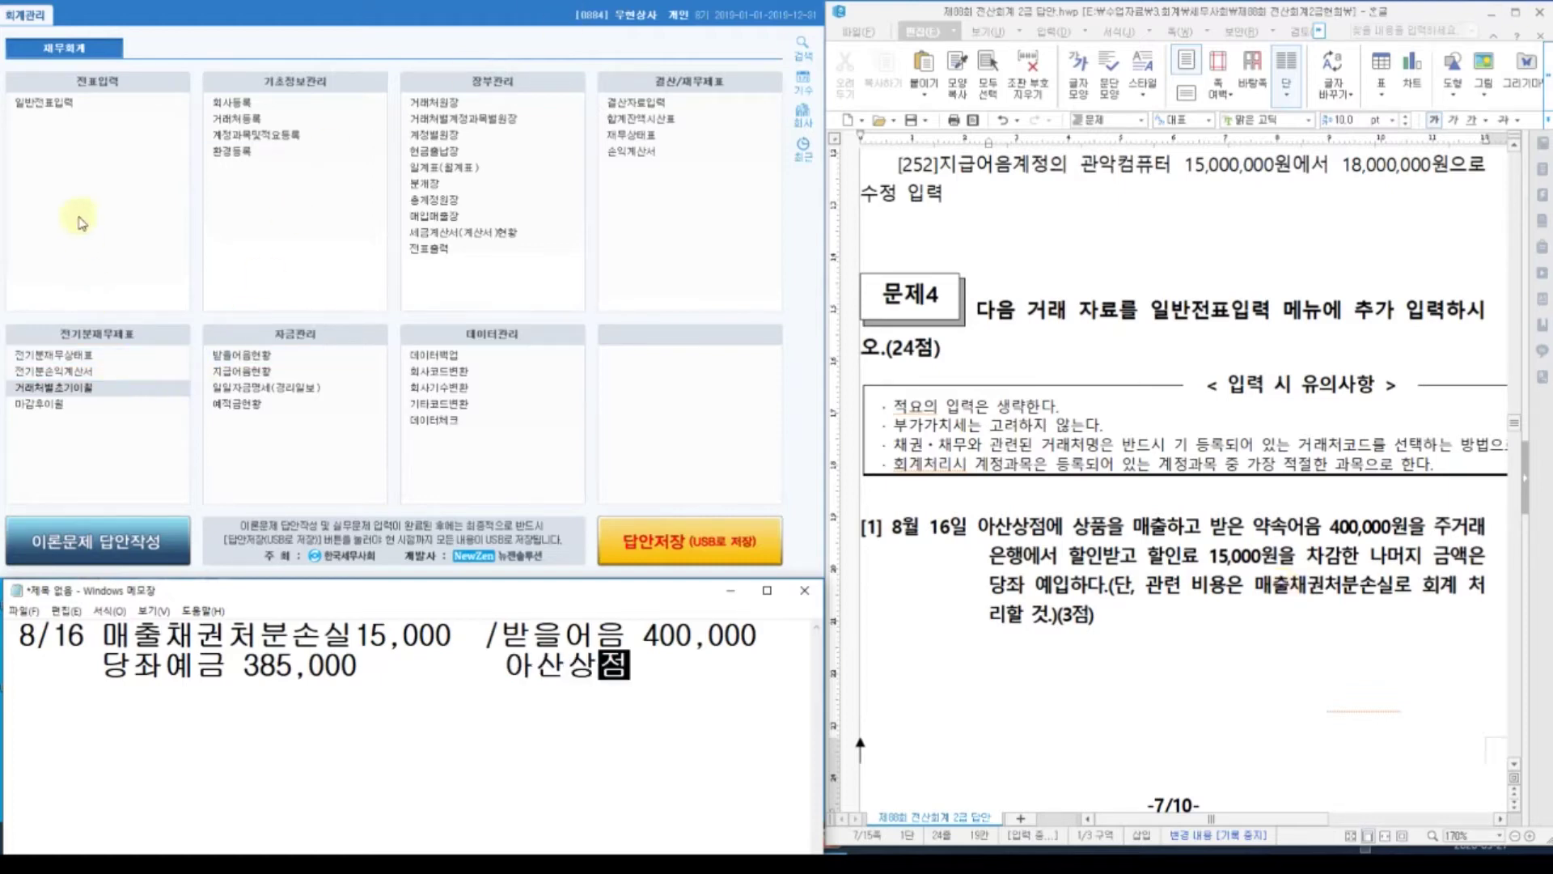
# Open 일반전표입력 and set the voucher date to August 16 (08월 16일).
pyautogui.click(47, 107)
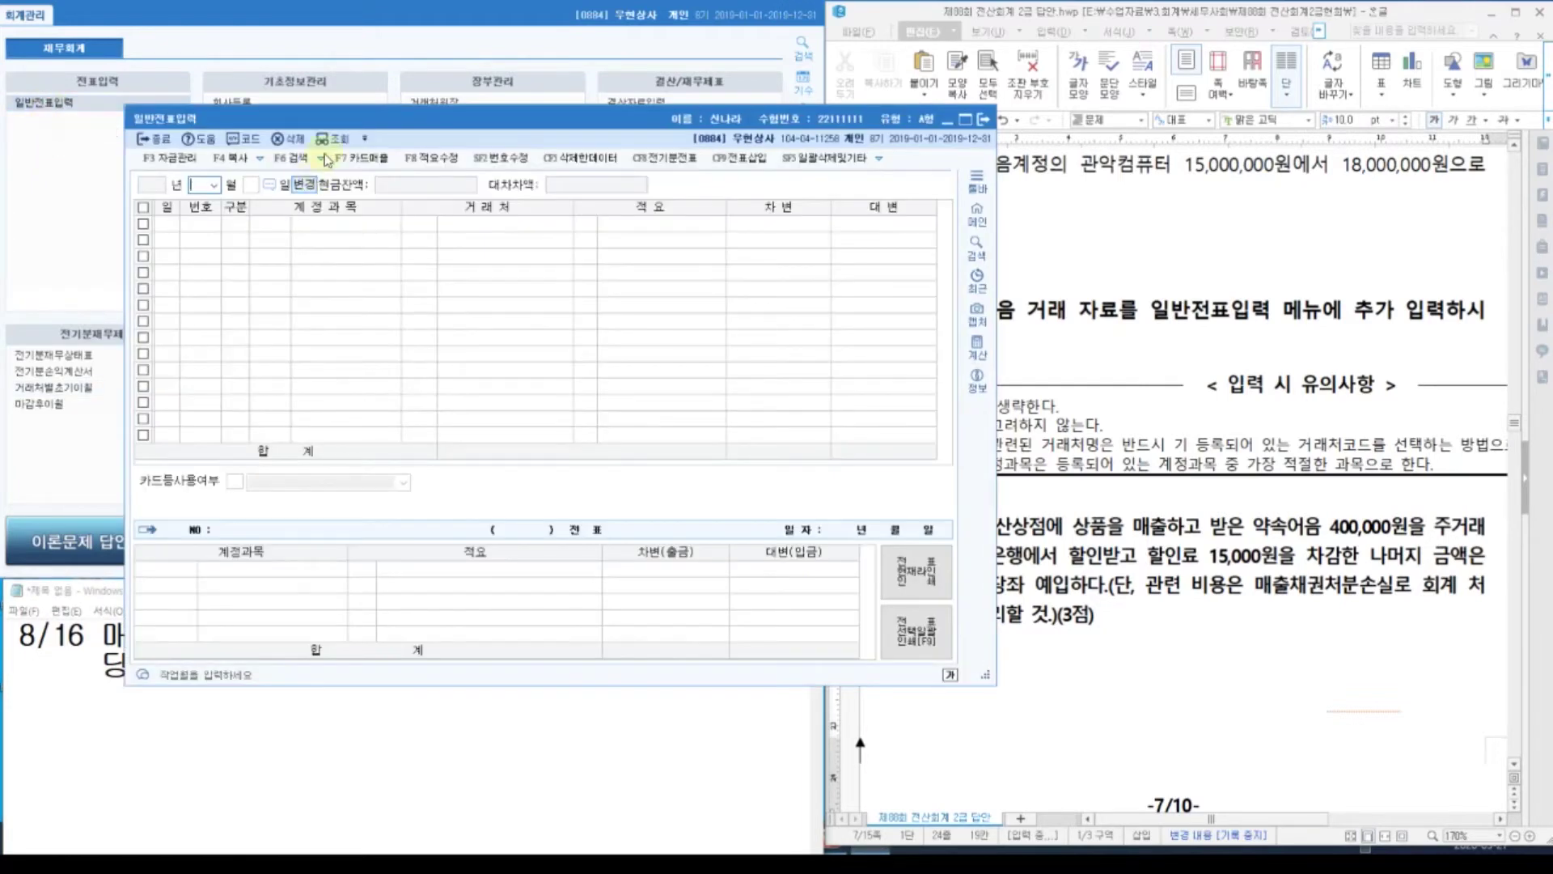
pyautogui.moveTo(336, 114); pyautogui.dragTo(233, 21)
pyautogui.write('08')
pyautogui.press('Return')
pyautogui.write('16')
pyautogui.press('Return')
# Enter the 8/16 credit line for 0110 받을어음 with 아산상점 as the 거래처 and an amount of 400,000.
pyautogui.write('4')
pyautogui.press('Return')
pyautogui.write('110')
pyautogui.press('Return')
pyautogui.write('아산')
pyautogui.press('Return')
pyautogui.press('Return')
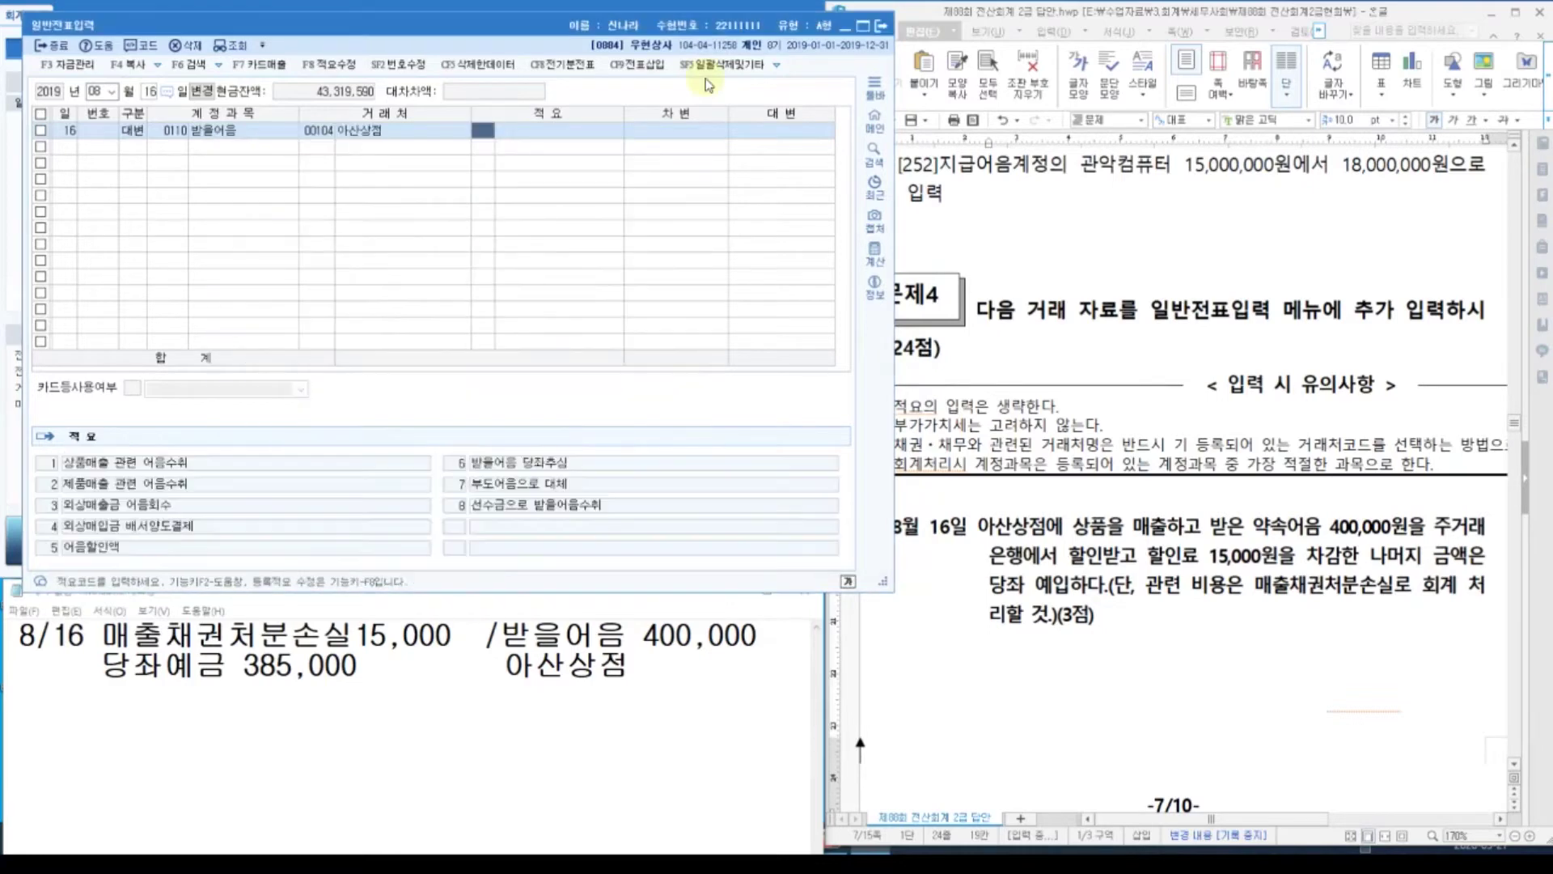
pyautogui.press('Return')
pyautogui.write('4000000')
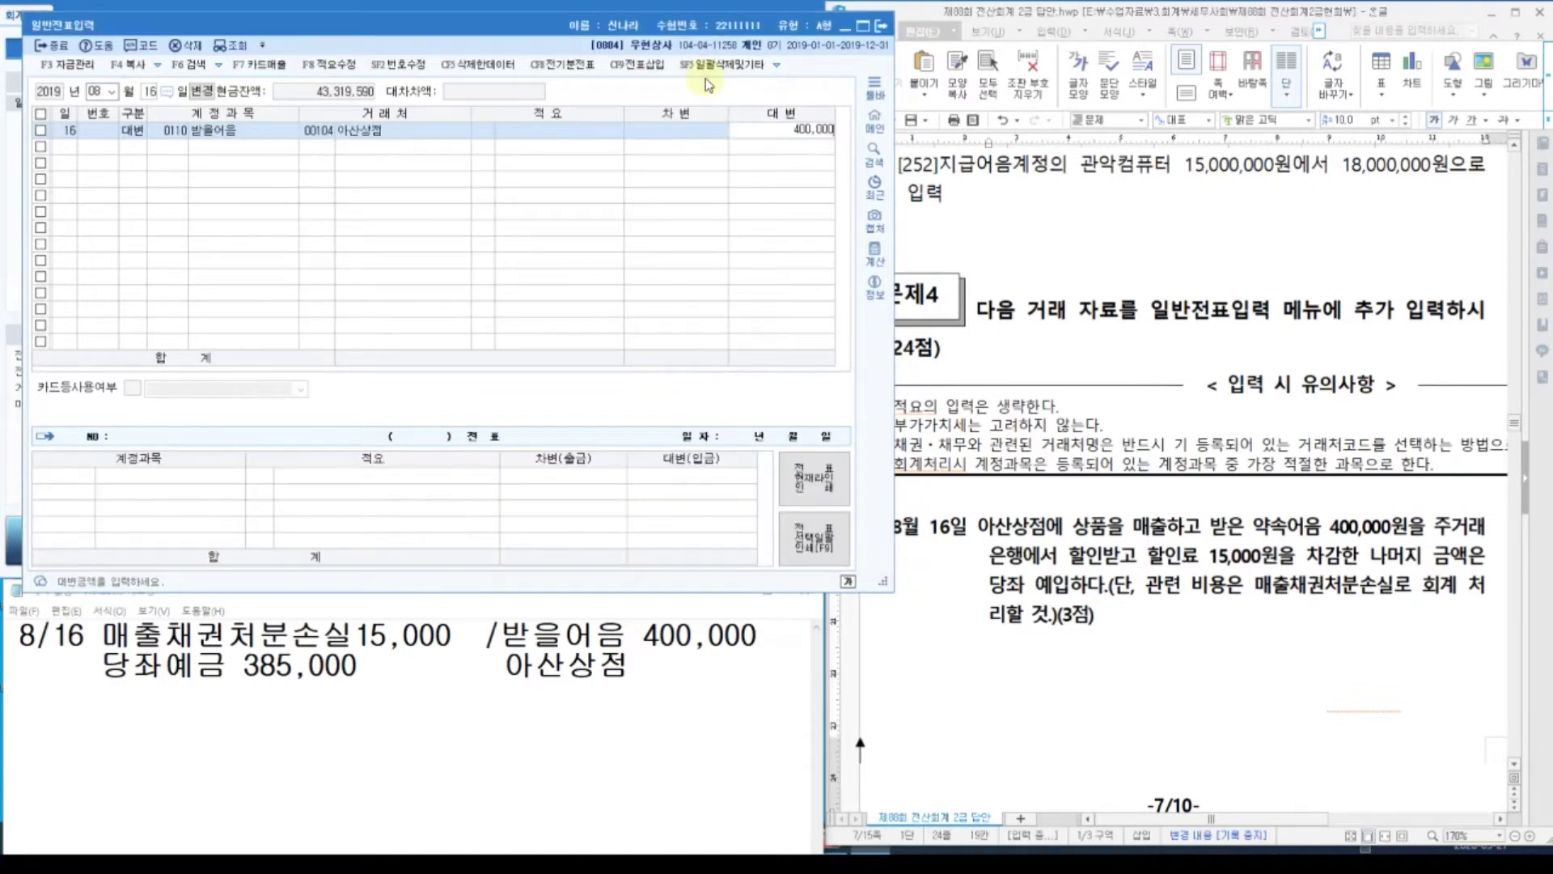
pyautogui.press('Return')
# Add a debit line for 0956 매출채권처분손실 with 15,000 to the 8/16 voucher.
pyautogui.write('매출')
pyautogui.press('Return')
pyautogui.press('Down')
pyautogui.press('pagedown')
pyautogui.press('pagedown')
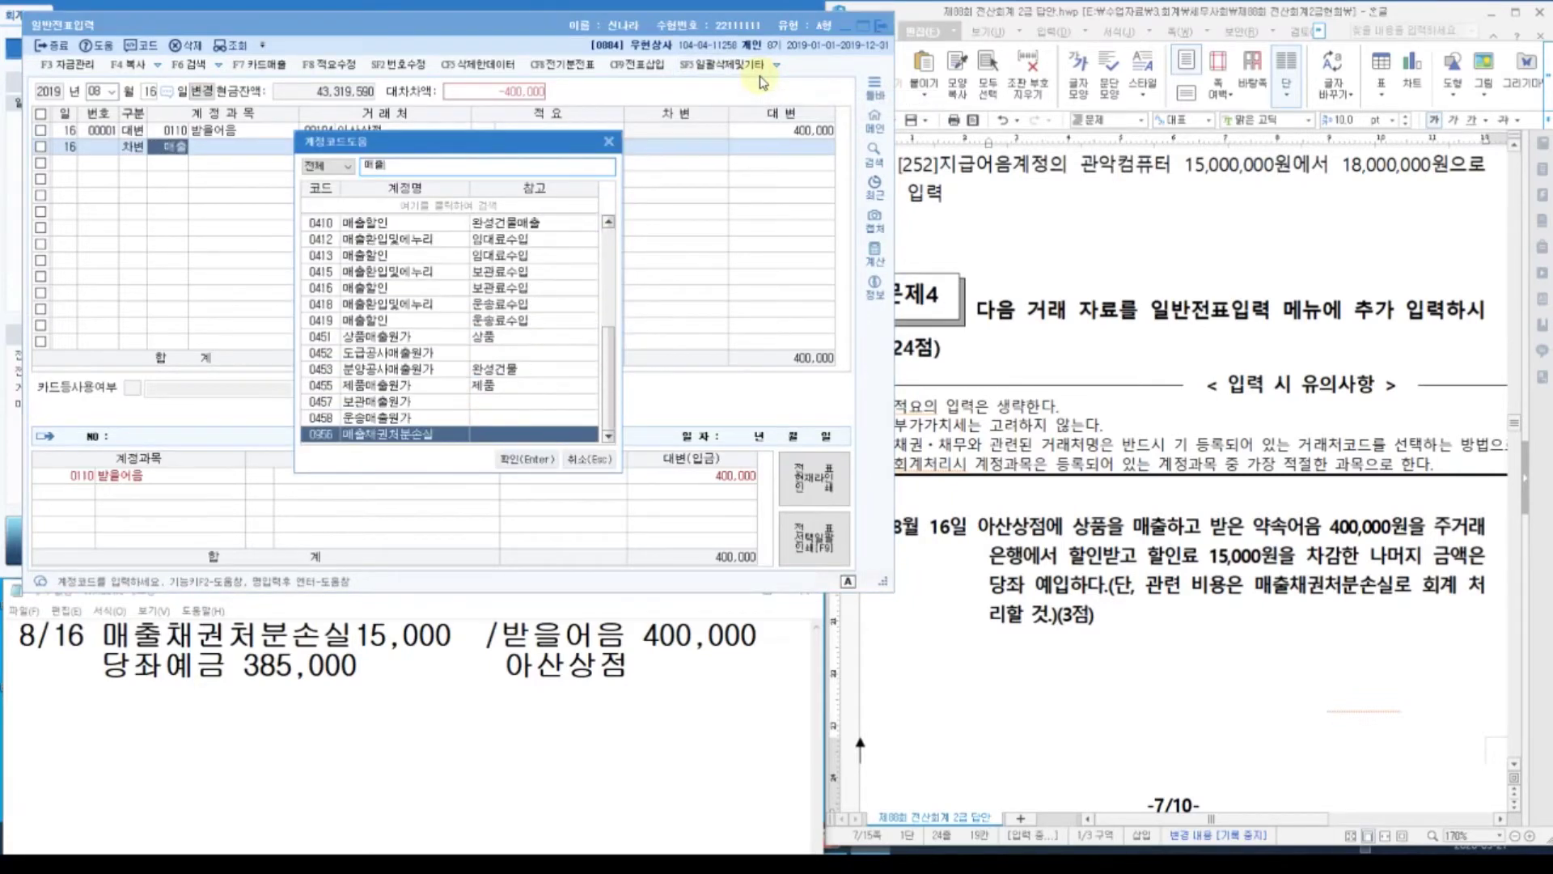
pyautogui.press('Return')
pyautogui.press('Return')
pyautogui.press('Return')
pyautogui.write('15,000')
pyautogui.press('Return')
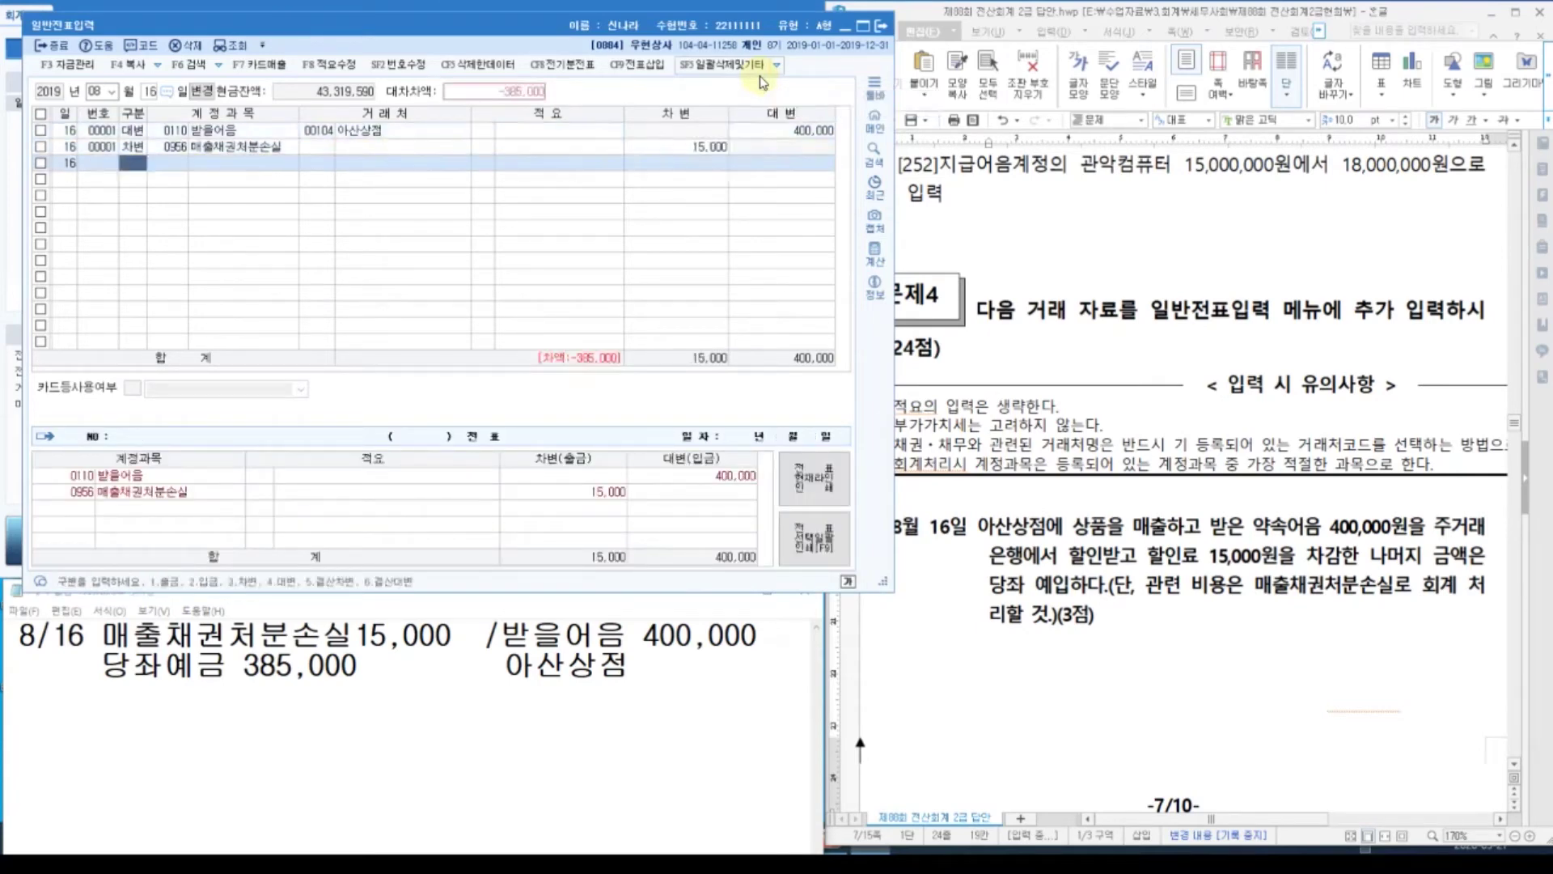
# Add a debit line for 0102 당좌예금 with 385,000 to the 8/16 voucher.
pyautogui.write('3102')
pyautogui.press('Return')
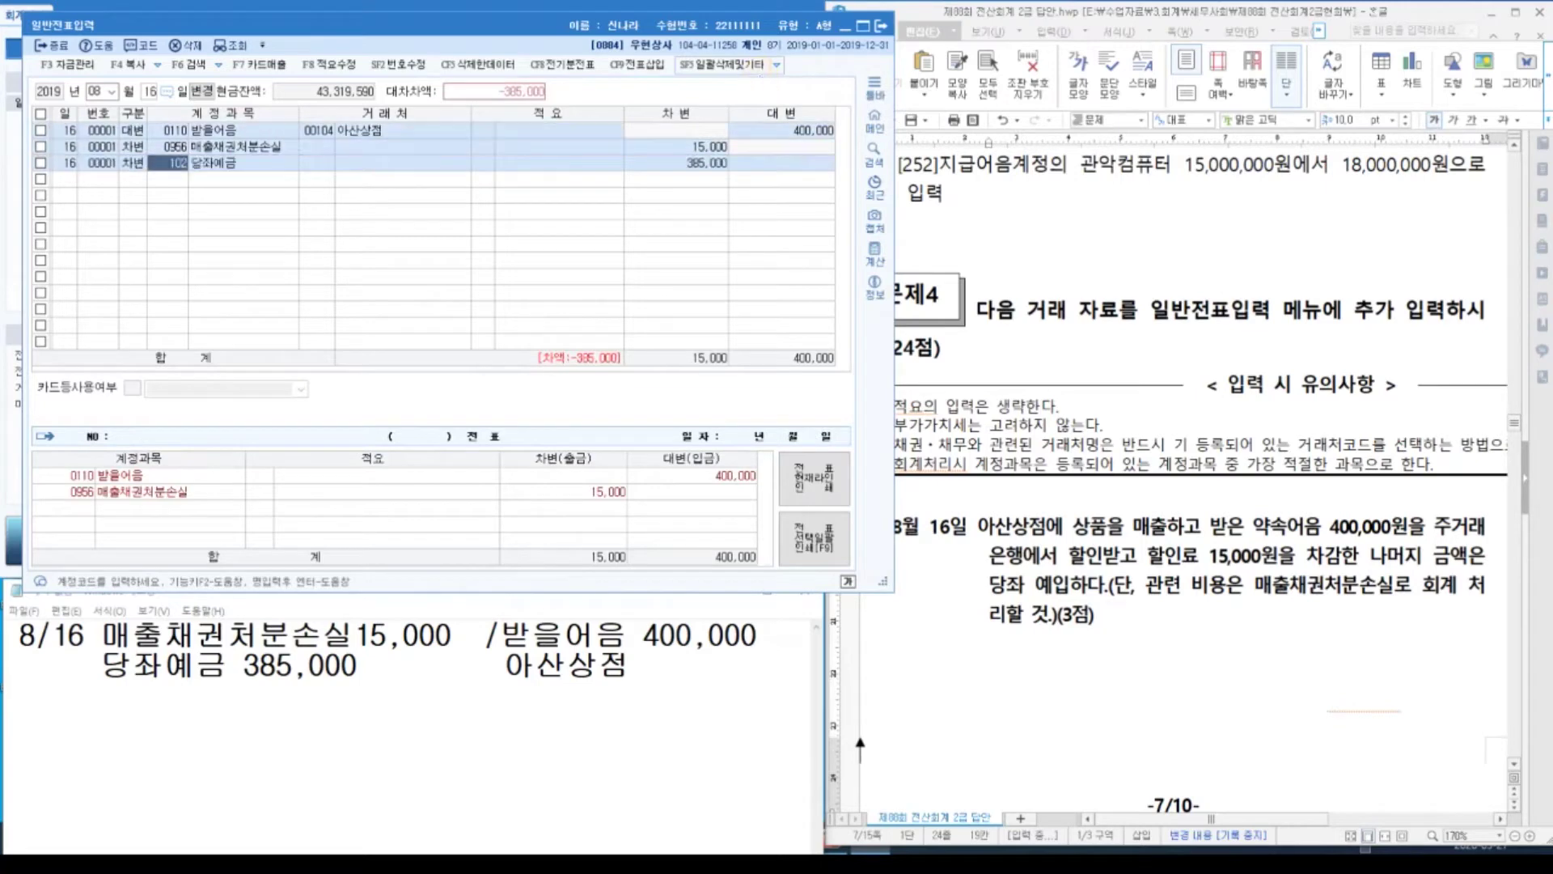
pyautogui.press('Return')
pyautogui.press('Return')
pyautogui.press('Return')
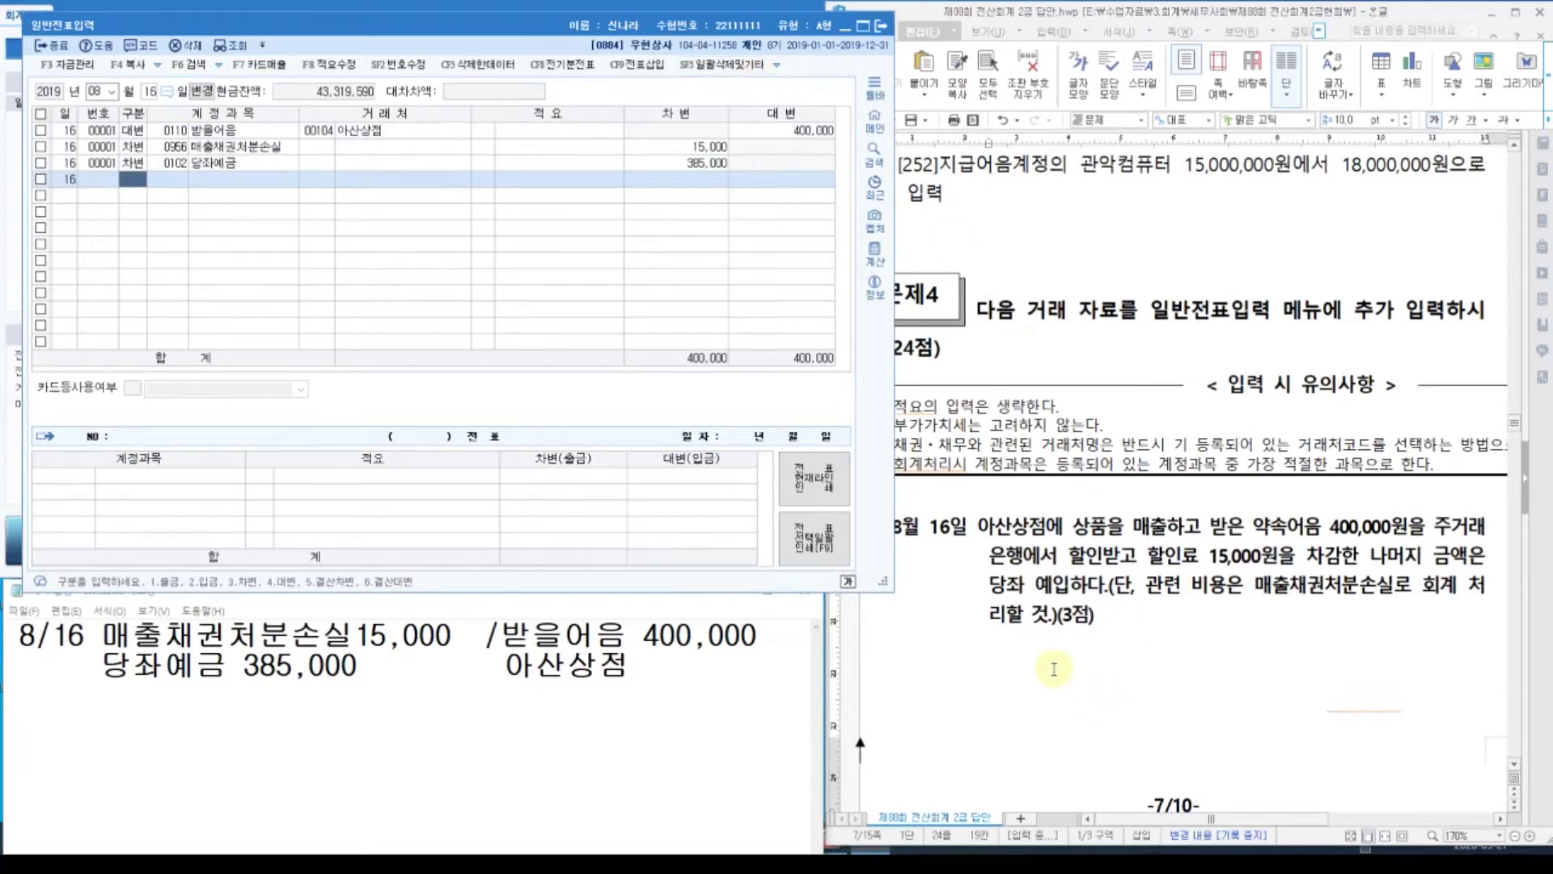
# For 문제4 [2], replace the memo with the 9/3 entry: 통신비 59,050 on the debit side and 현금 59,050 on the credit side.
pyautogui.click(999, 640)
pyautogui.scroll(-3, 997, 639)
pyautogui.scroll(-12, 997, 640)
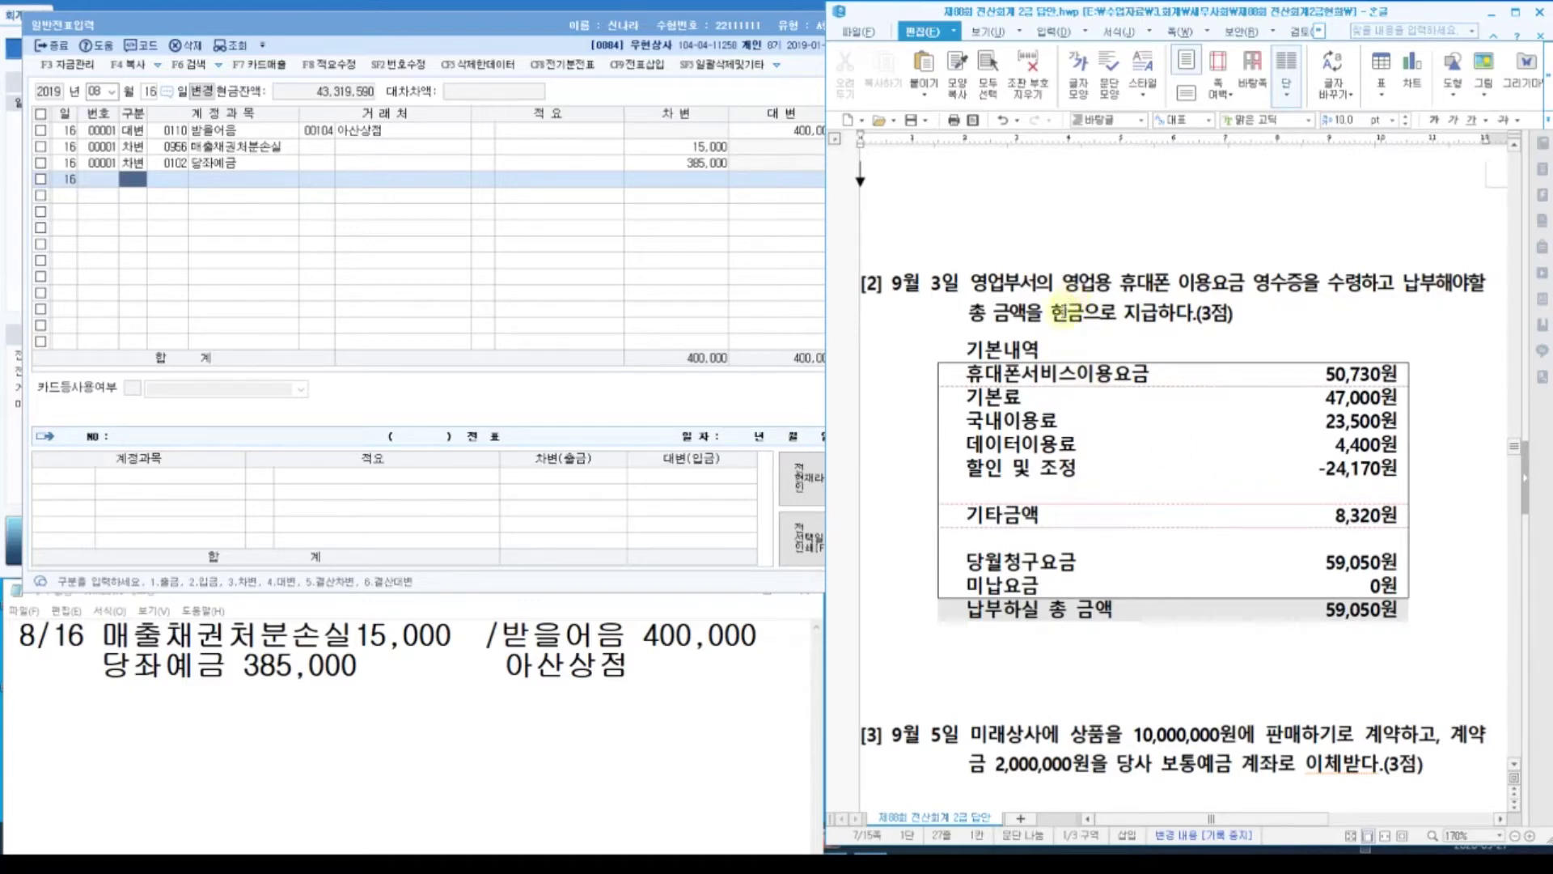
pyautogui.click(676, 717)
pyautogui.moveTo(678, 672); pyautogui.dragTo(7, 633)
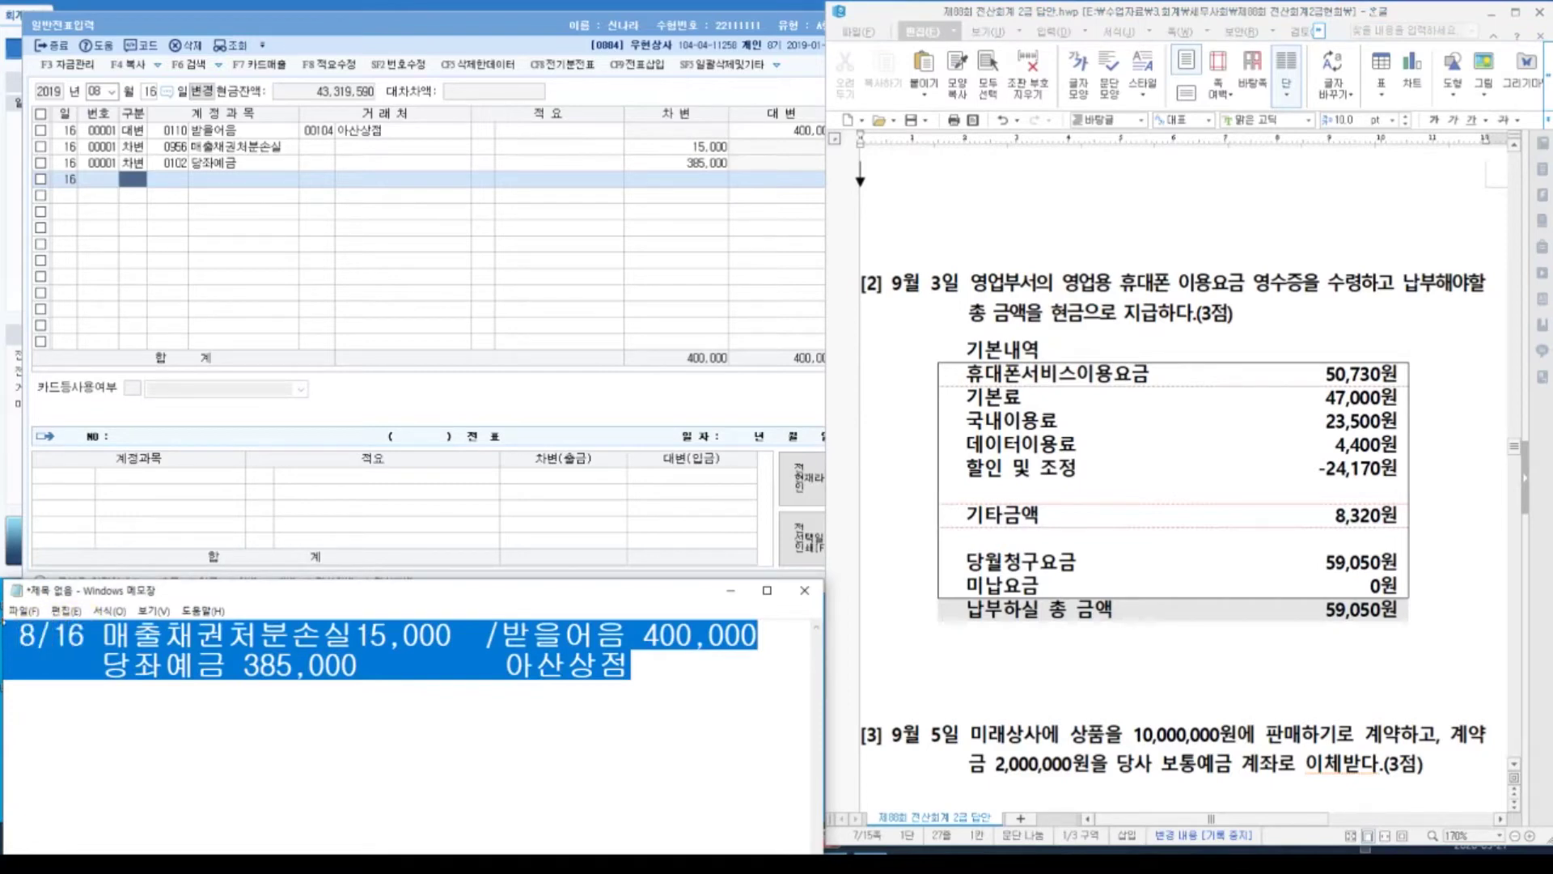
pyautogui.write('9/3 ㅌ통신비 59,050  ')
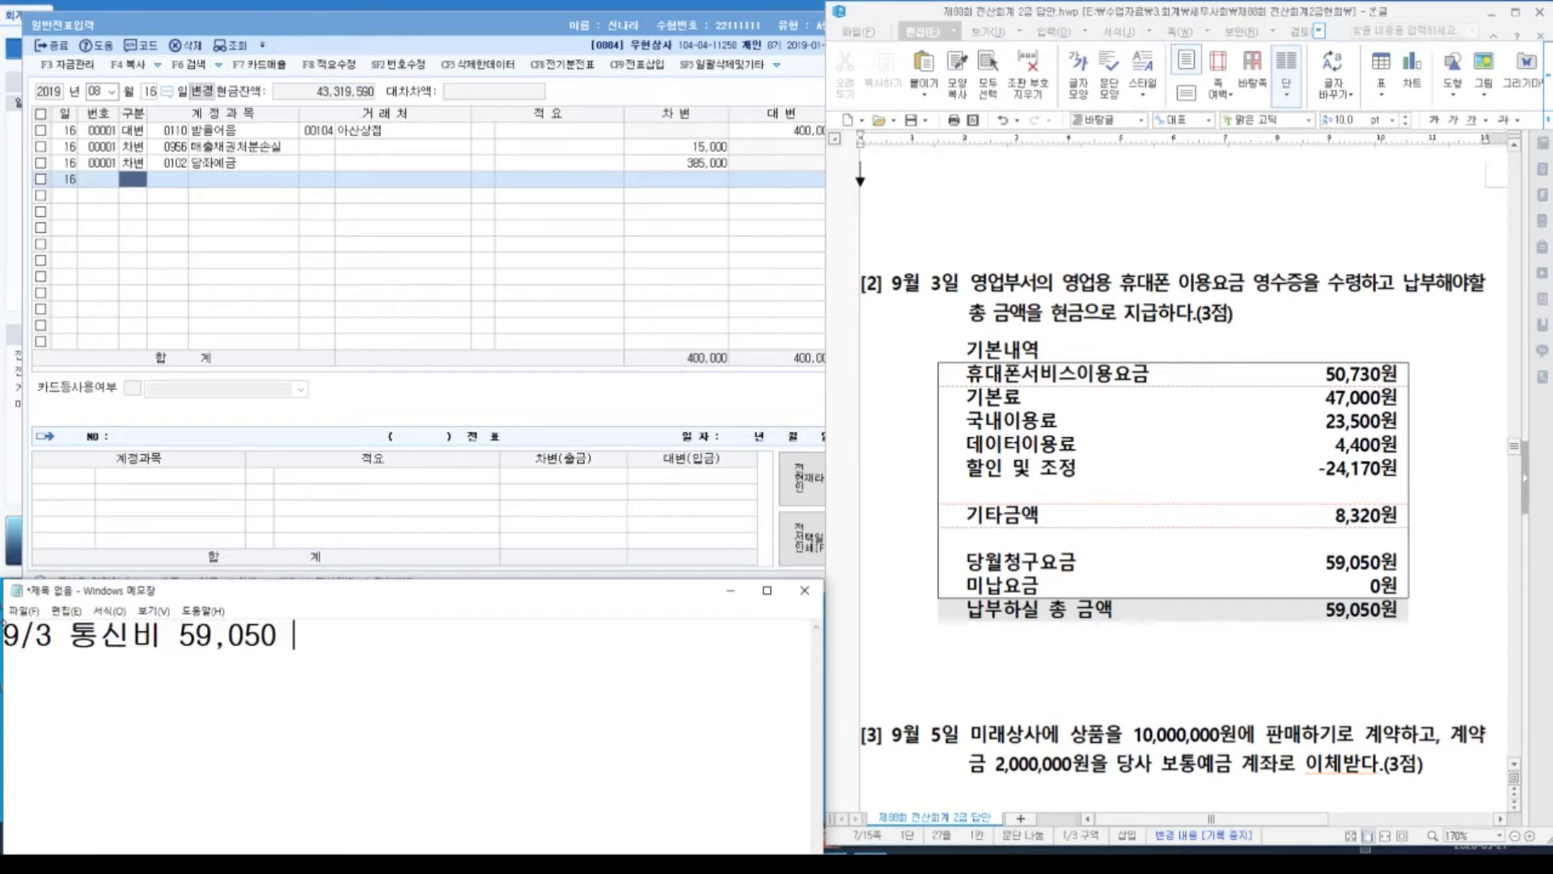
pyautogui.write('/현금')
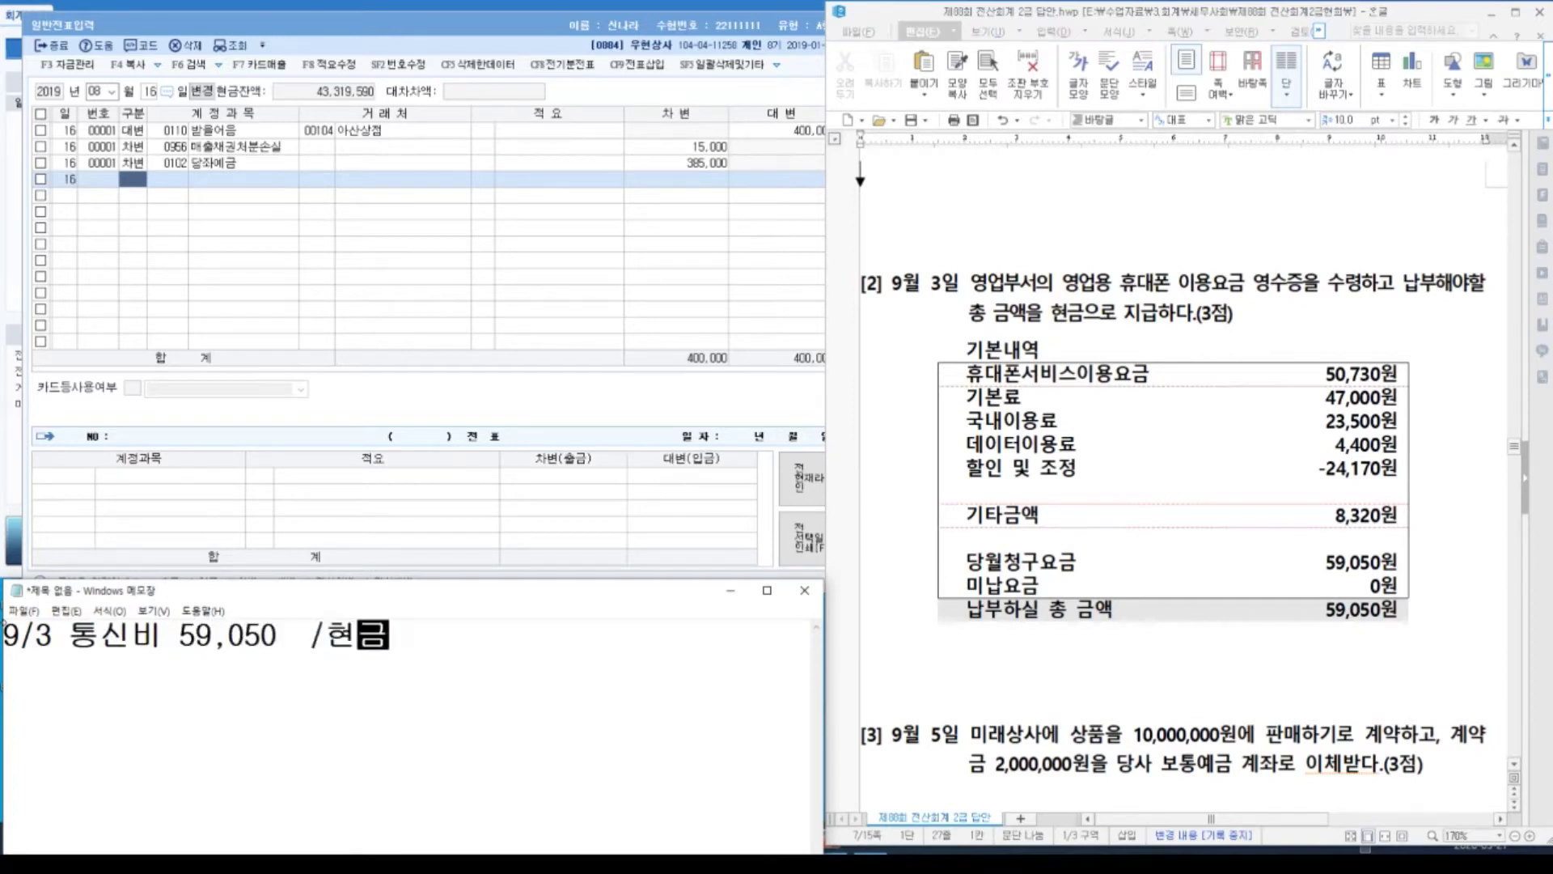
pyautogui.write(' 59,050')
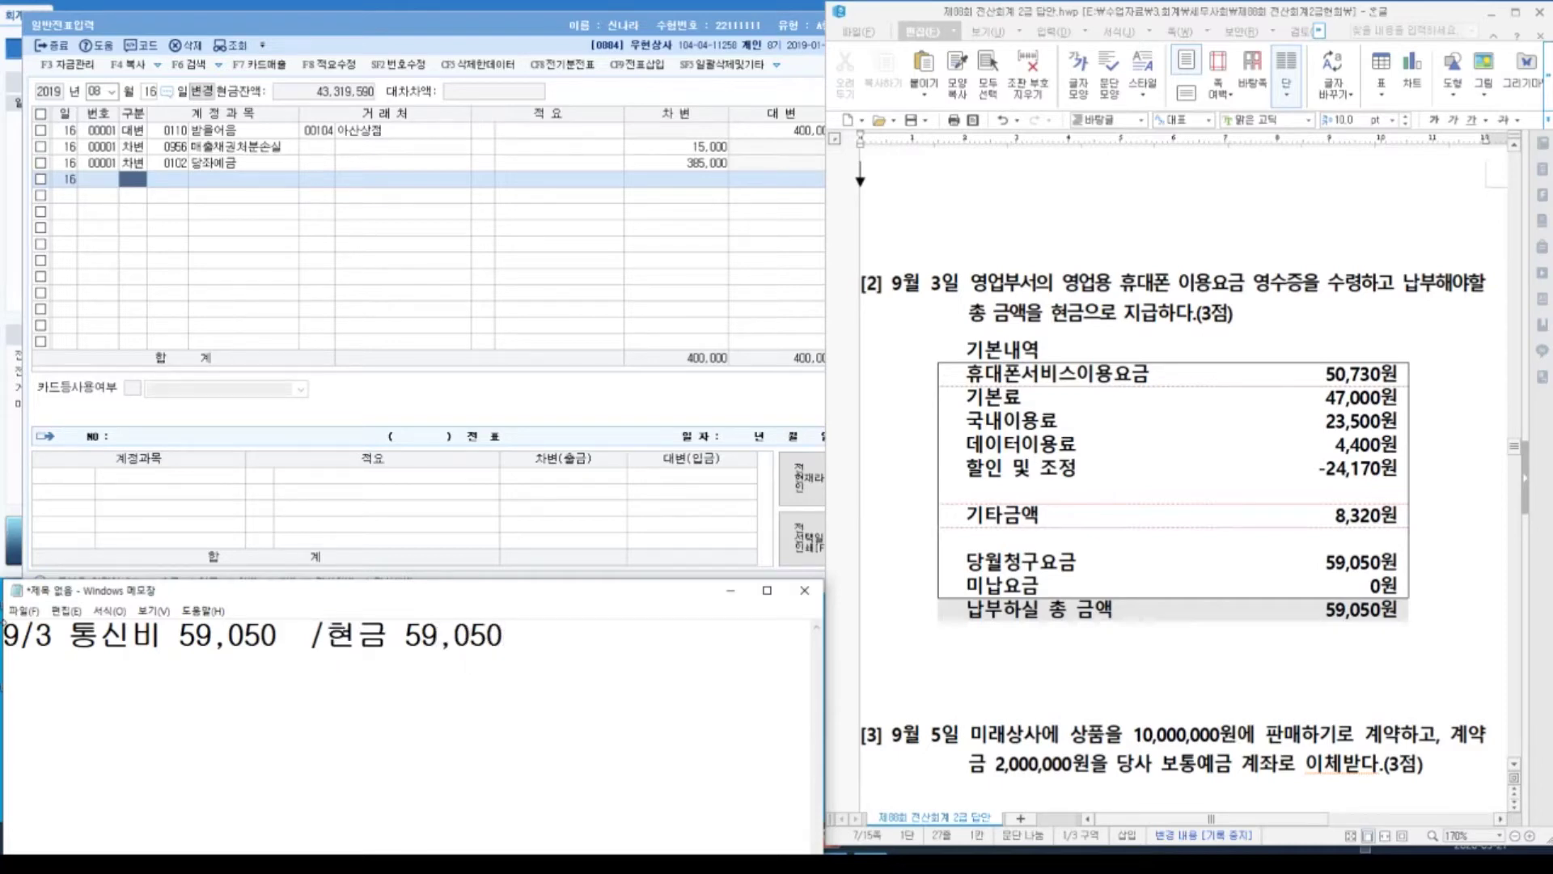
# Enter a 출금 voucher dated 9/3 for 0814 통신비 with an amount of 59,050.
pyautogui.click(103, 90)
pyautogui.write('093')
pyautogui.press('Return')
pyautogui.write('1')
pyautogui.press('Return')
pyautogui.write('814')
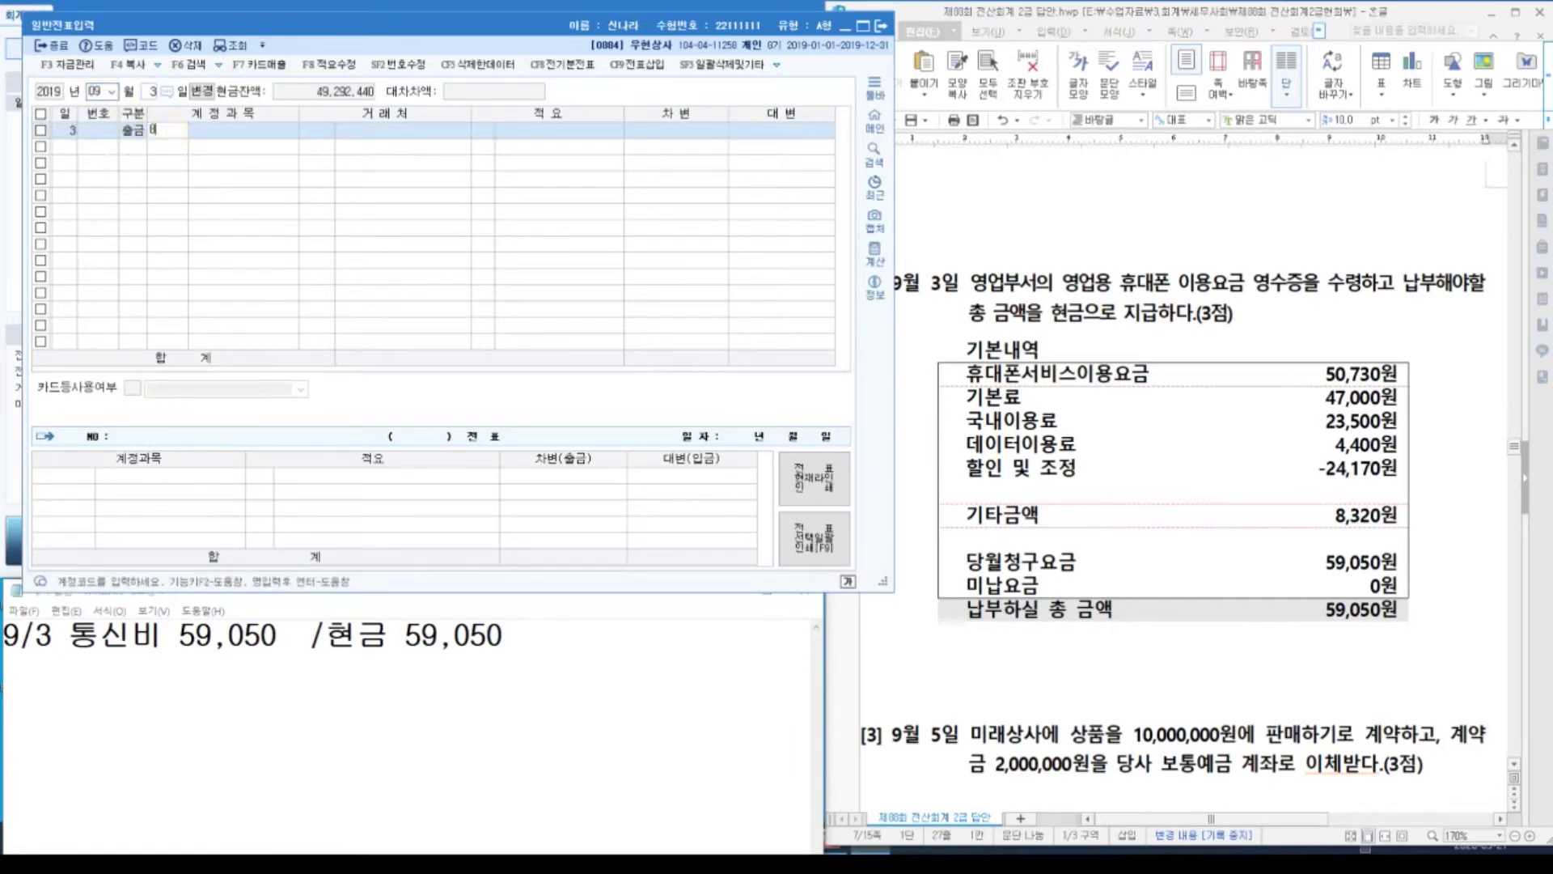
pyautogui.press('Return')
pyautogui.press('Return')
pyautogui.press('Return')
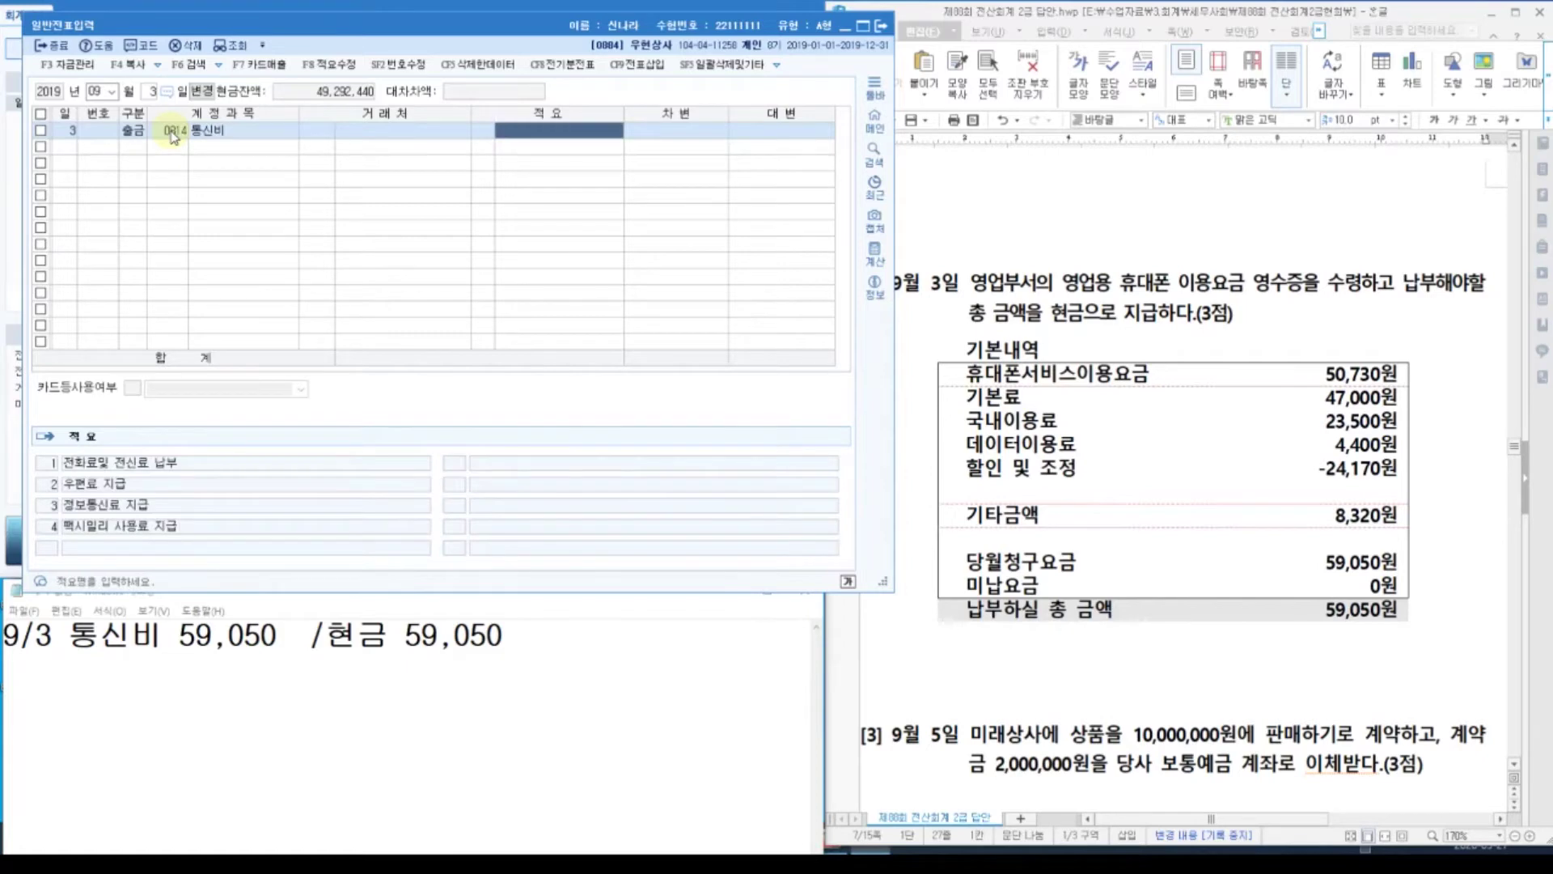
pyautogui.write('59,050')
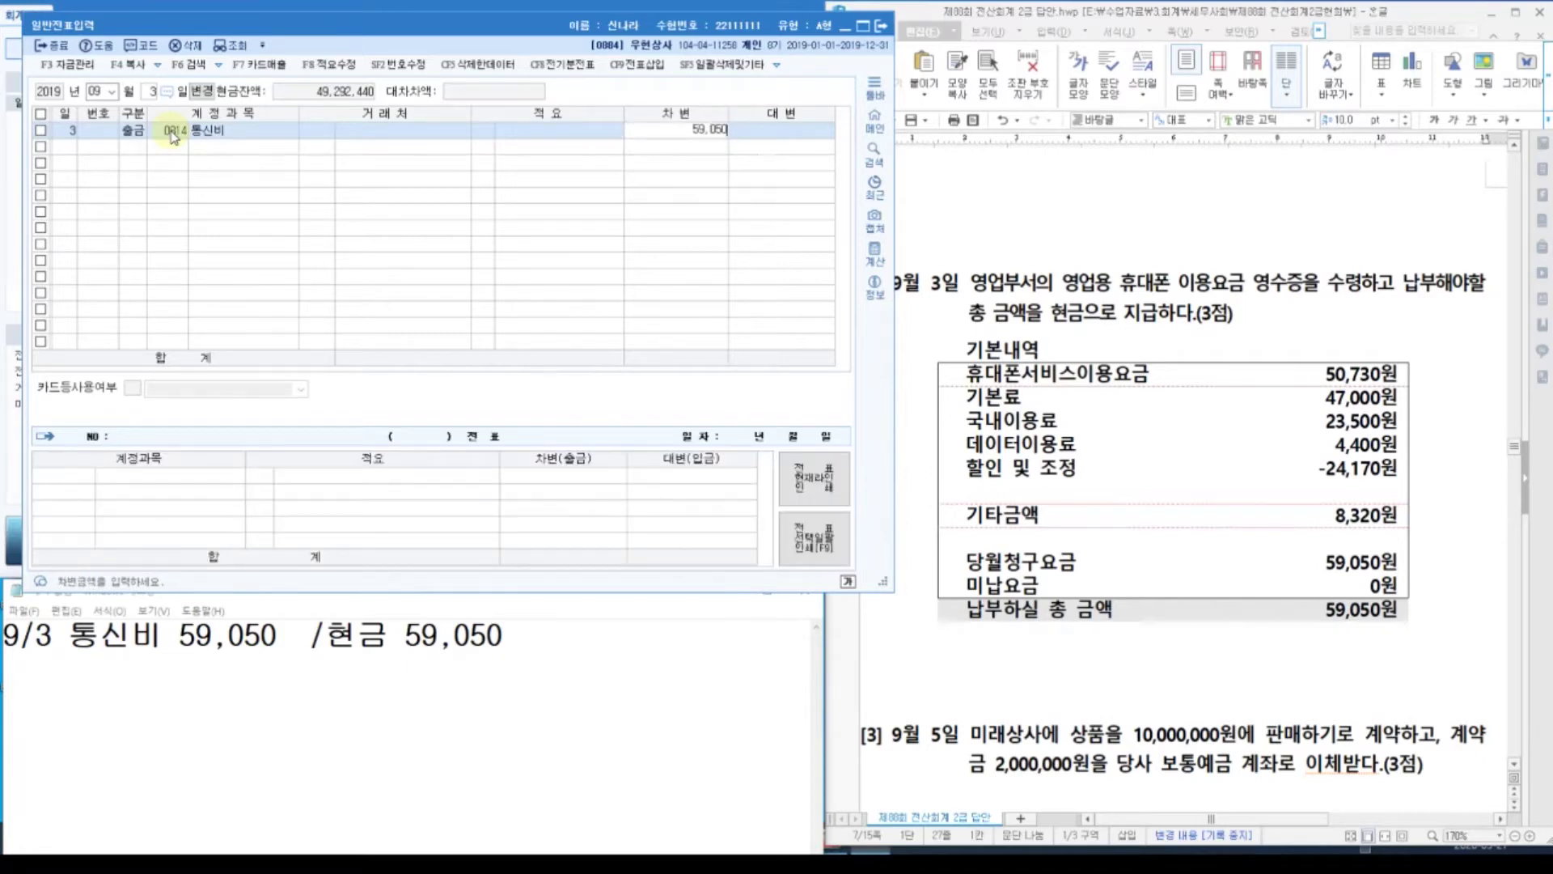
pyautogui.press('Return')
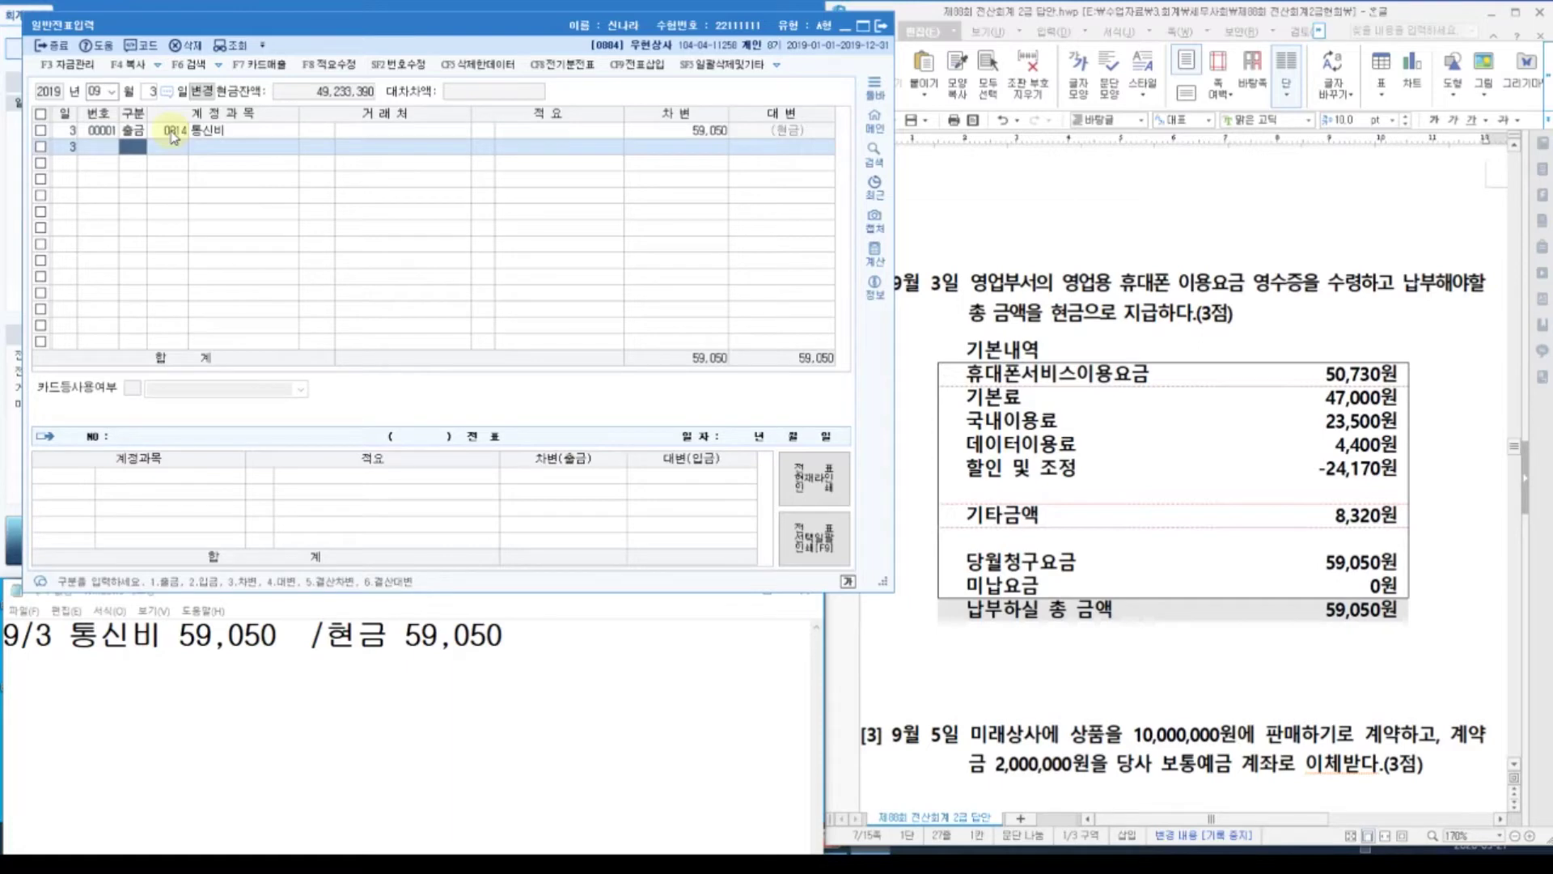
# For 문제4 [3], replace the memo with a 9/5 entry carrying 선수금 2,000,000 on the credit side.
pyautogui.moveTo(369, 27); pyautogui.dragTo(350, 22)
pyautogui.click(1060, 737)
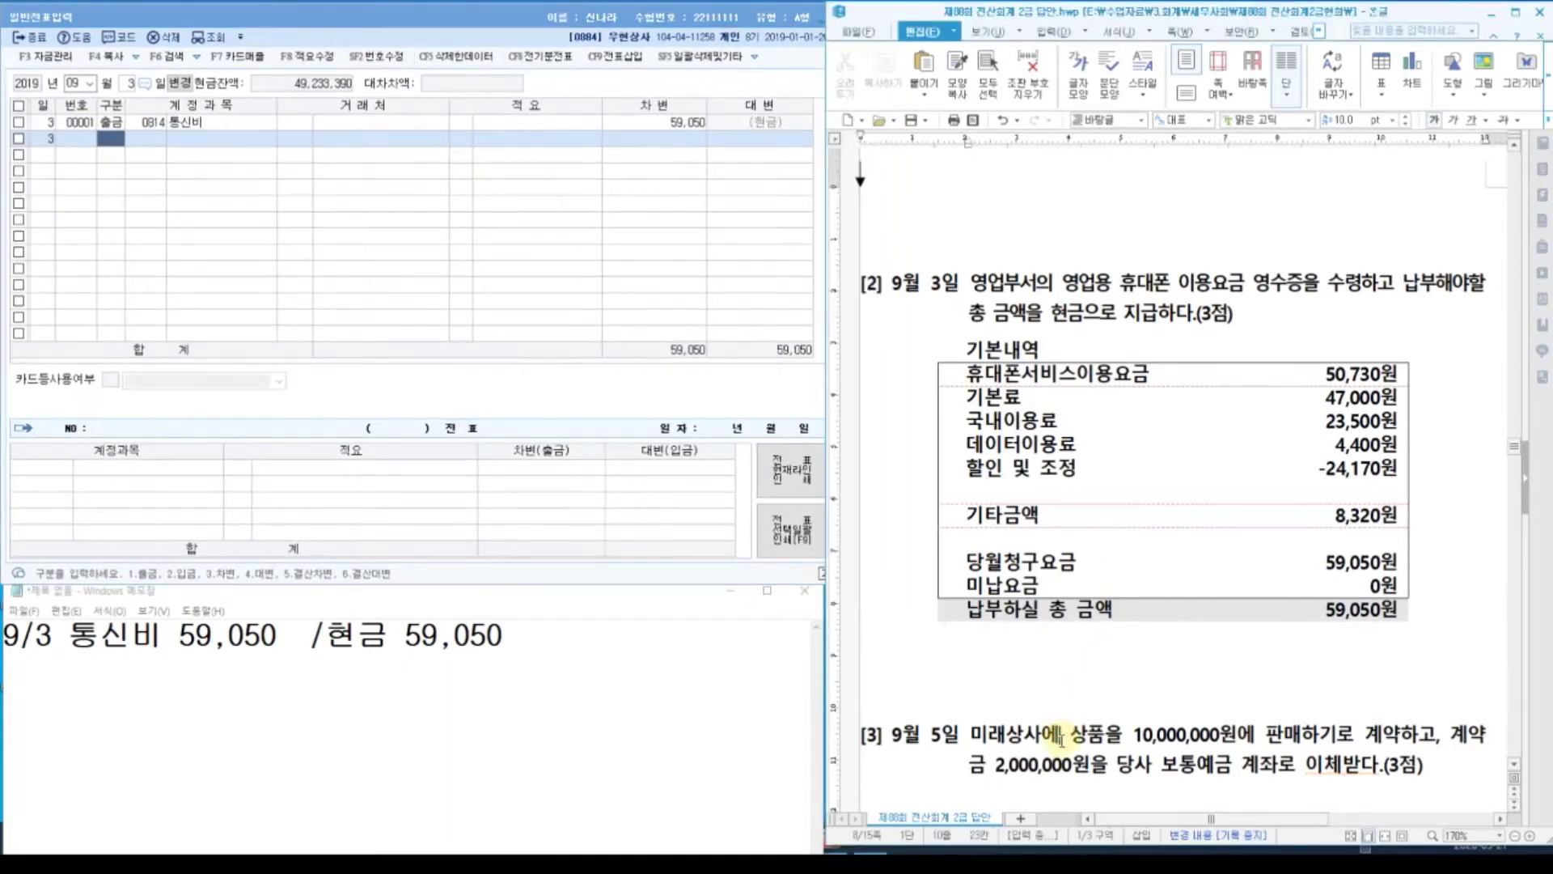
pyautogui.scroll(-2, 1060, 737)
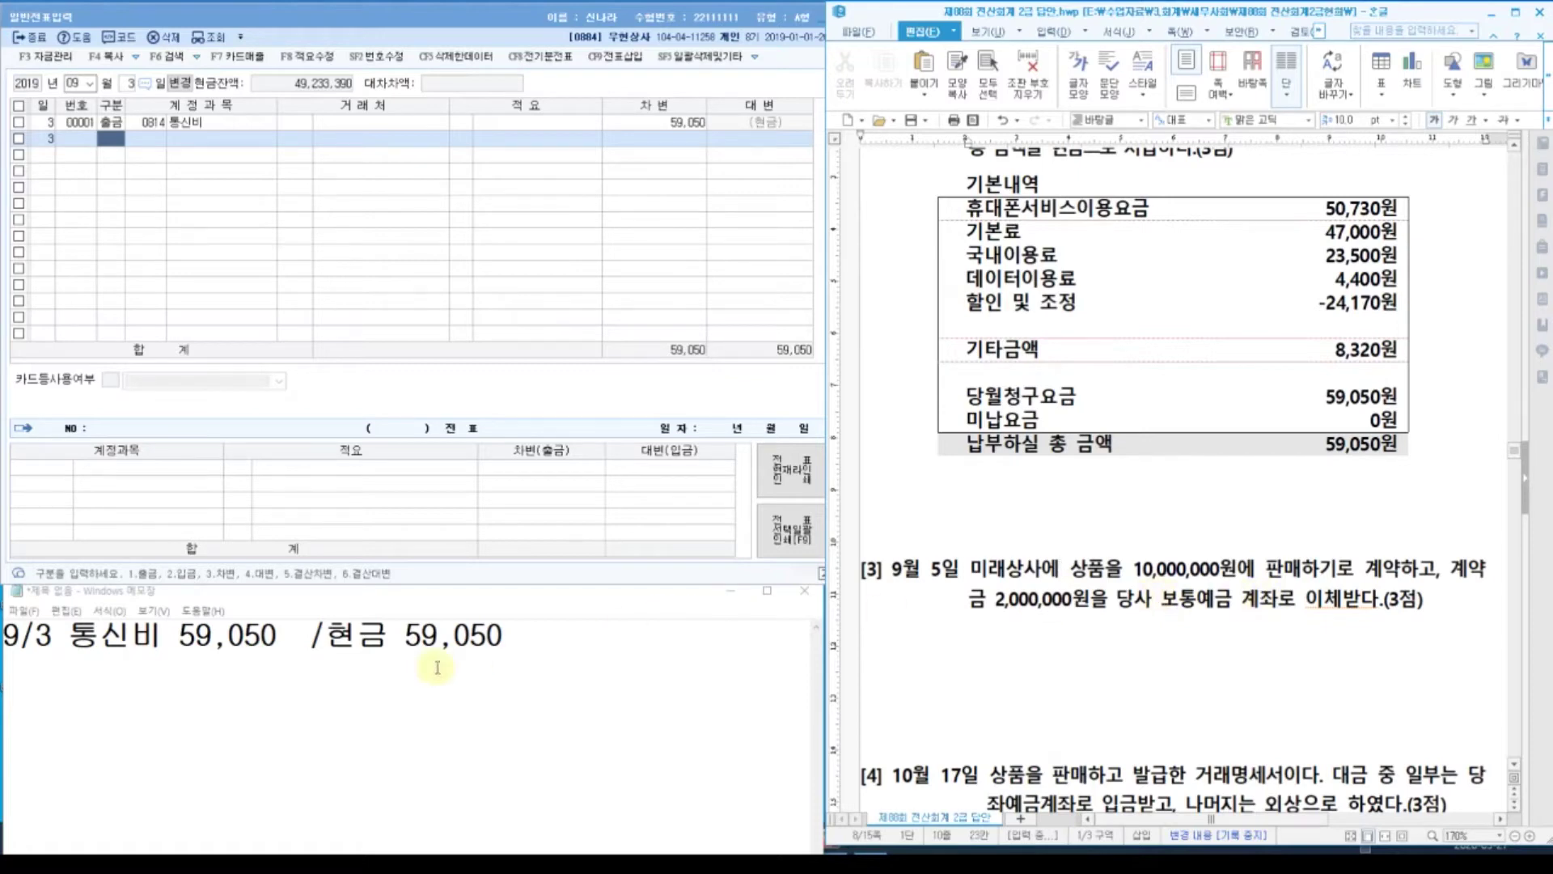
pyautogui.moveTo(505, 635); pyautogui.dragTo(38, 636)
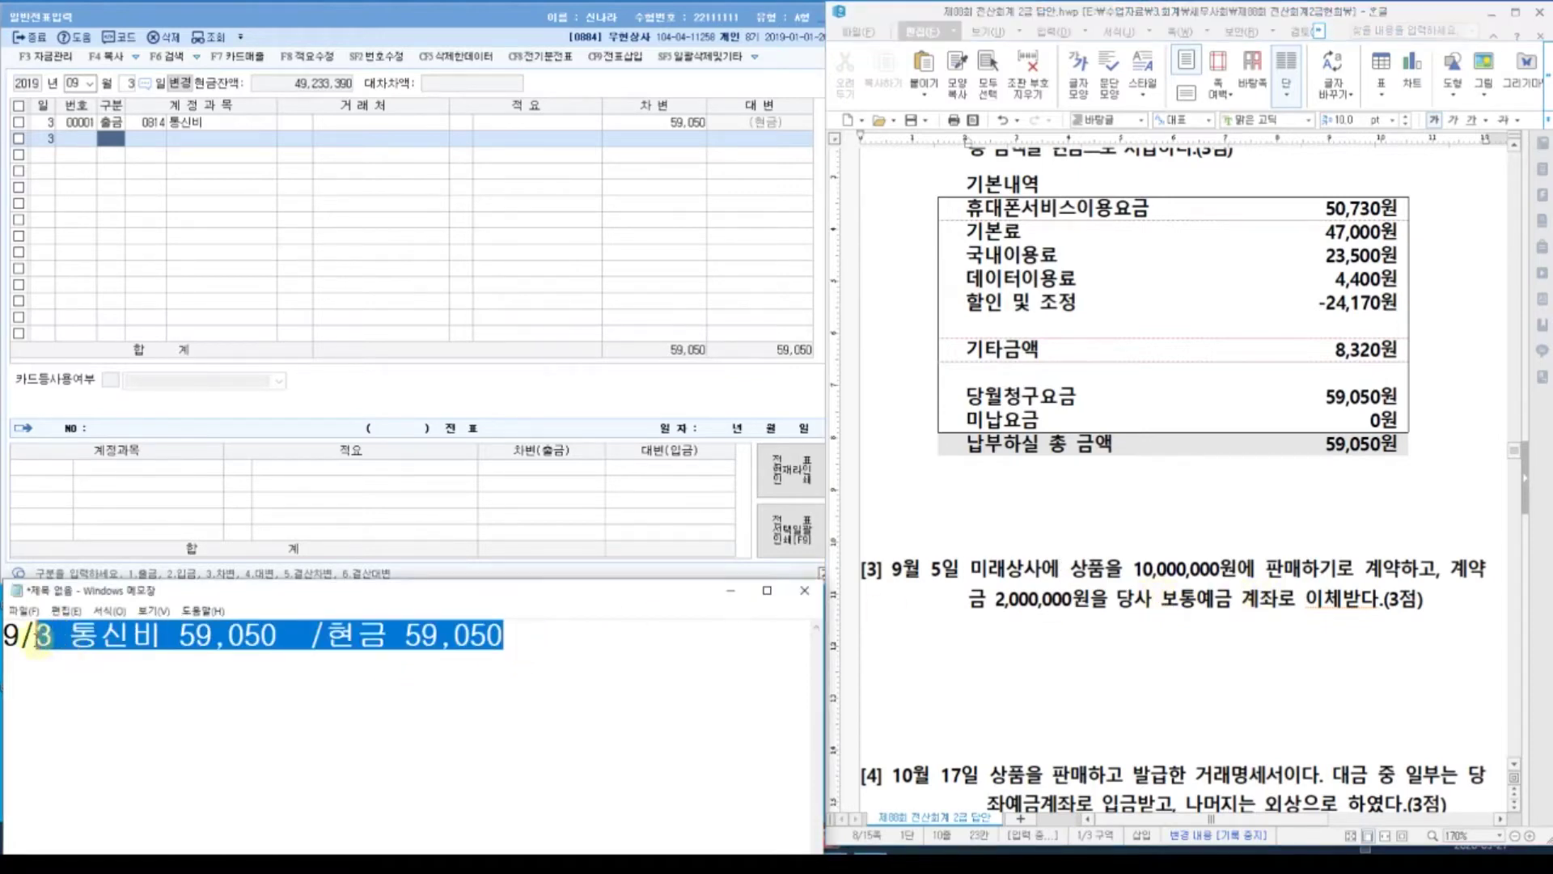
pyautogui.write('5                 ')
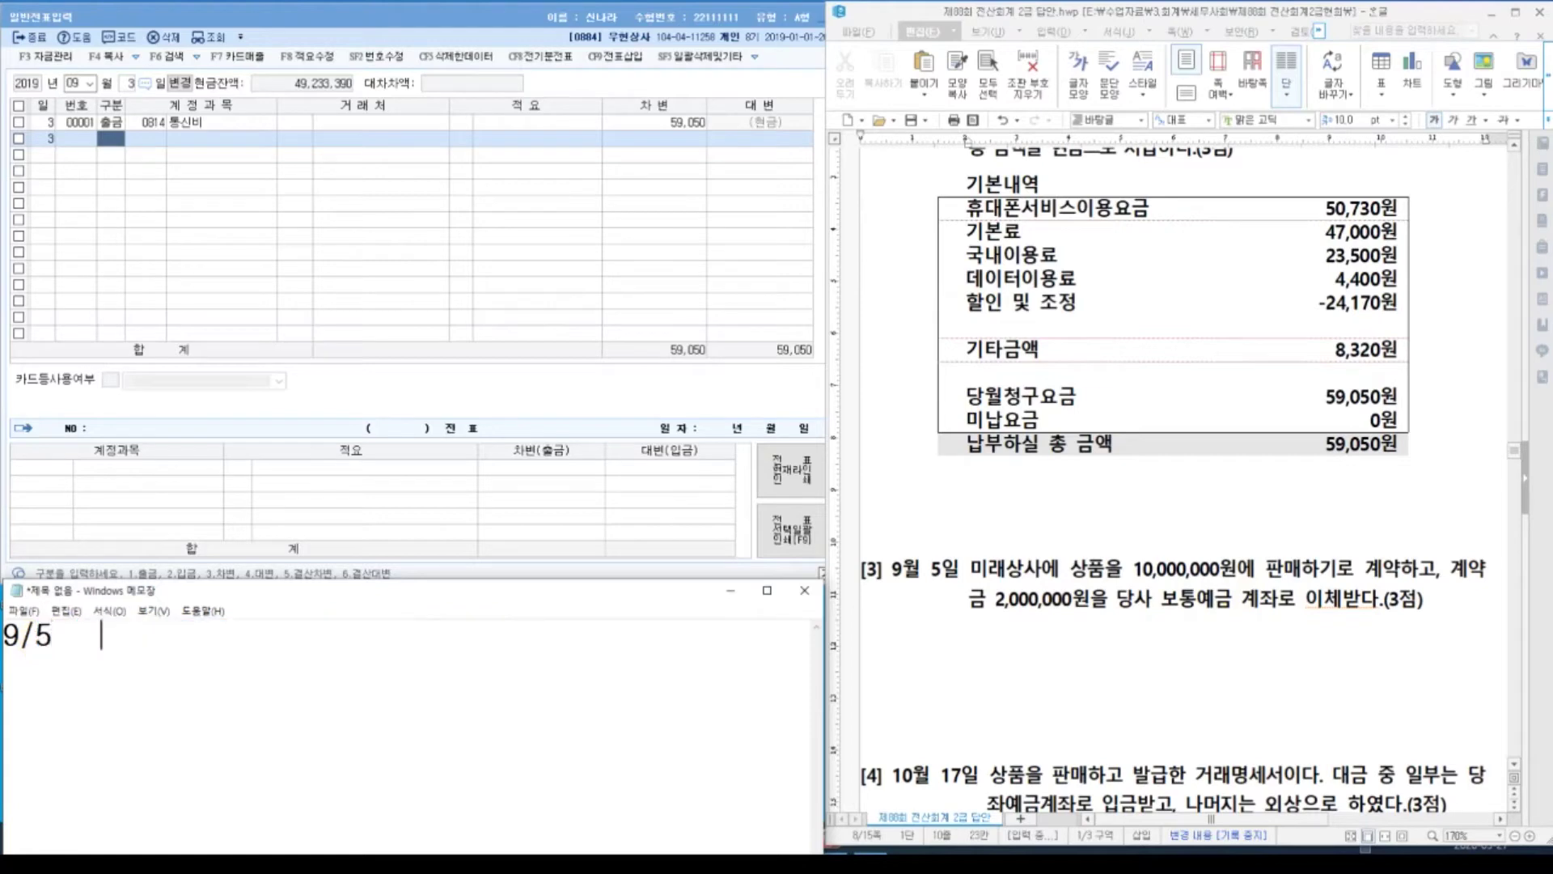
pyautogui.write('/선수금')
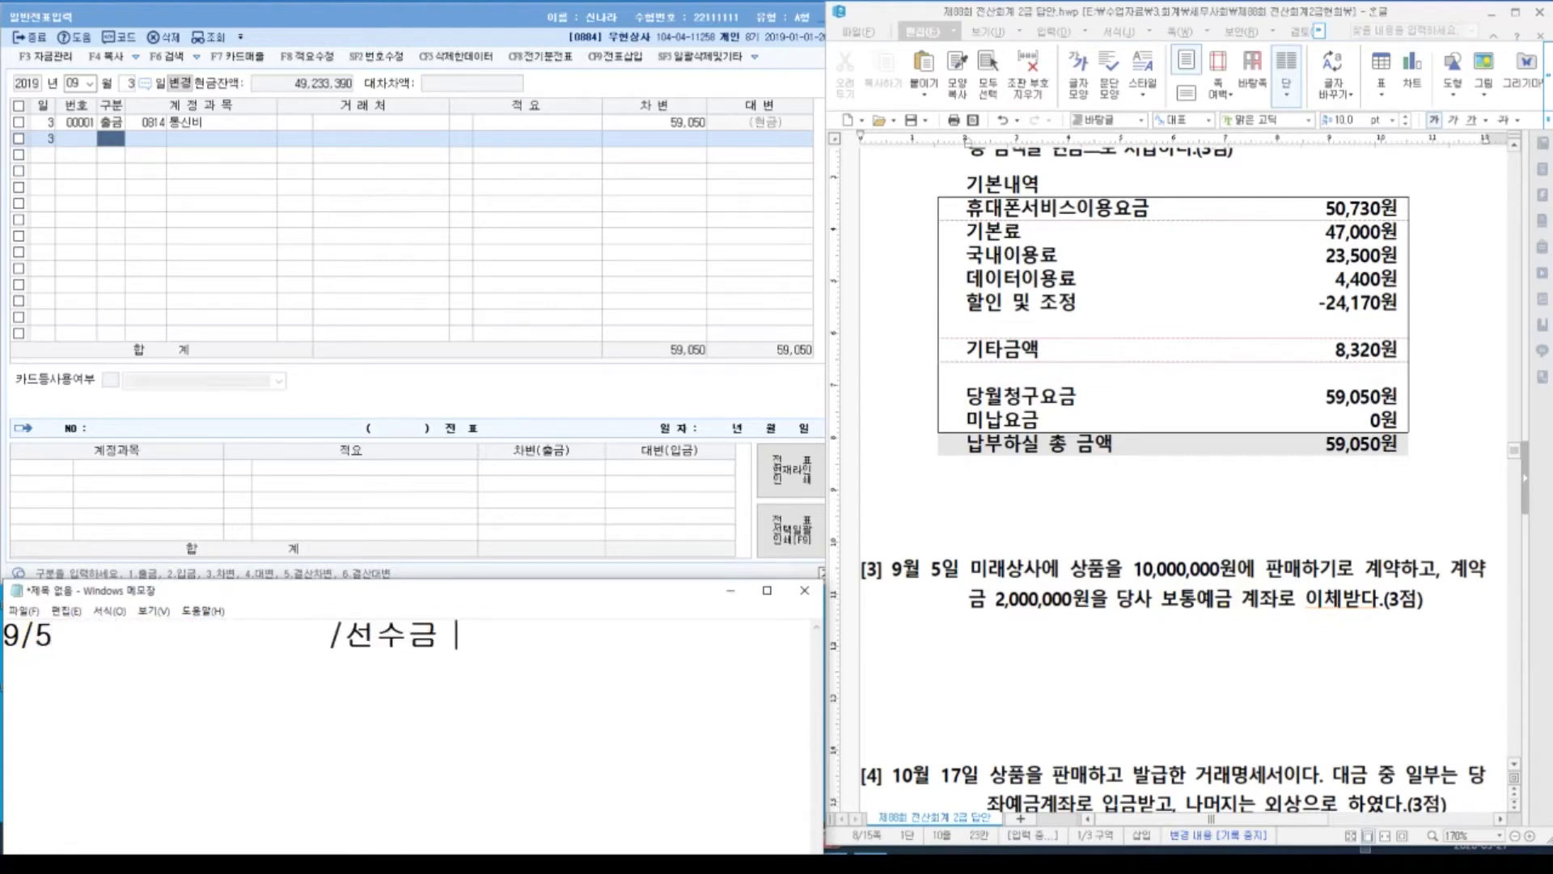
pyautogui.write(' 2,000,000')
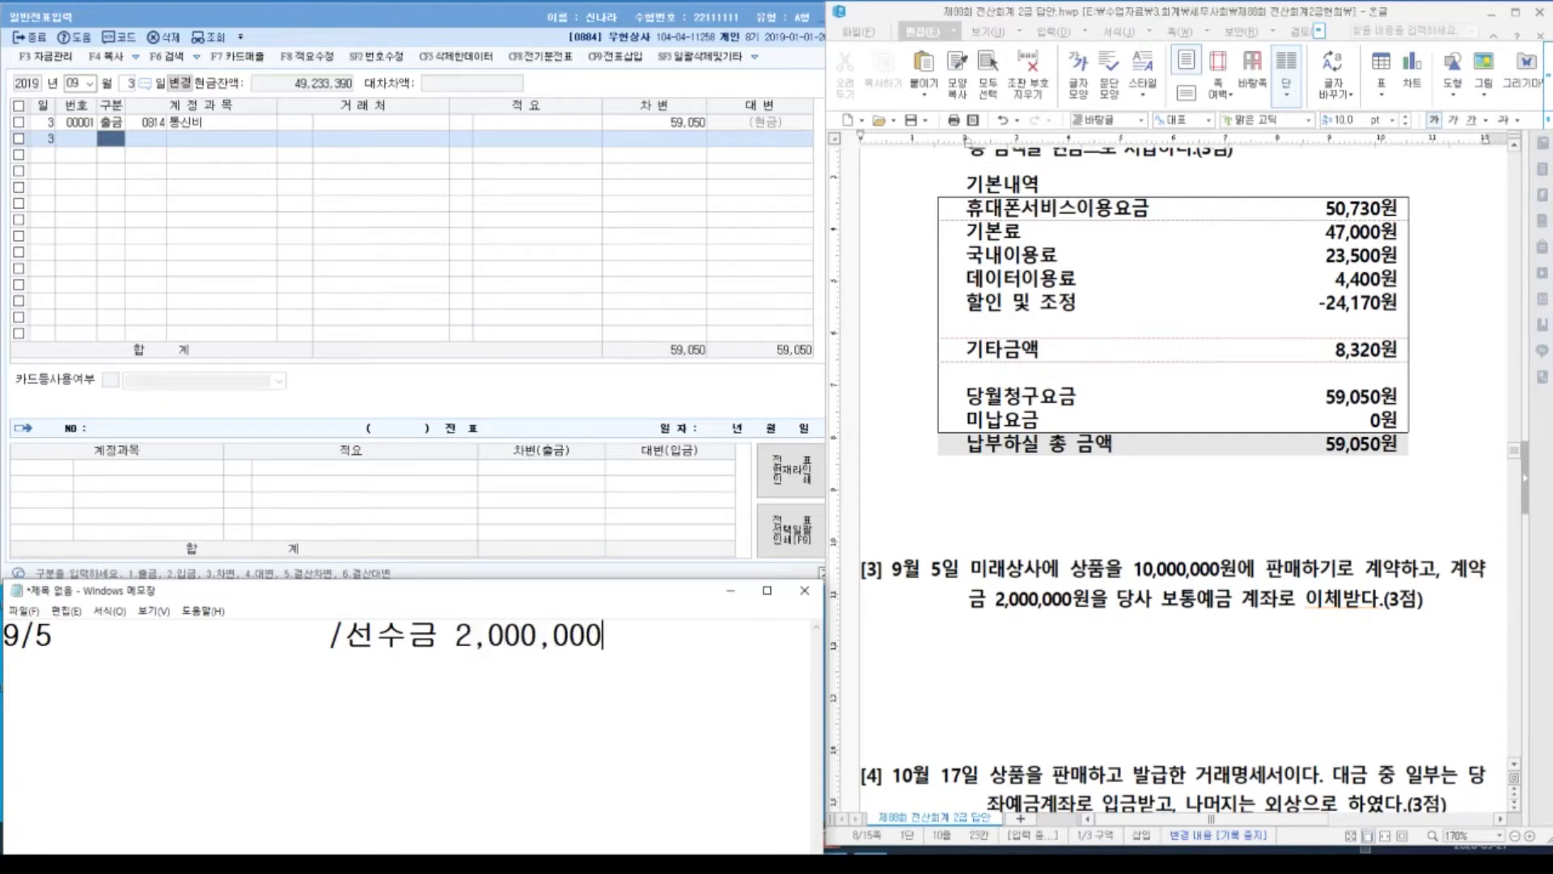
# Write 보통예금 2,000,000 on the debit side of the 9/5 memo entry and remove the extra spaces before 선수금.
pyautogui.press('Left')
pyautogui.press('Left')
pyautogui.press('Left')
pyautogui.press('Left')
pyautogui.press('Left')
pyautogui.press('Left')
pyautogui.press('Left')
pyautogui.press('Left')
pyautogui.press('Left')
pyautogui.press('Left')
pyautogui.press('Left')
pyautogui.press('Left')
pyautogui.press('Left')
pyautogui.press('Left')
pyautogui.write('보통예금2,')
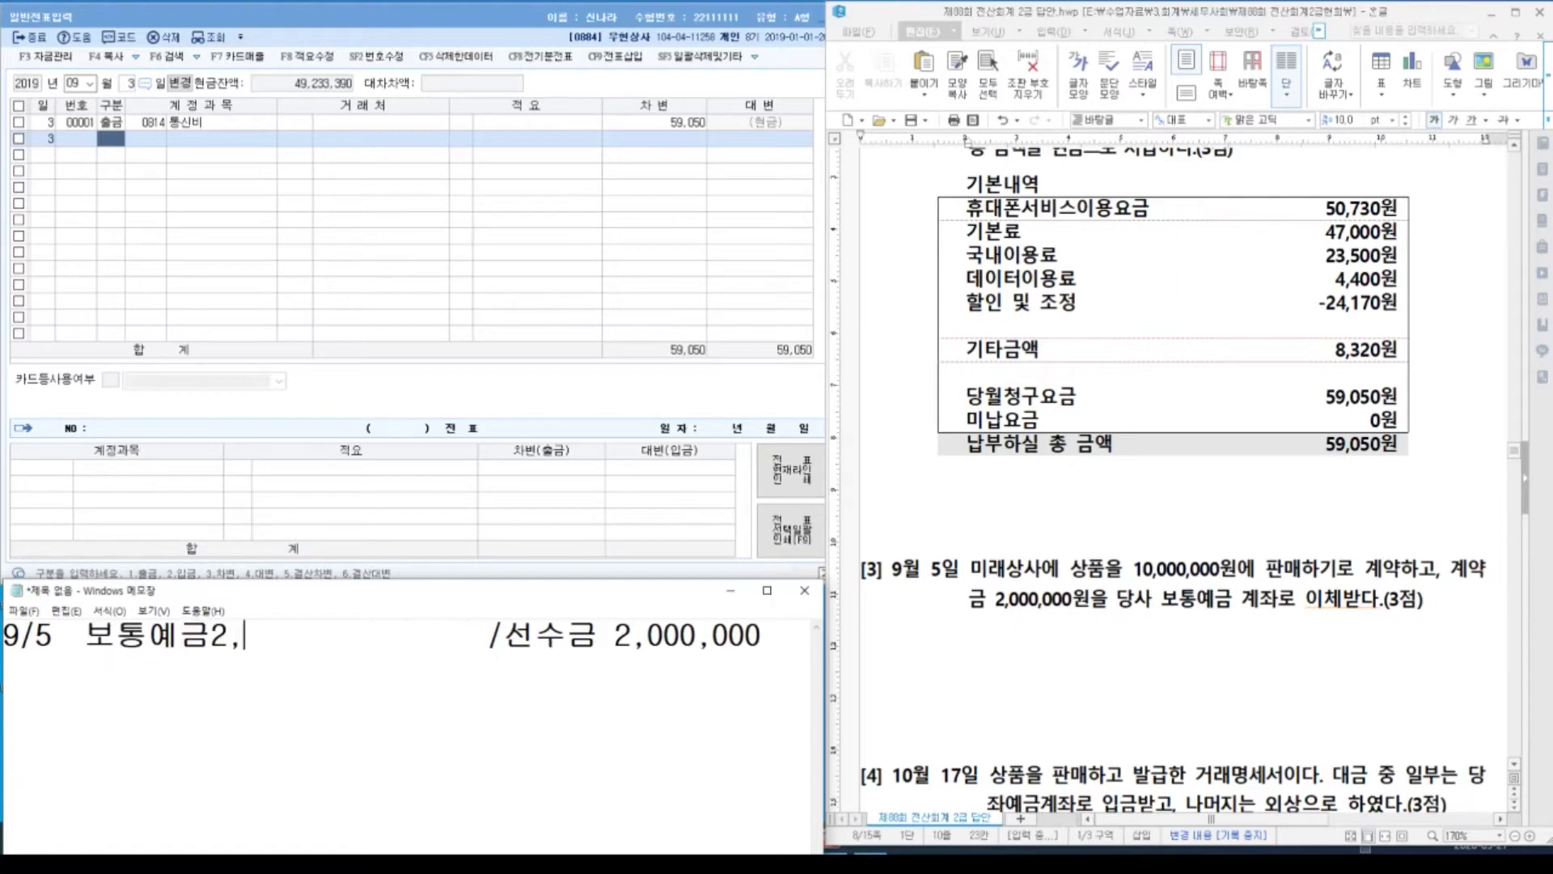
pyautogui.write('000,000')
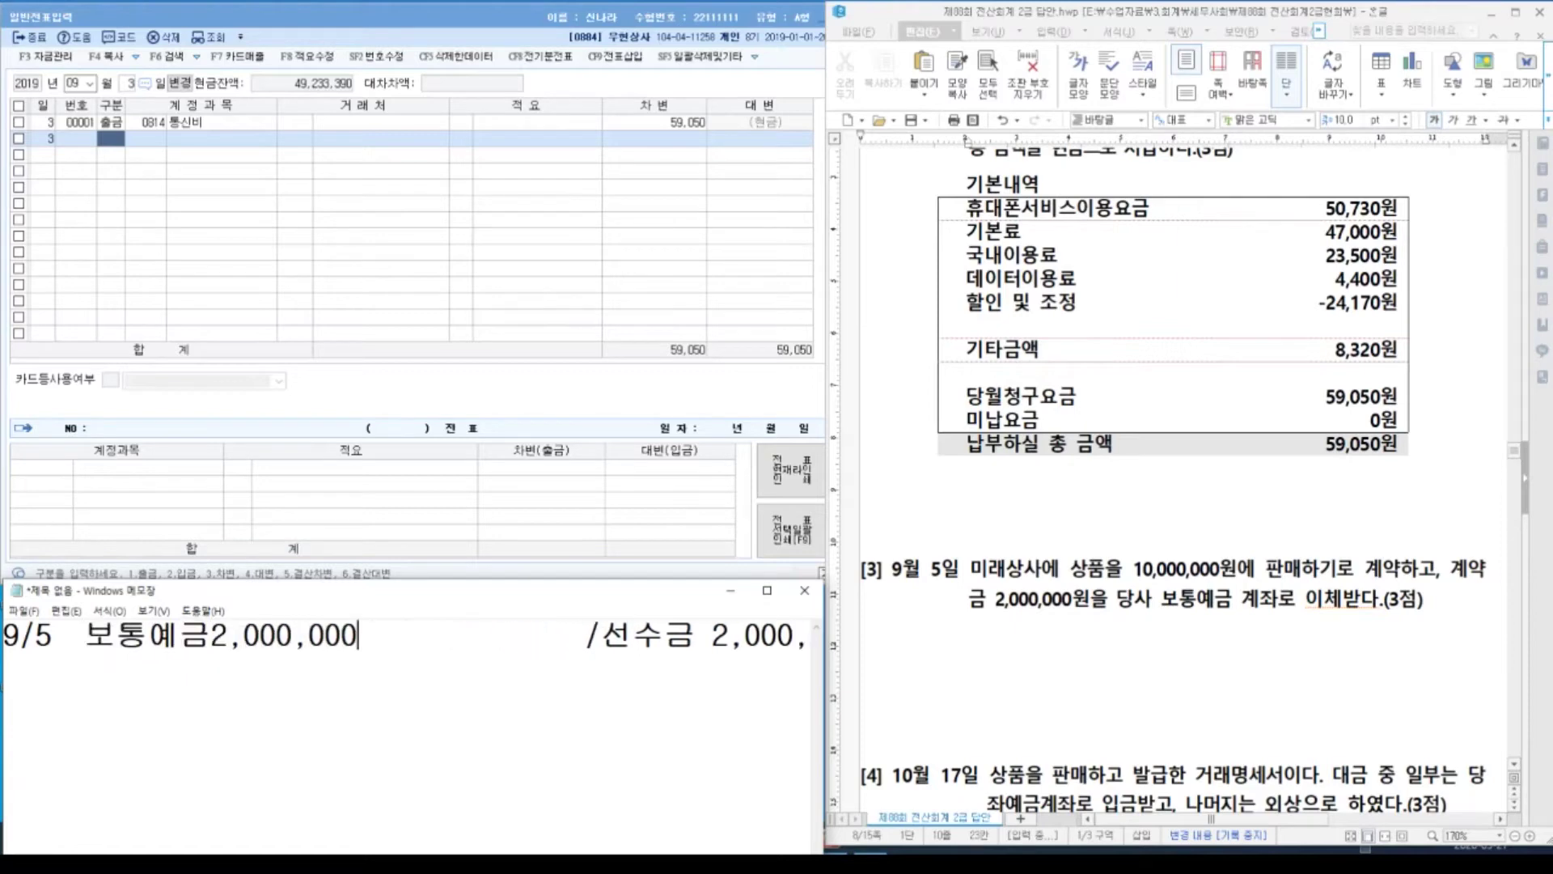
pyautogui.press('Delete')
pyautogui.press('Delete')
pyautogui.press('Delete')
pyautogui.press('Delete')
pyautogui.press('Delete')
pyautogui.press('Delete')
pyautogui.press('Delete')
pyautogui.press('Delete')
pyautogui.press('Delete')
pyautogui.press('Delete')
pyautogui.press('Delete')
pyautogui.press('Delete')
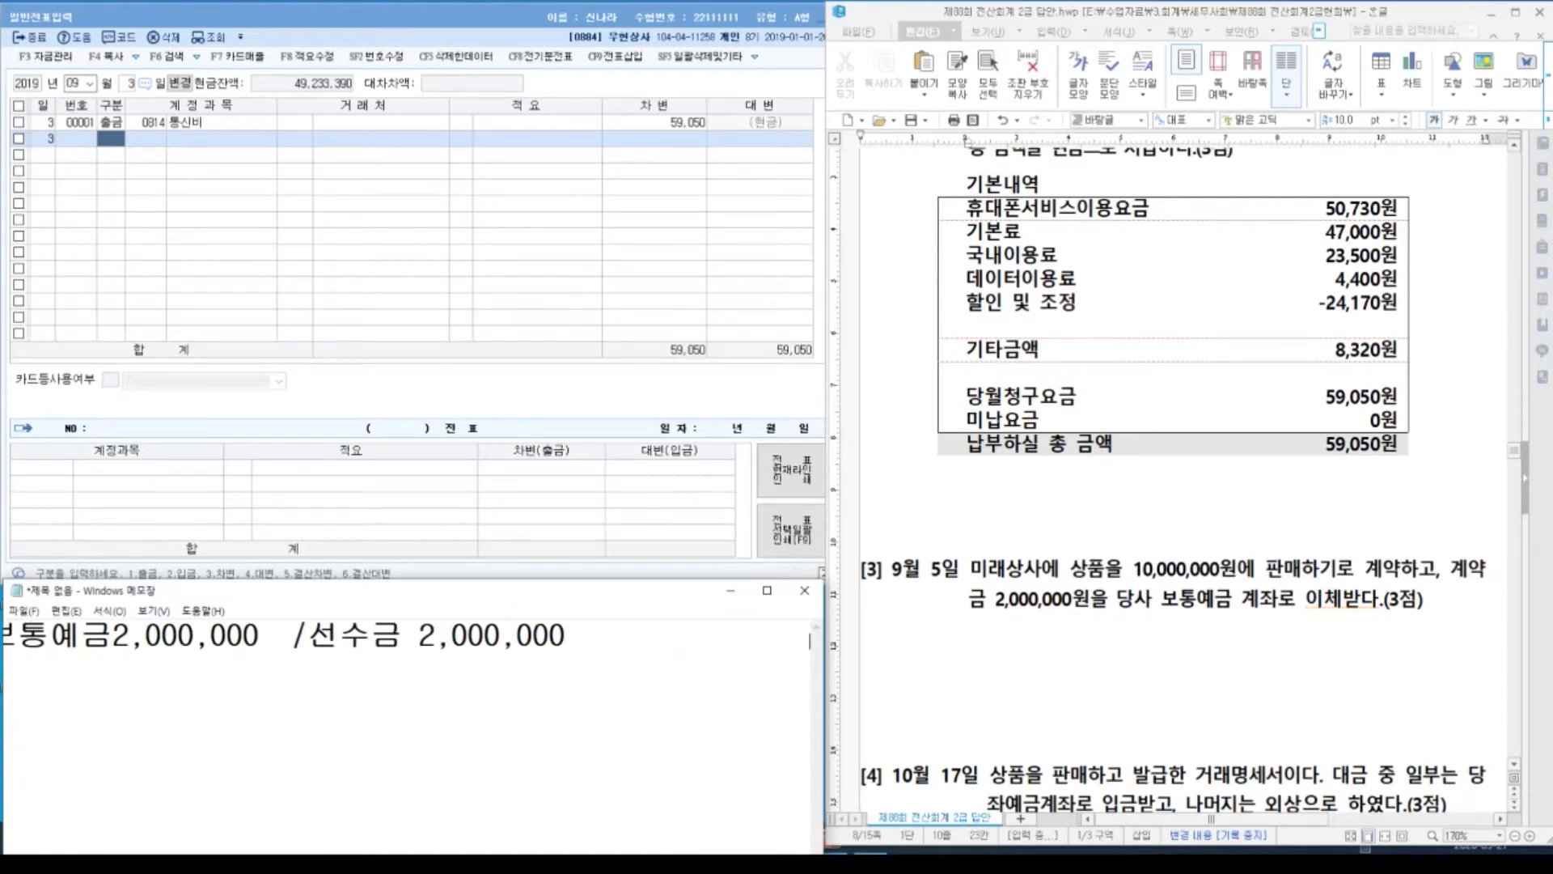
# Note 미래상사 beneath 선수금 in the 9/5 memo entry.
pyautogui.press('Home')
pyautogui.write('미랫')
pyautogui.write('상사')
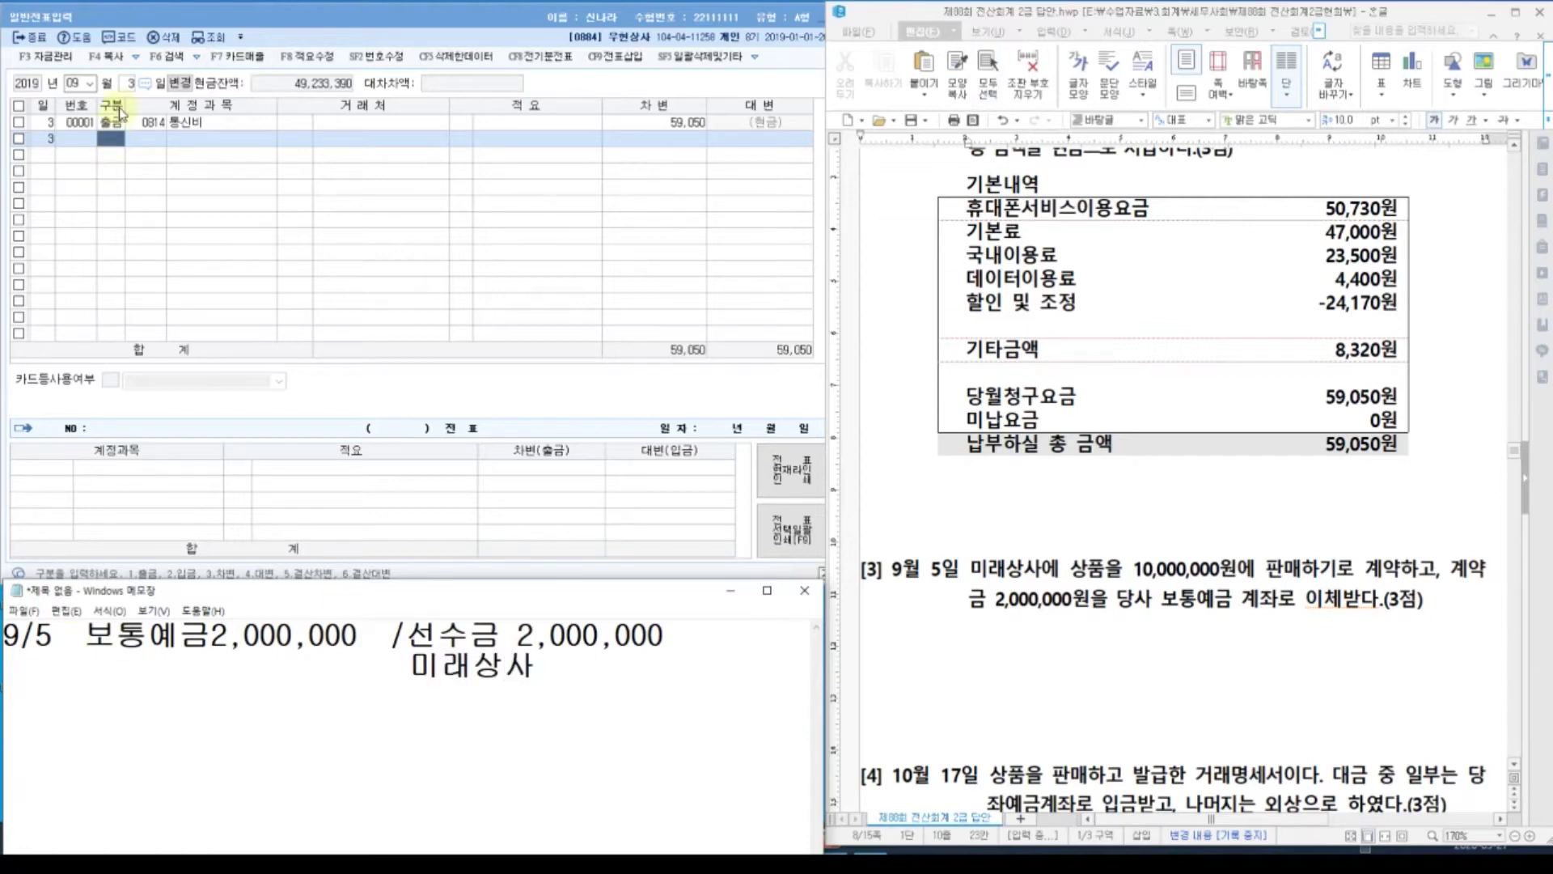
# Set the voucher date to 9/5 and enter a credit line for 0259 선수금 with 거래처 미래상사 and 2,000,000.
pyautogui.click(130, 83)
pyautogui.write('5')
pyautogui.press('Return')
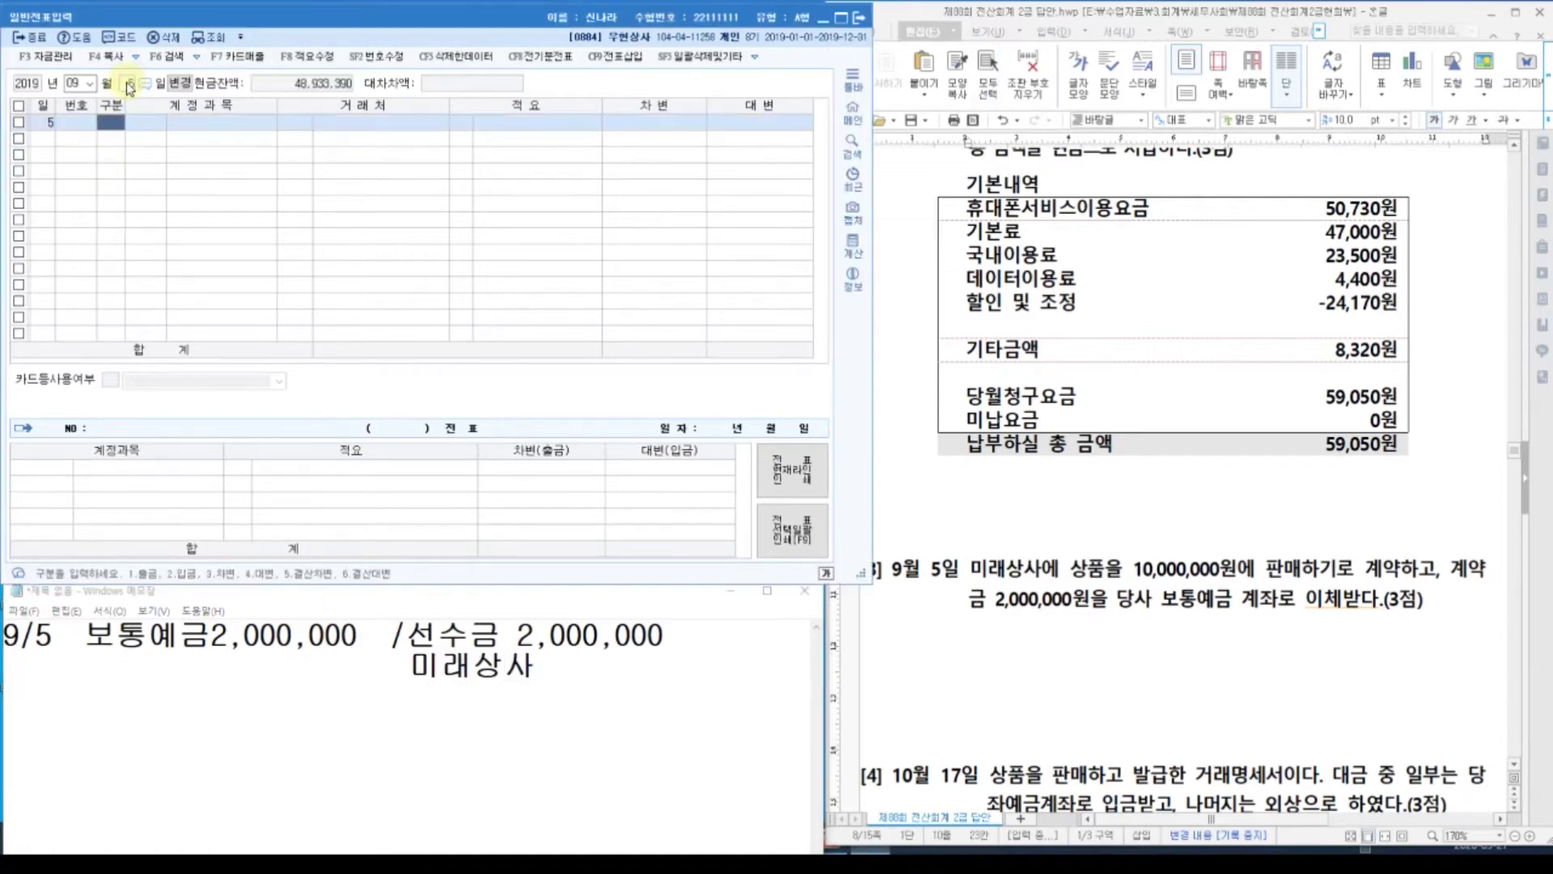
pyautogui.write('4')
pyautogui.press('Return')
pyautogui.write('259')
pyautogui.press('Return')
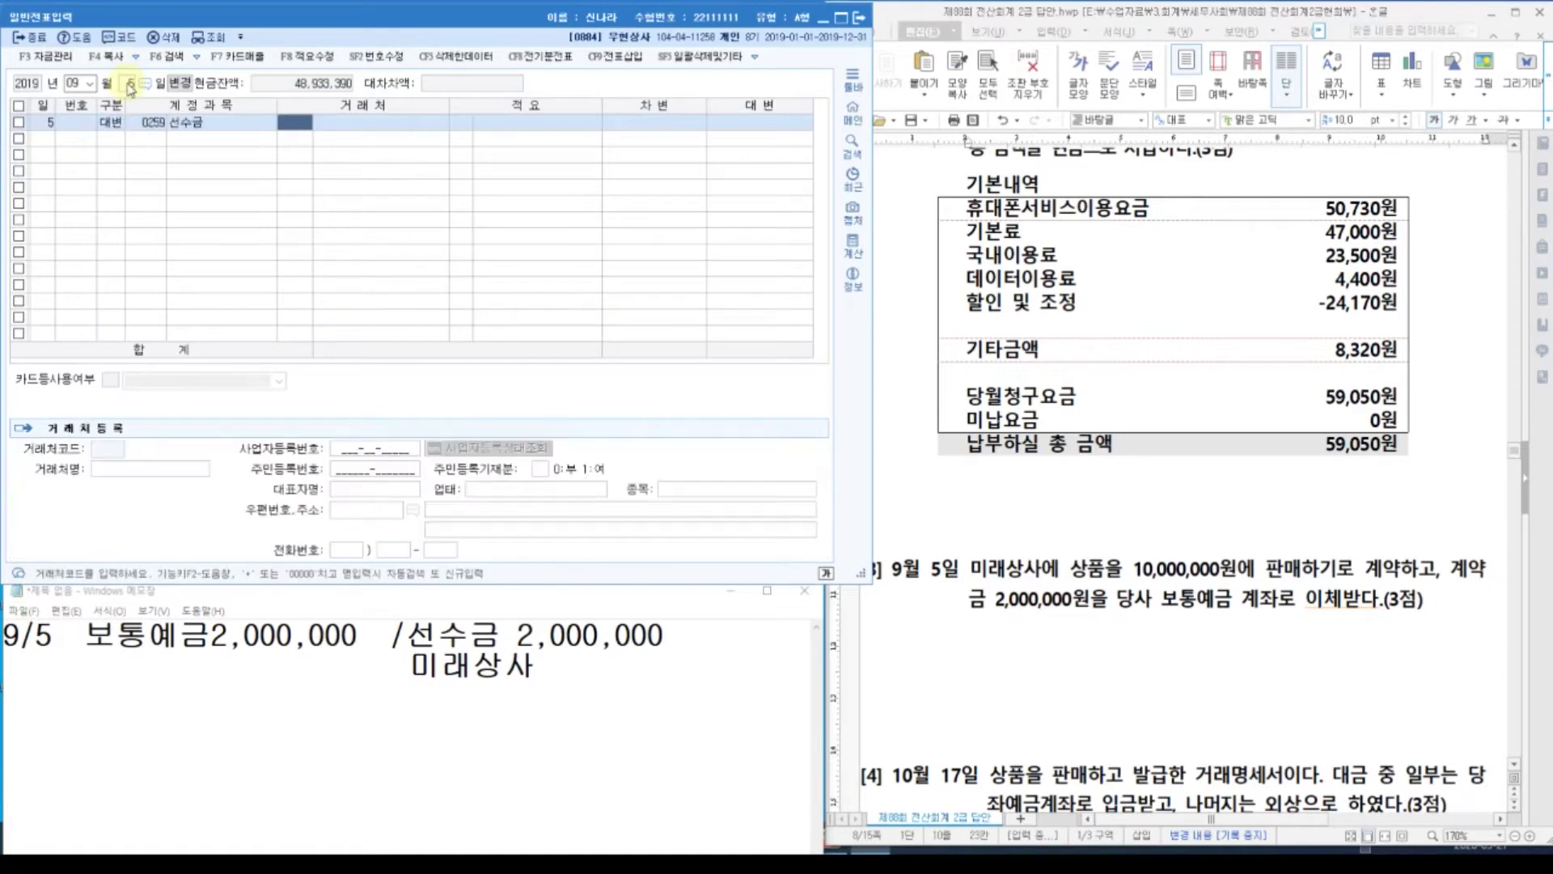
pyautogui.write('미래')
pyautogui.press('Return')
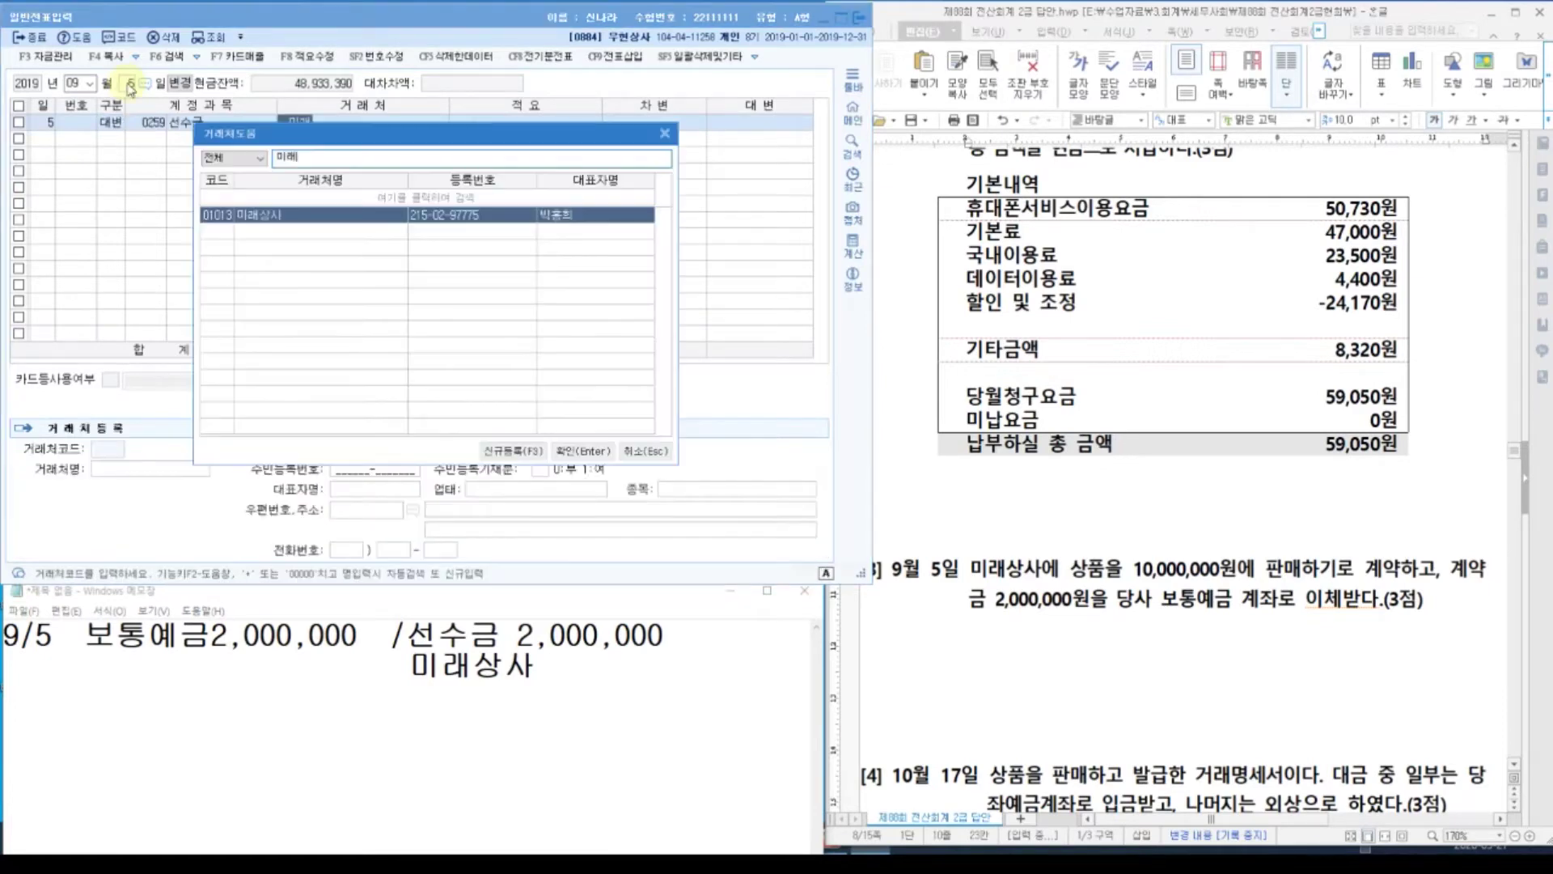
pyautogui.press('Return')
pyautogui.press('Return')
pyautogui.write('2000000')
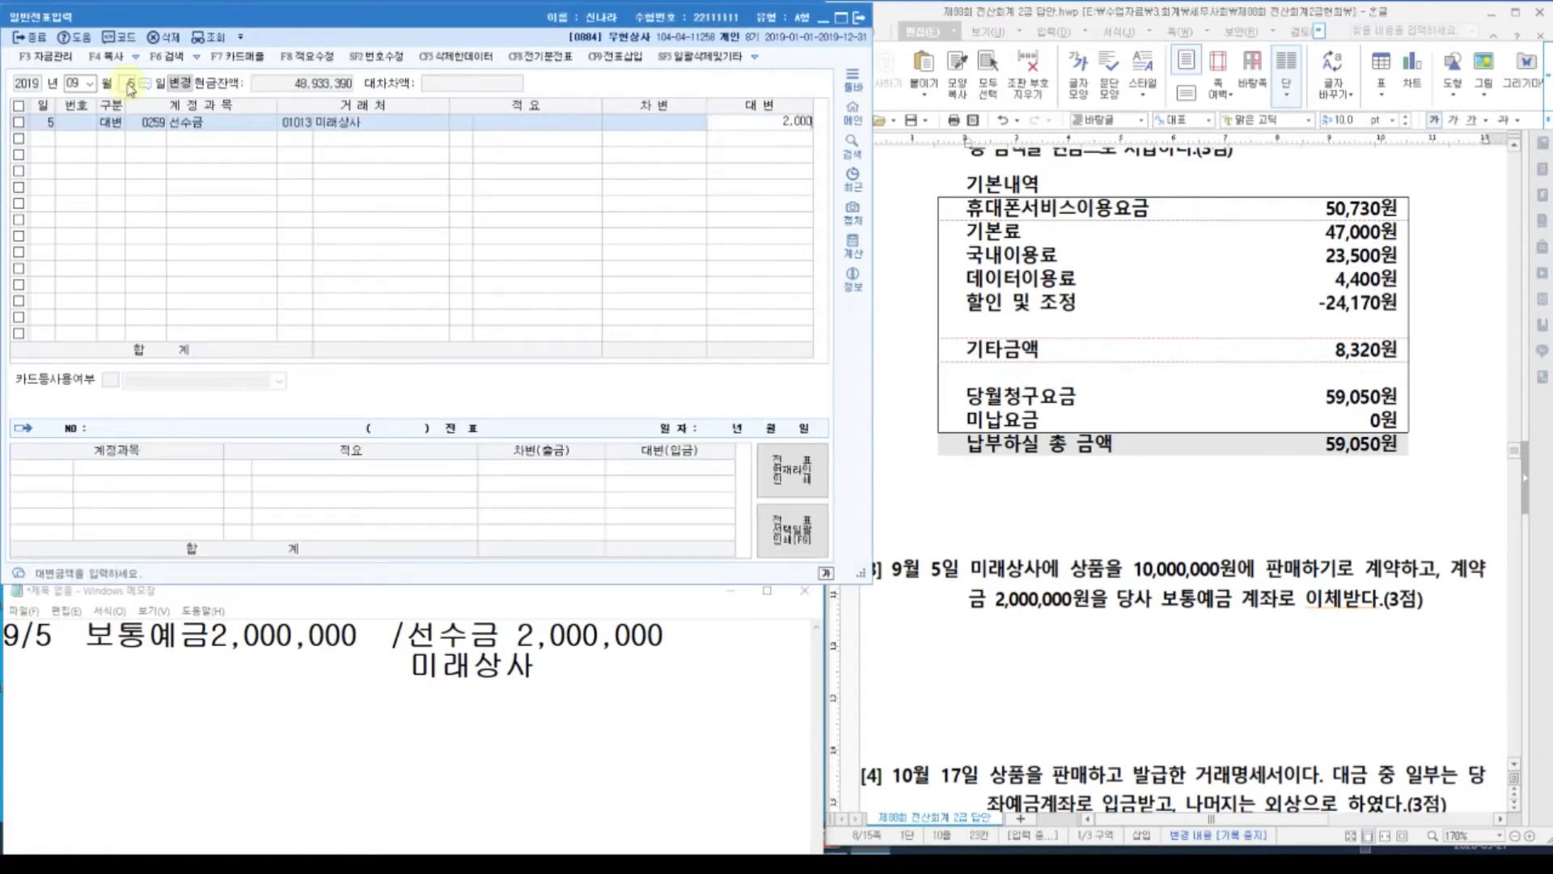
pyautogui.press('Return')
# Complete the 9/5 voucher with a debit line for 0103 보통예금 of 2,000,000.
pyautogui.write('3')
pyautogui.press('Return')
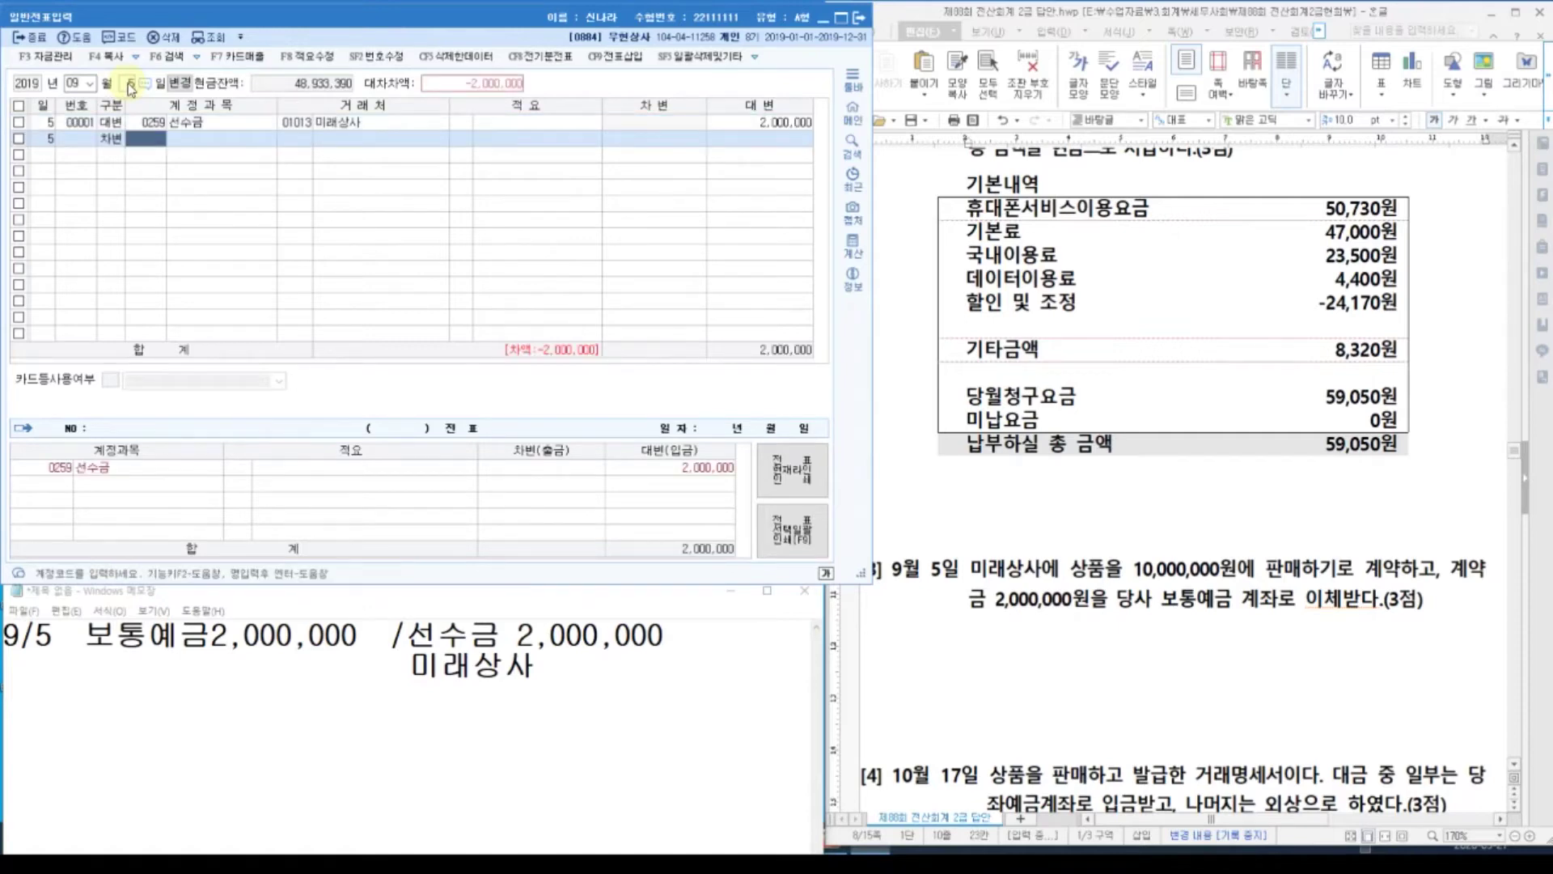
pyautogui.write('103')
pyautogui.press('Return')
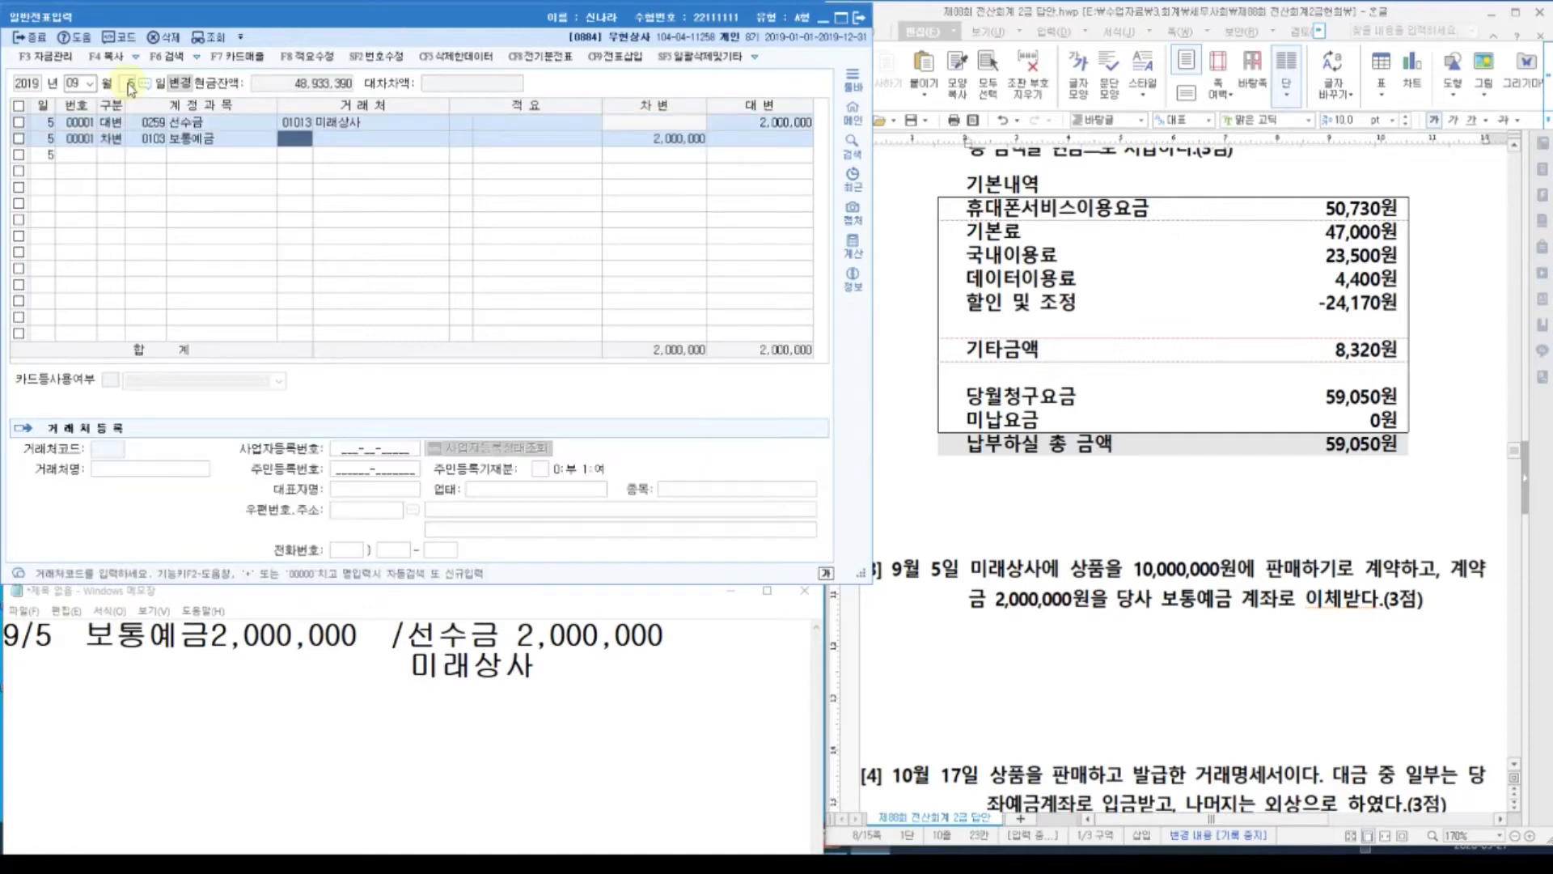
pyautogui.press('Return')
pyautogui.press('Return')
pyautogui.press('Return')
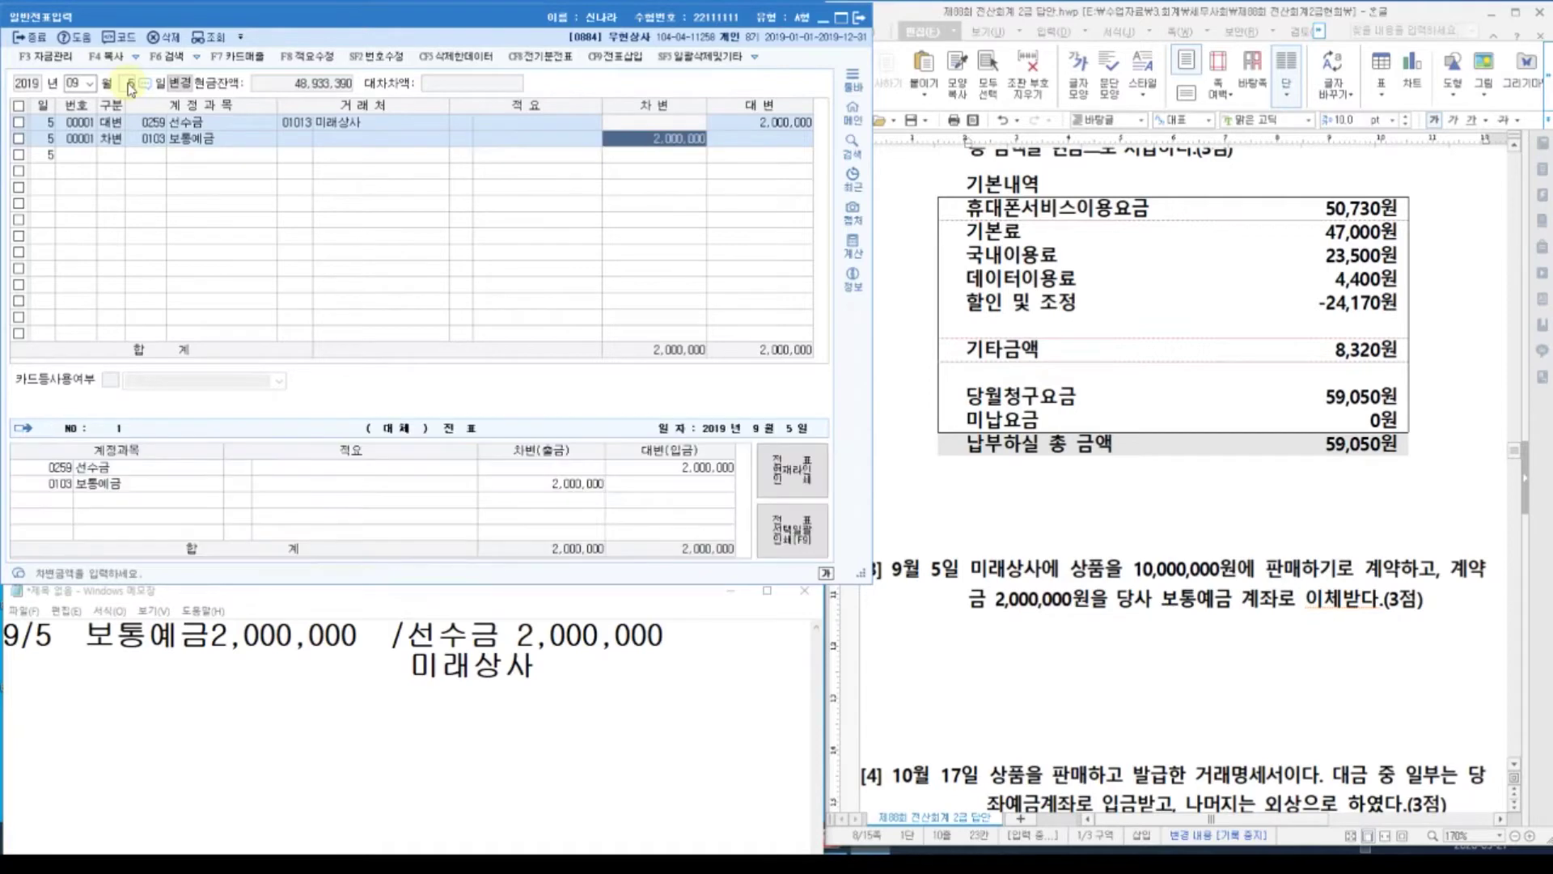
pyautogui.press('Return')
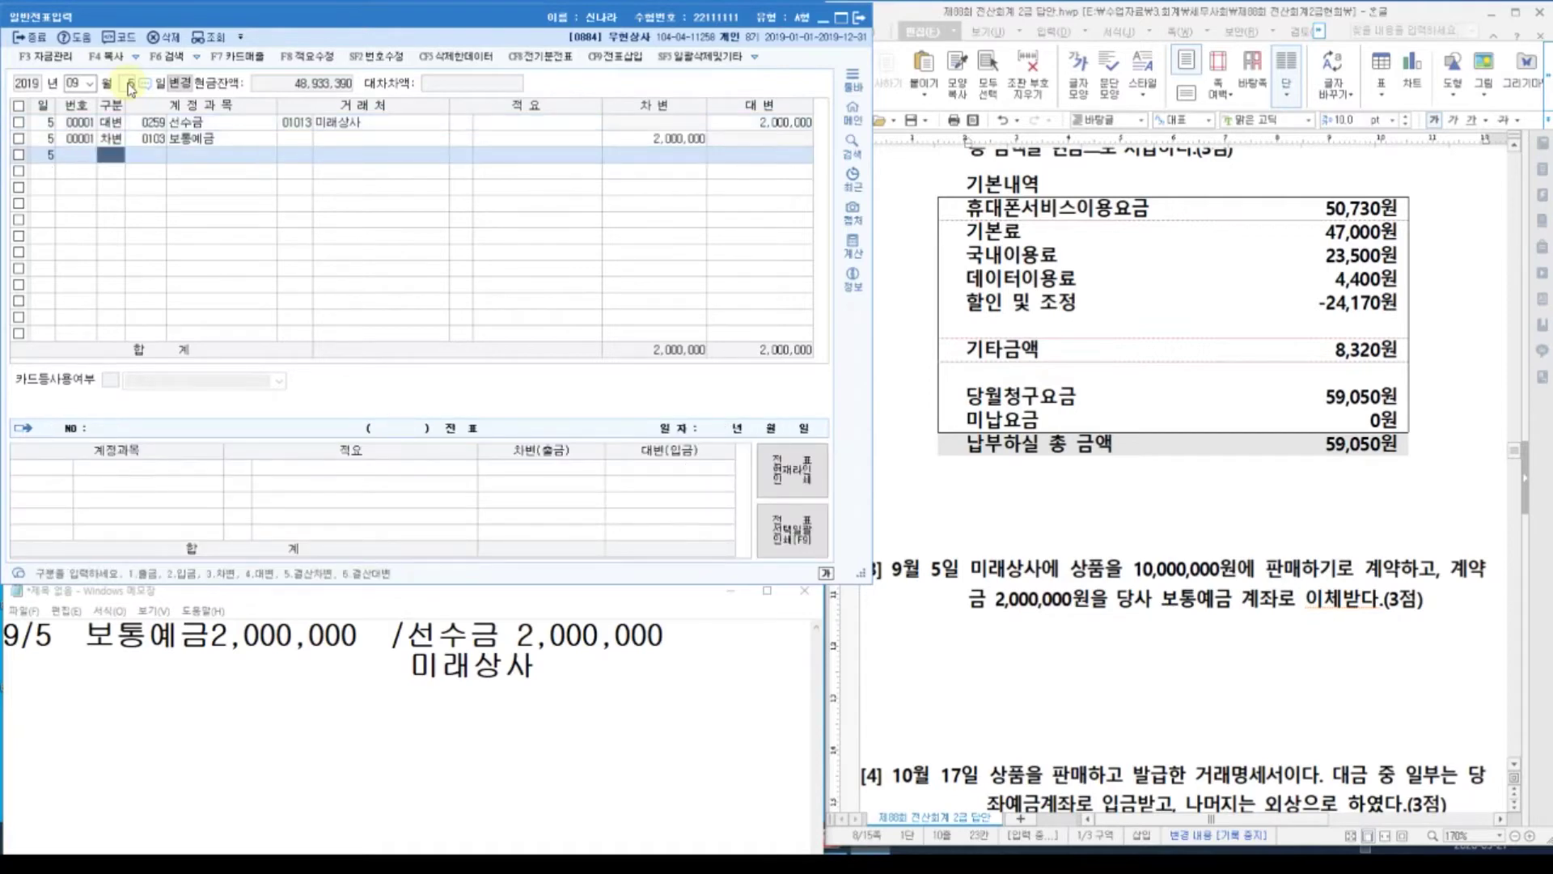
# Read question [4] dated 10월 17일 and the 거래명세표 that belongs to it.
pyautogui.click(1020, 641)
pyautogui.scroll(-4, 1044, 663)
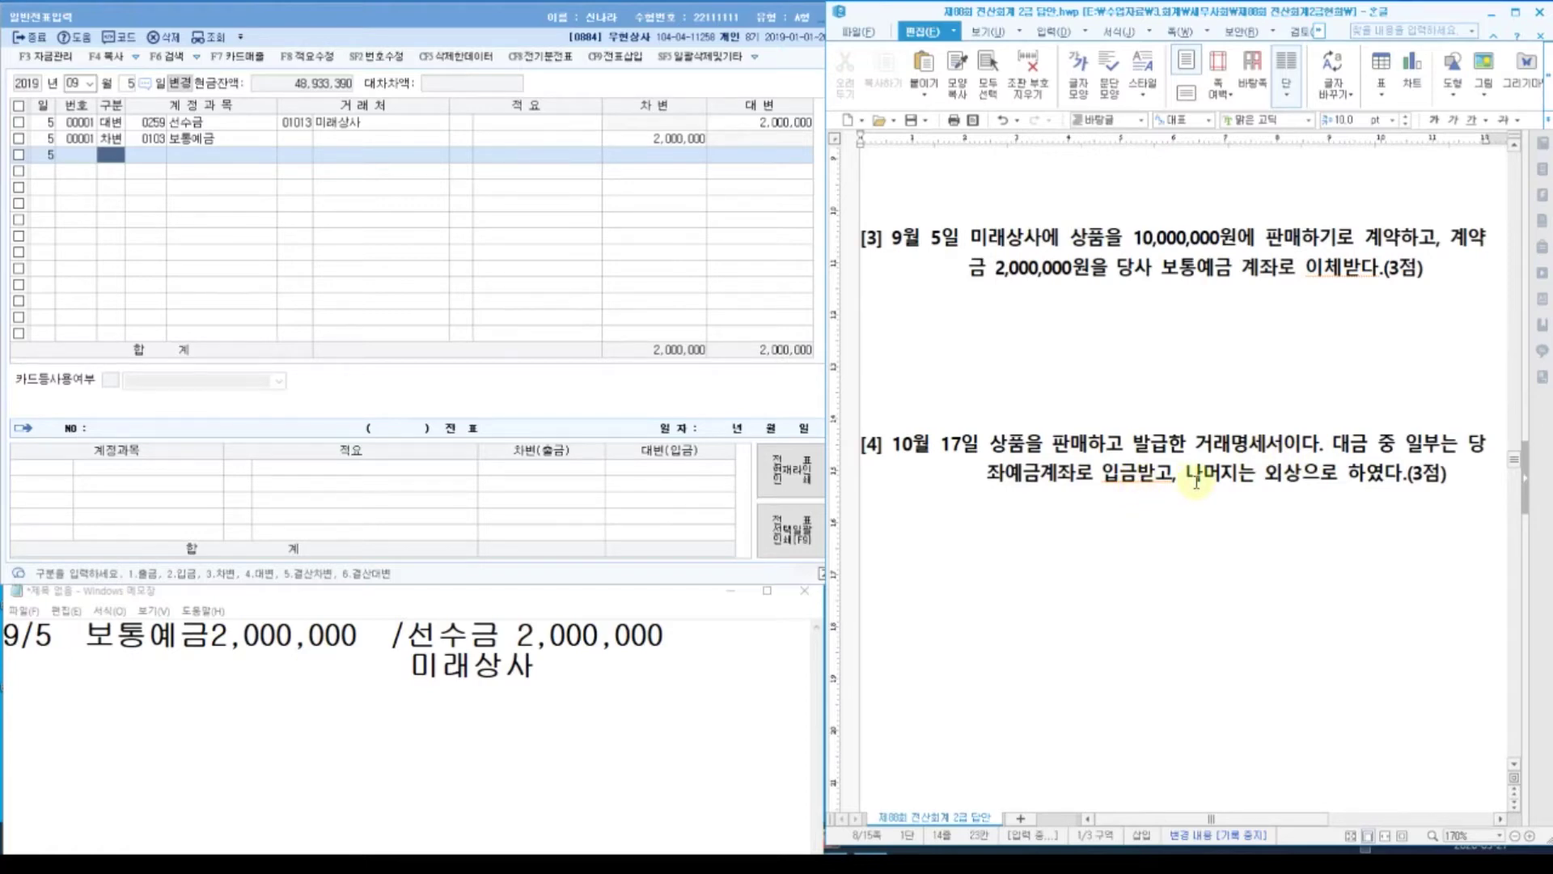
pyautogui.scroll(-6, 1174, 468)
pyautogui.scroll(-6, 1173, 468)
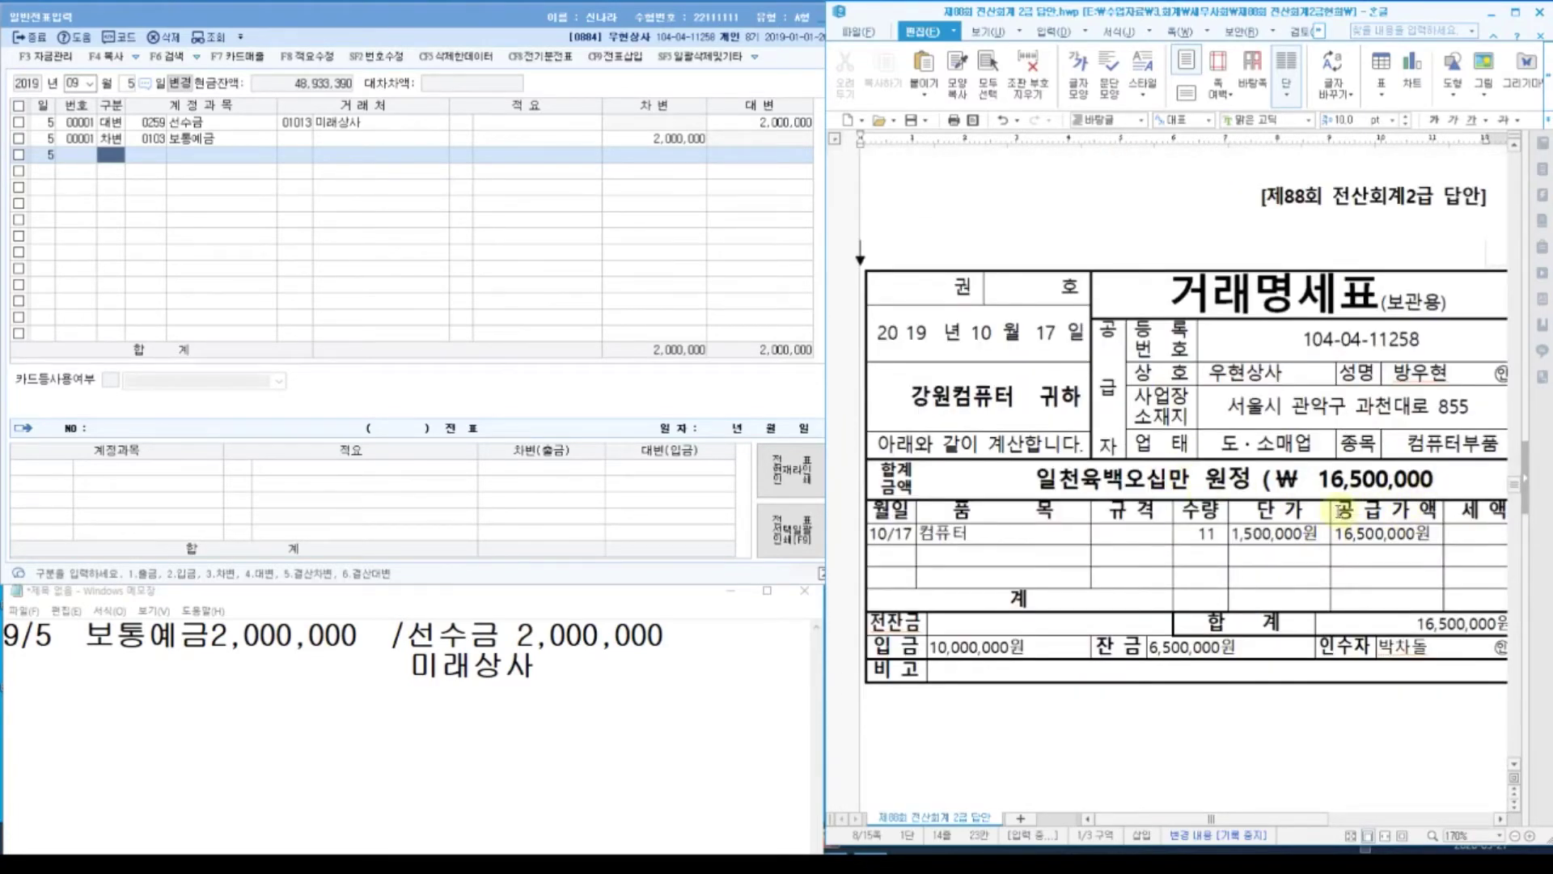
pyautogui.scroll(10, 1343, 510)
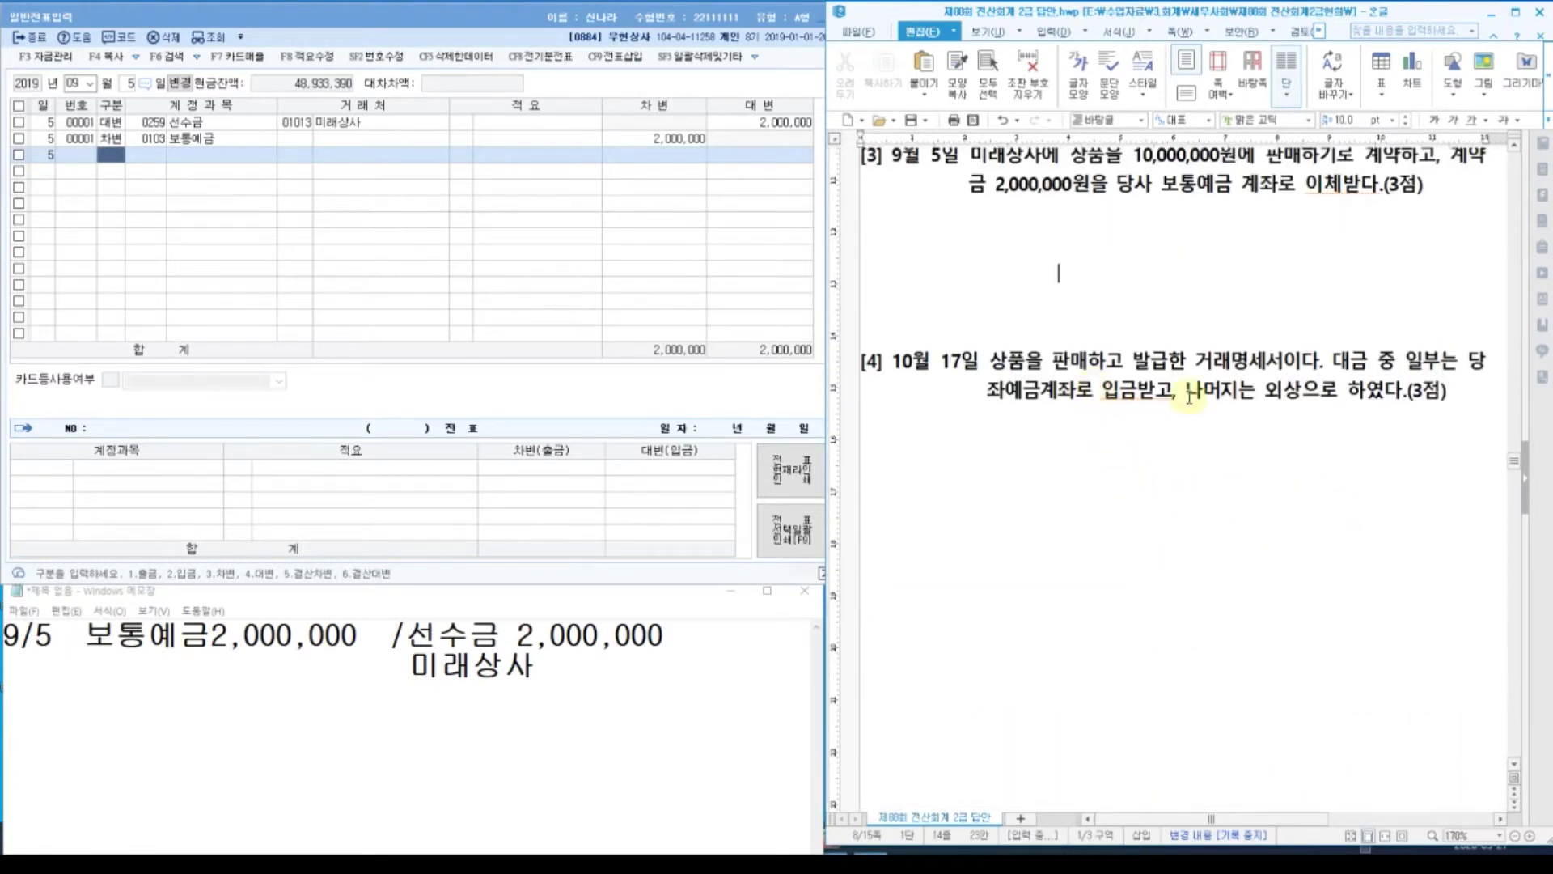
pyautogui.scroll(-3, 1189, 396)
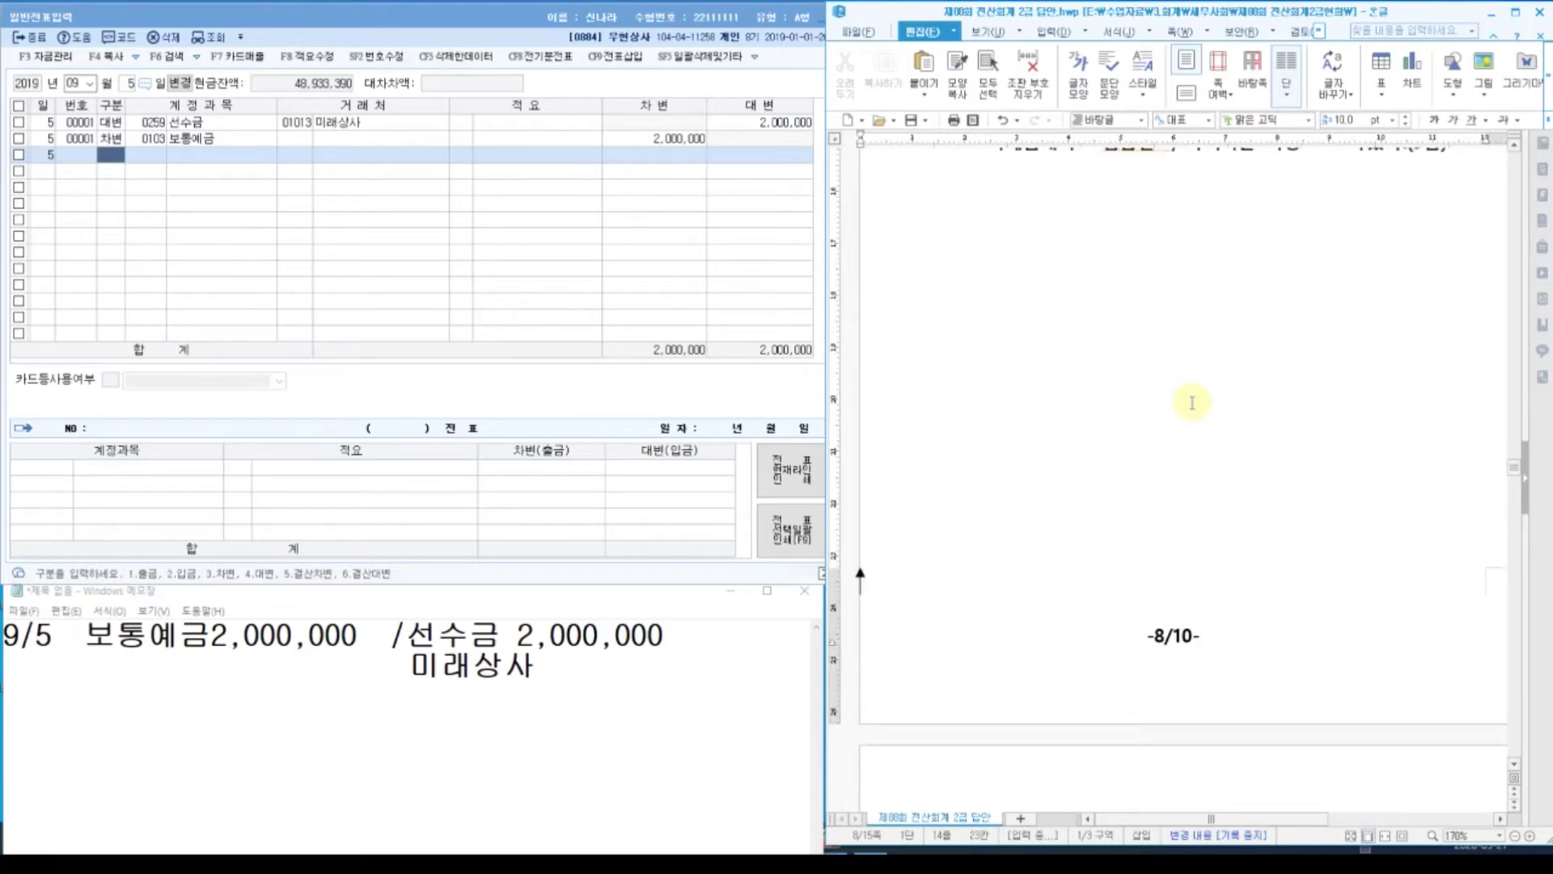
pyautogui.scroll(3, 1191, 402)
pyautogui.scroll(-10, 1191, 402)
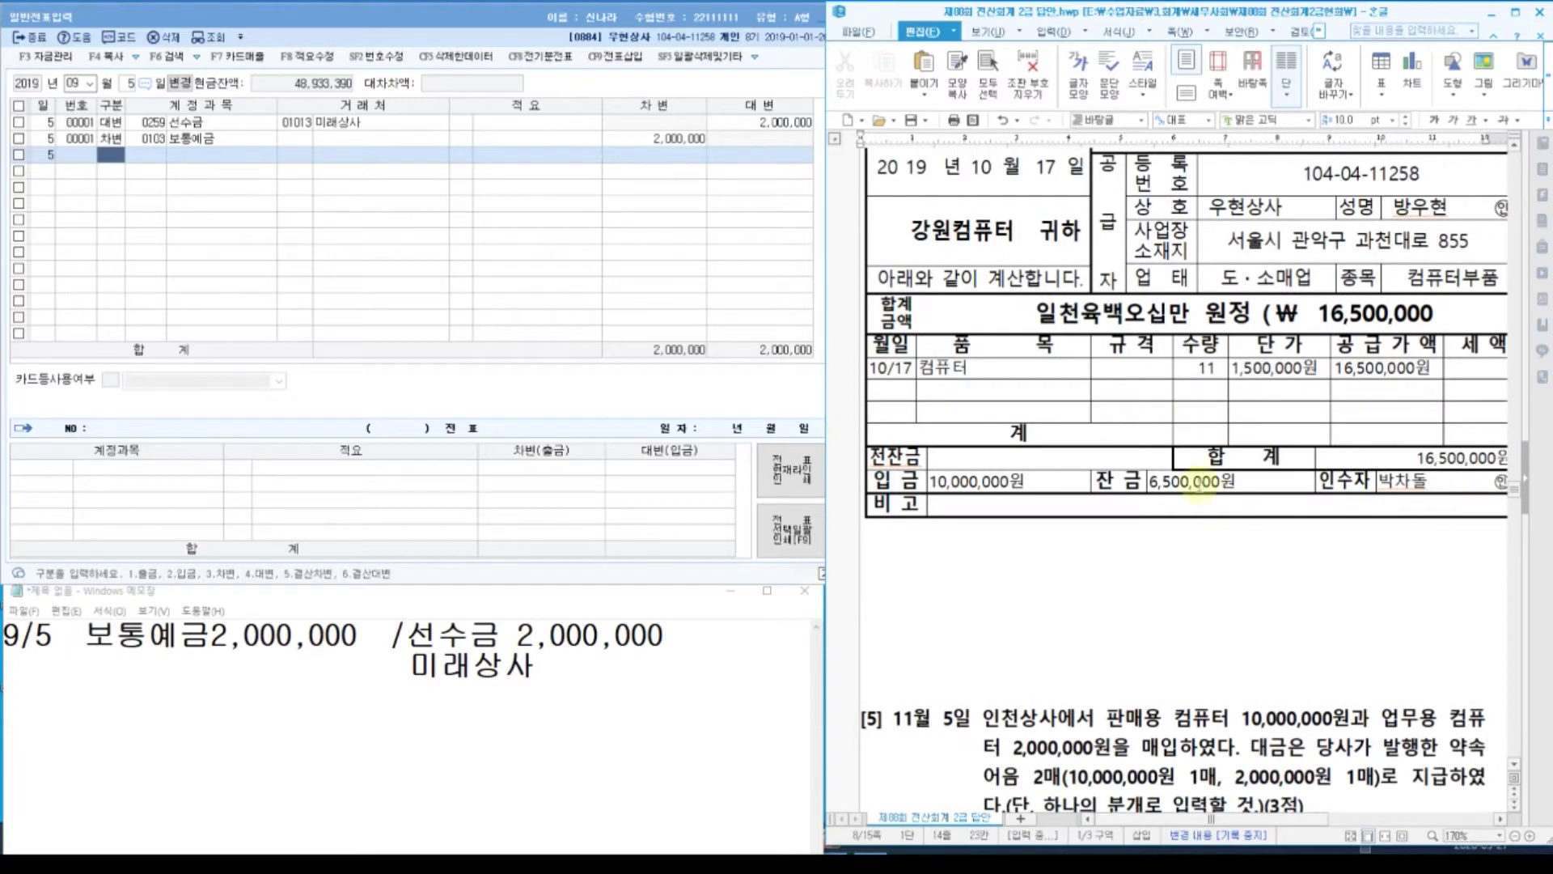
# Replace the memo with a 10/17 entry carrying 상품매출 16,500,000 on the credit side.
pyautogui.moveTo(388, 783); pyautogui.dragTo(3, 639)
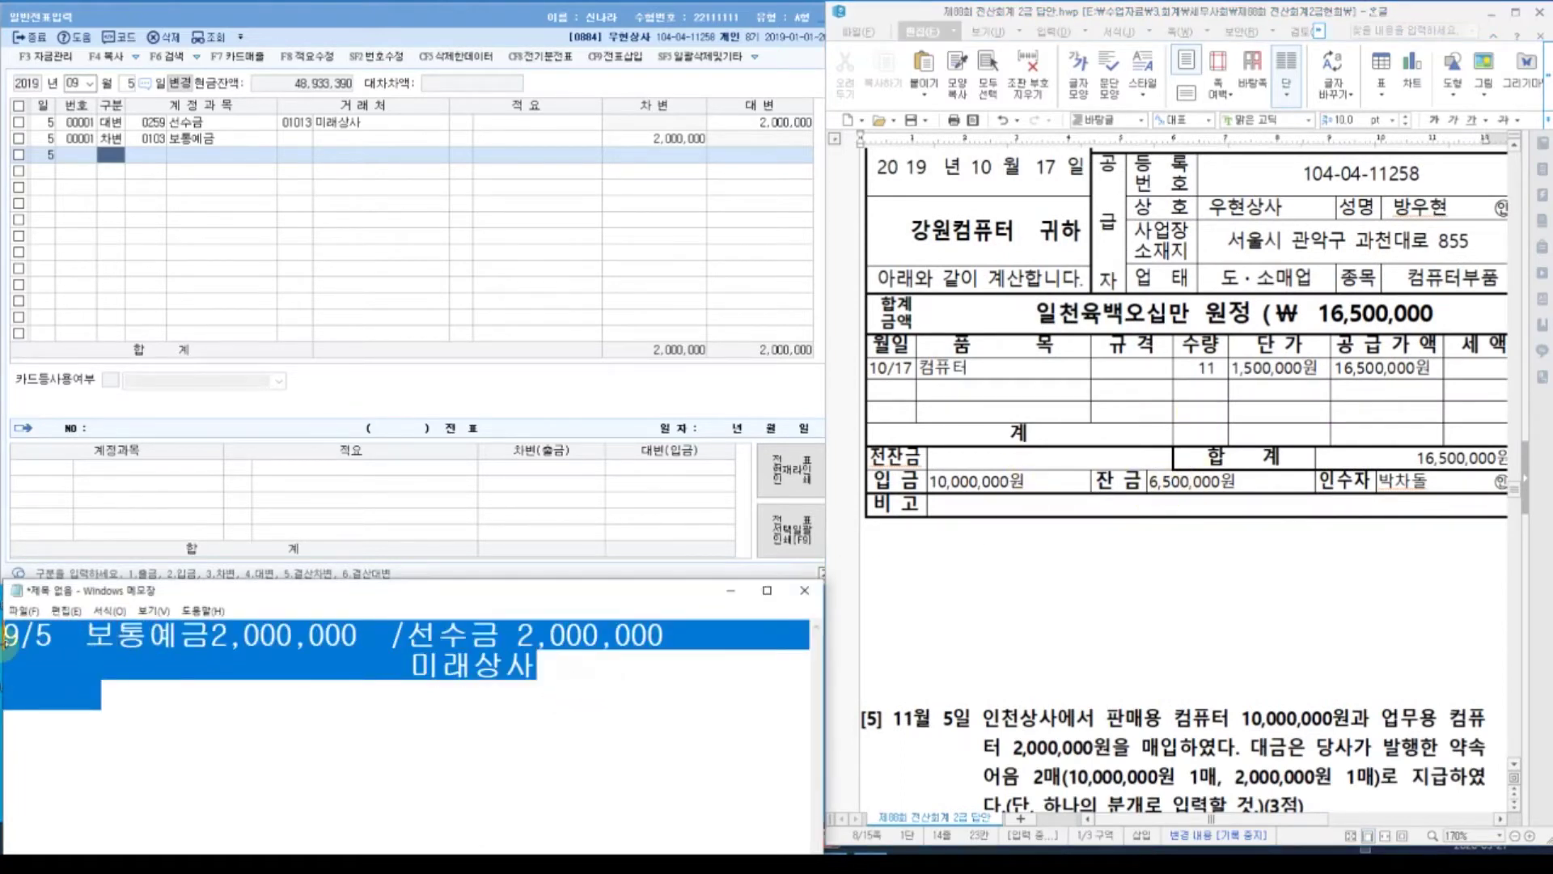
pyautogui.write('10/17       ')
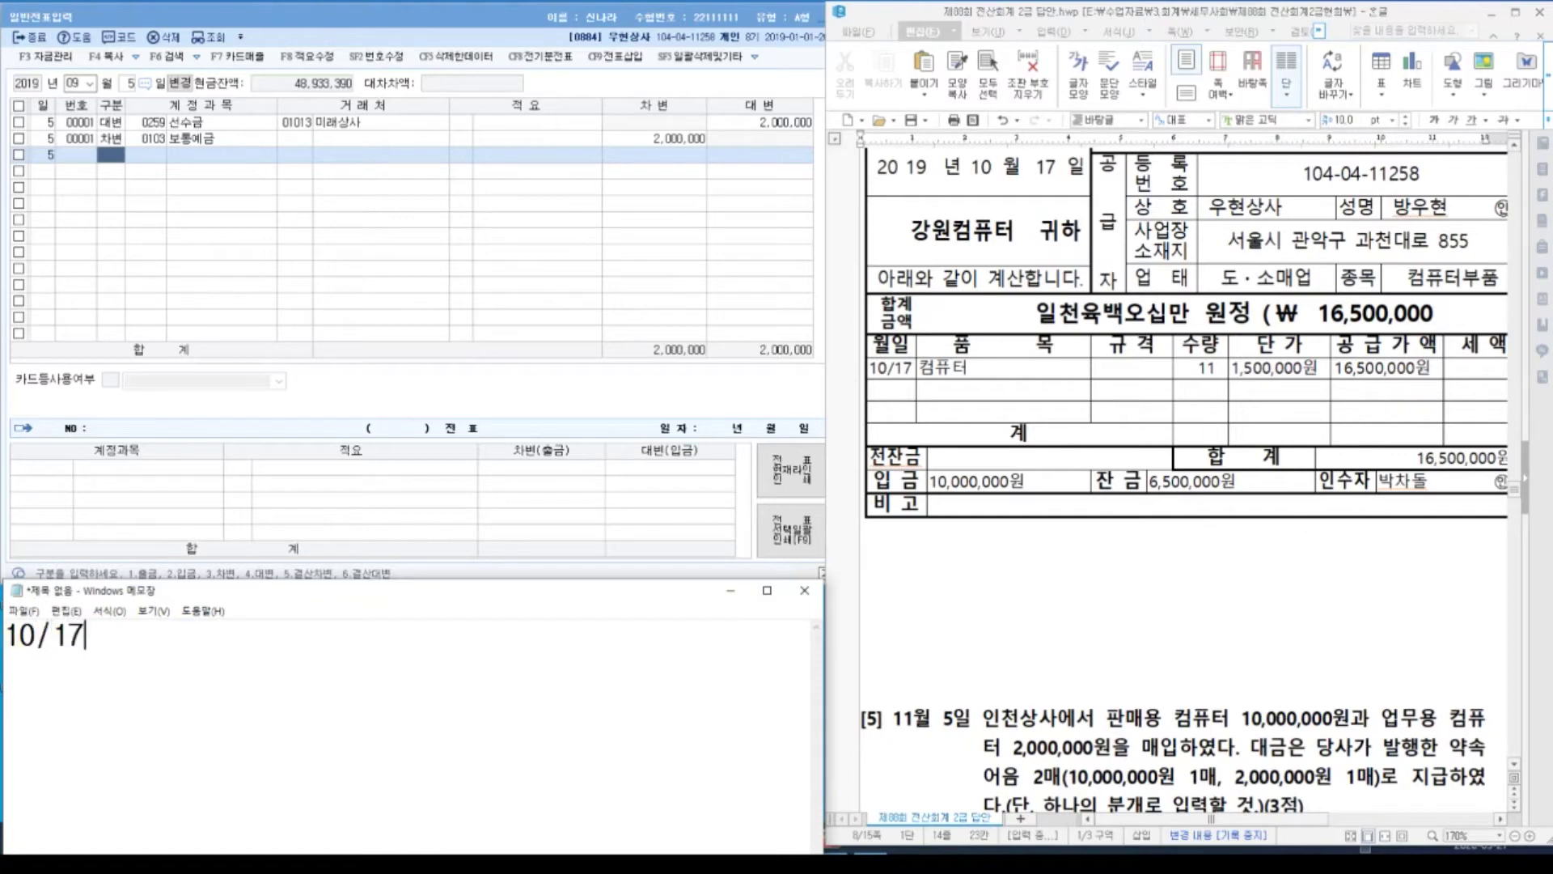
pyautogui.write('/상품맺')
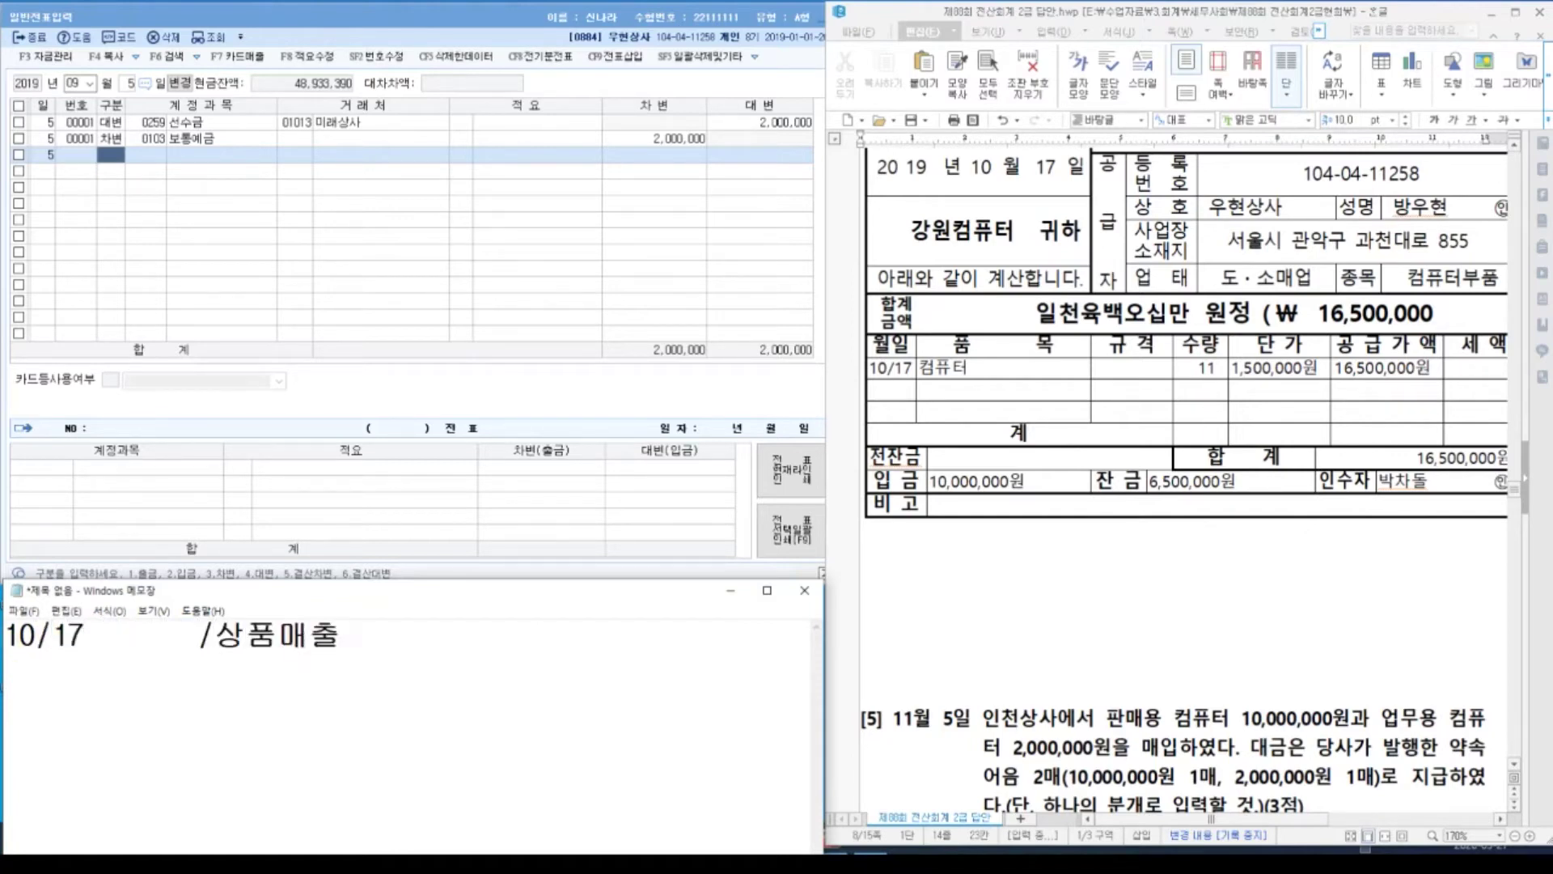
pyautogui.write('16,500,000')
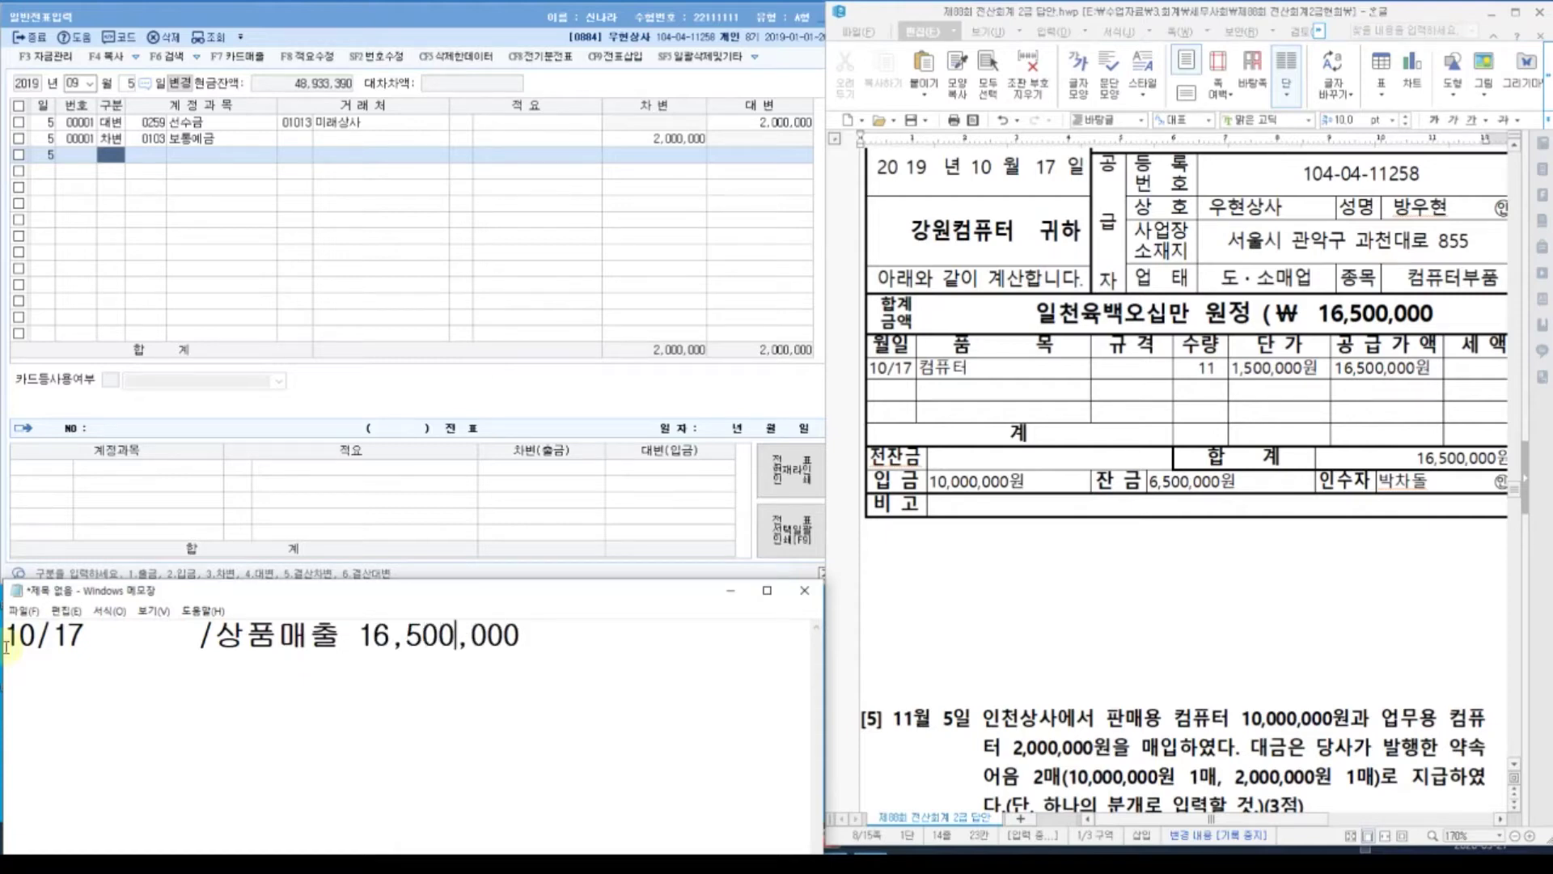
# Write 당좌예금 10,000,000 on the debit side of the 10/17 memo entry and remove the extra spaces before the slash.
pyautogui.press('Left')
pyautogui.press('Left')
pyautogui.scroll(3, 1268, 485)
pyautogui.scroll(10, 1268, 486)
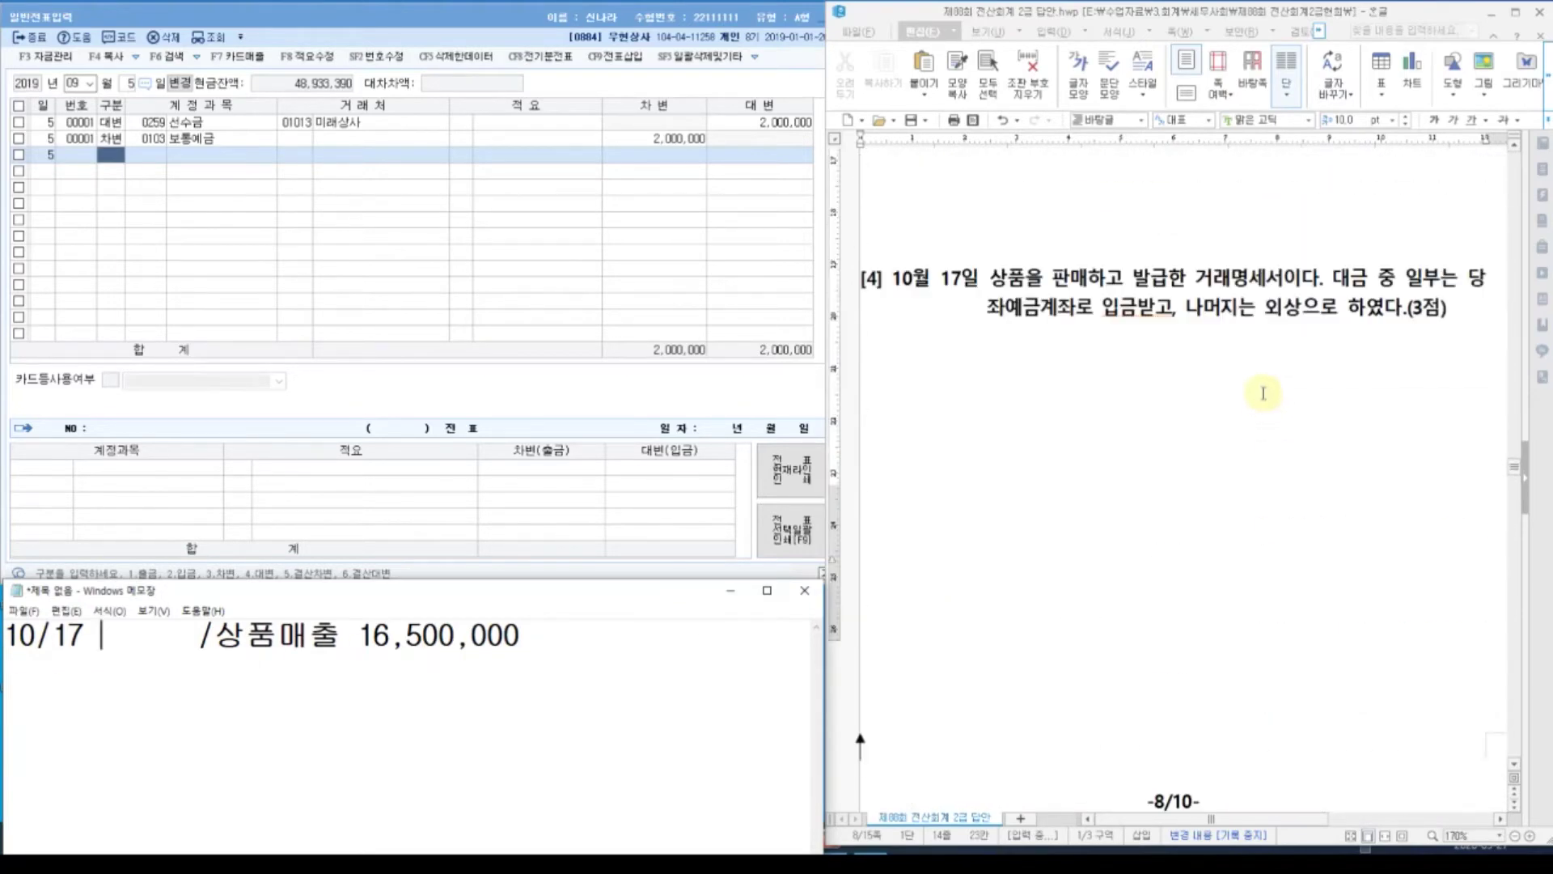
pyautogui.scroll(-5, 1270, 469)
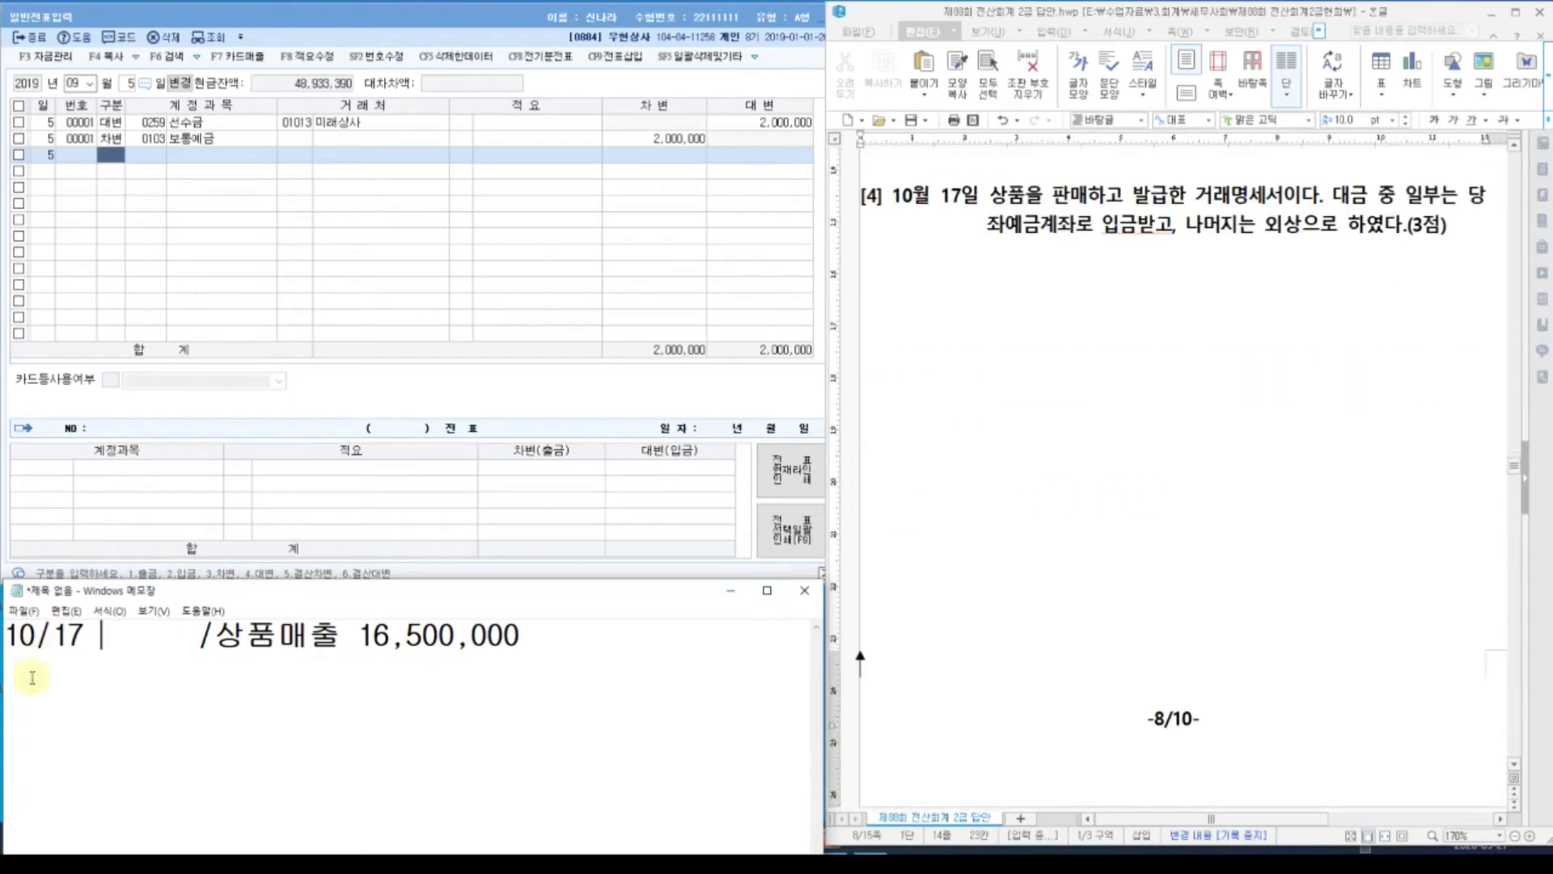
pyautogui.scroll(-18, 1240, 305)
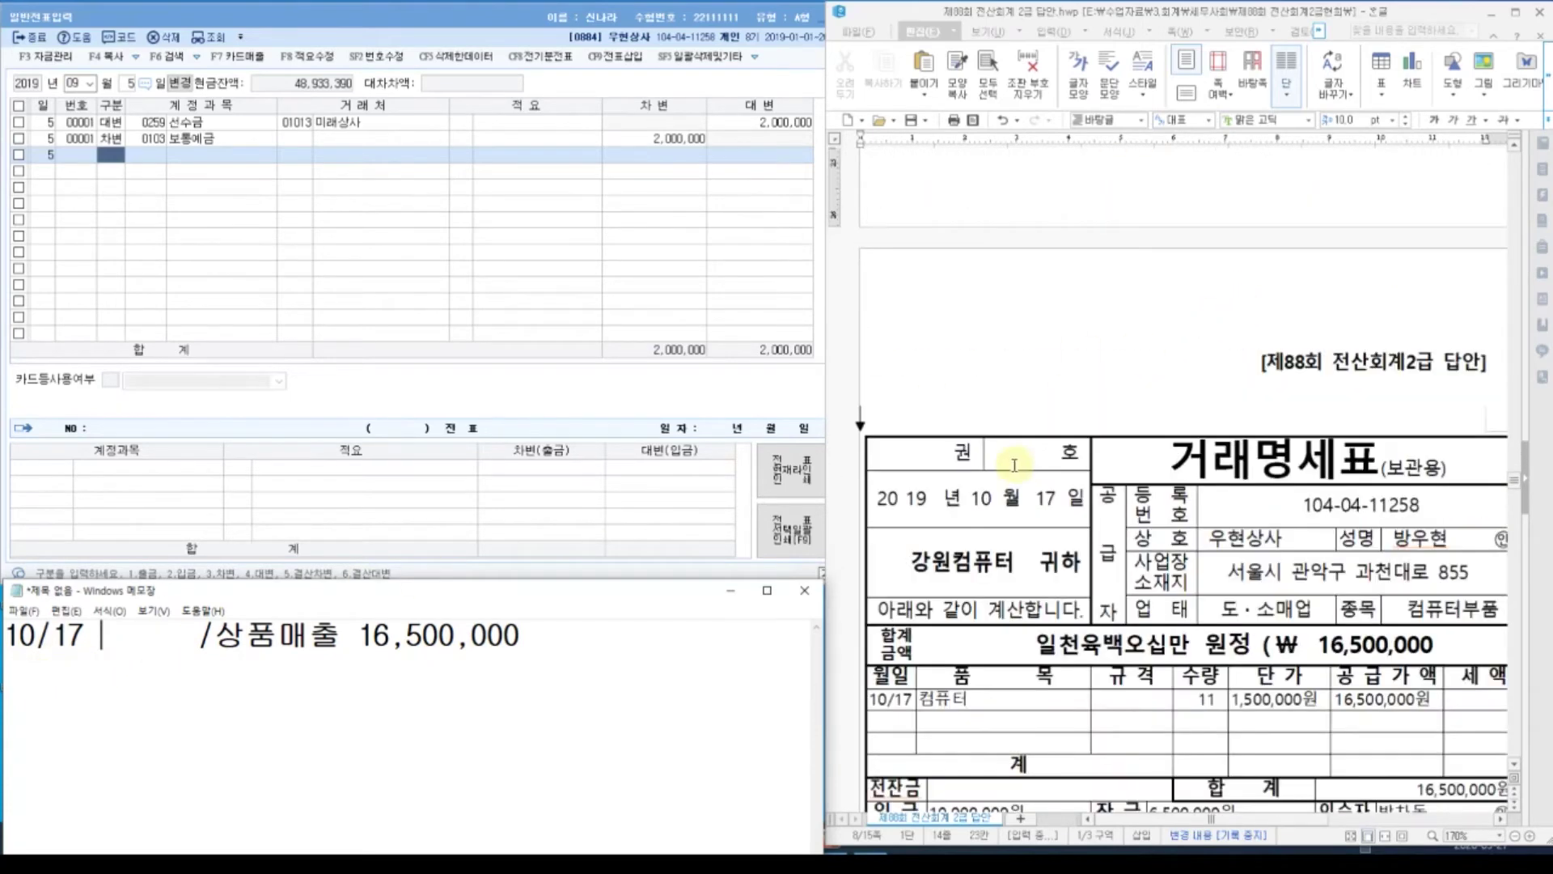
pyautogui.write('당좌예')
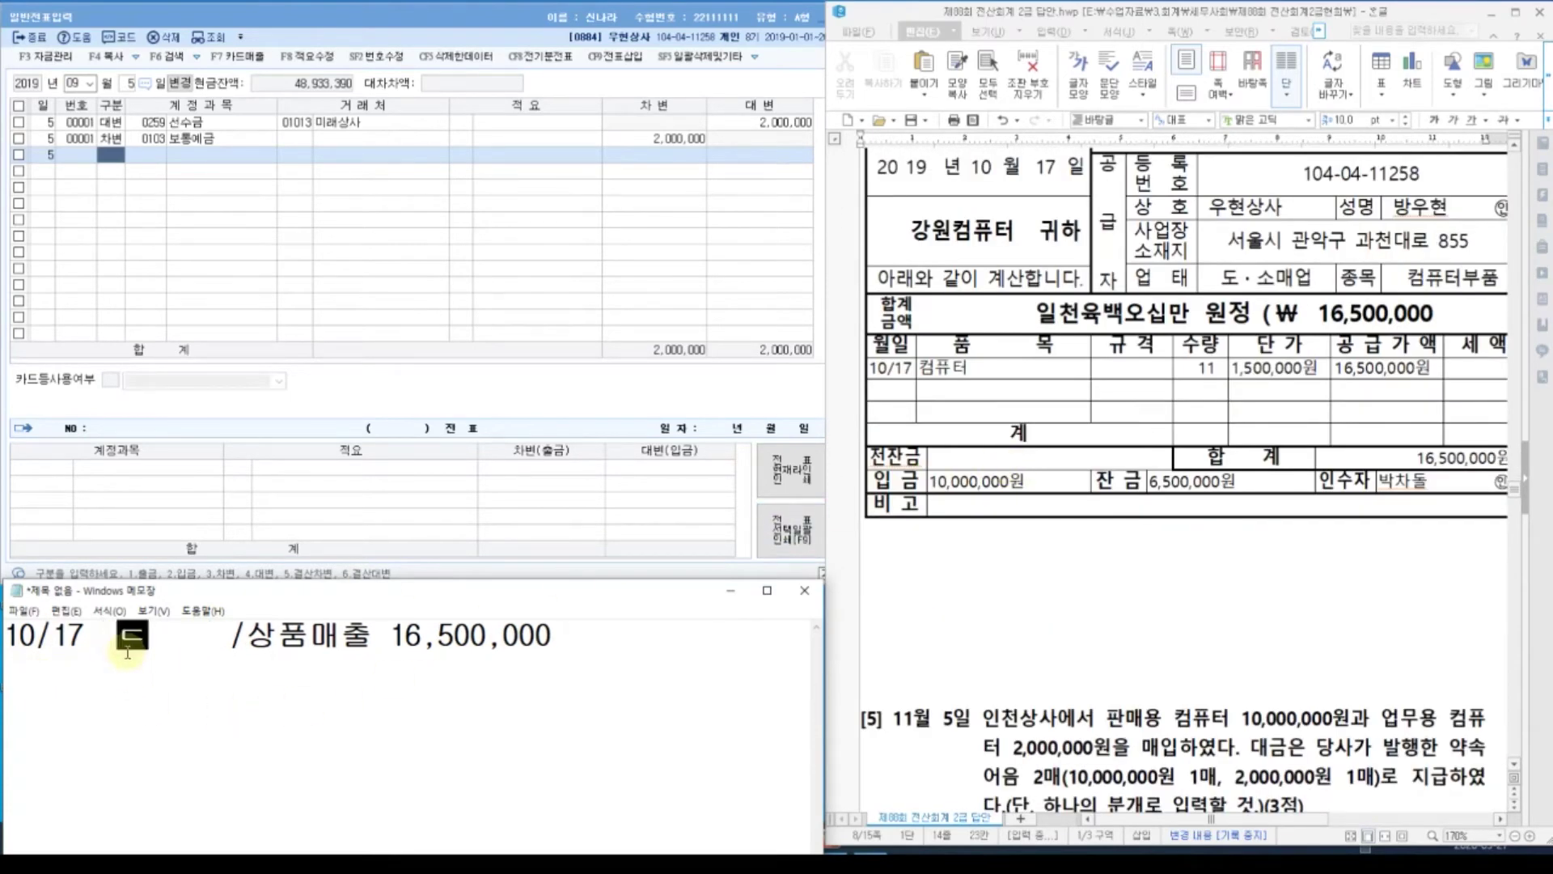
pyautogui.write('금 ')
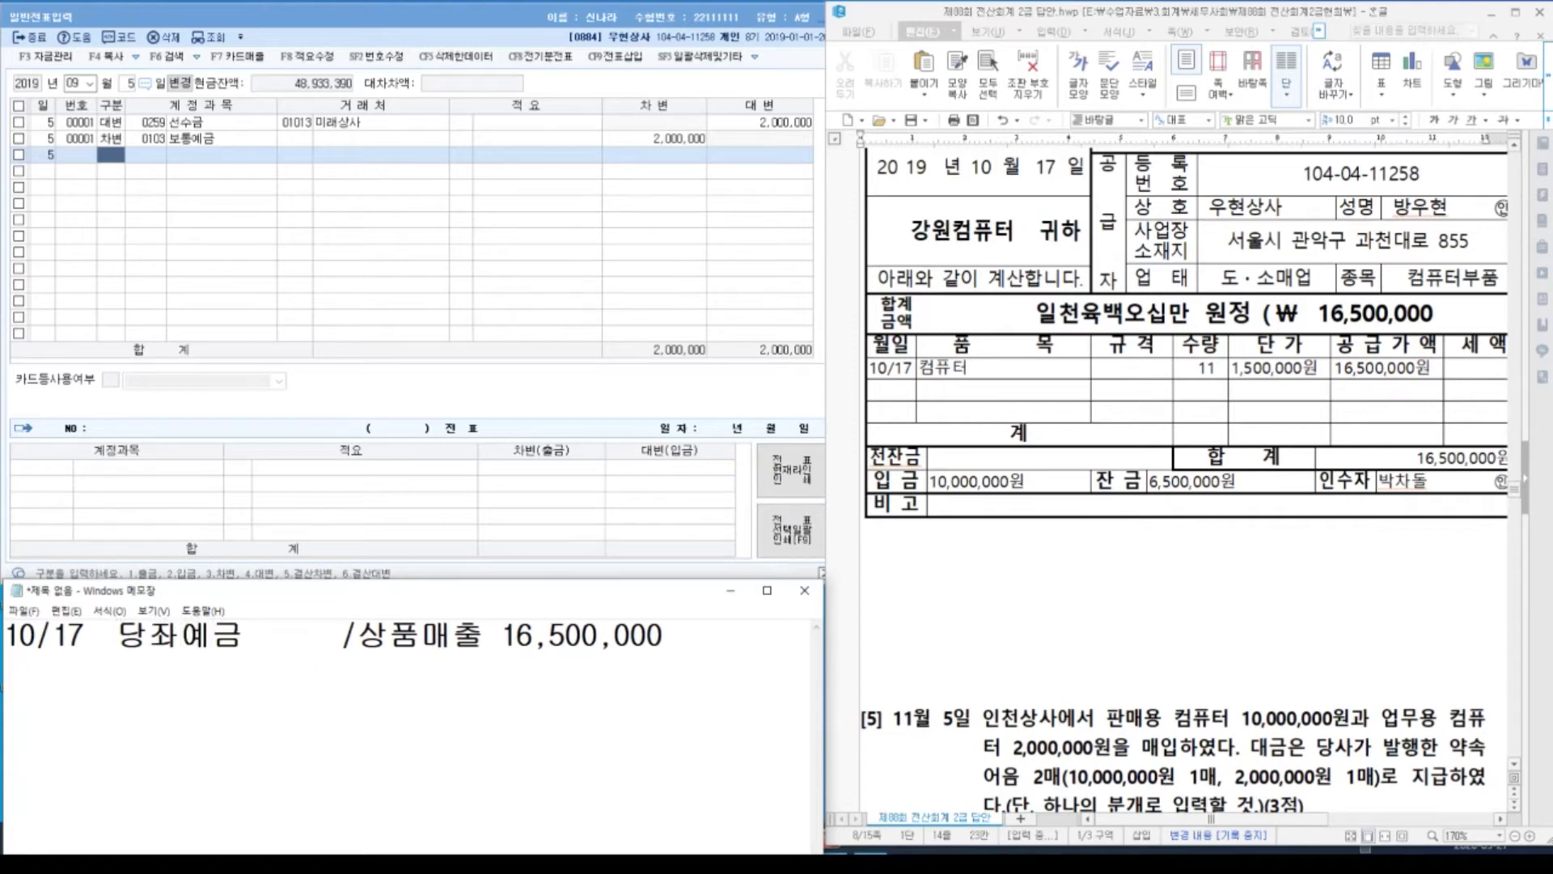
pyautogui.write('10,00')
pyautogui.write('0,000')
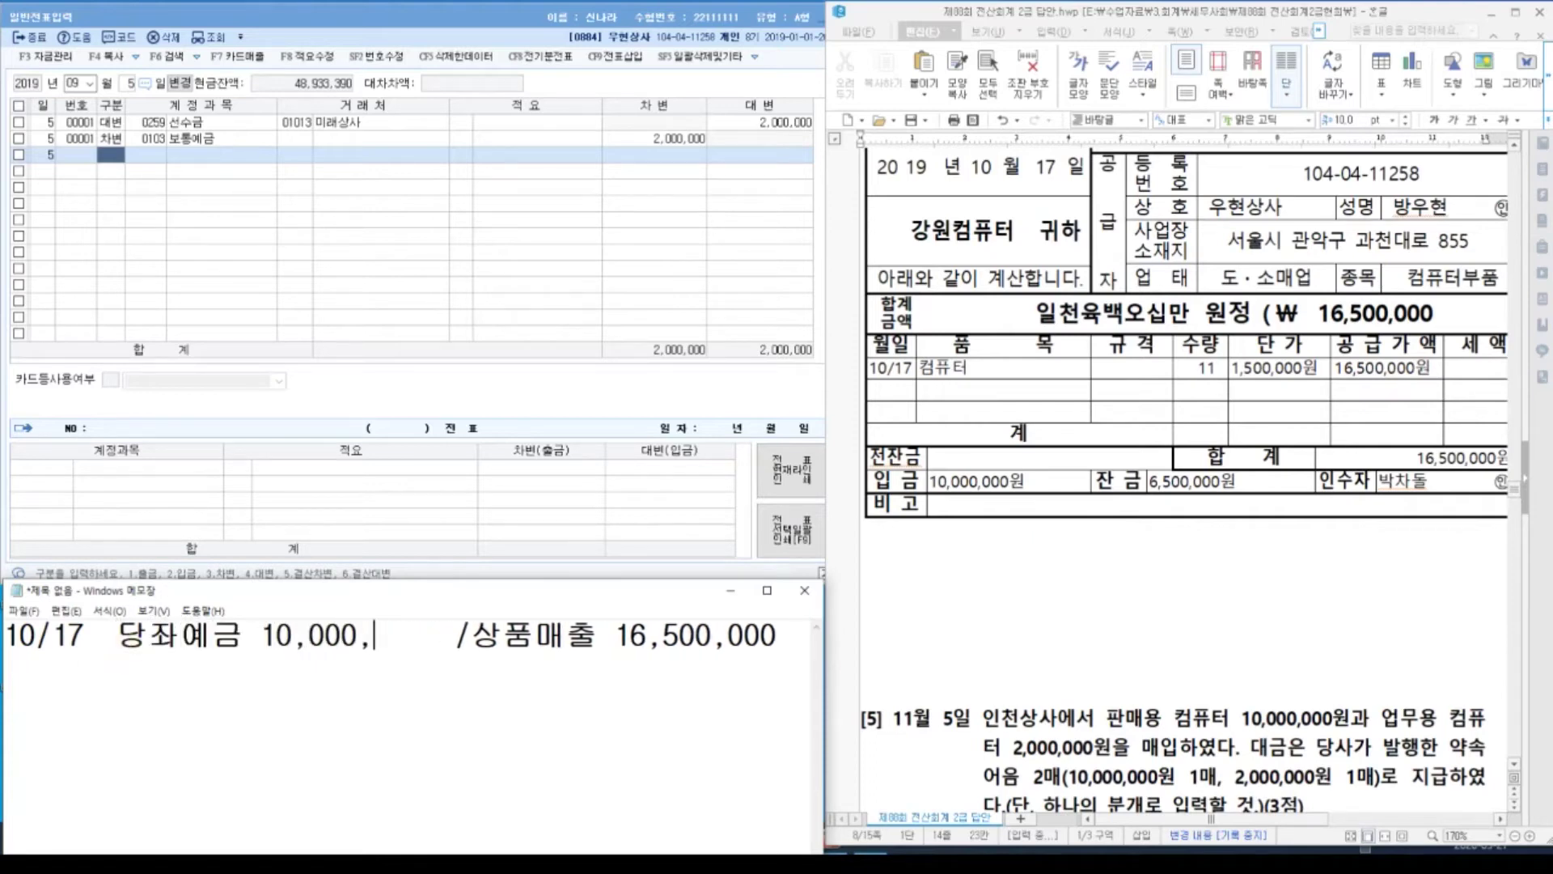
pyautogui.press('Delete')
pyautogui.press('Delete')
pyautogui.press('Delete')
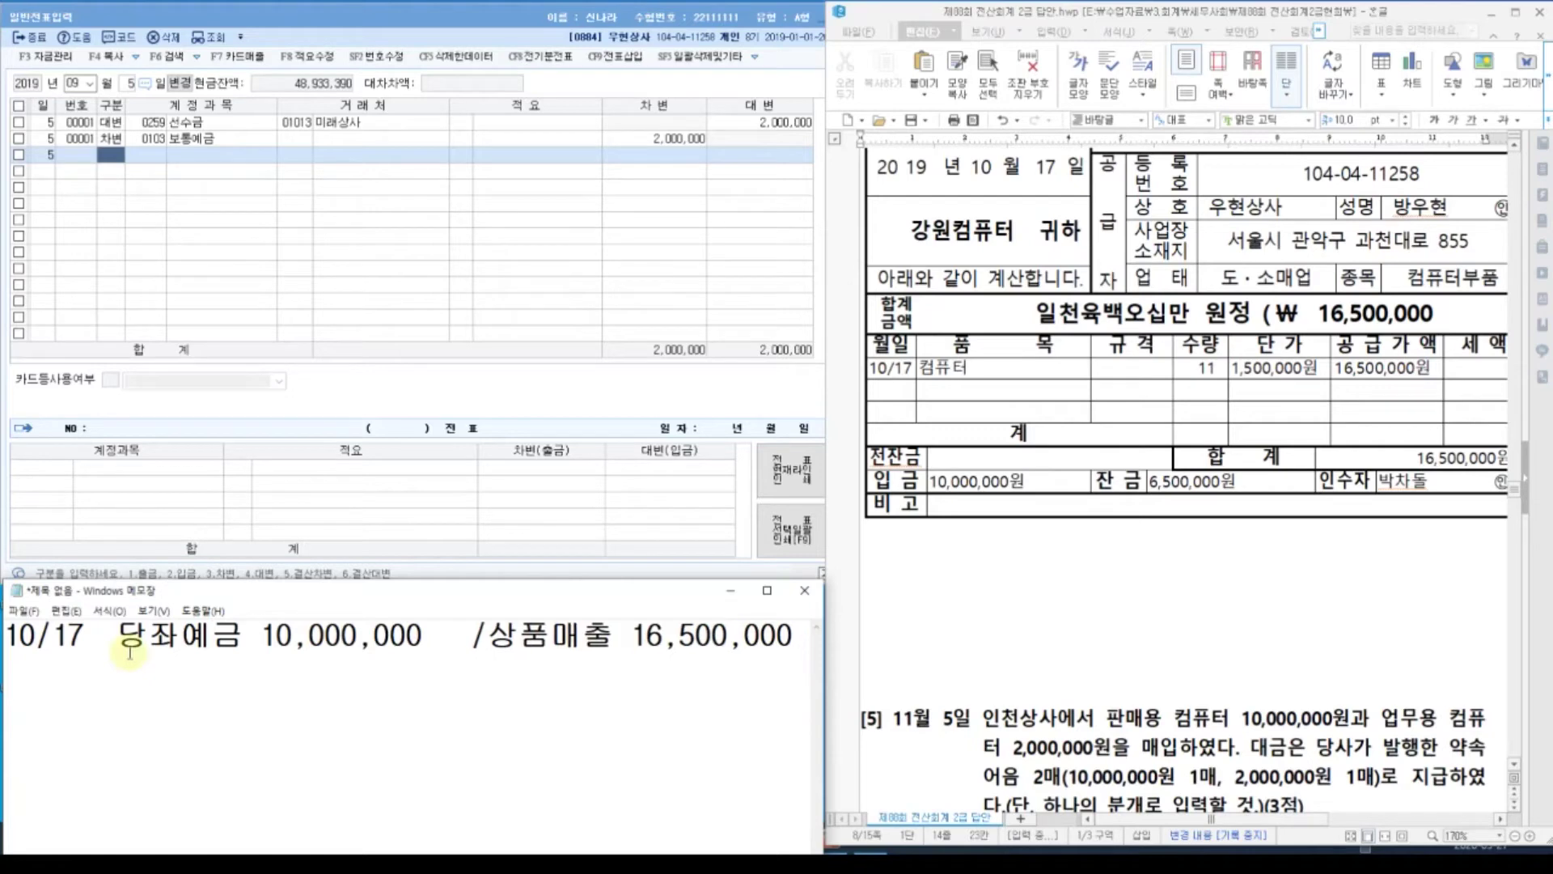
# Add 외상매출금 6,500,000 beneath 당좌예금 as a second debit in the 10/17 memo entry.
pyautogui.press('Return')
pyautogui.write('ㅇ')
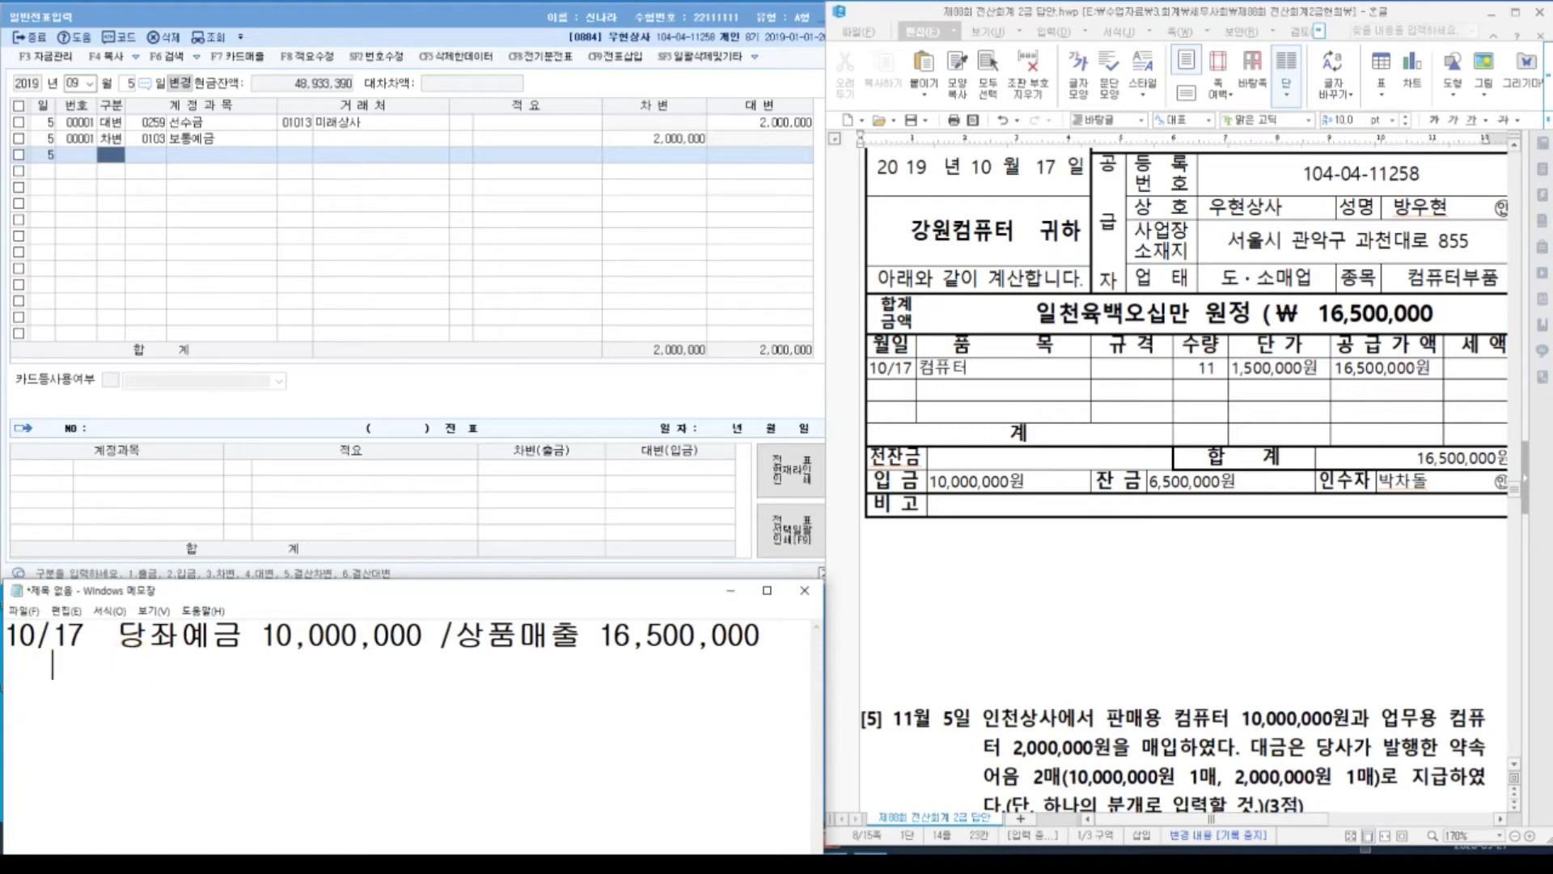
pyautogui.write('외상매')
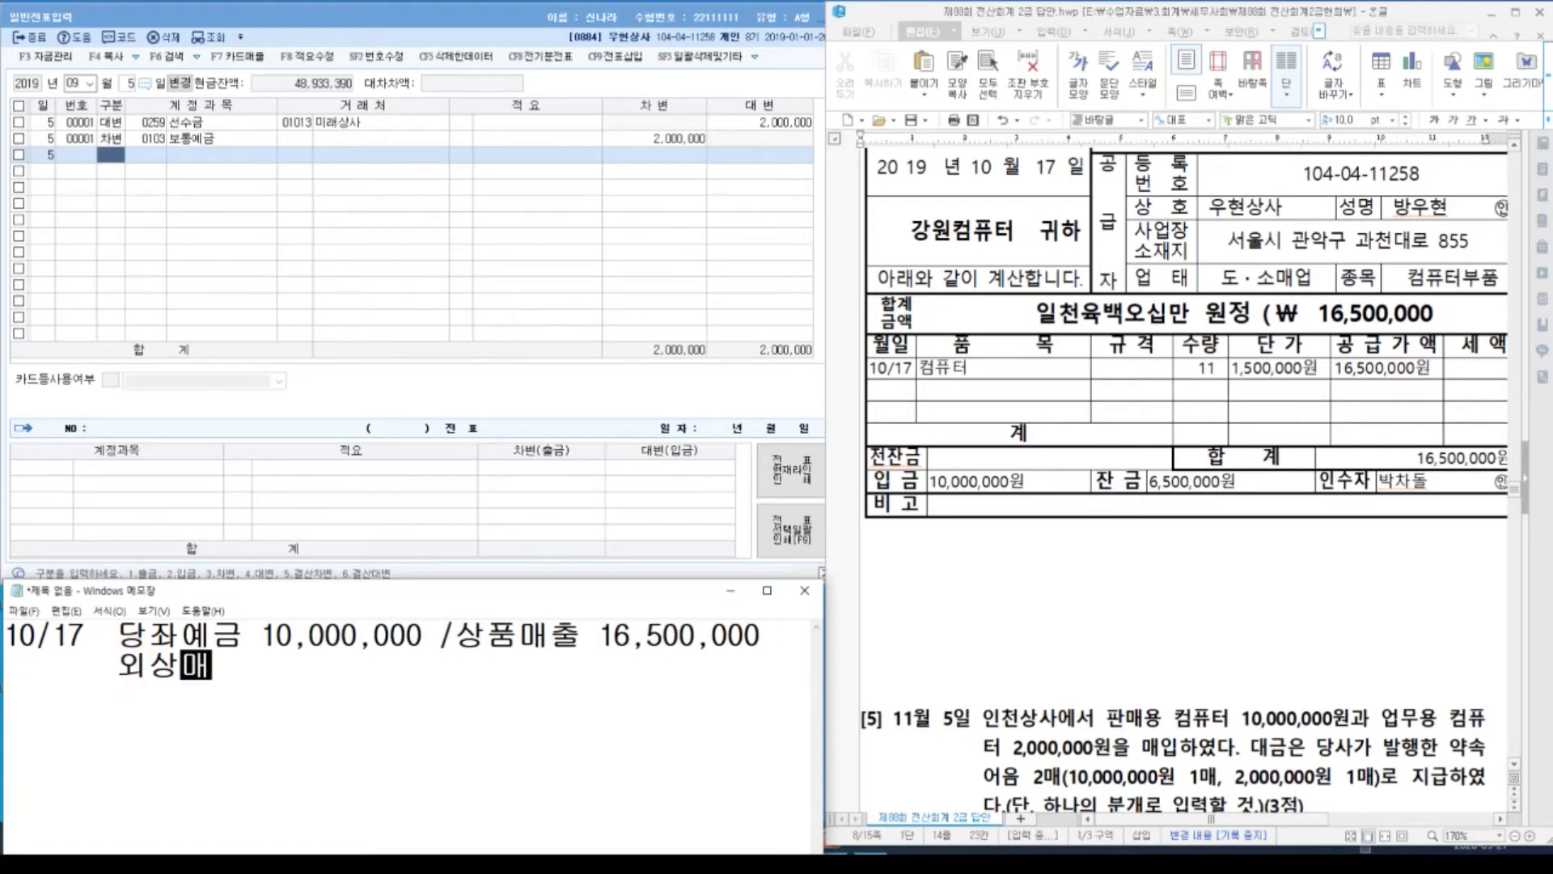
pyautogui.write('출금 6,500,000')
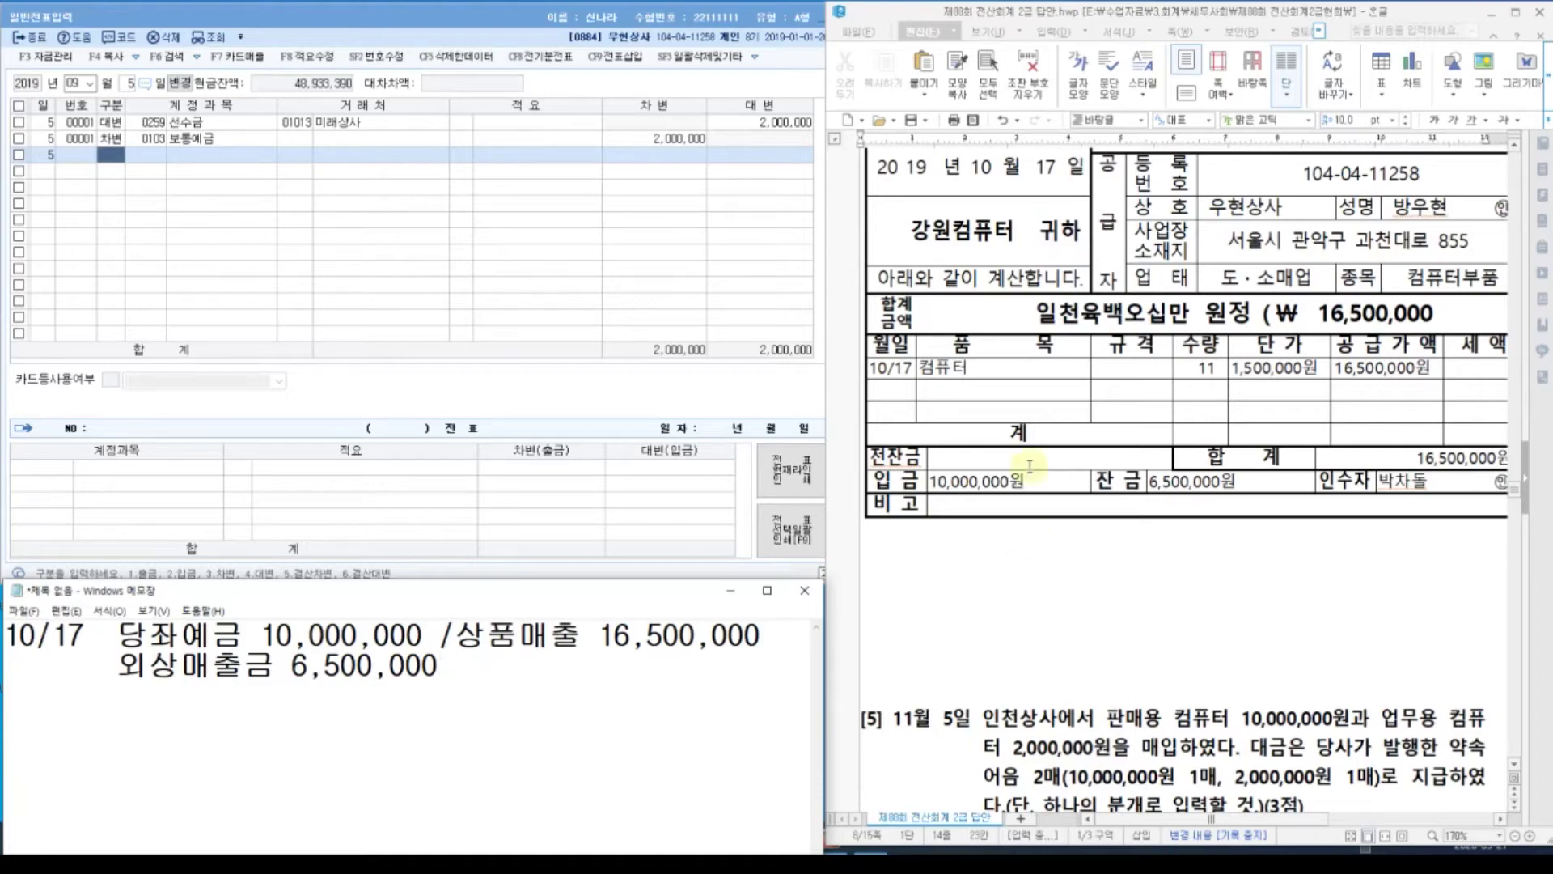
# Check the drafted 10/17 memo entry against the wording of question [4] and its 거래명세표.
pyautogui.click(981, 230)
pyautogui.click(981, 231)
pyautogui.scroll(10, 999, 260)
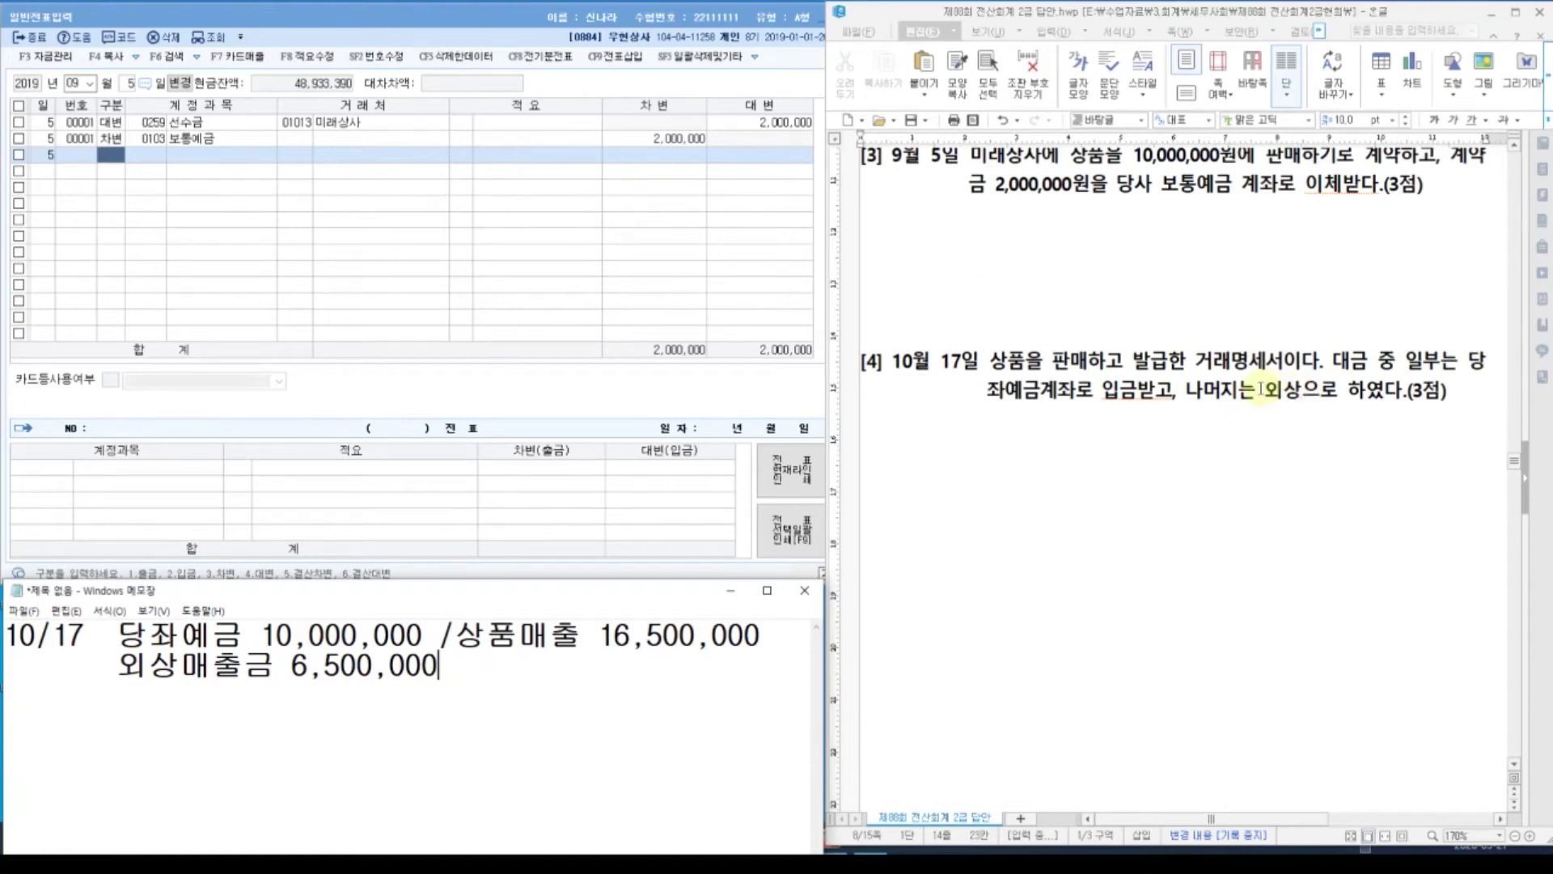
pyautogui.click(1147, 360)
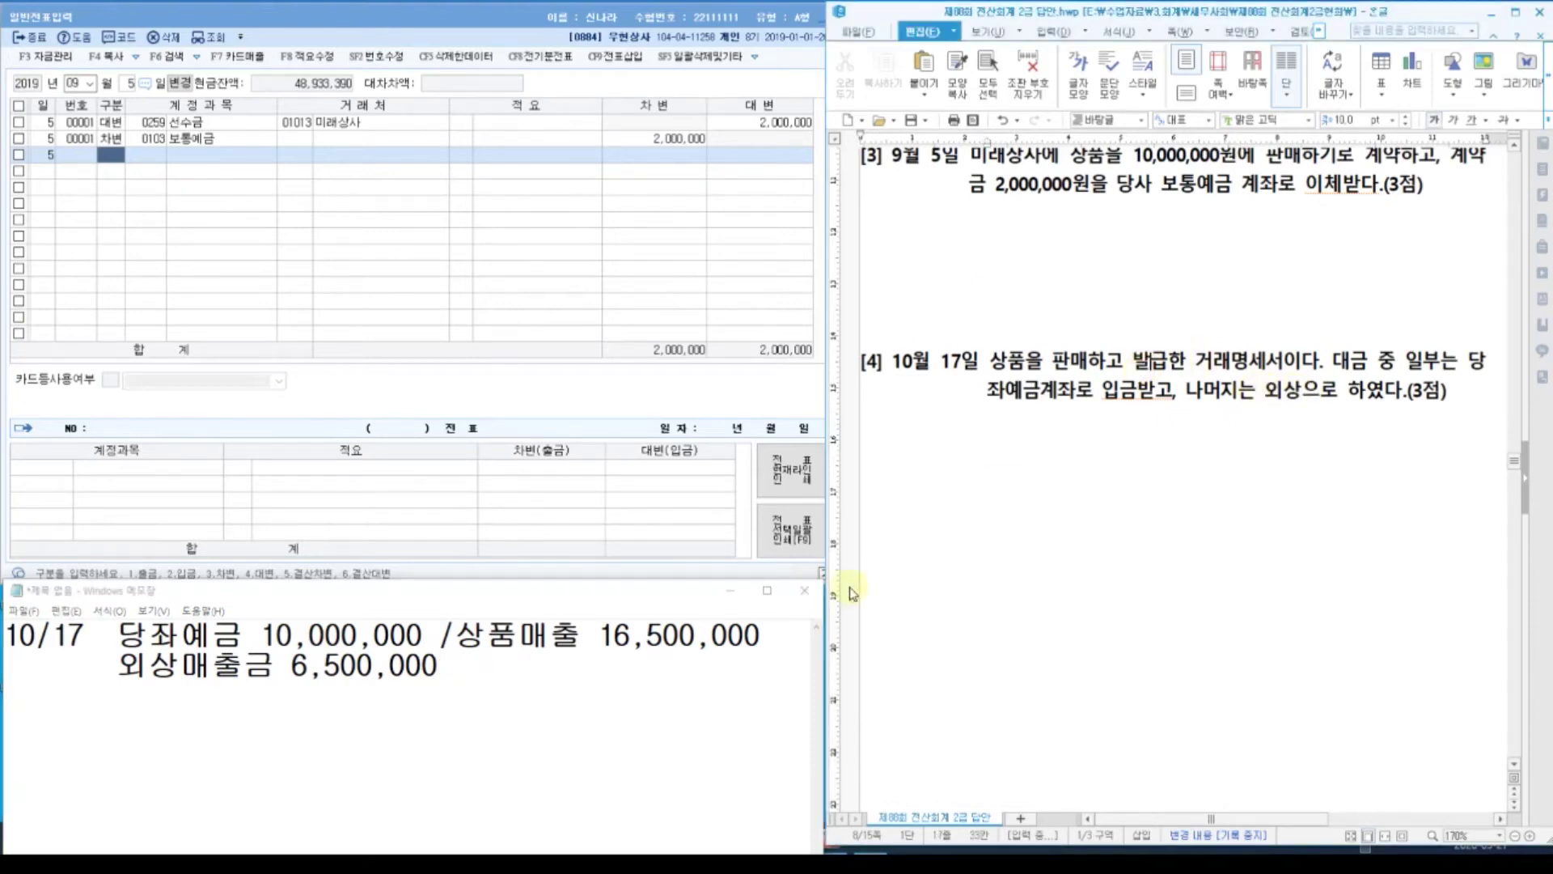
pyautogui.click(522, 639)
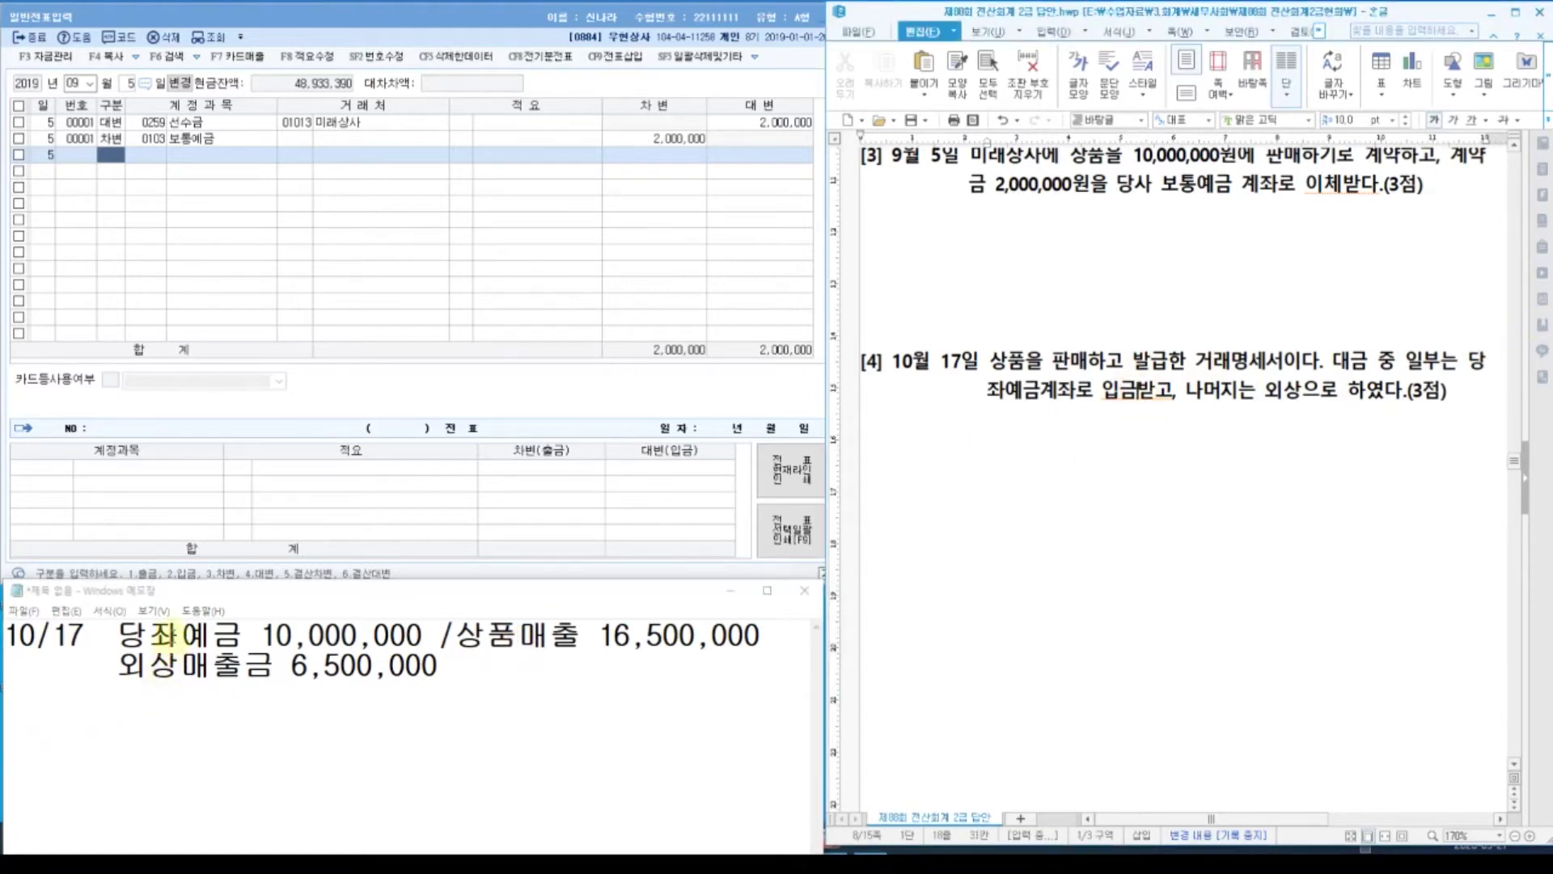
pyautogui.click(180, 636)
pyautogui.click(1250, 398)
pyautogui.click(242, 668)
pyautogui.click(426, 669)
pyautogui.hscroll(1, 596, 669)
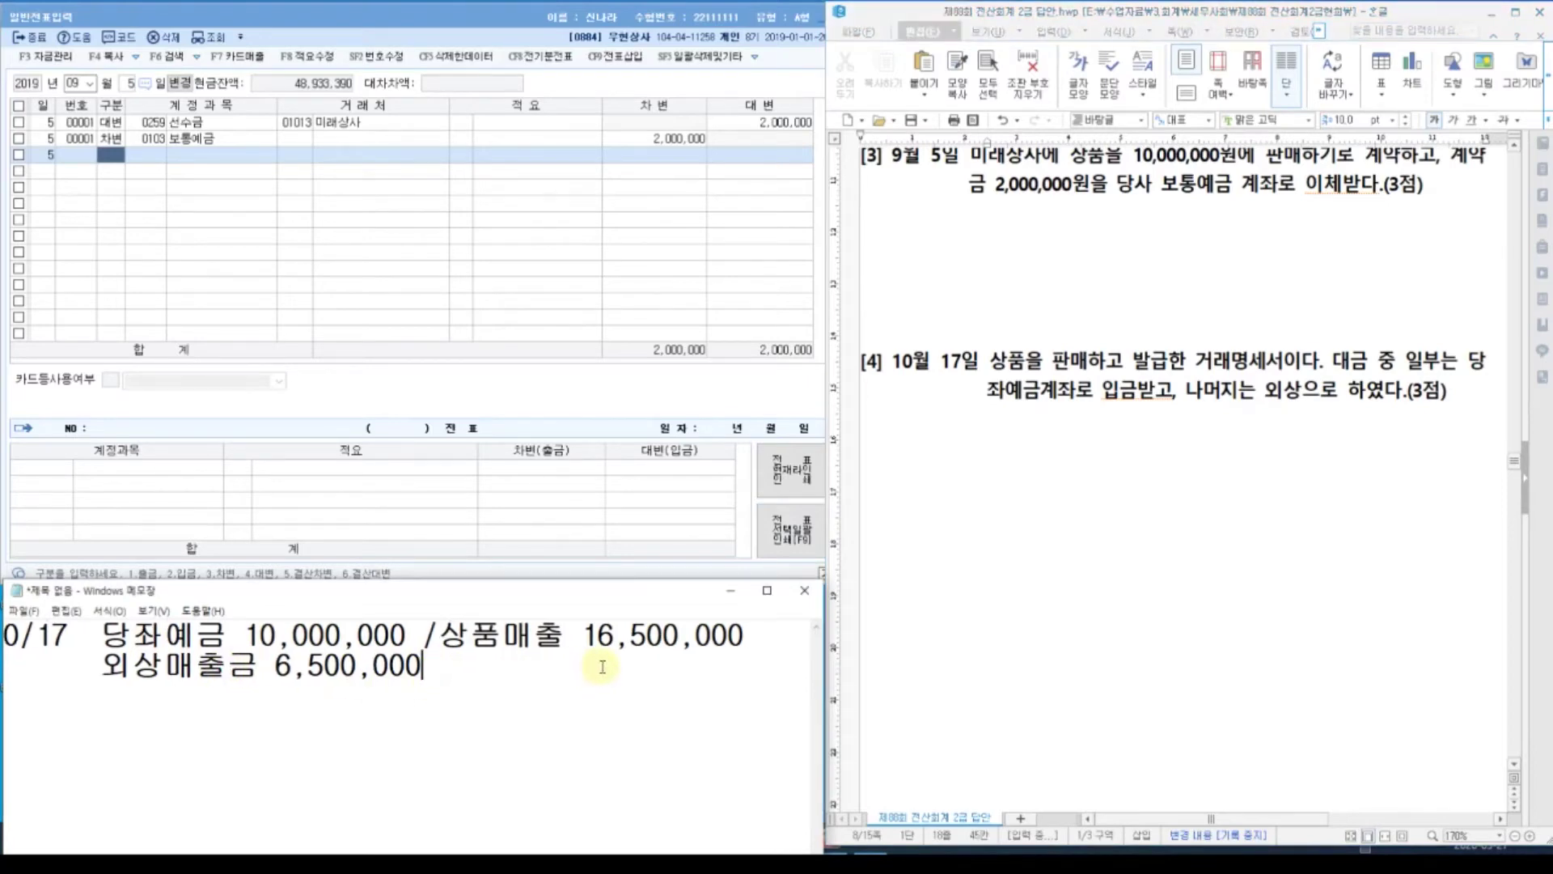
# Note (강원컴퓨터) after the 외상매출금 amount in the 10/17 memo entry.
pyautogui.click(1023, 575)
pyautogui.scroll(-5, 992, 451)
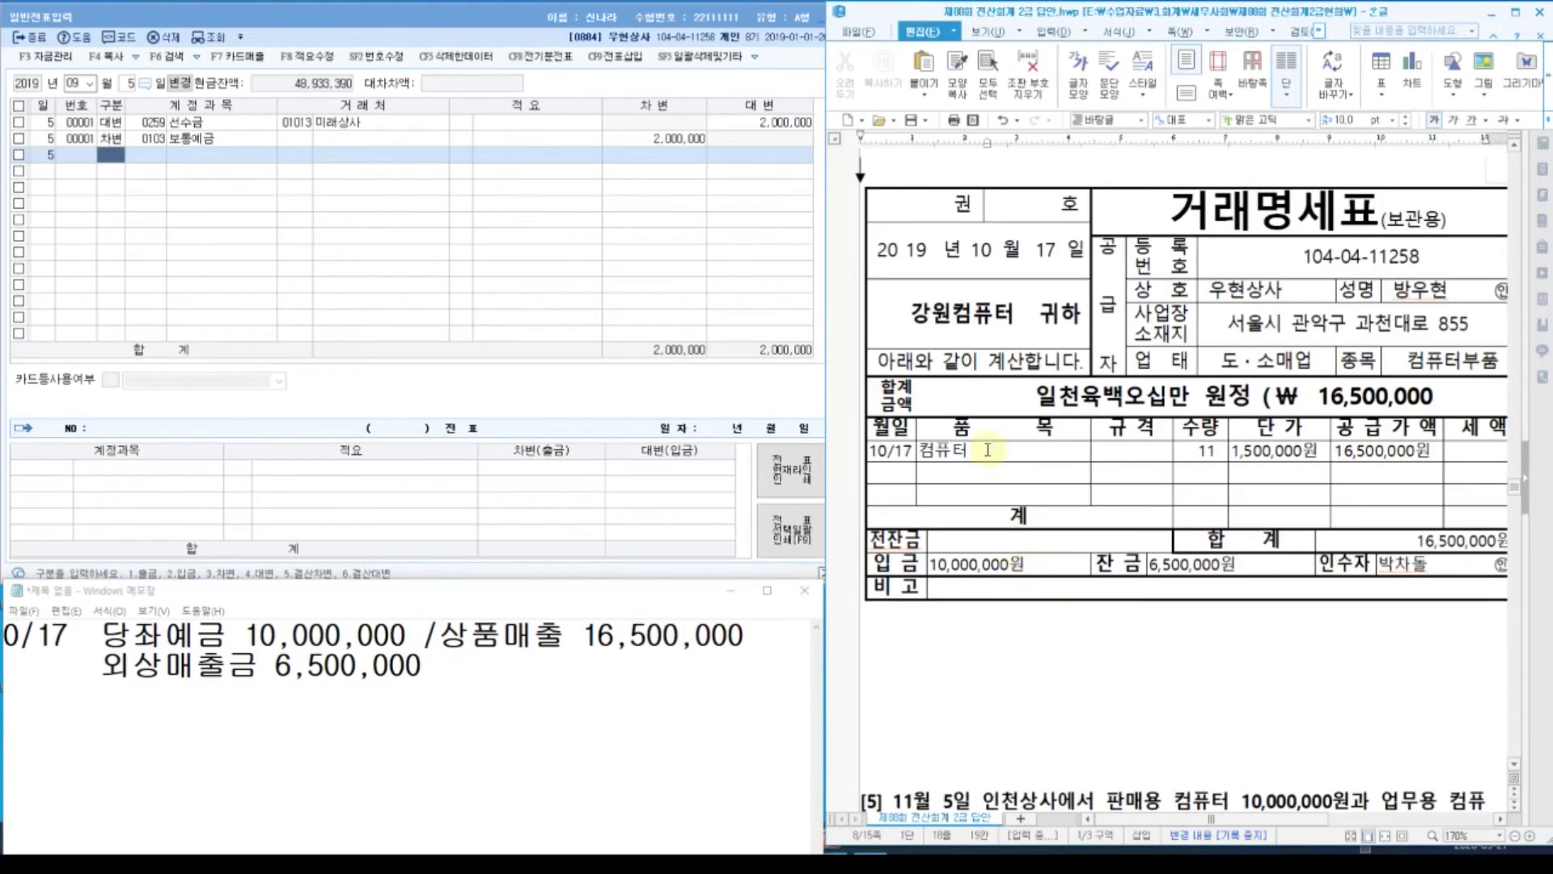
pyautogui.click(441, 672)
pyautogui.write('(강원컴ㅍ')
pyautogui.write('ㅠ터)')
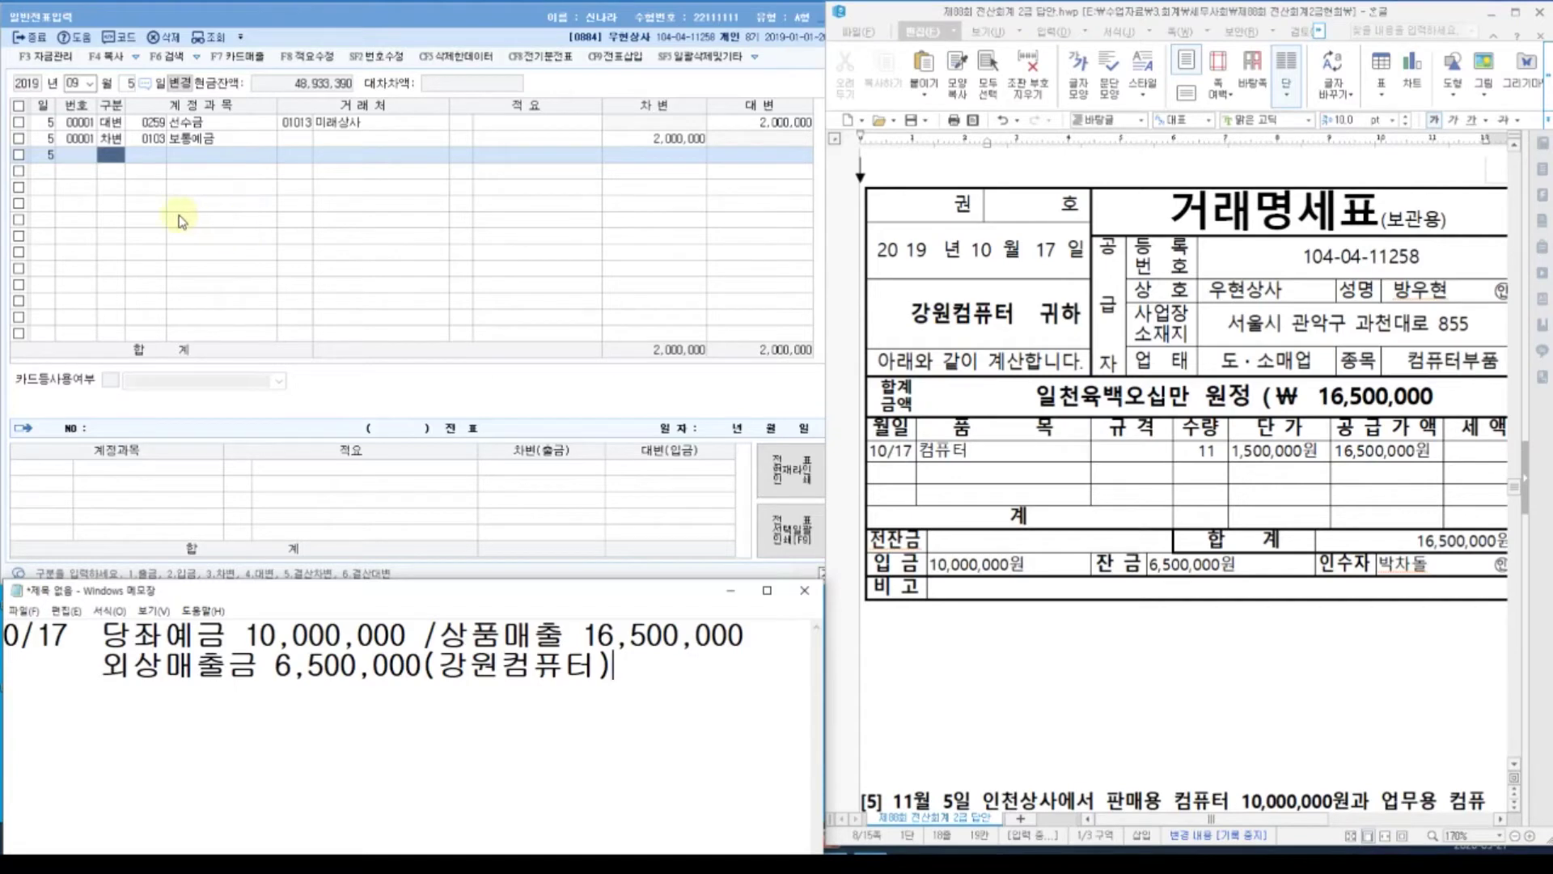
# Set the voucher date to 10/17 and enter a credit line for 0401 상품매출 of 16,500,000.
pyautogui.click(79, 83)
pyautogui.press('Return')
pyautogui.write('17')
pyautogui.press('Return')
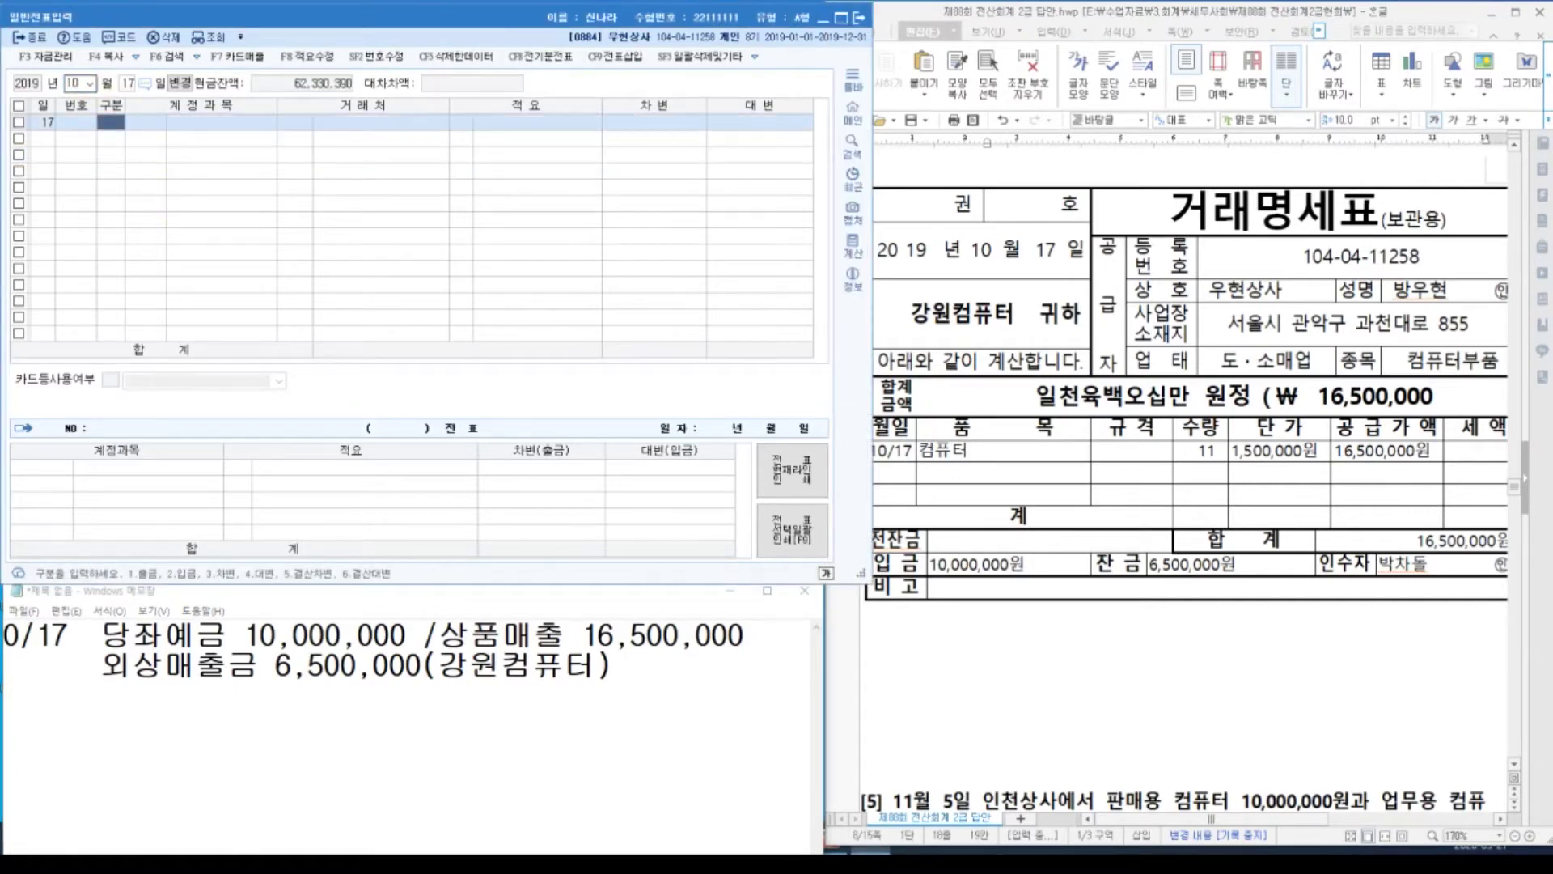
pyautogui.write('4')
pyautogui.press('Return')
pyautogui.write('401')
pyautogui.press('Return')
pyautogui.press('Return')
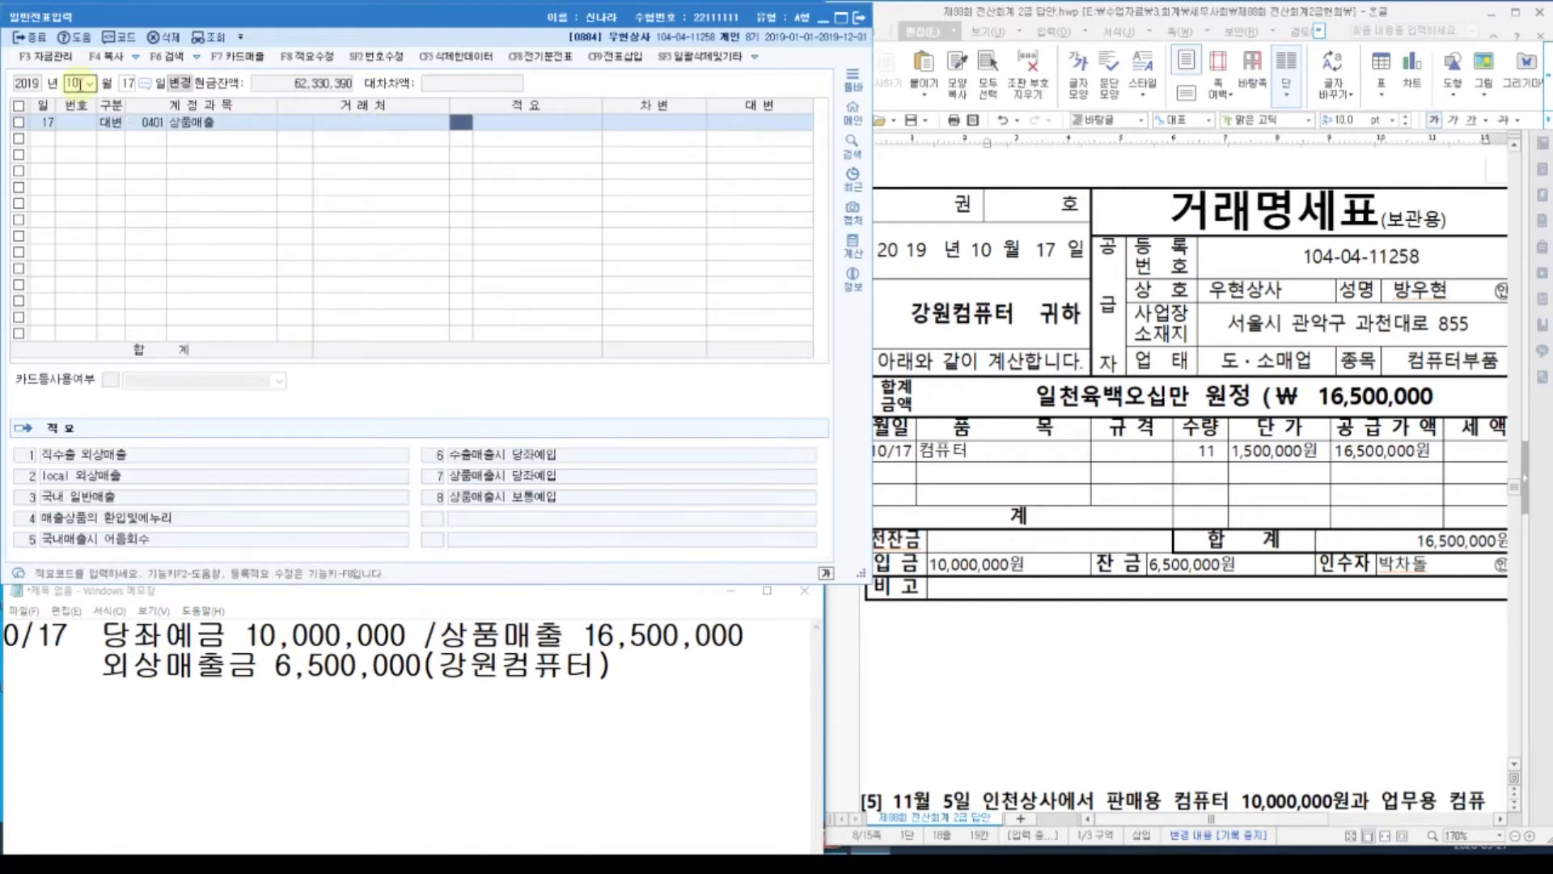
pyautogui.press('Return')
pyautogui.write('16,500,000')
pyautogui.press('Return')
# Add a debit line for 0102 당좌예금 of 10,000,000 to the 10/17 voucher.
pyautogui.write('3')
pyautogui.press('Return')
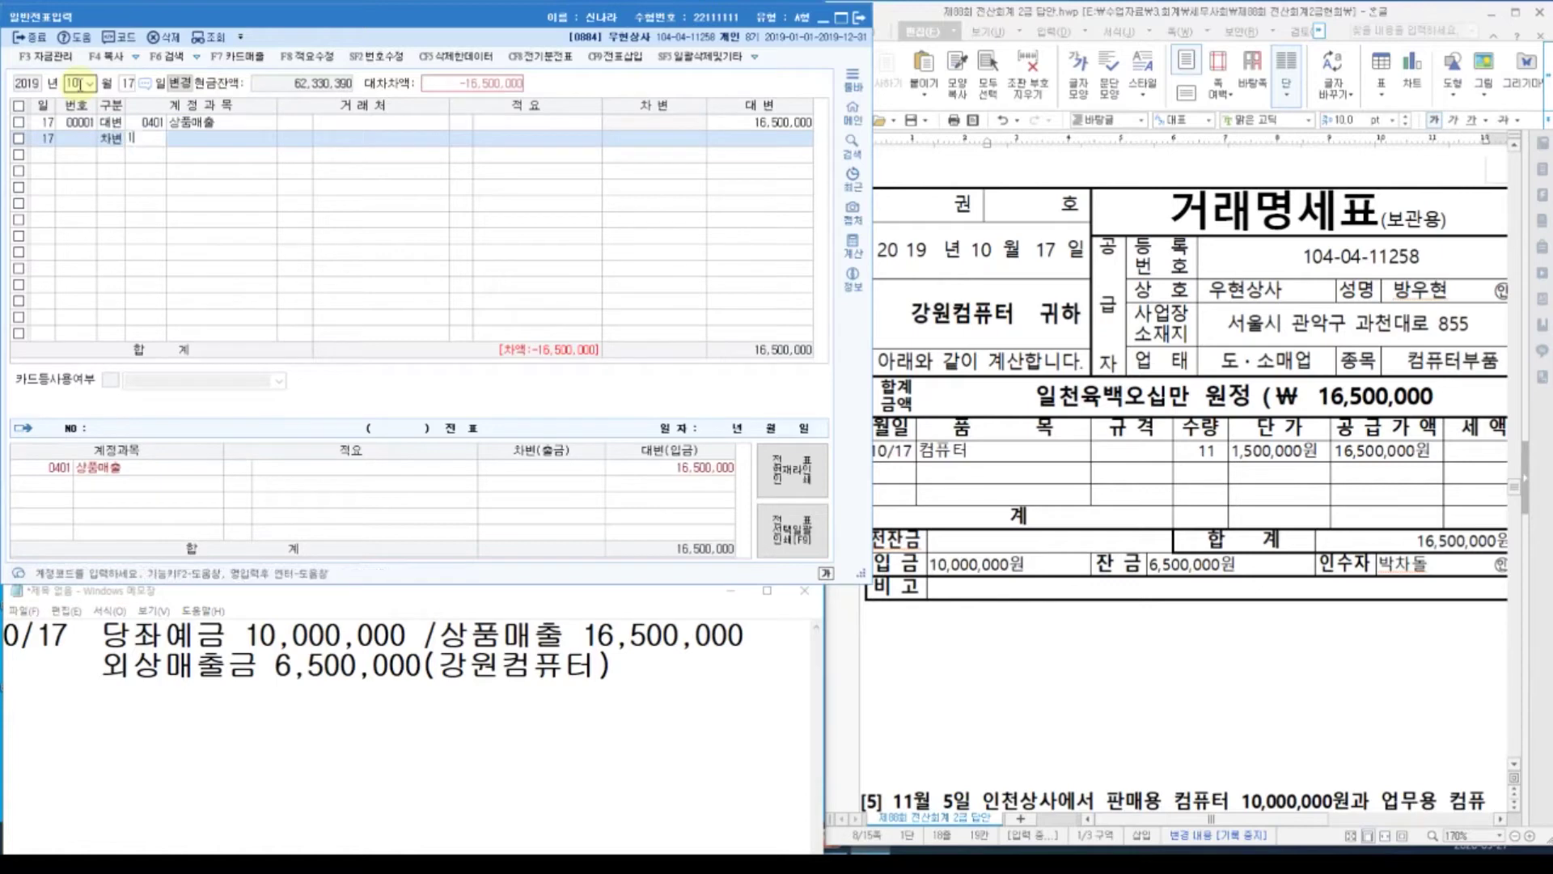
pyautogui.write('102')
pyautogui.press('Return')
pyautogui.press('Return')
pyautogui.press('Return')
pyautogui.write('10,000,000')
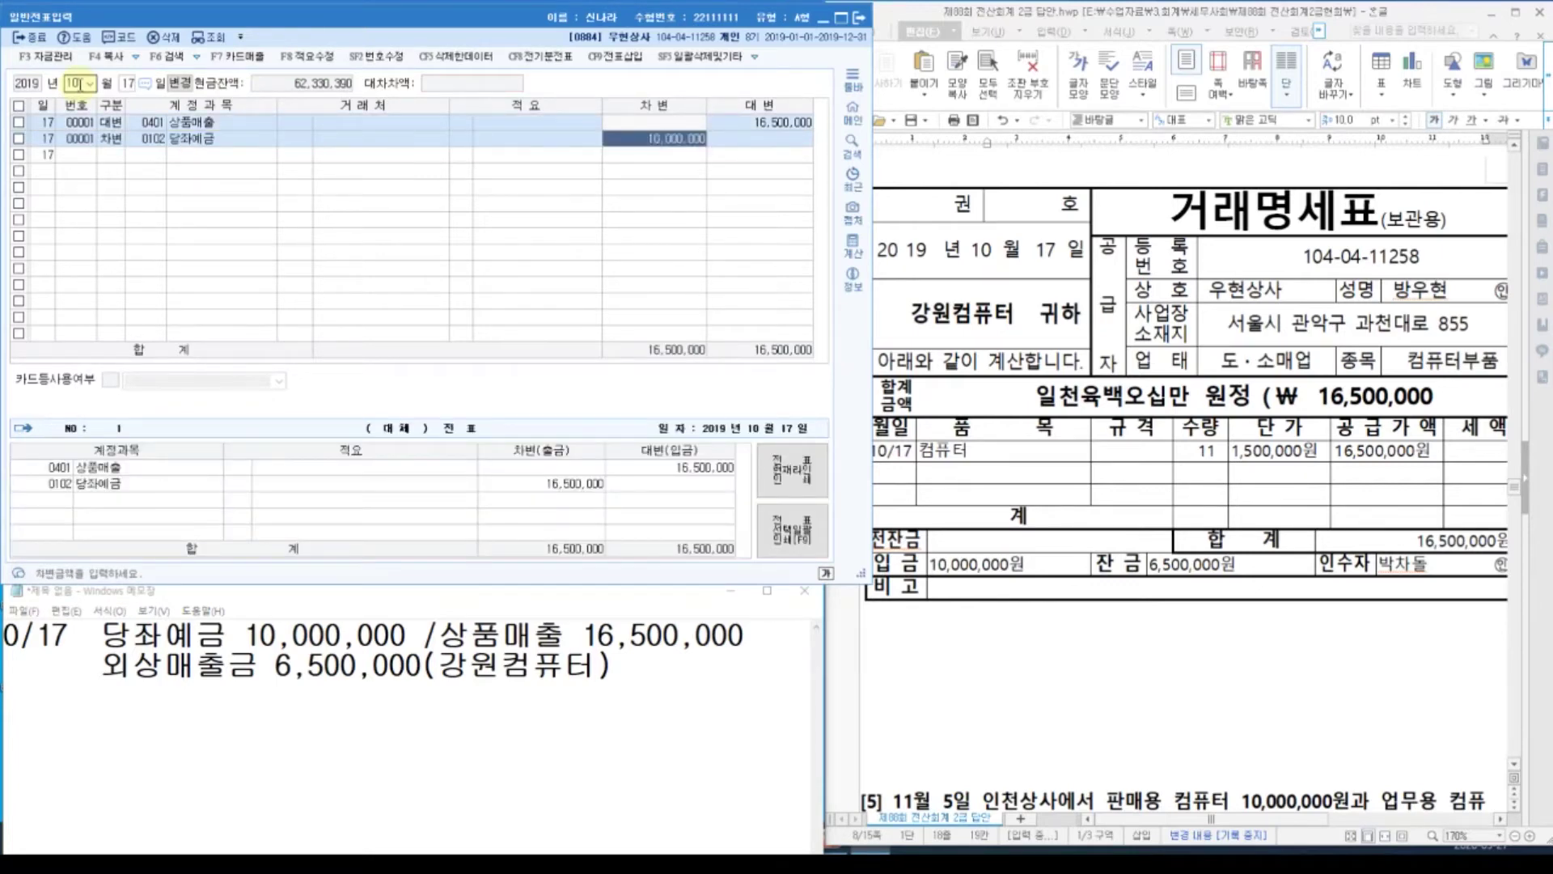
pyautogui.press('Return')
# Add a debit line for 0108 외상매출금 with 거래처 강원컴퓨터 and 6,500,000 to the 10/17 voucher.
pyautogui.write('108')
pyautogui.press('Return')
pyautogui.write('강원')
pyautogui.press('Return')
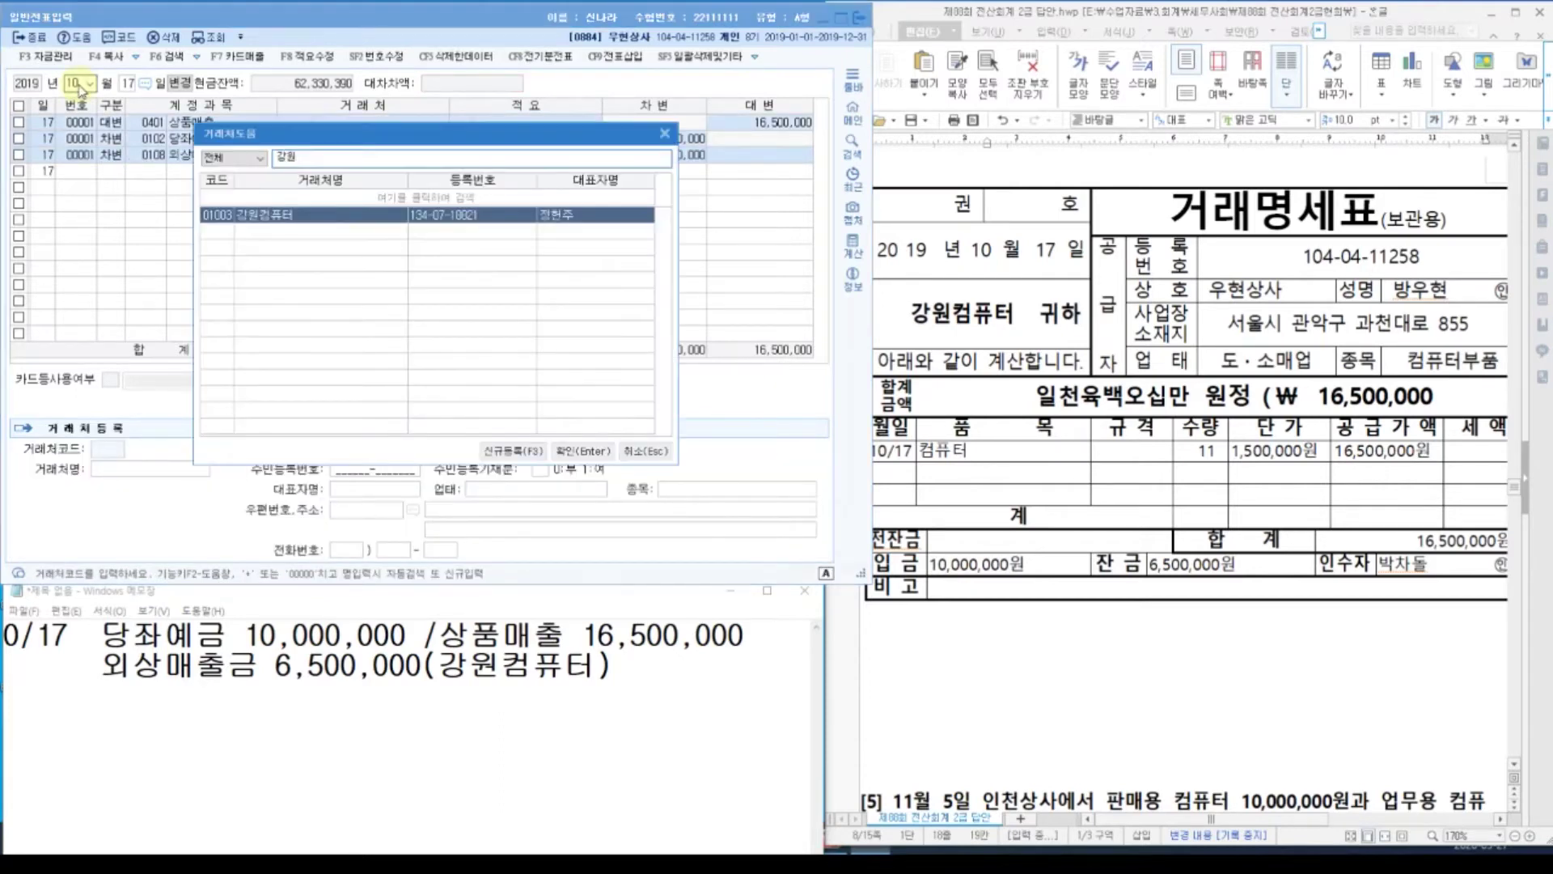
pyautogui.press('Return')
pyautogui.press('Return')
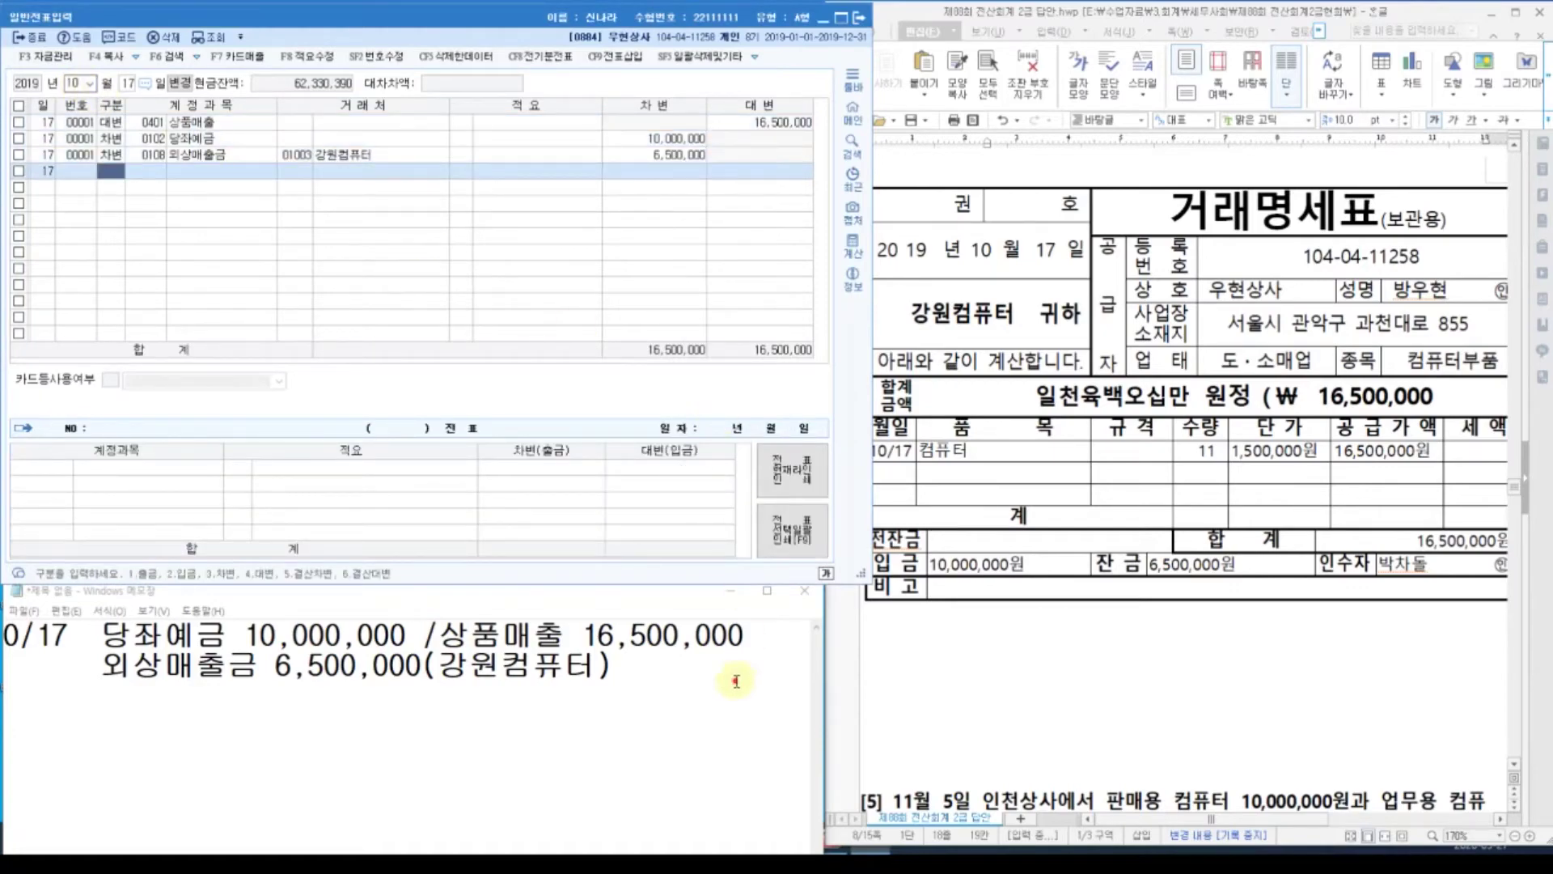
# For question [5], replace the old memo entry with the debits 상품 10,000,000 and 비품 2,000,000 on two lines.
pyautogui.click(1120, 680)
pyautogui.scroll(-3, 1126, 589)
pyautogui.scroll(-2, 1125, 586)
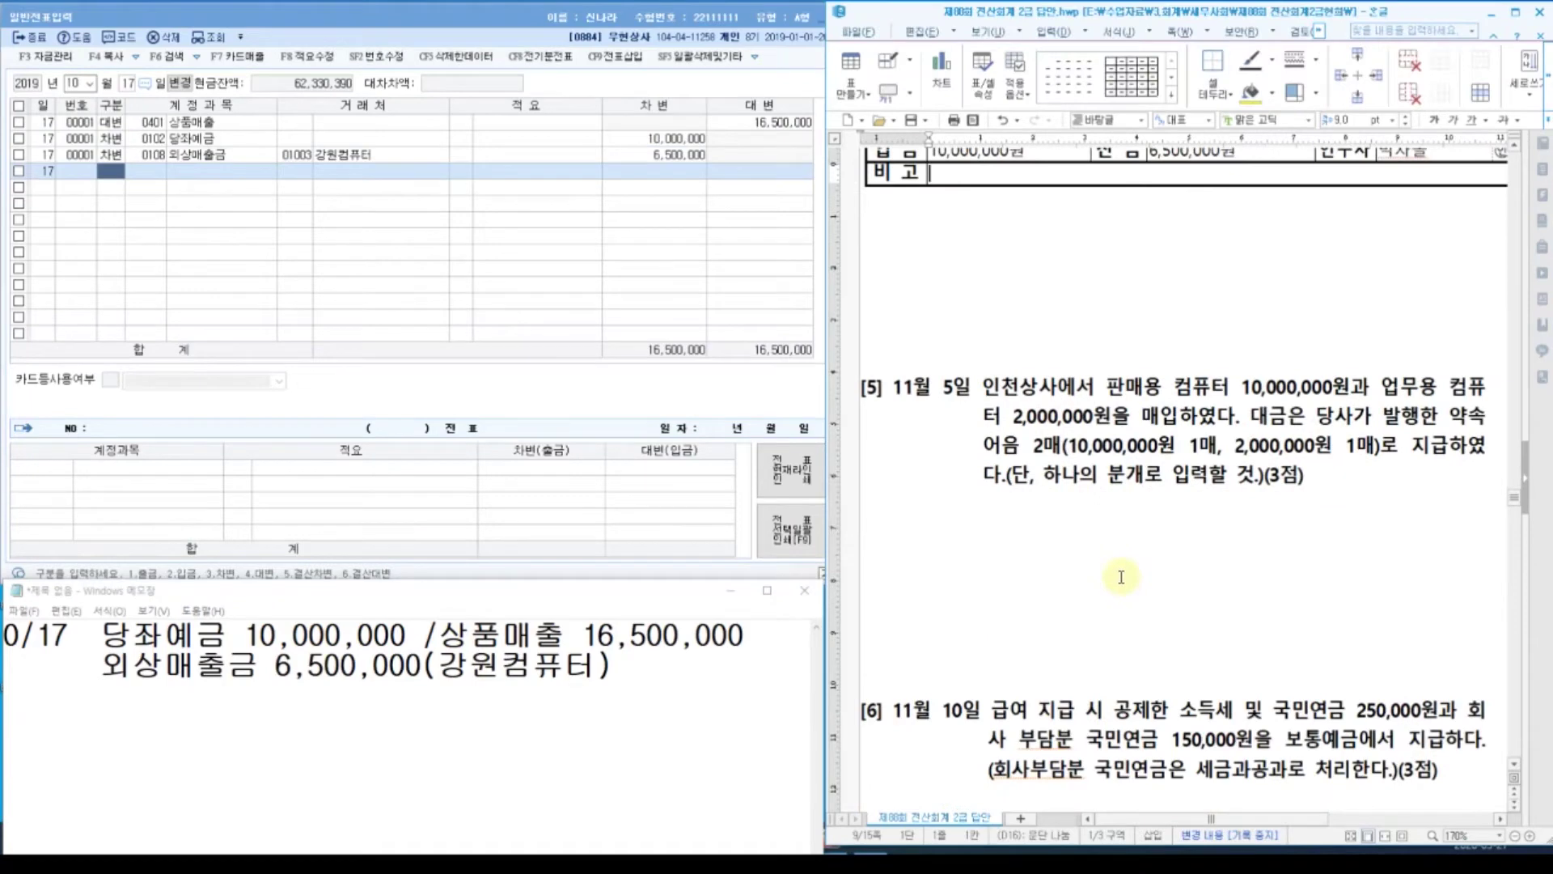
pyautogui.scroll(-1, 1121, 577)
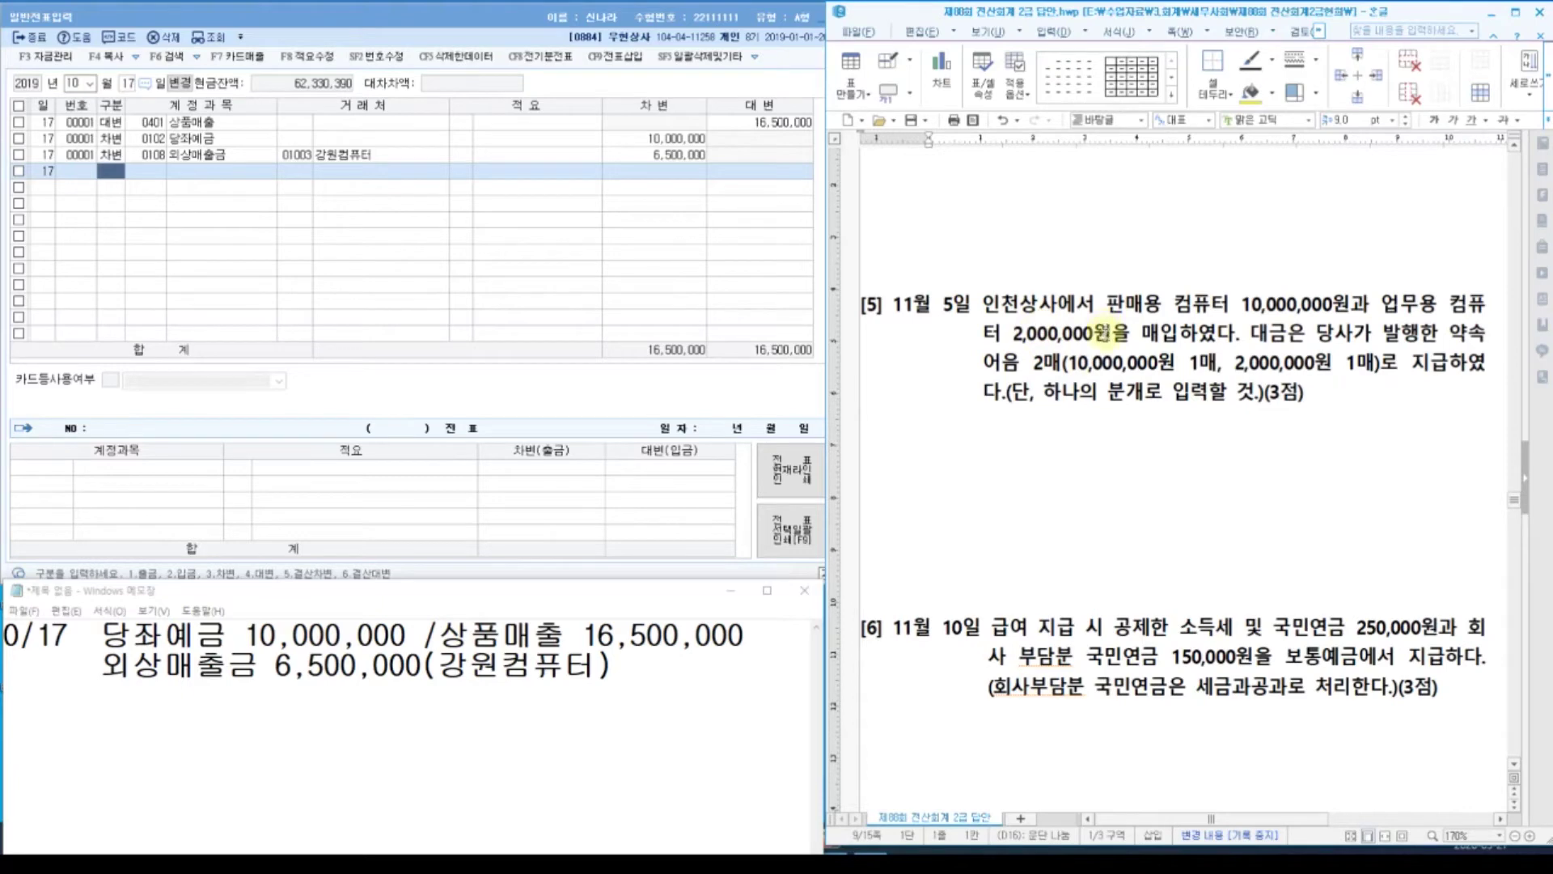
pyautogui.moveTo(658, 679); pyautogui.dragTo(61, 641)
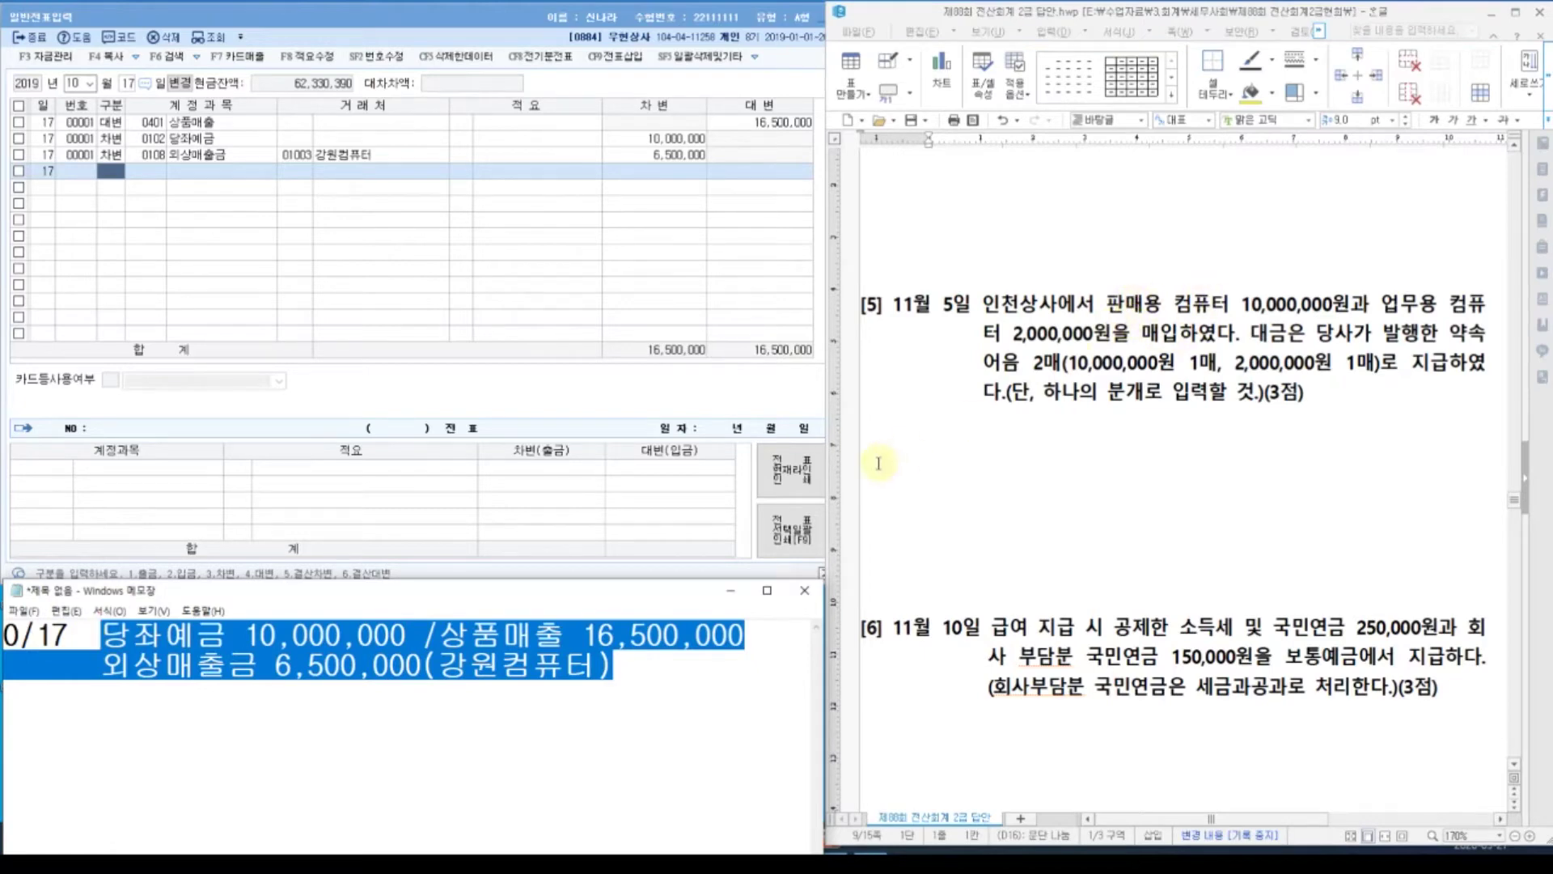
pyautogui.write('상품 ')
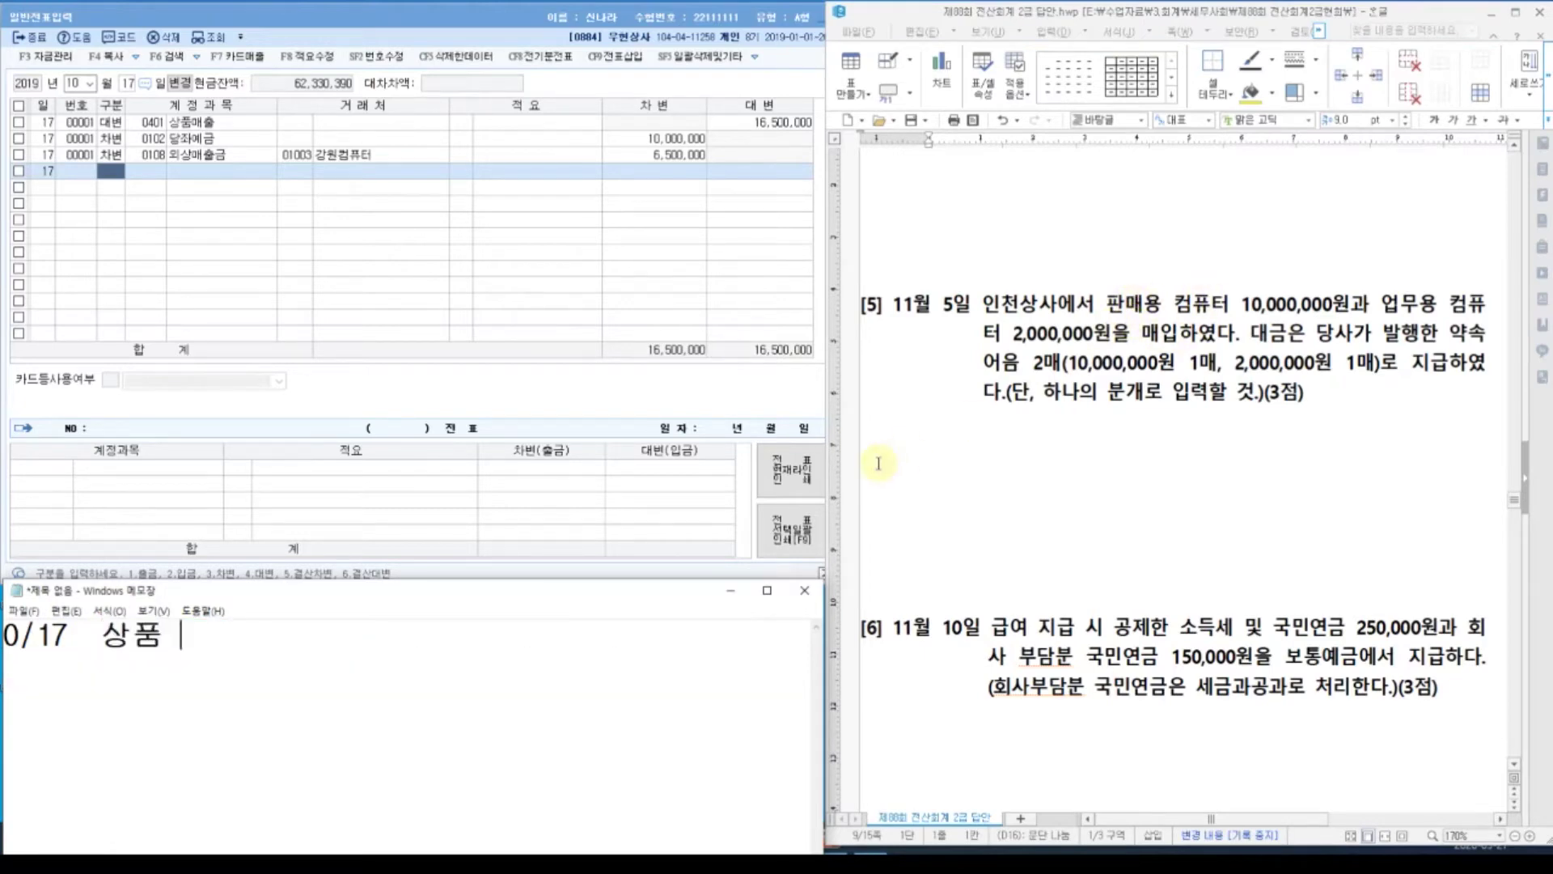
pyautogui.write('10,000,000')
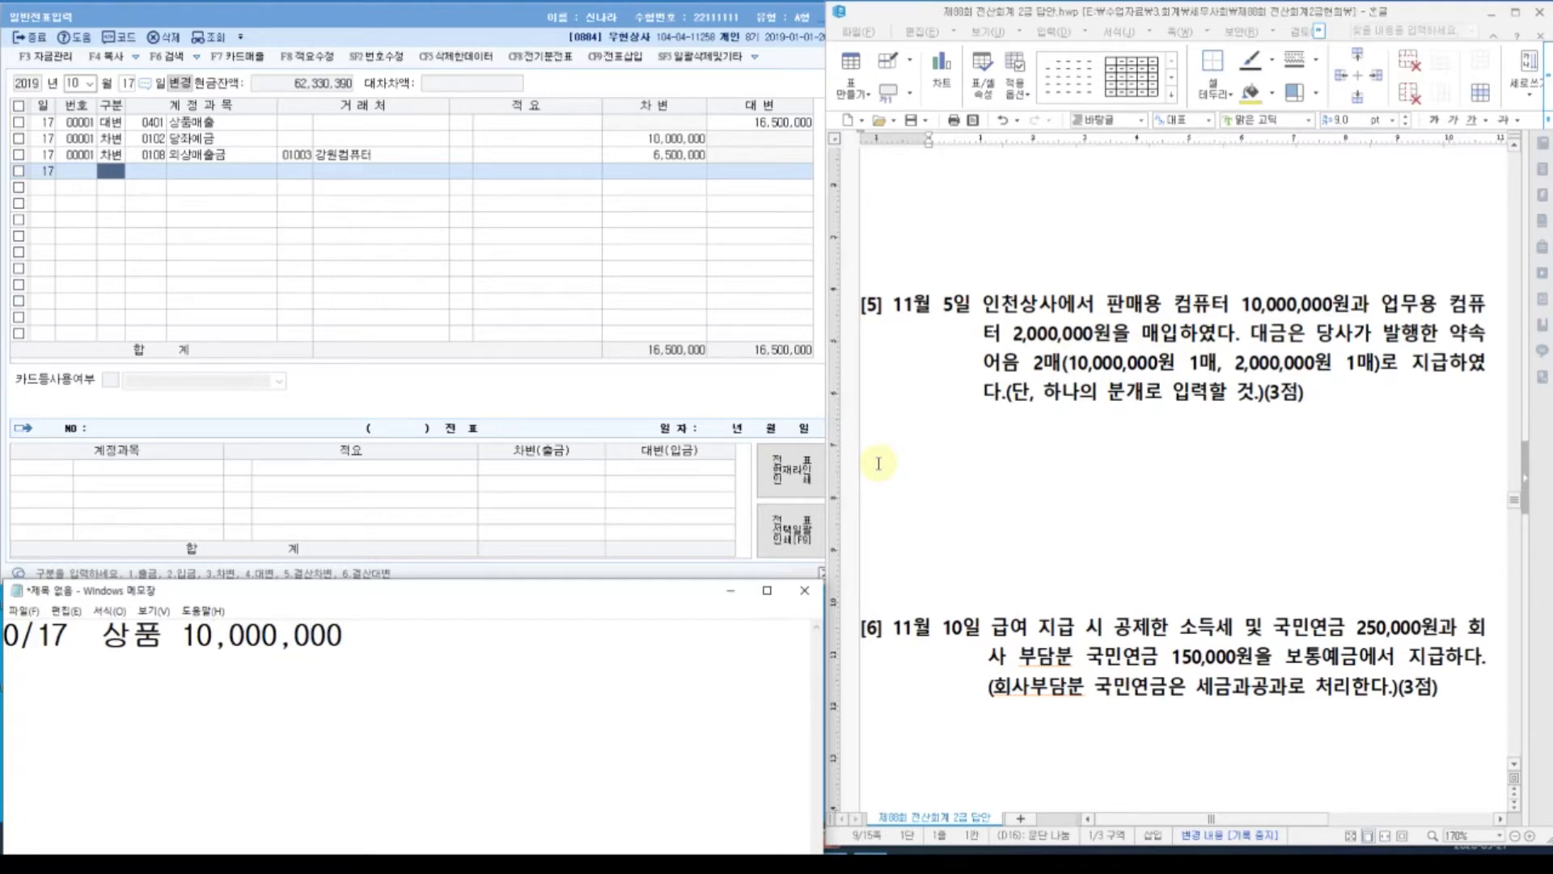
pyautogui.press('Return')
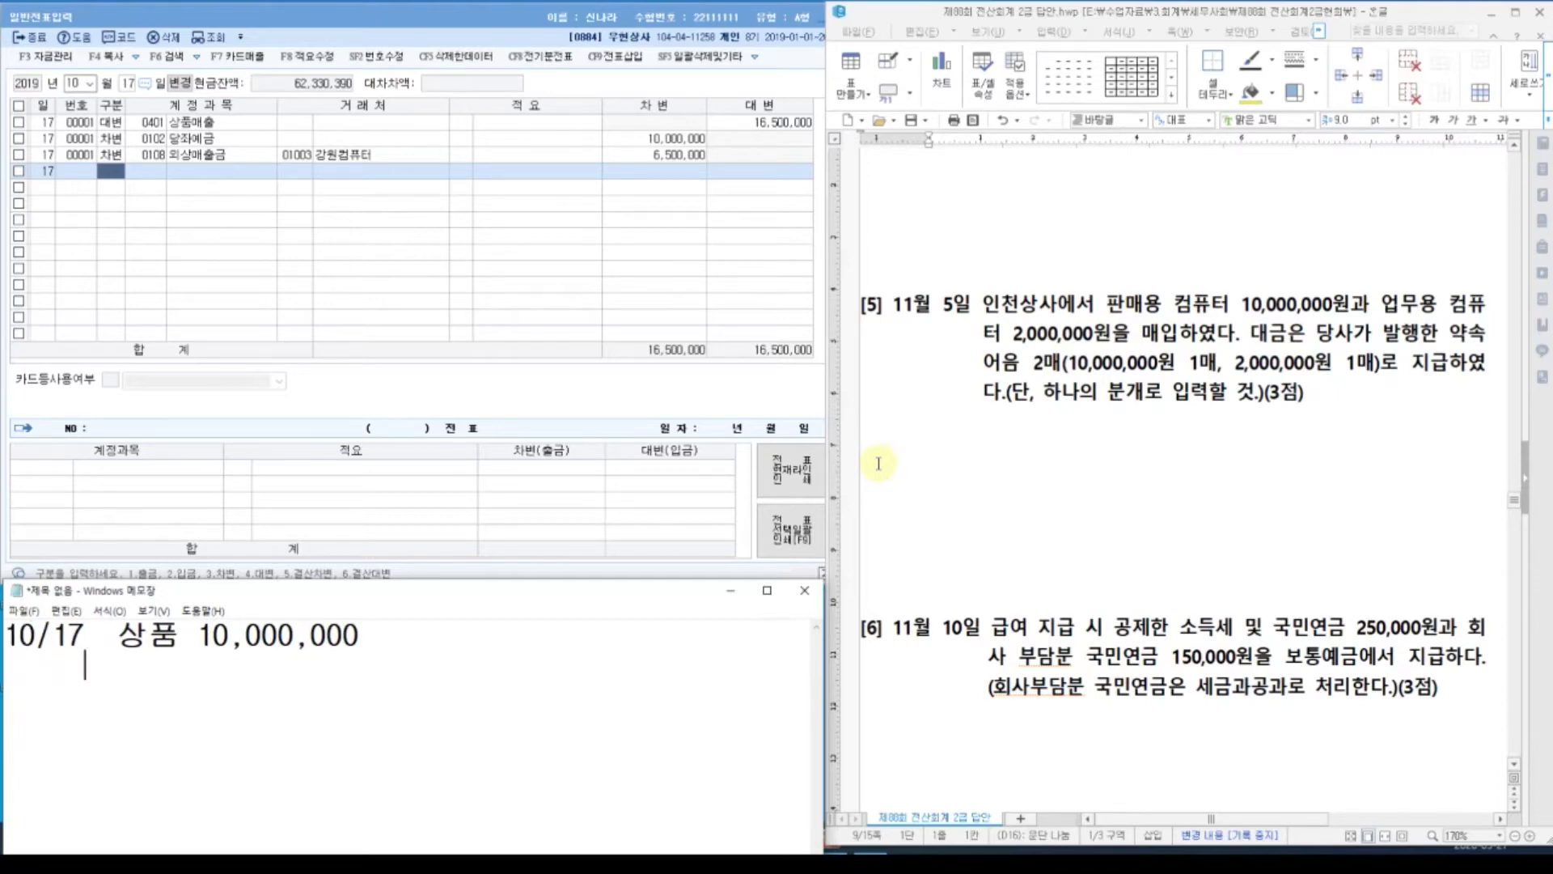
pyautogui.write('비품 ')
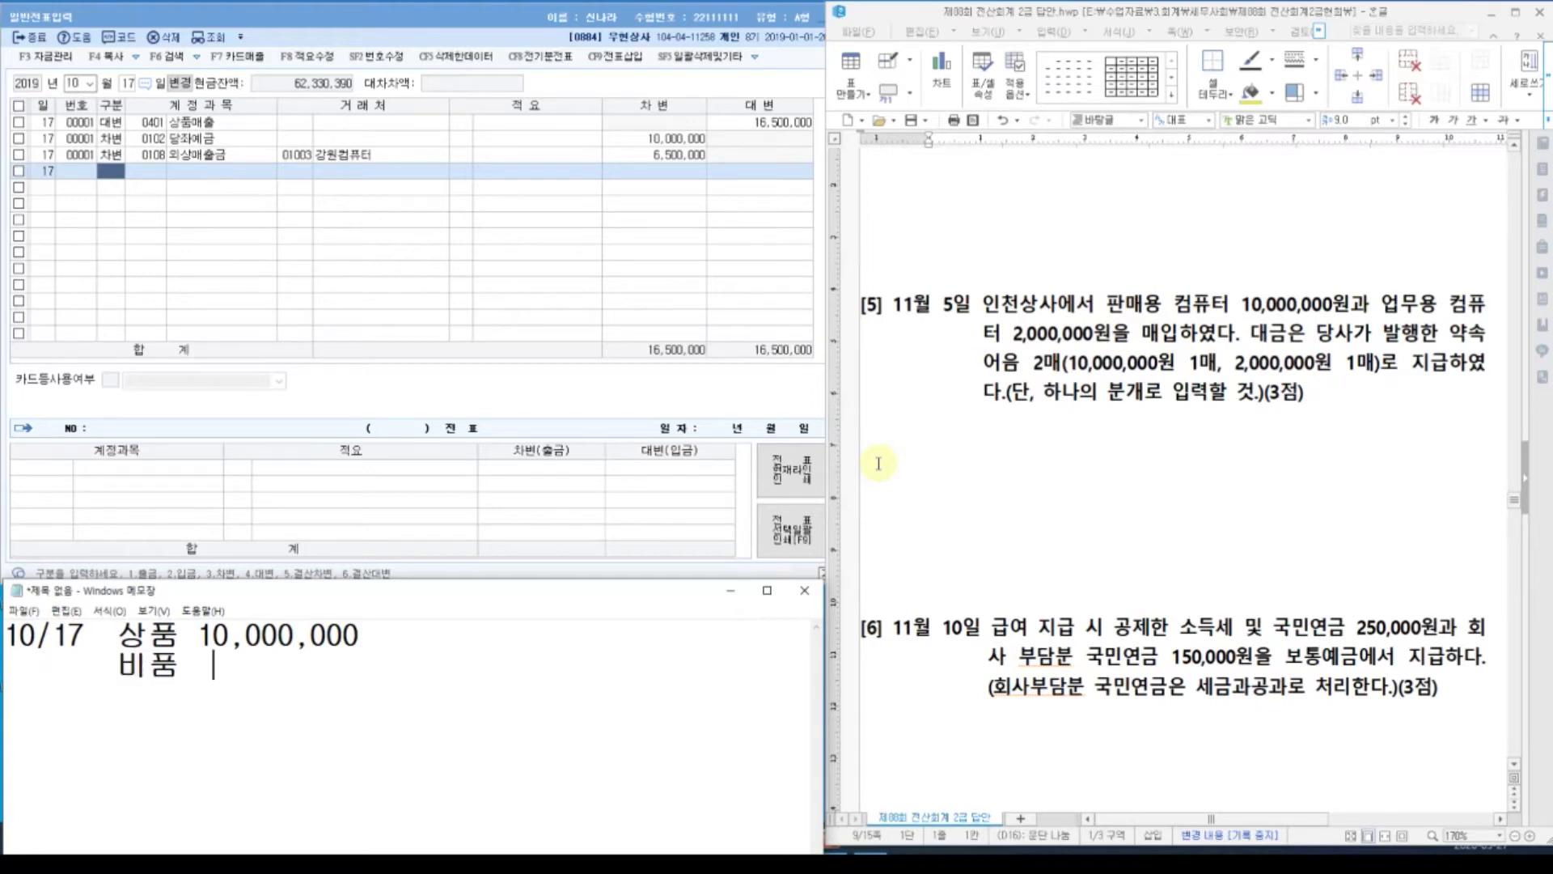
pyautogui.write(' 2,000,000')
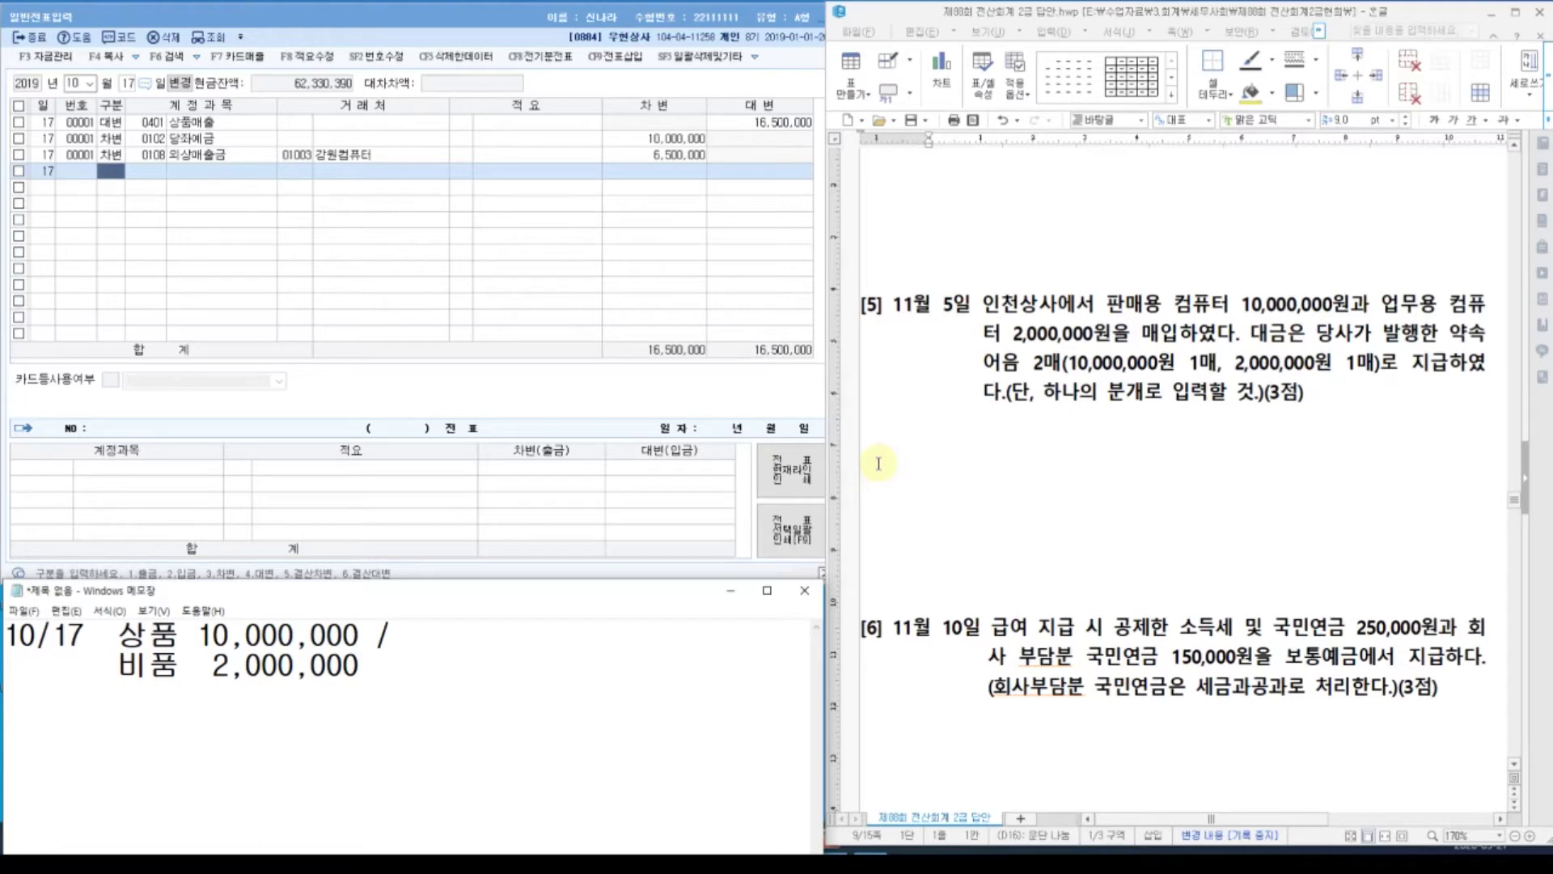
# Add the credits to the memo: 지급어음 10,000,000 beside 상품 and 미지급금 2,000,000 beside 비품.
pyautogui.write(' /지급어음')
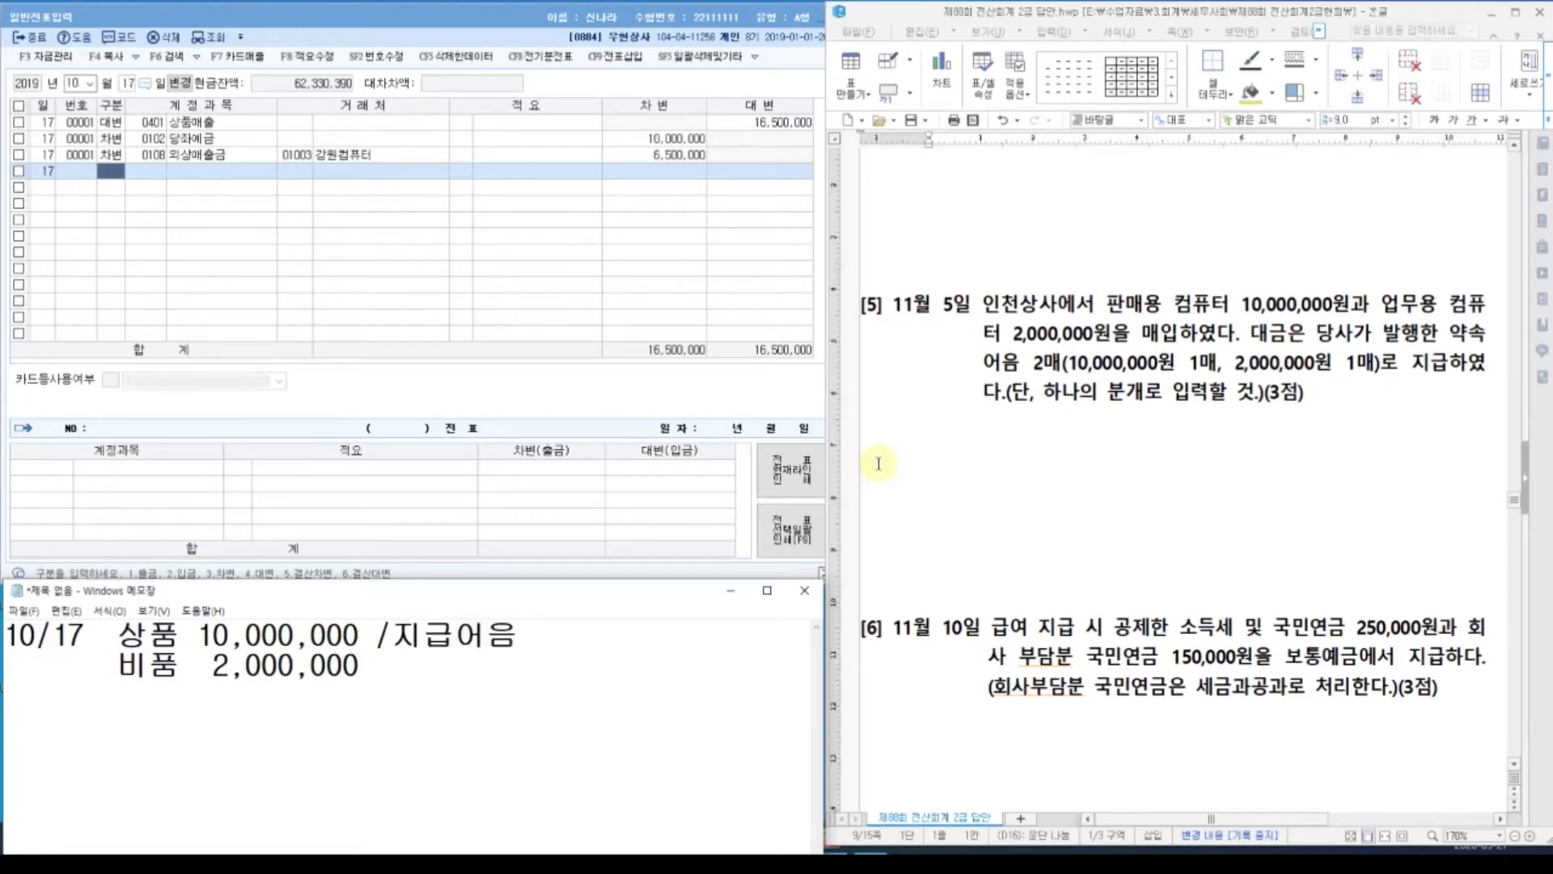
pyautogui.write(' 10,000,000')
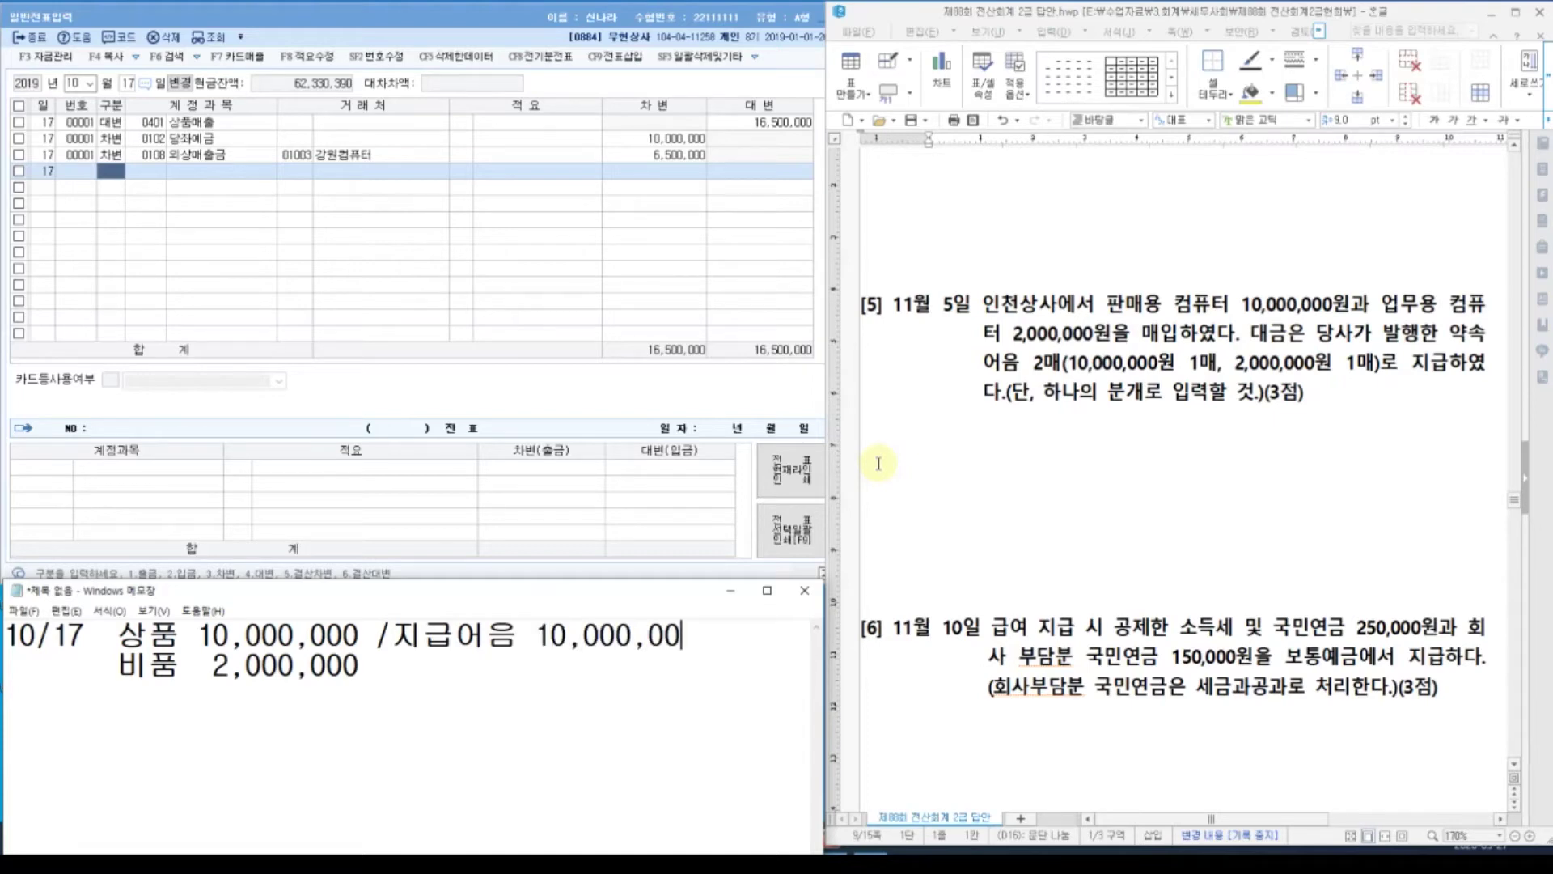
pyautogui.press('Down')
pyautogui.write('/ㅁ미지')
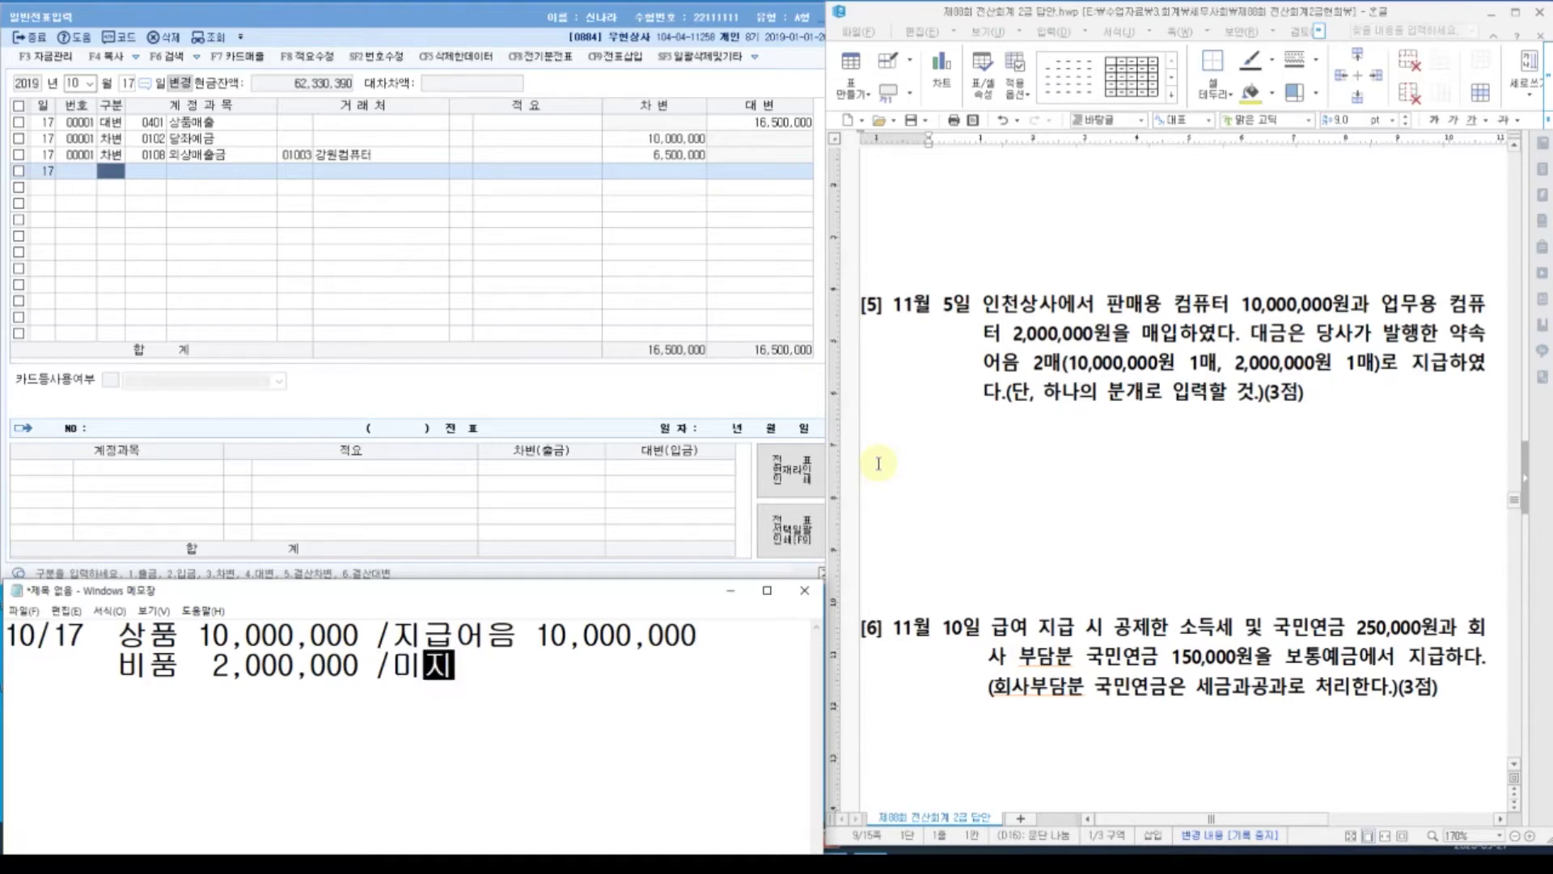
pyautogui.write('급금  2,000,000')
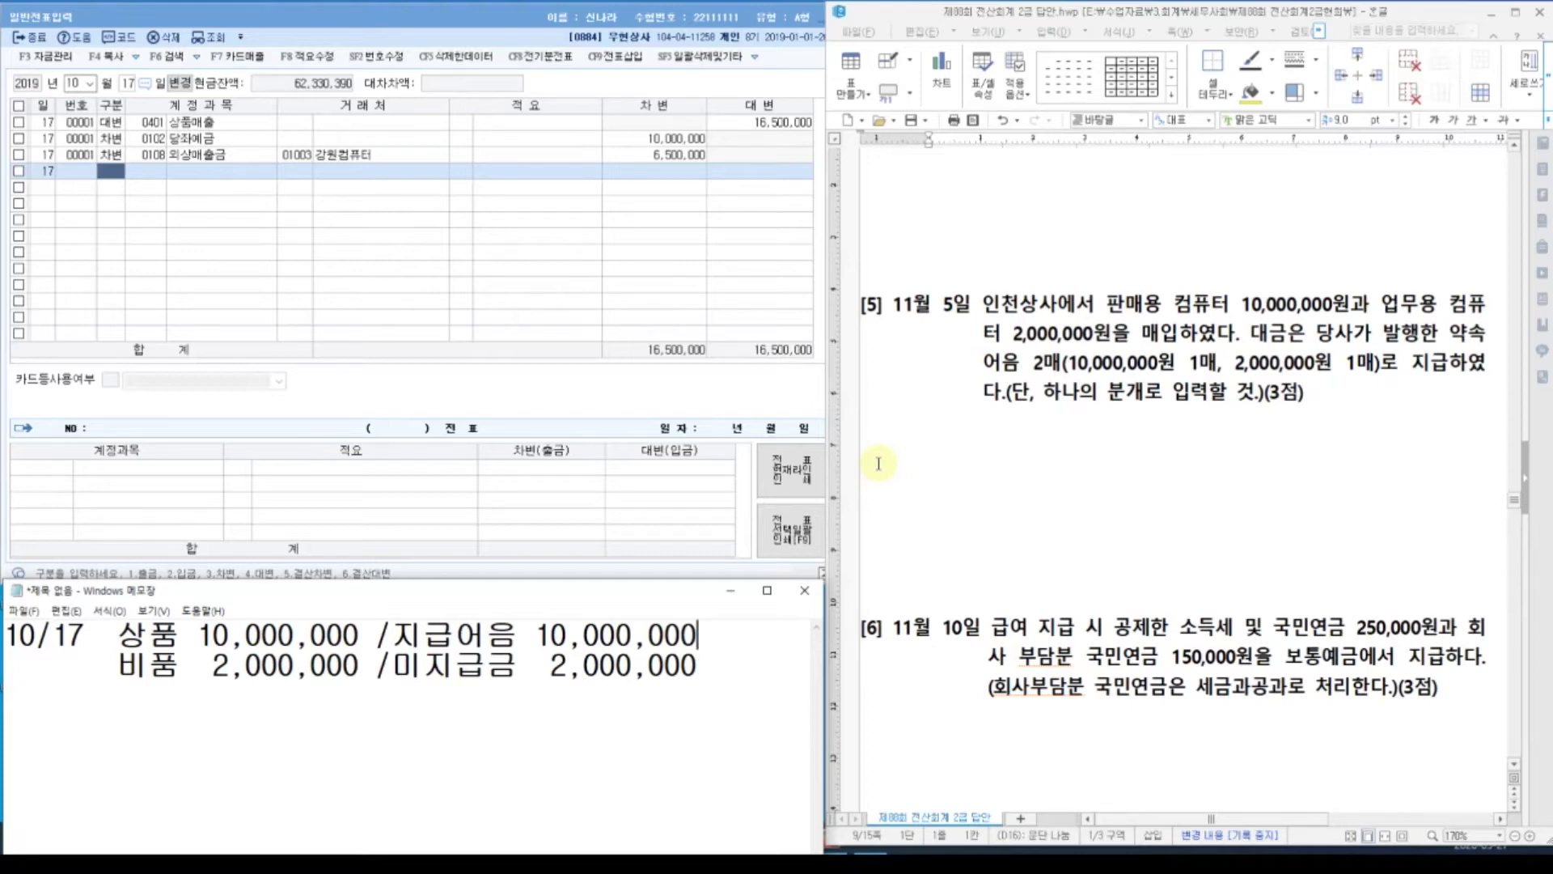
# Note (인천 after both credit amounts, 지급어음 and 미지급금, in the memo.
pyautogui.press('Up')
pyautogui.write('(인천')
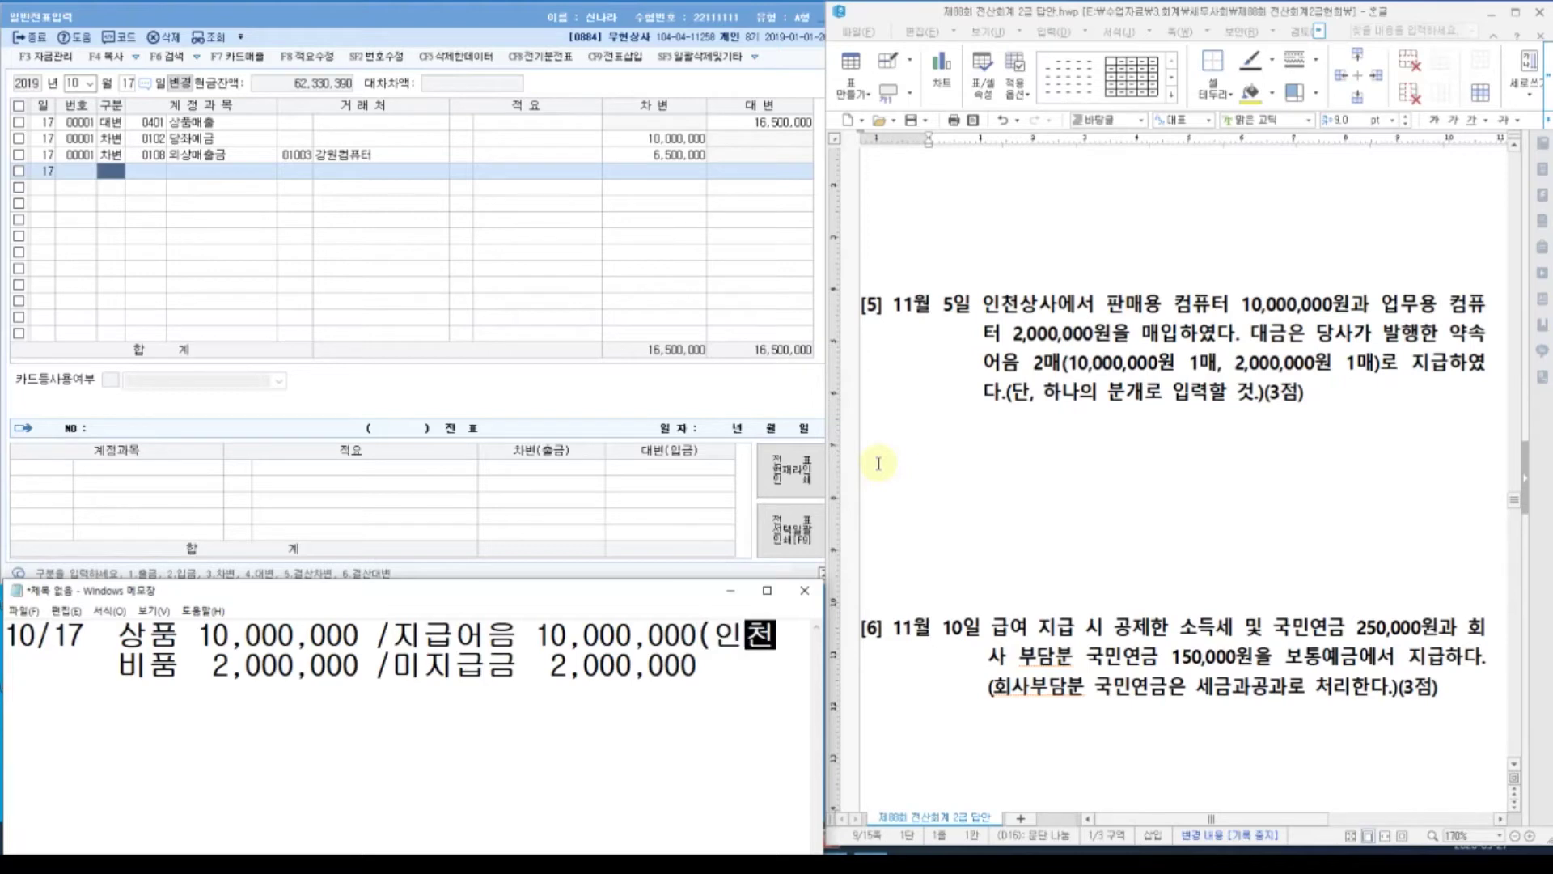
pyautogui.write('(인천')
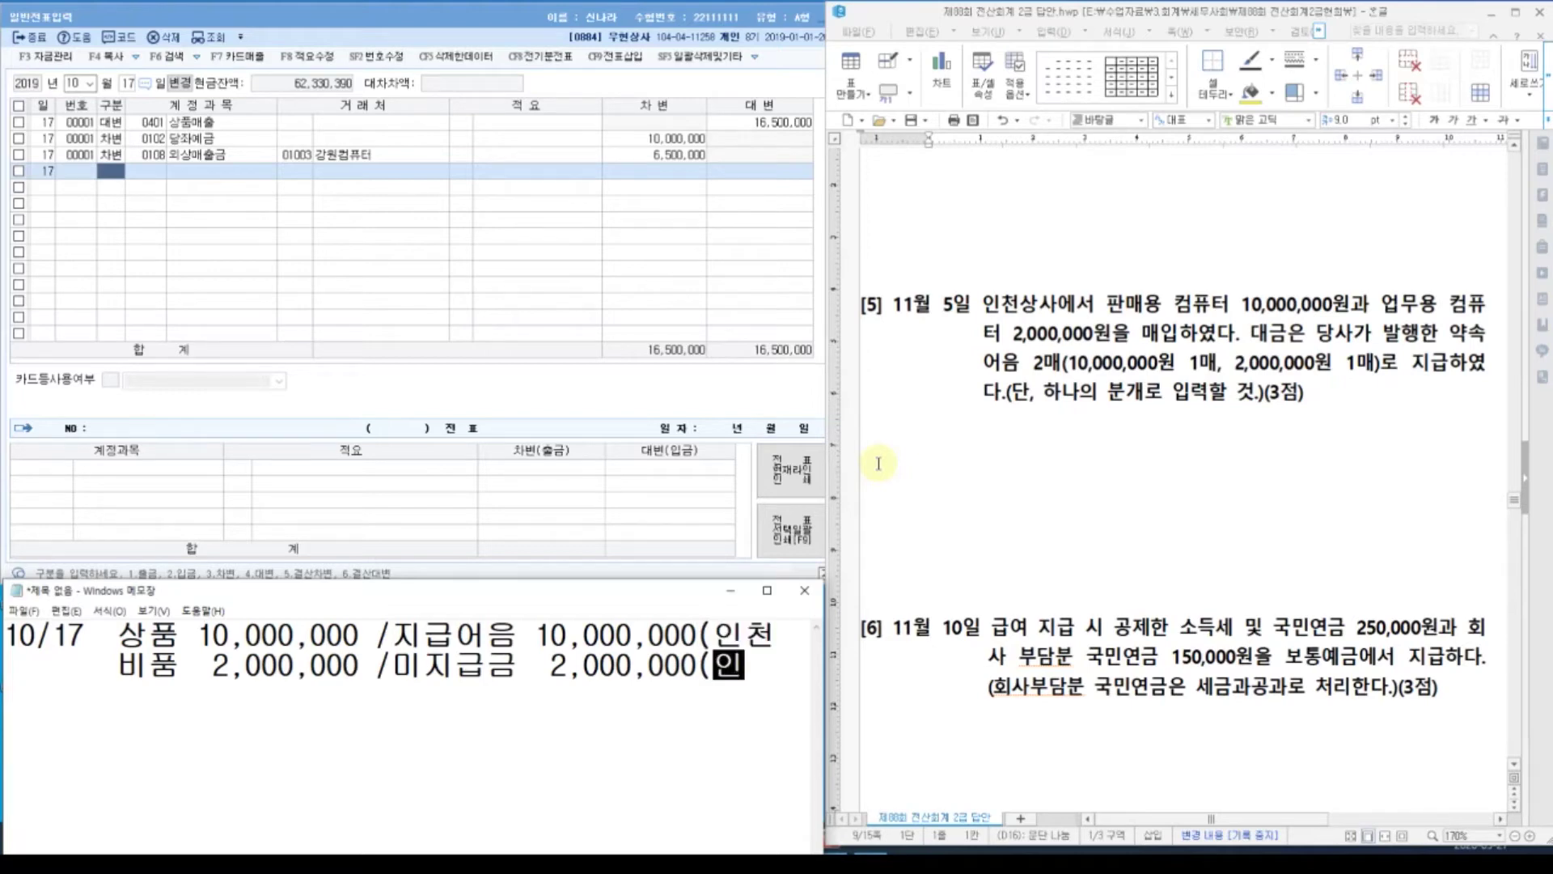
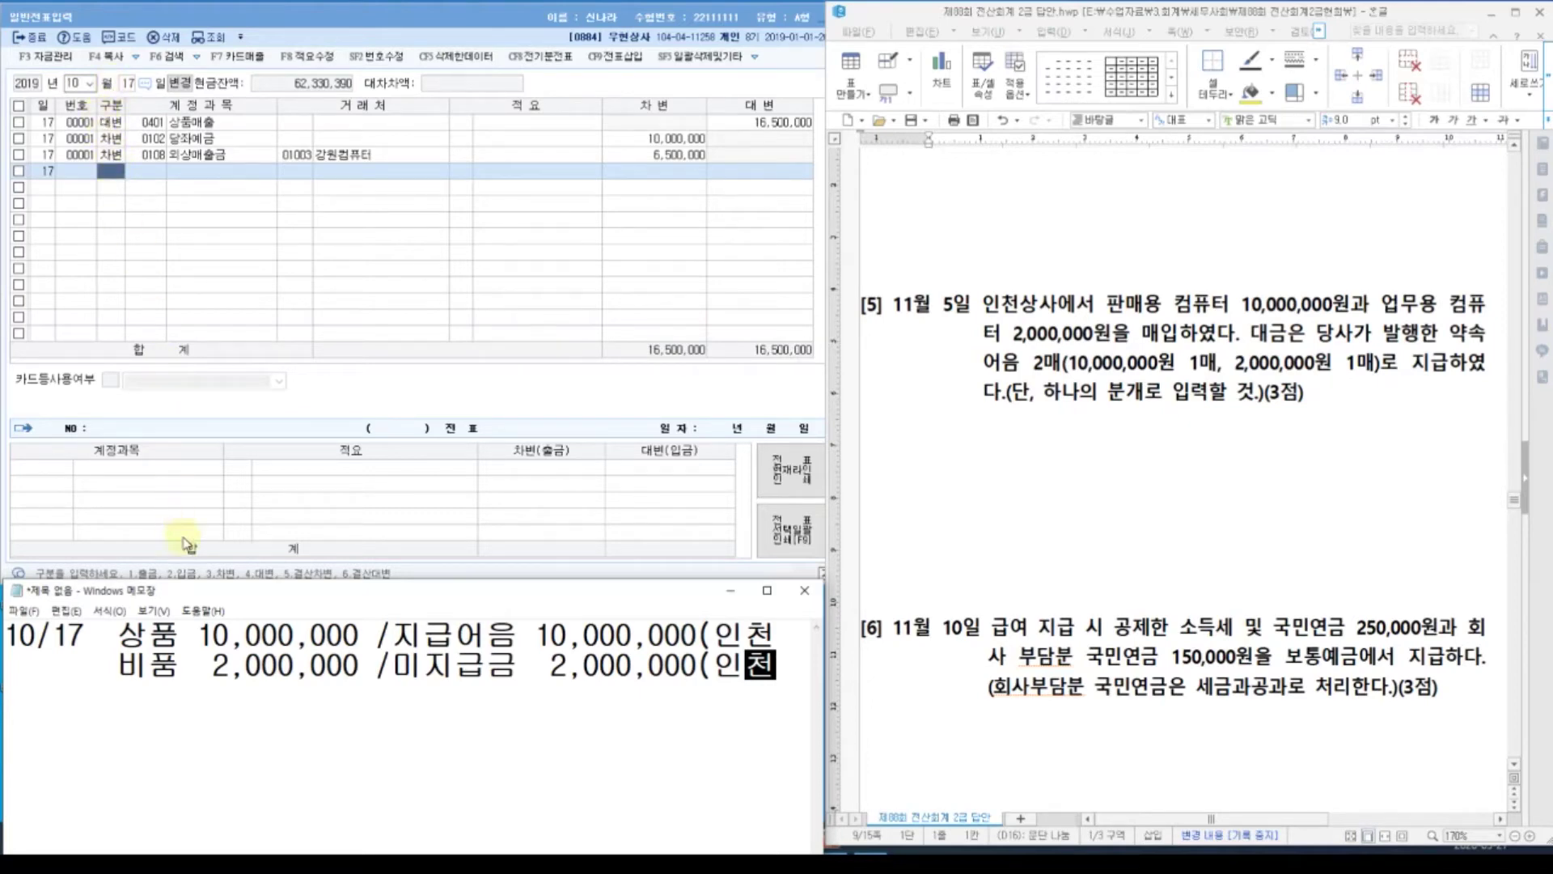
# Change the date of the memo entry to 11/05.
pyautogui.click(1033, 387)
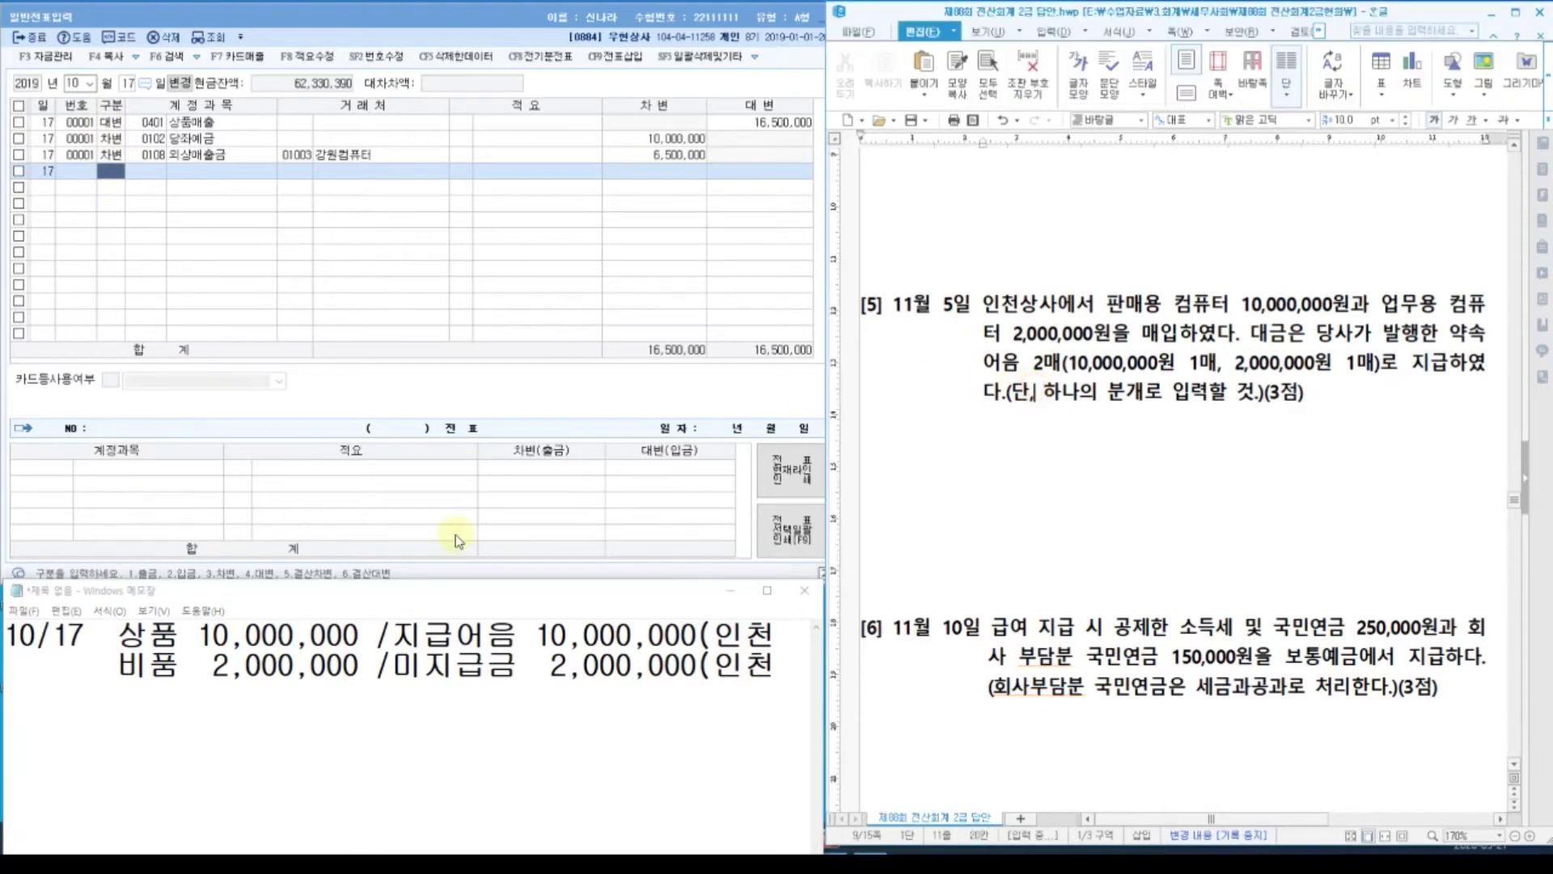
pyautogui.click(76, 663)
pyautogui.moveTo(84, 634); pyautogui.dragTo(19, 635)
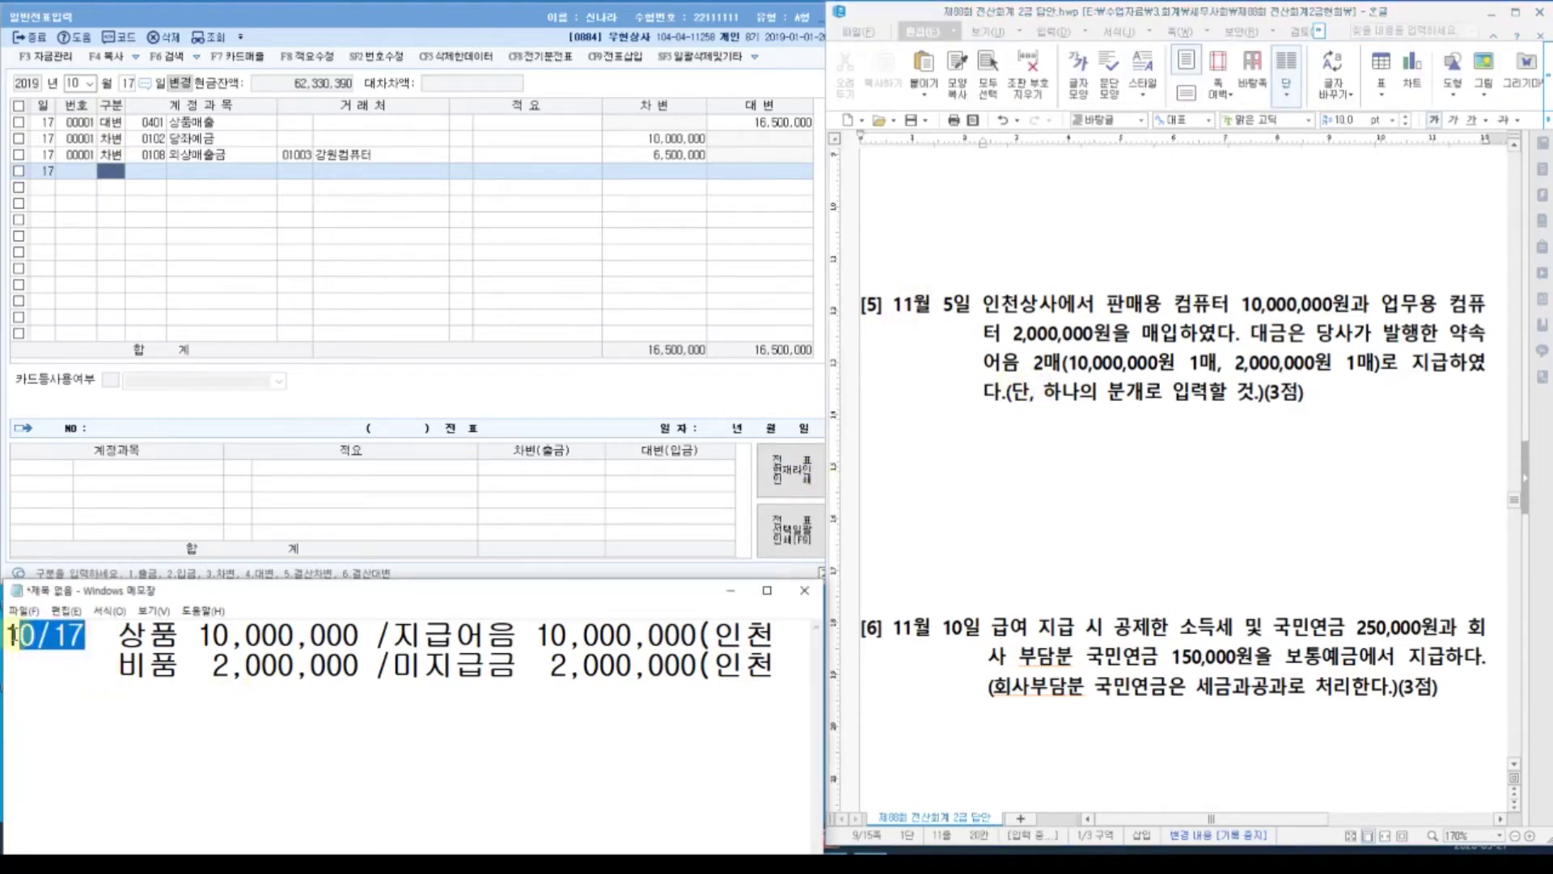
pyautogui.write('1/')
pyautogui.write('05')
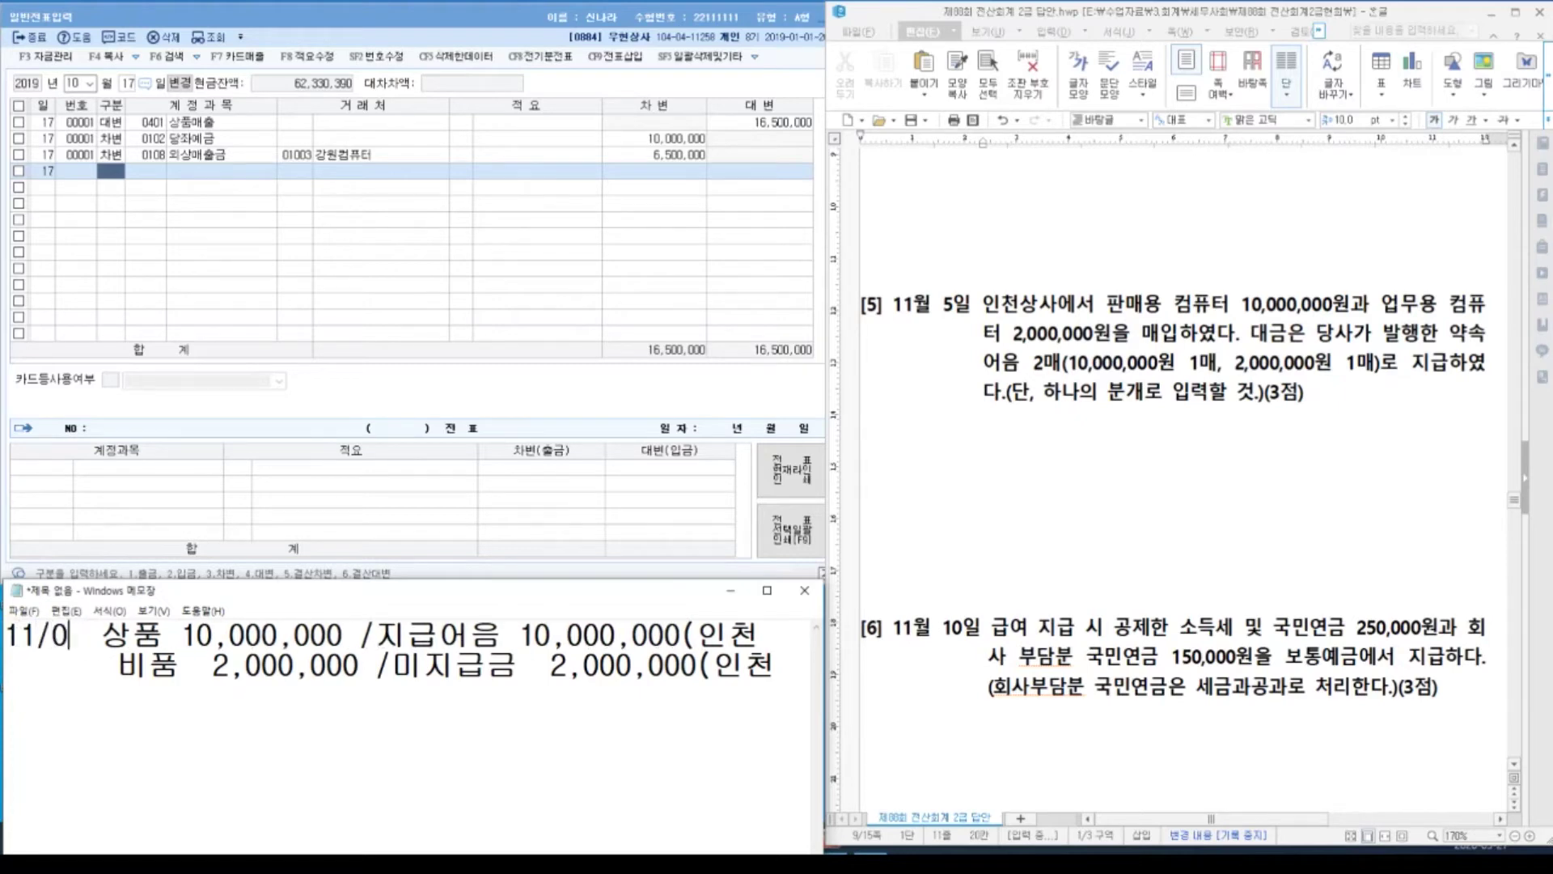
# Set the voucher date to 11/5 and enter a debit line for 0146 상품 of 10,000,000.
pyautogui.click(82, 81)
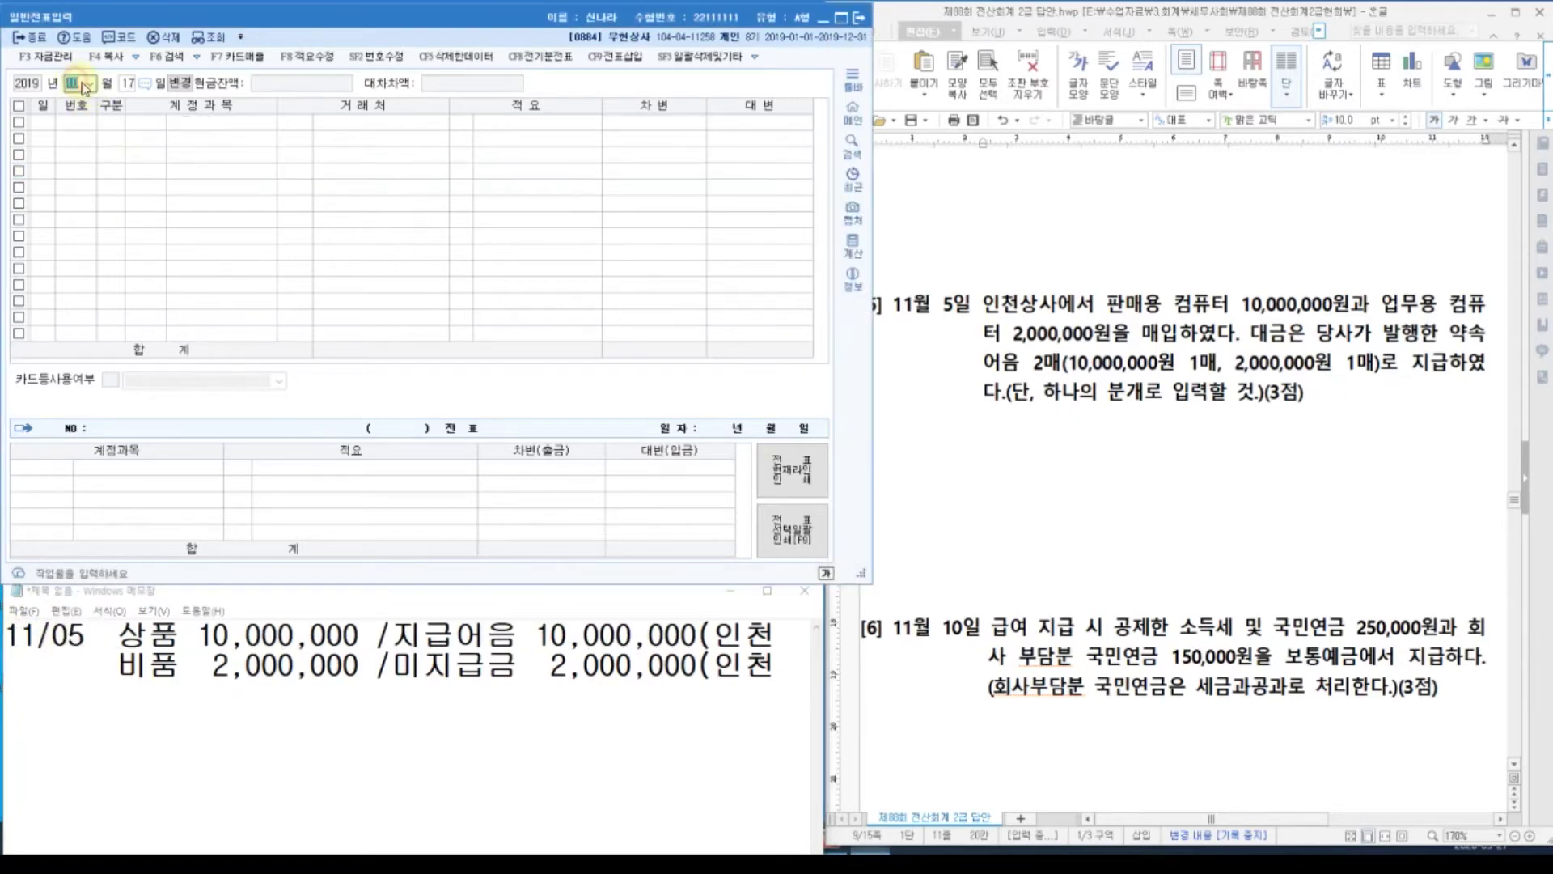
pyautogui.write('11')
pyautogui.press('Return')
pyautogui.write('5')
pyautogui.press('Return')
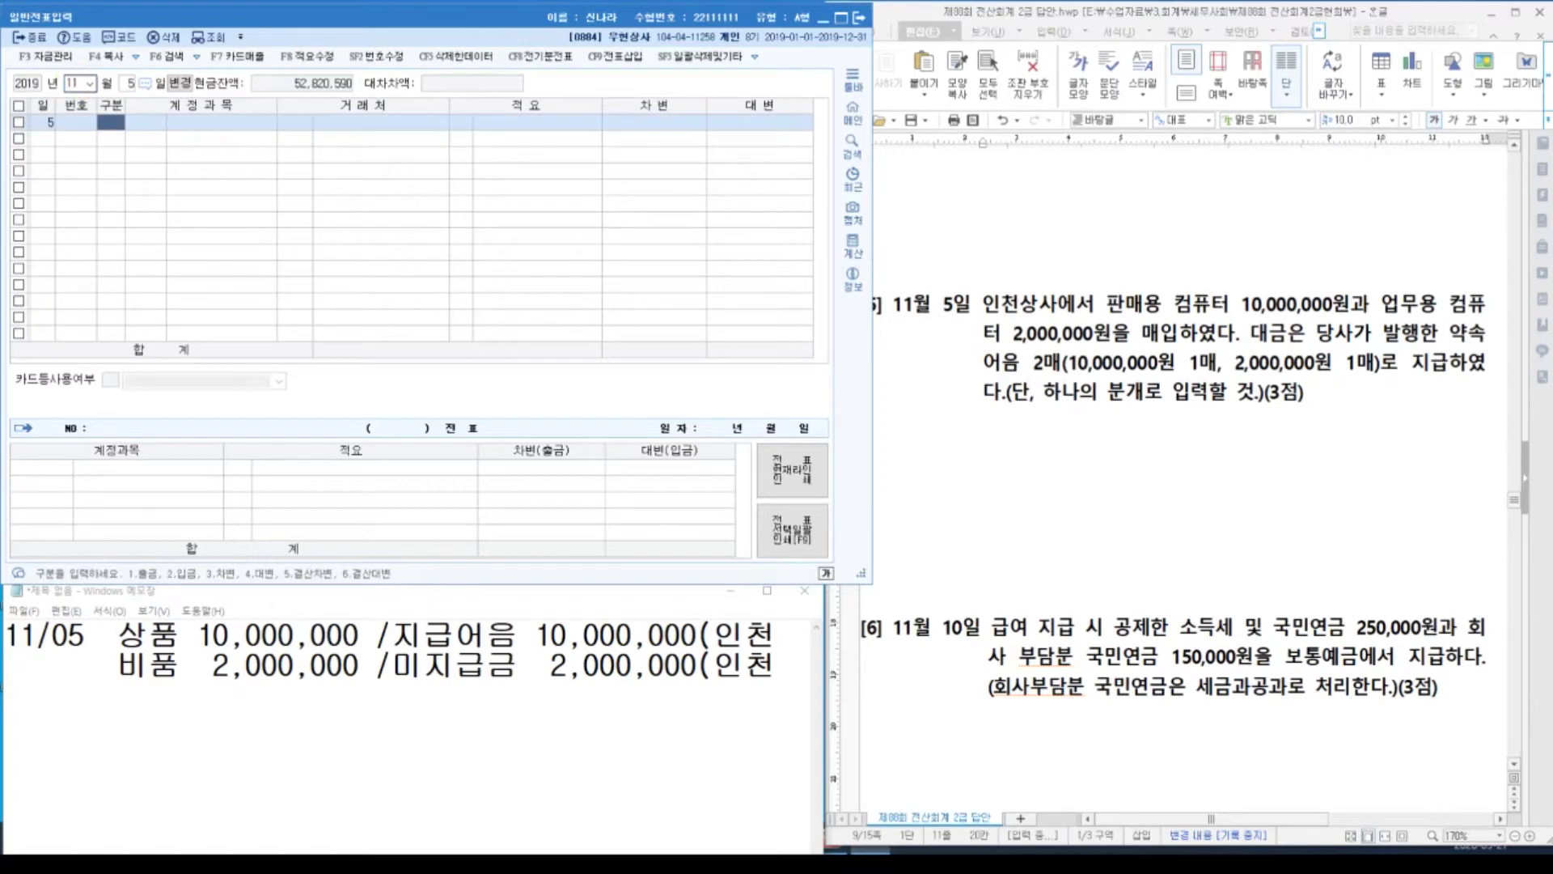
pyautogui.write('3')
pyautogui.press('Return')
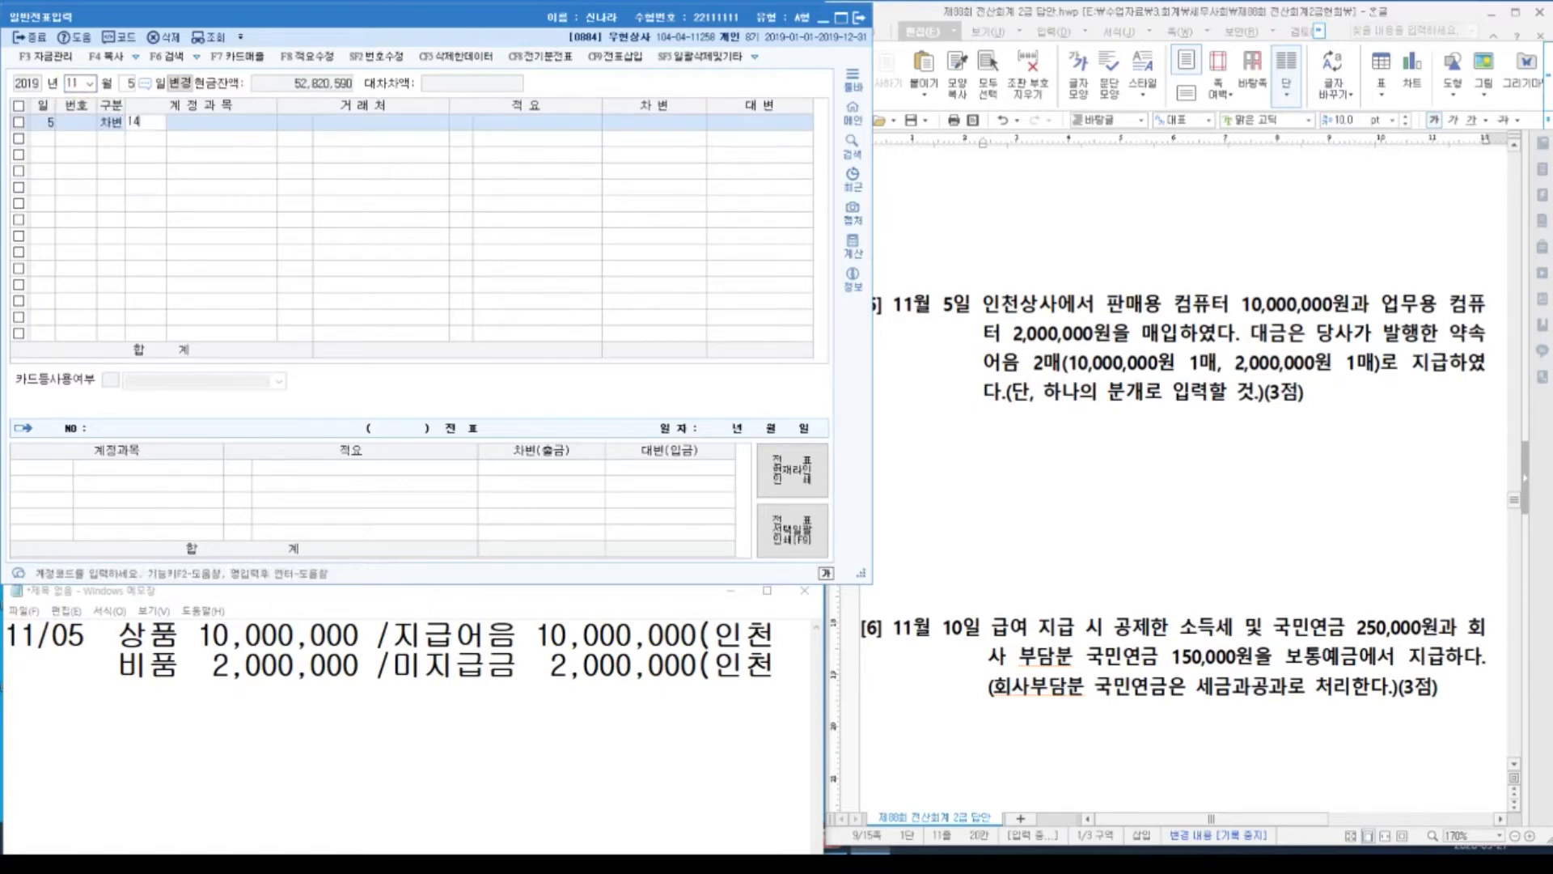
pyautogui.write('146')
pyautogui.press('Return')
pyautogui.press('Return')
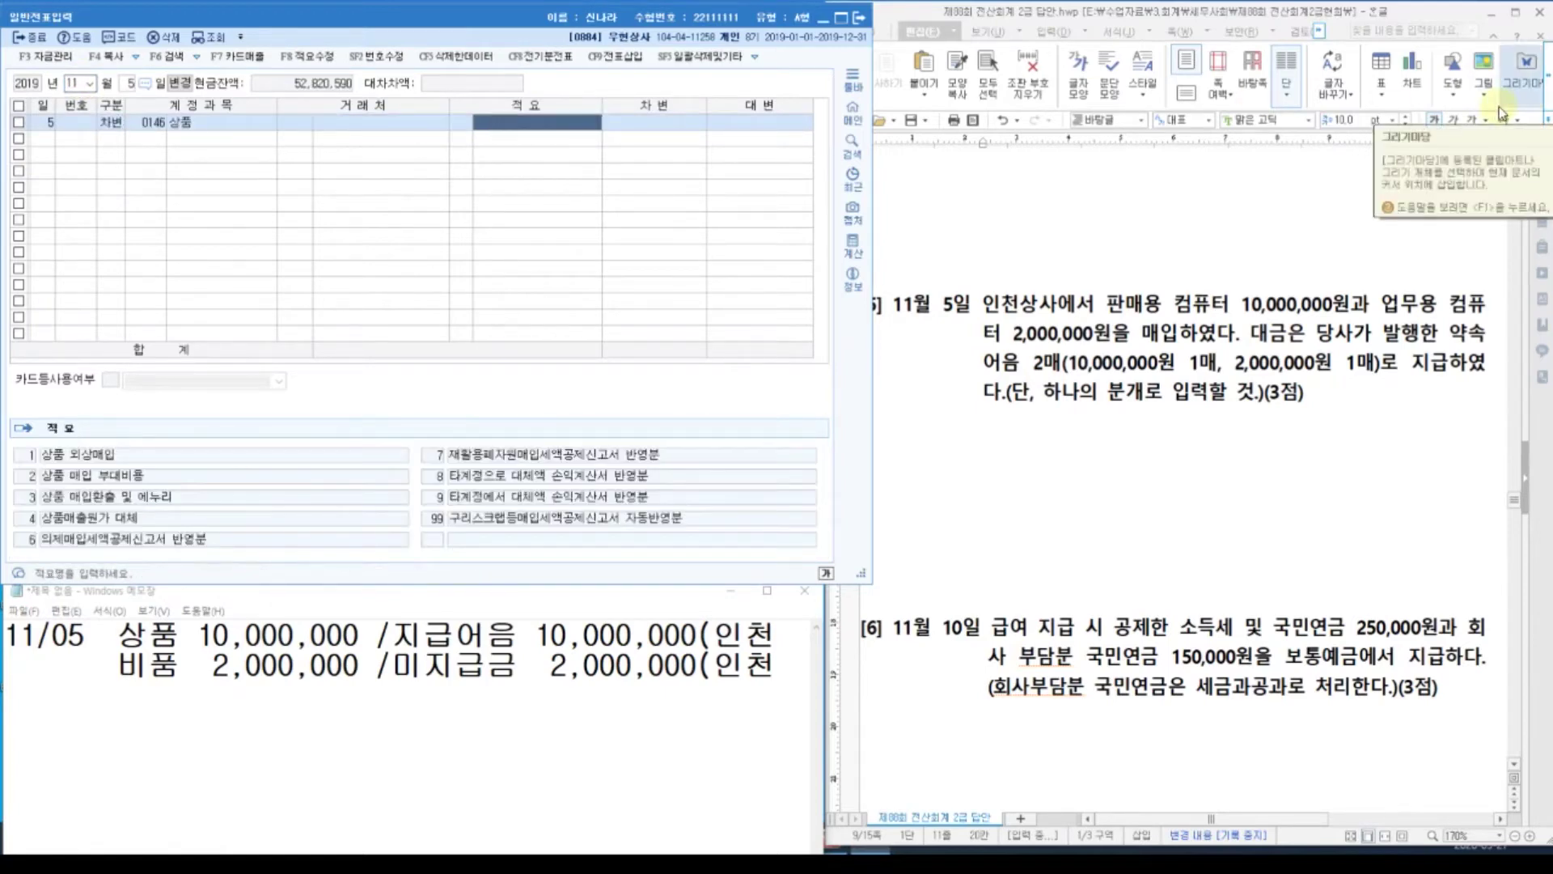
pyautogui.press('Return')
pyautogui.write('10,000,000')
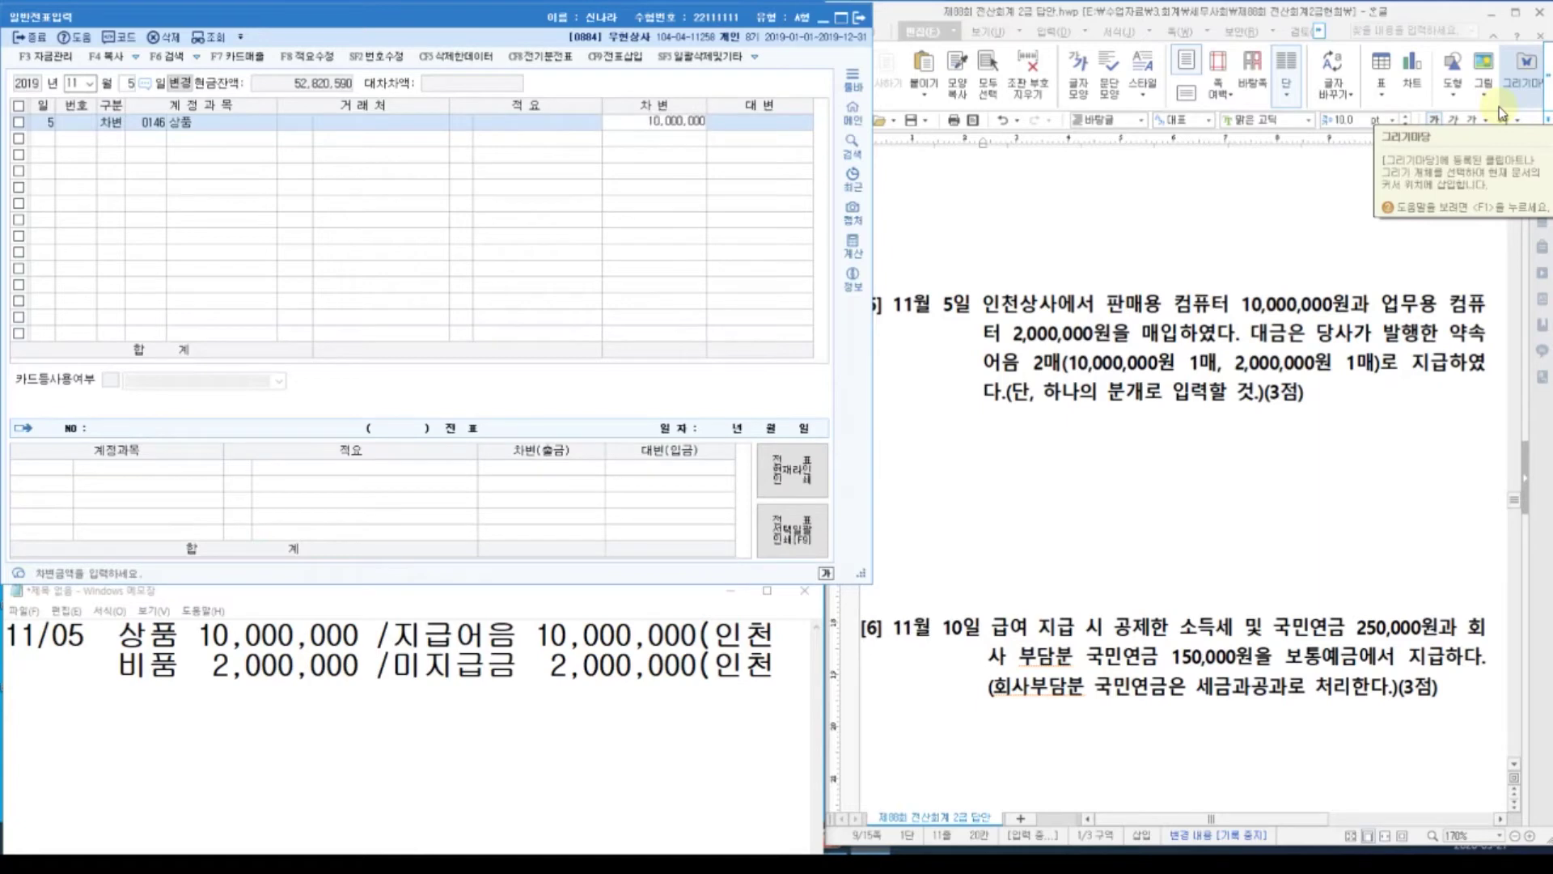
pyautogui.press('Return')
# Add a debit line for 0212 비품 of 2,000,000 to the 11/5 voucher.
pyautogui.write('3')
pyautogui.press('Return')
pyautogui.write('212')
pyautogui.press('Return')
pyautogui.press('Return')
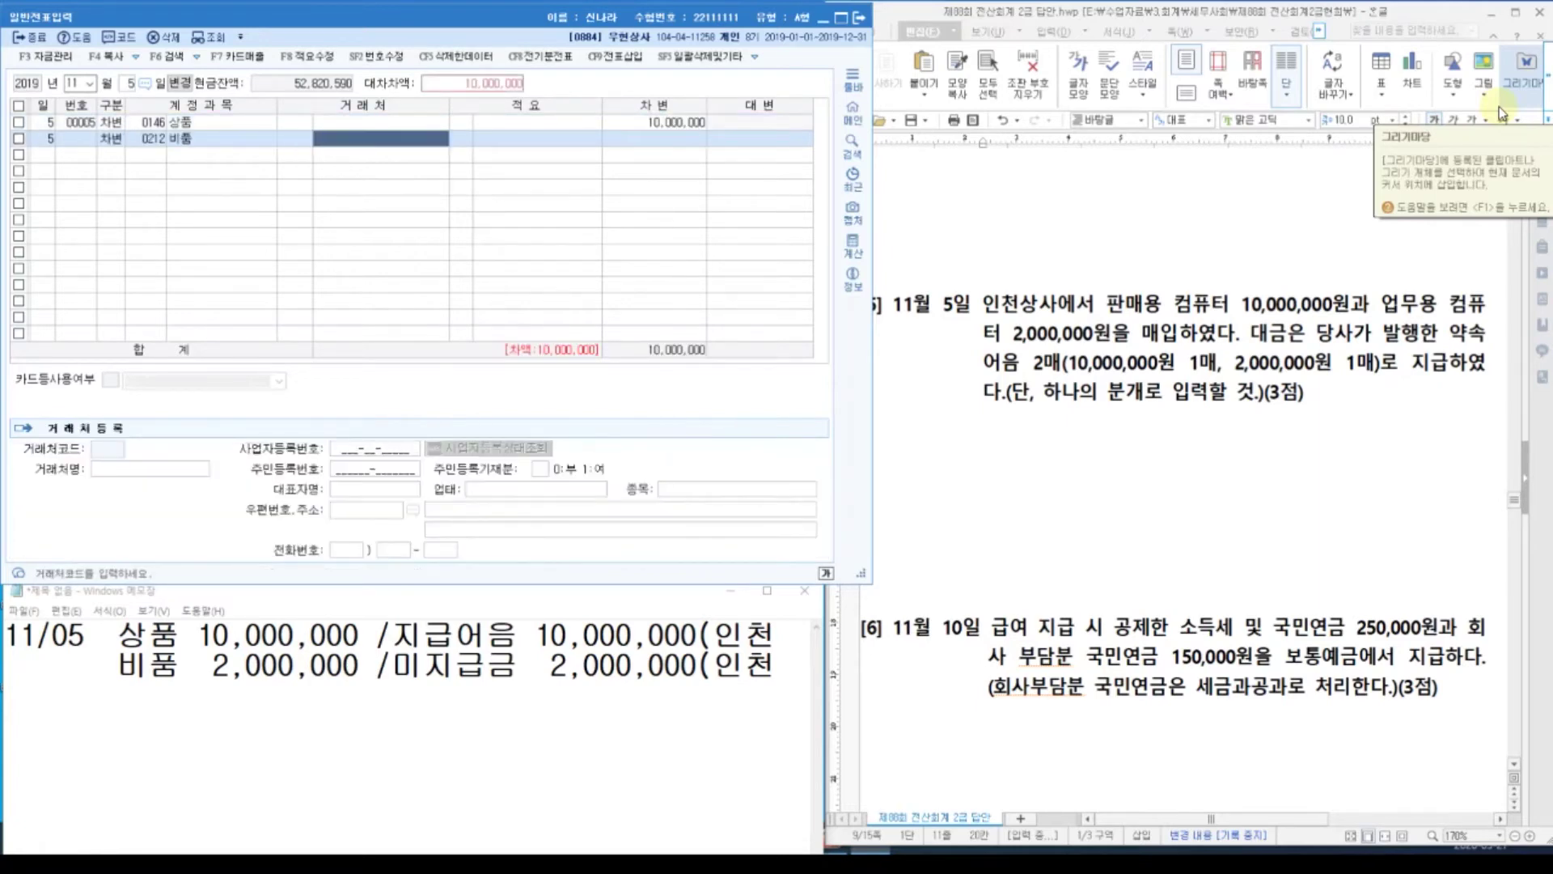
pyautogui.press('Return')
pyautogui.write('2,000,000')
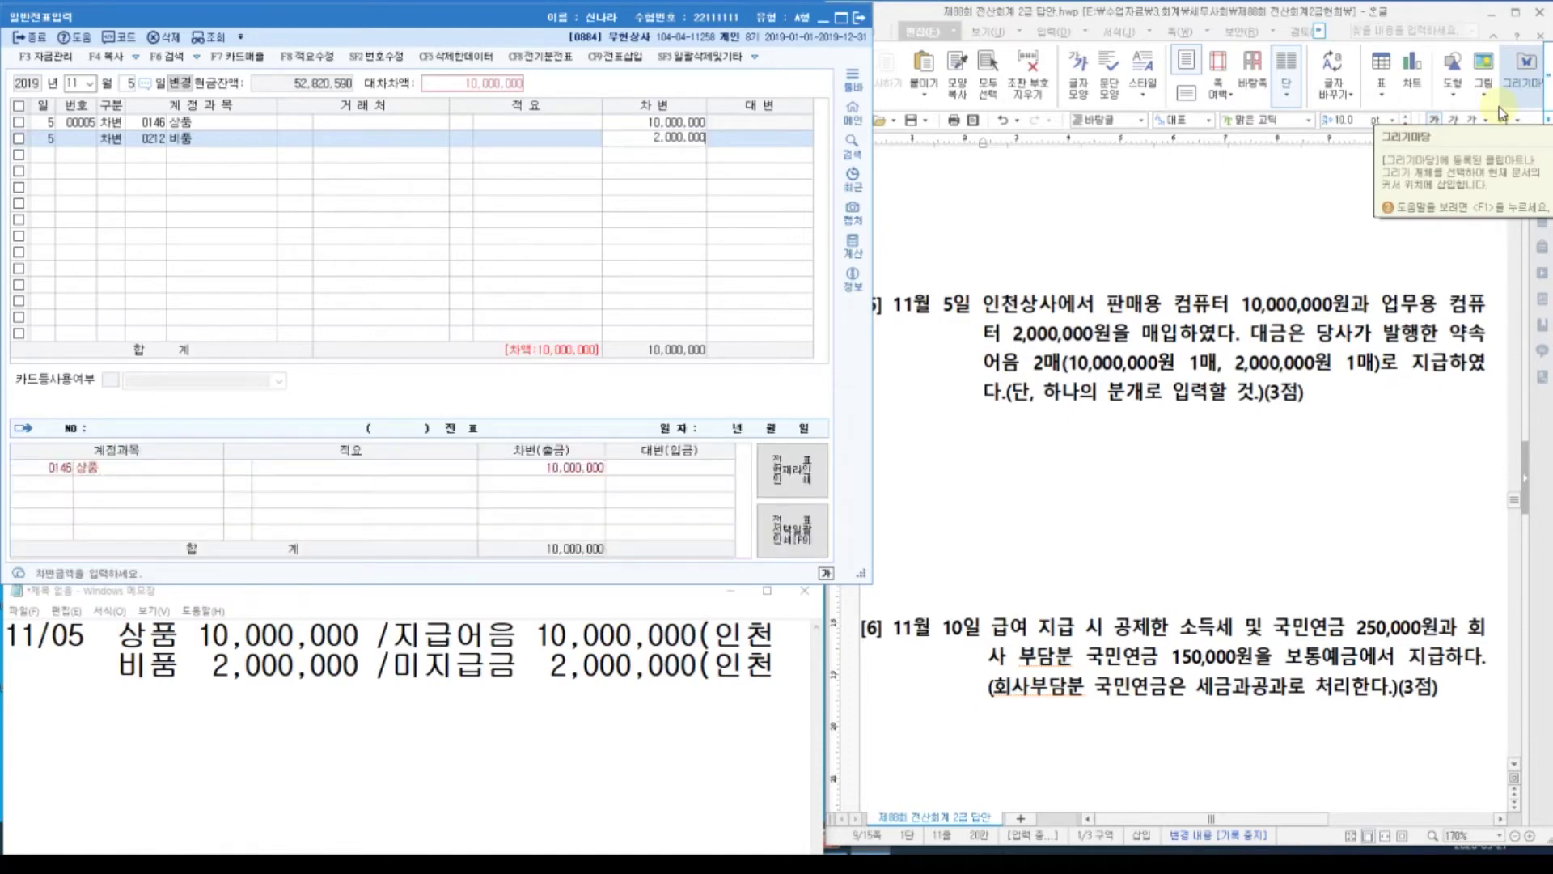
pyautogui.press('Return')
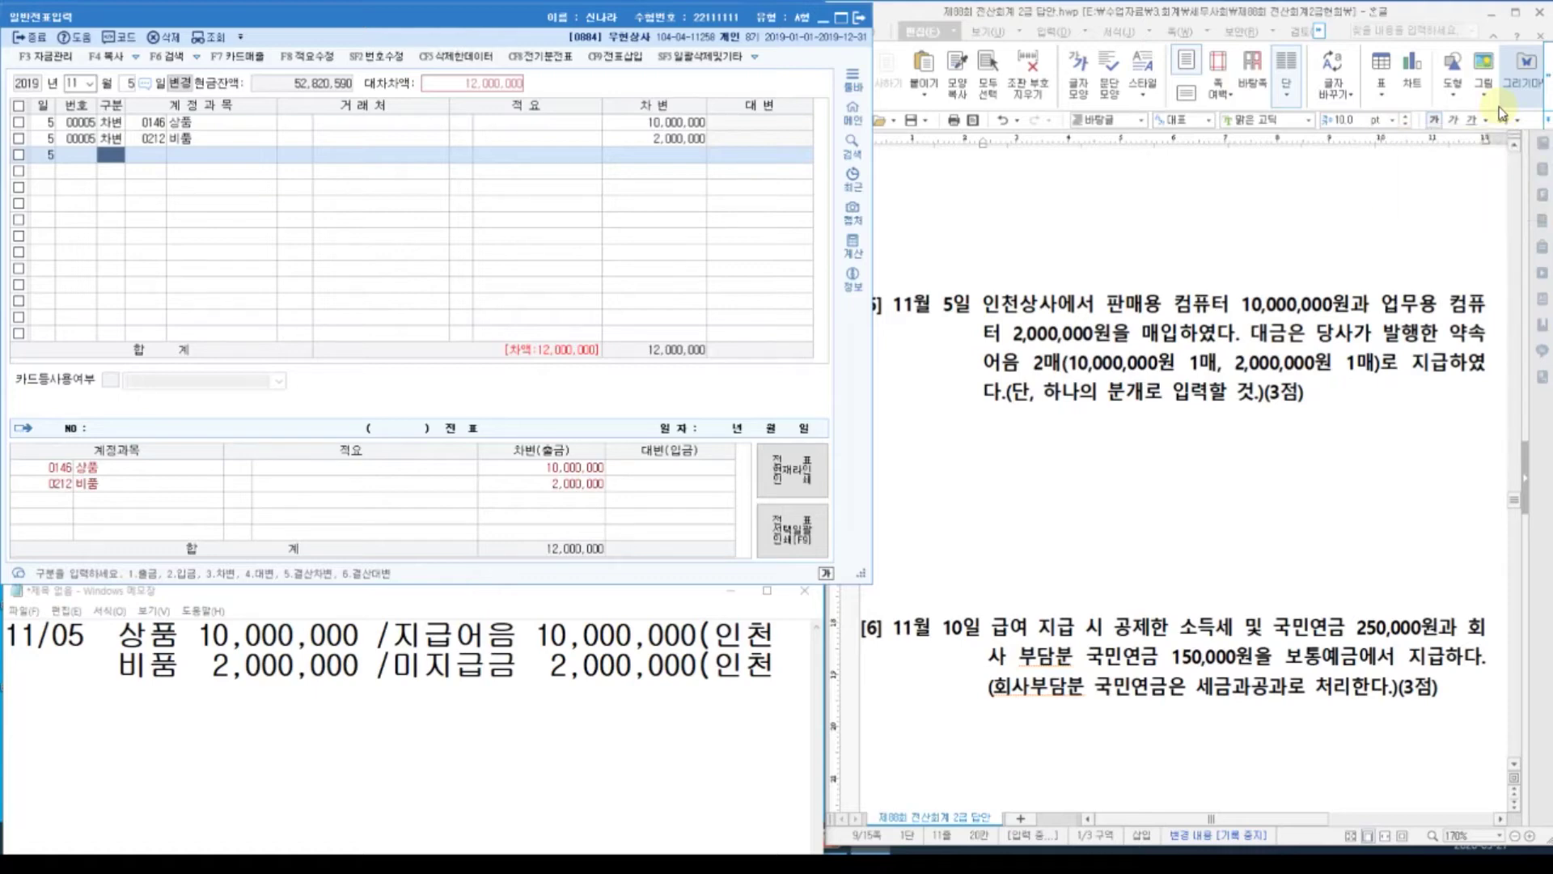
# Add a credit line for 0252 지급어음 with 거래처 인천상사 and 10,000,000 to the 11/5 voucher.
pyautogui.write('4252')
pyautogui.press('Return')
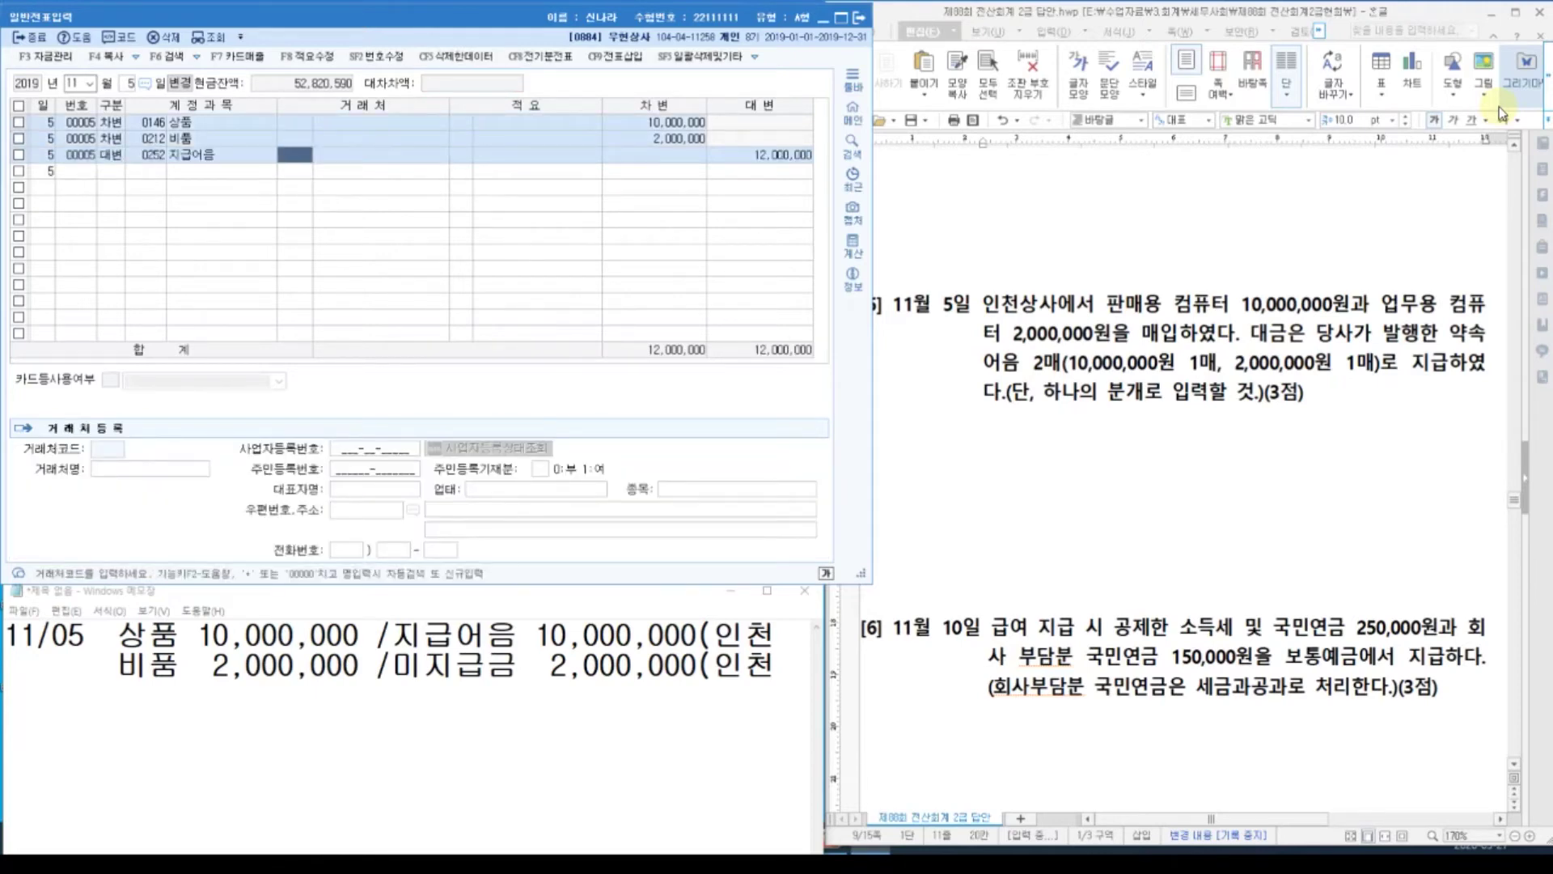
pyautogui.write('인천')
pyautogui.press('Return')
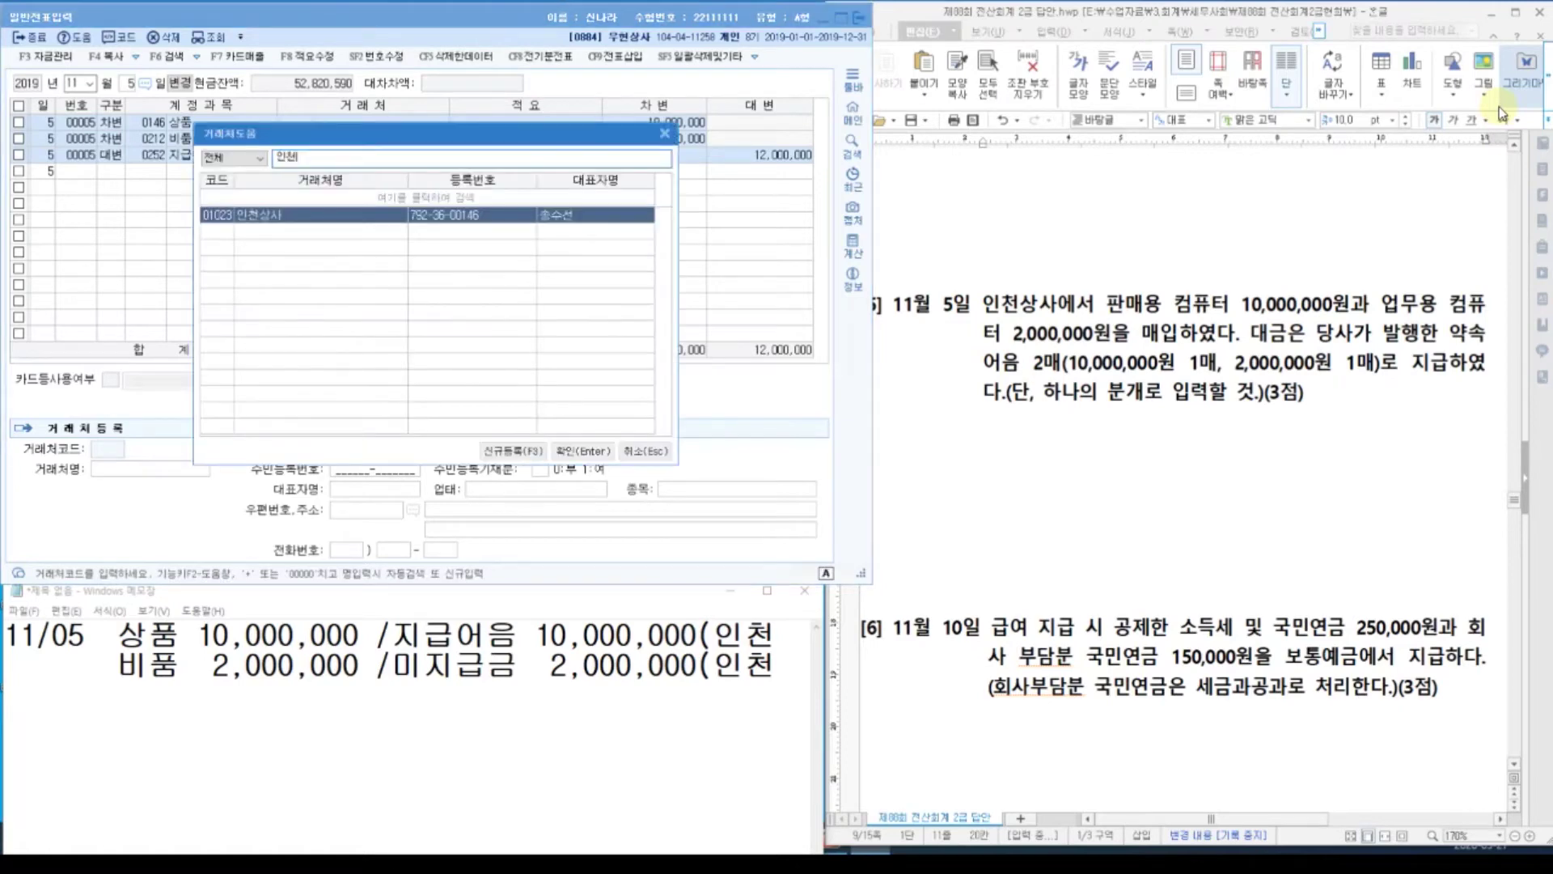
pyautogui.press('Return')
pyautogui.press('Return')
pyautogui.write('10')
pyautogui.press('Return')
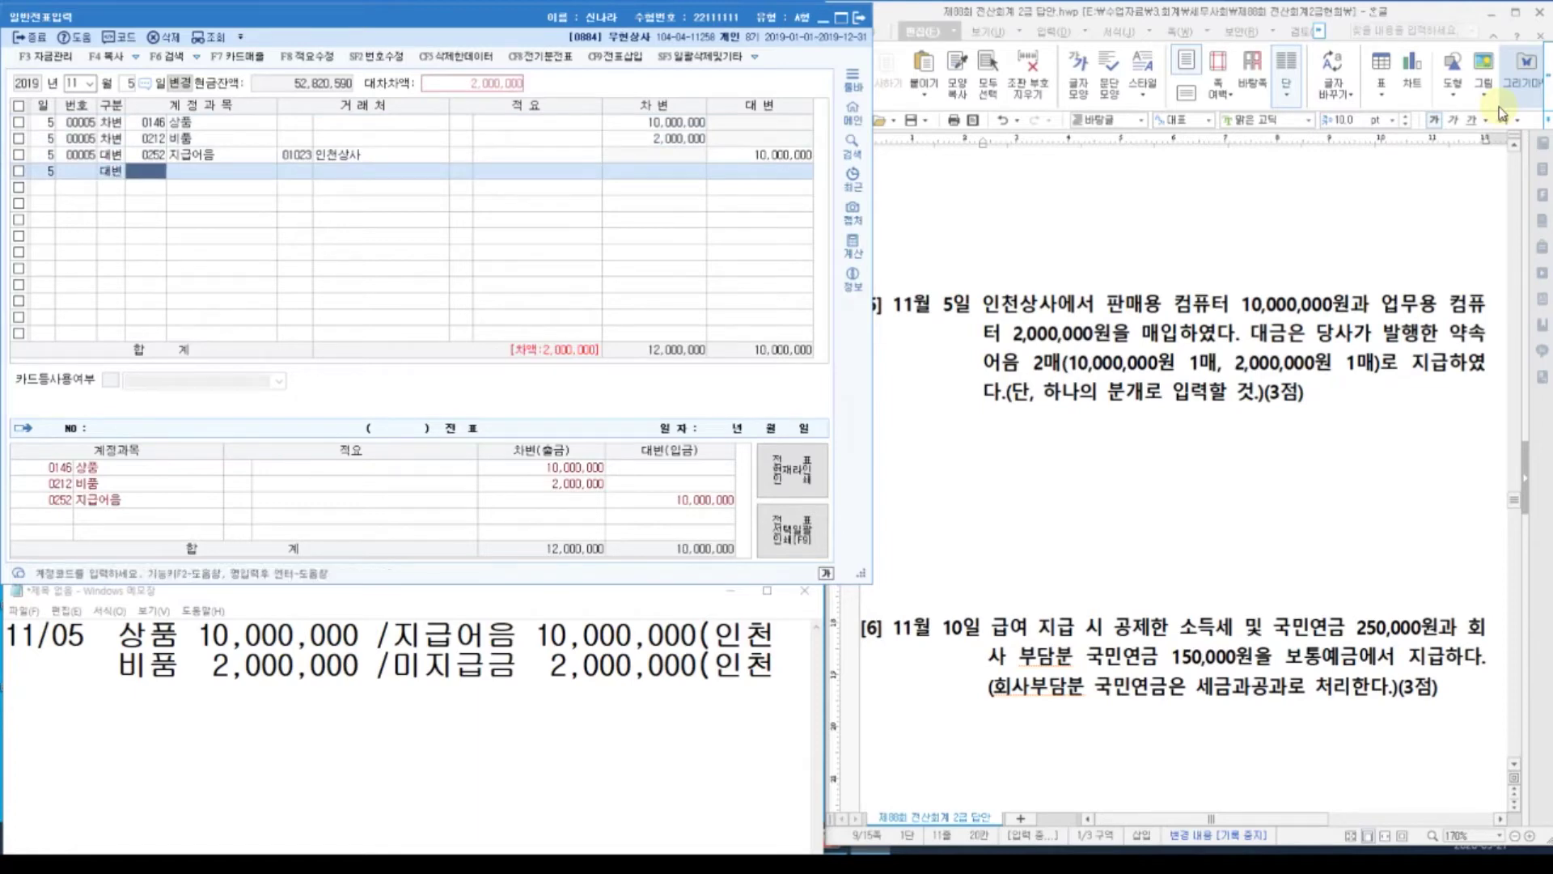
# Add a credit line for 0253 미지급금 with 거래처 인천상사 and 2,000,000 to the 11/5 voucher.
pyautogui.write('253')
pyautogui.press('Return')
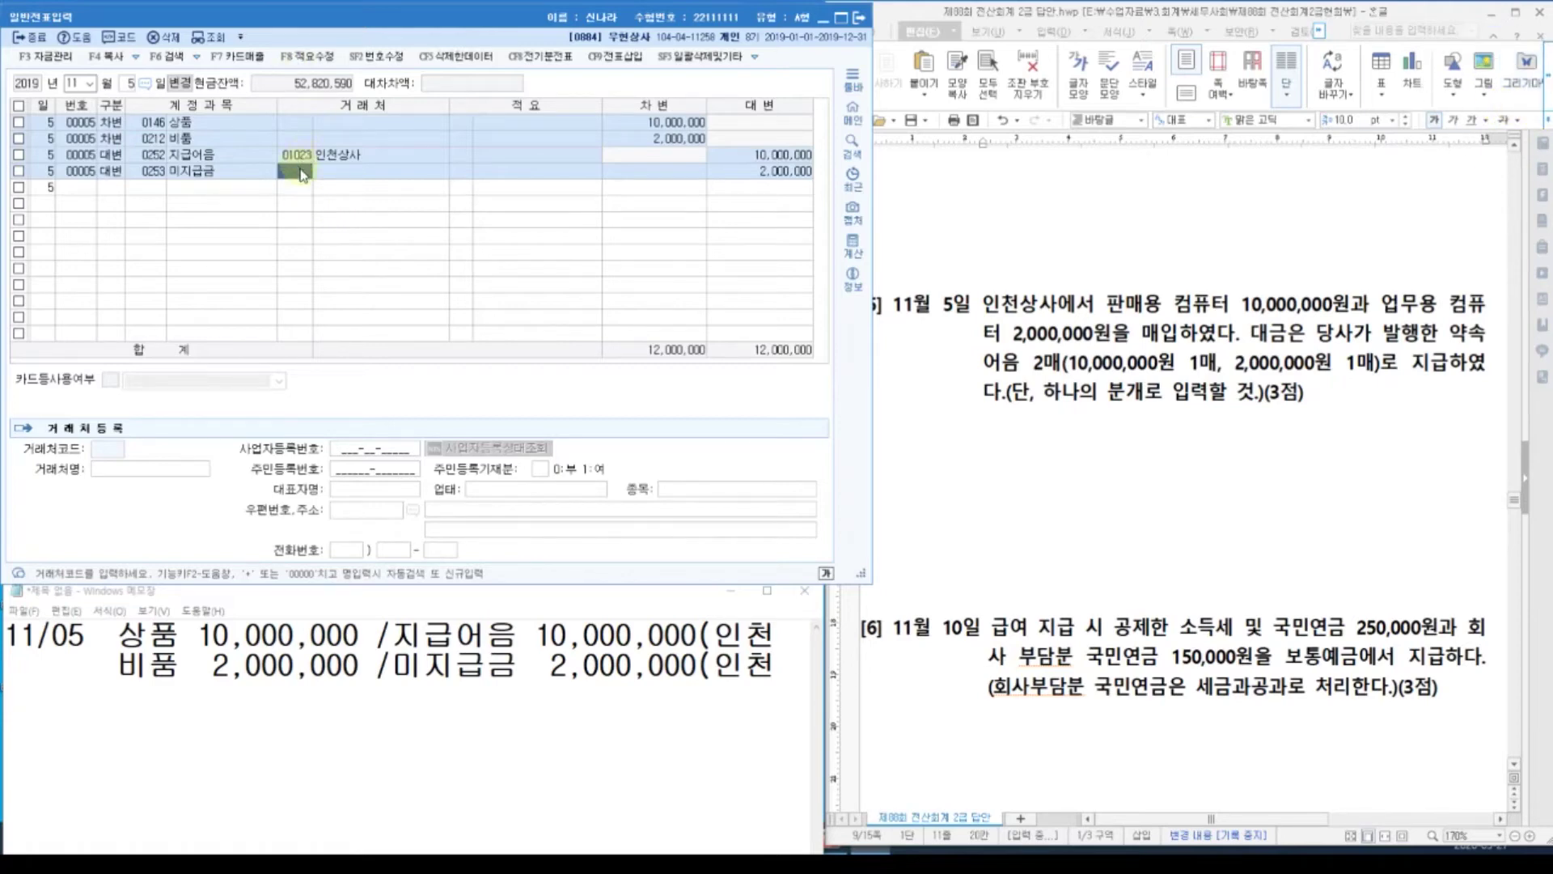
pyautogui.click(300, 174)
pyautogui.press('+')
pyautogui.press('Return')
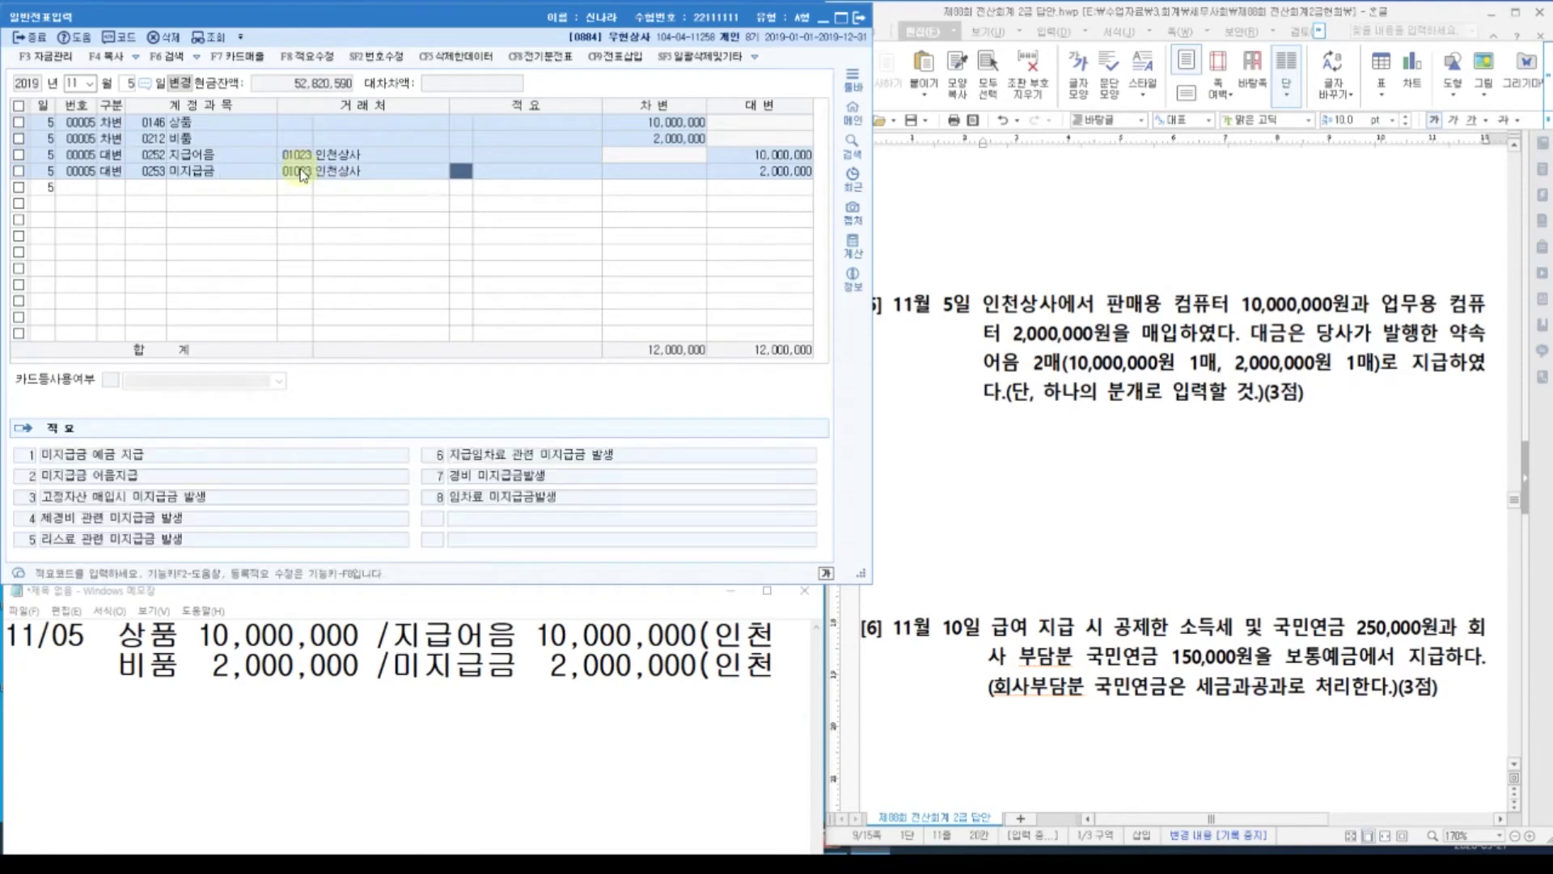
pyautogui.press('Return')
pyautogui.press('Return')
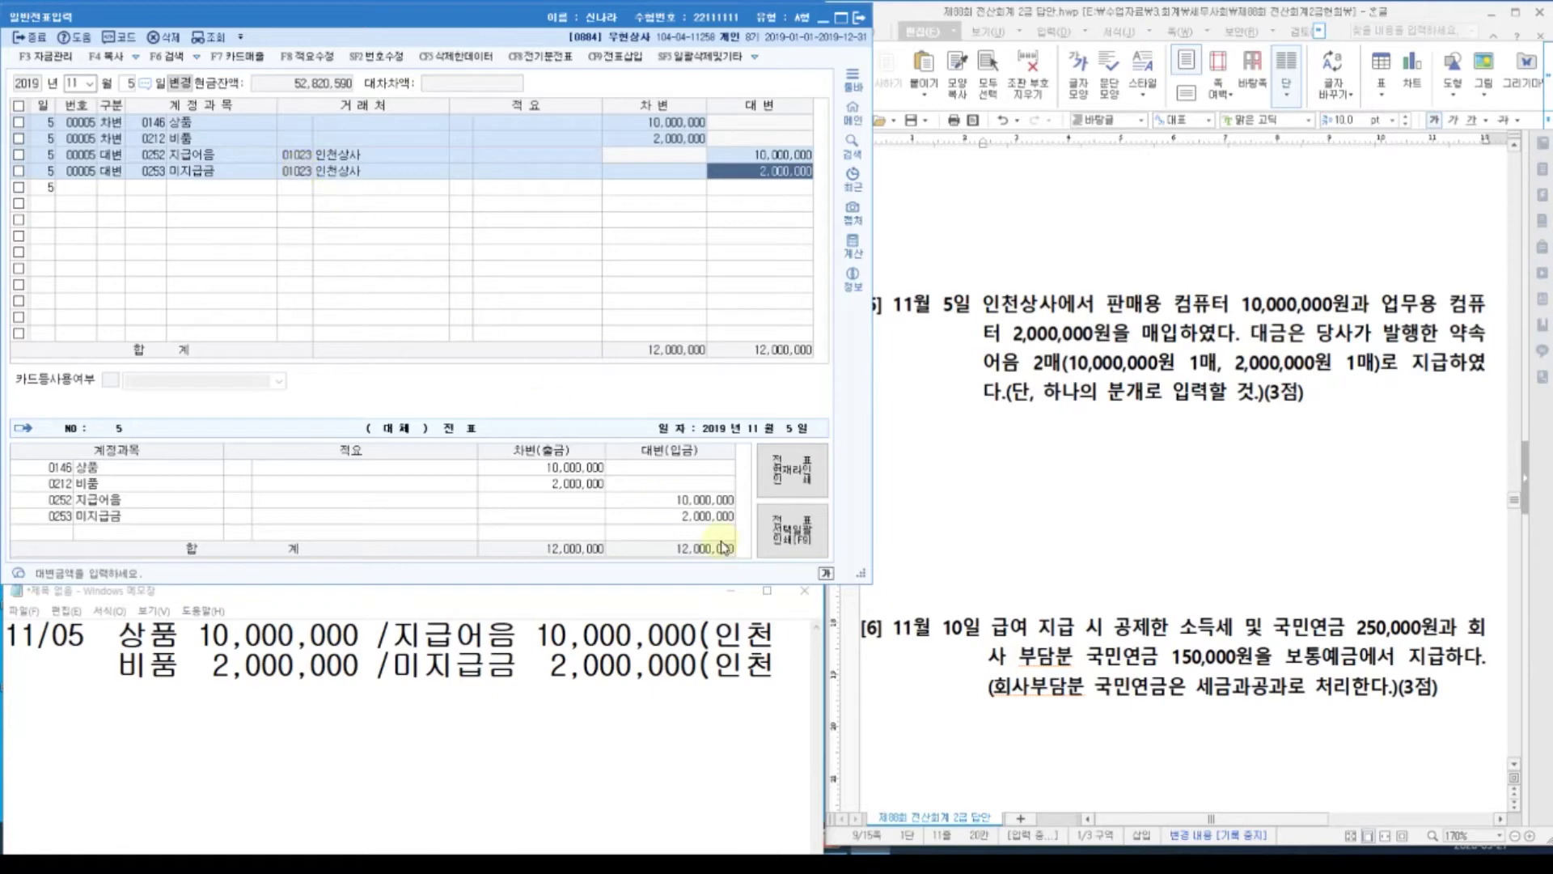
# Replace the Notepad draft with the 11/10 entry's debit lines: 예수금 250,000 and 세금과공과 150,000.
pyautogui.click(1105, 536)
pyautogui.scroll(-3, 1125, 558)
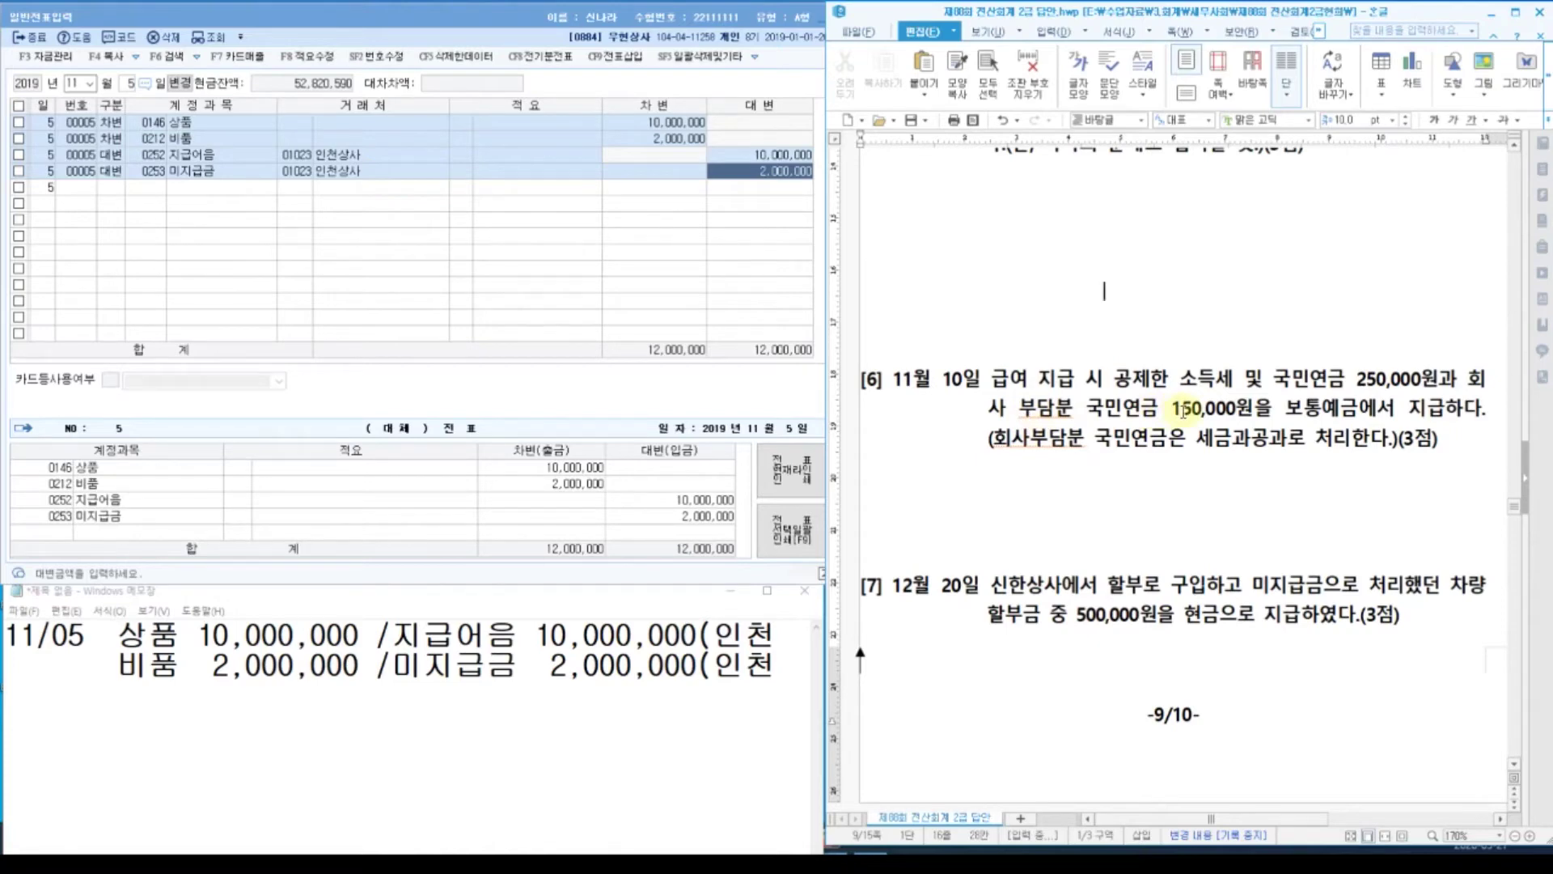
pyautogui.click(430, 702)
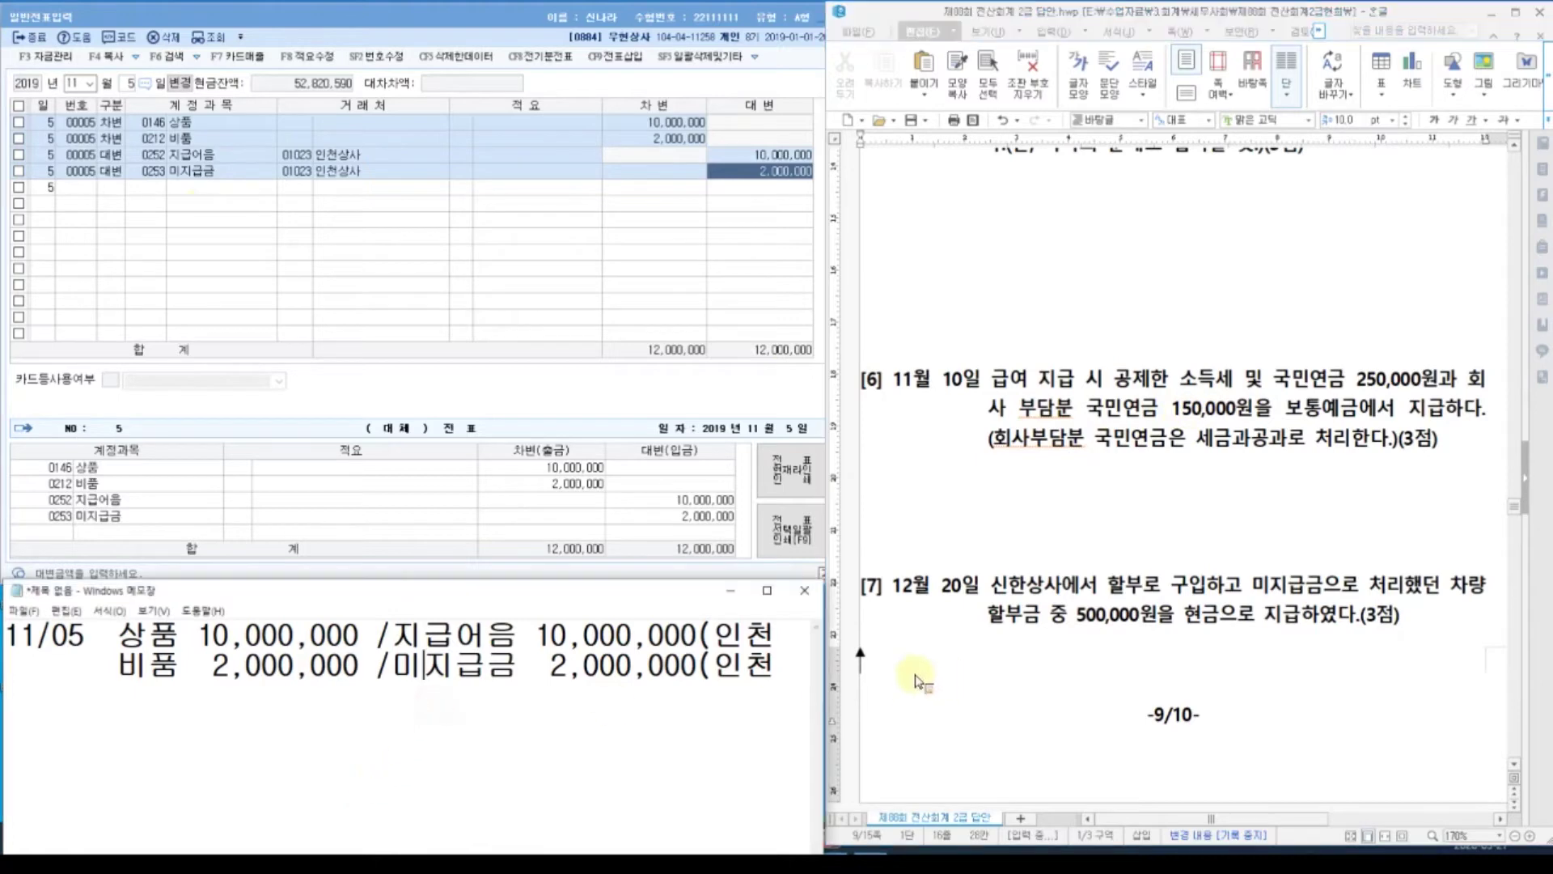
pyautogui.moveTo(778, 667); pyautogui.dragTo(55, 639)
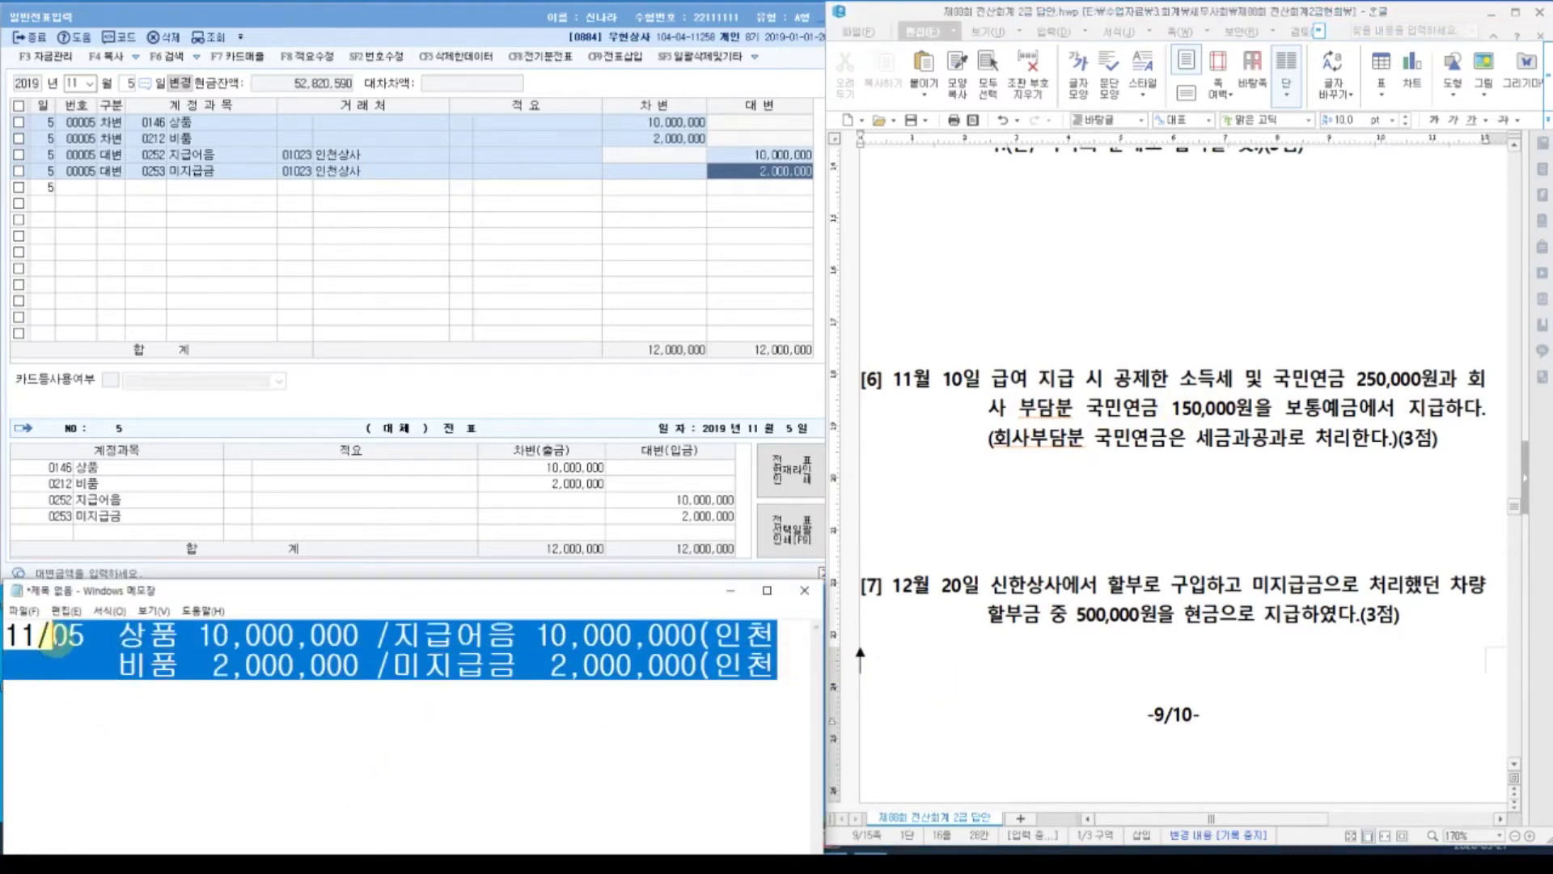
pyautogui.write('10')
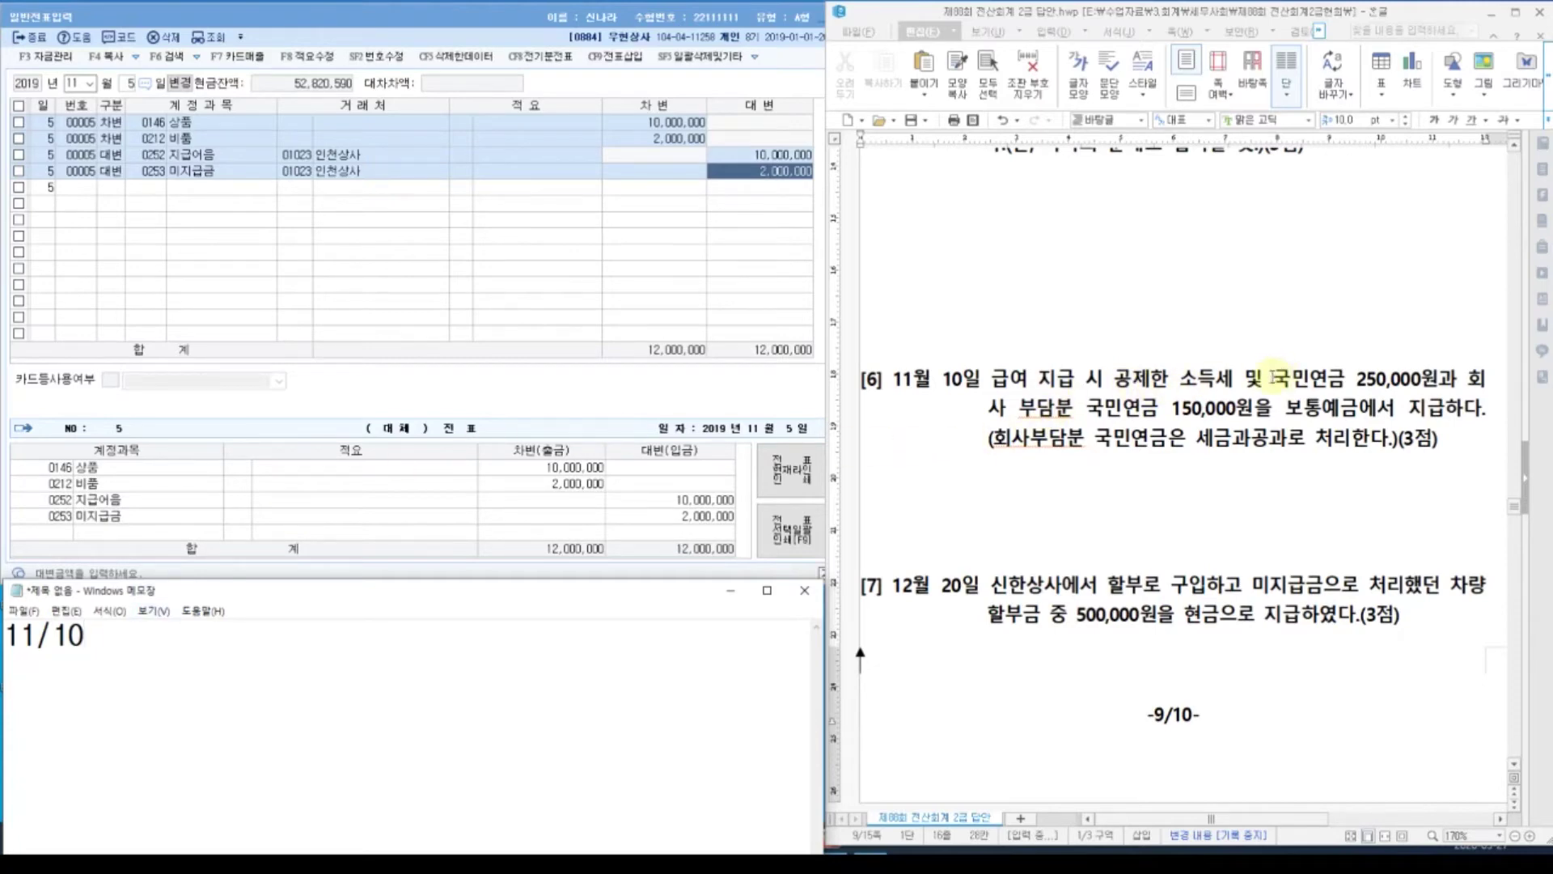
pyautogui.write('예수금 250,000')
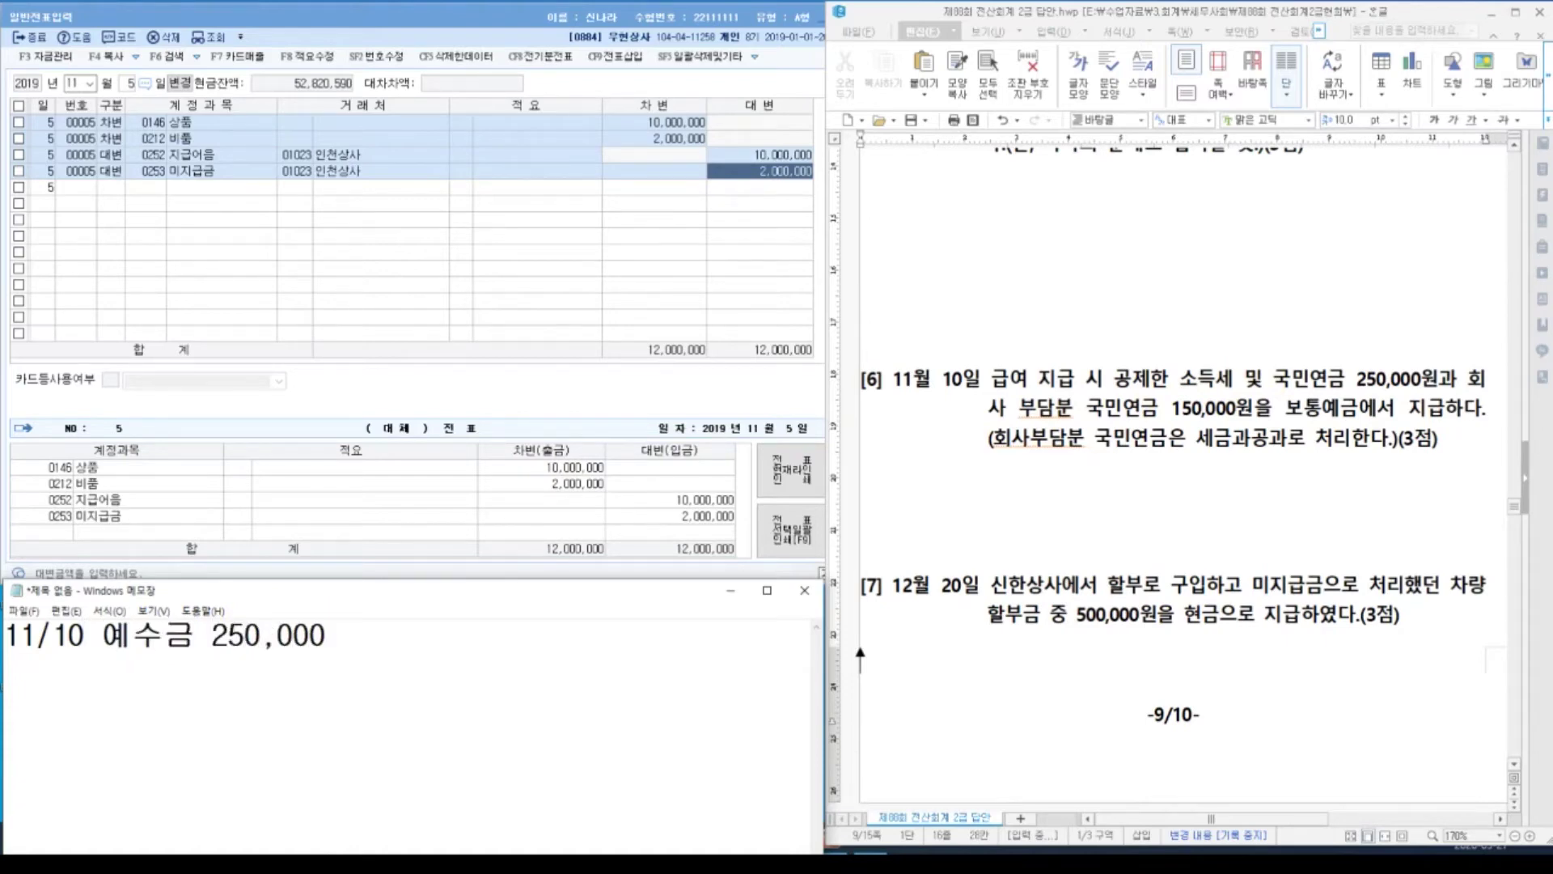
pyautogui.press('Return')
pyautogui.write('세금과')
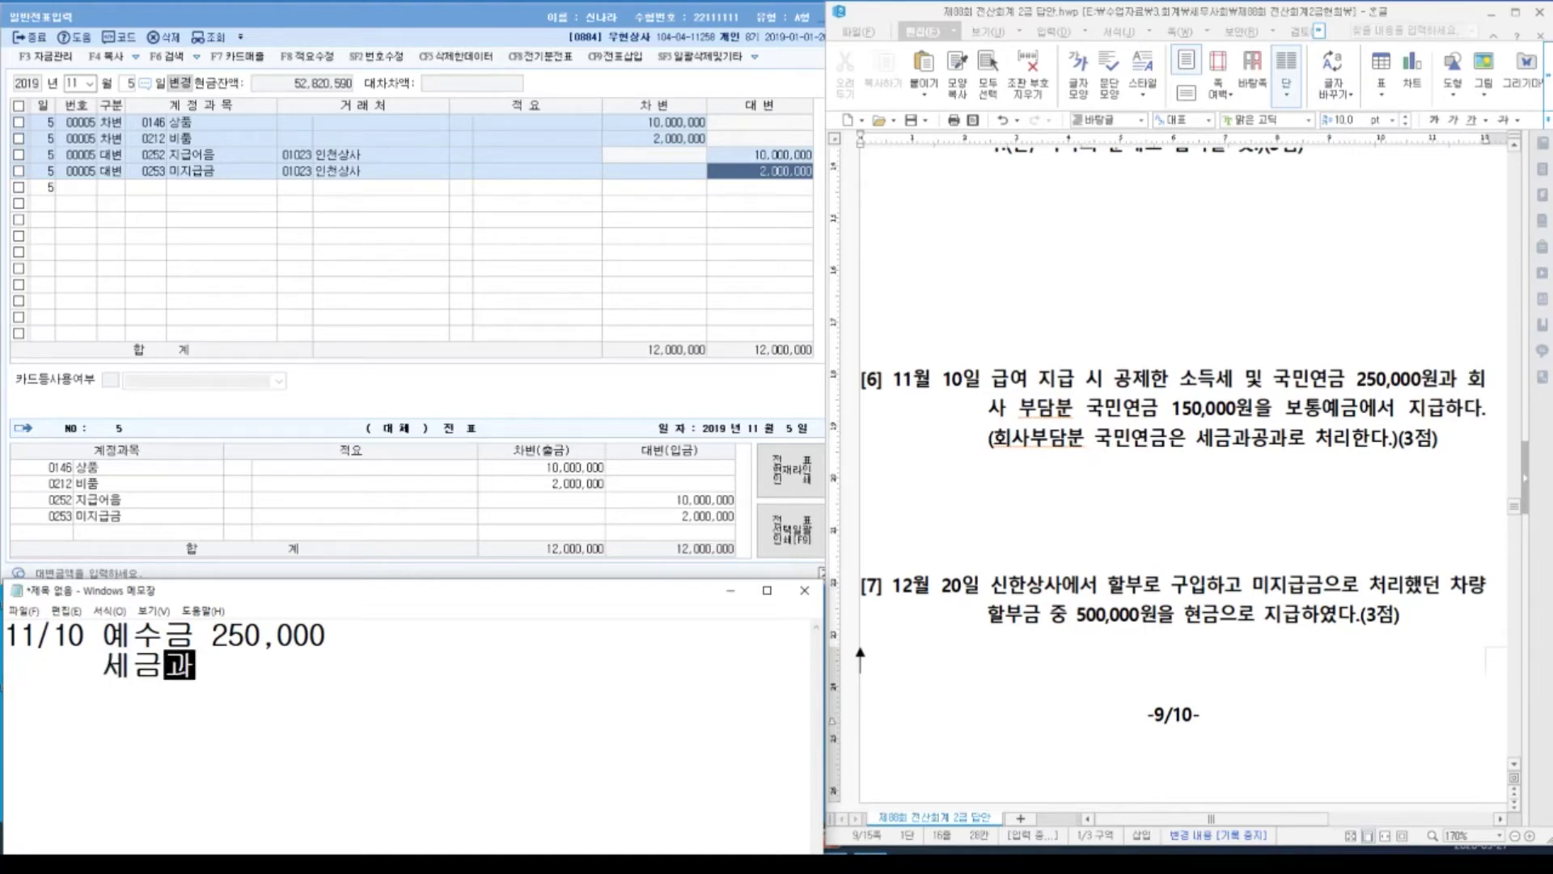
pyautogui.write('공고과 150')
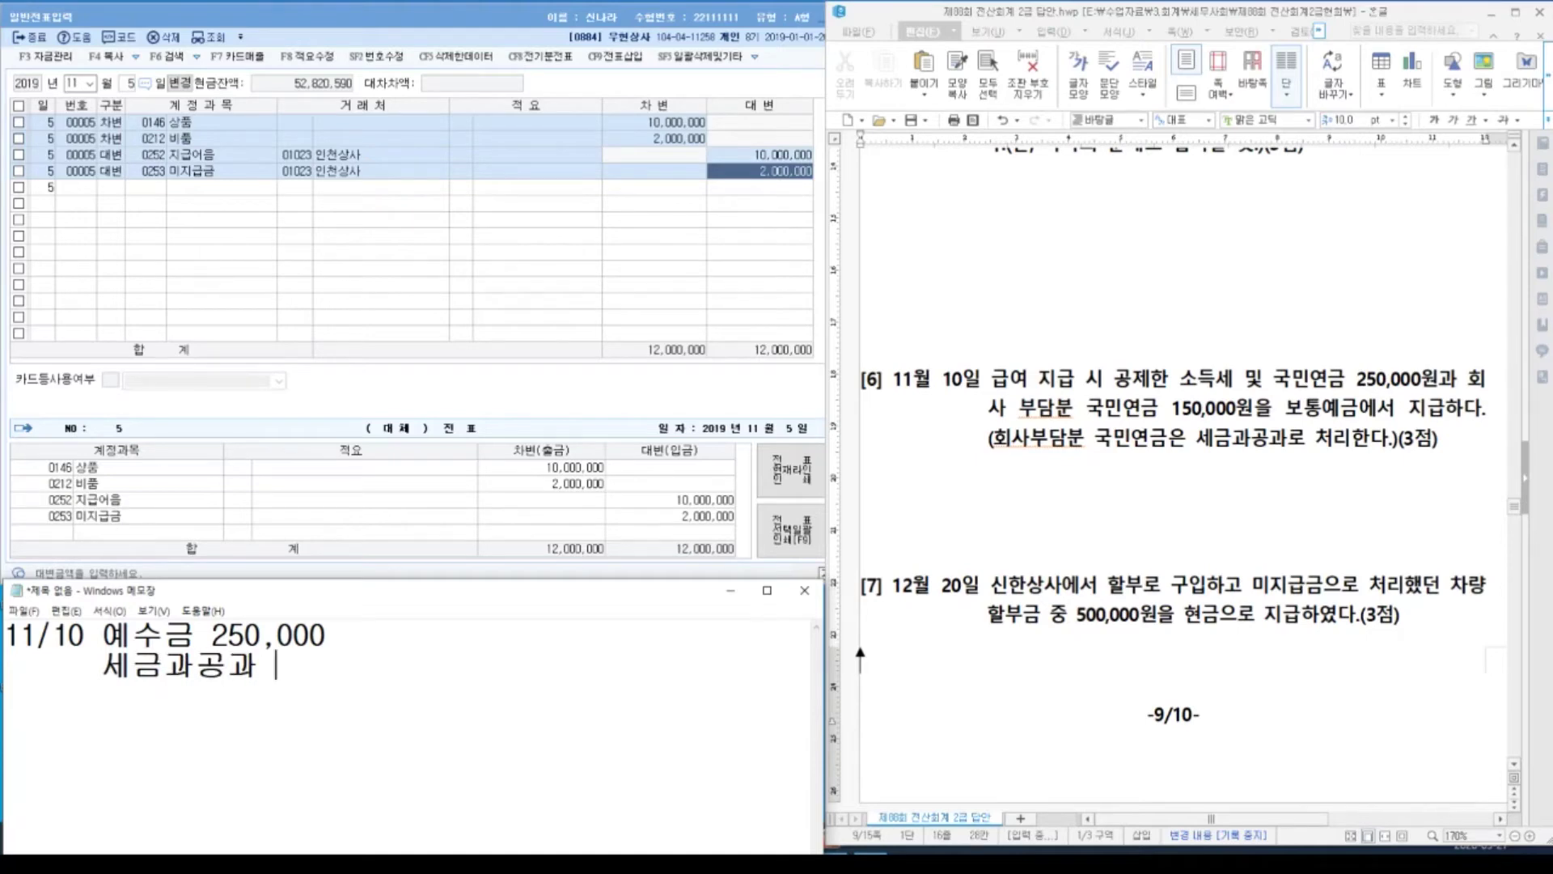
pyautogui.write(',000')
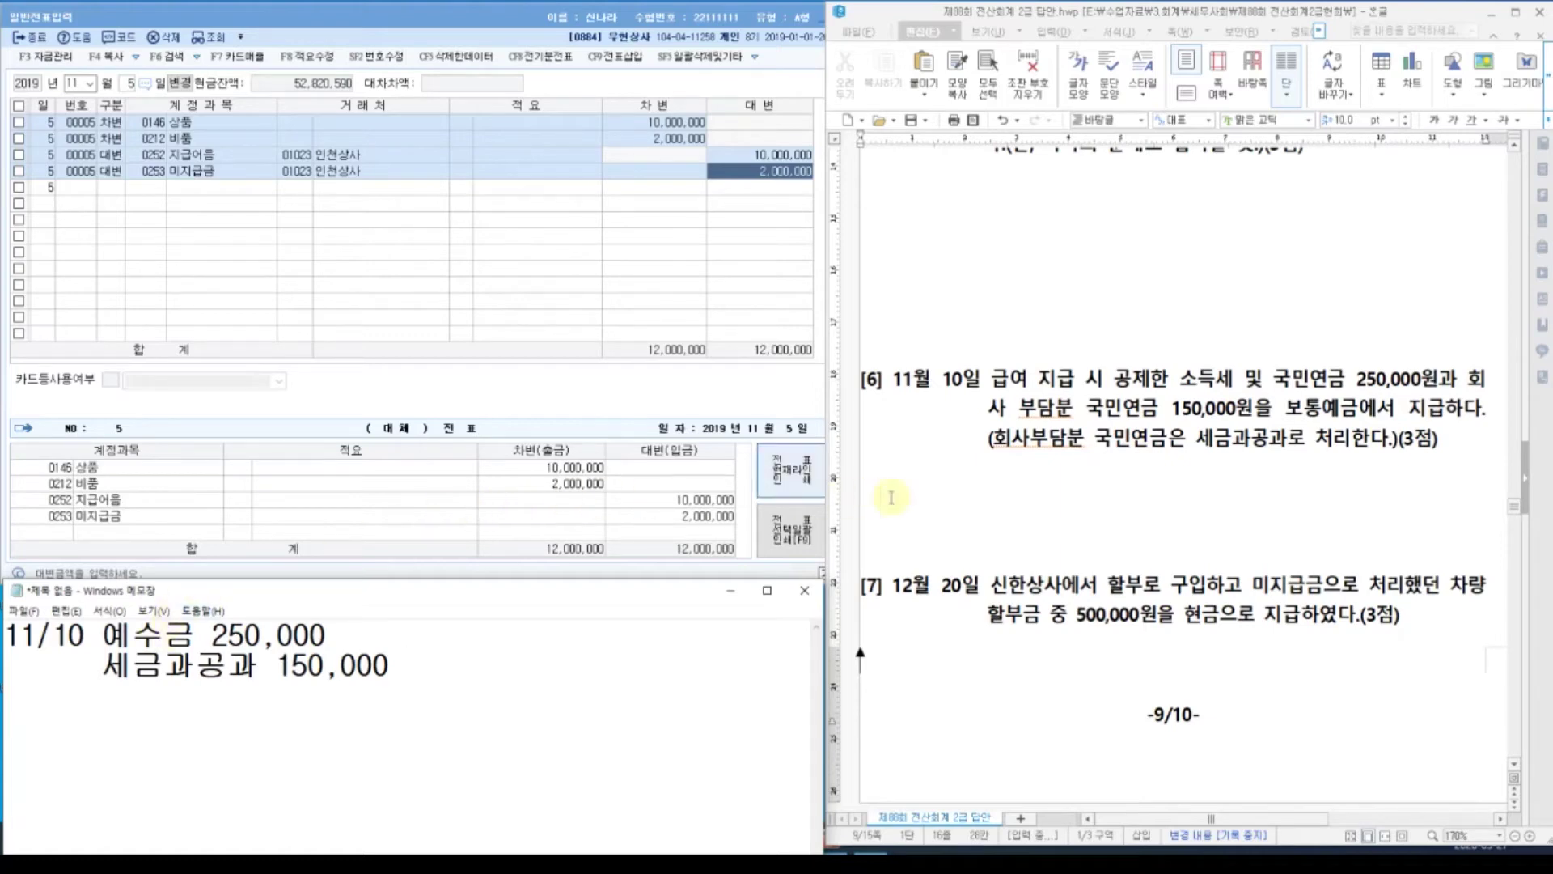
# Add the credit side /보통예금 400,000 to the first line of the 11/10 draft.
pyautogui.click(393, 631)
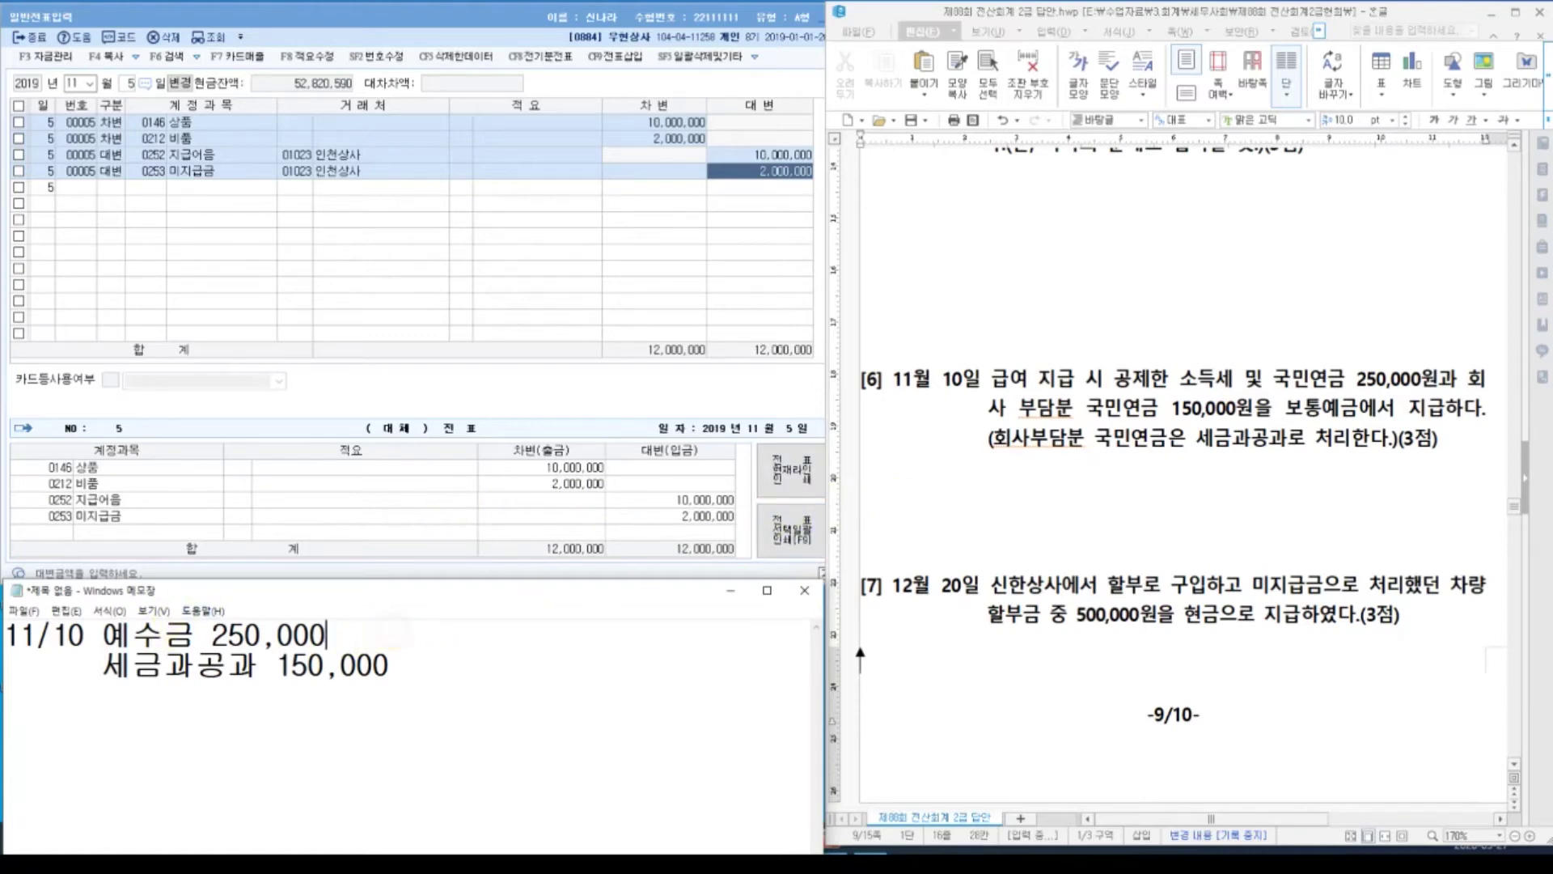
pyautogui.write('/ㅂ보통')
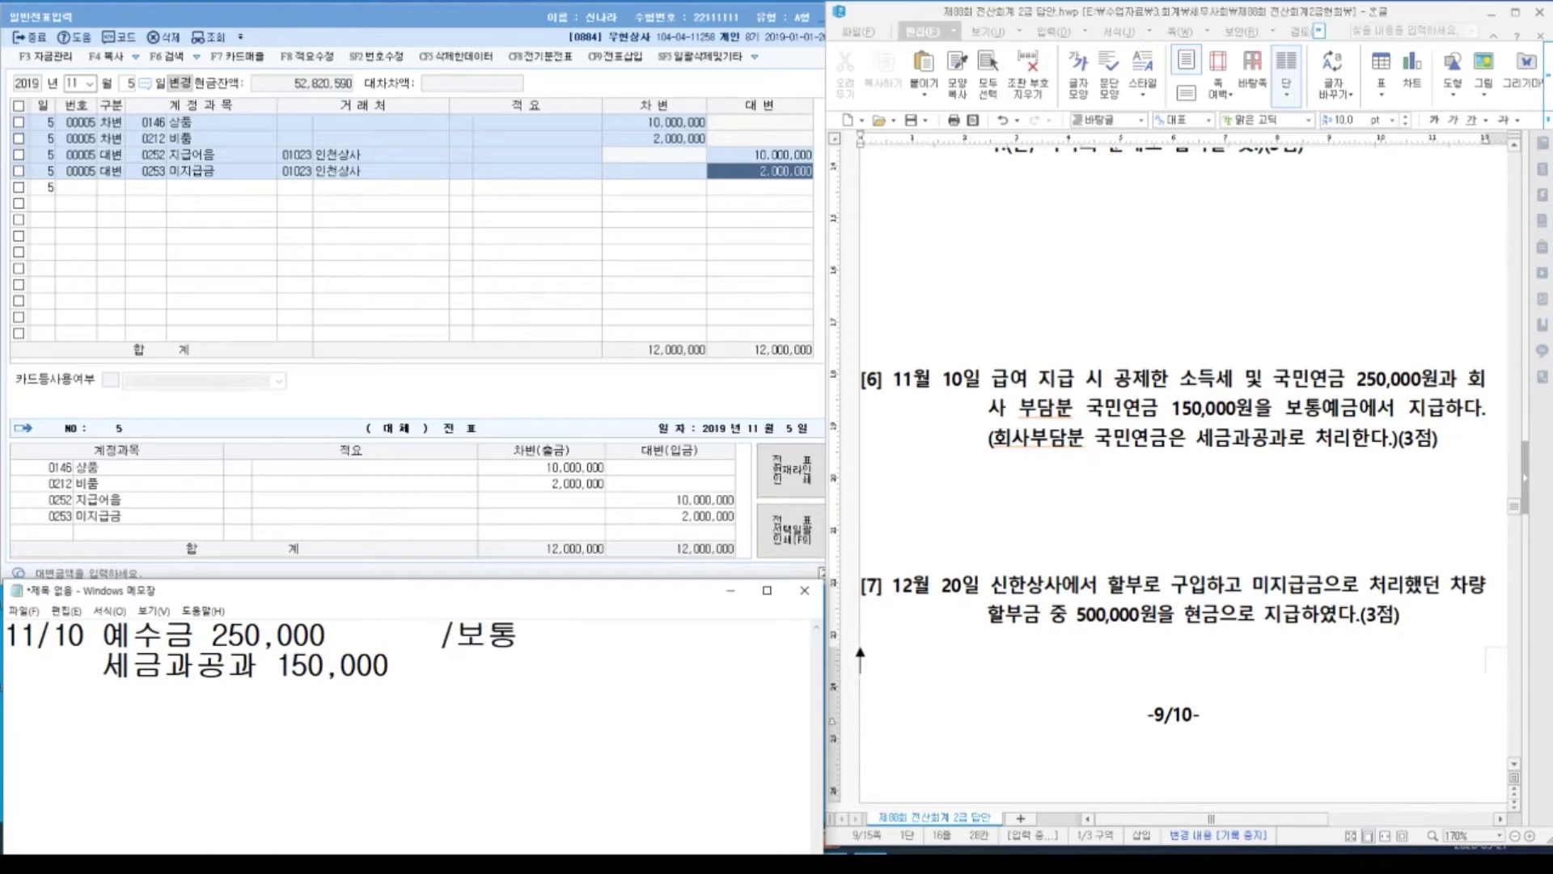
pyautogui.write('예금 400,000')
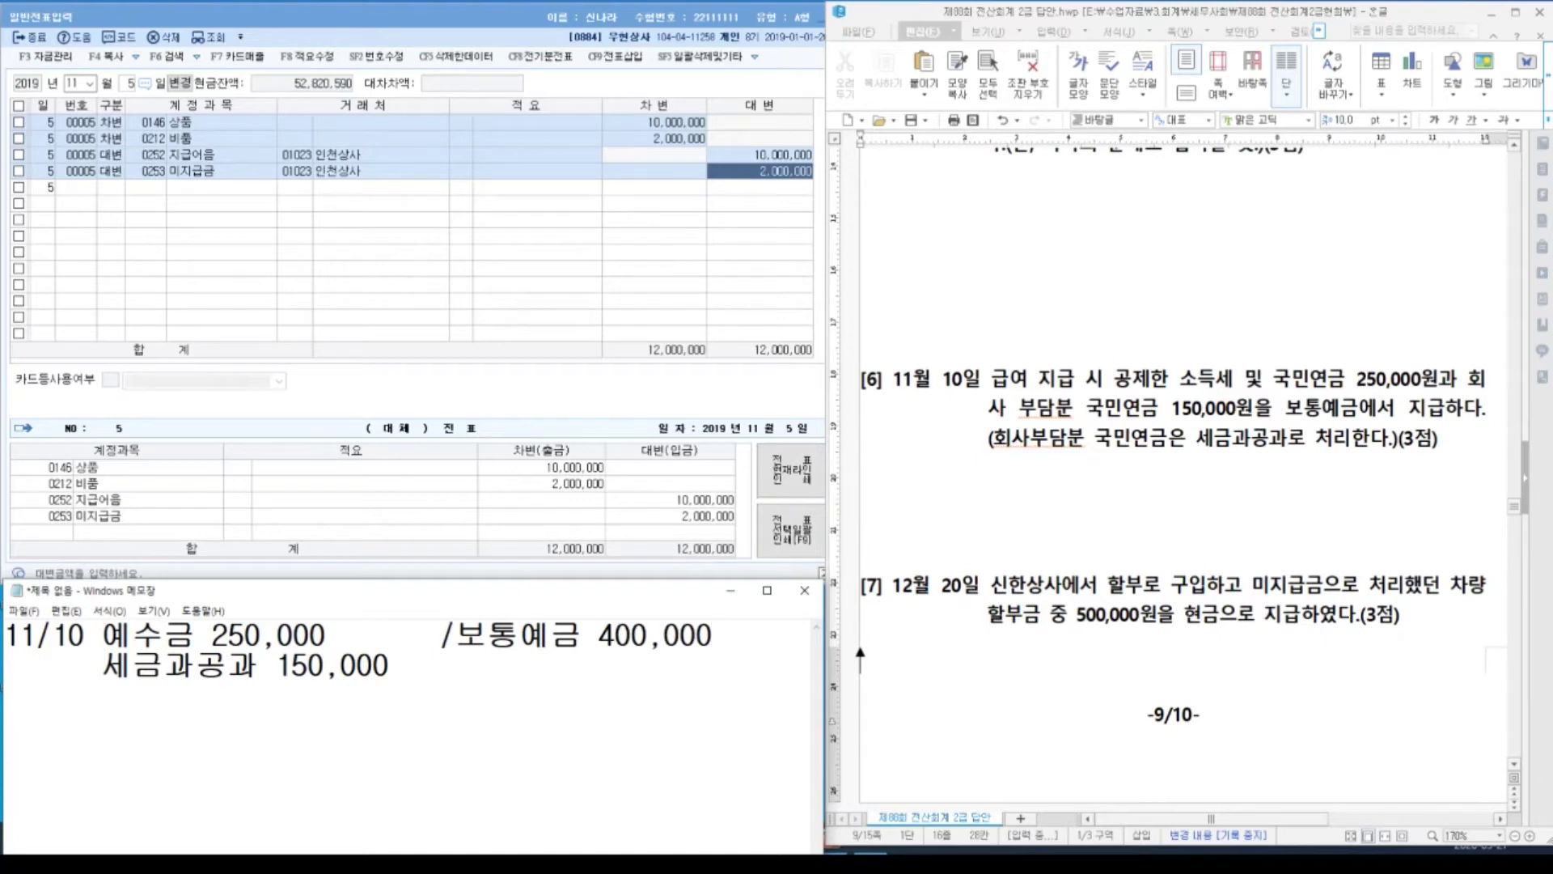
pyautogui.press('Left')
pyautogui.press('Left')
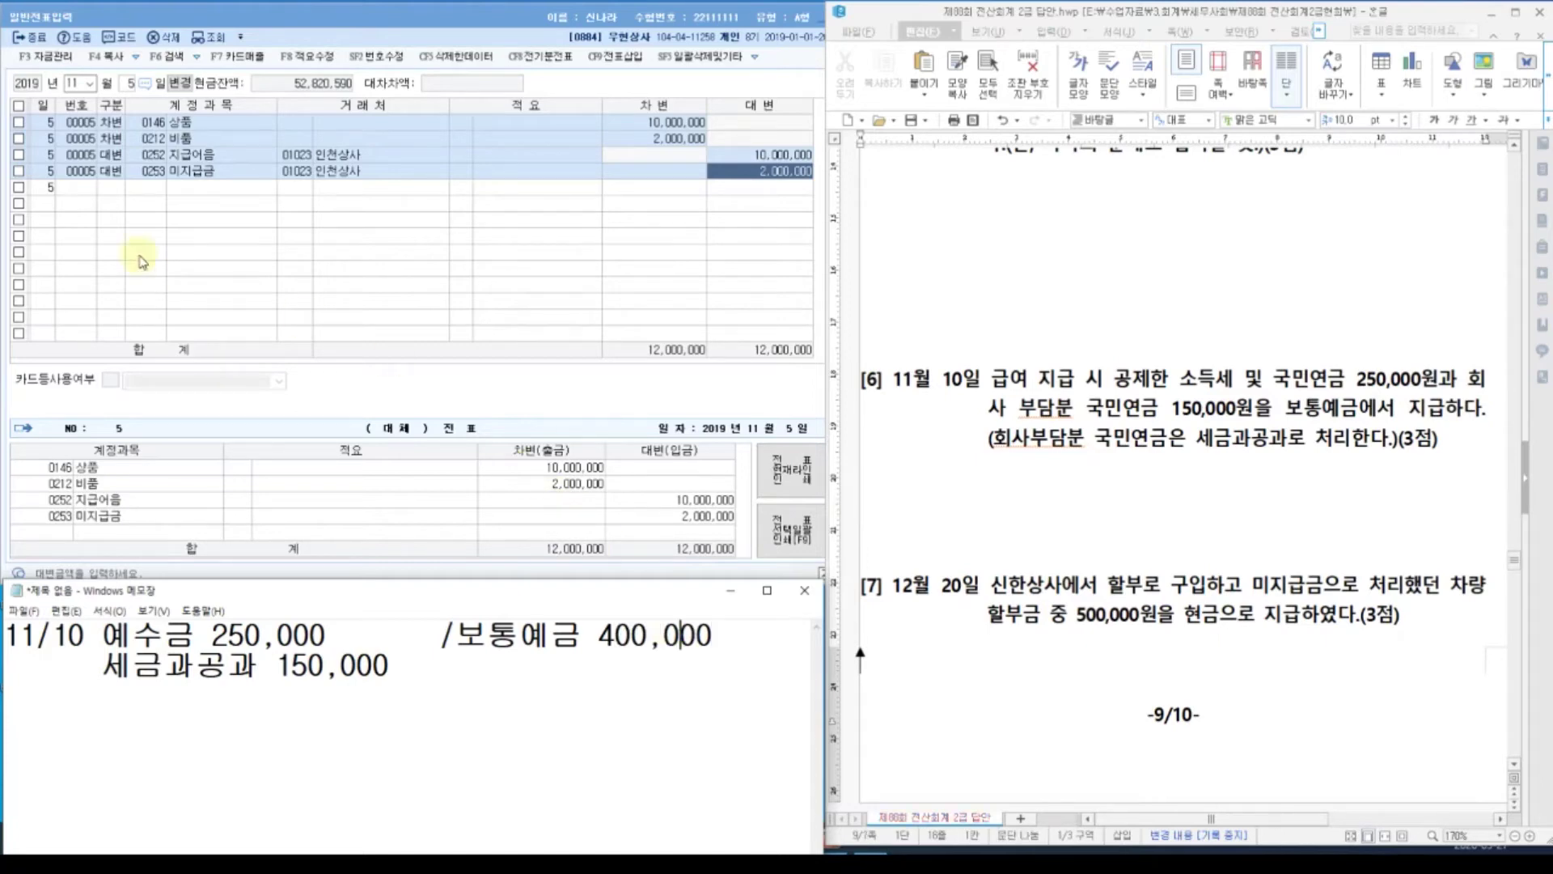
# Set the voucher date to 11/10 in 일반전표입력 and enter a credit line for 0103 보통예금 of 400,000.
pyautogui.click(129, 83)
pyautogui.write('10')
pyautogui.press('Return')
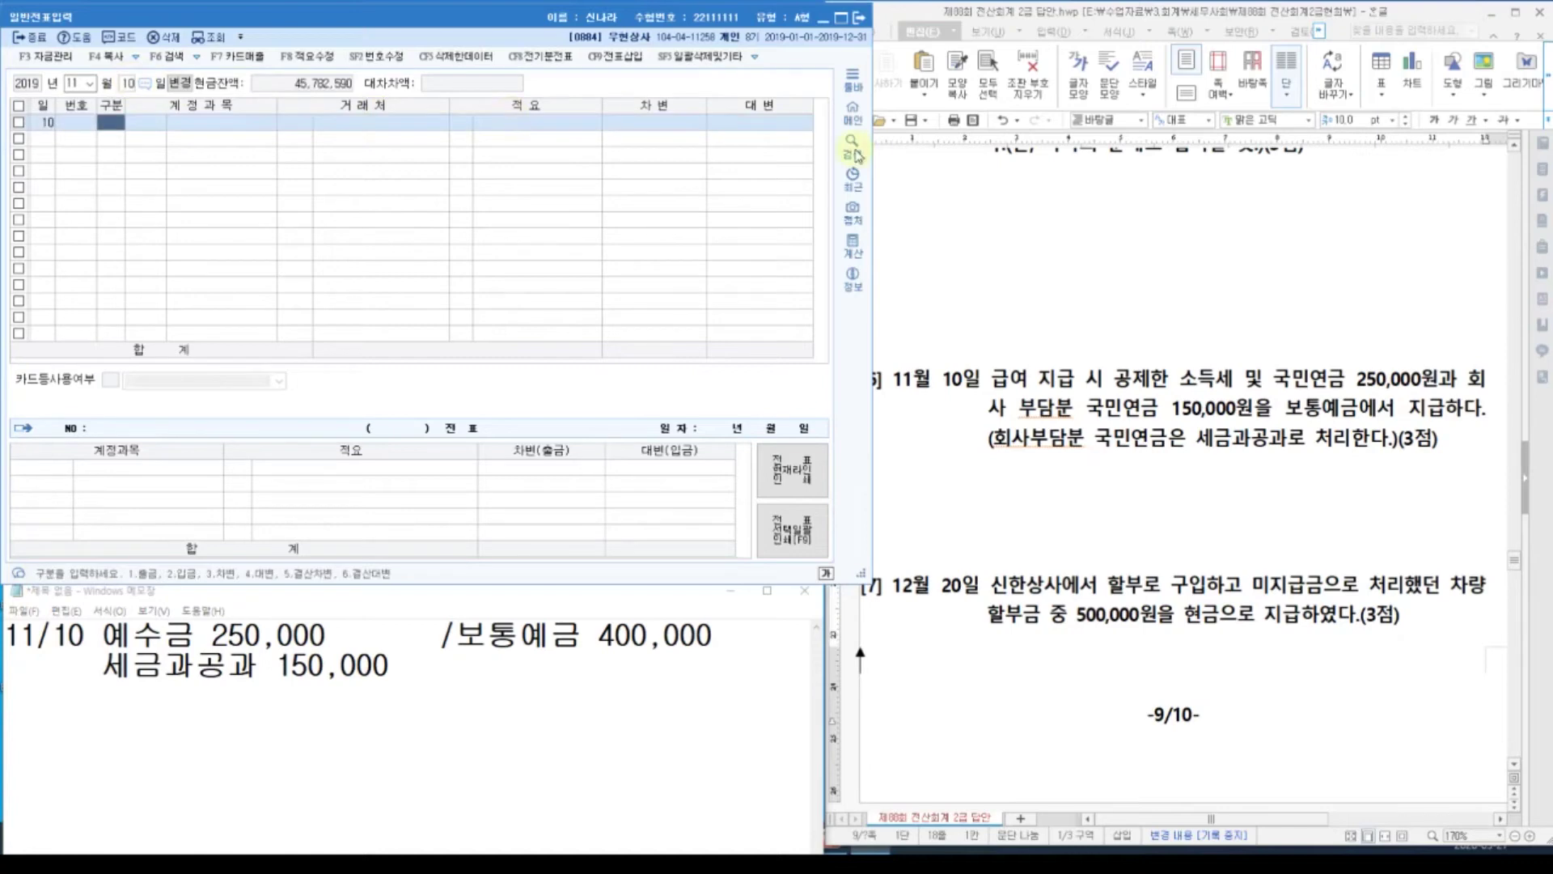
pyautogui.write('4')
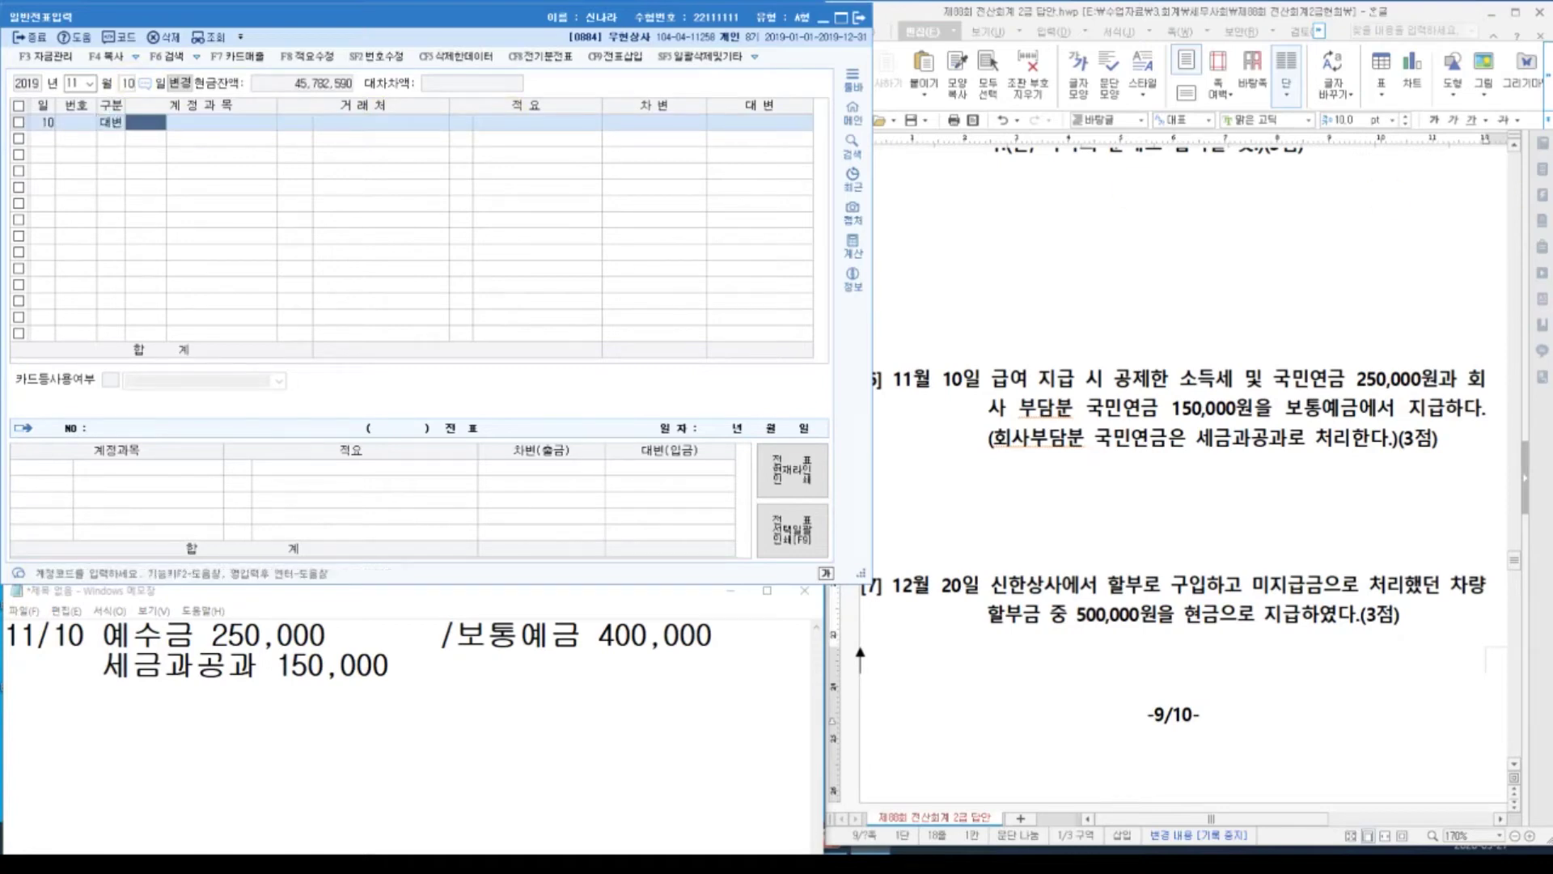
pyautogui.write('103')
pyautogui.press('Return')
pyautogui.press('Return')
pyautogui.press('Return')
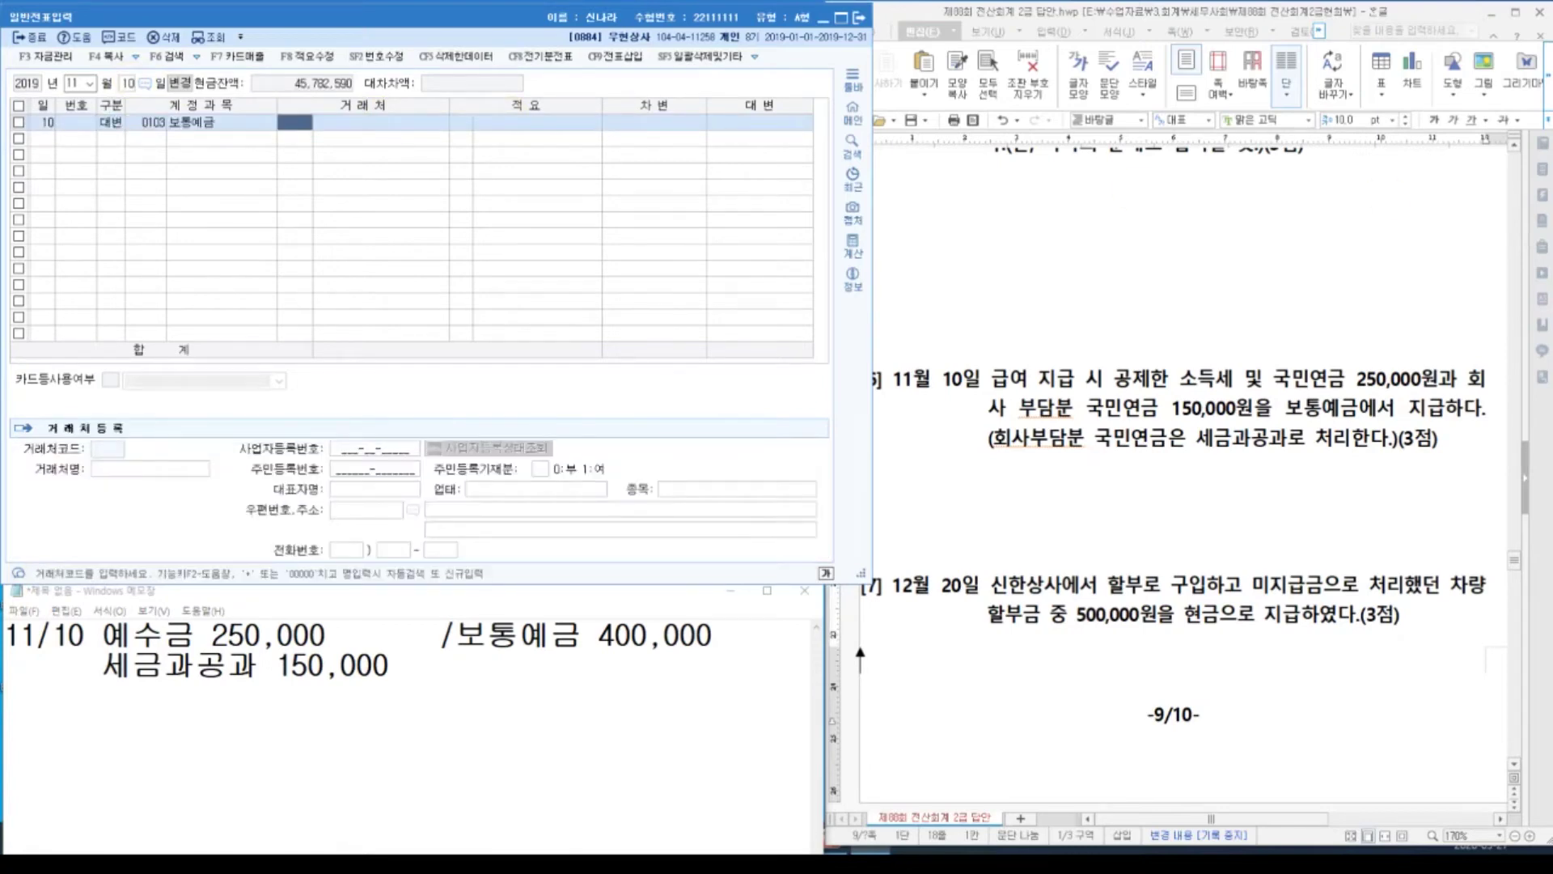
pyautogui.write('400000')
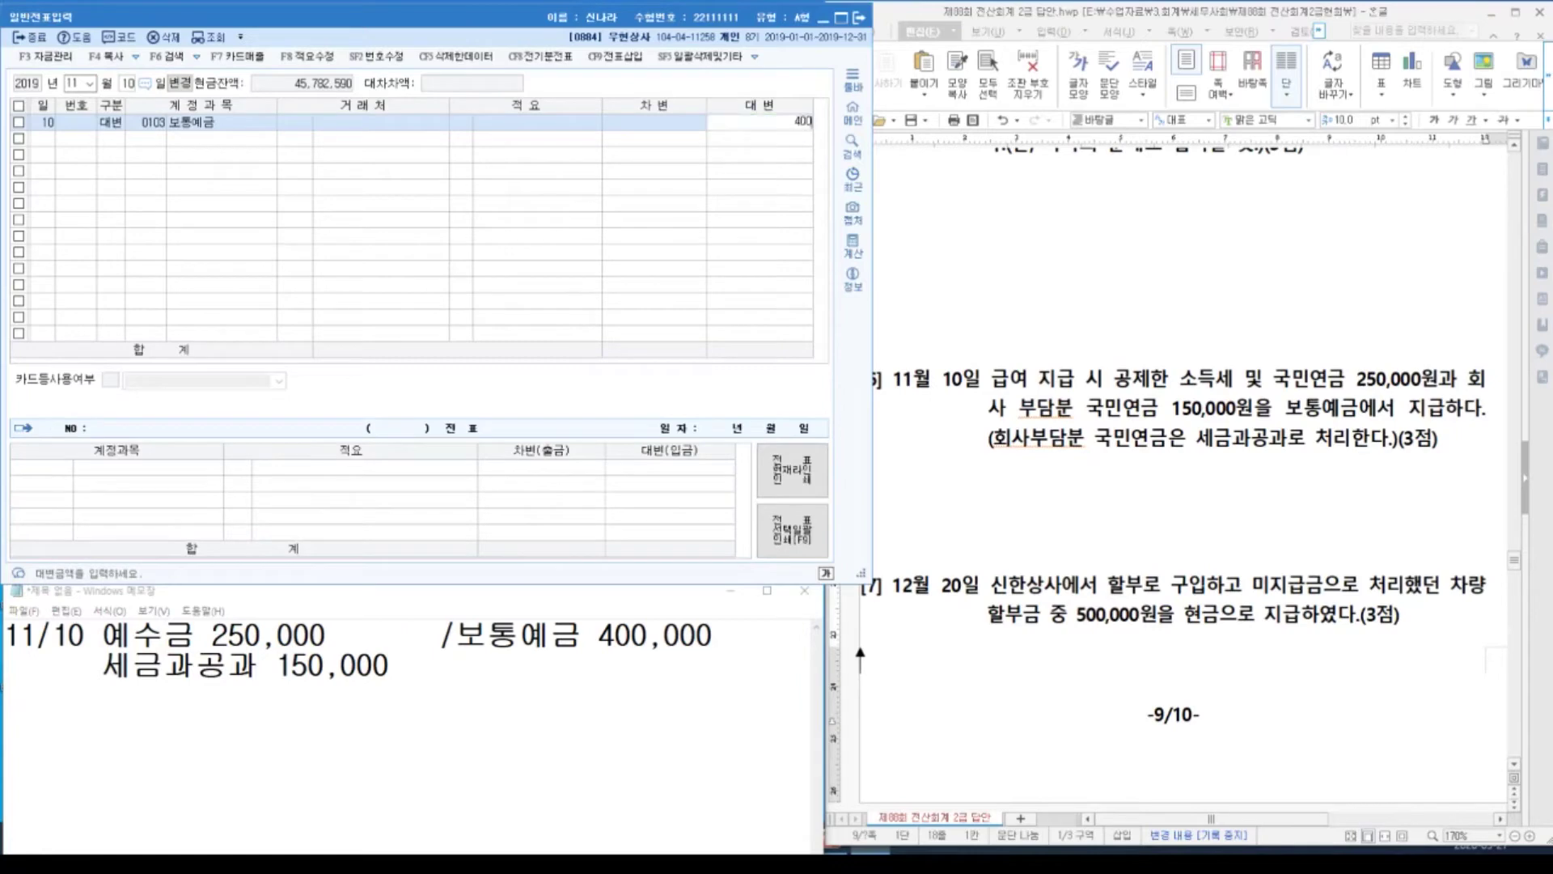
pyautogui.press('Return')
# Add a debit line for 0254 예수금 of 250,000 to the 11/10 voucher.
pyautogui.write('3')
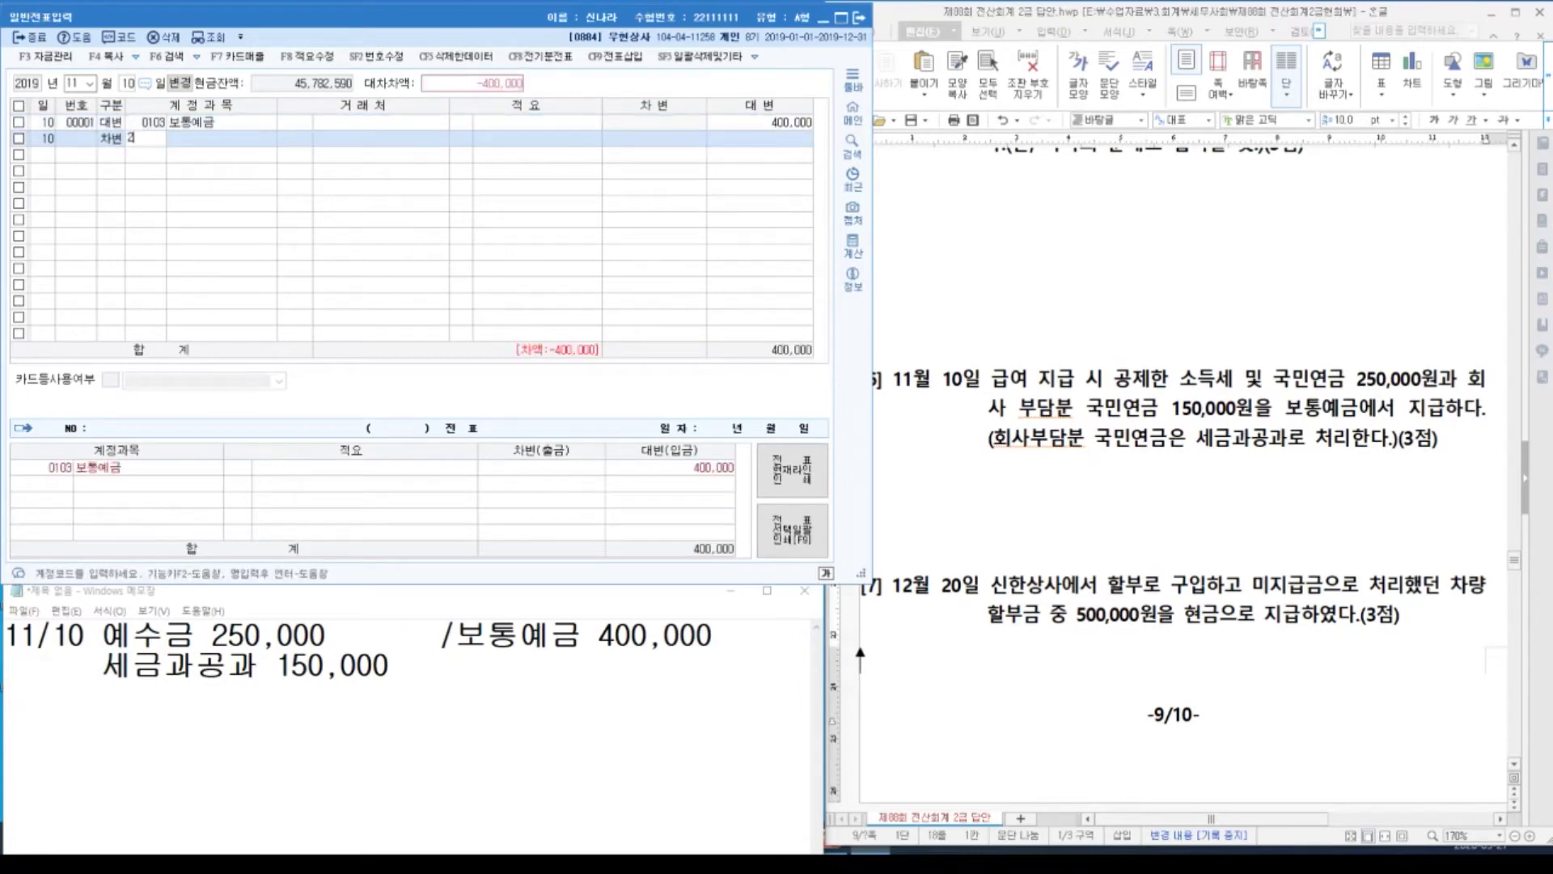
pyautogui.write('254')
pyautogui.press('Return')
pyautogui.press('Return')
pyautogui.press('Return')
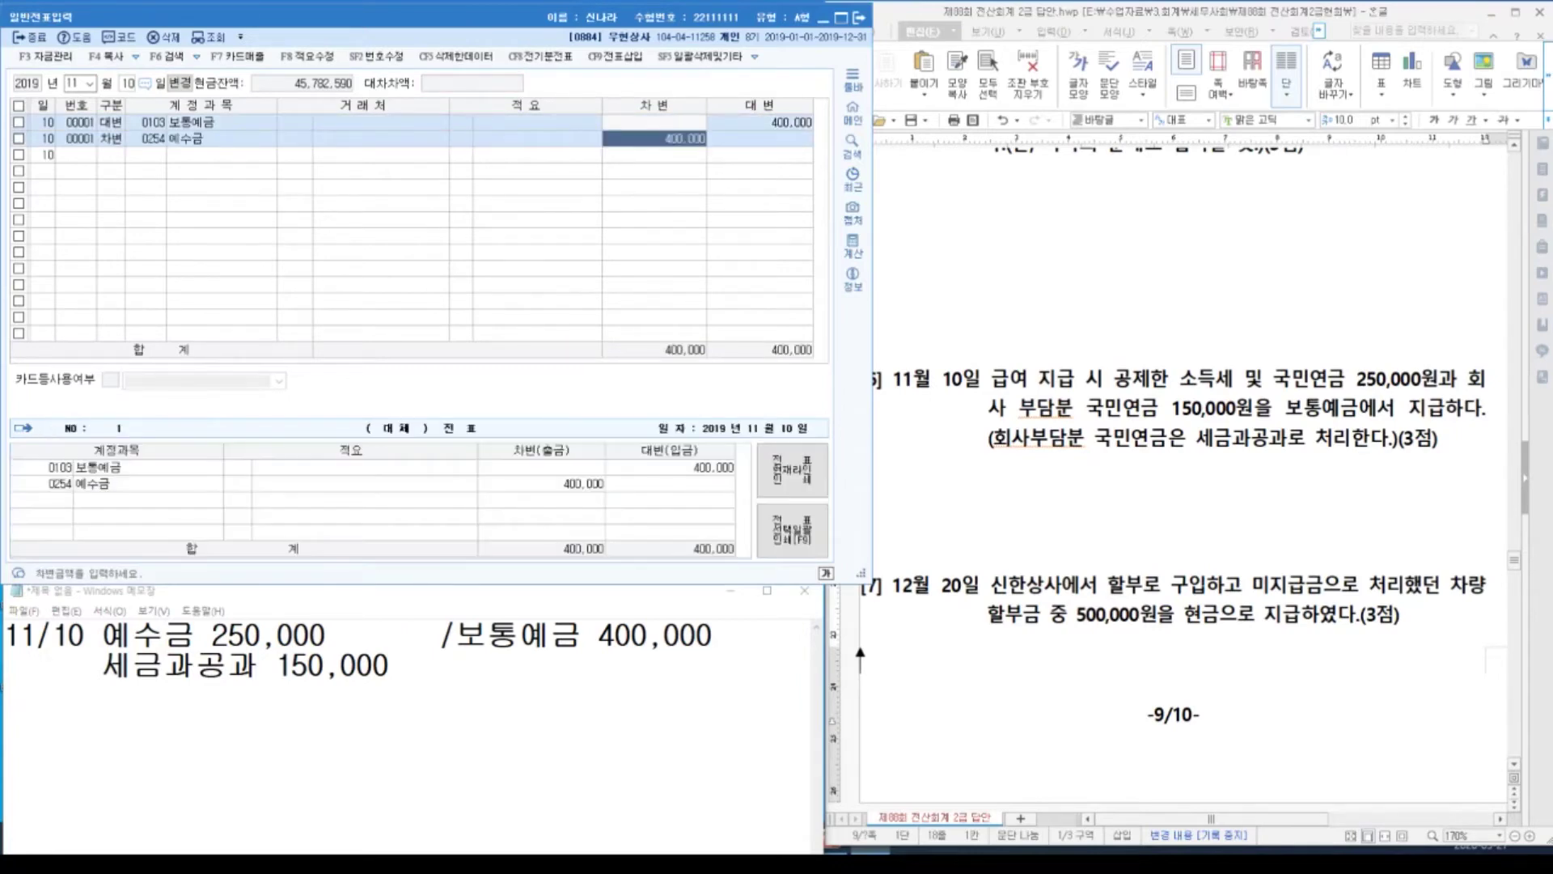
pyautogui.write('250000')
pyautogui.press('Return')
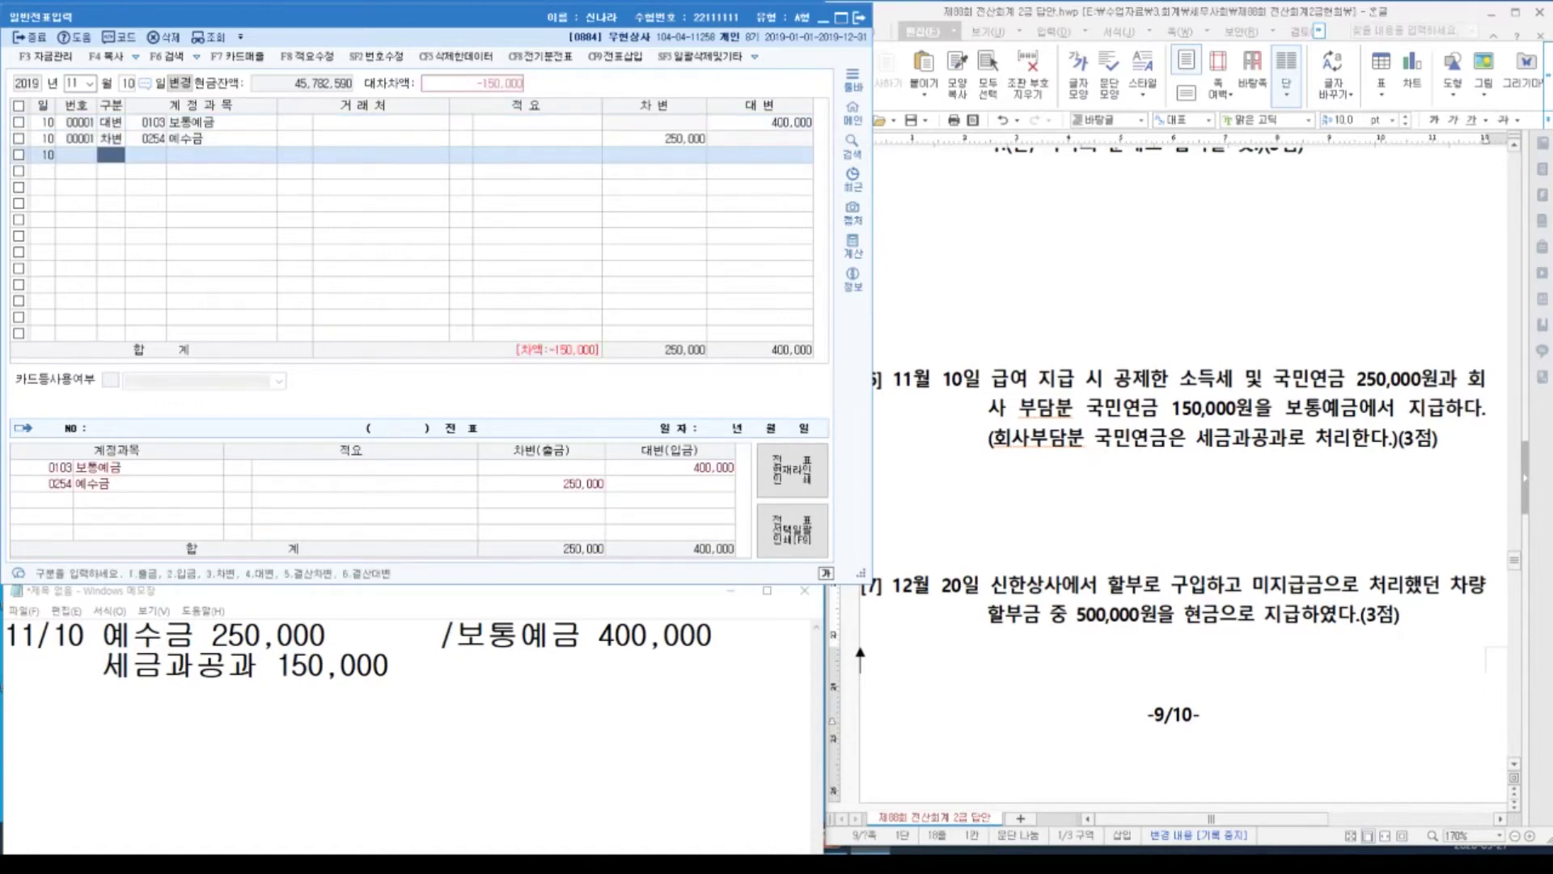
# Add a debit line for 0817 세금과공과 of 150,000 to the 11/10 voucher.
pyautogui.write('817')
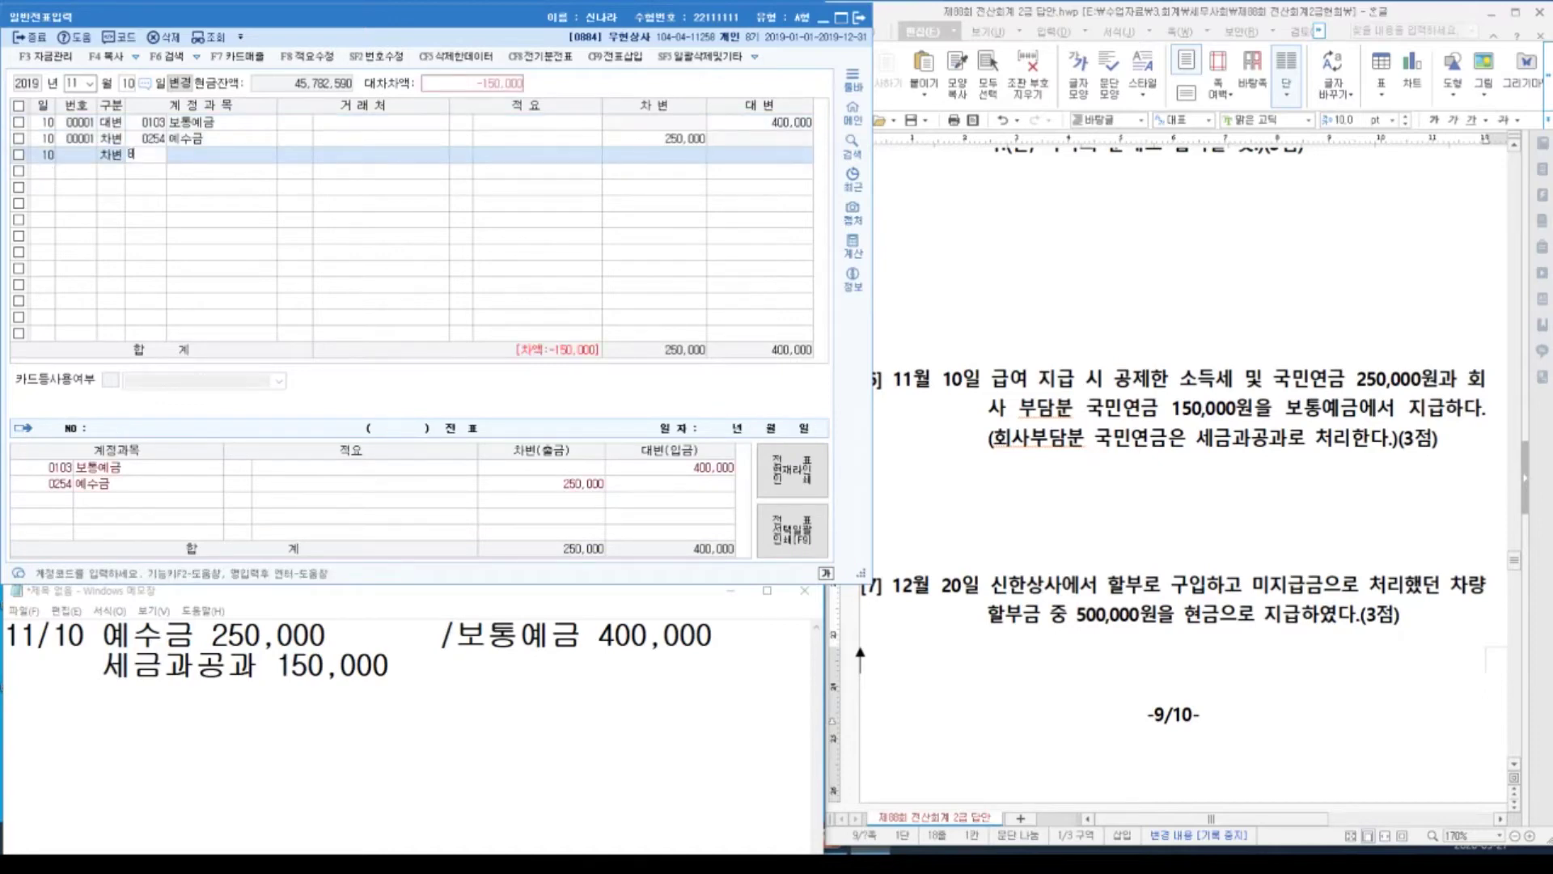
pyautogui.press('Return')
pyautogui.press('Return')
pyautogui.press('Return')
pyautogui.press('Return')
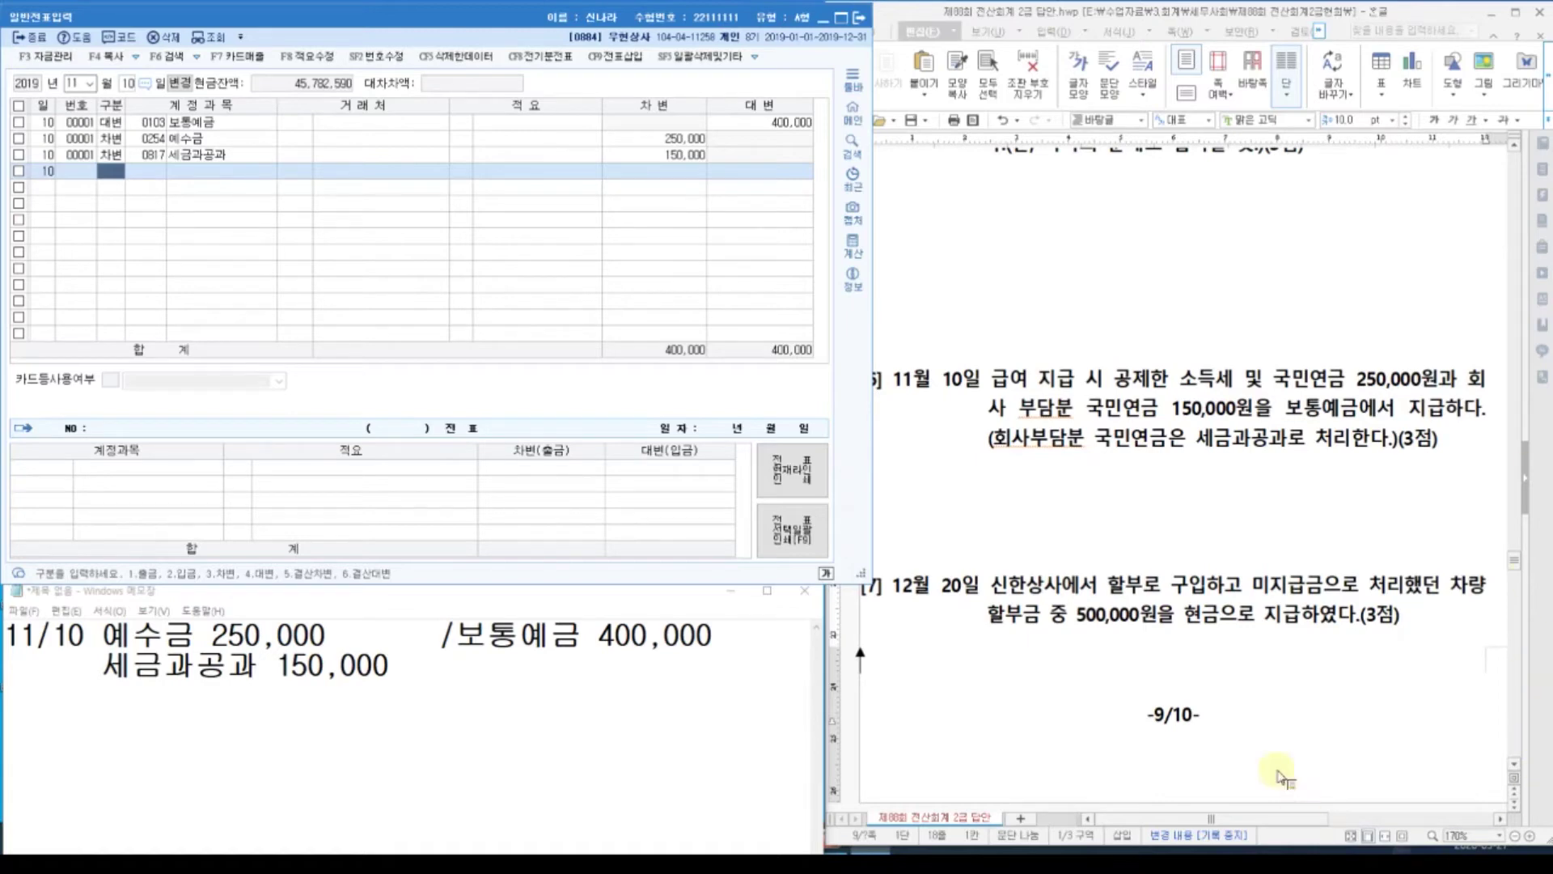
# Replace the Notepad draft with the 12/20 entry: 미지급금 500,000 / 현금 500,000.
pyautogui.click(450, 690)
pyautogui.moveTo(451, 690); pyautogui.dragTo(4, 635)
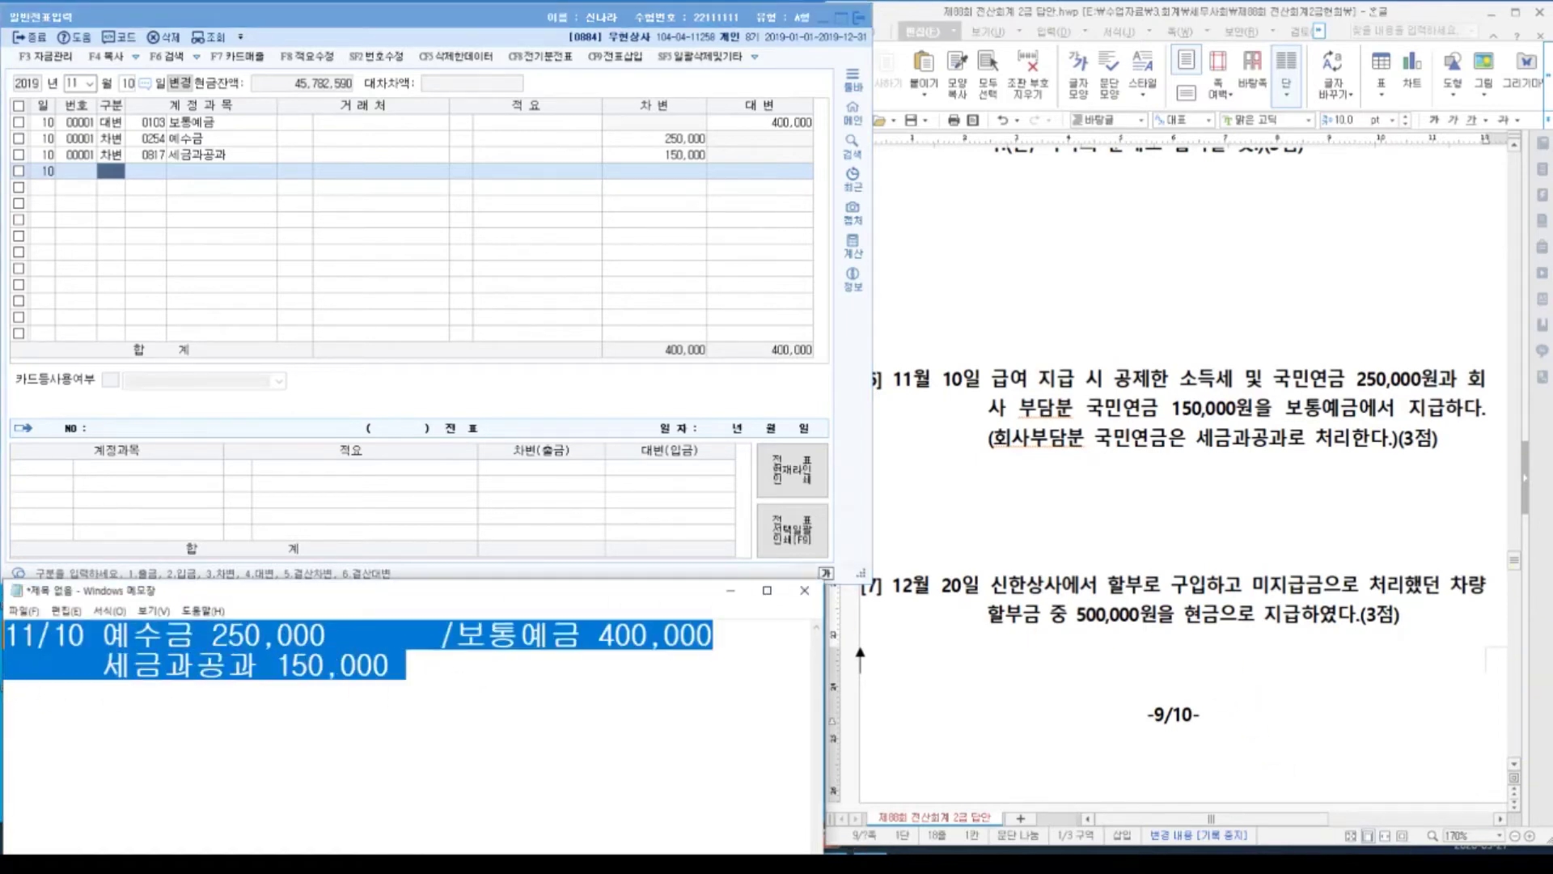
pyautogui.write('12/20')
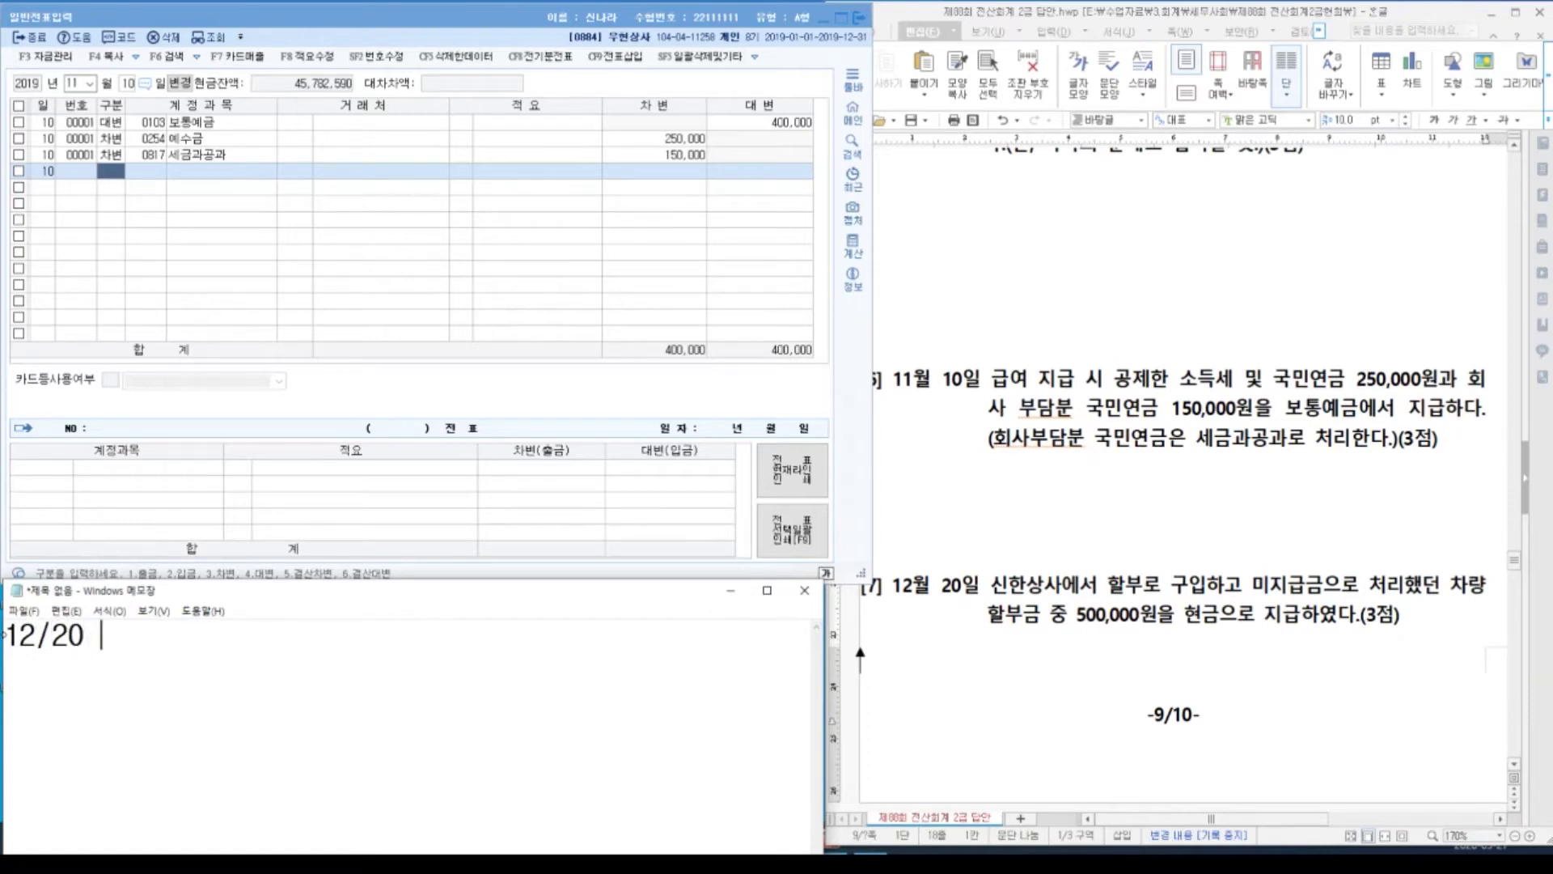
pyautogui.write(' 미지급')
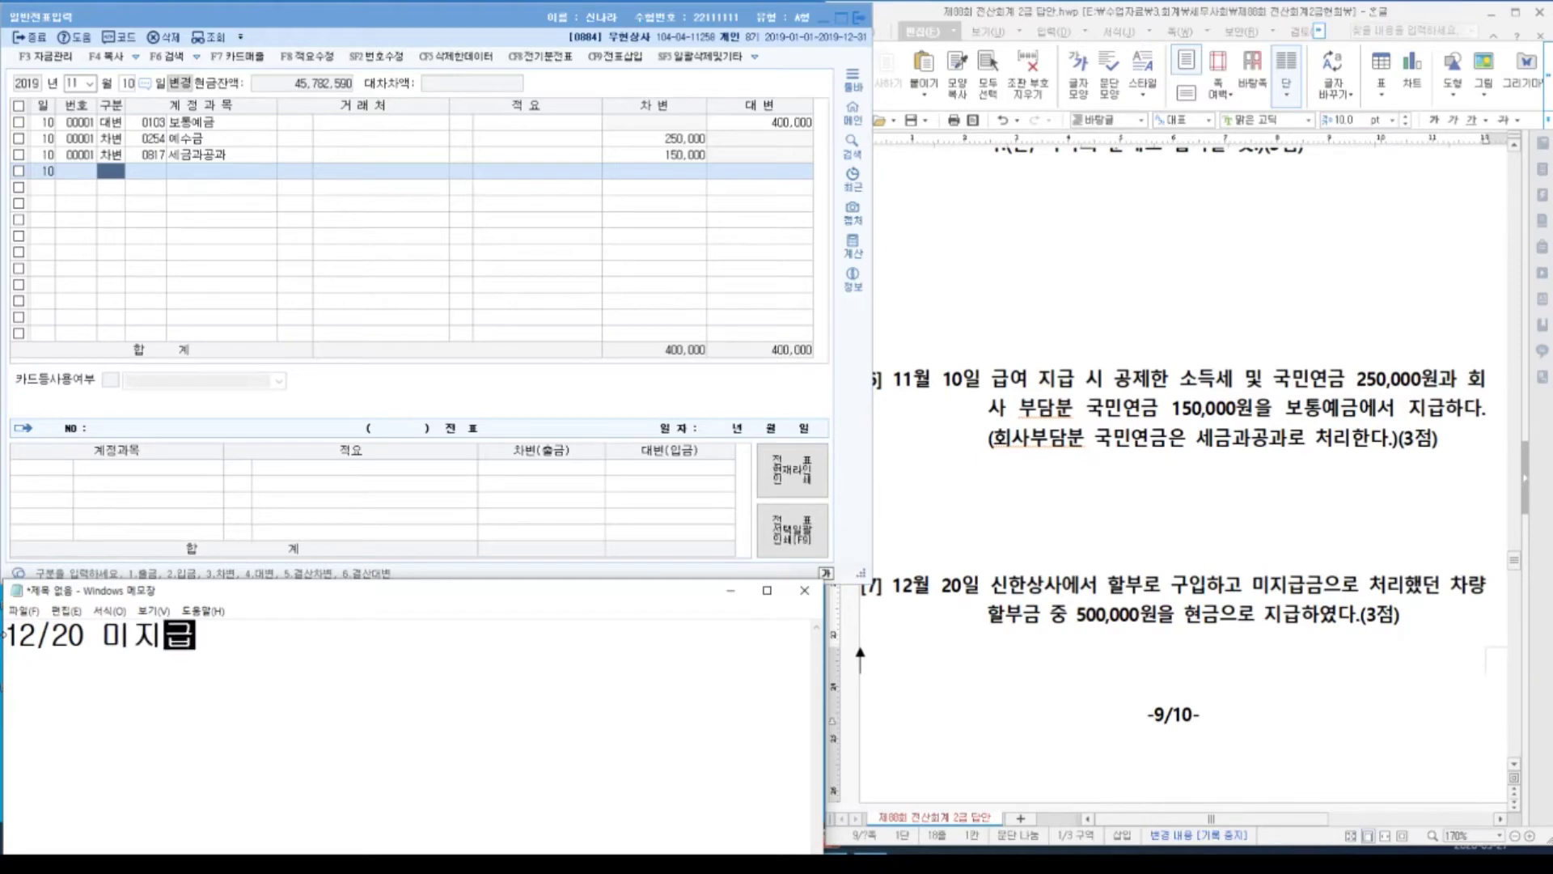
pyautogui.write('금 5')
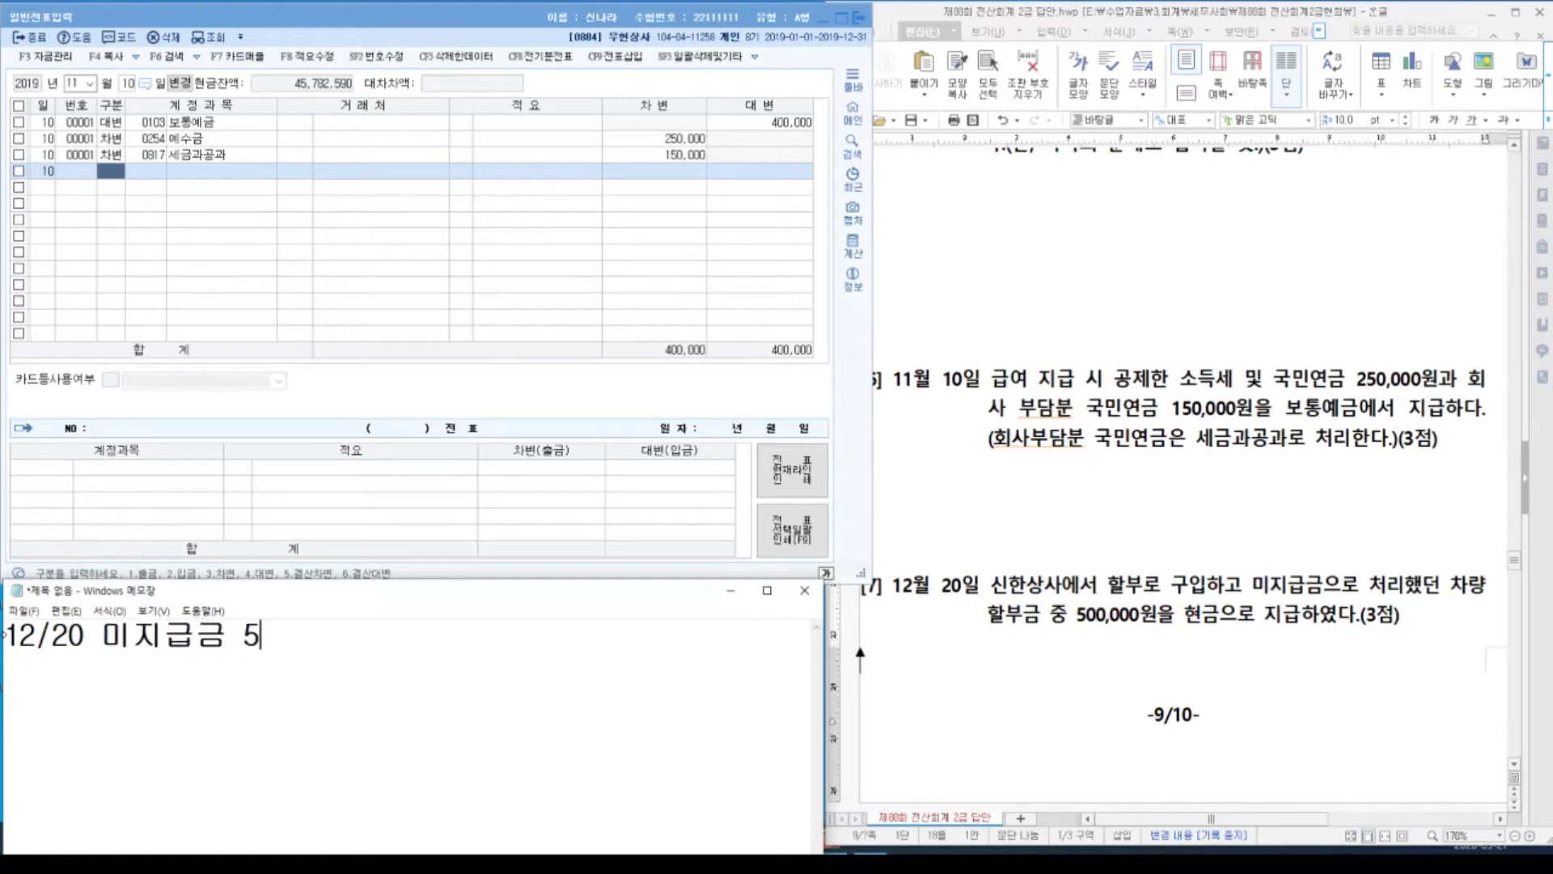
pyautogui.write('00,000 /')
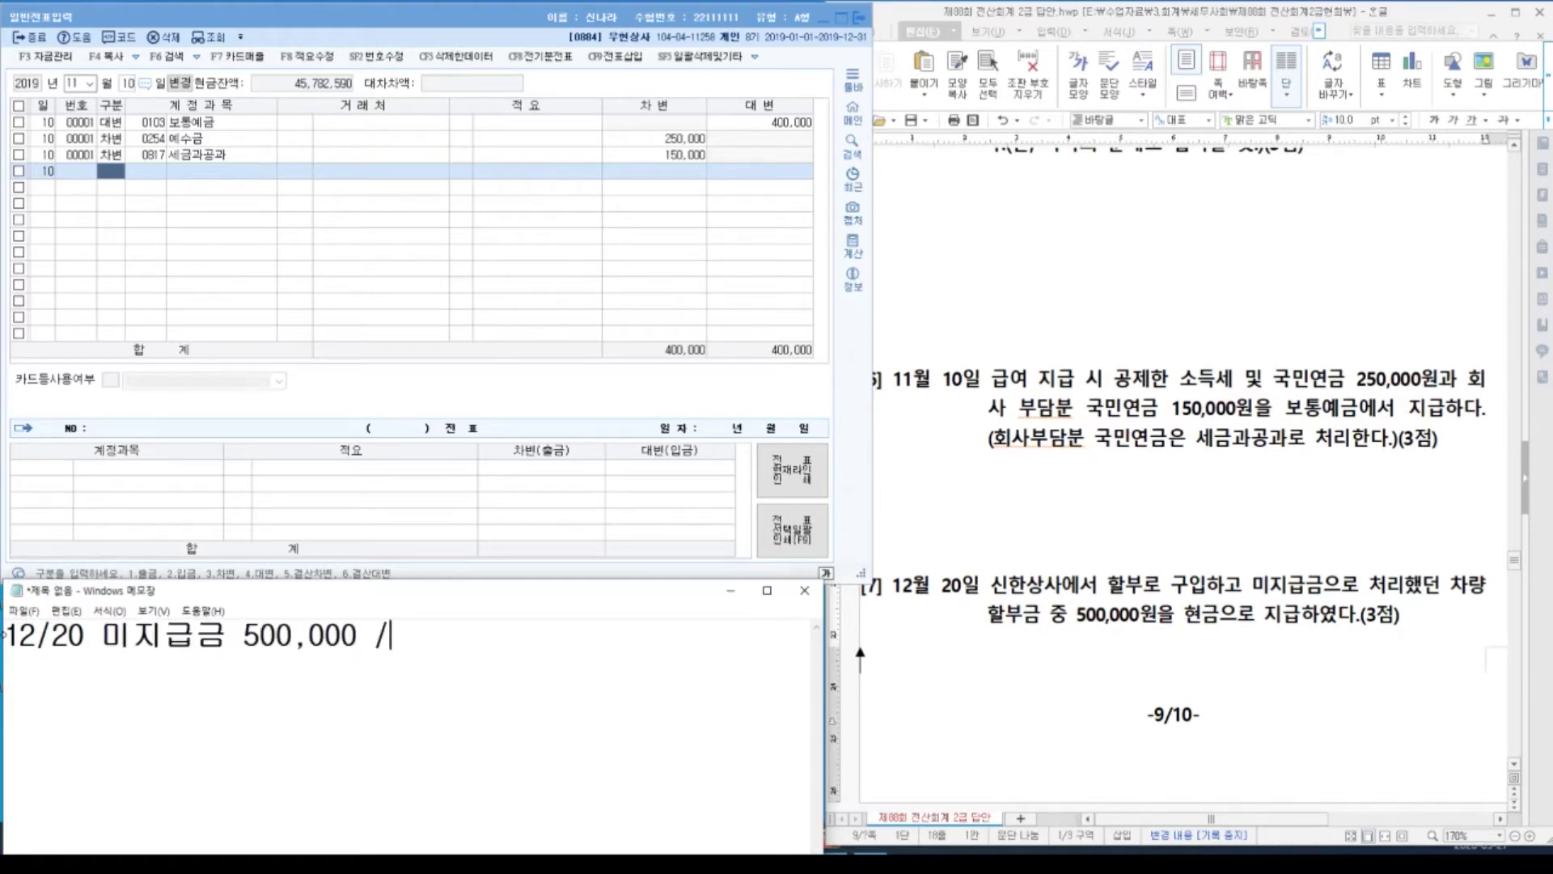
pyautogui.write(' 현금 500,000')
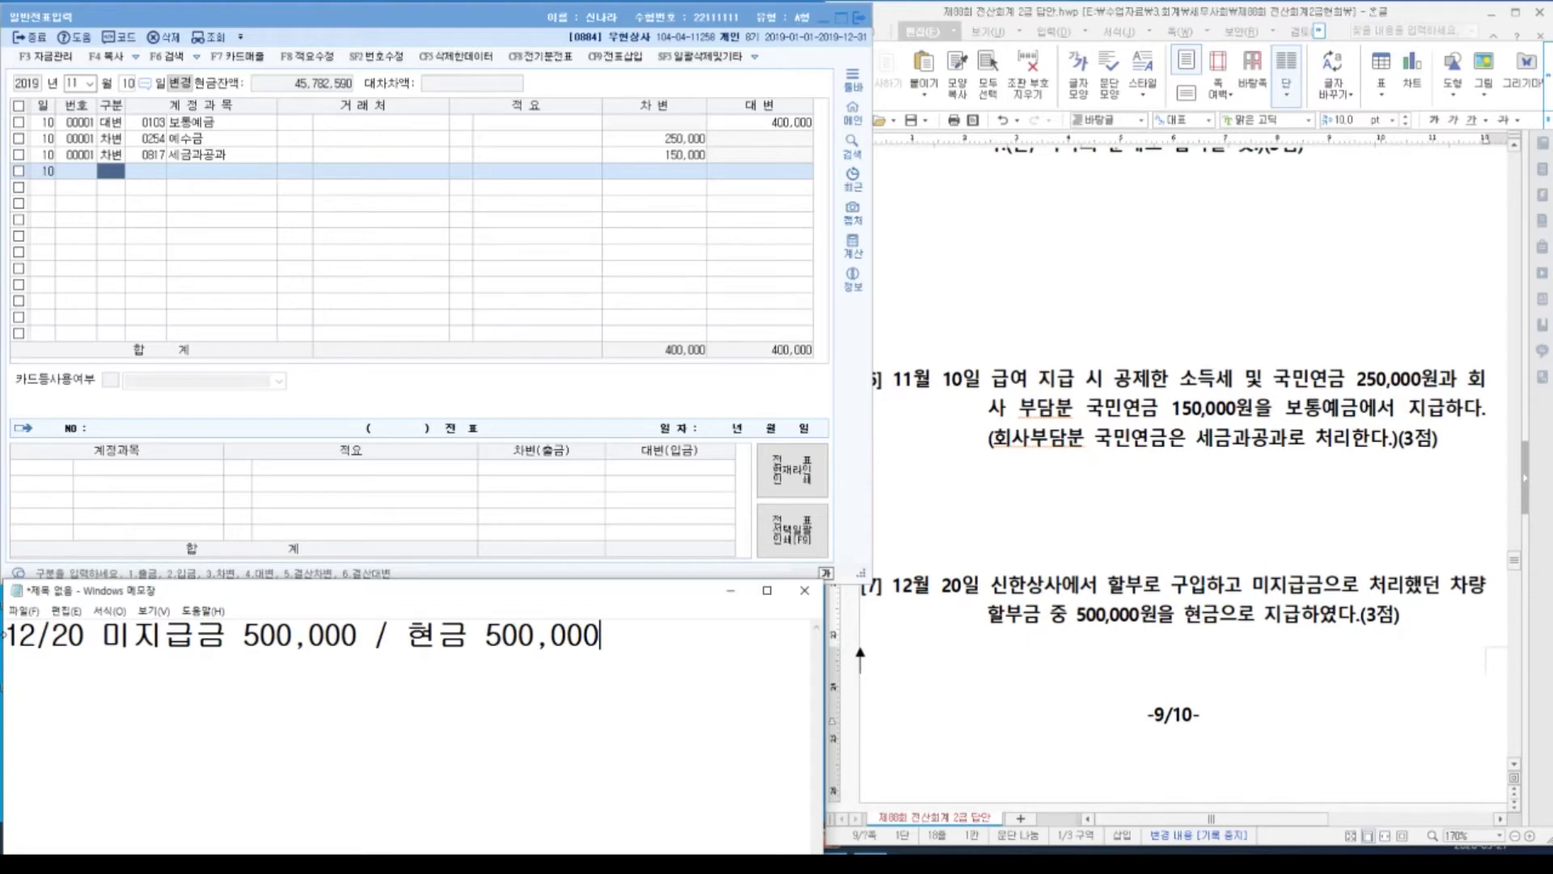
# Set the voucher date in 일반전표입력 to month 12, day 20.
pyautogui.click(73, 84)
pyautogui.write('12')
pyautogui.press('Return')
pyautogui.write('20')
pyautogui.press('Return')
# Enter a 출금 line for 0253 미지급금 with 거래처 신한상사 and 500,000 in the 12/20 voucher.
pyautogui.write('1')
pyautogui.press('Return')
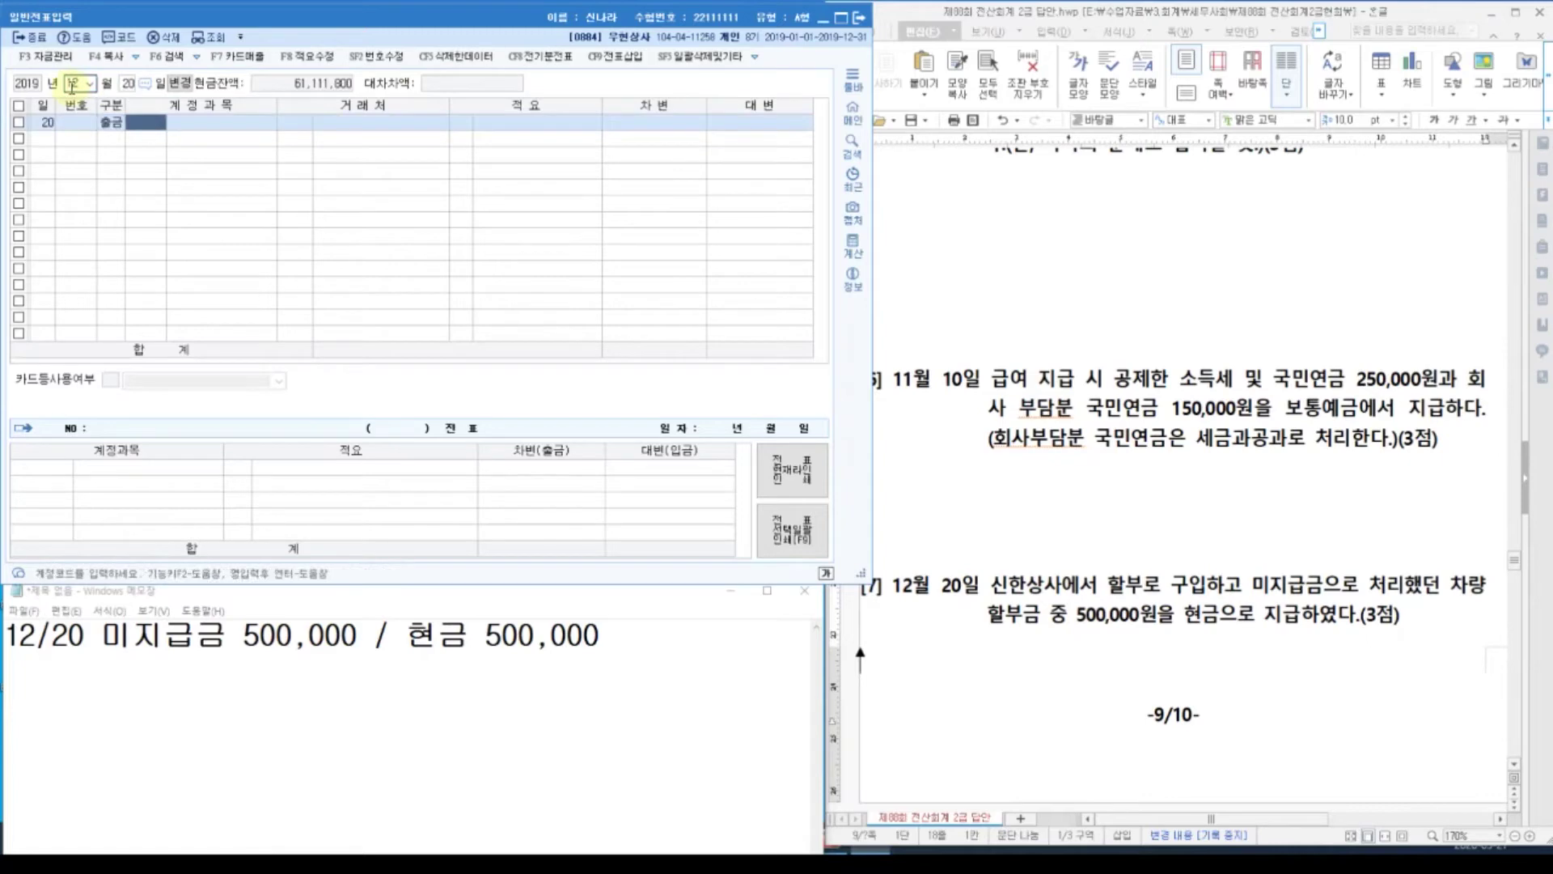
pyautogui.write('253')
pyautogui.press('Return')
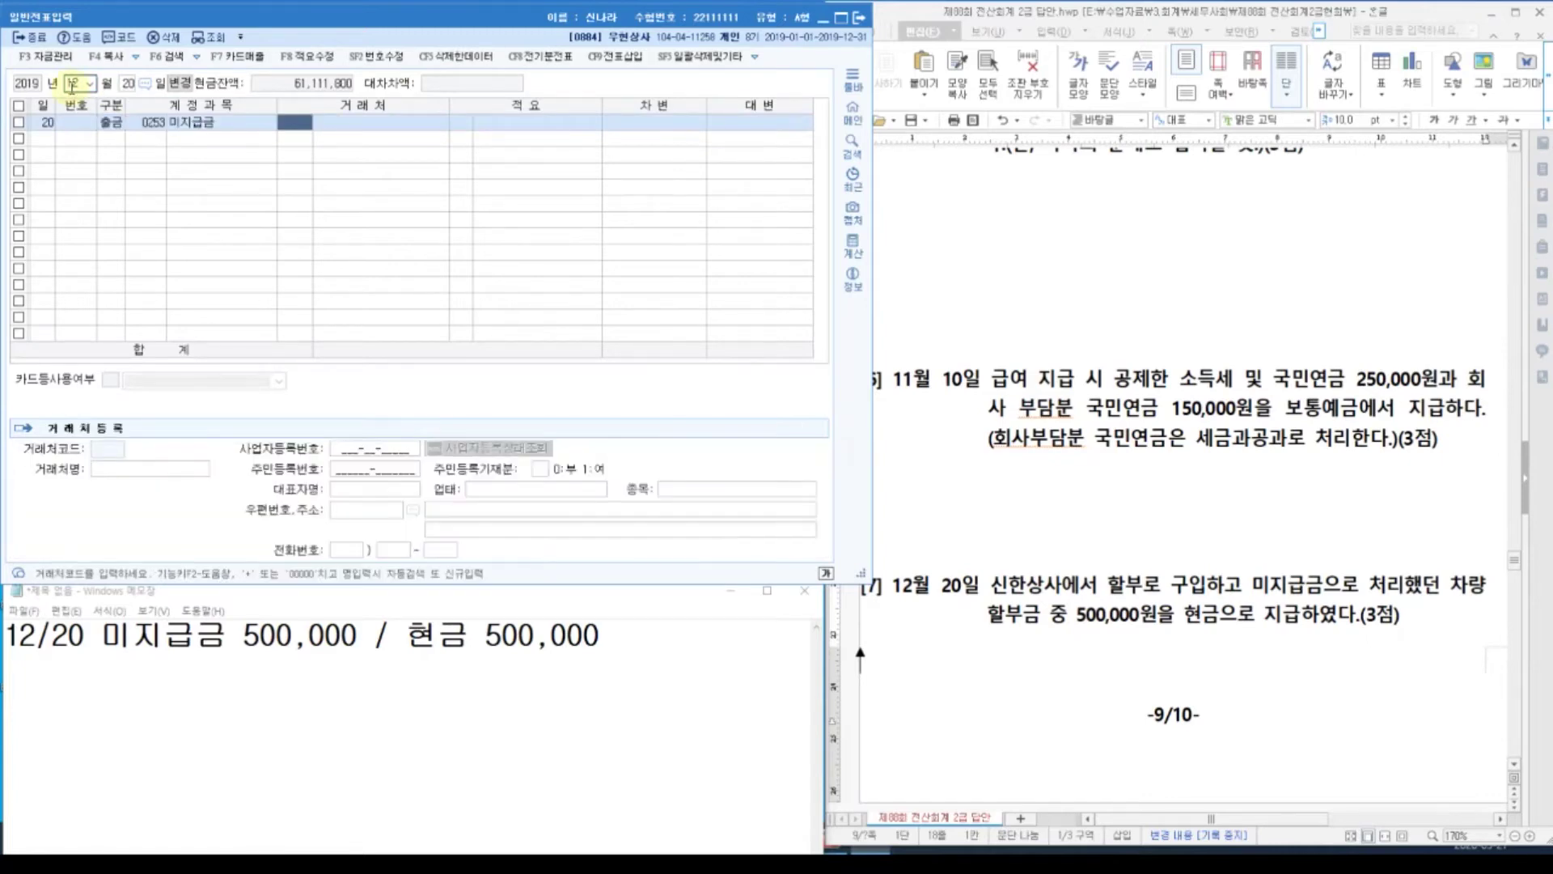
pyautogui.write('신한')
pyautogui.press('Return')
pyautogui.press('Return')
pyautogui.write('500,000')
pyautogui.press('Return')
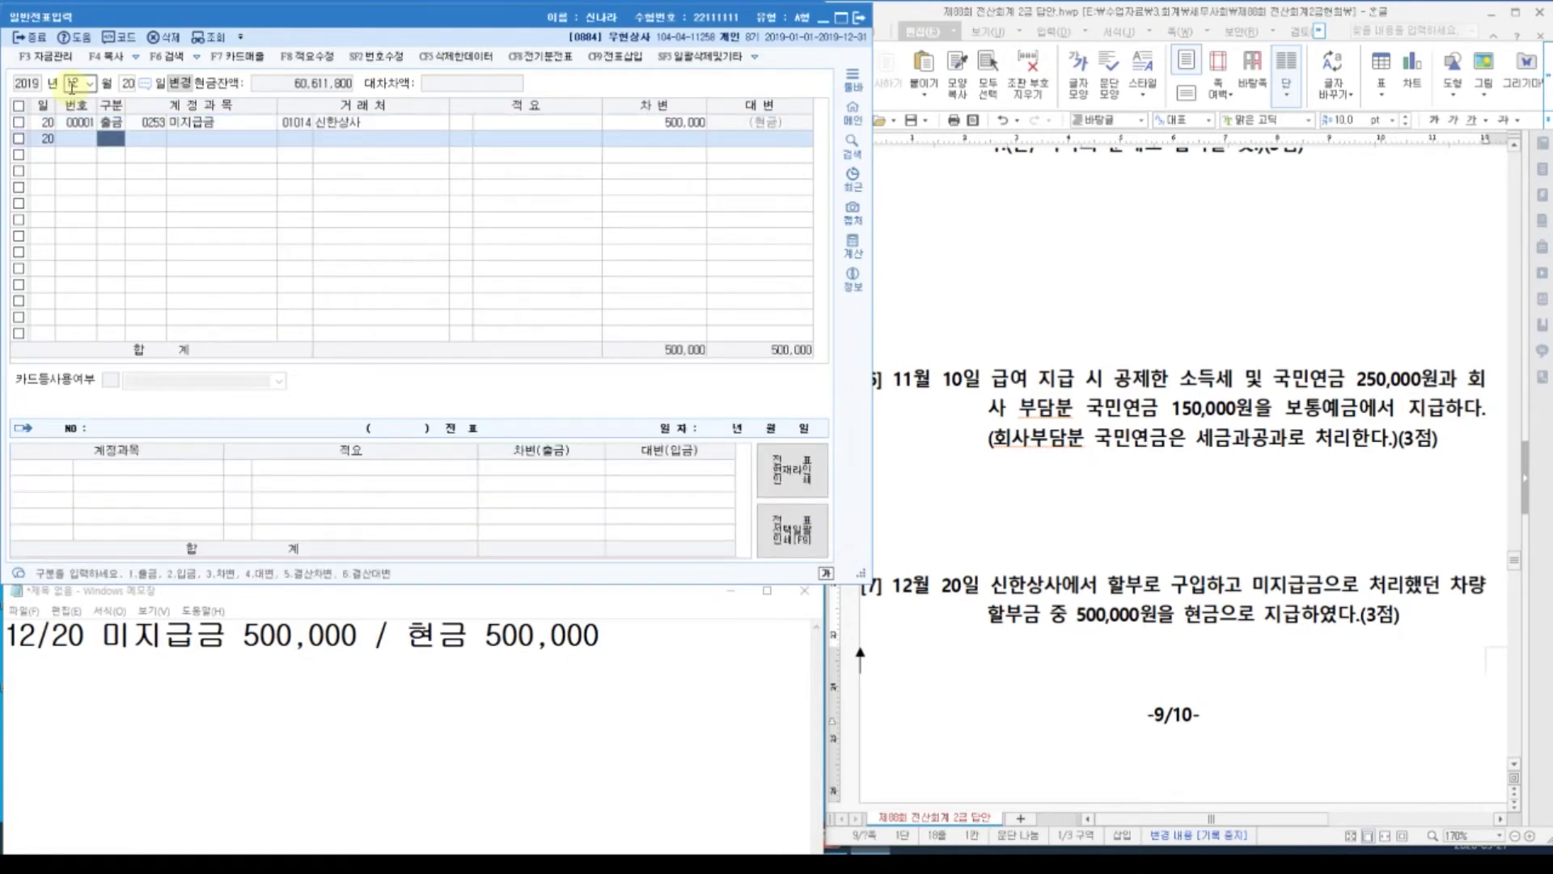
# Bring question [8] into view and replace the Notepad draft with the 12/22 entry, starting with 차량운반구 on the credit side.
pyautogui.click(1255, 638)
pyautogui.scroll(-5, 1254, 615)
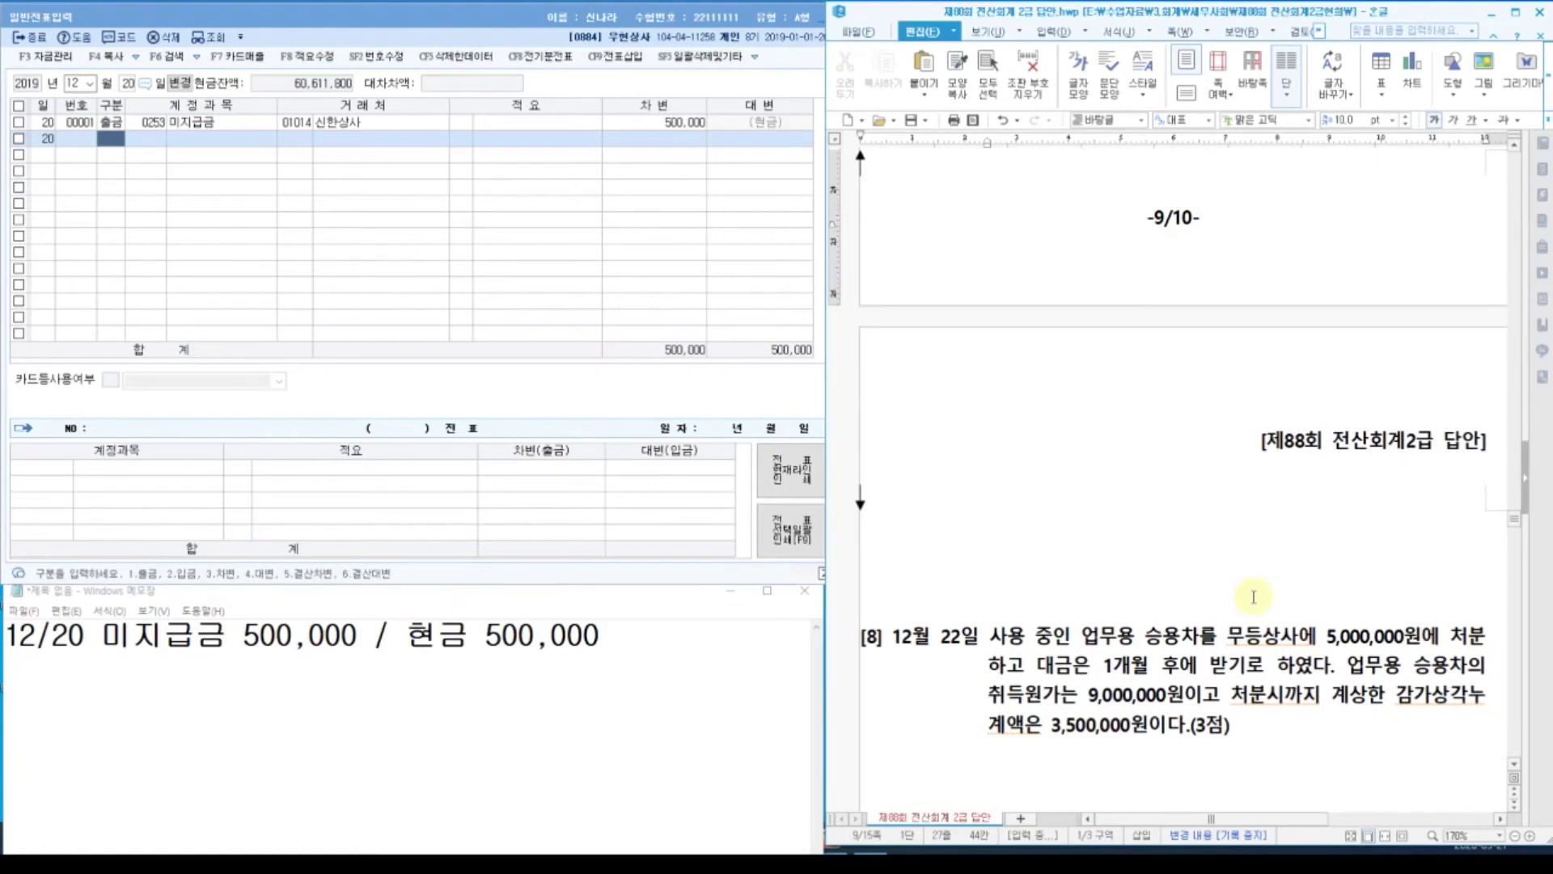
pyautogui.scroll(-3, 1253, 597)
pyautogui.scroll(-2, 1255, 597)
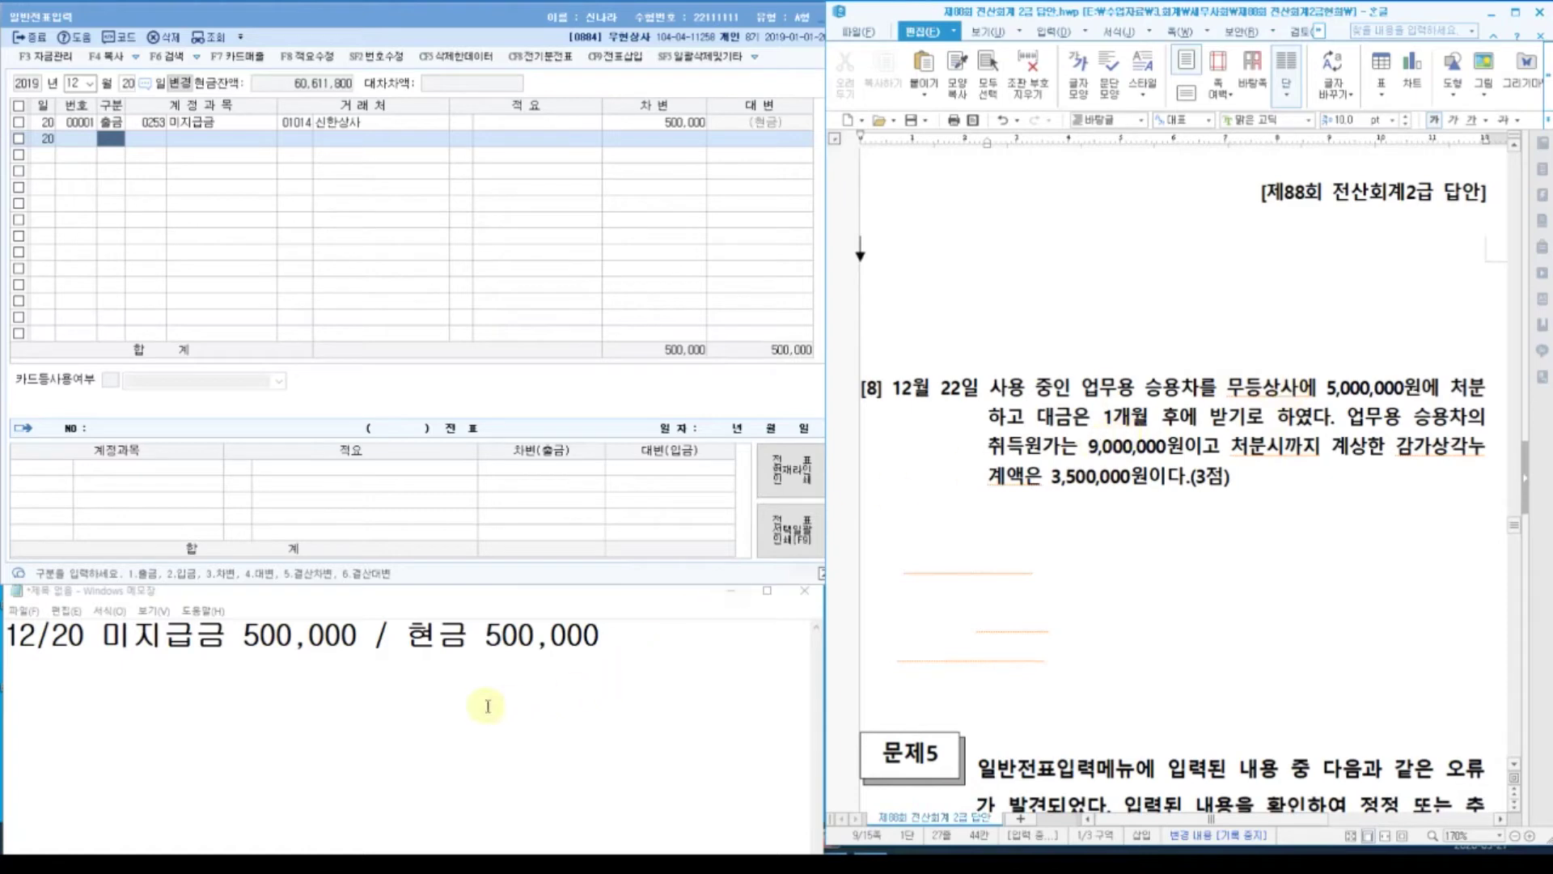
pyautogui.click(628, 638)
pyautogui.hotkey('ctrl', 'a')
pyautogui.write('12')
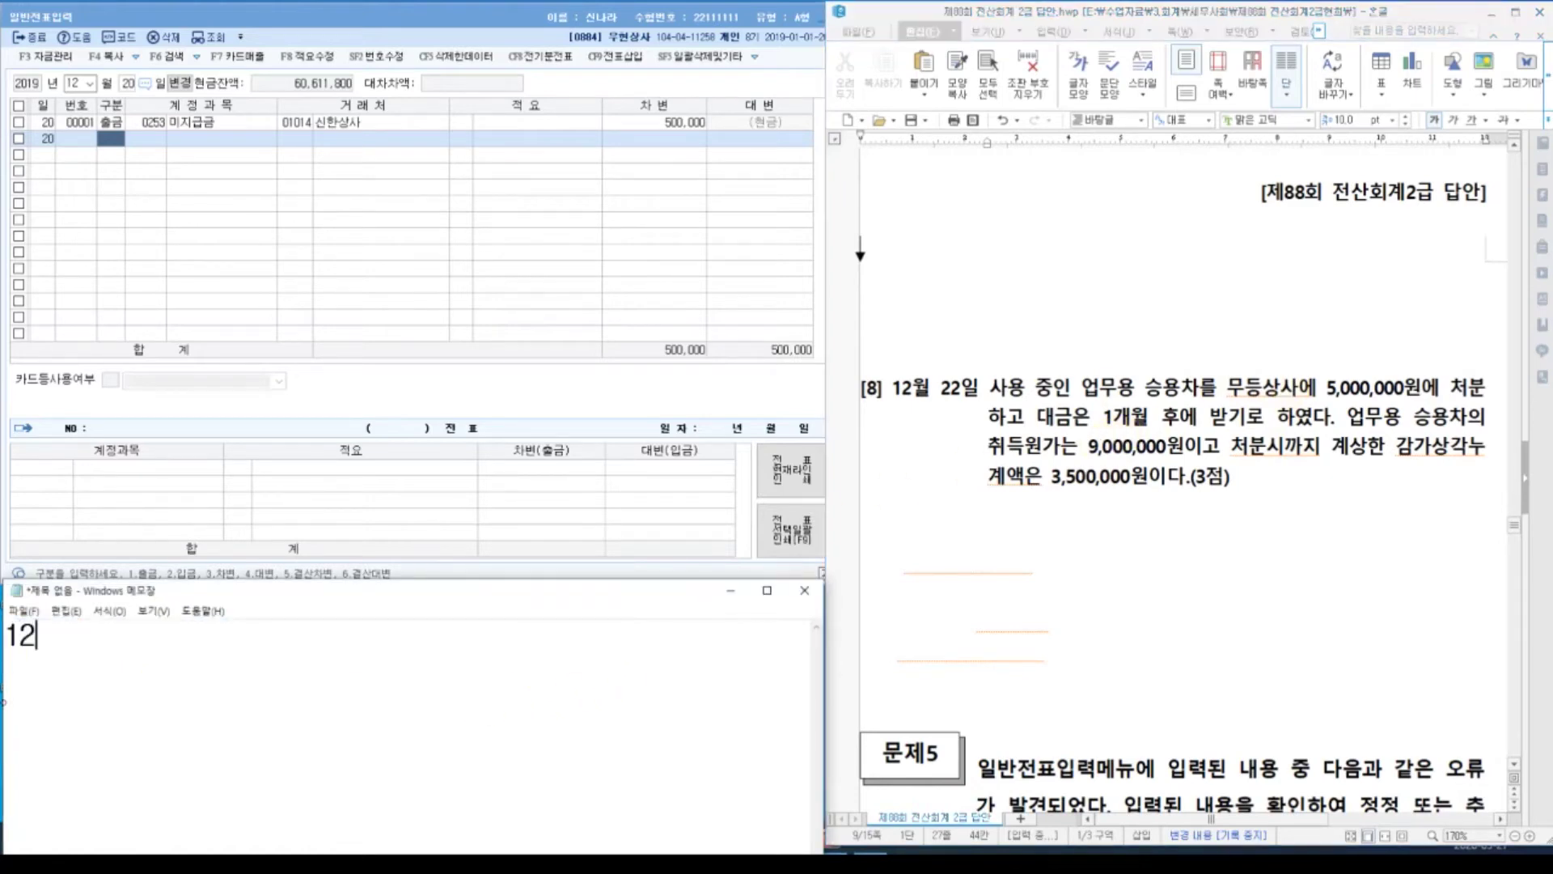
pyautogui.write('/22    /차량운')
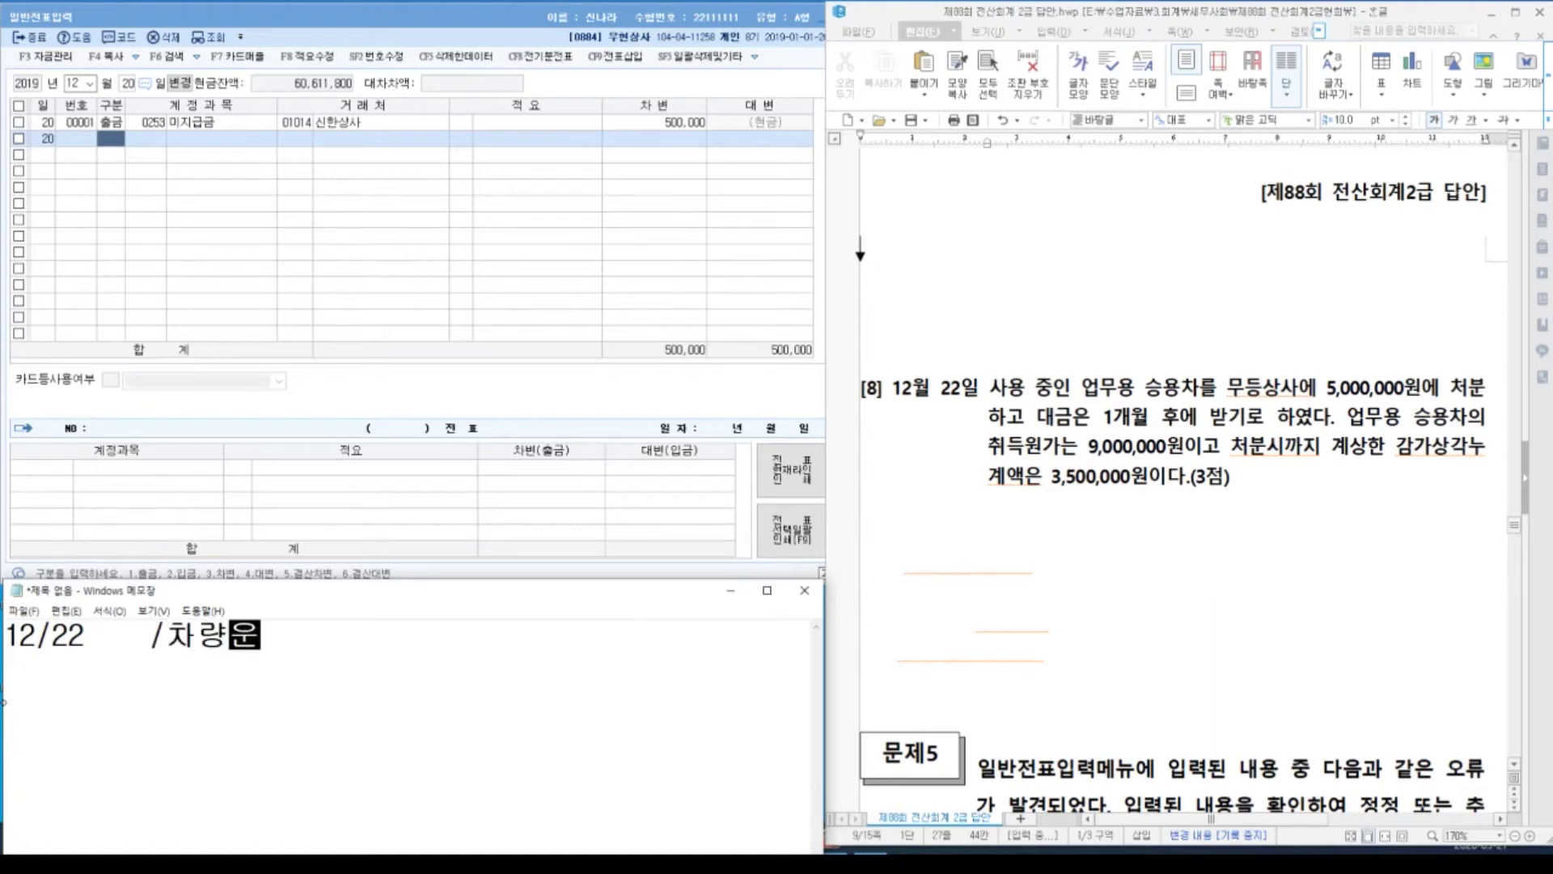
pyautogui.write('반구5')
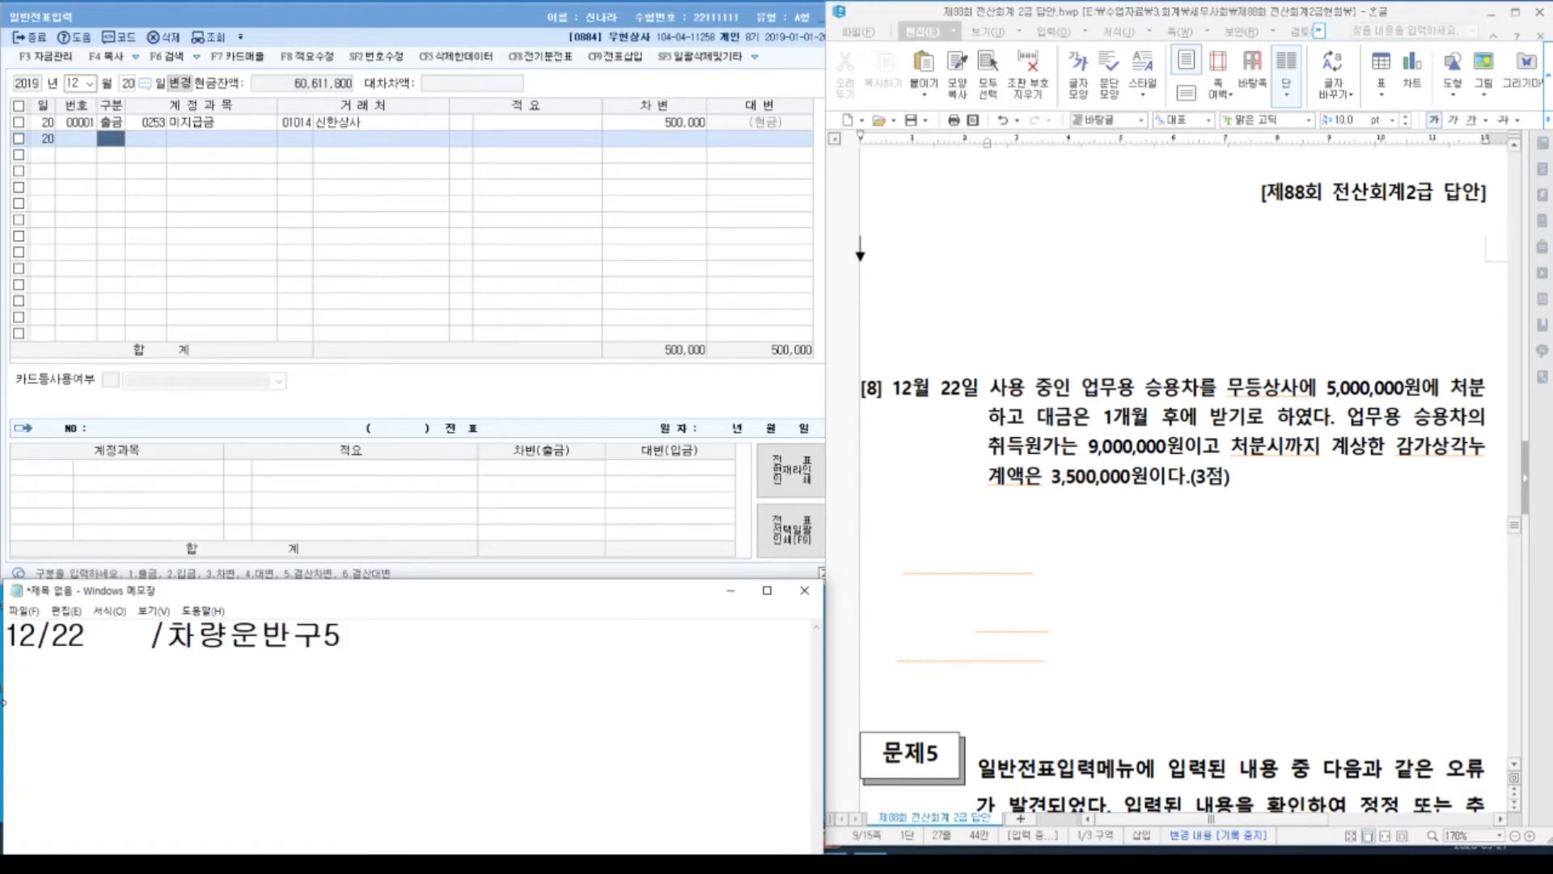
# Complete the credit amount for 차량운반구 in the Notepad note as 9,000,000, with a space before the number.
pyautogui.write('.00')
pyautogui.press('BackSpace')
pyautogui.press('BackSpace')
pyautogui.press('BackSpace')
pyautogui.press('BackSpace')
pyautogui.write('9,000')
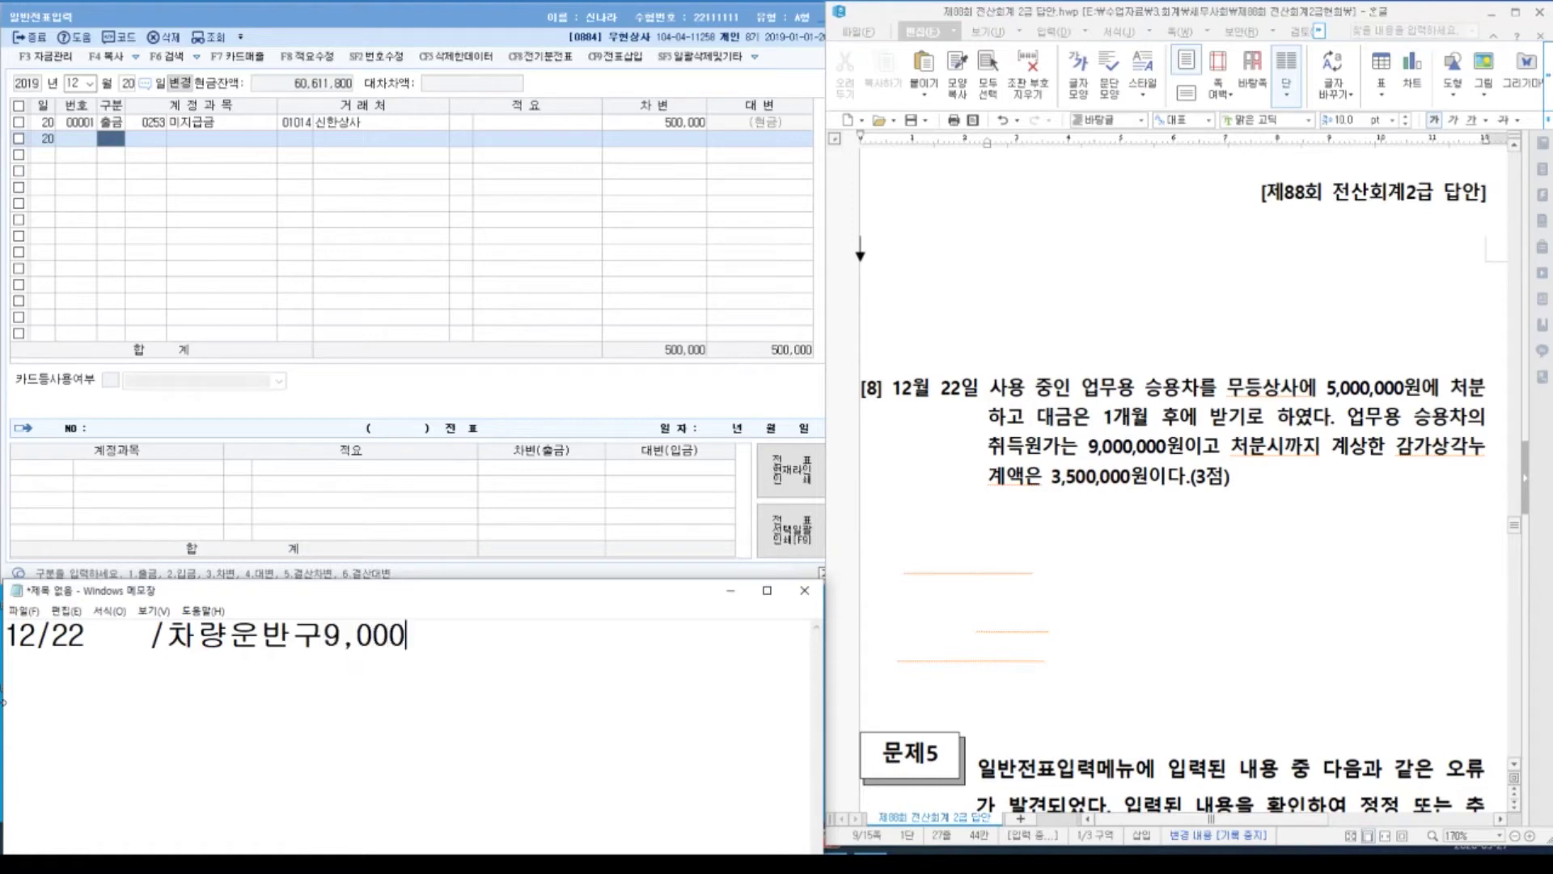
pyautogui.write(',000')
pyautogui.press('Left')
pyautogui.press('Left')
pyautogui.press('Left')
pyautogui.press('Left')
pyautogui.press('Left')
pyautogui.press('Left')
pyautogui.press('Left')
pyautogui.press('Left')
pyautogui.press('Left')
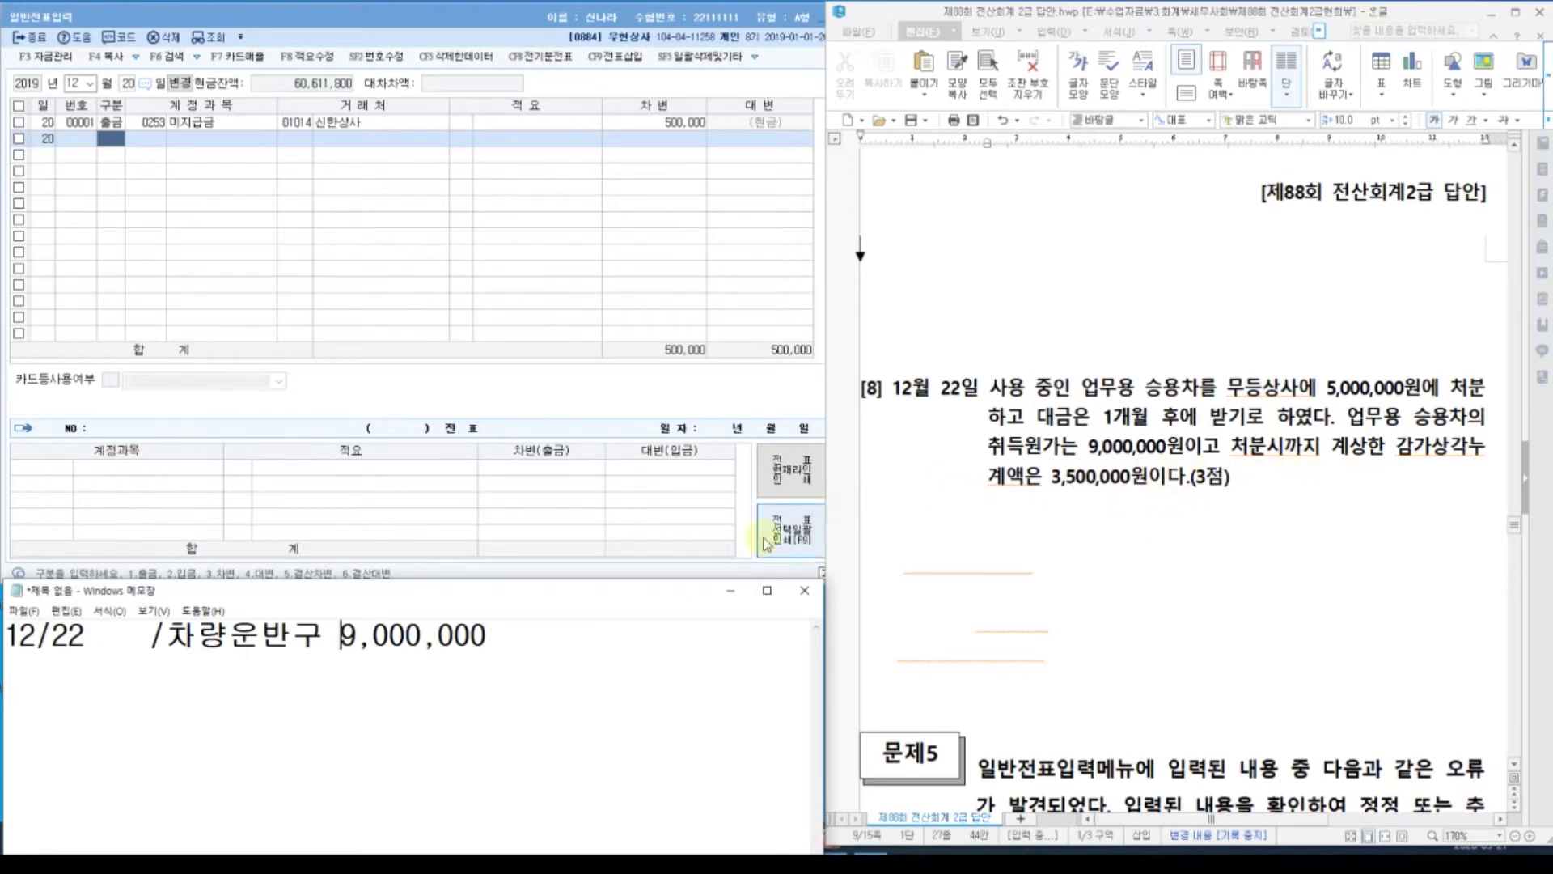
# Write 감상누 as the debit account after the 12/22 date and add code 208 before 차량운반구.
pyautogui.click(101, 635)
pyautogui.write('감사상누')
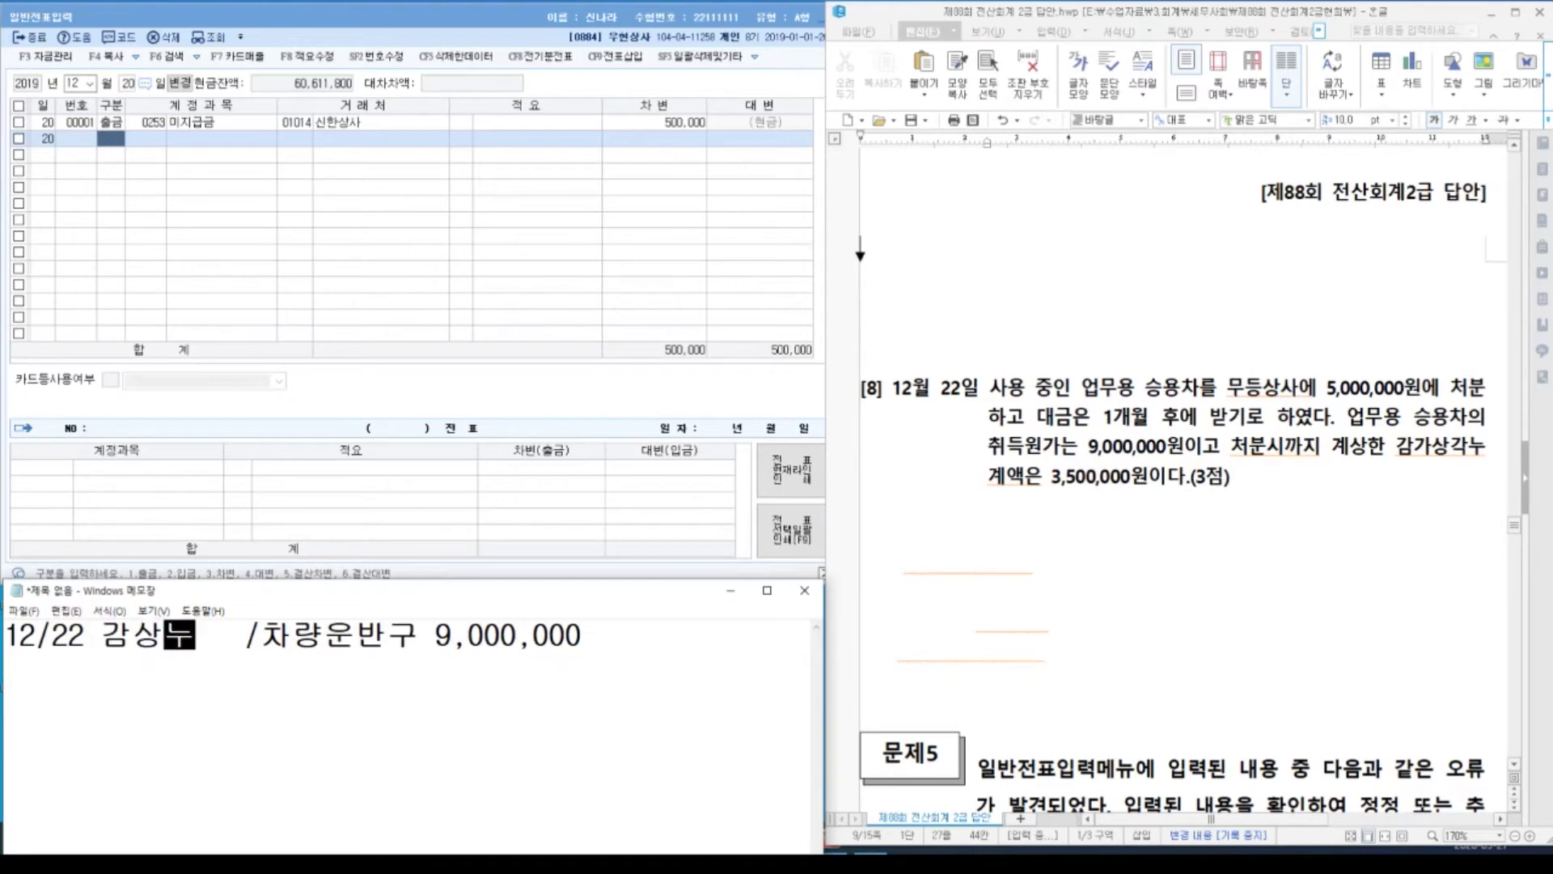
pyautogui.press('Right')
pyautogui.press('Right')
pyautogui.press('Right')
pyautogui.write('208')
pyautogui.press('Left')
pyautogui.press('Left')
pyautogui.press('Left')
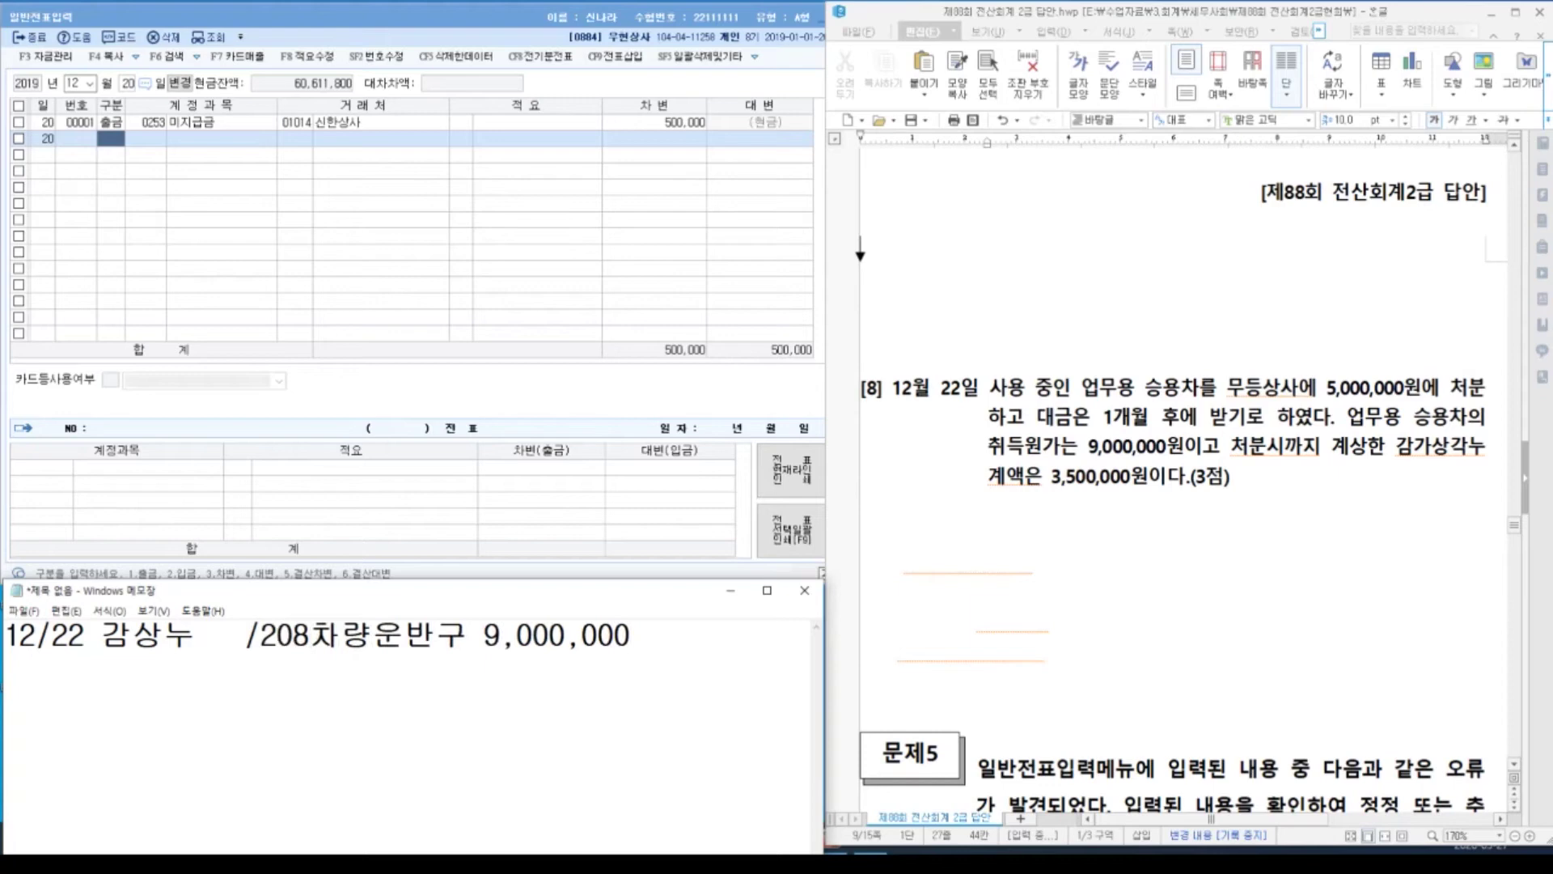
# Add the account code 209 in front of 감상누 in the note.
pyautogui.press('Left')
pyautogui.press('Left')
pyautogui.press('Left')
pyautogui.press('Left')
pyautogui.press('Left')
pyautogui.press('Left')
pyautogui.press('Right')
pyautogui.write('209')
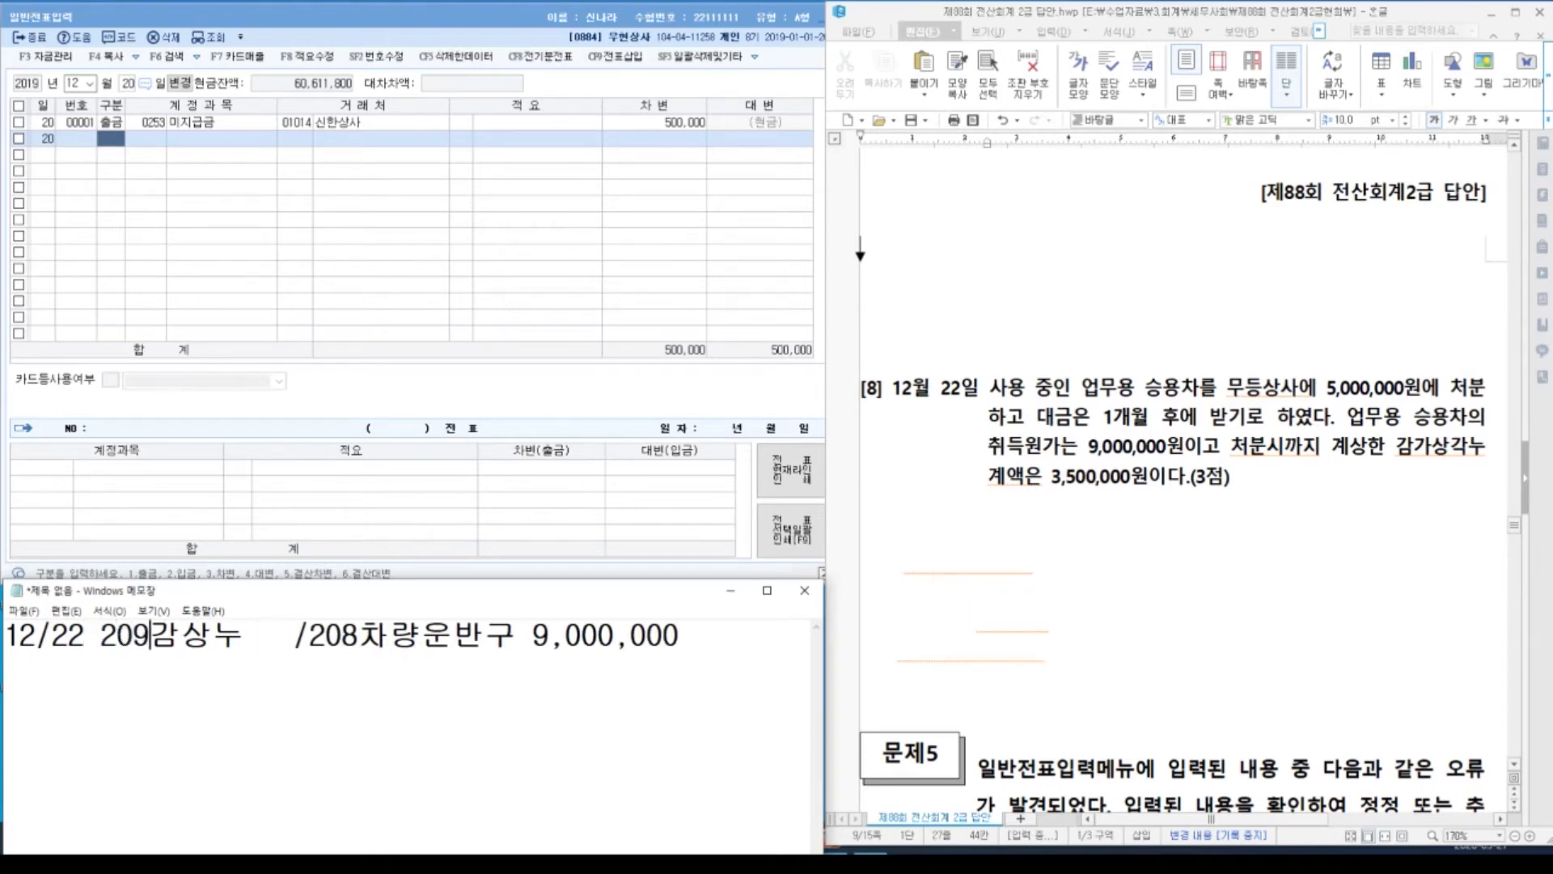
# Write the amount 3500,000 after 감상누 and remove the surplus spaces before the slash.
pyautogui.press('Right')
pyautogui.press('Right')
pyautogui.write('3500')
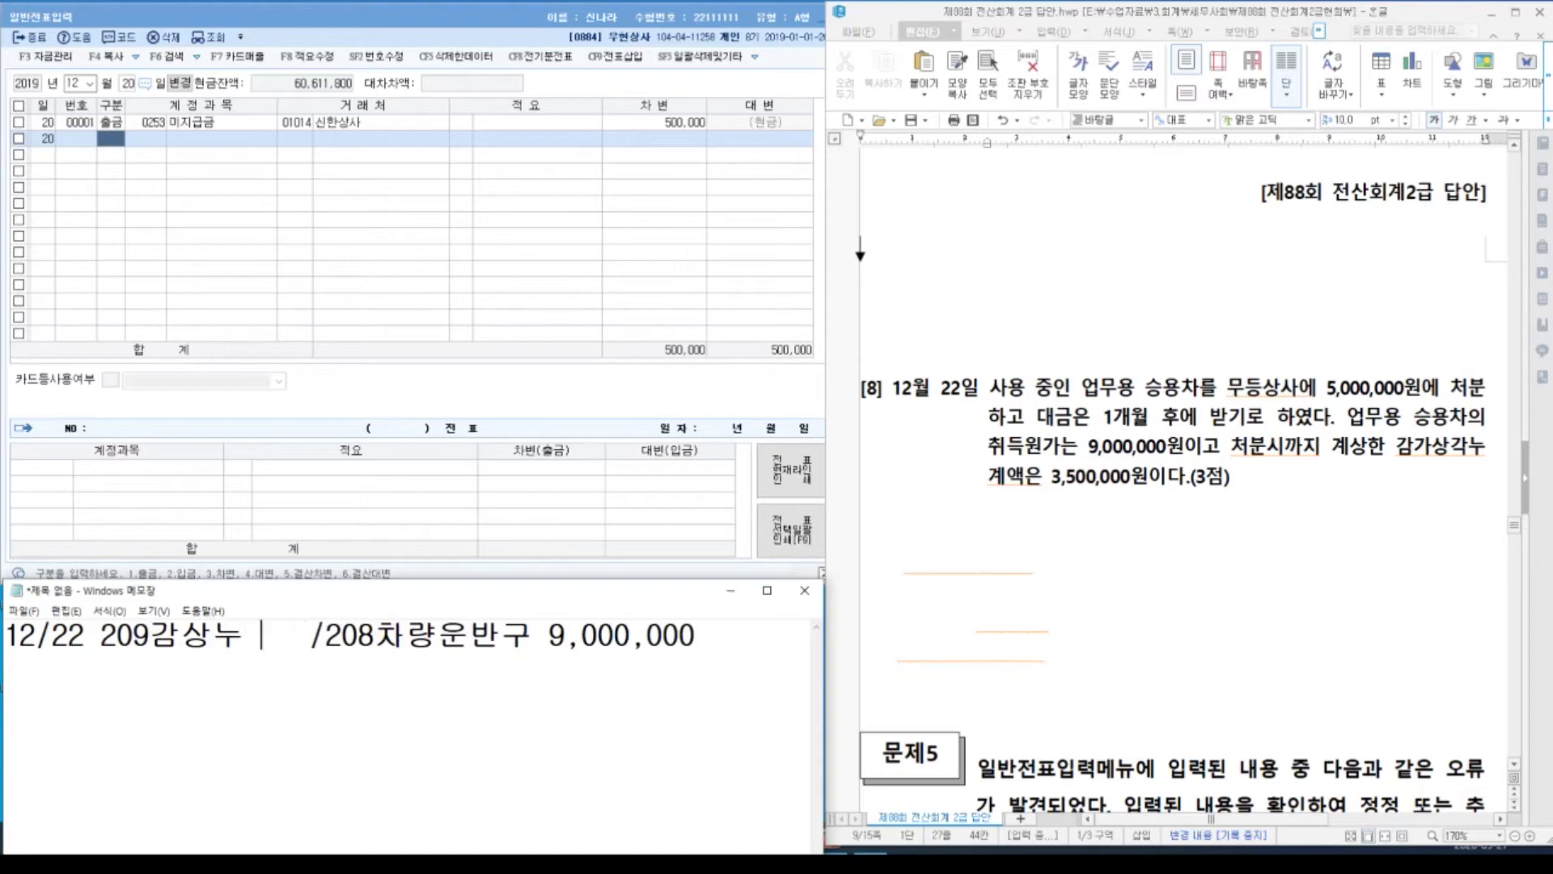
pyautogui.write(',000')
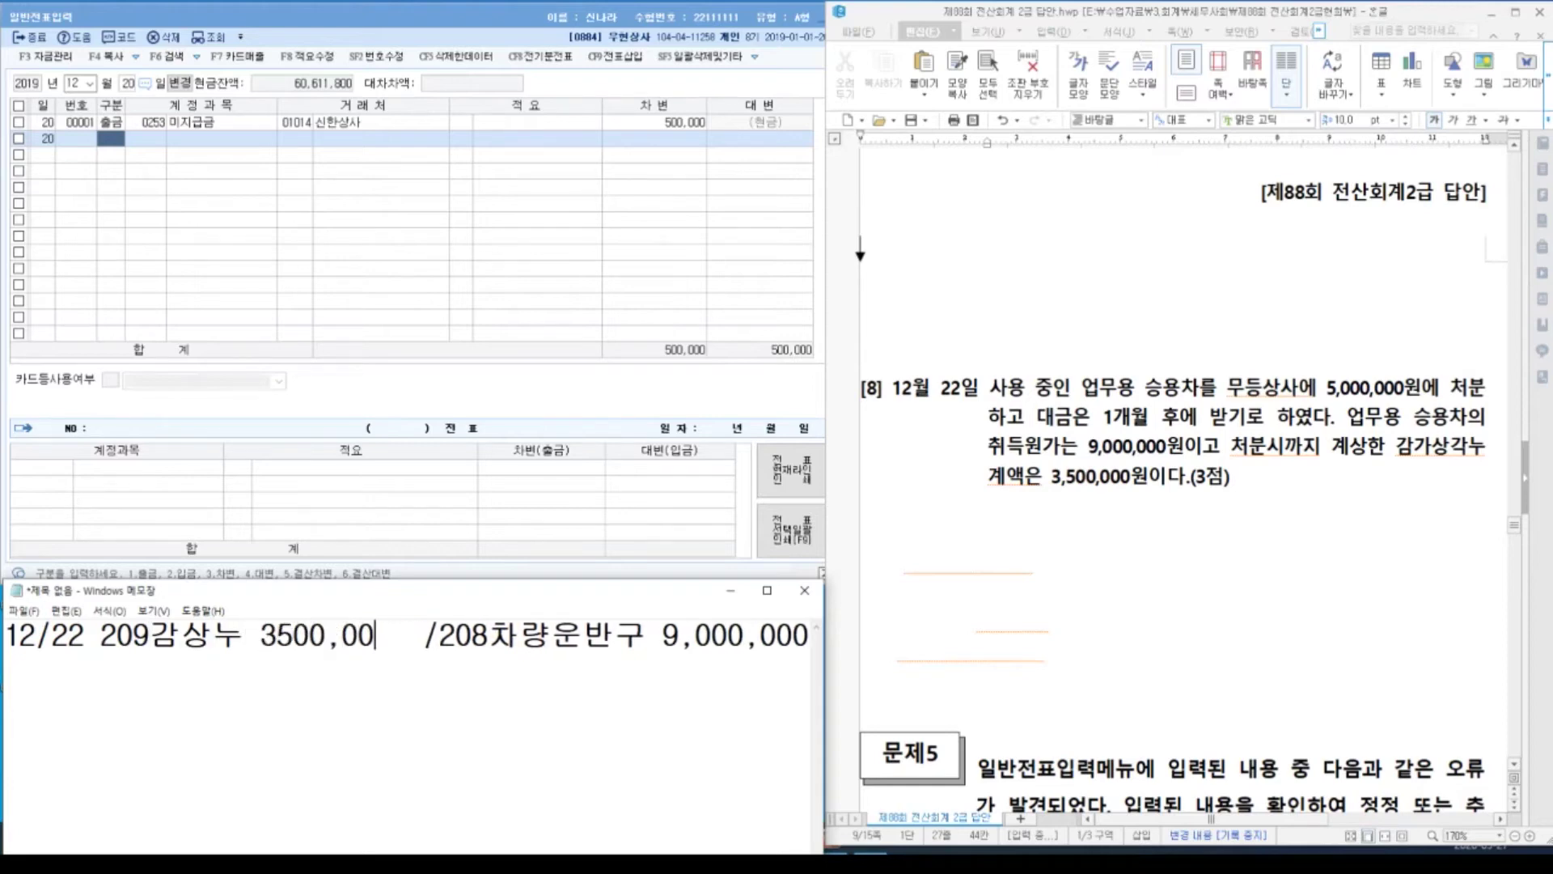
pyautogui.press('Delete')
pyautogui.press('Delete')
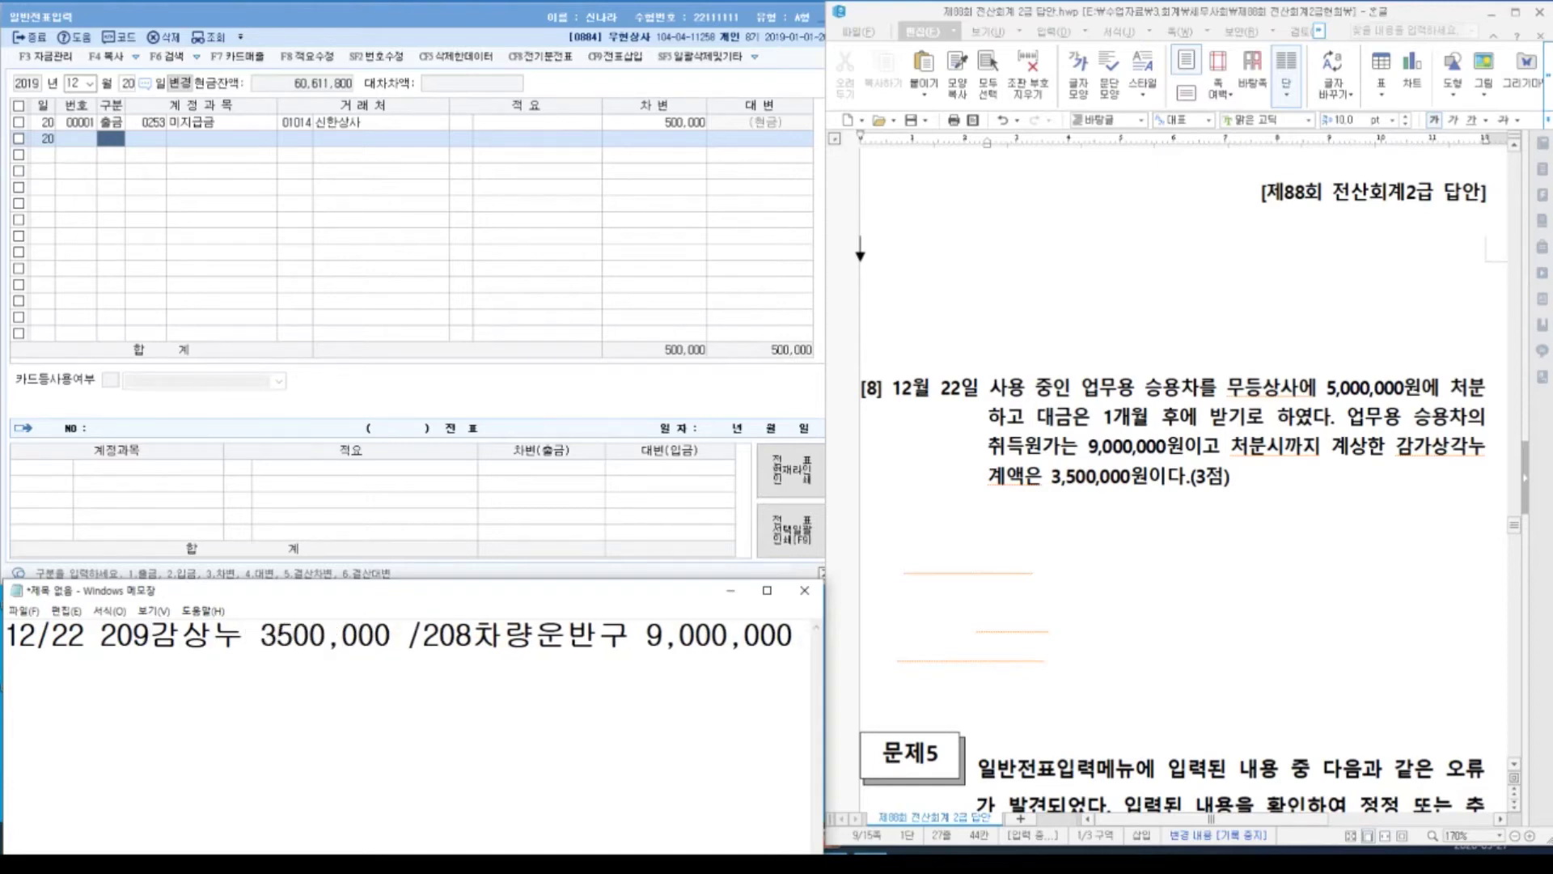
# Add an indented second debit line to the note reading 미수금 5,000,000.
pyautogui.press('End')
pyautogui.press('Return')
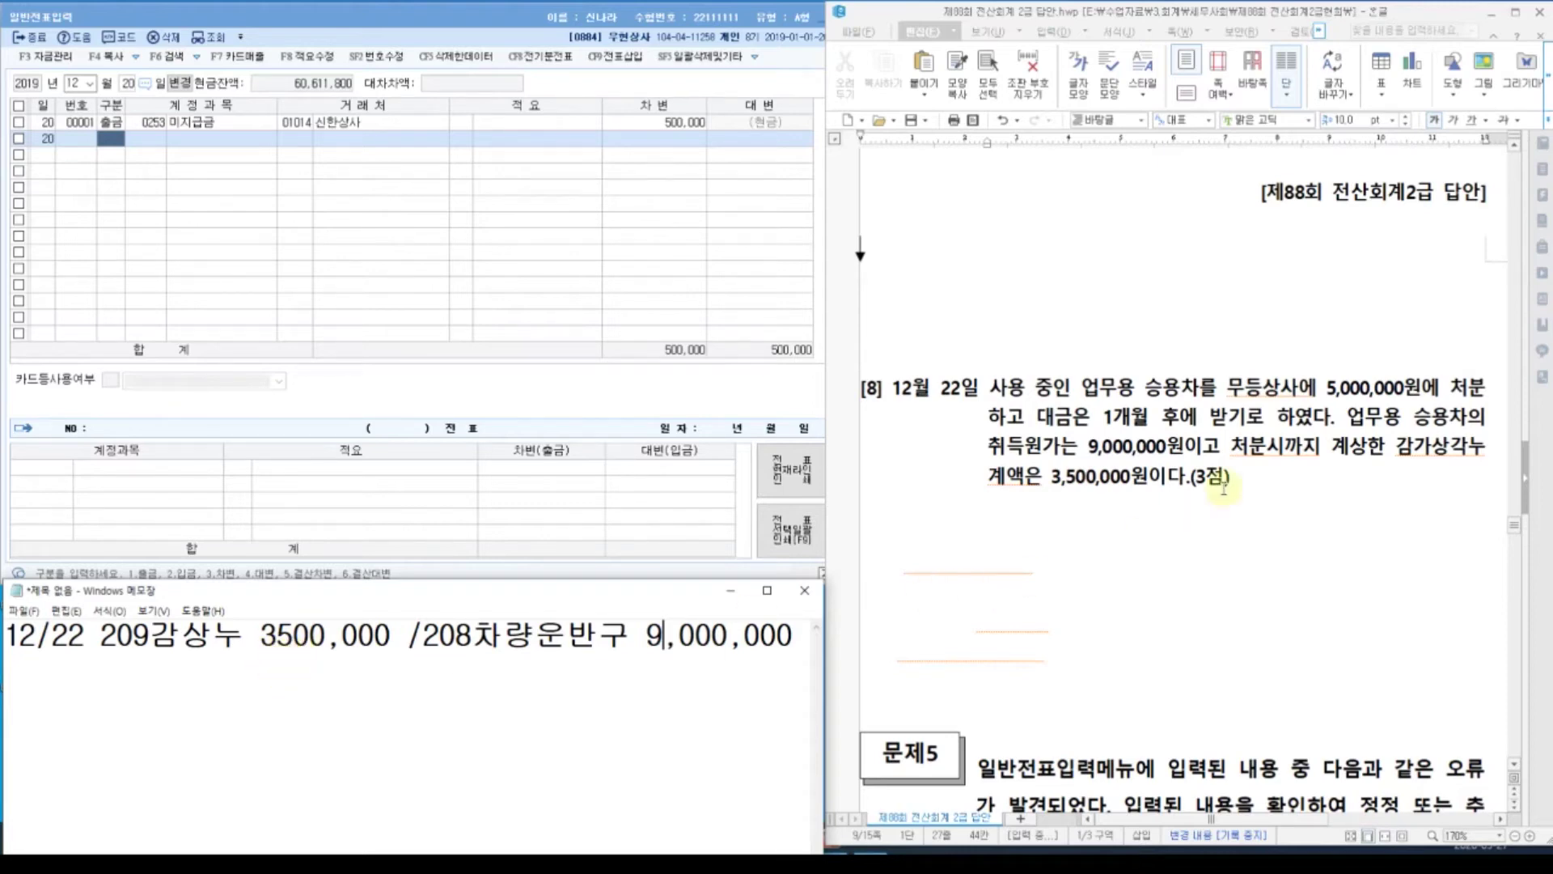
pyautogui.click(1335, 409)
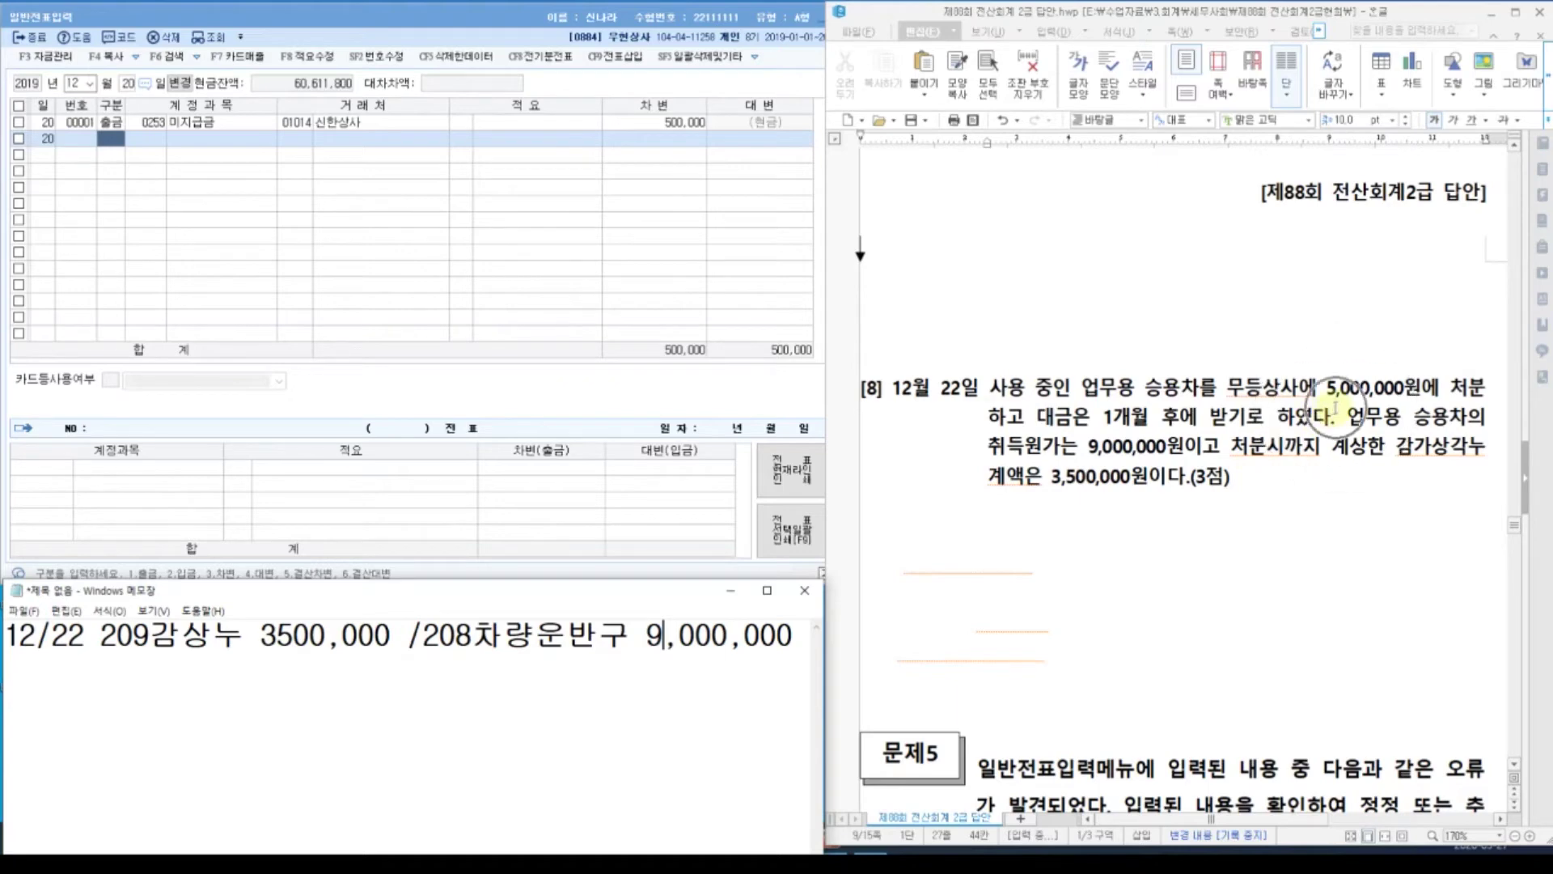
pyautogui.click(796, 635)
pyautogui.press('Return')
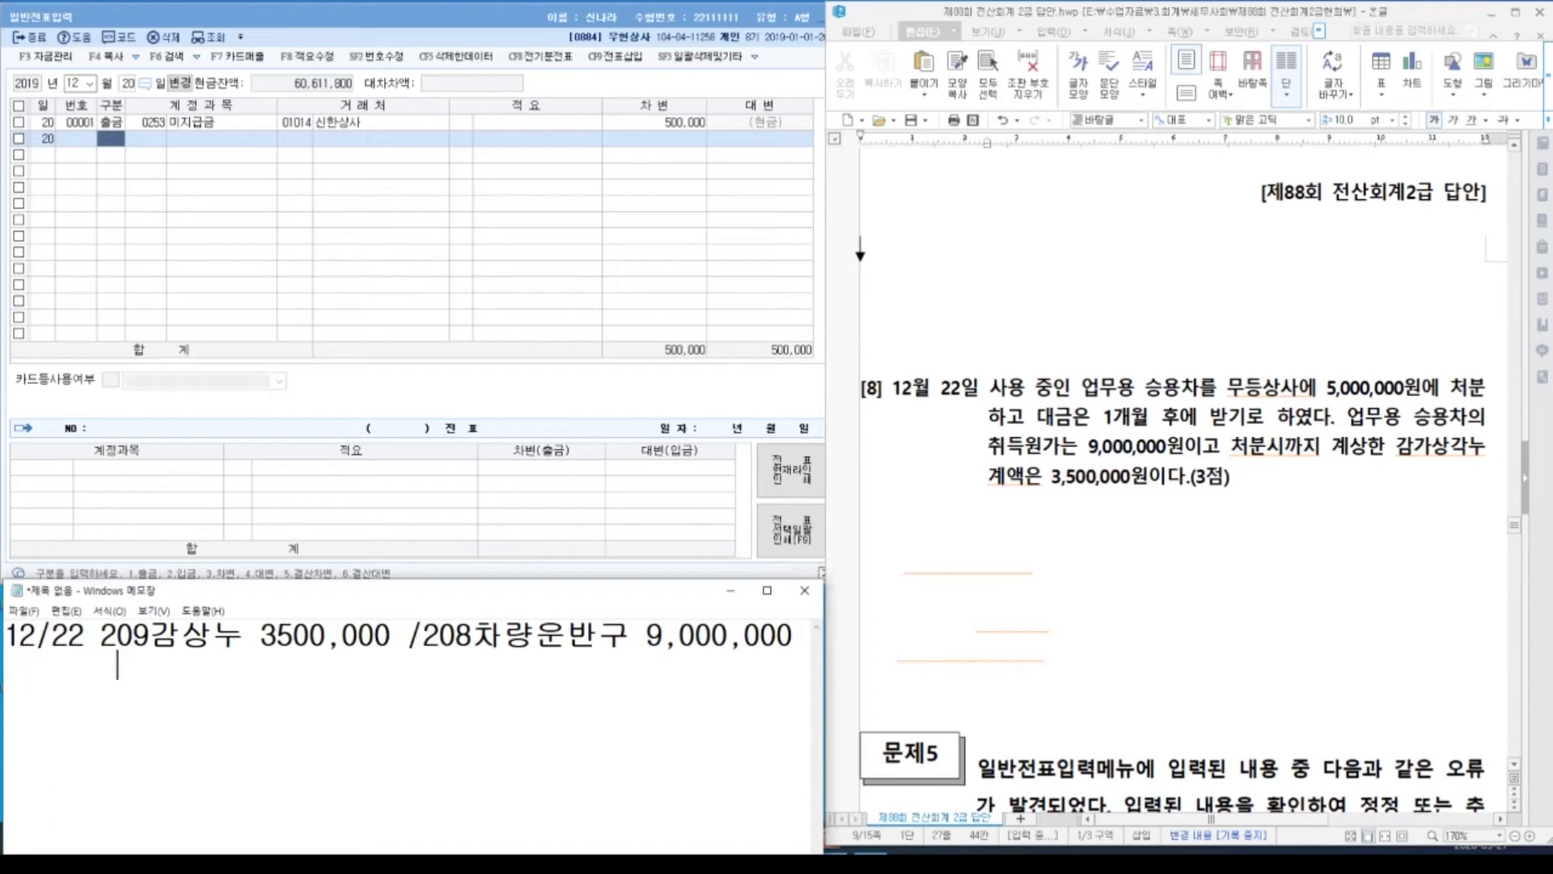
pyautogui.write('미수금   ')
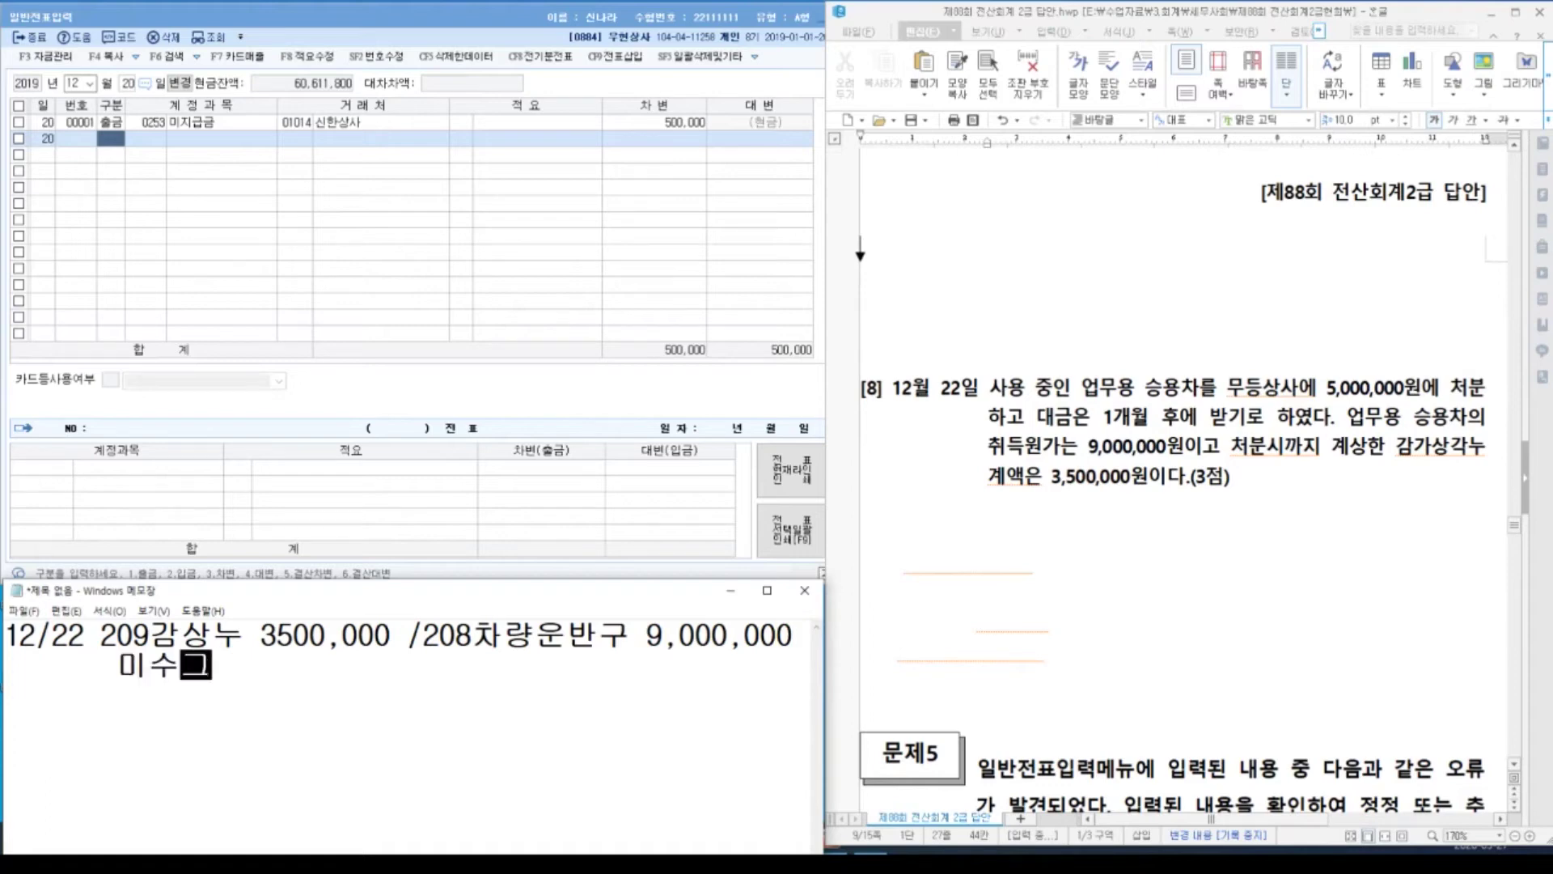
pyautogui.write('5,000,000')
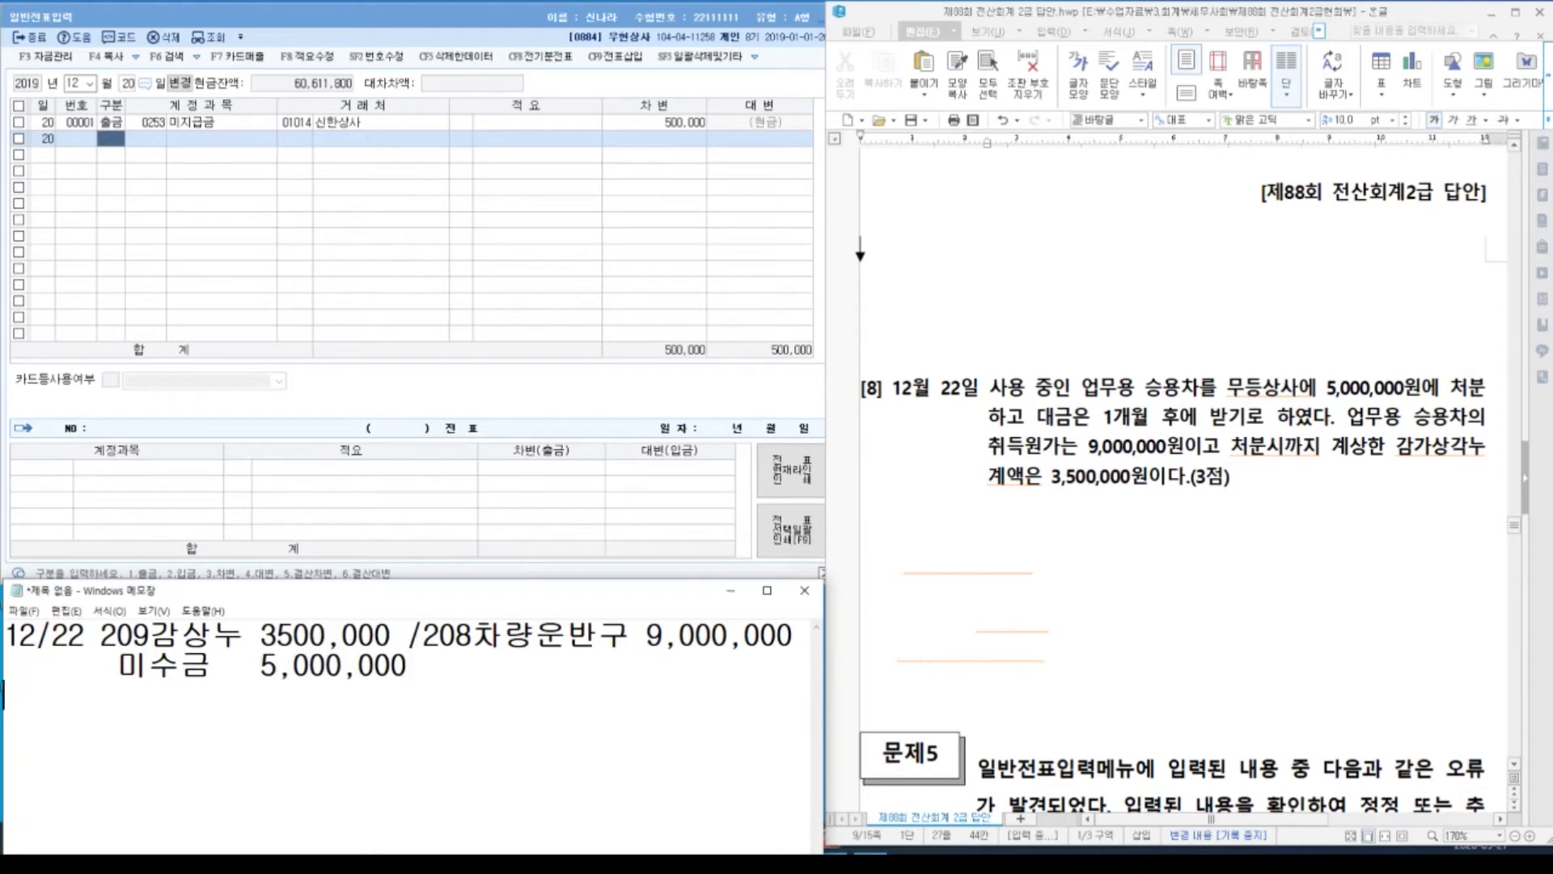
# Add a third debit line to the note reading 유형자산처분손실 500,000.
pyautogui.press('Return')
pyautogui.write('유')
pyautogui.write('형자산처분손')
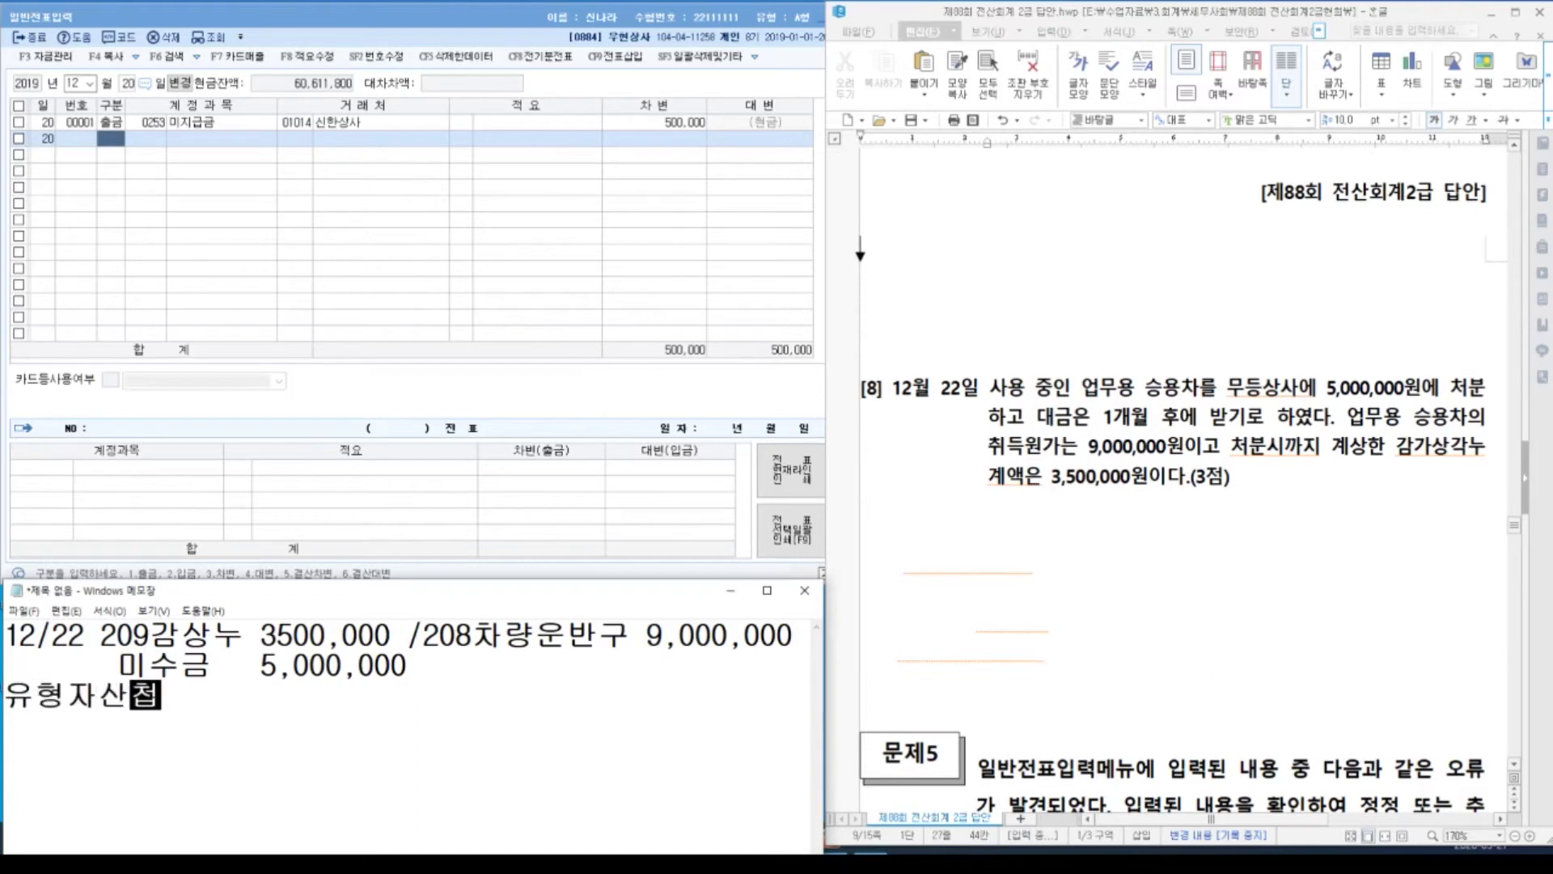
pyautogui.write('실')
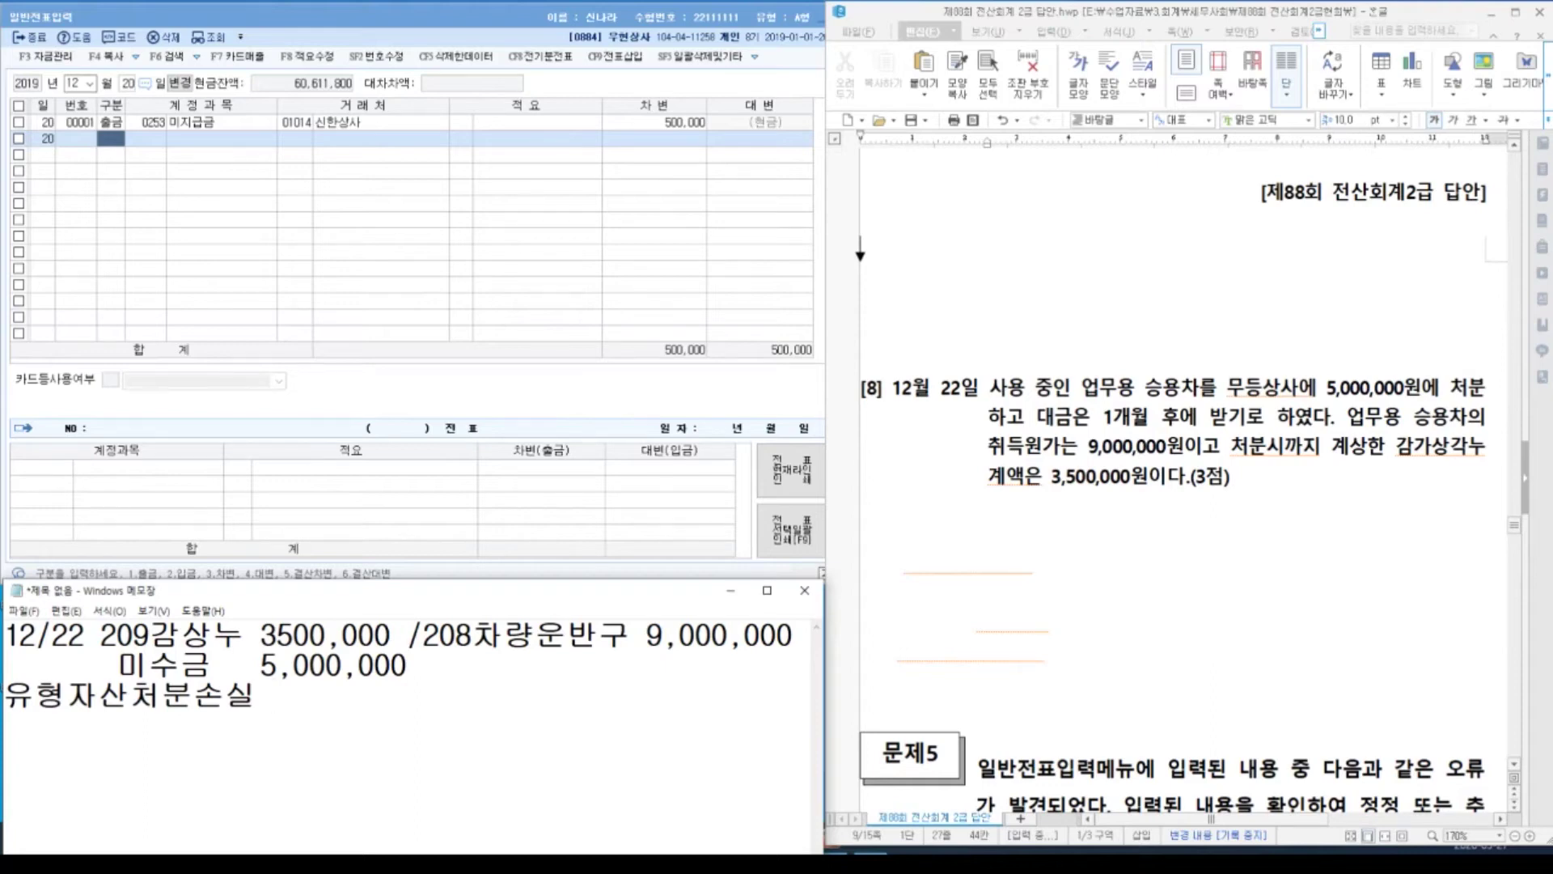
pyautogui.write('500,000')
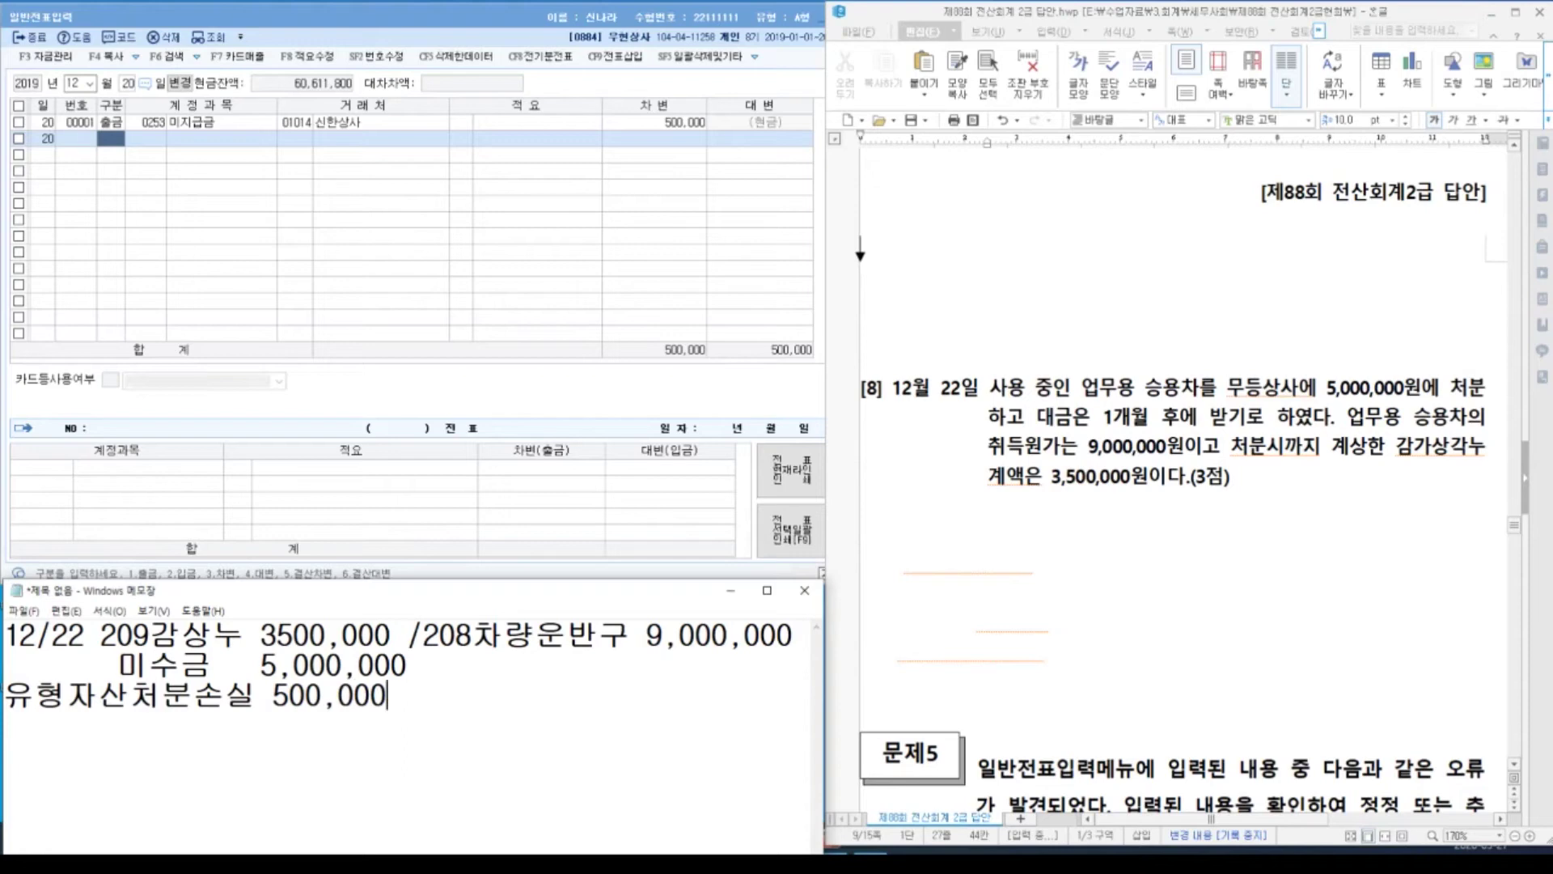
# Note the customer (무등상사) on its own line beneath the 미수금 entry.
pyautogui.press('Up')
pyautogui.press('End')
pyautogui.write('(무등상사)')
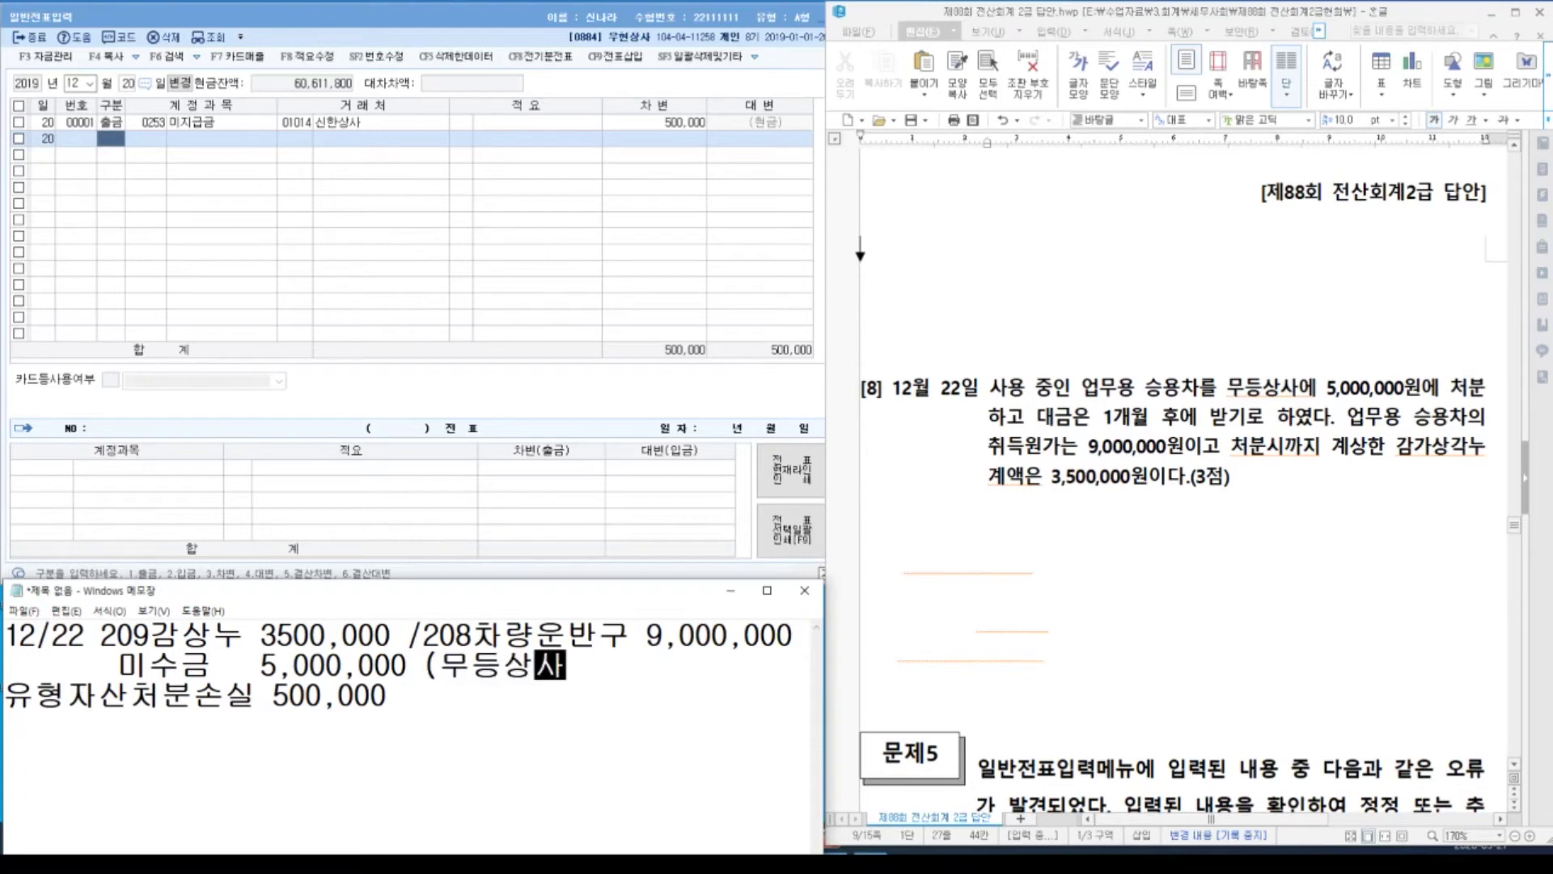
pyautogui.press('Left')
pyautogui.press('Left')
pyautogui.press('Left')
pyautogui.press('Left')
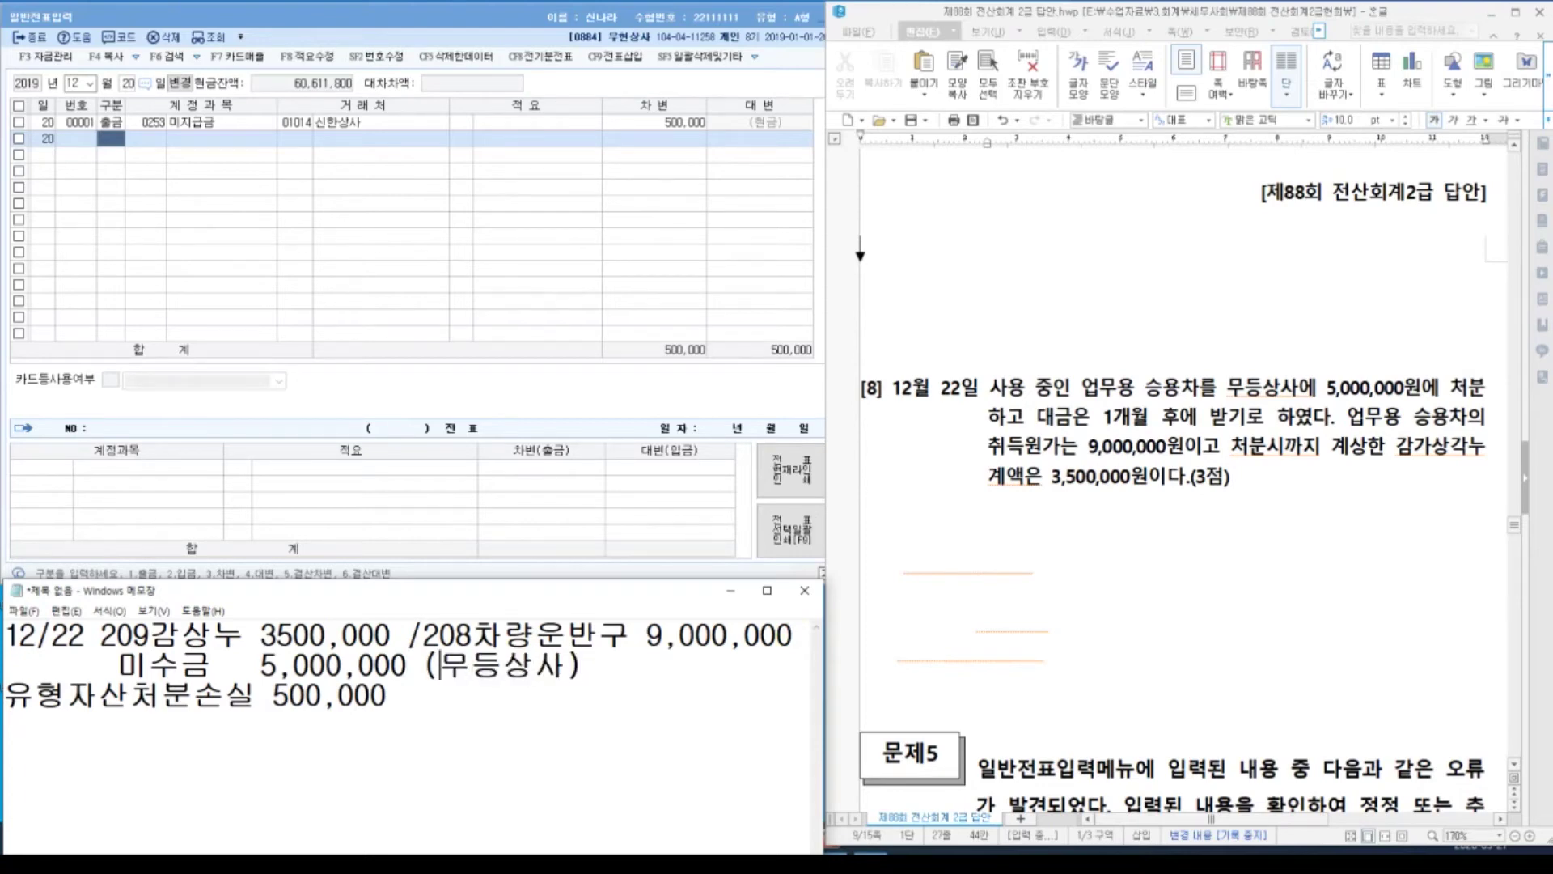
pyautogui.press('Return')
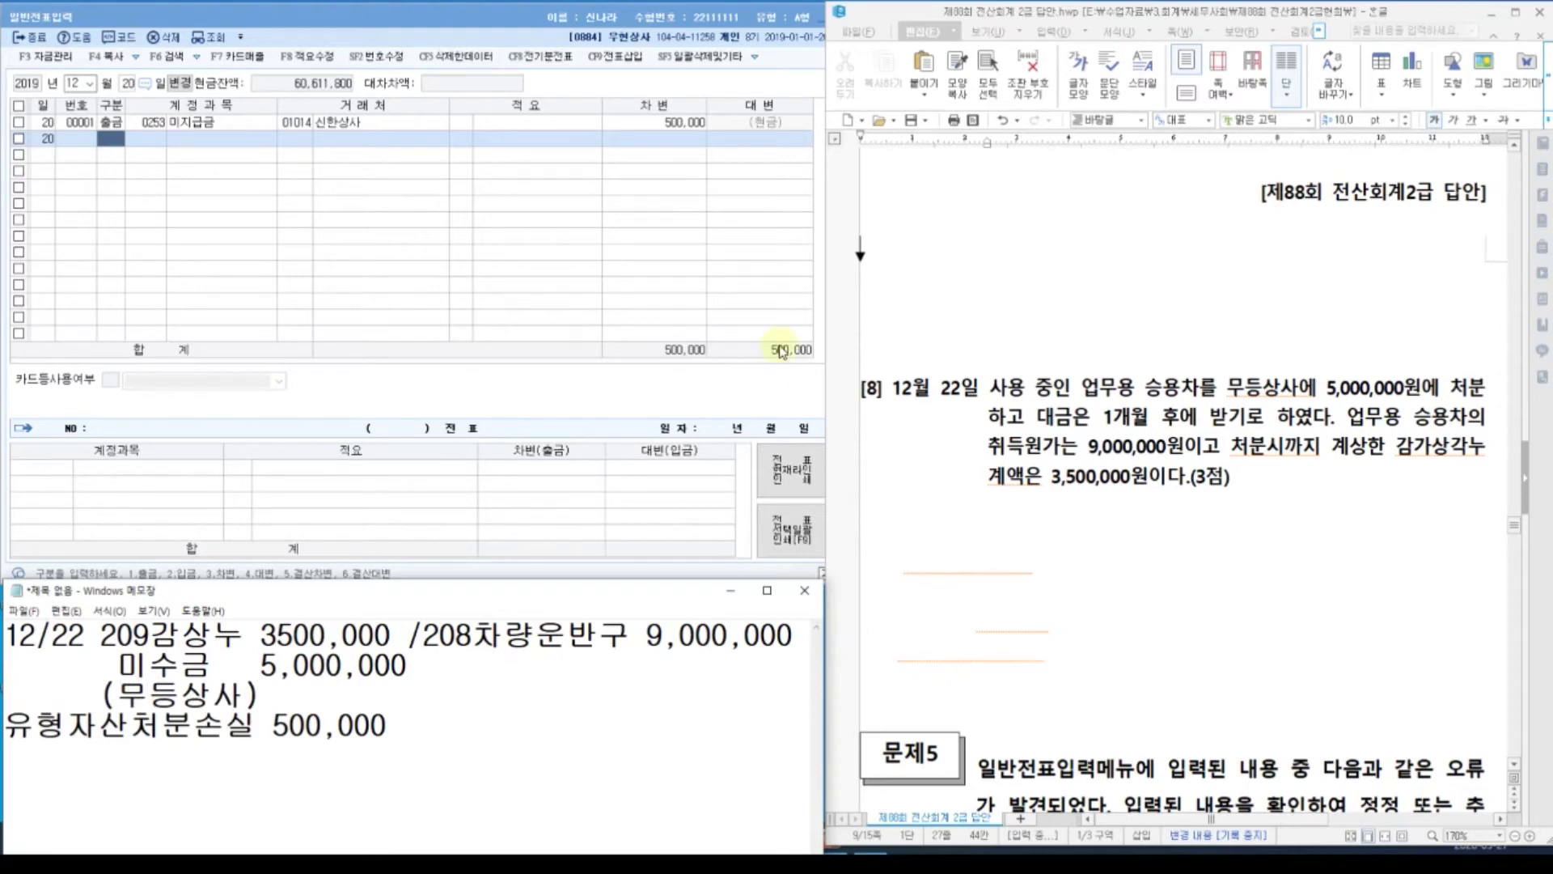
# Switch to the general voucher entry window and load day 22 of December 2019.
pyautogui.click(128, 84)
pyautogui.write('22')
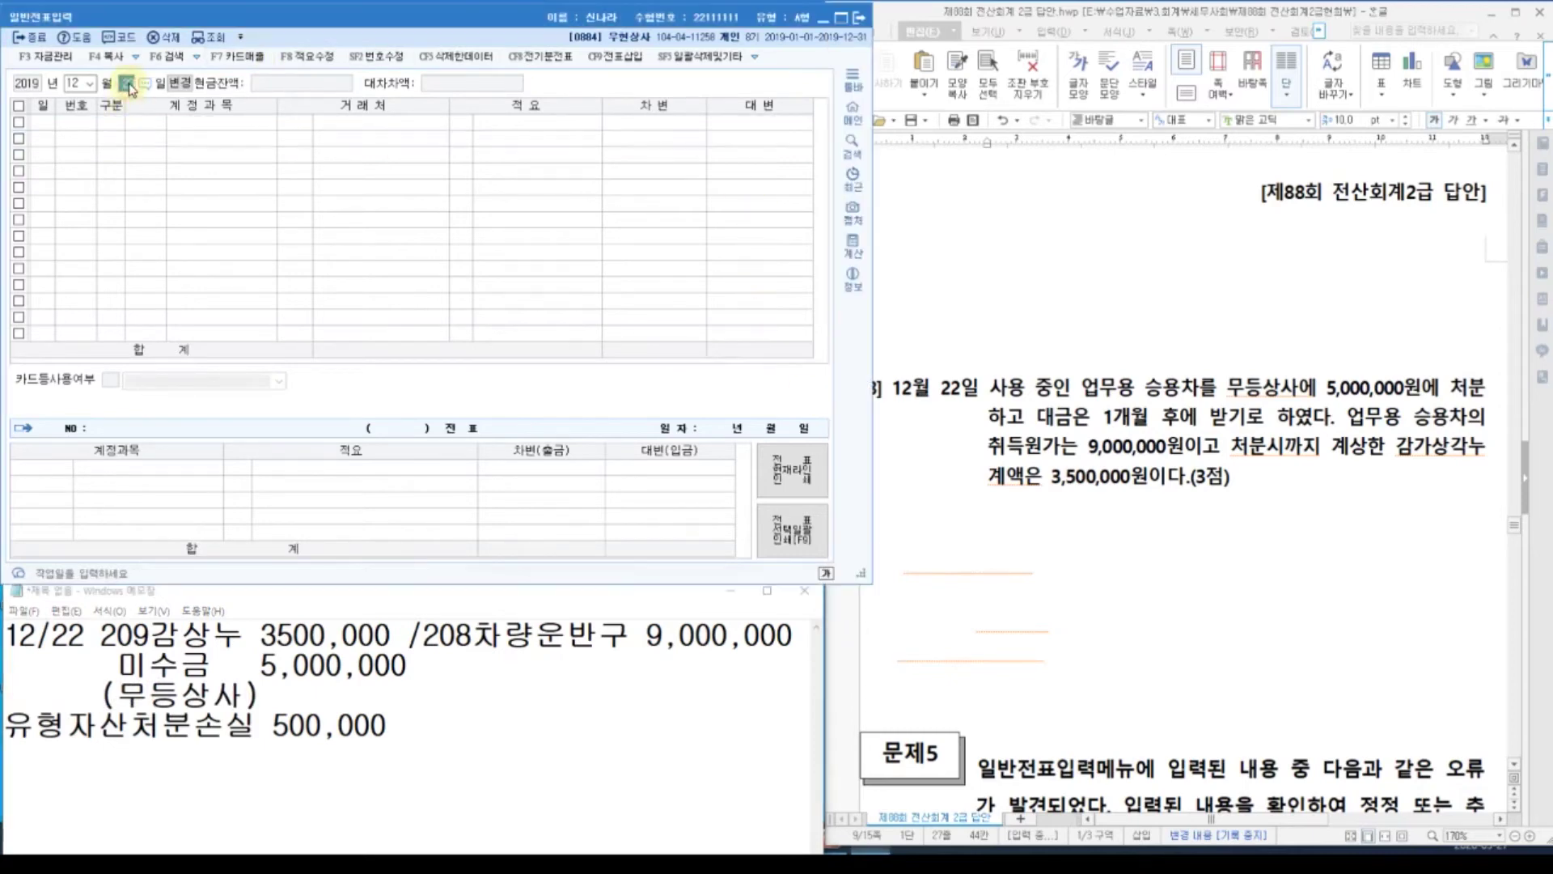
pyautogui.press('Return')
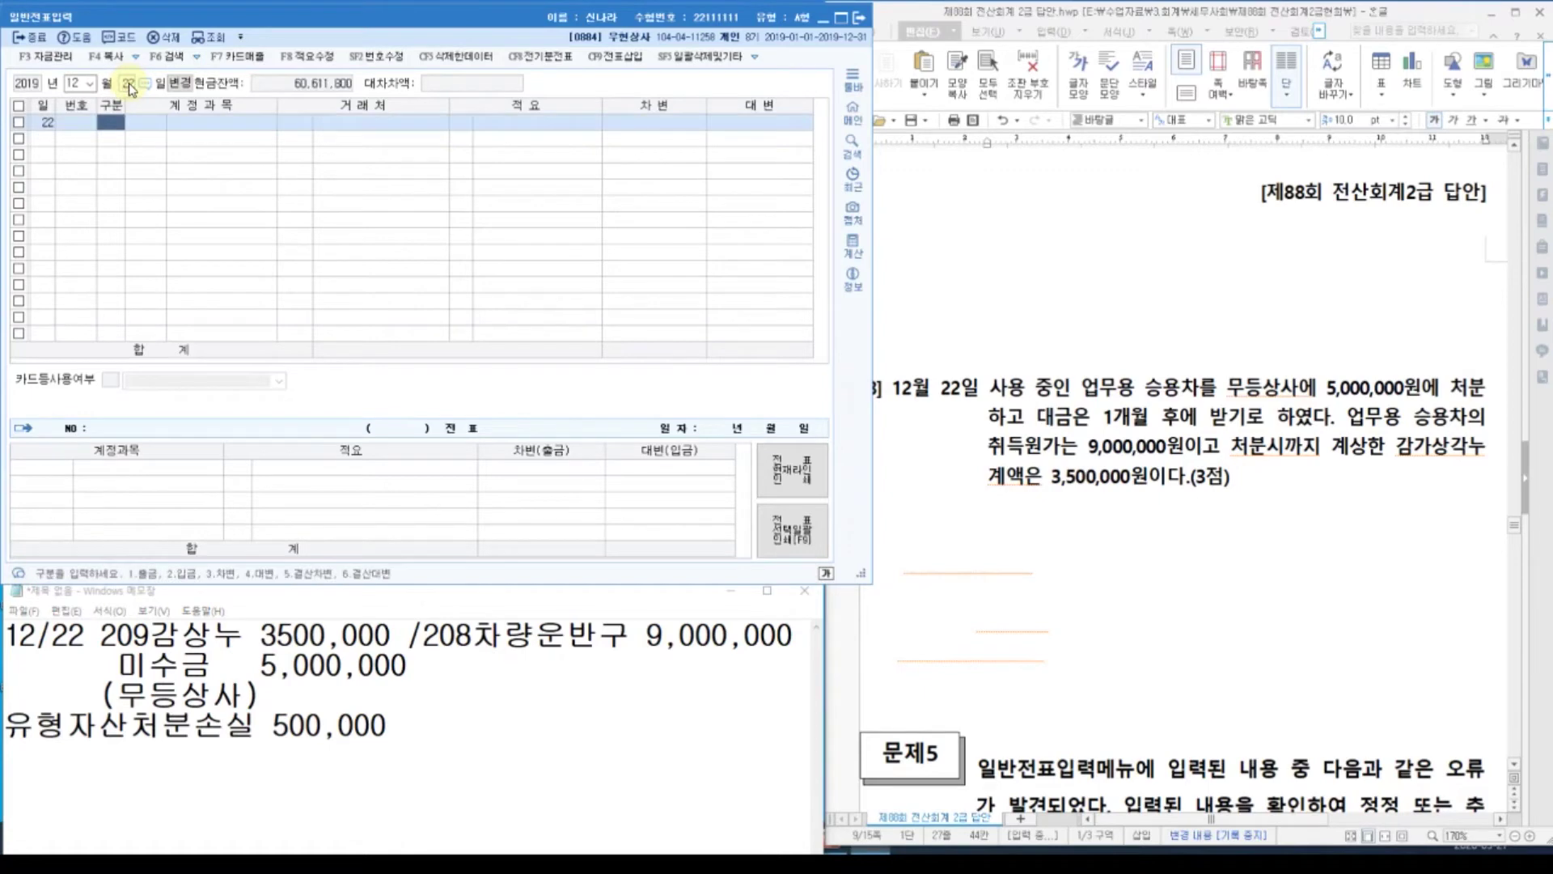
# Enter a credit (대변) line for account 208 차량운반구 with an amount of 9,000,000 and no customer.
pyautogui.write('4')
pyautogui.press('Return')
pyautogui.write('209')
pyautogui.press('Return')
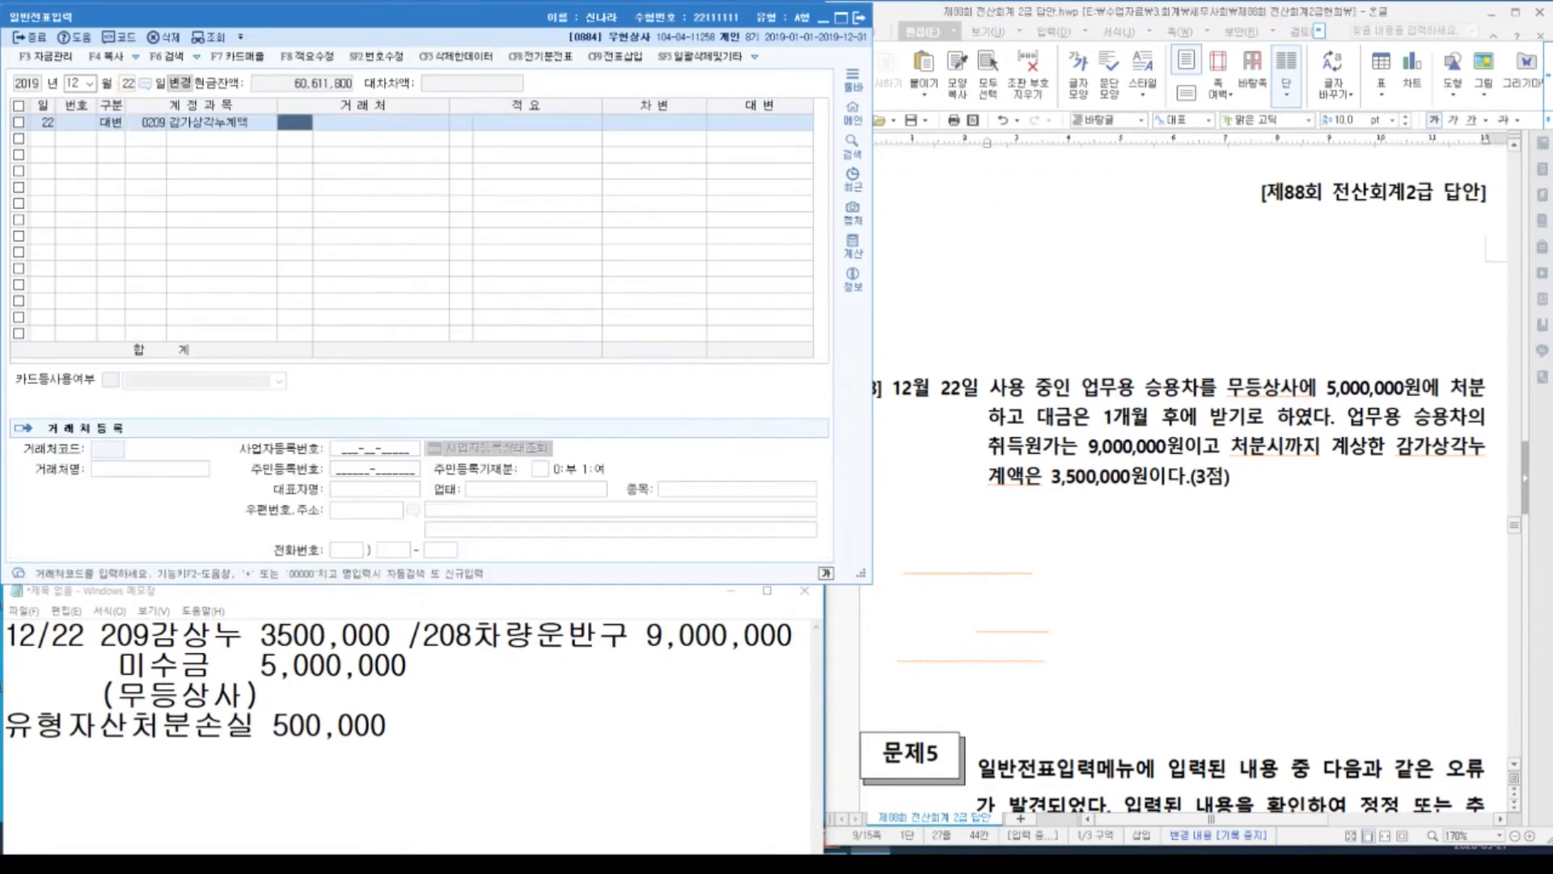
pyautogui.click(153, 122)
pyautogui.write('208')
pyautogui.press('Return')
pyautogui.press('Return')
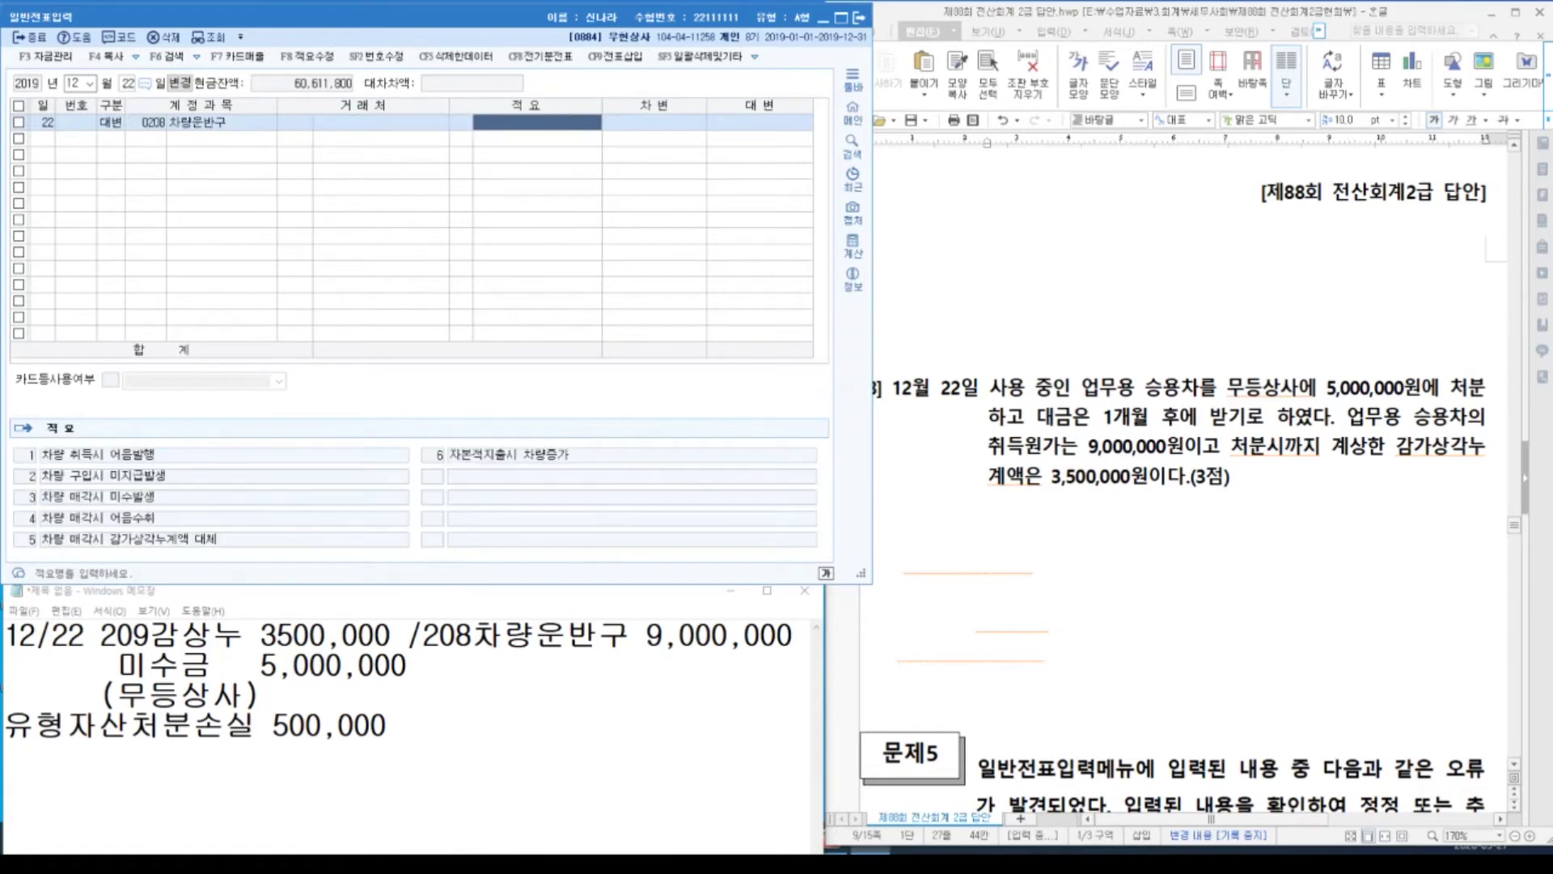
pyautogui.press('Return')
pyautogui.write('9000000')
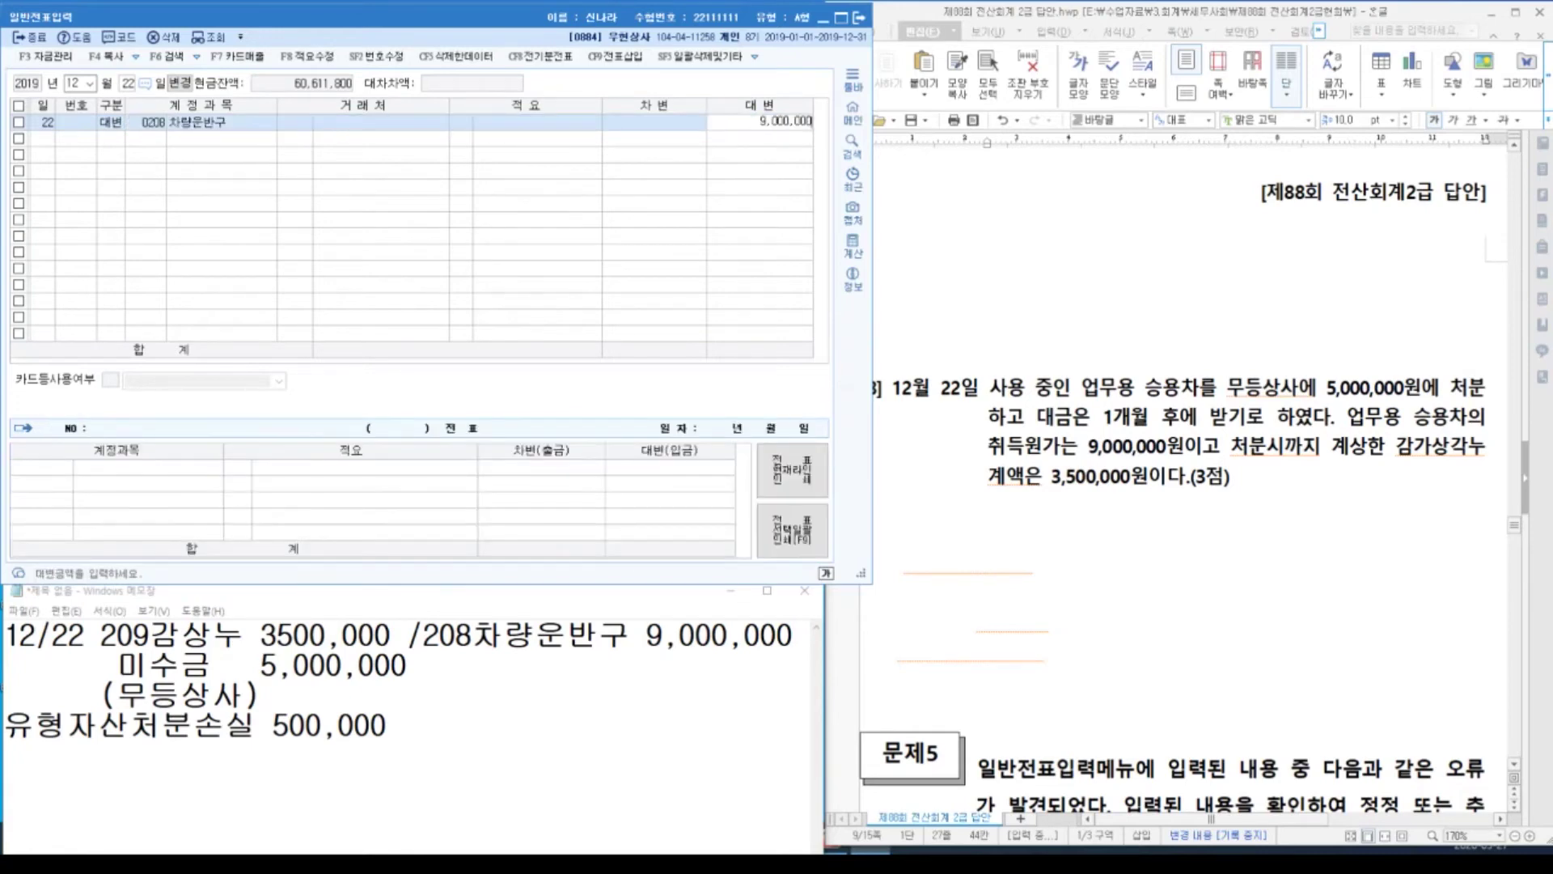
pyautogui.press('Return')
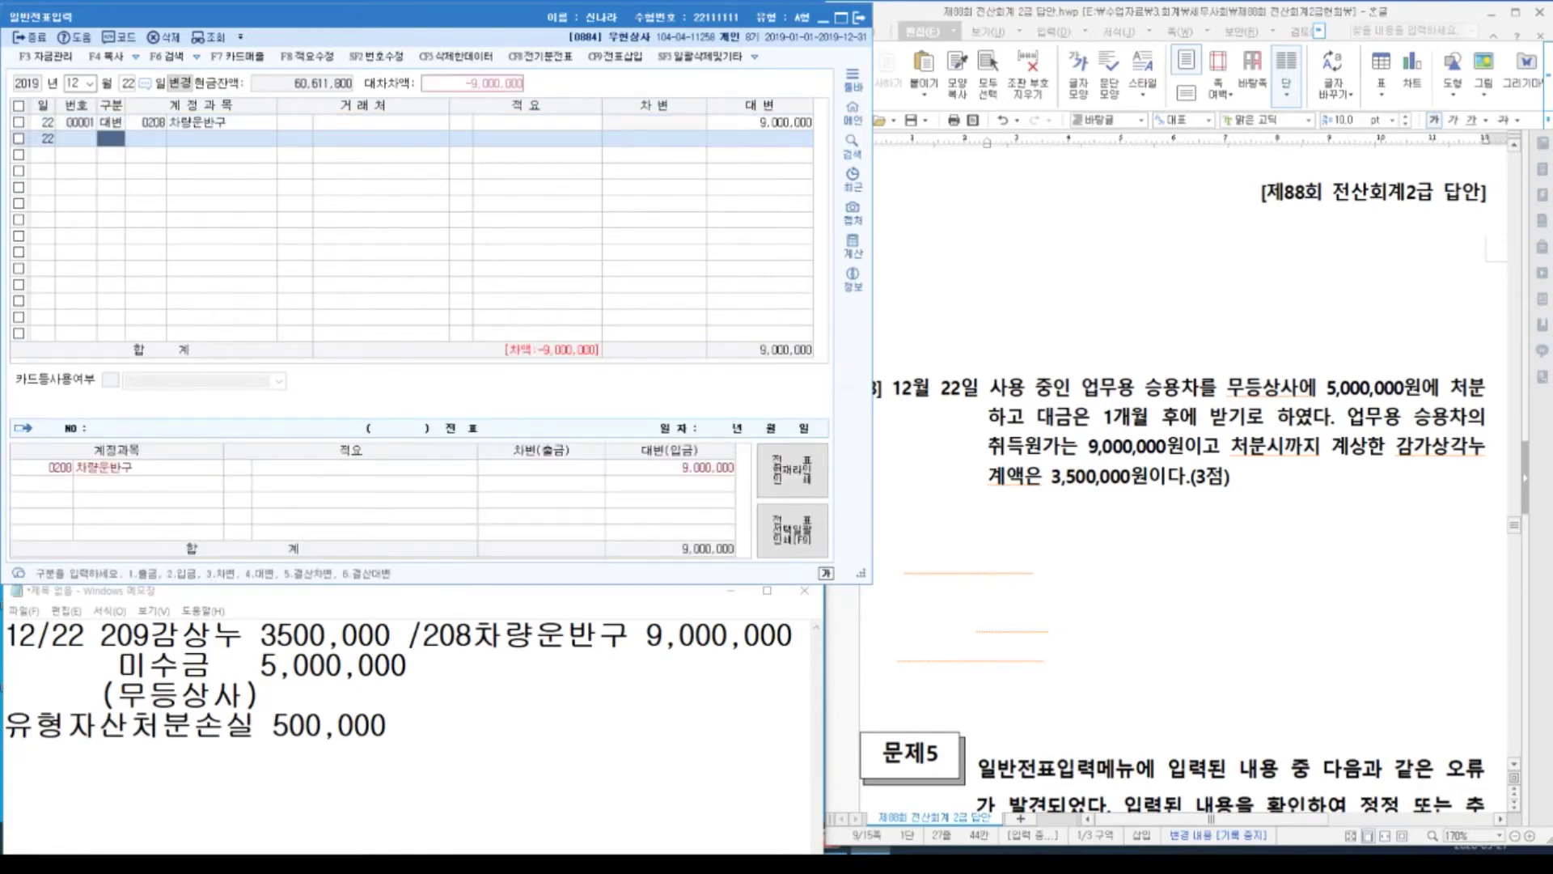
# Enter a debit (차변) line for account 209 감가상각누계액 with an amount of 3,500,000.
pyautogui.write('3209')
pyautogui.press('Return')
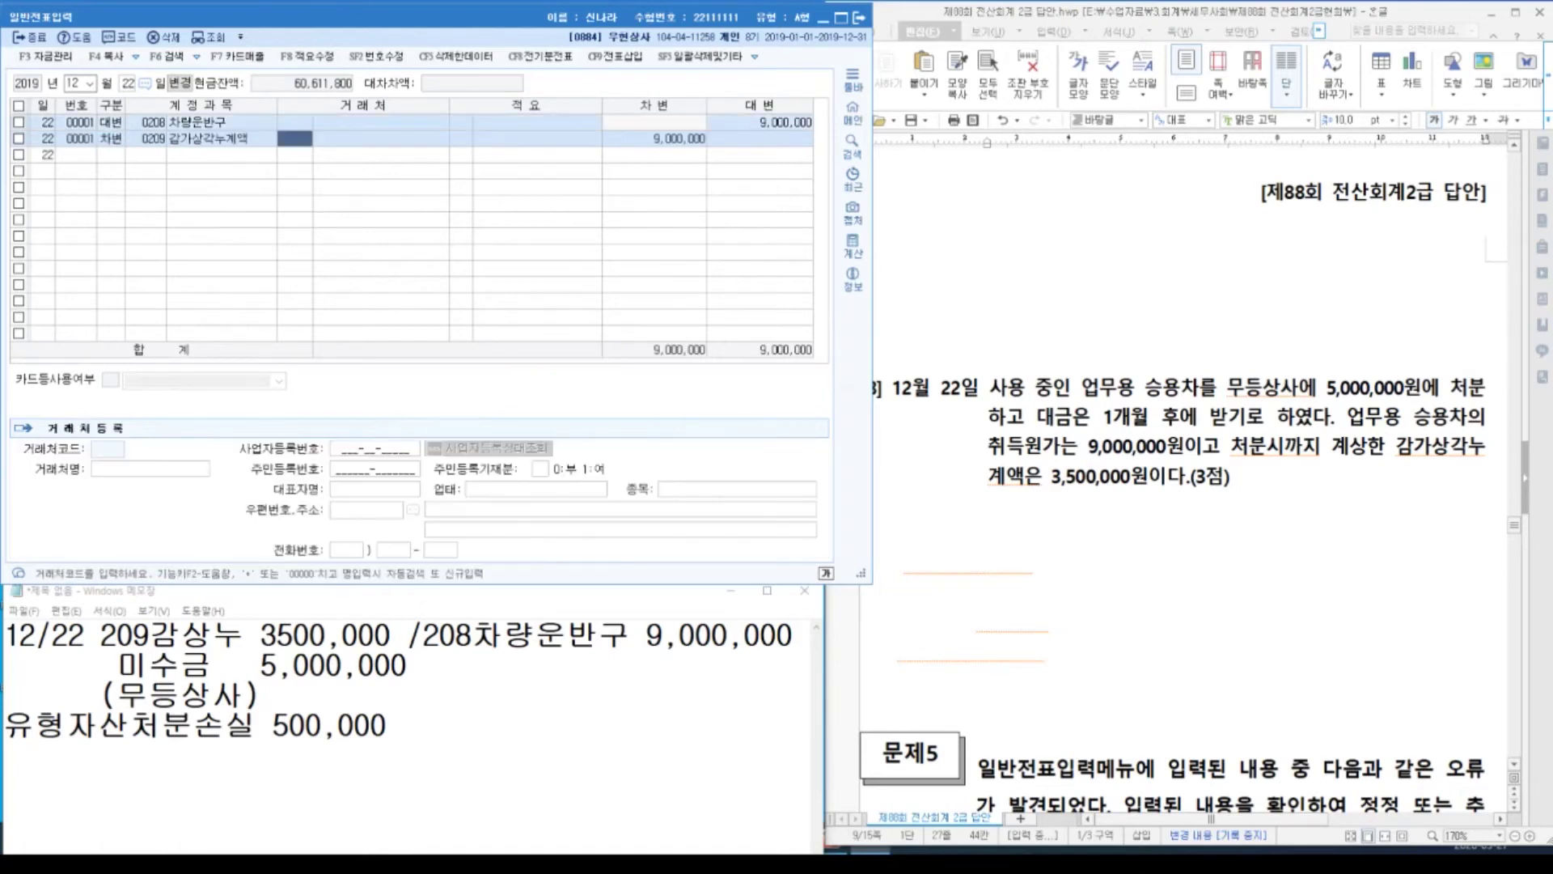
pyautogui.press('Return')
pyautogui.press('Return')
pyautogui.write('3,500,000')
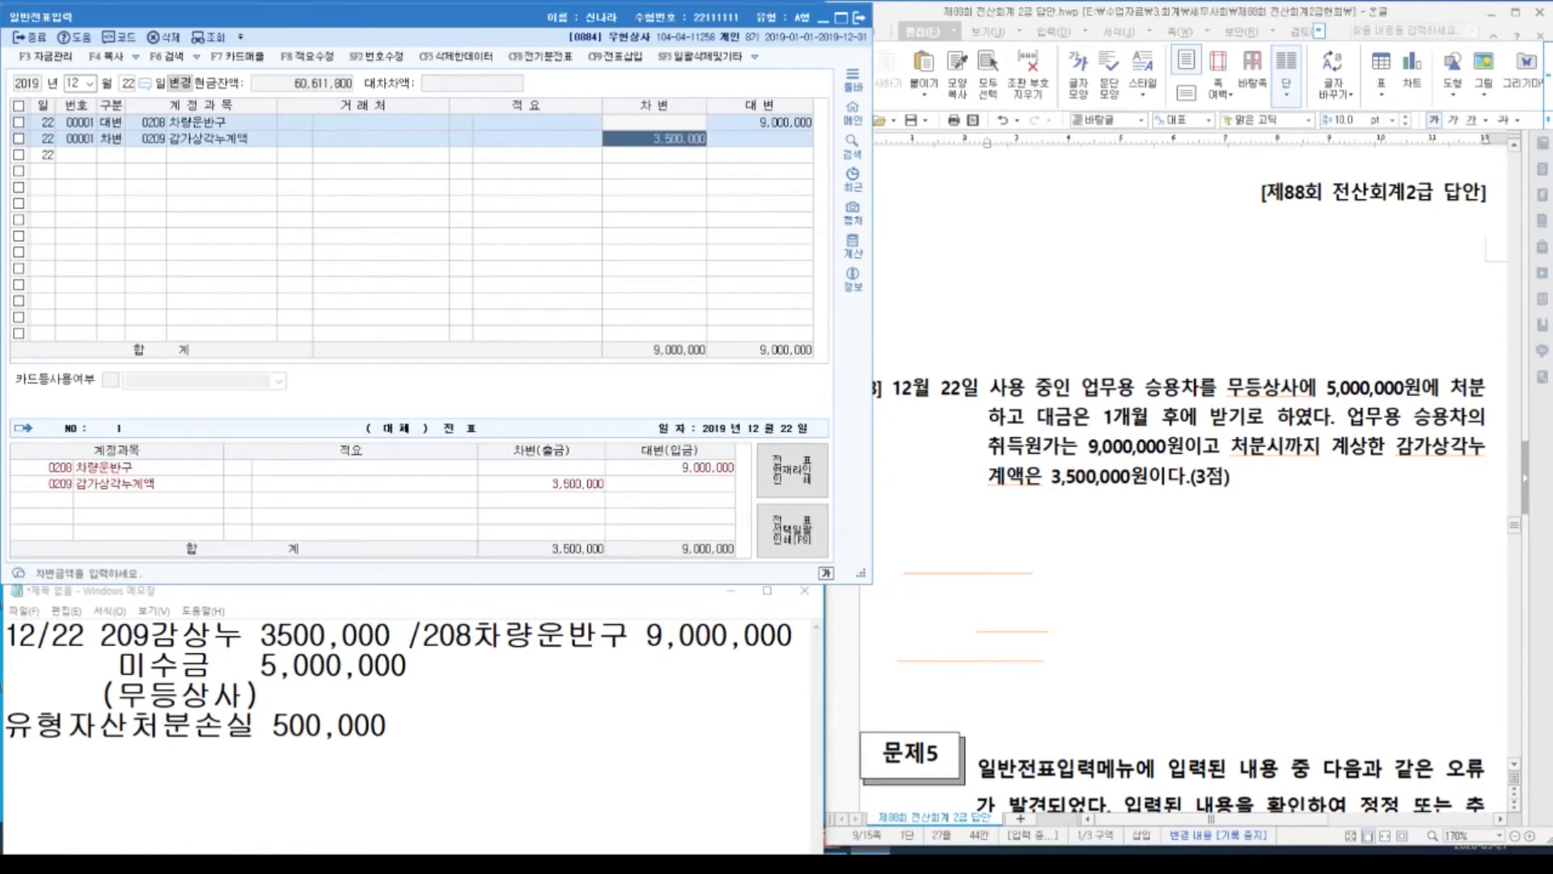
pyautogui.press('Return')
# Enter a debit line for account 120 미수금 with customer 무등상사 and an amount of 5,000,000.
pyautogui.write('120')
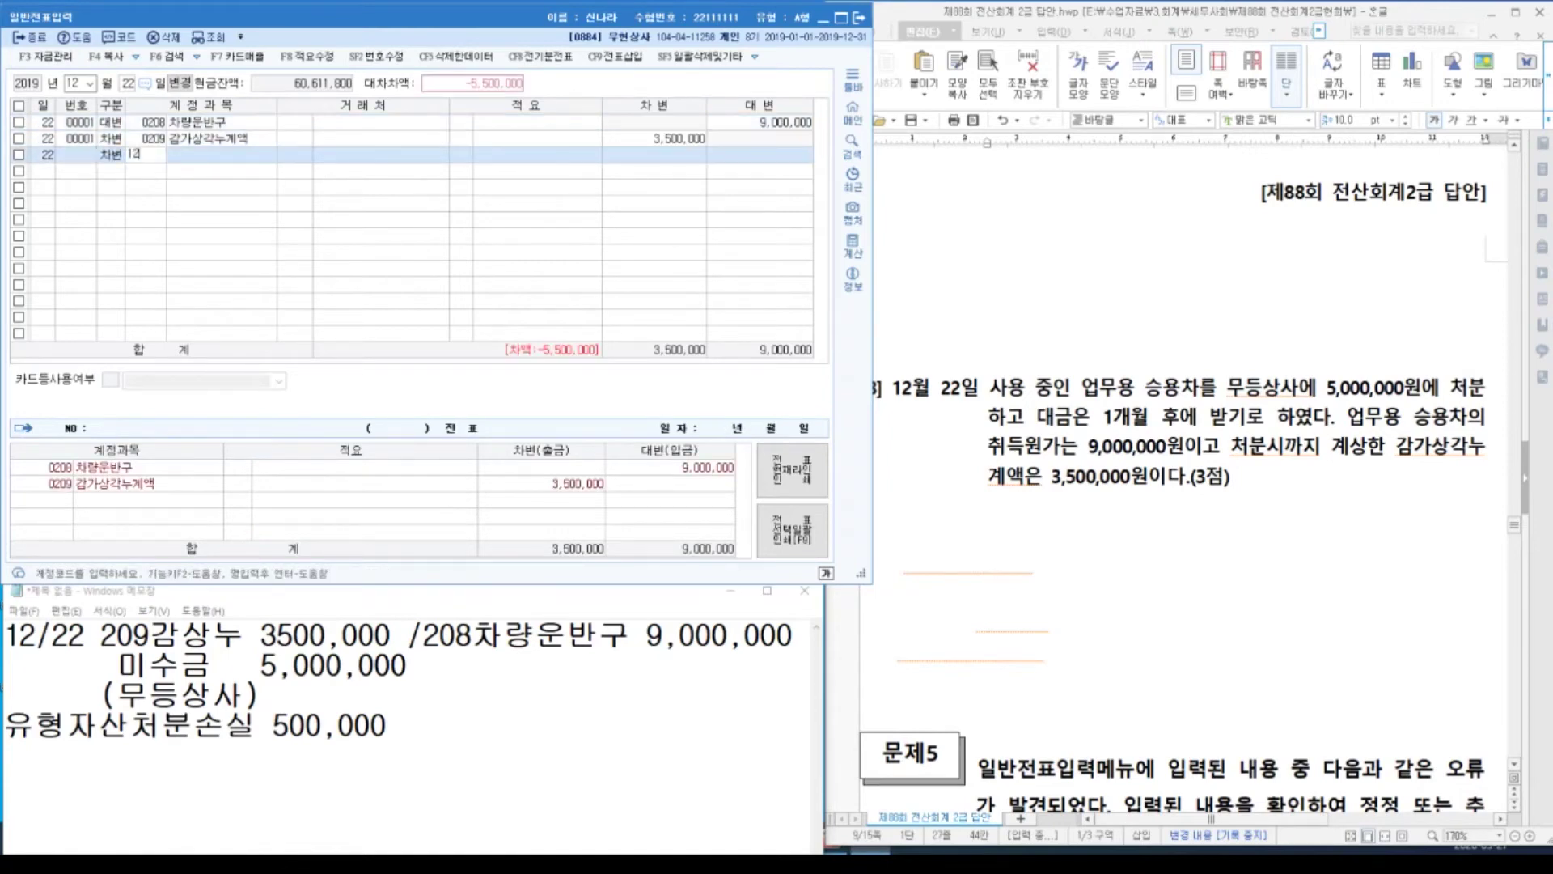
pyautogui.press('Return')
pyautogui.write('무등')
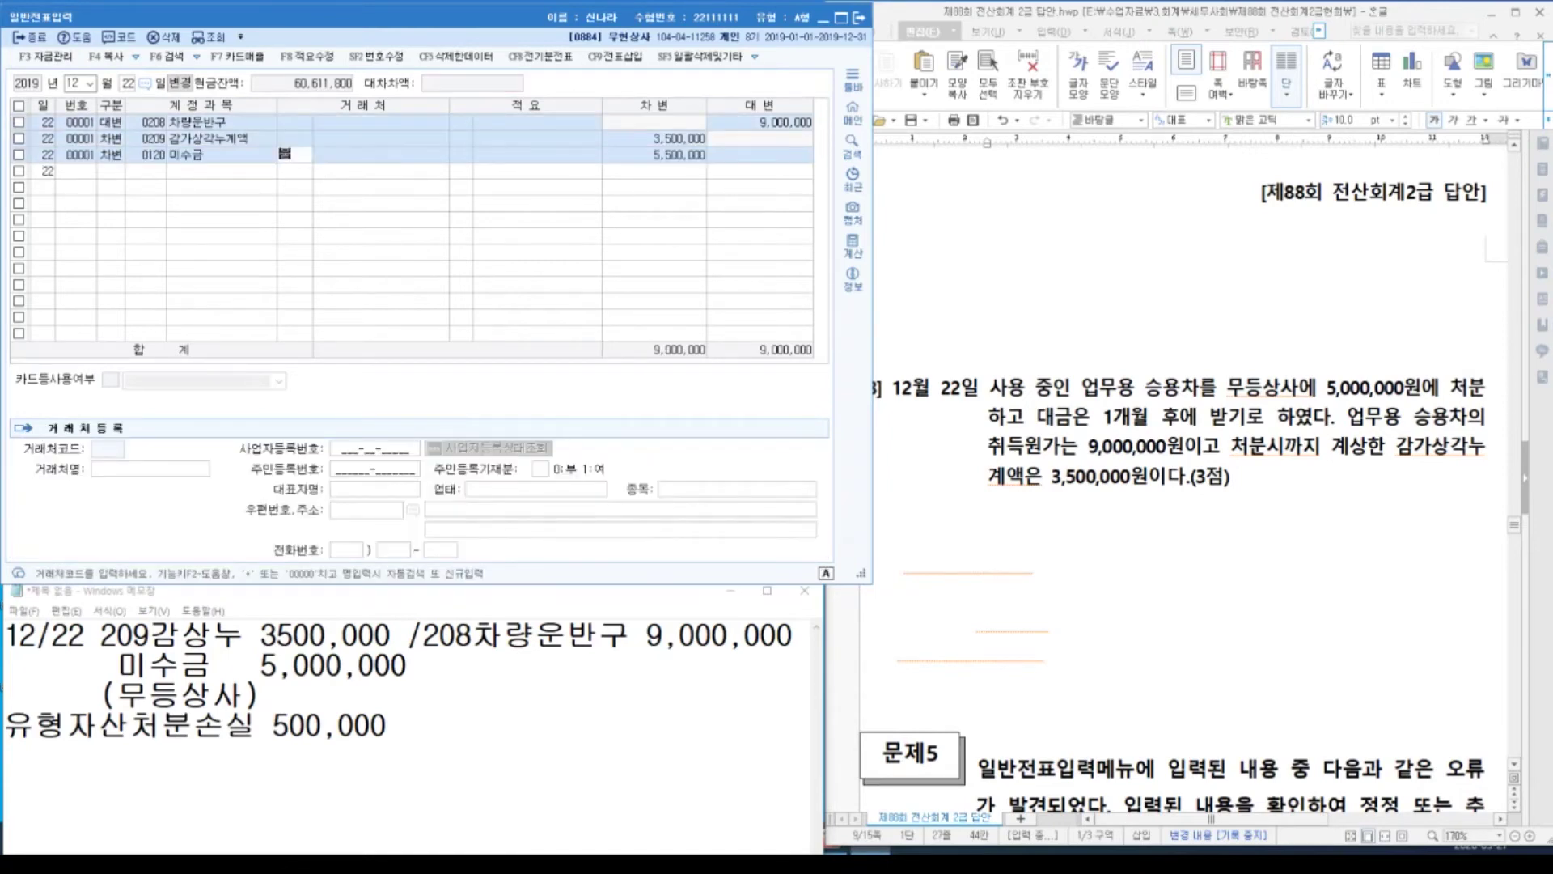
pyautogui.press('Return')
pyautogui.press('Return')
pyautogui.press('Return')
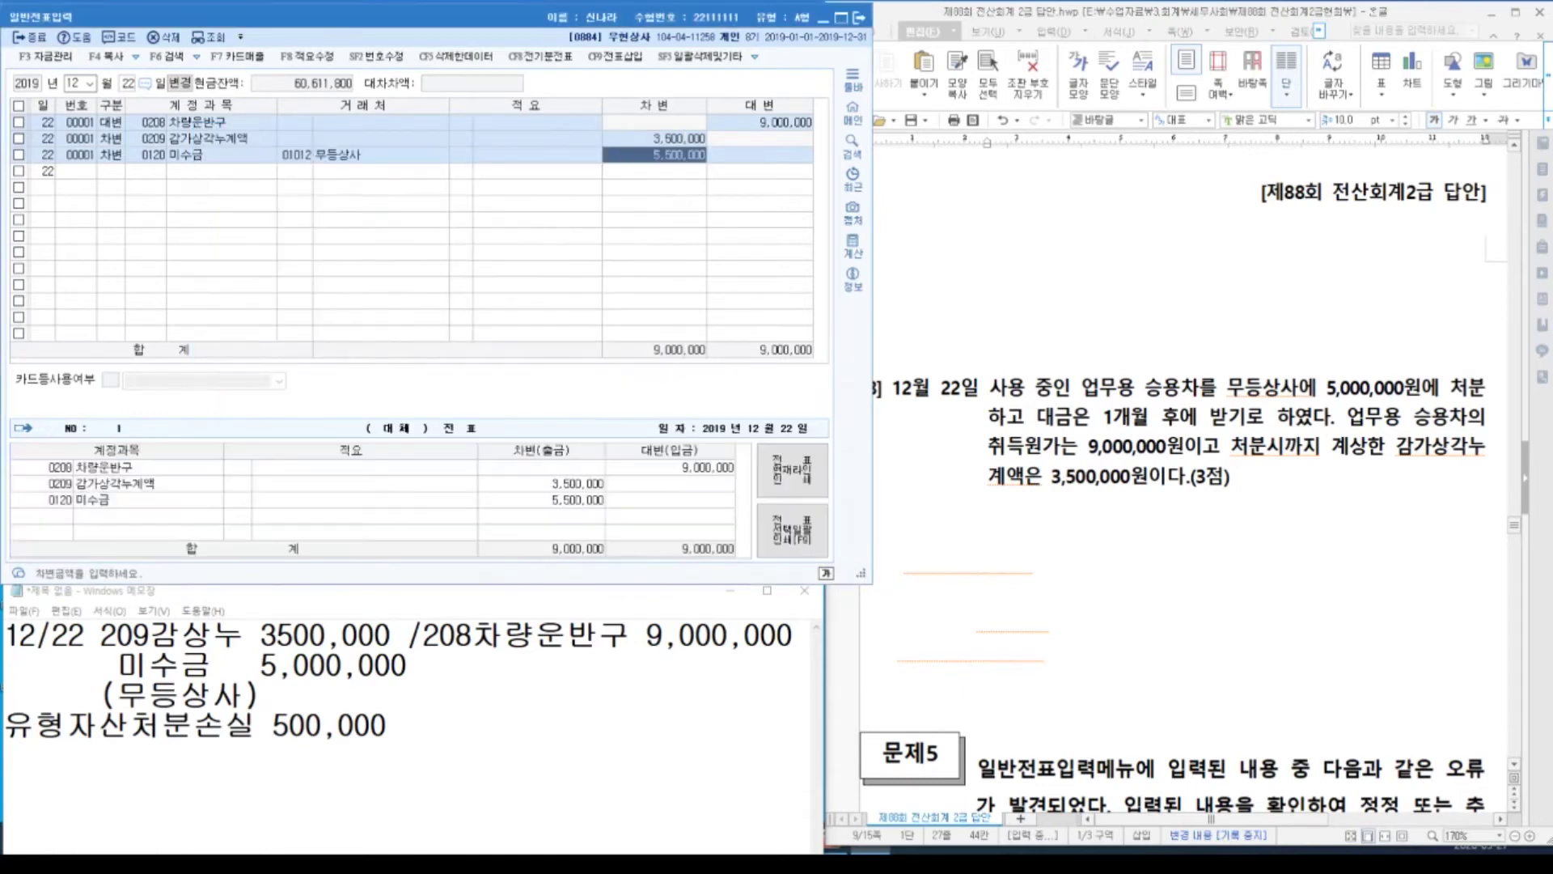
pyautogui.write('5000000')
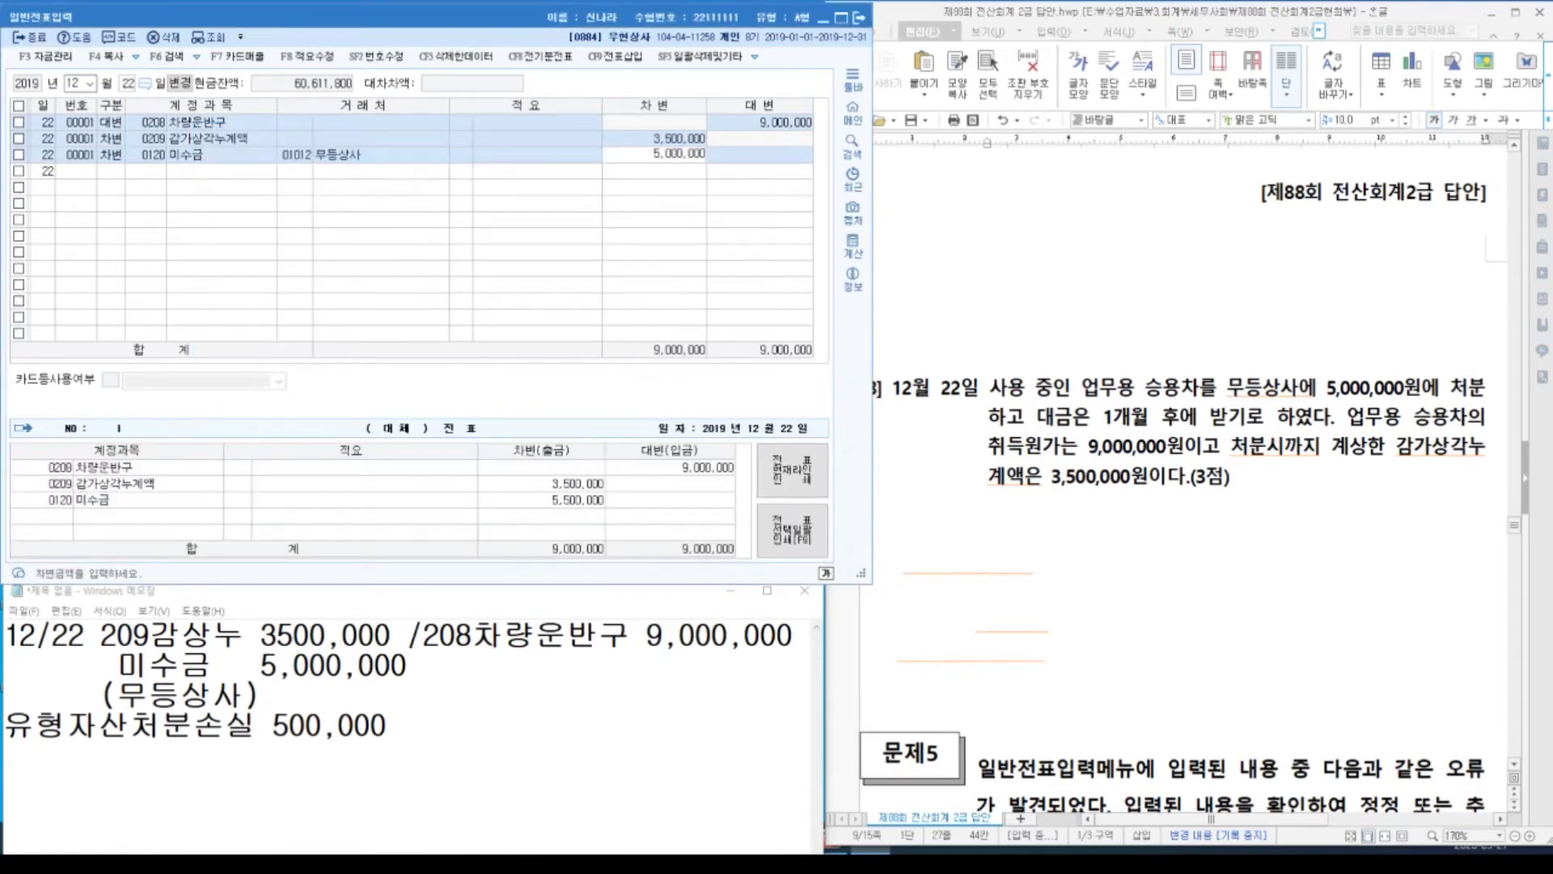
pyautogui.press('Return')
# Enter a debit line for 유형자산처분손실, found by searching 유형, accepting the balancing amount of 500,000.
pyautogui.write('3')
pyautogui.press('Return')
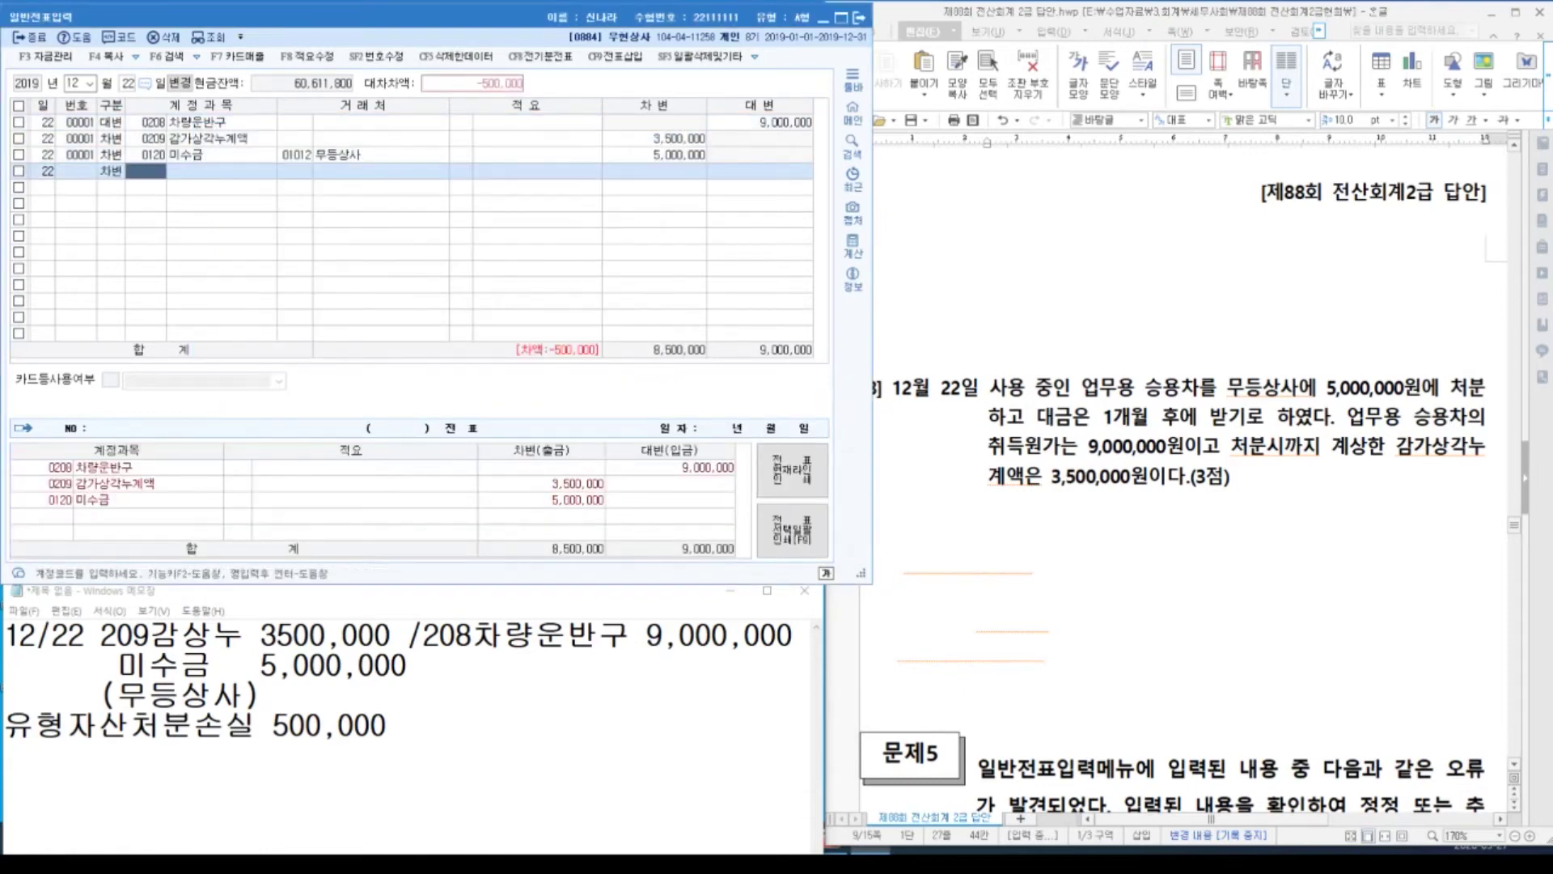
pyautogui.write('유형')
pyautogui.press('Return')
pyautogui.press('Down')
pyautogui.press('Return')
pyautogui.press('Return')
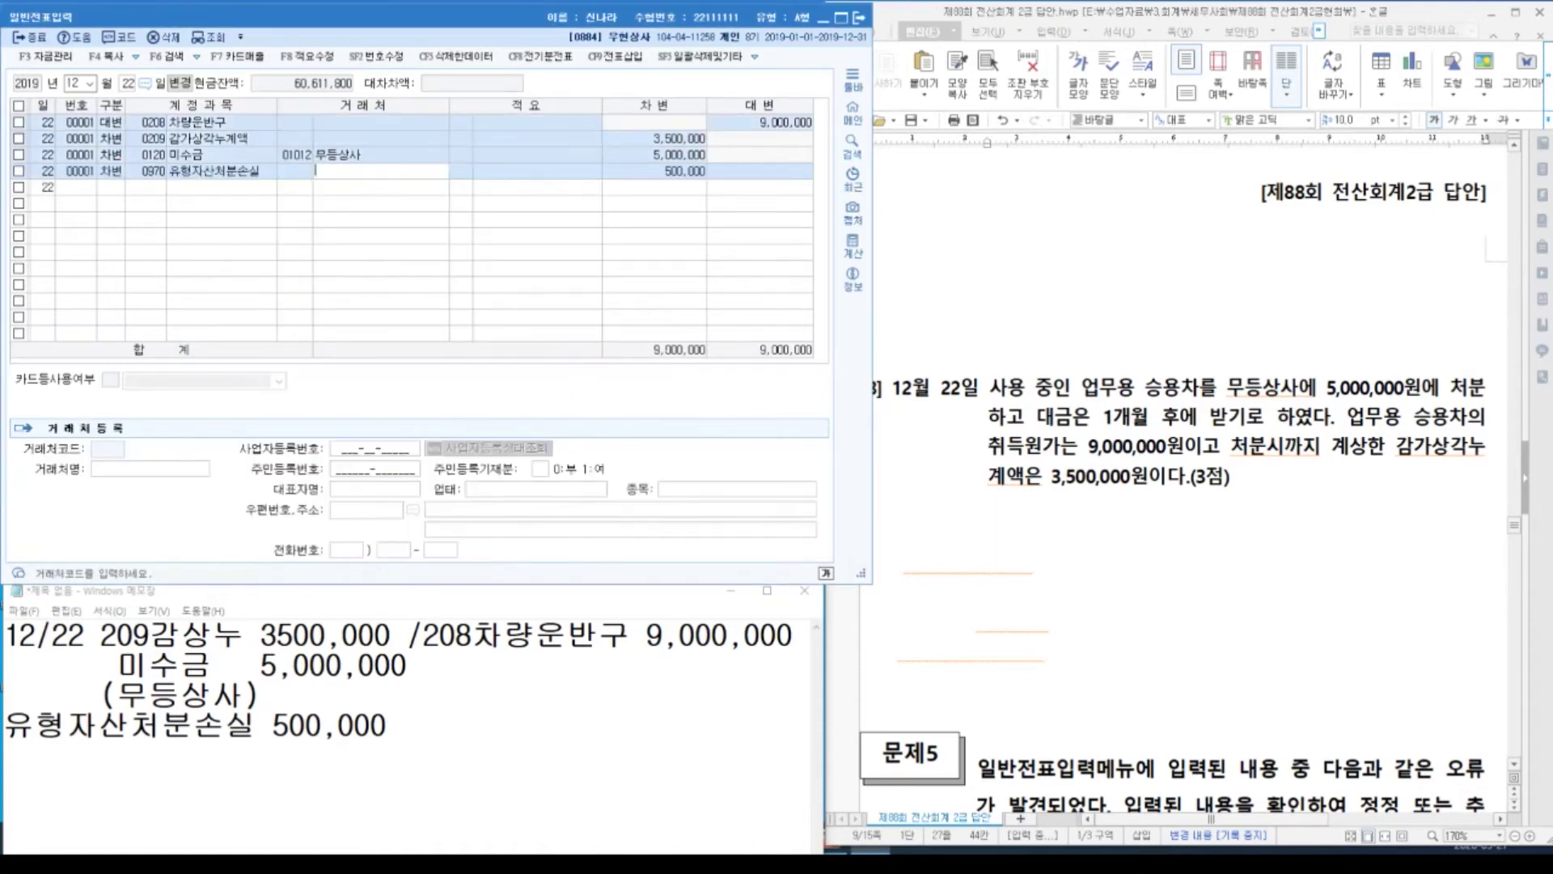
pyautogui.press('Return')
pyautogui.press('Return')
pyautogui.press('Return')
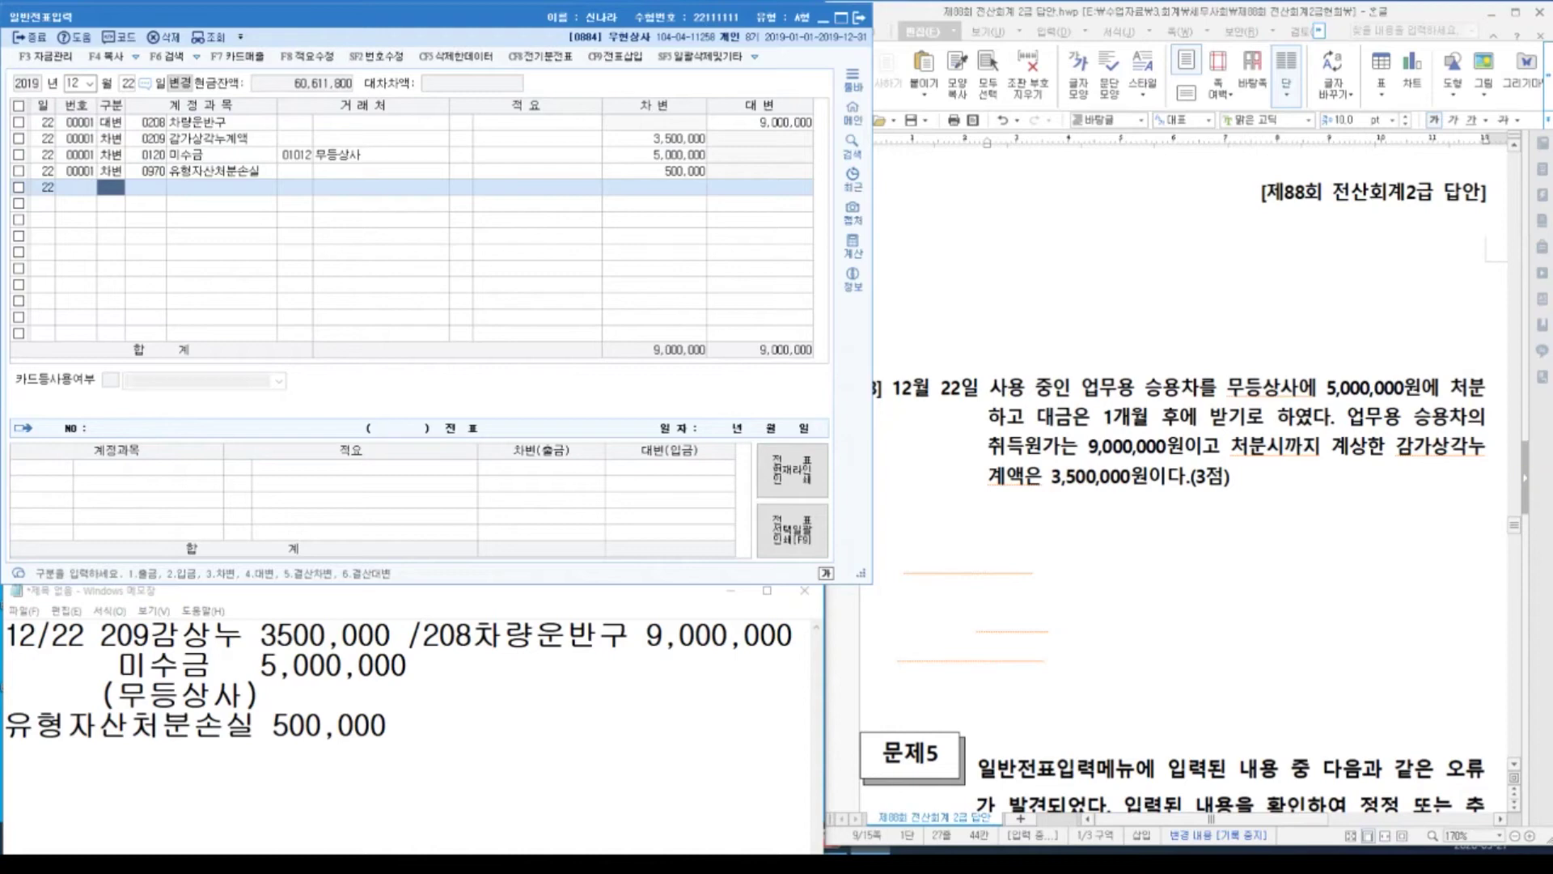
# Bring question [1] of 문제5 into view in the exam document.
pyautogui.click(1133, 668)
pyautogui.scroll(-3, 1243, 690)
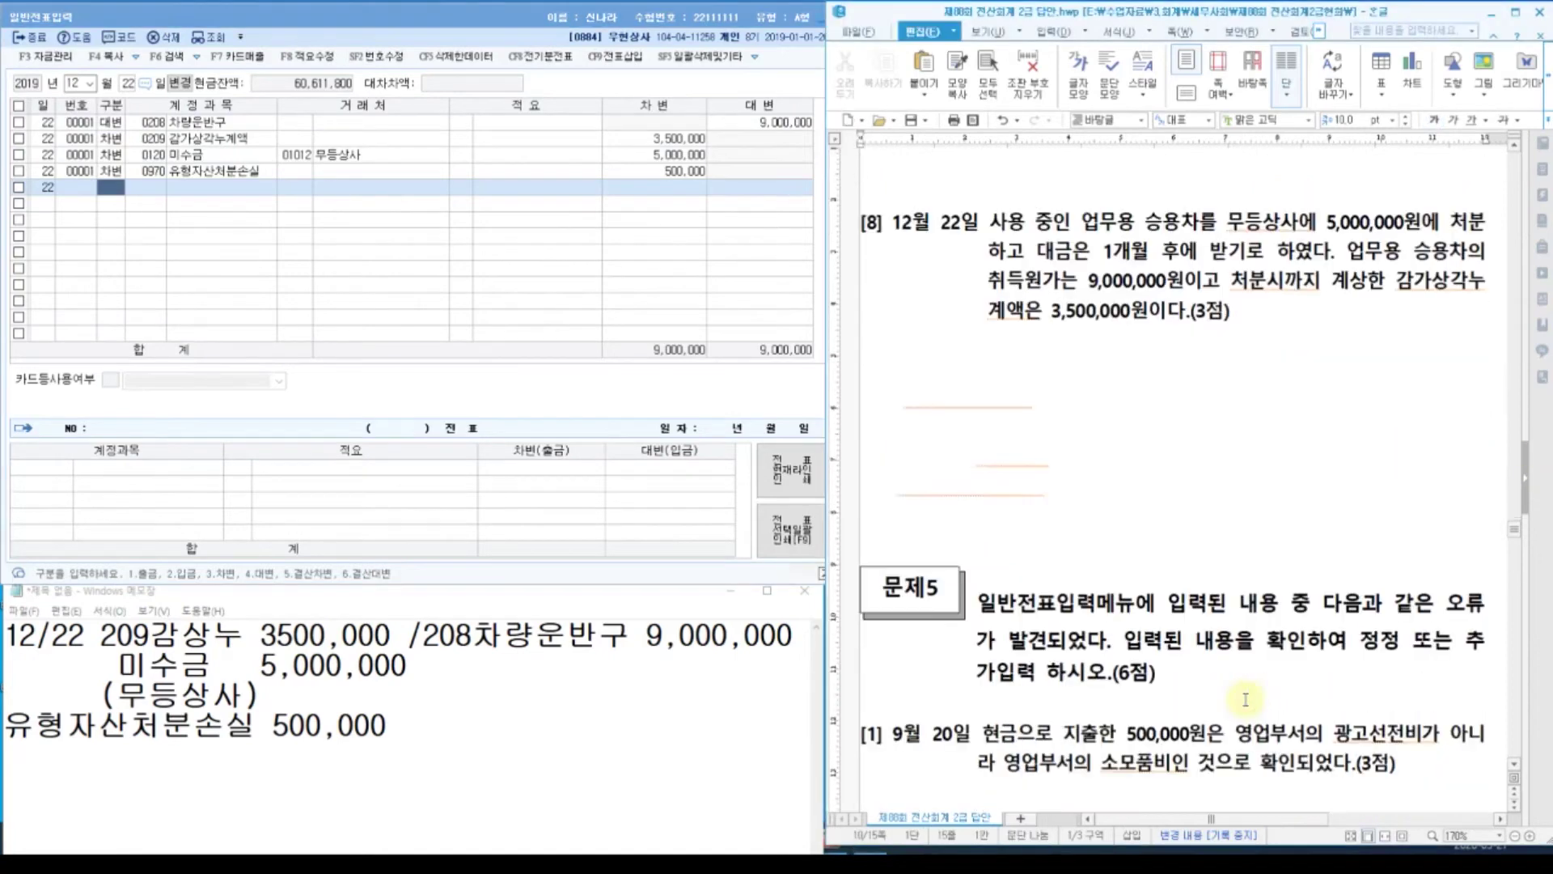
# Load the general vouchers dated September 20 for question [1] of 문제5.
pyautogui.scroll(-1, 1242, 690)
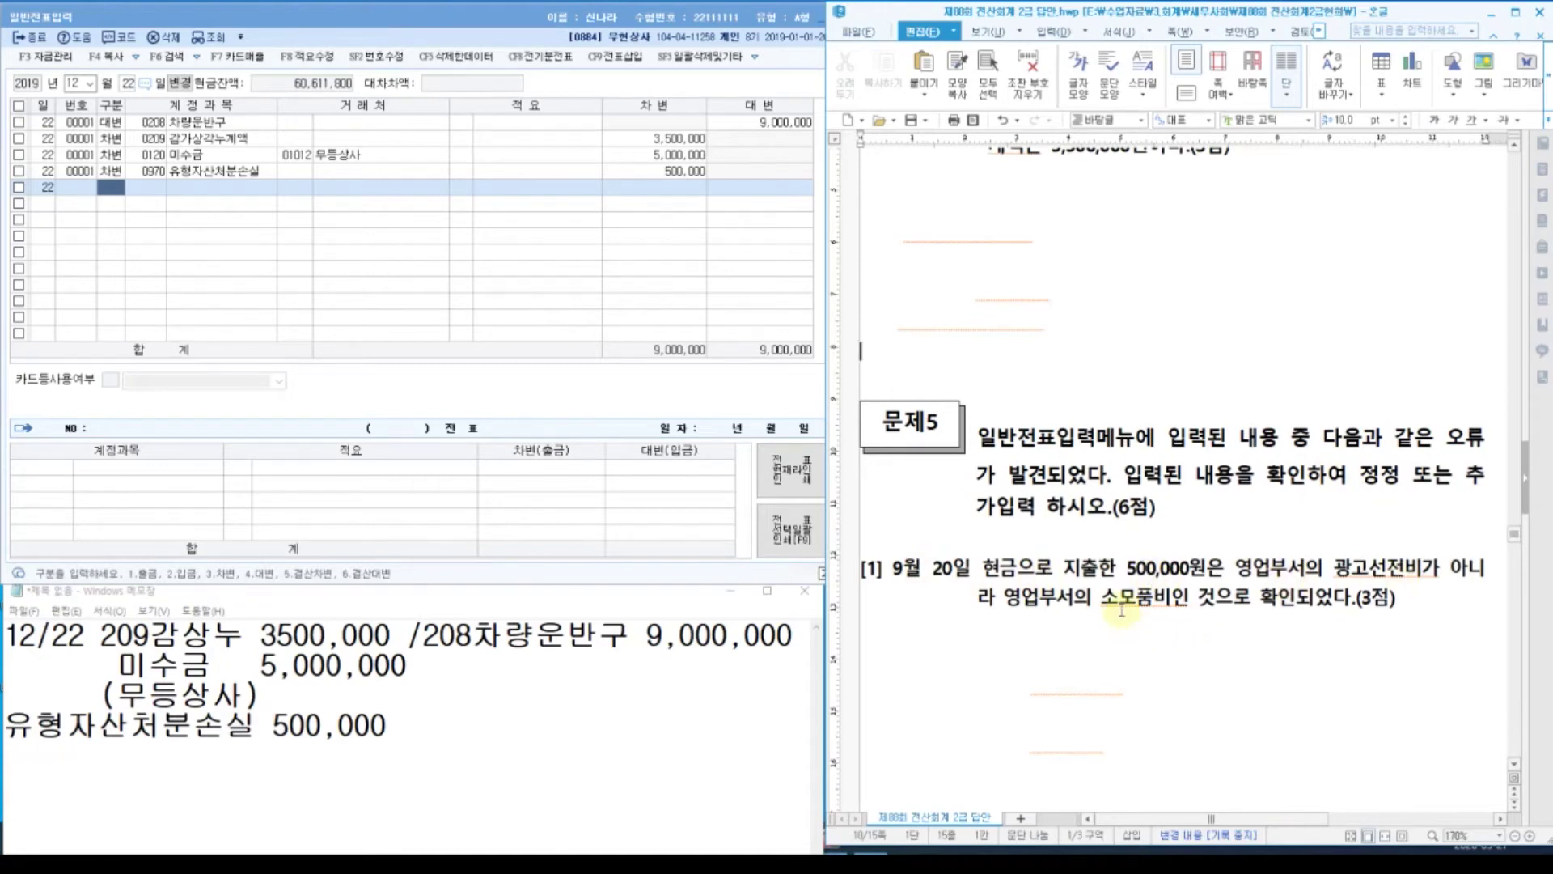
pyautogui.click(78, 84)
pyautogui.write('09')
pyautogui.press('Return')
pyautogui.write('20')
pyautogui.press('Return')
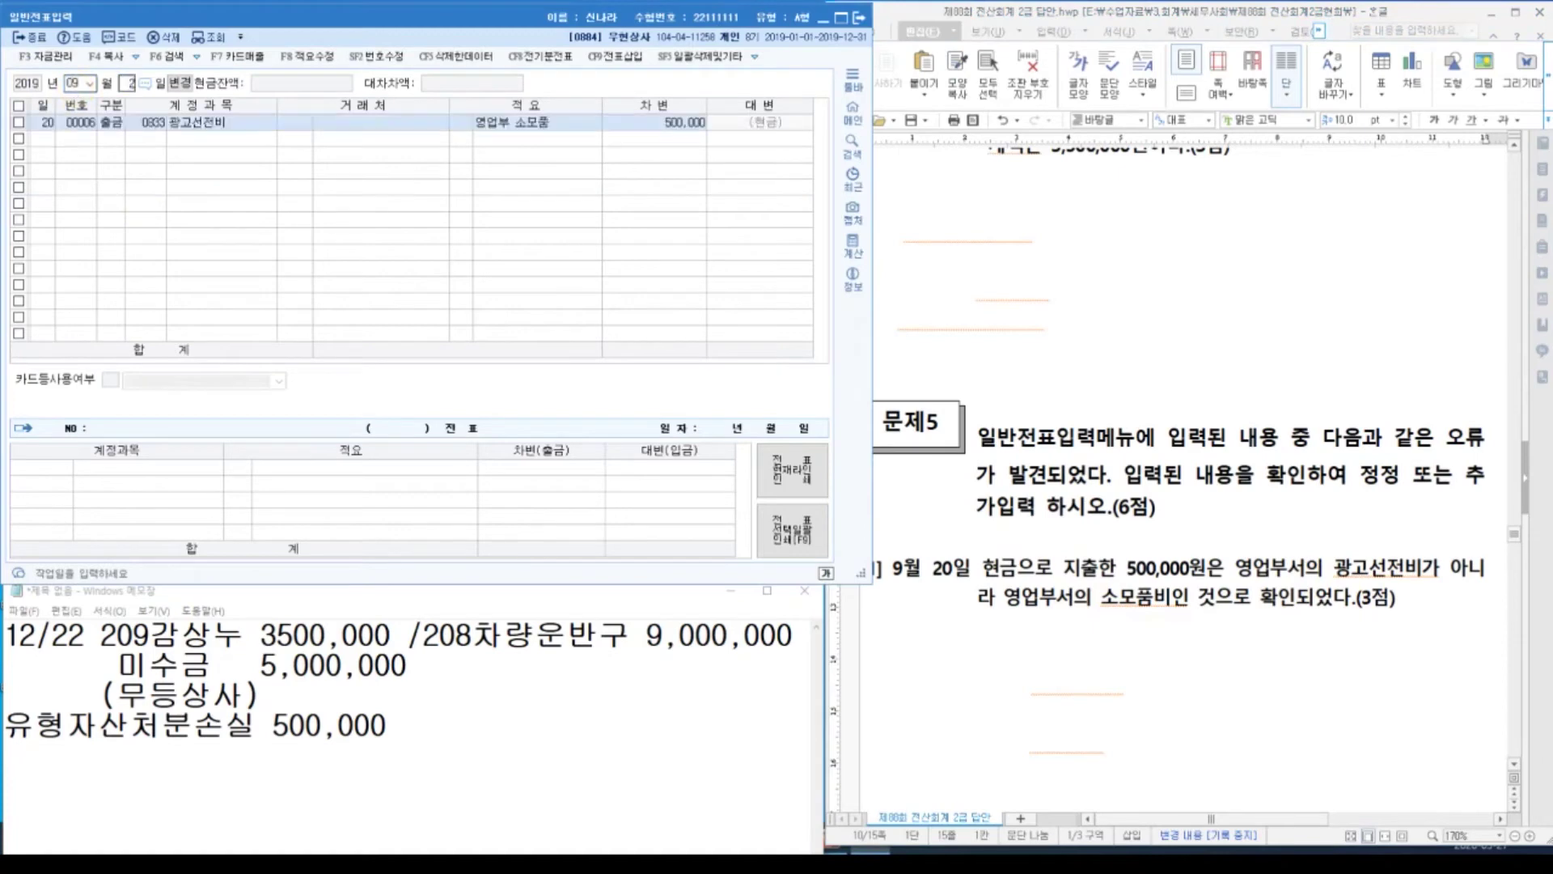
# Change the account of the September 20 cash payment of 500,000 to 0830 소모품비.
pyautogui.click(130, 123)
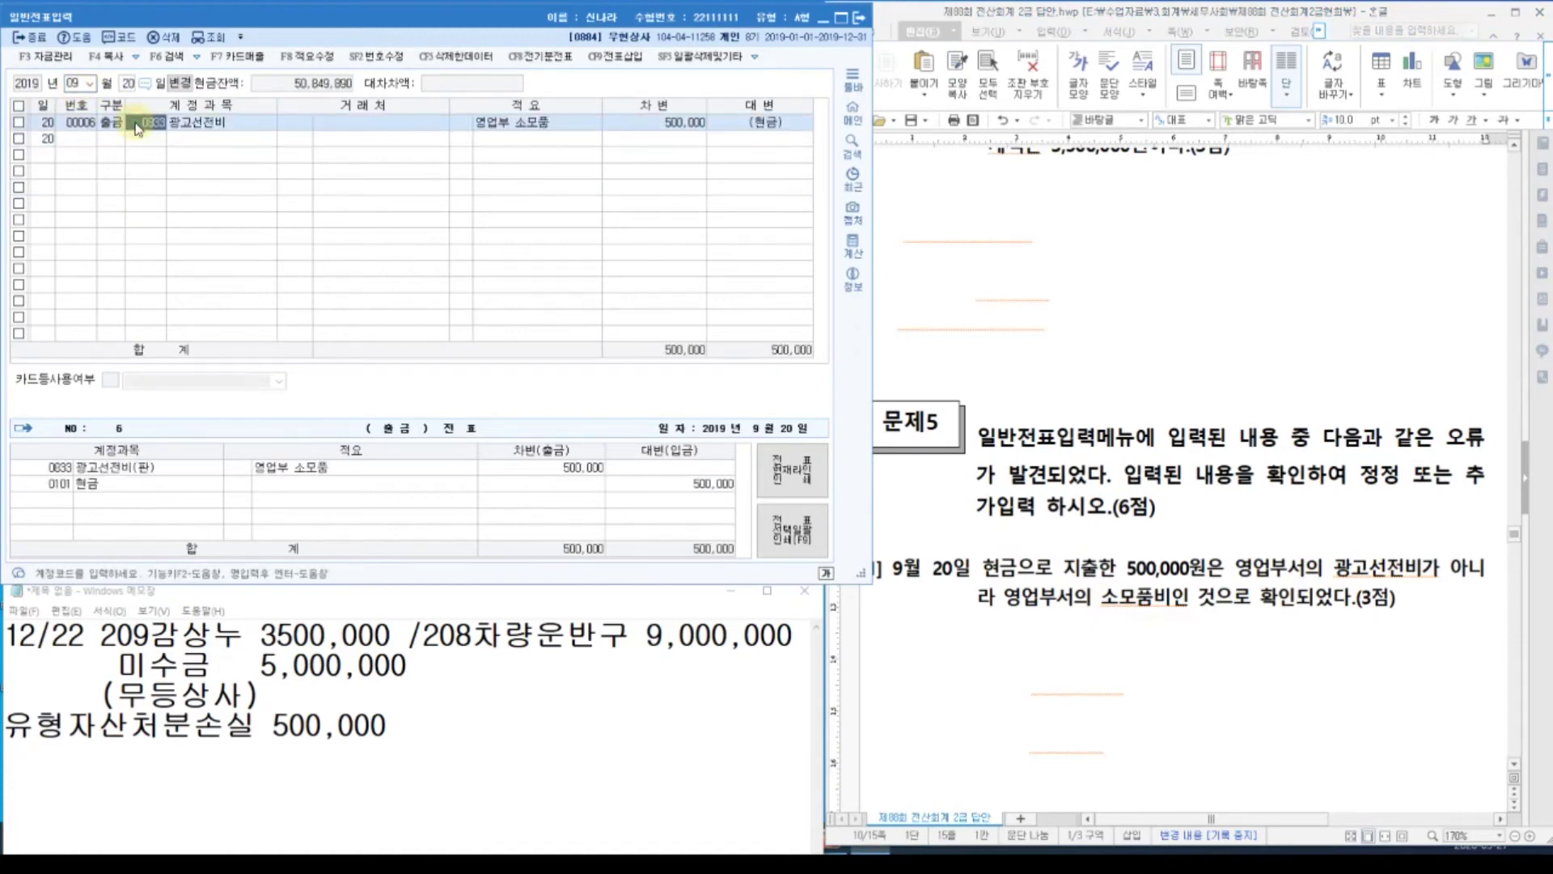
pyautogui.write('0830')
pyautogui.press('Return')
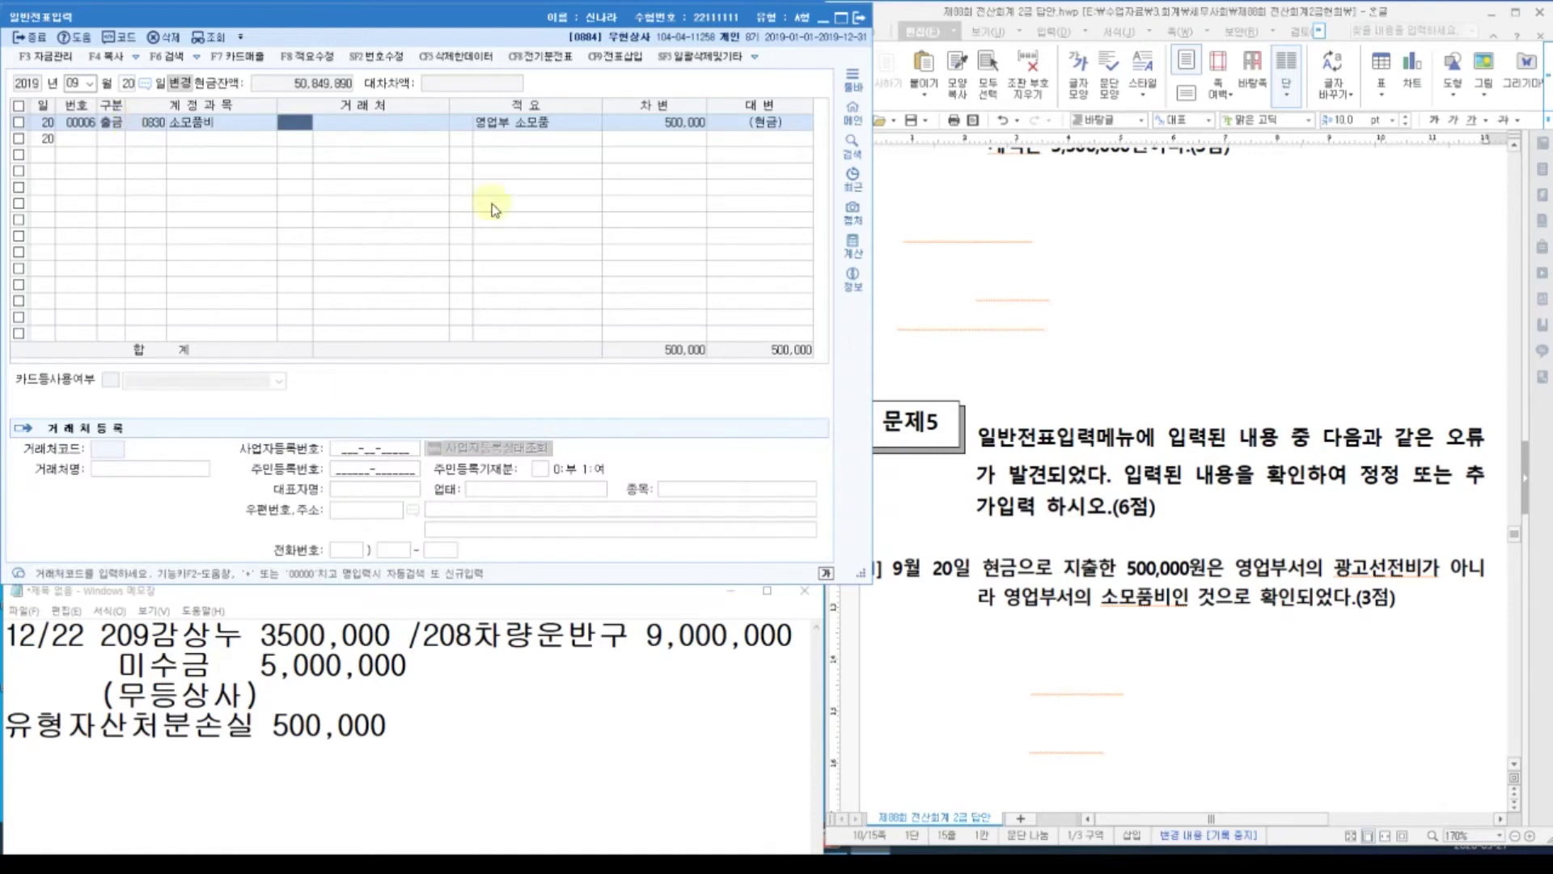
pyautogui.click(516, 123)
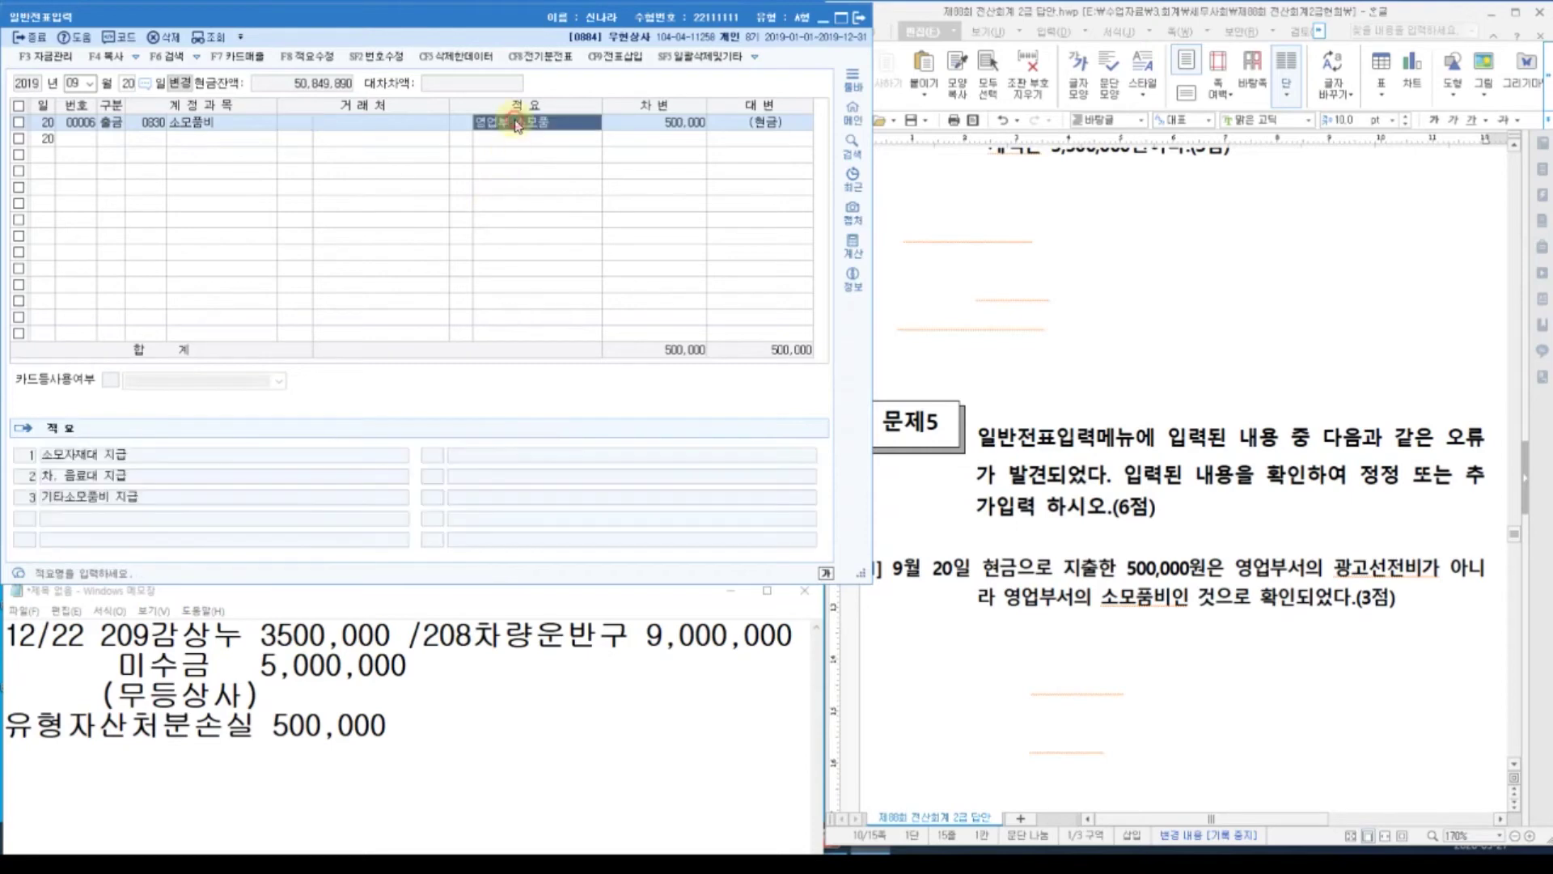
# Bring question [2] of 문제5 into view and load the general vouchers dated November 1.
pyautogui.scroll(-4, 1047, 490)
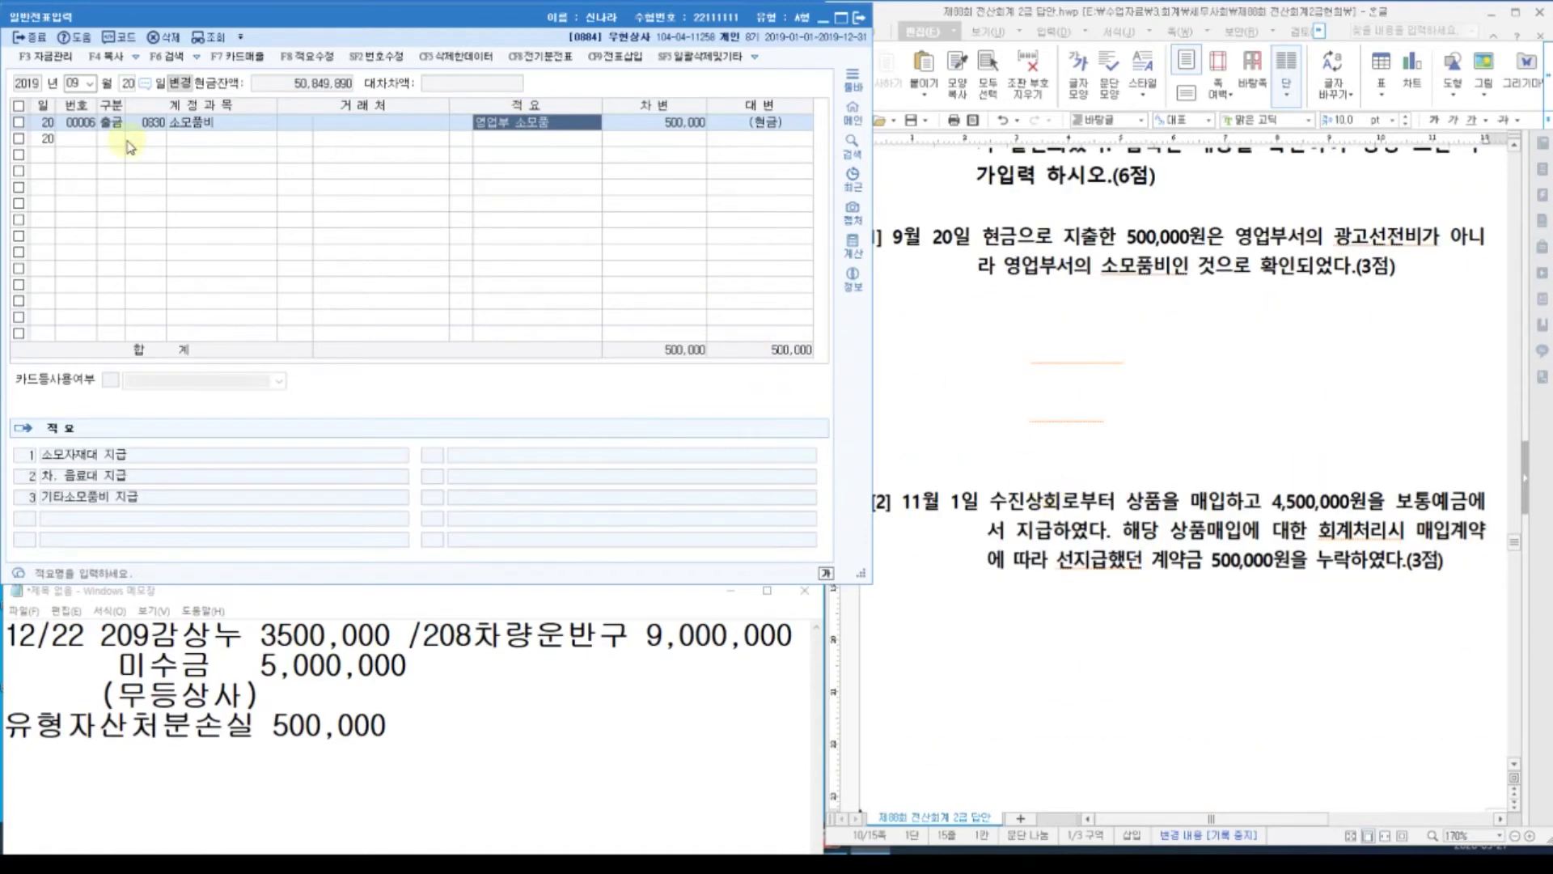
pyautogui.click(73, 84)
pyautogui.write('11')
pyautogui.press('Return')
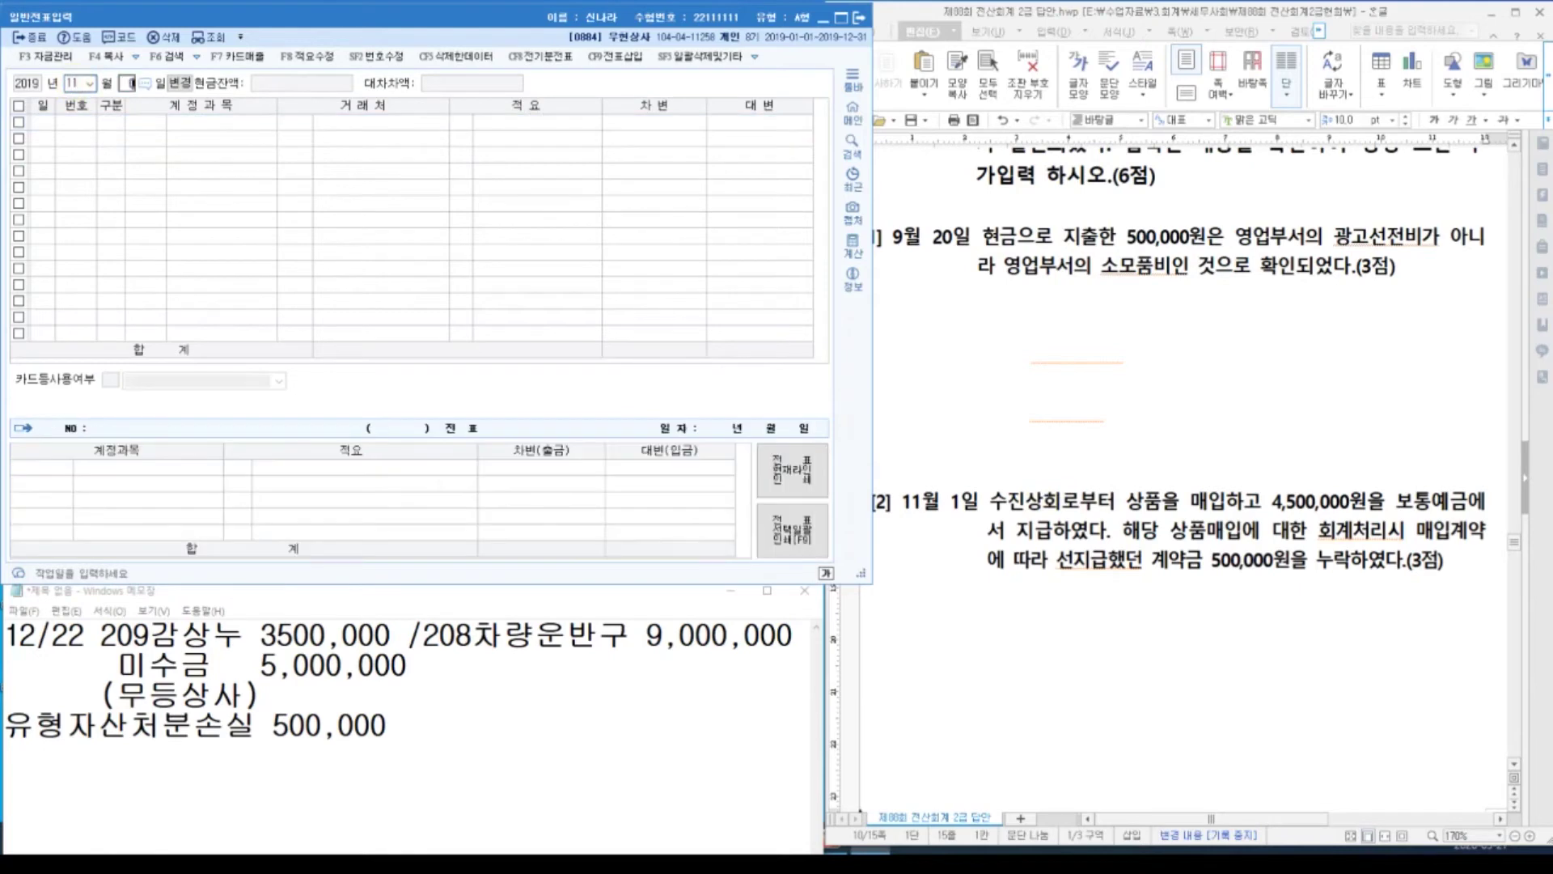
pyautogui.write('1')
pyautogui.press('Return')
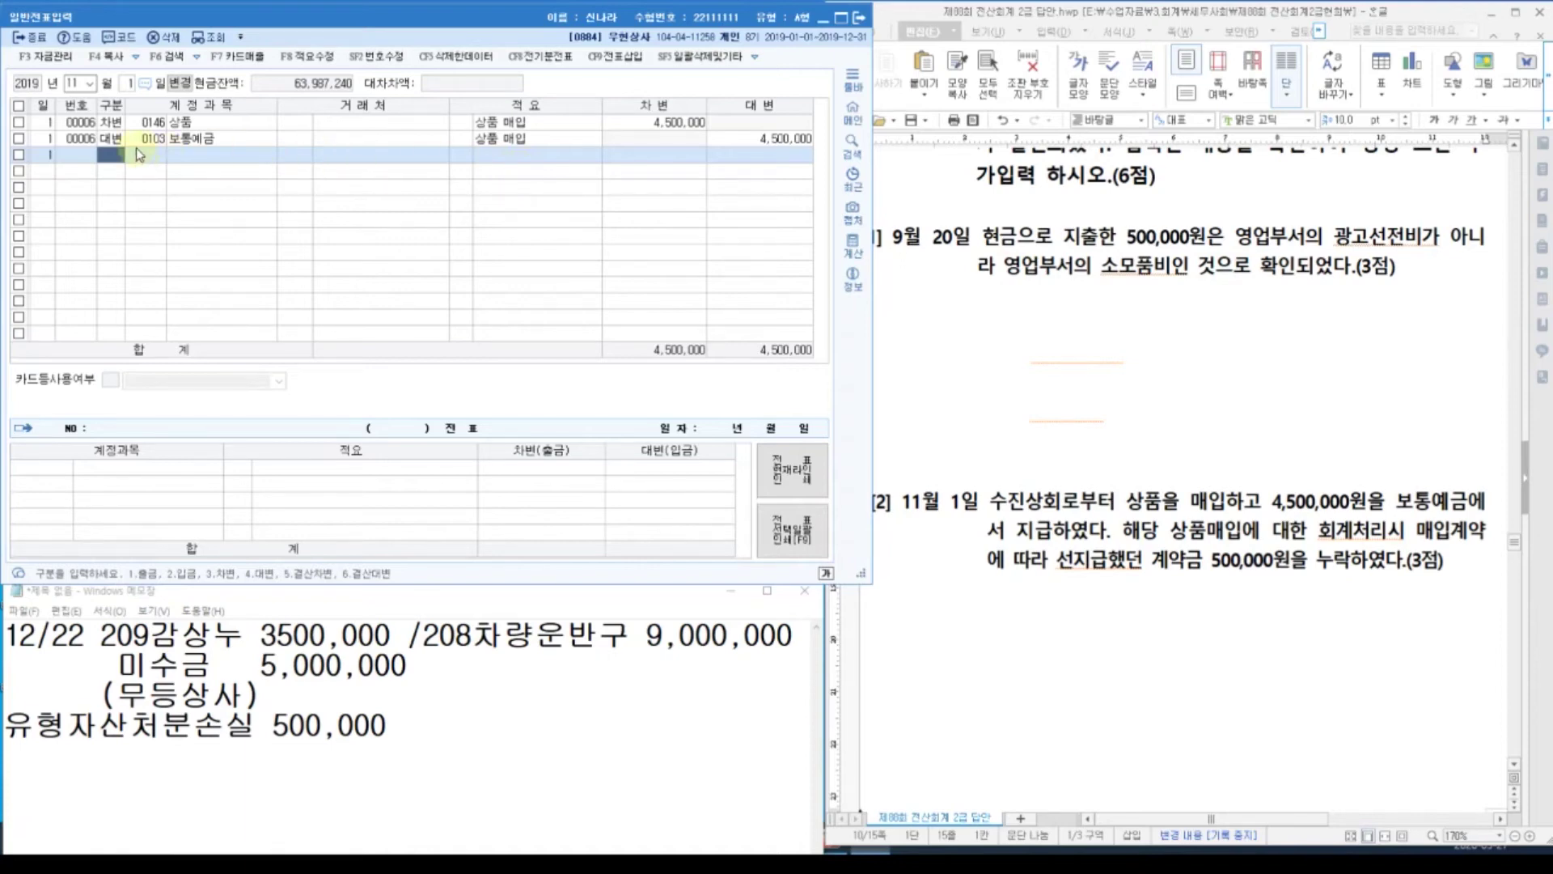
# Add a credit (대변) line for account 131 선급금 with customer 수진상회 and an amount of 500,000.
pyautogui.write('4131')
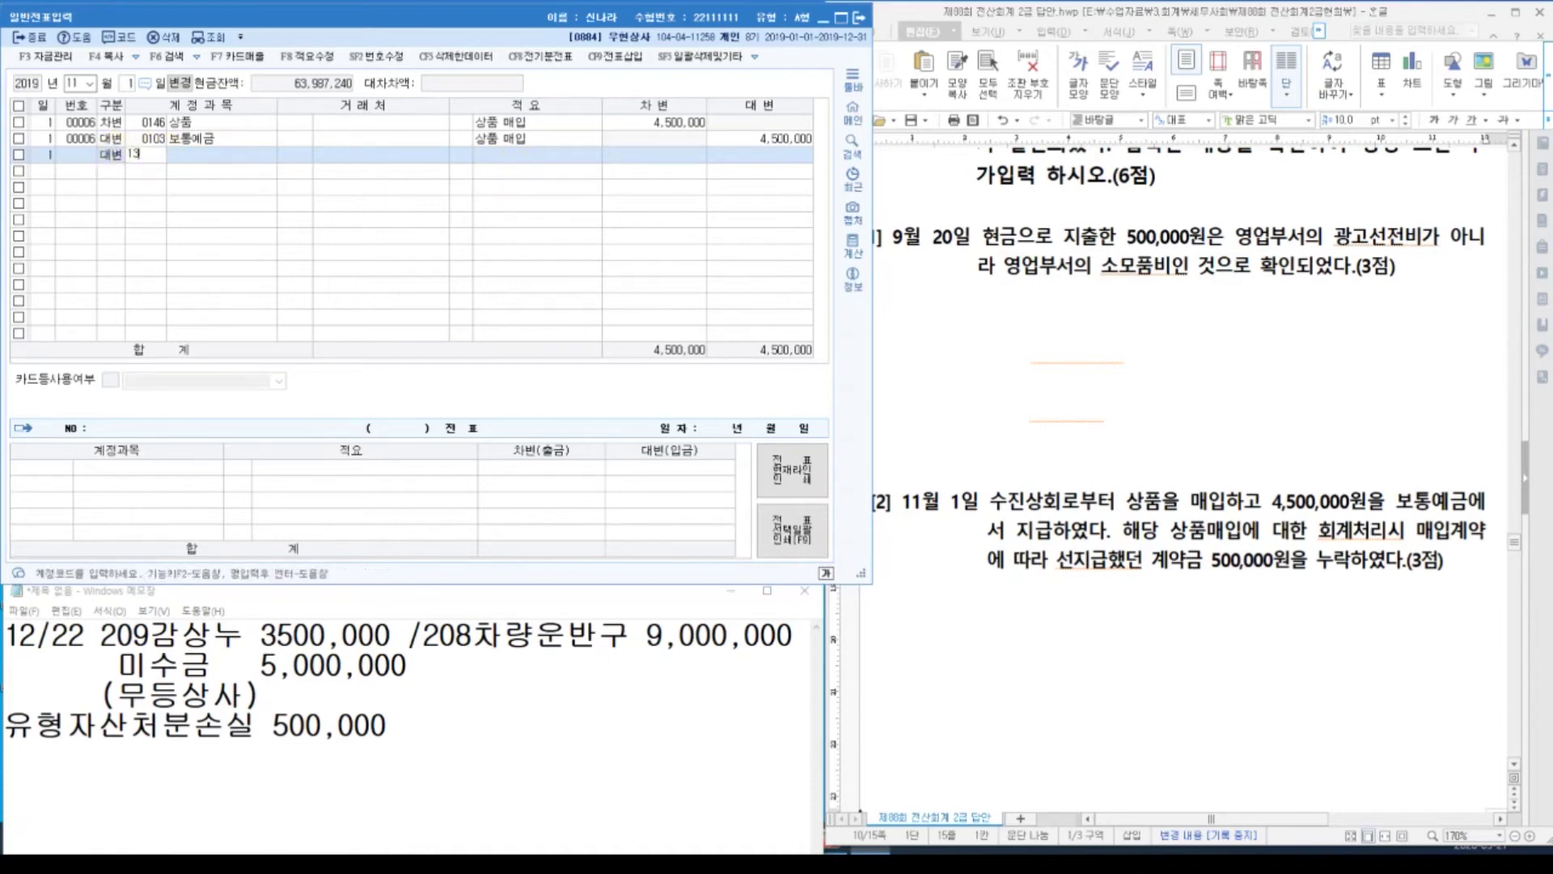
pyautogui.press('Return')
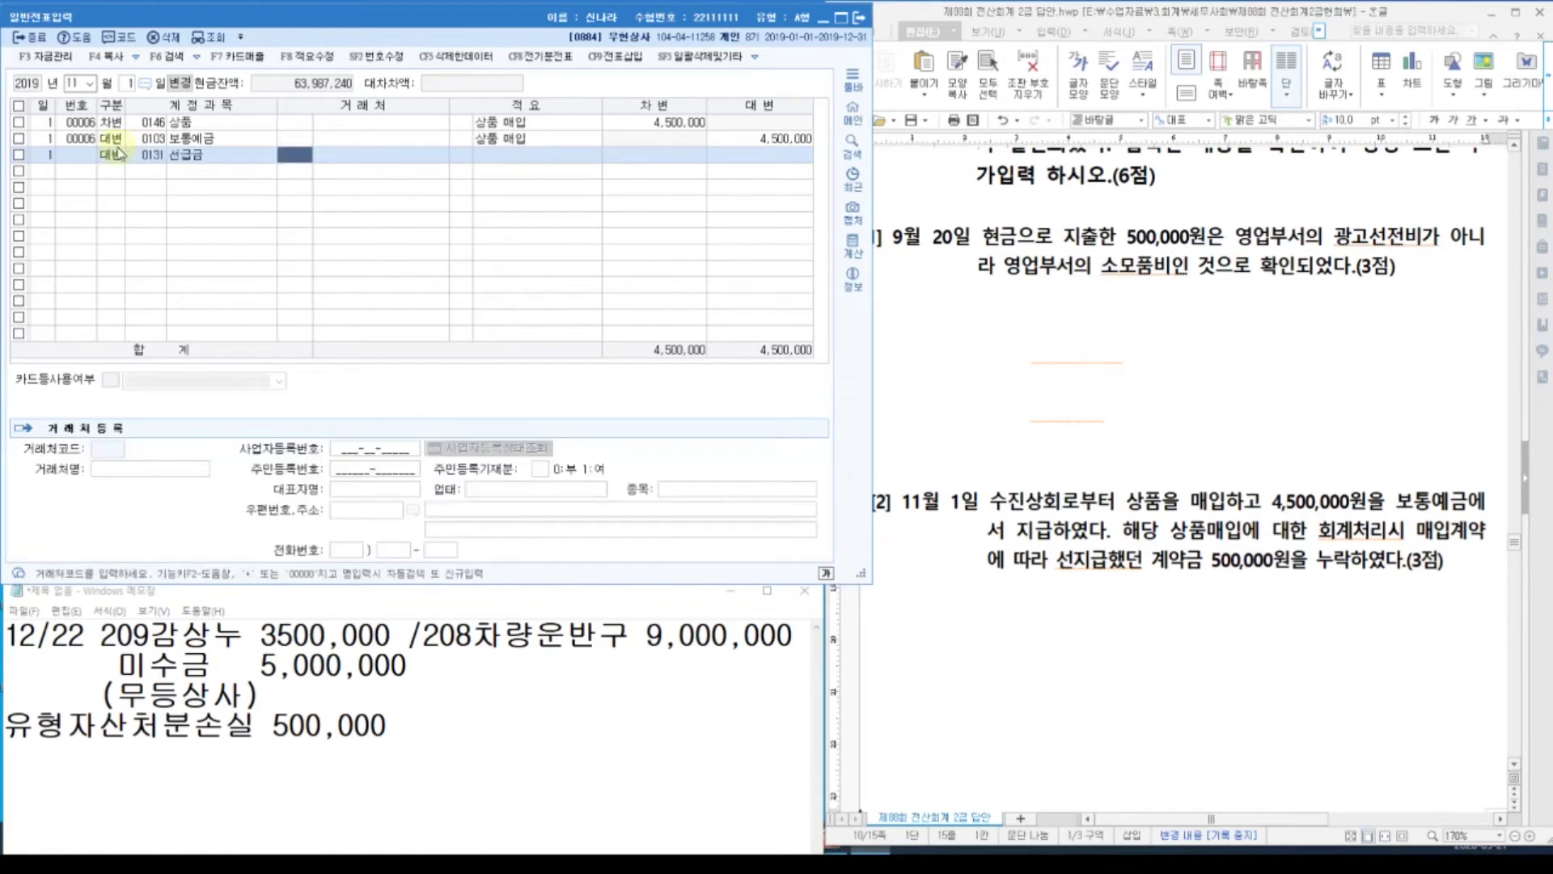
pyautogui.write('수진')
pyautogui.press('Return')
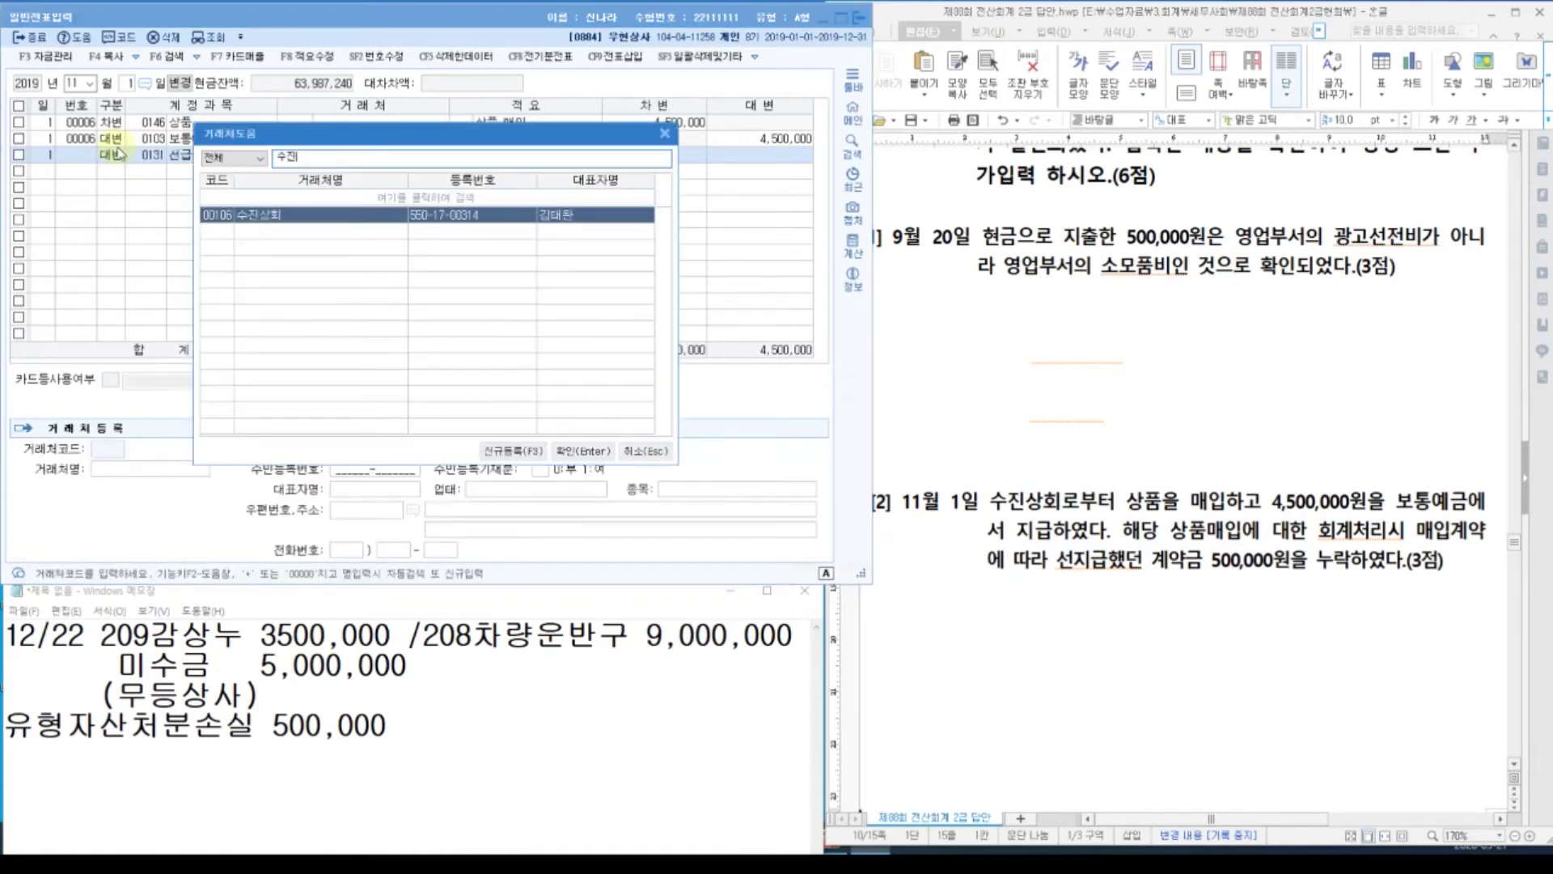
pyautogui.press('Return')
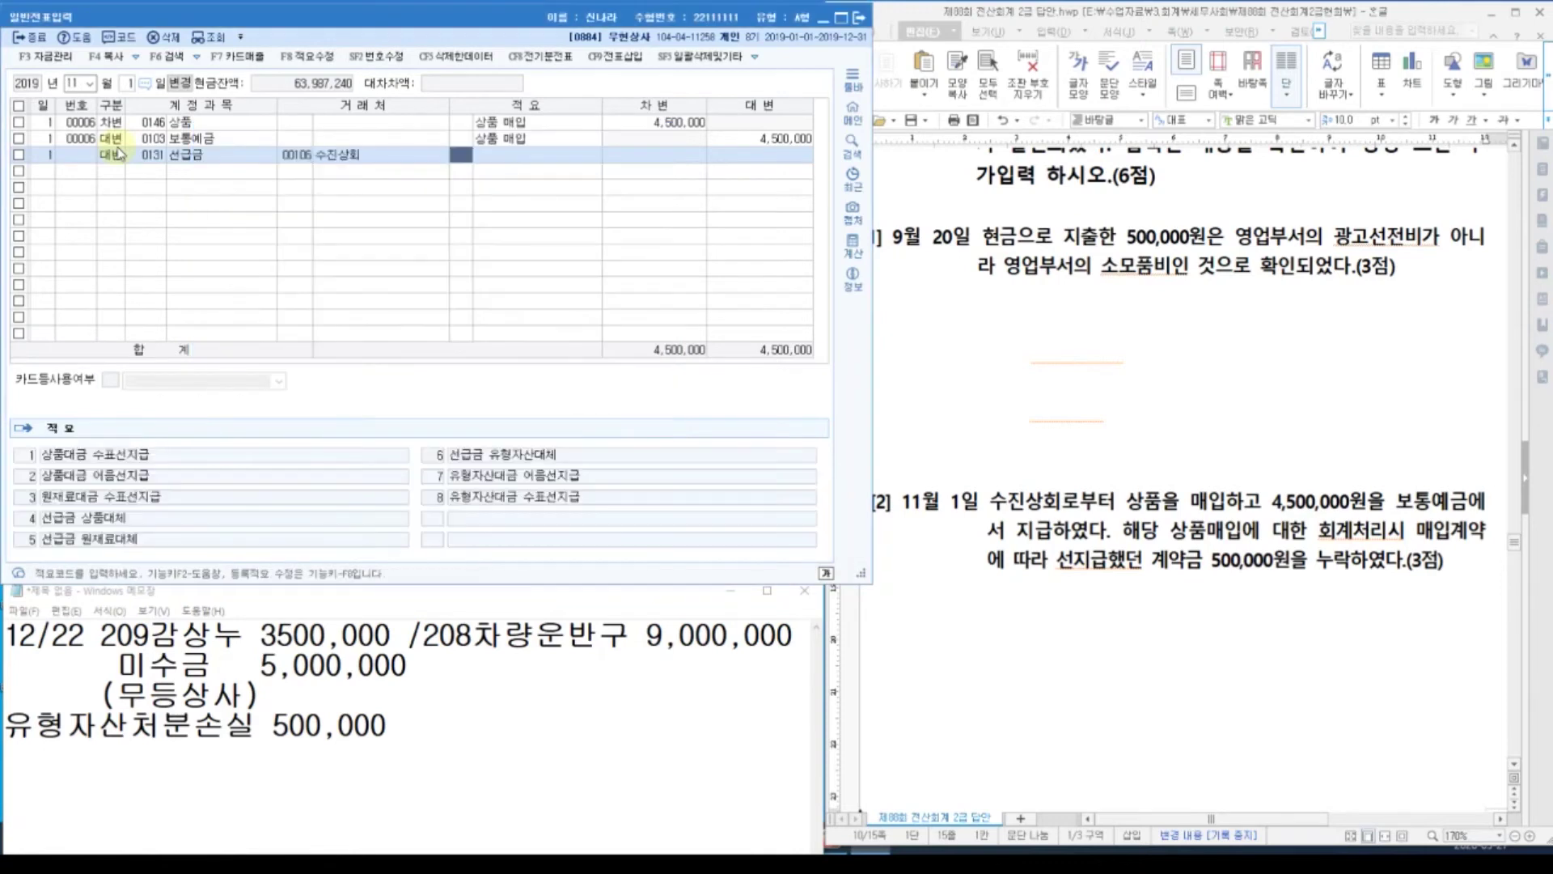
pyautogui.press('Return')
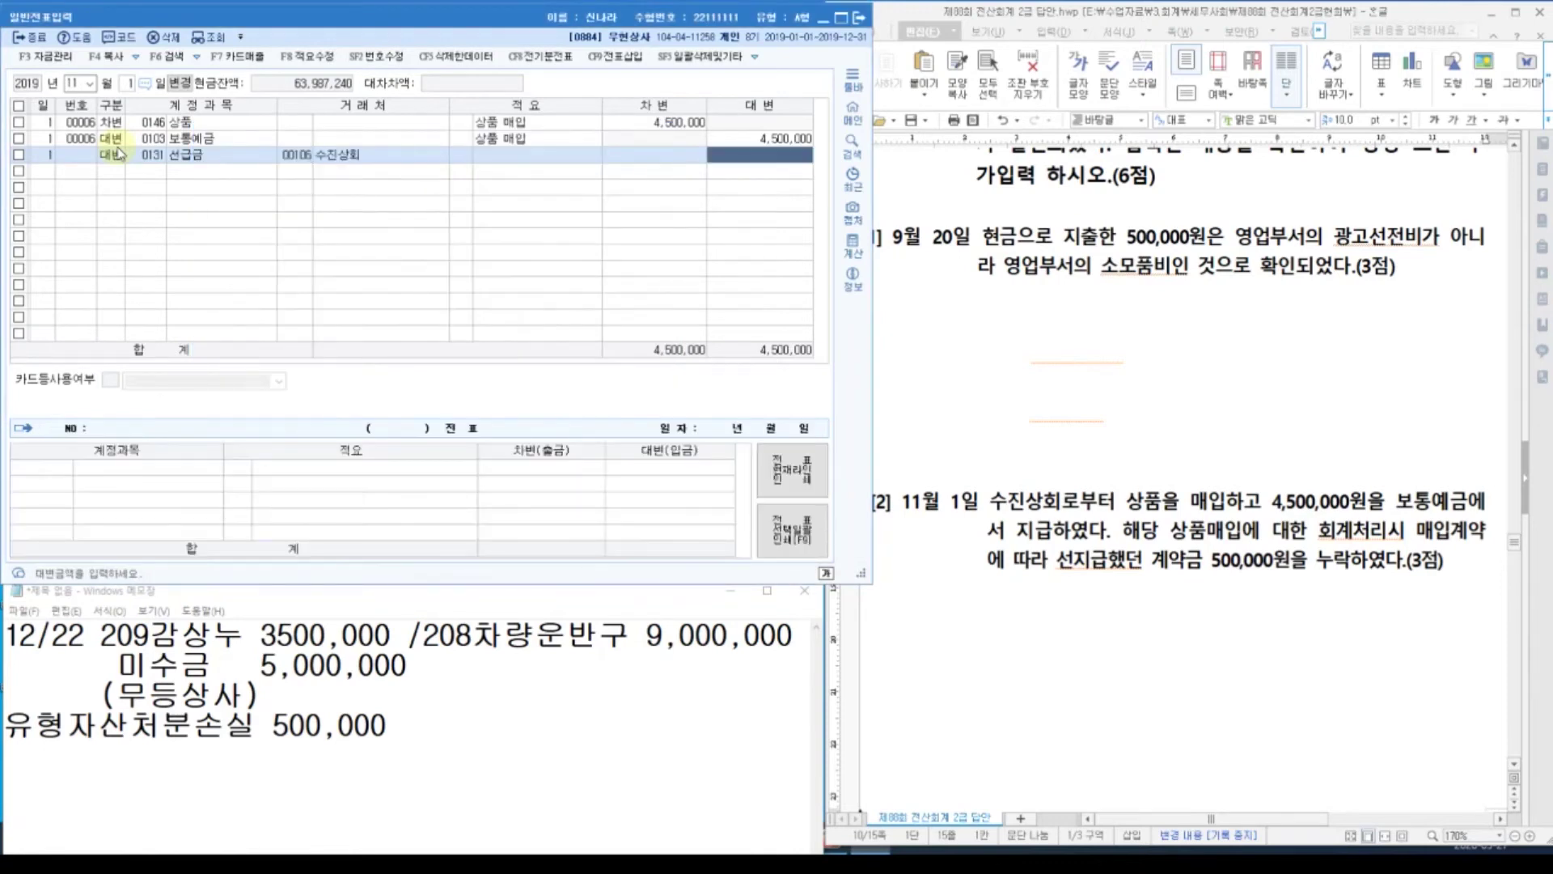
pyautogui.write('500,000')
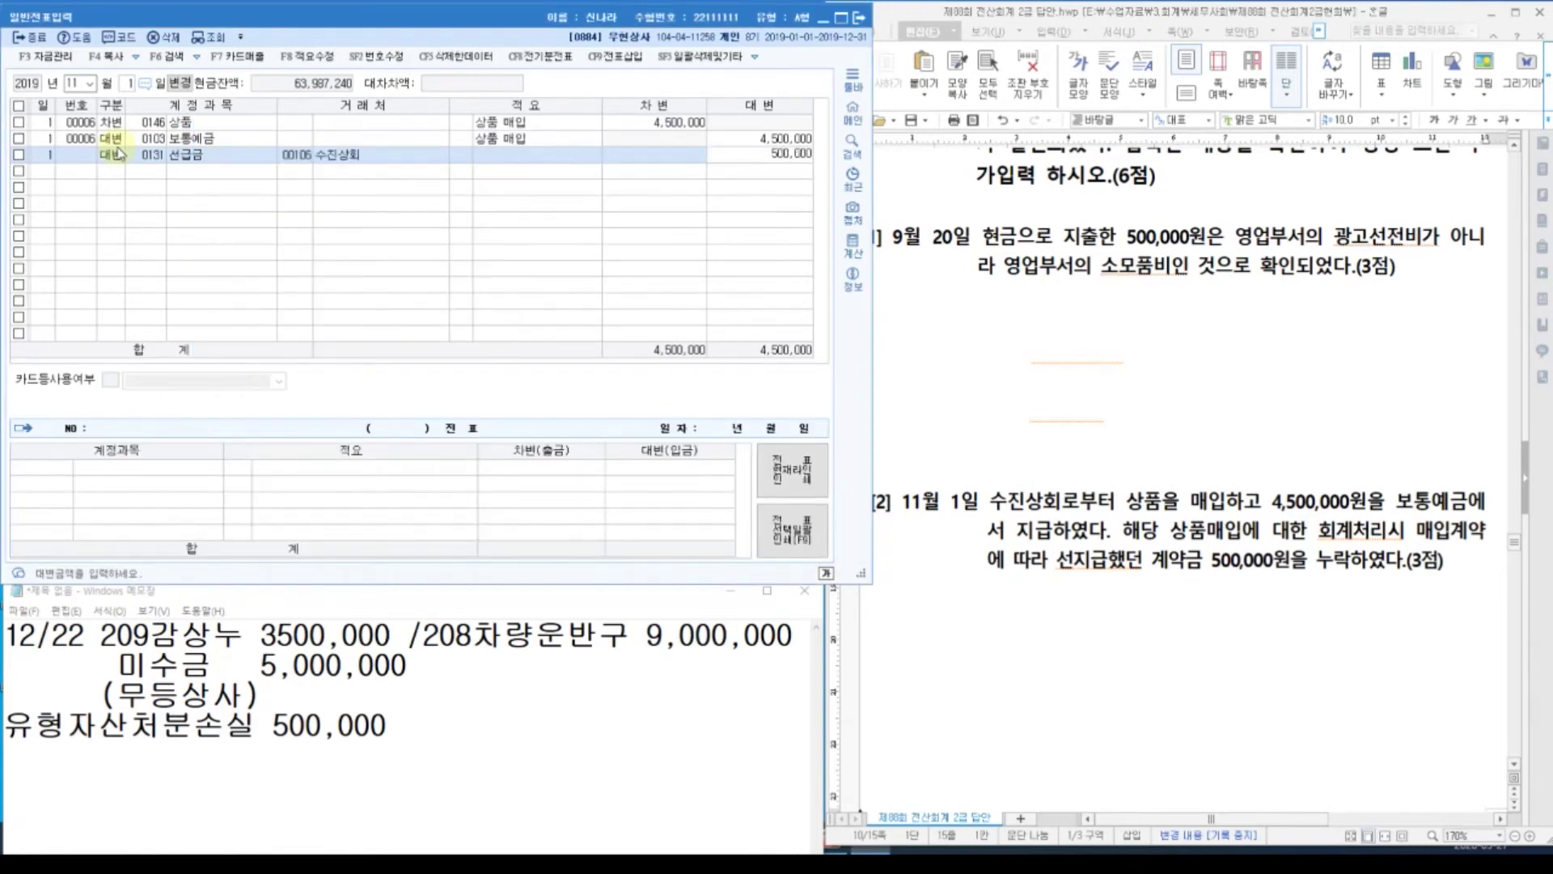
pyautogui.press('Return')
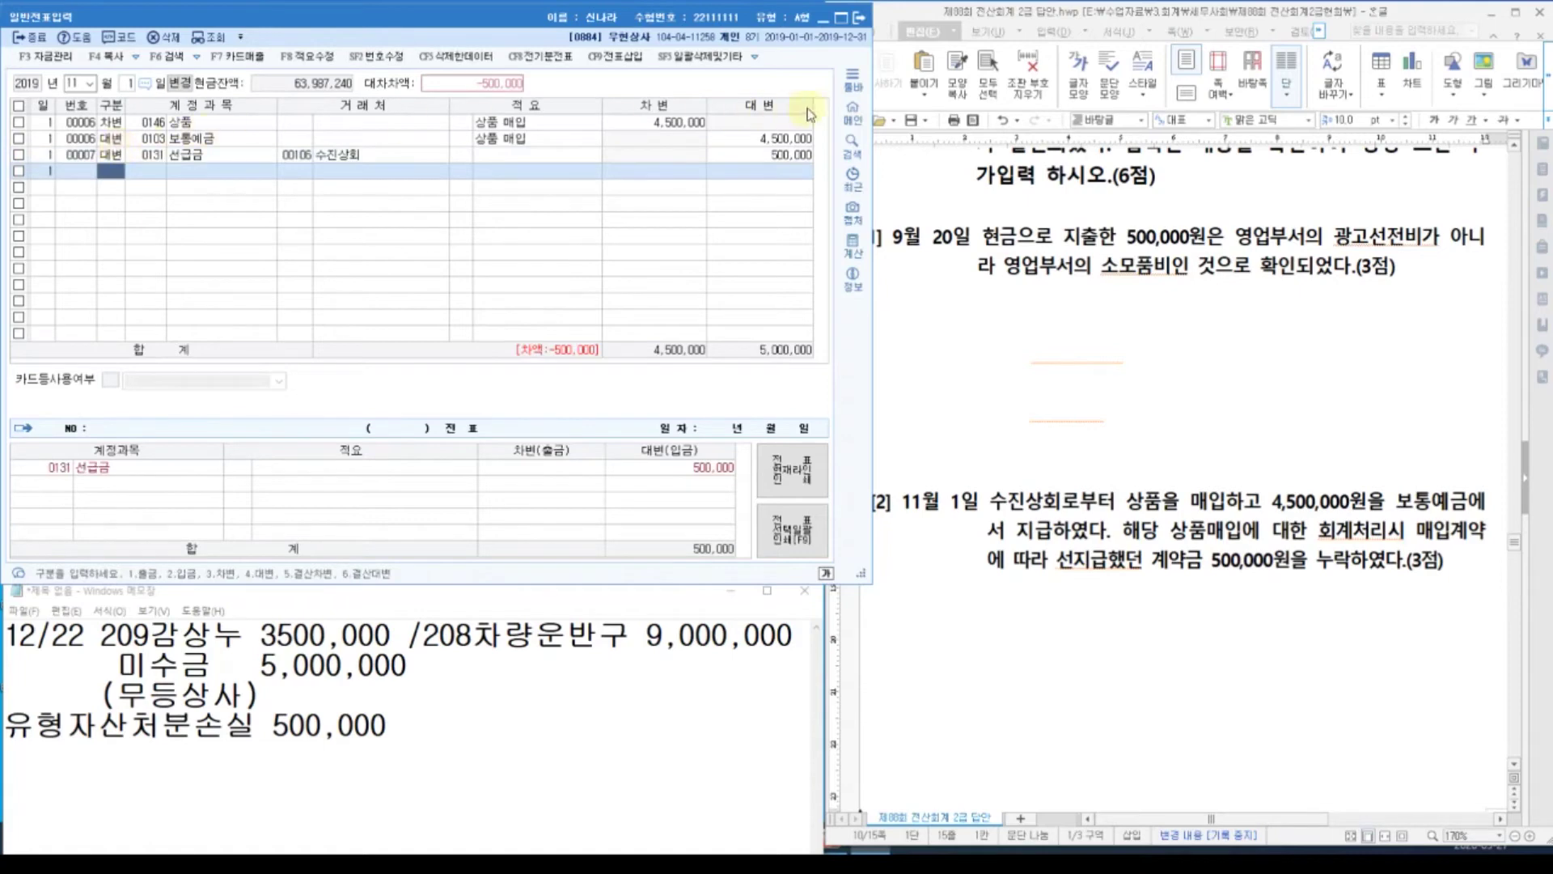
# Set the credit amount of the 보통예금 line to 4,000,000.
pyautogui.click(792, 138)
pyautogui.write('4,000,000')
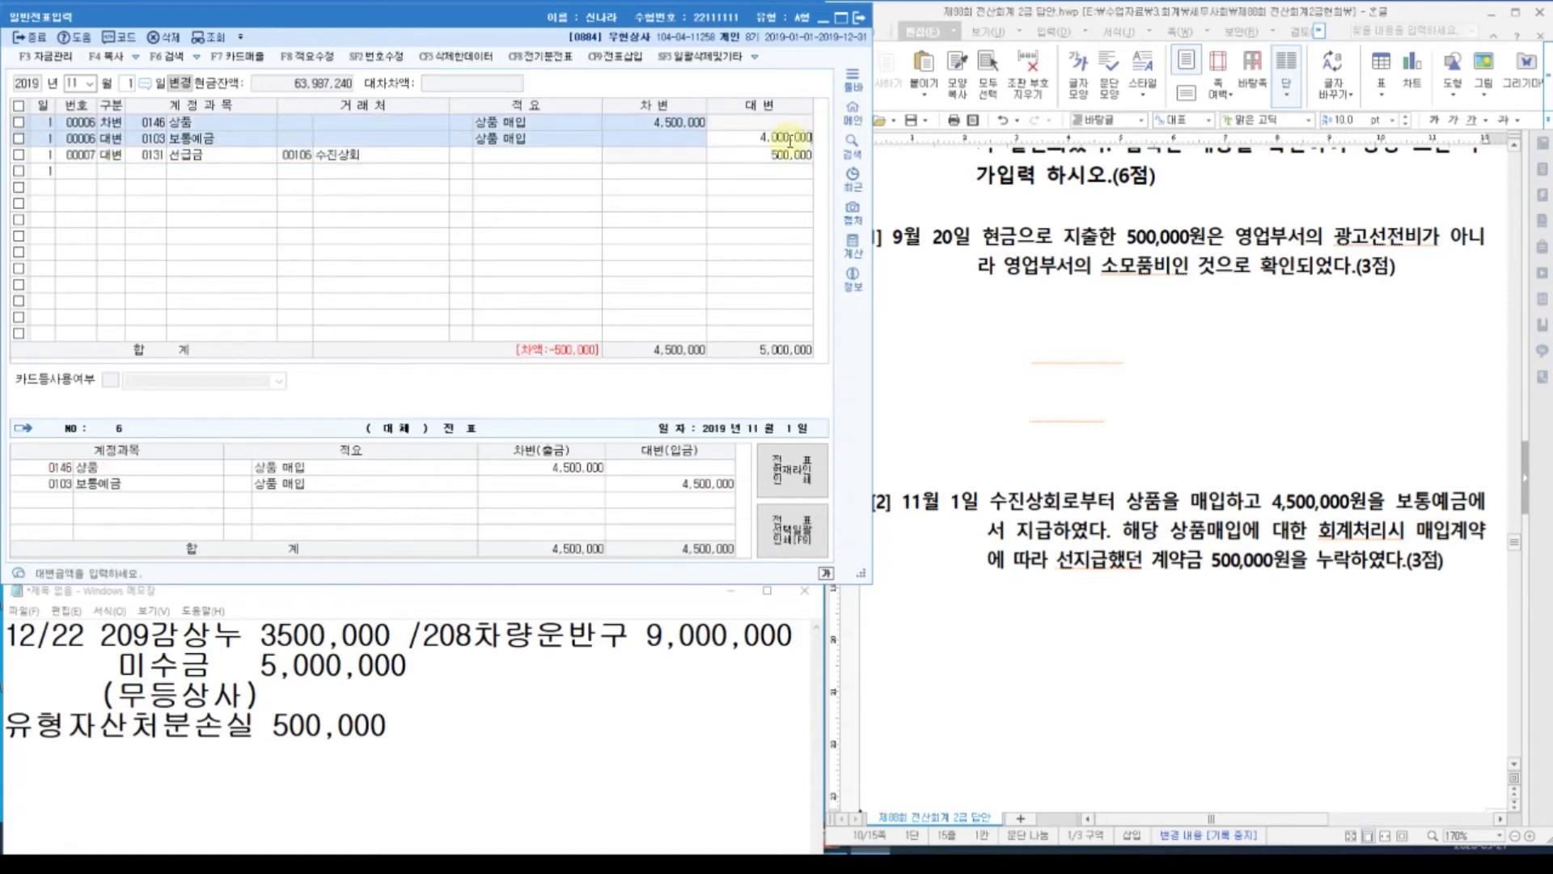
pyautogui.press('Return')
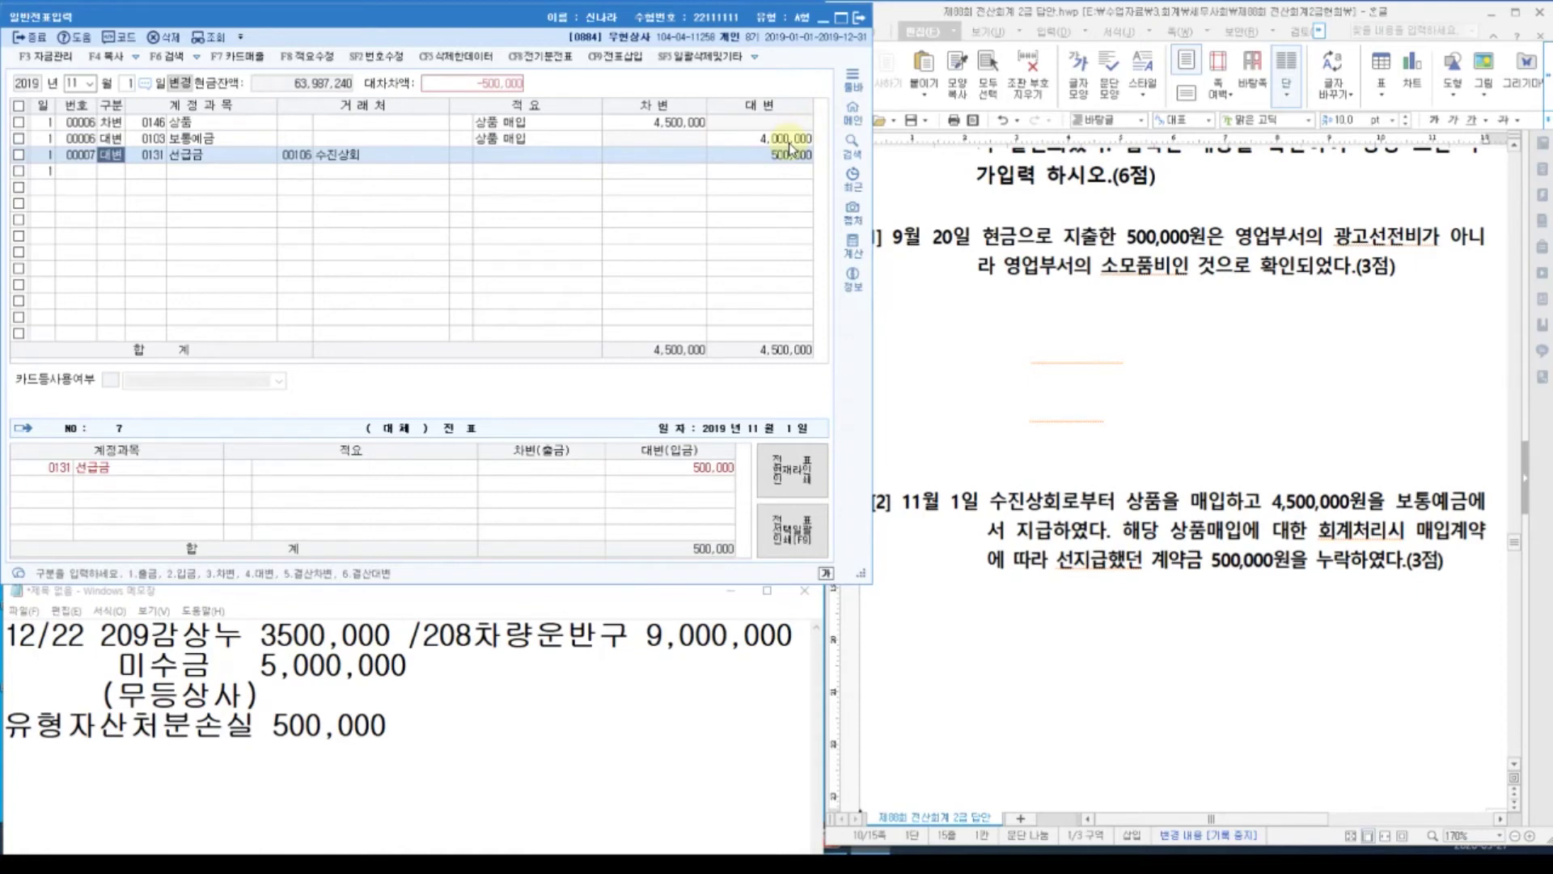
# Use voucher number editing (번호수정) to set the 선급금 line's number to 6, matching the 상품 and 보통예금 lines.
pyautogui.click(76, 137)
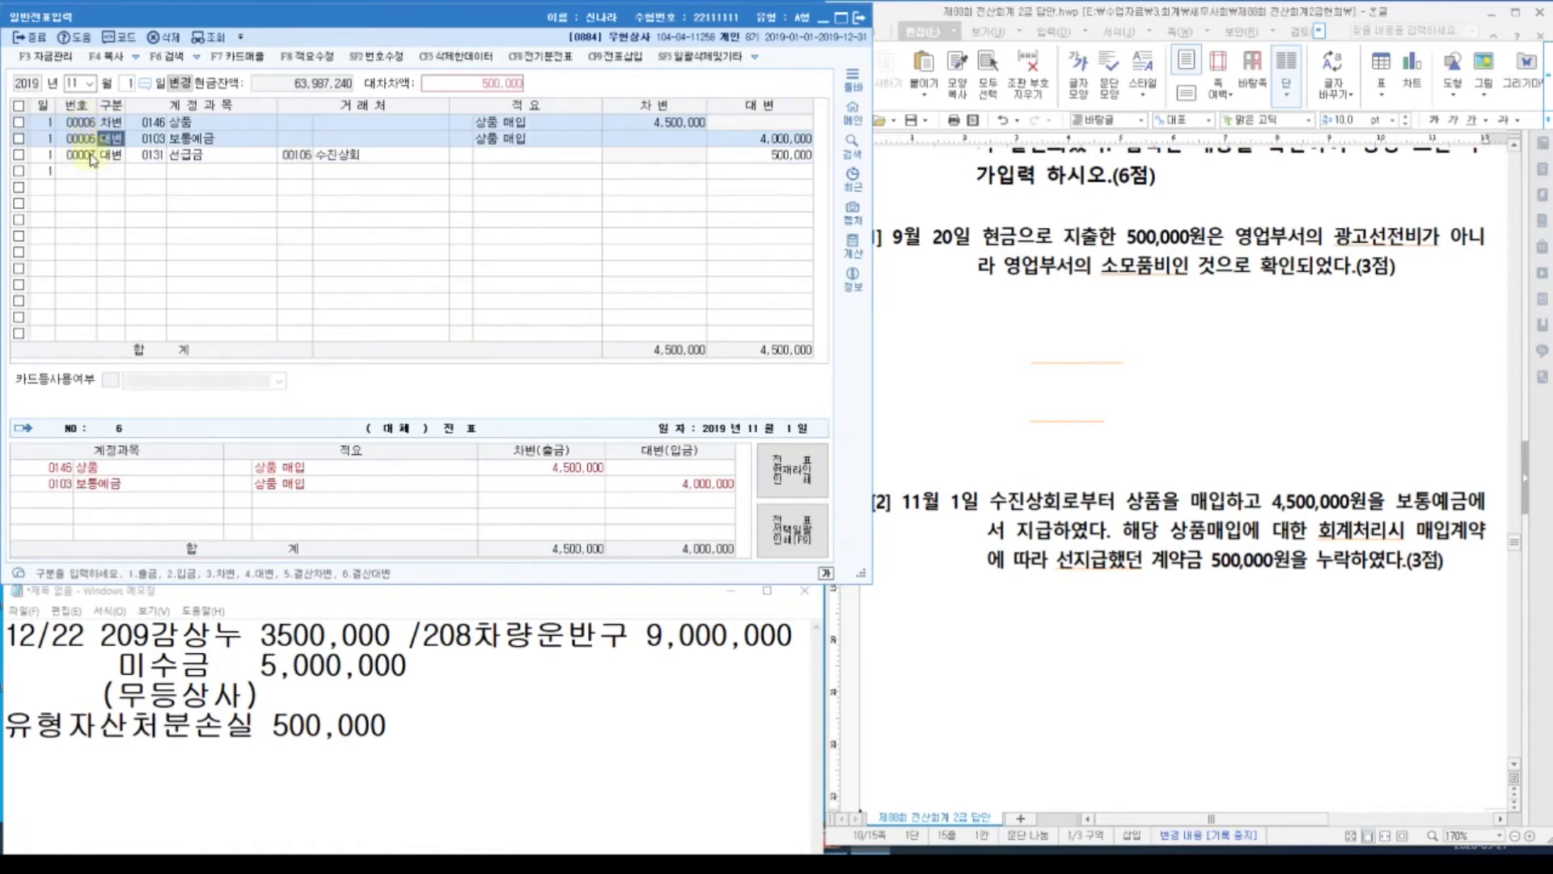
pyautogui.click(92, 161)
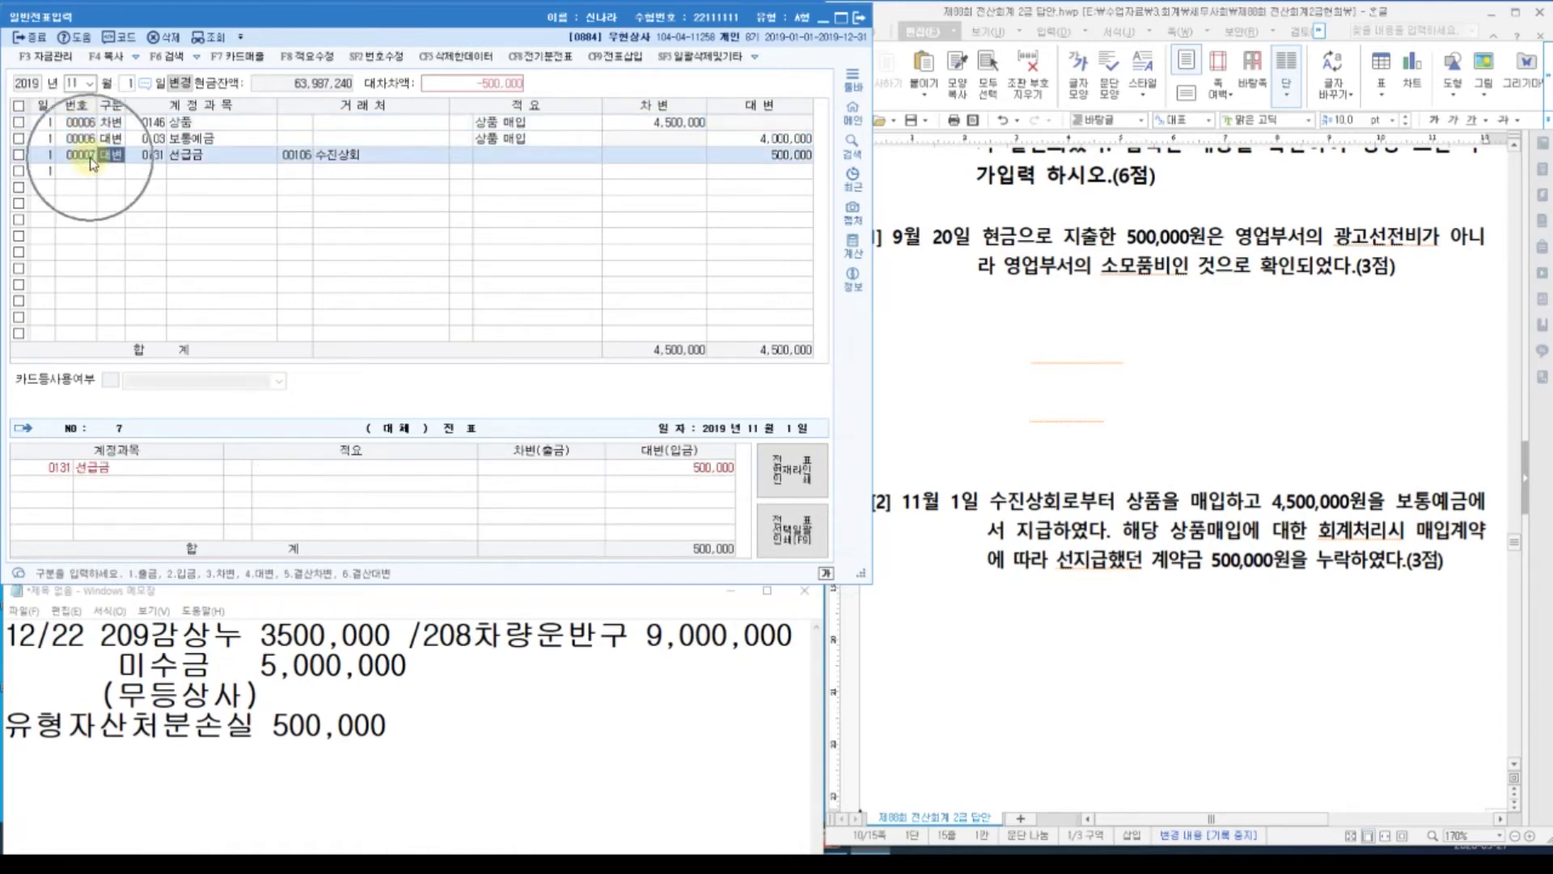
pyautogui.click(368, 65)
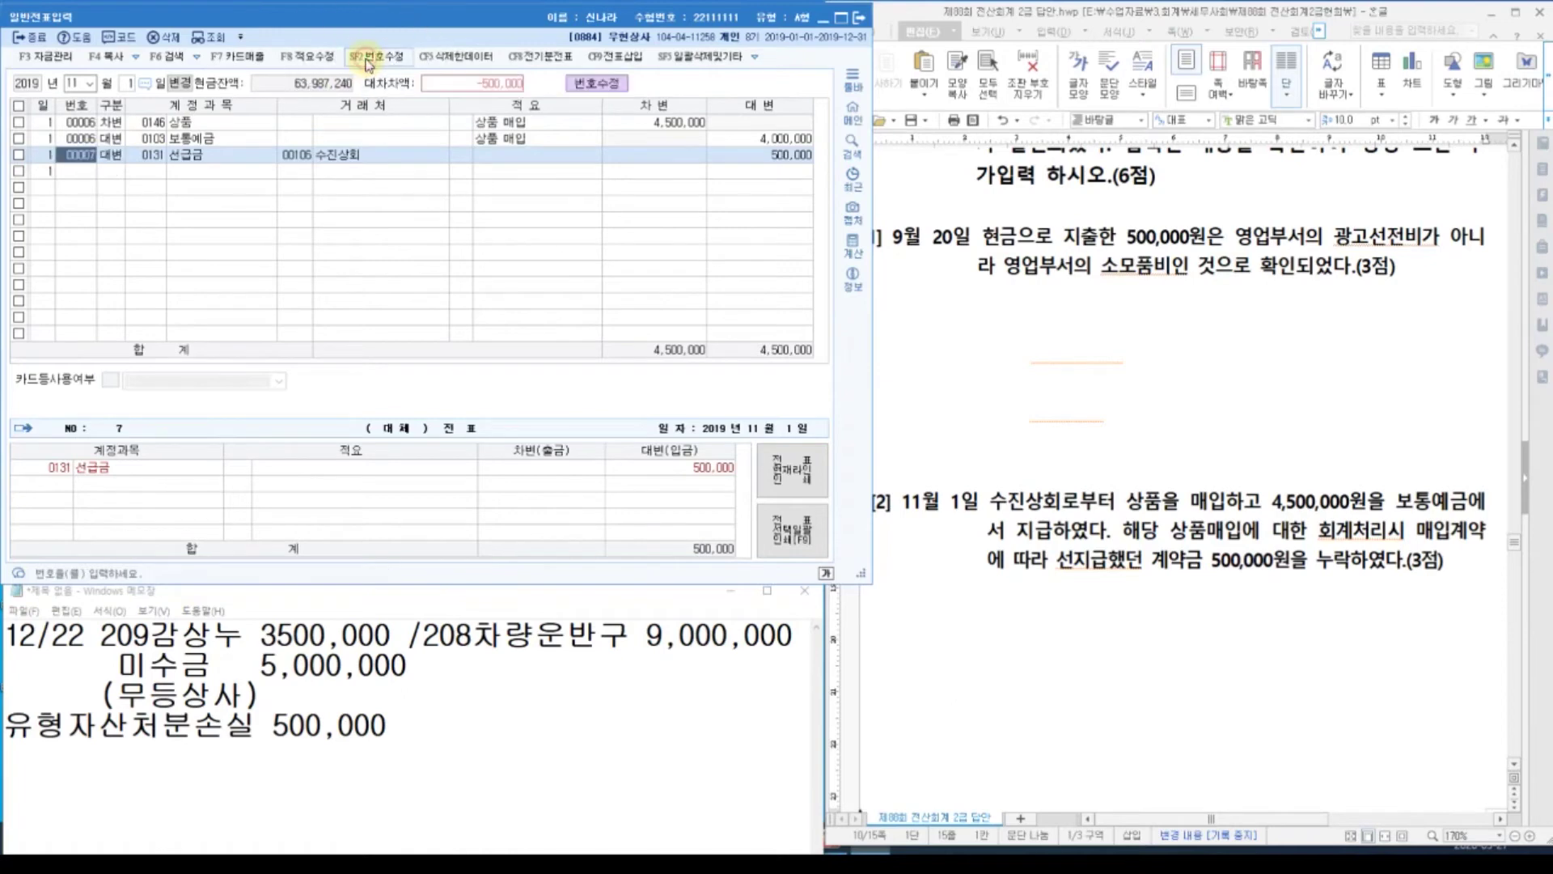
pyautogui.click(97, 155)
pyautogui.write('6')
pyautogui.press('Return')
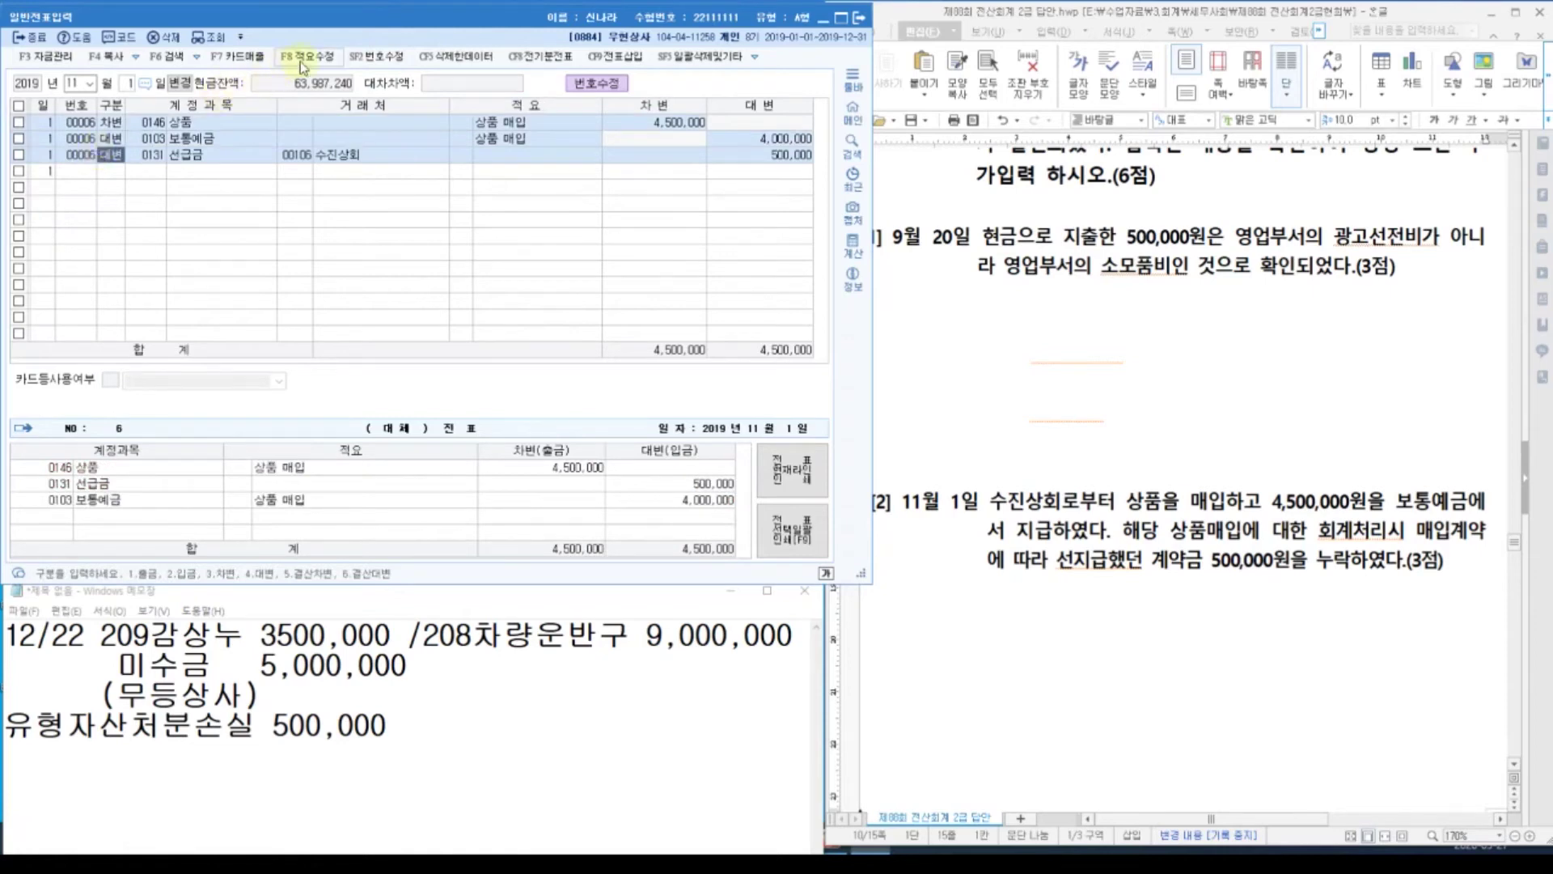
pyautogui.click(367, 61)
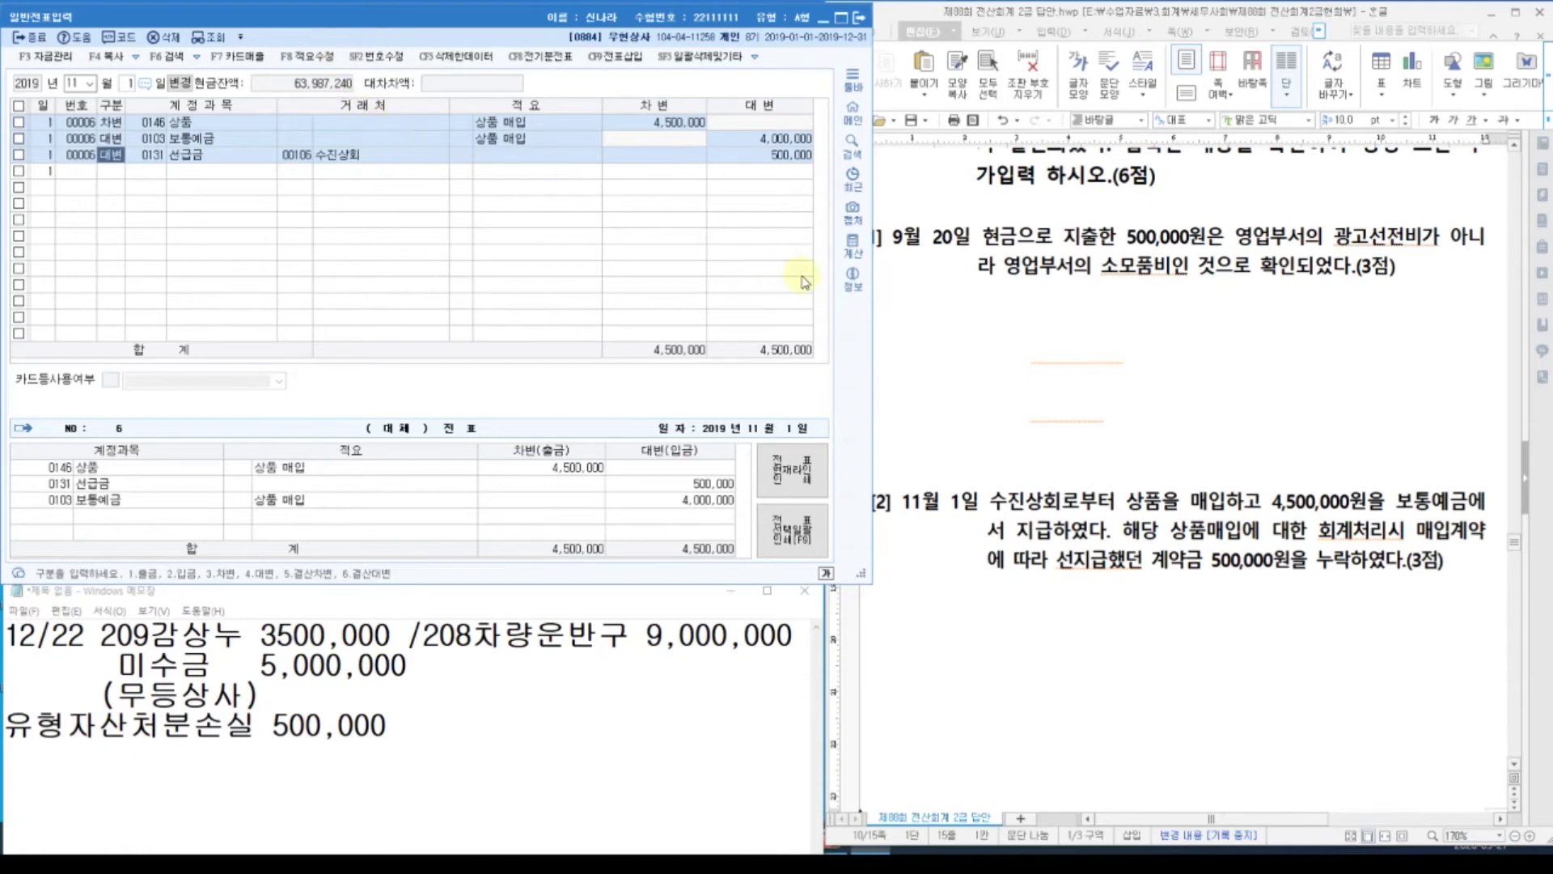
# Bring 문제6 into view in the exam document and close general voucher entry.
pyautogui.scroll(-15, 1158, 590)
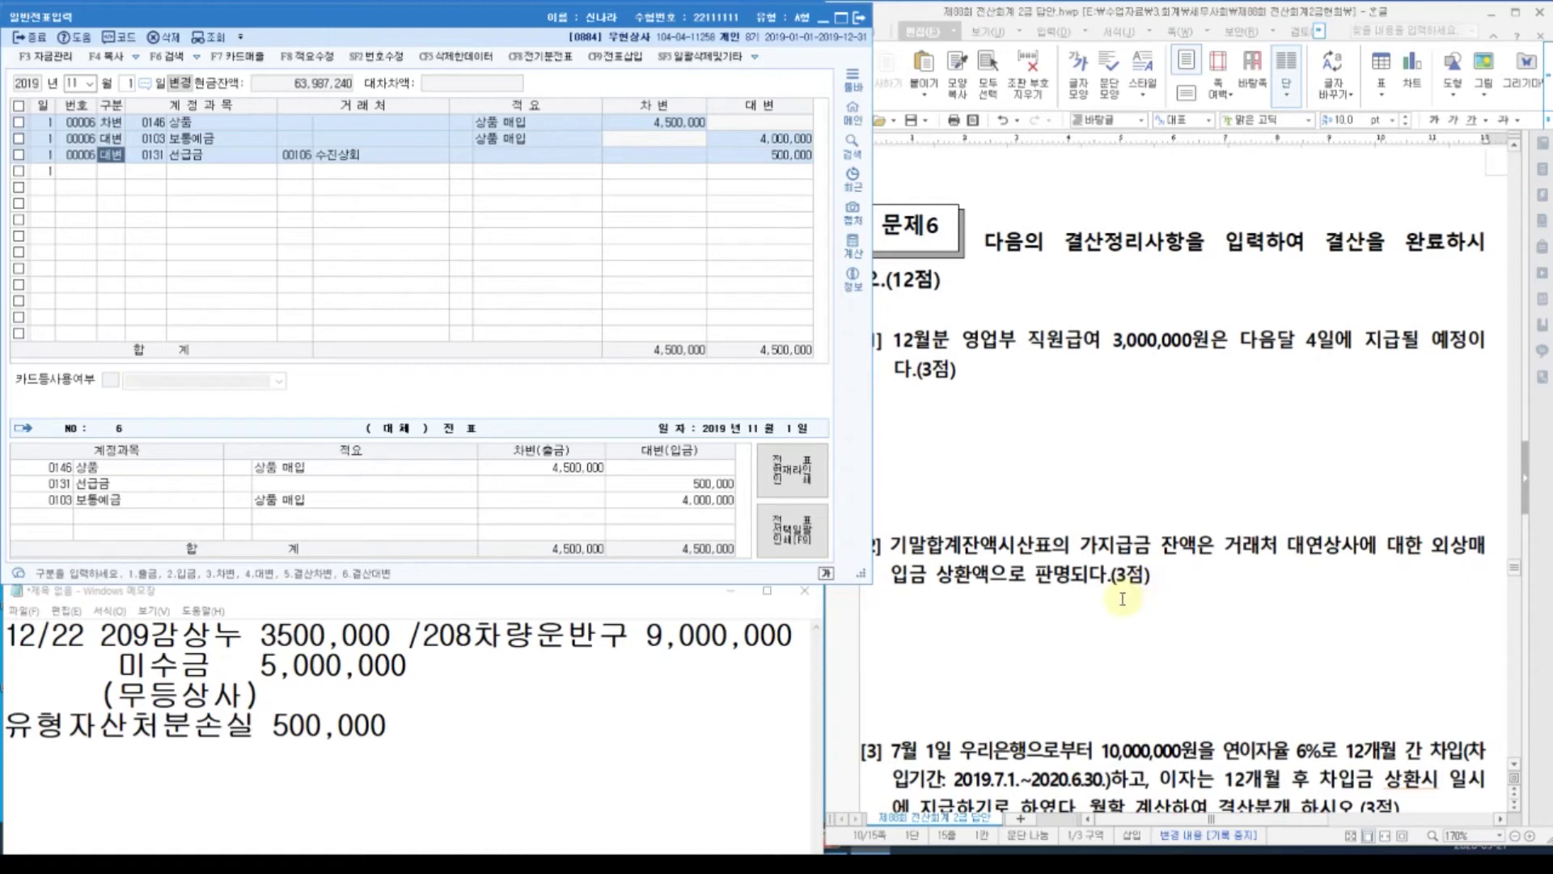
pyautogui.click(20, 40)
pyautogui.click(20, 41)
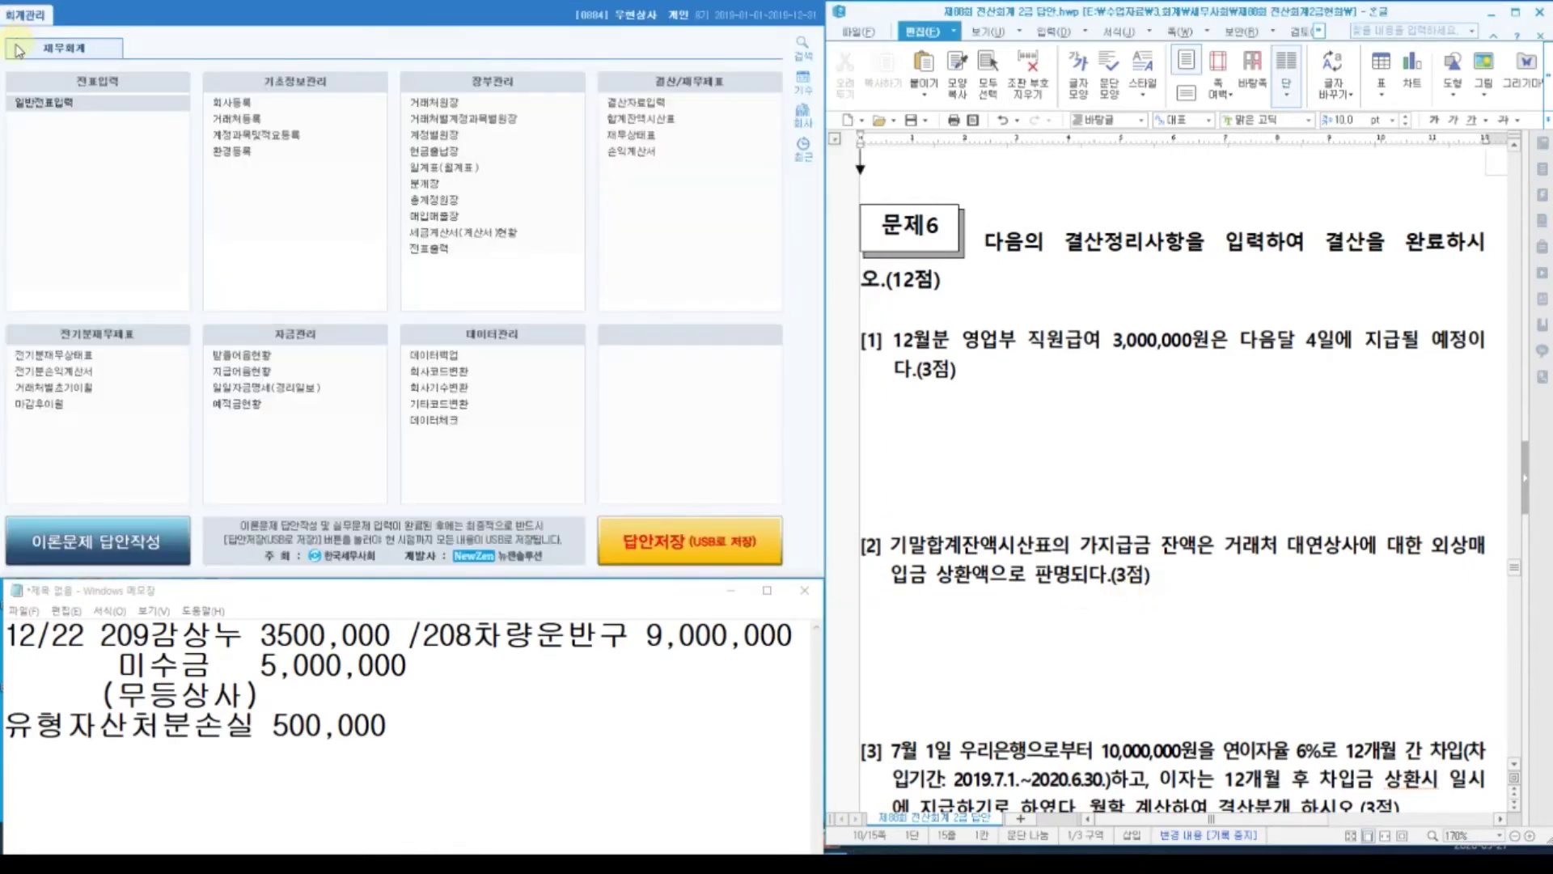
# Run the data check (데이터체크) with the default conditions for January to December, examine the errors listed, and close it.
pyautogui.click(444, 420)
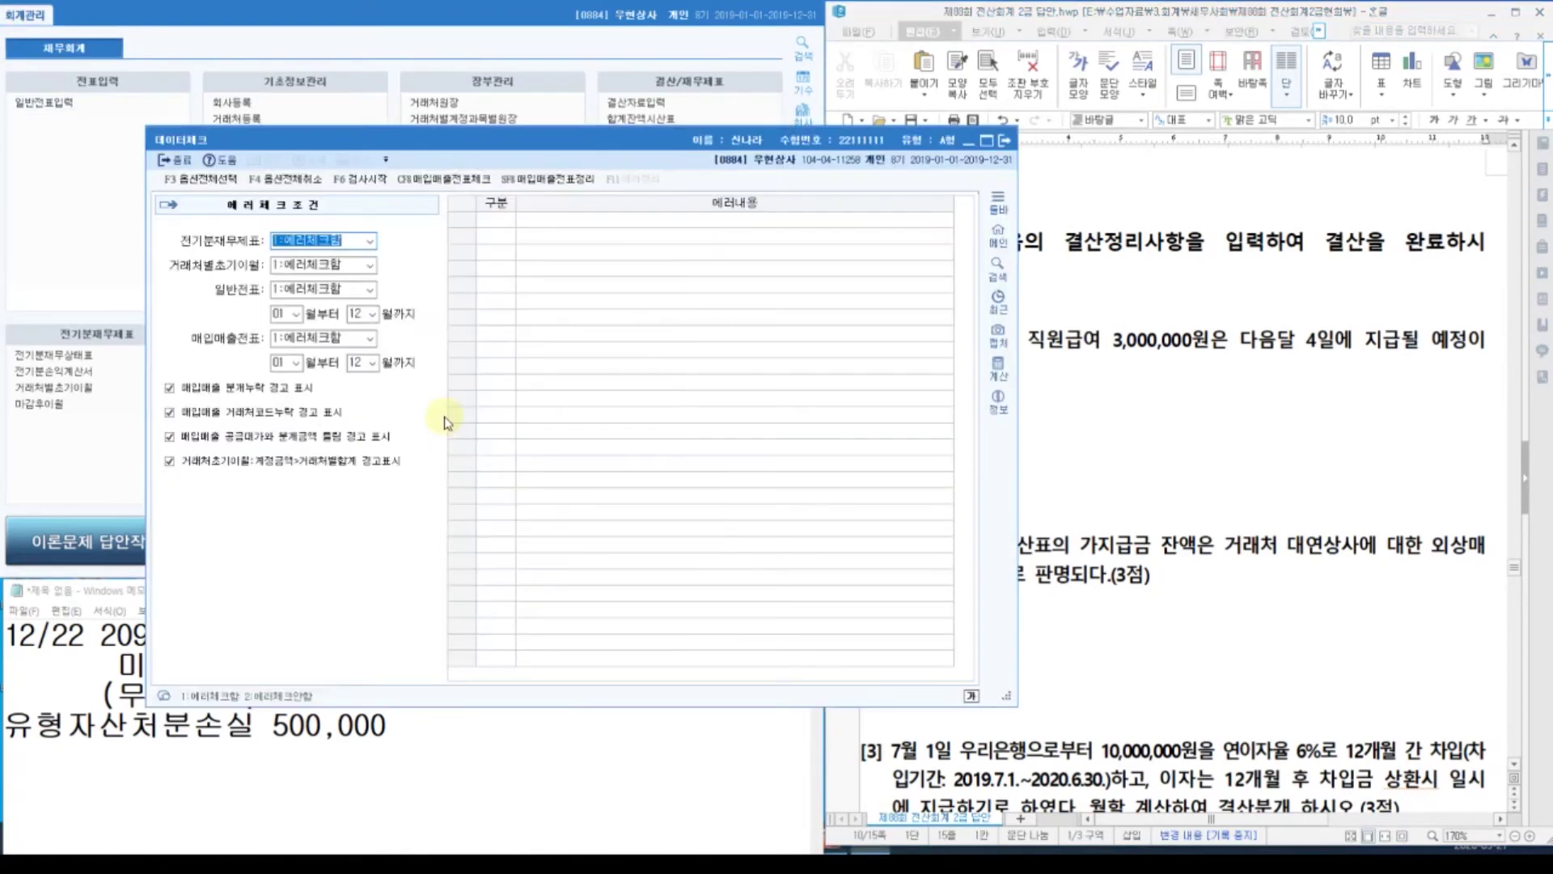
pyautogui.moveTo(376, 139); pyautogui.dragTo(316, 96)
pyautogui.click(307, 139)
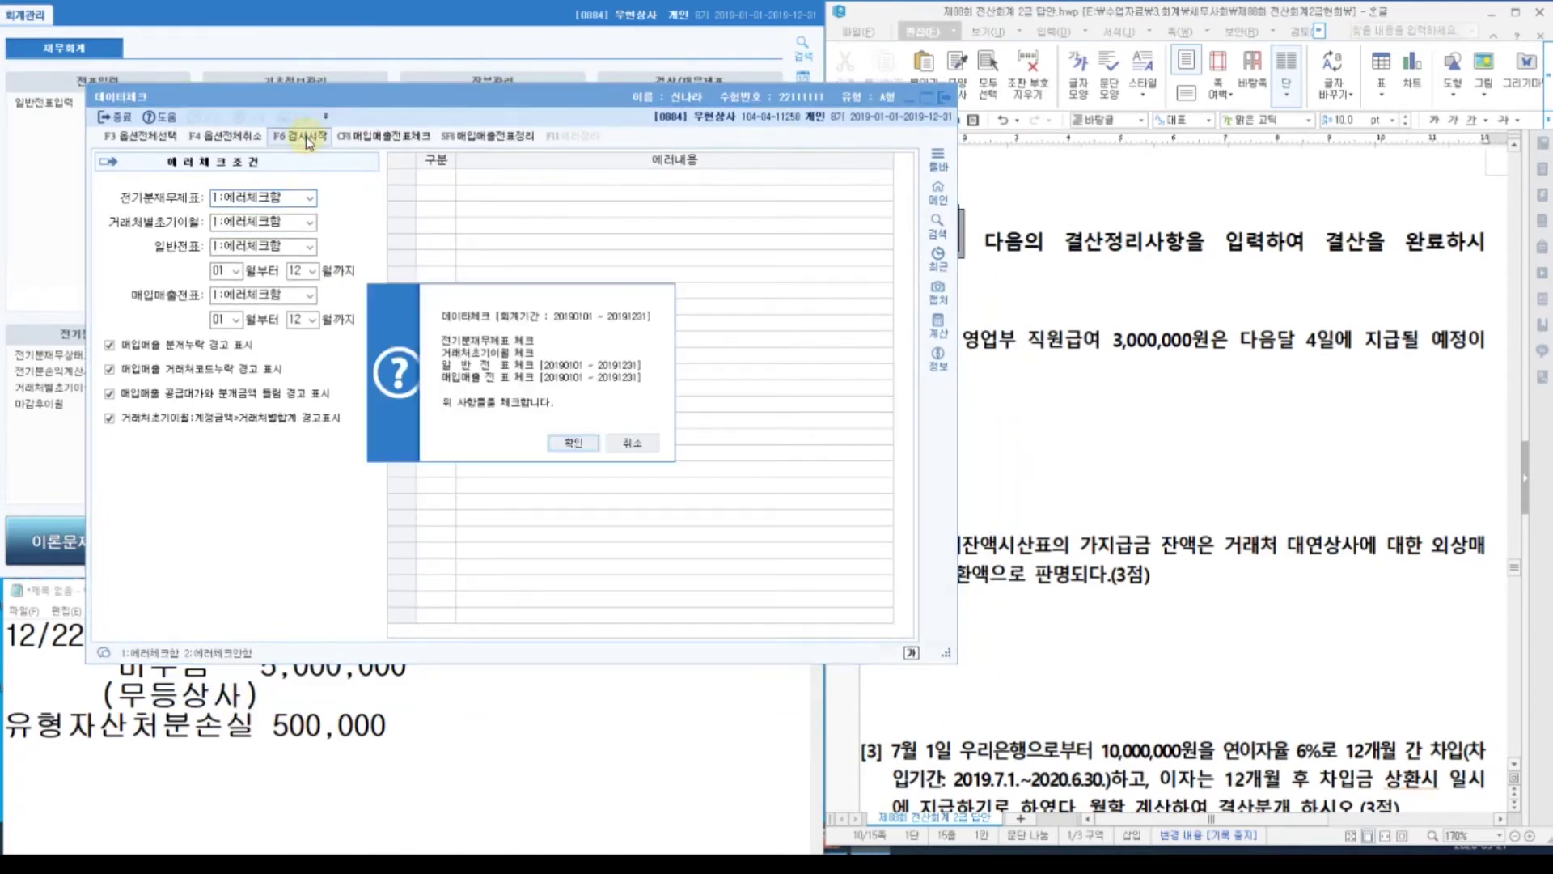
pyautogui.click(580, 437)
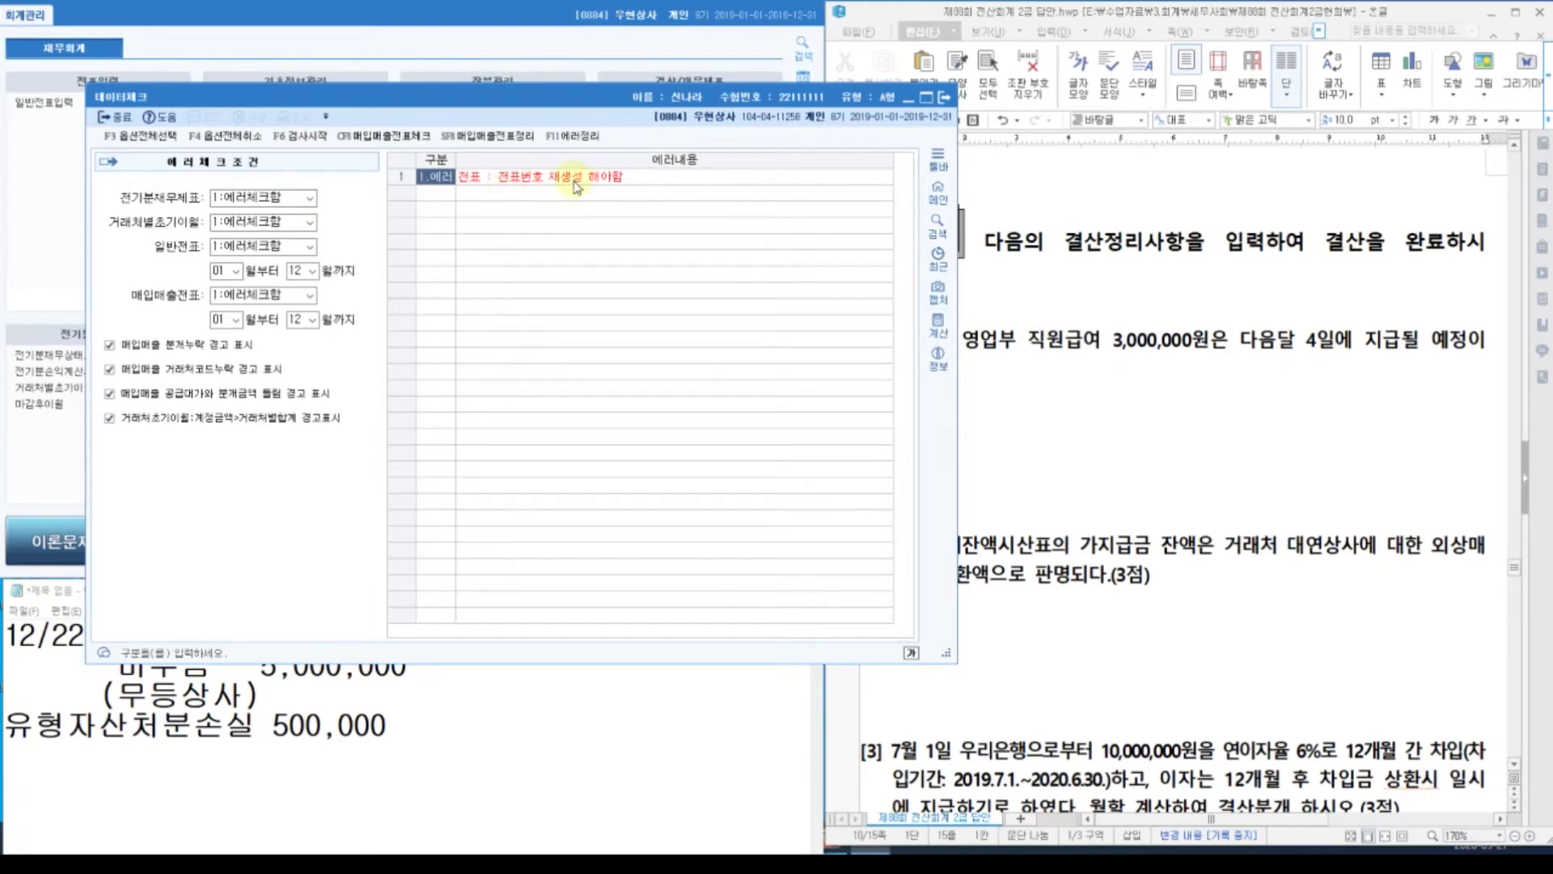
pyautogui.click(942, 98)
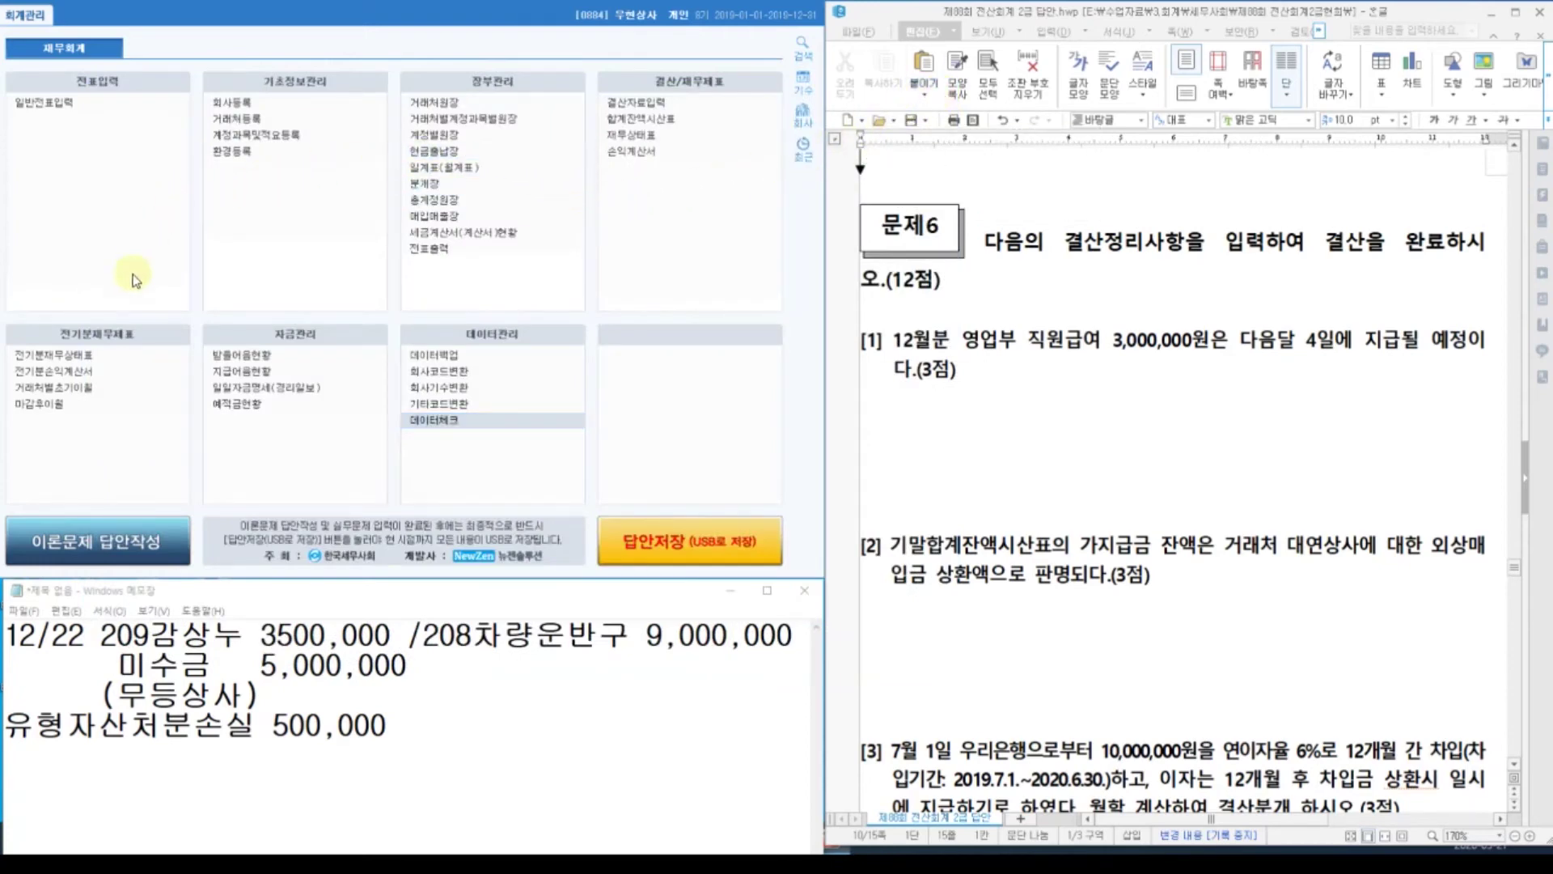
# Reopen general voucher entry (일반전표입력) and move its window clear of the exam document.
pyautogui.click(78, 101)
pyautogui.moveTo(415, 160); pyautogui.dragTo(201, 45)
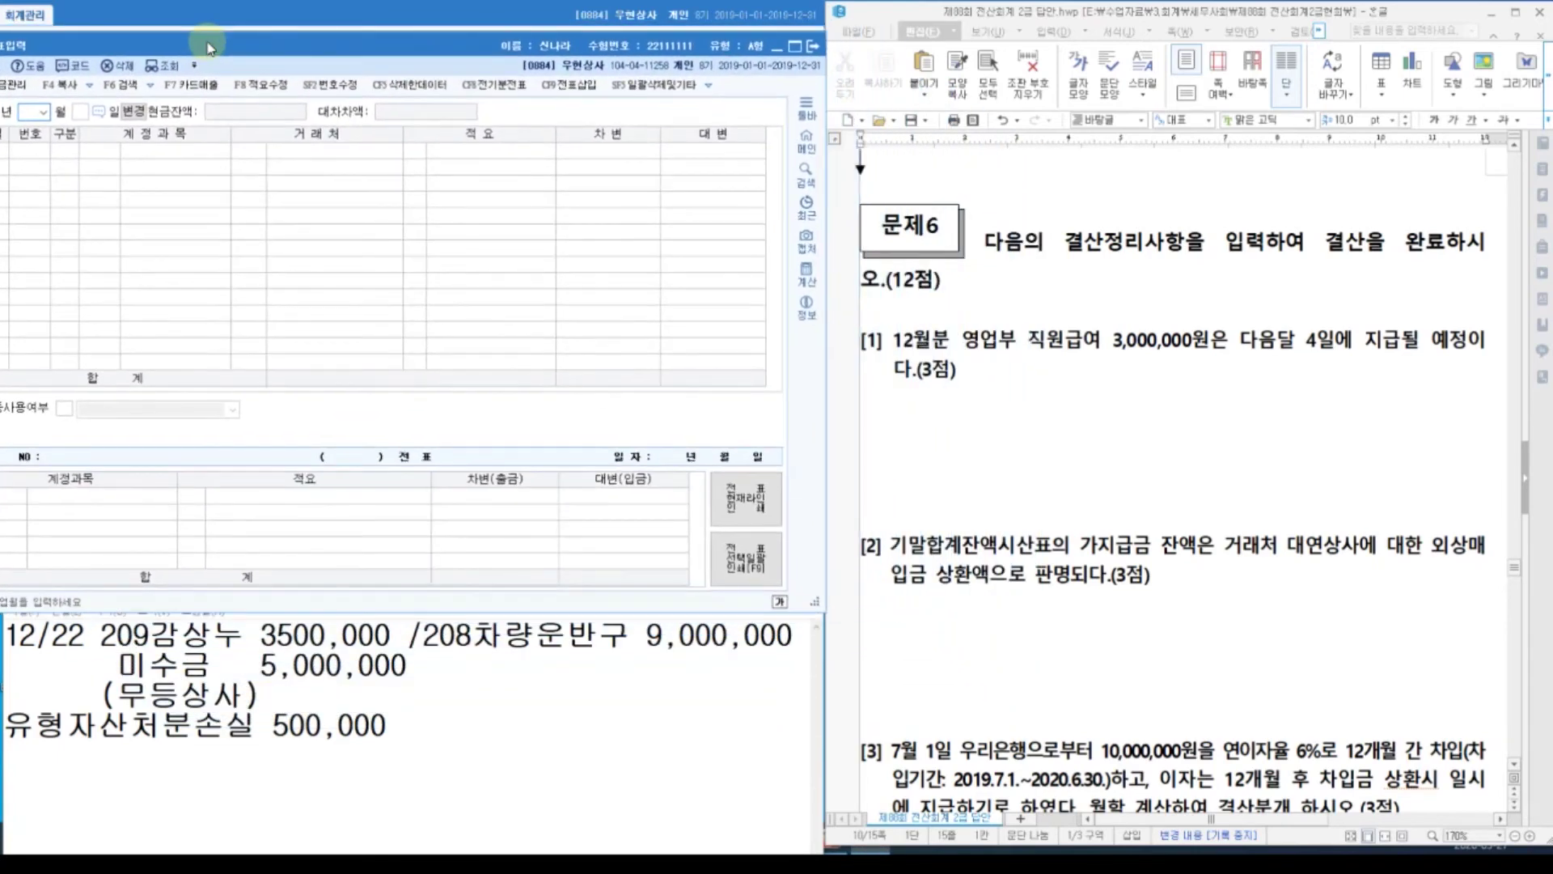
pyautogui.click(1034, 371)
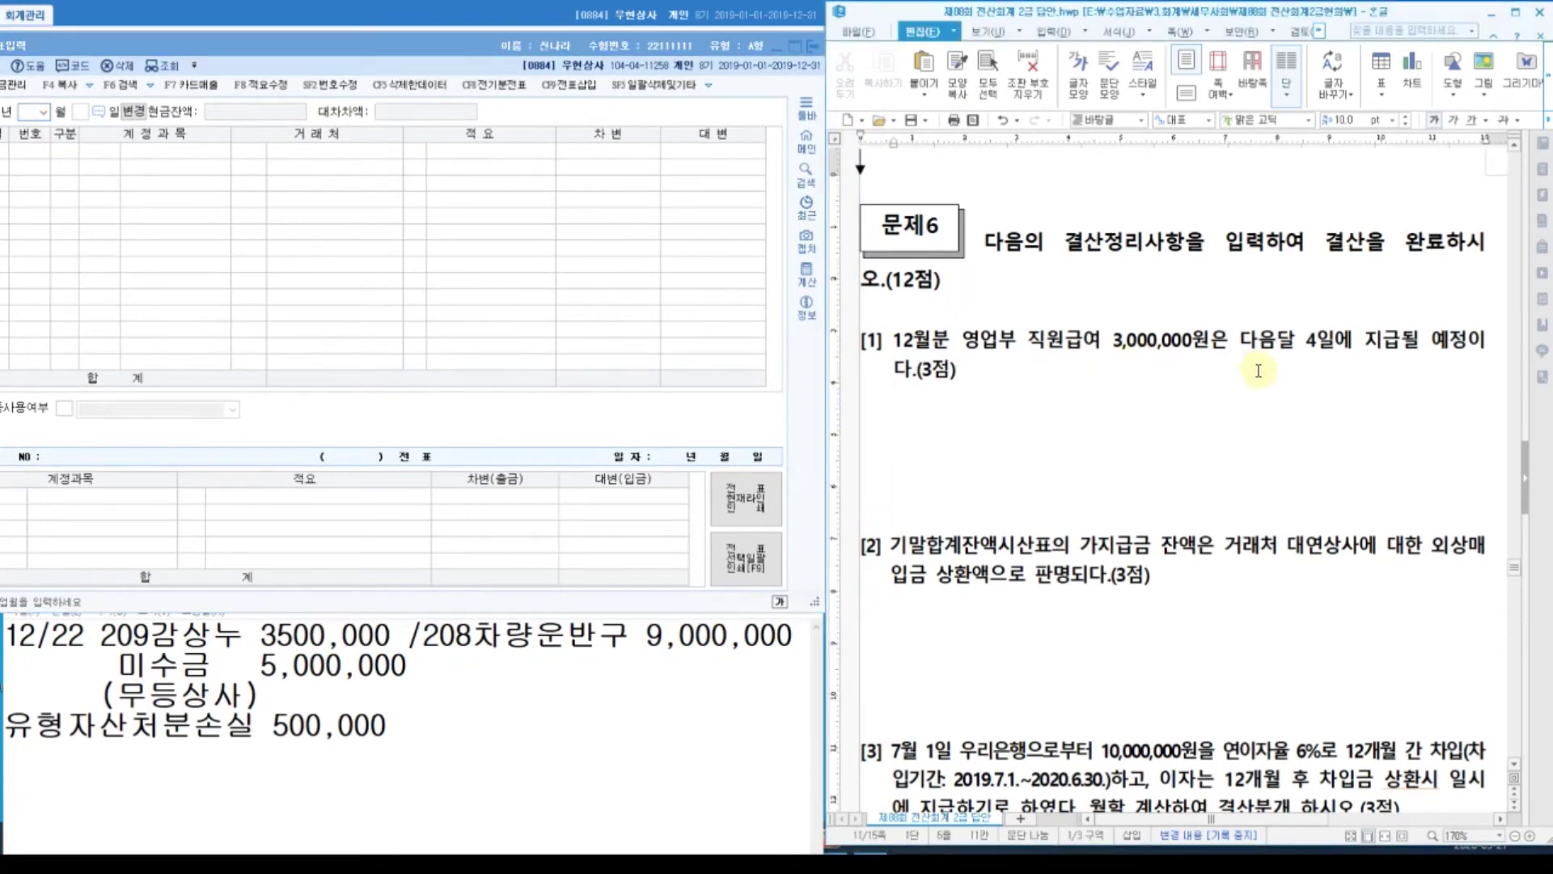
# Add the red on-screen text annotation 수동결산 beside the end of question [1] of 문제6.
pyautogui.click(1536, 5)
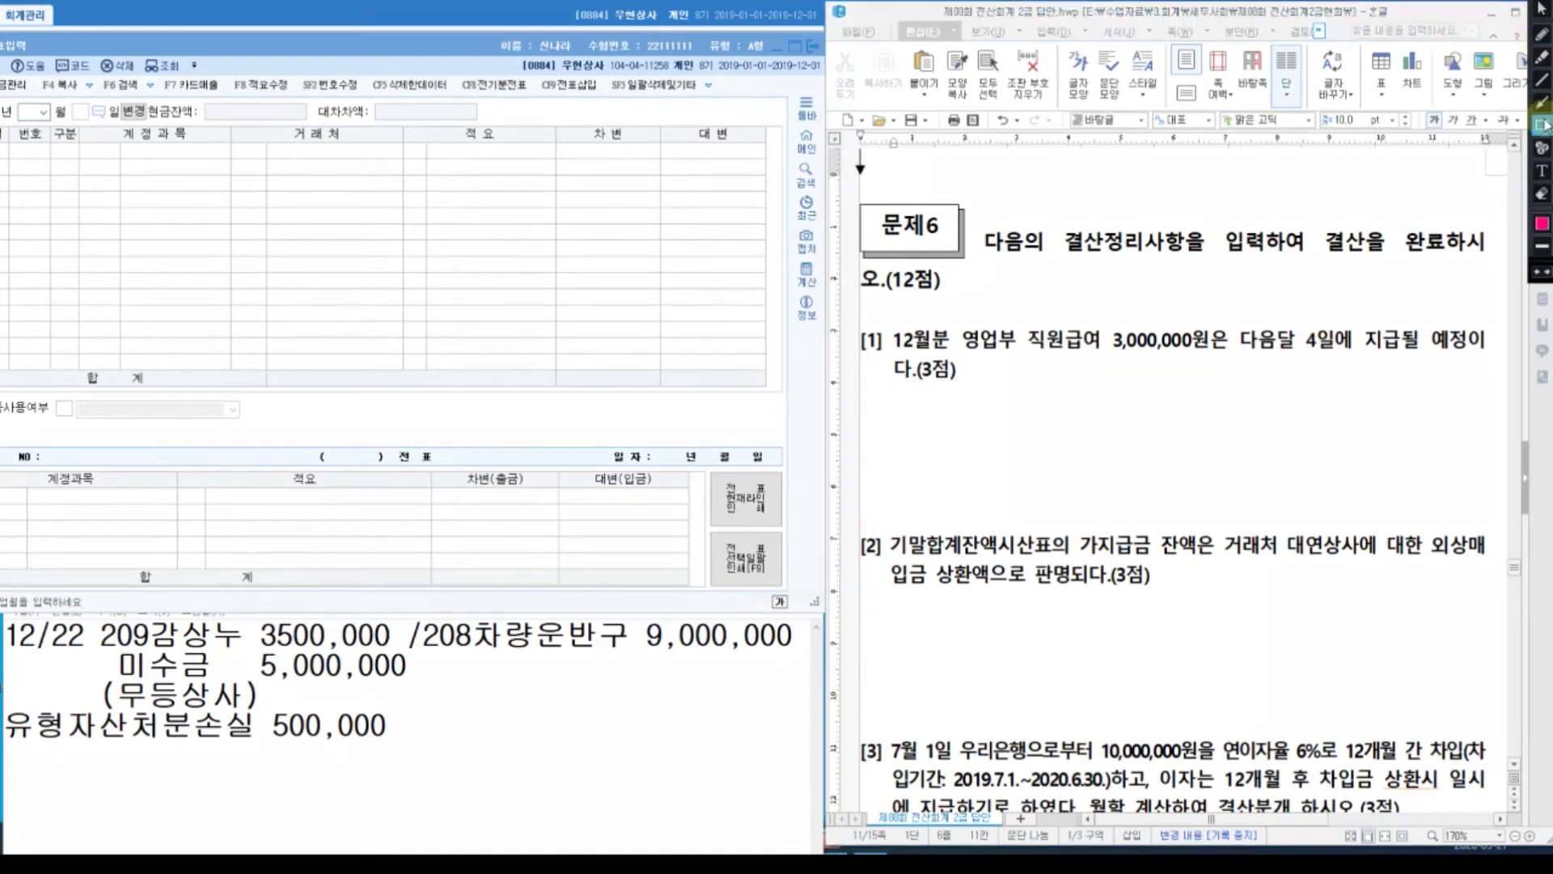
pyautogui.click(1542, 170)
pyautogui.click(969, 366)
pyautogui.write('TNE')
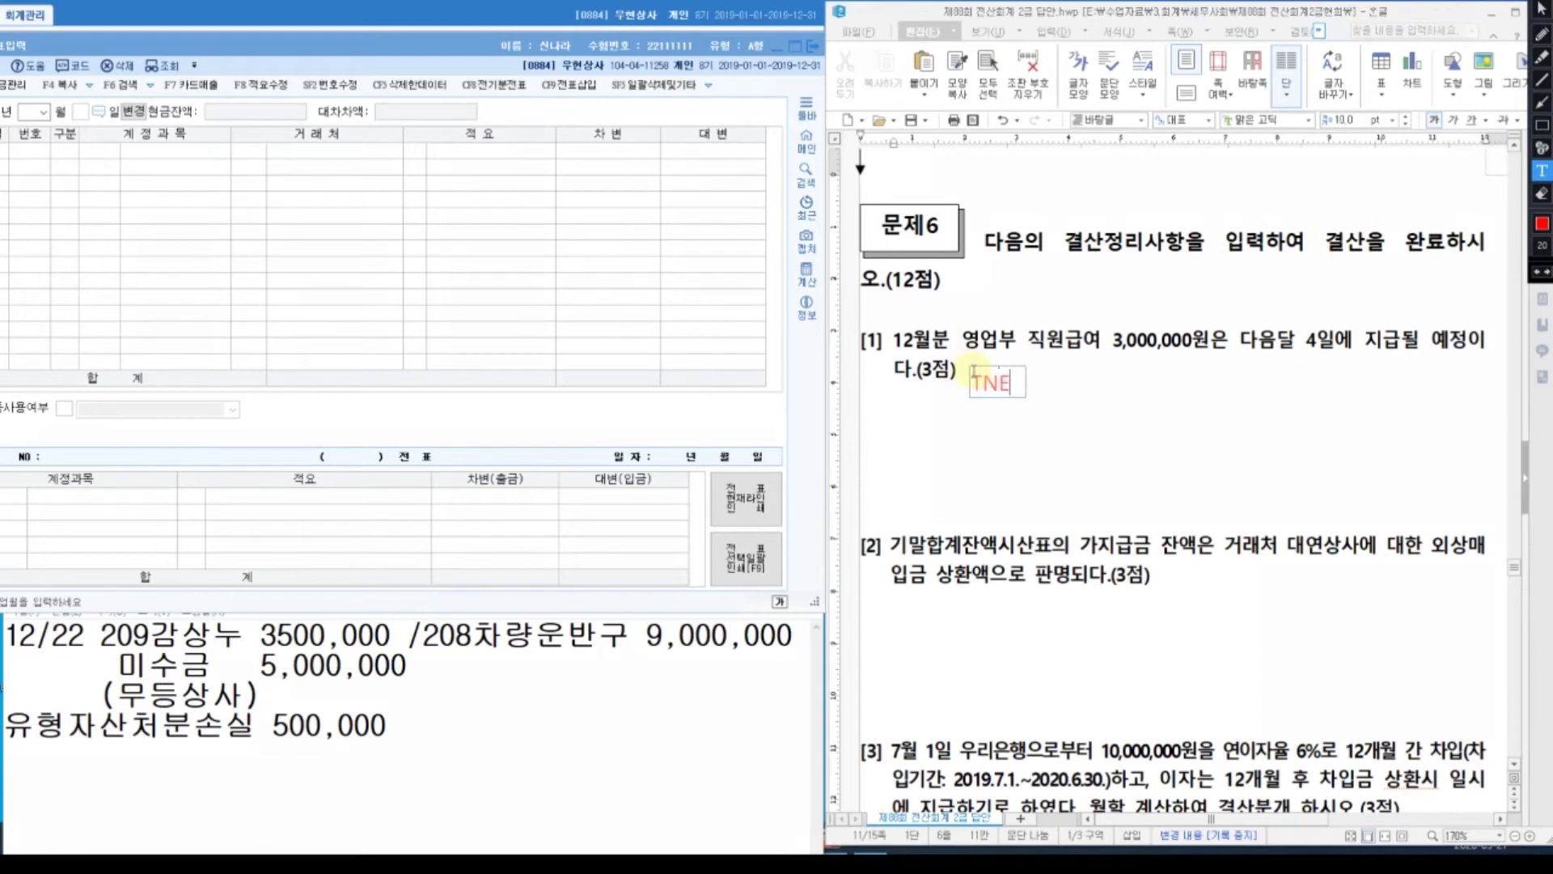
pyautogui.write('수동결사')
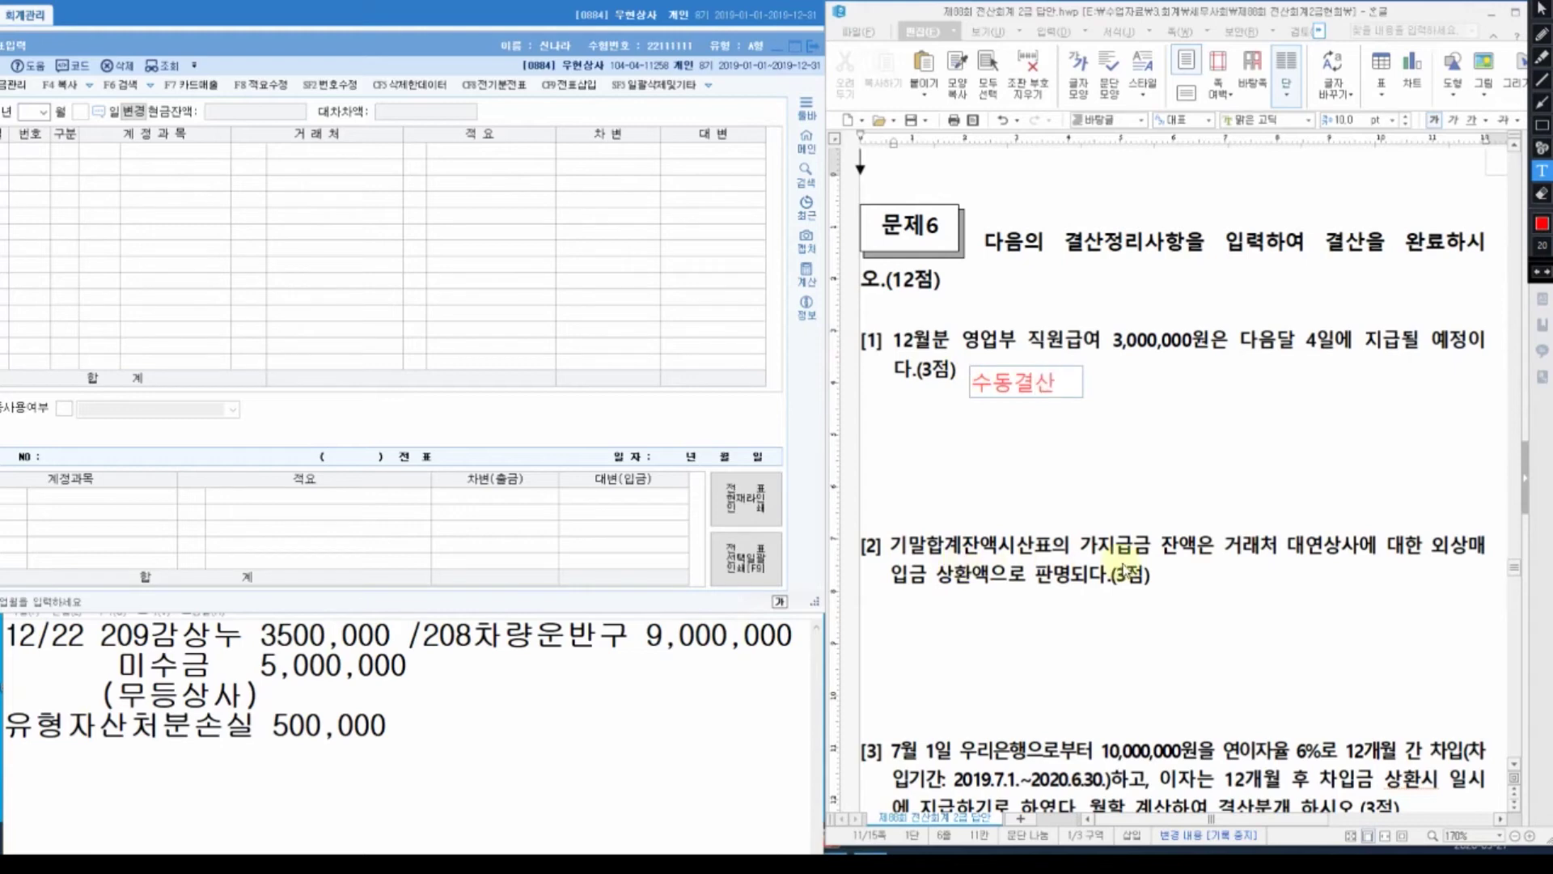
# Add the red on-screen text annotation 수동결산 below question [2] of 문제6.
pyautogui.click(1218, 571)
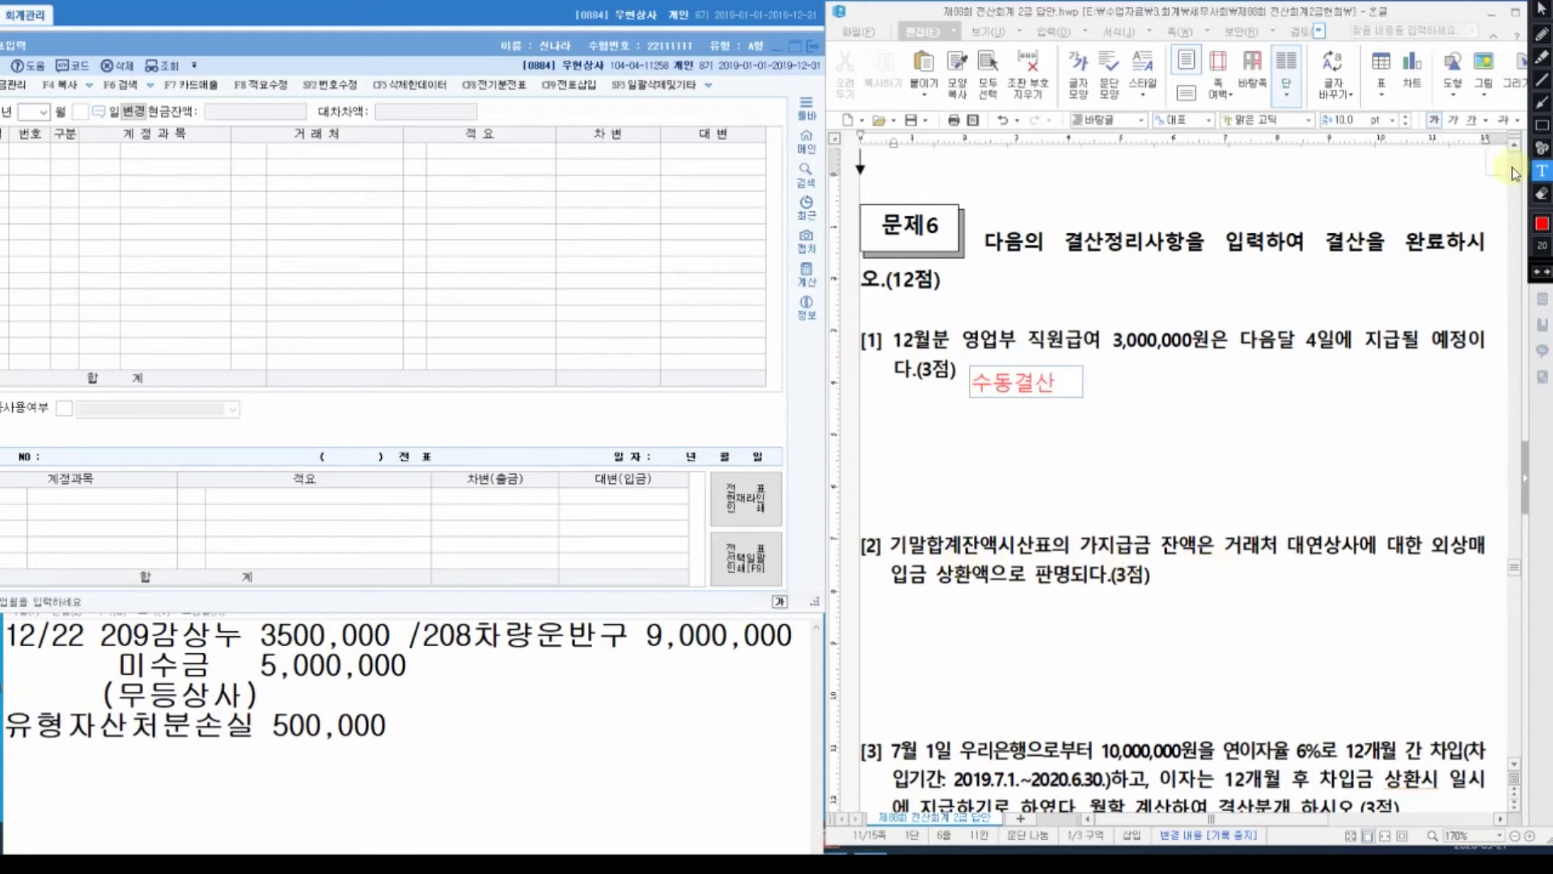
pyautogui.click(1021, 600)
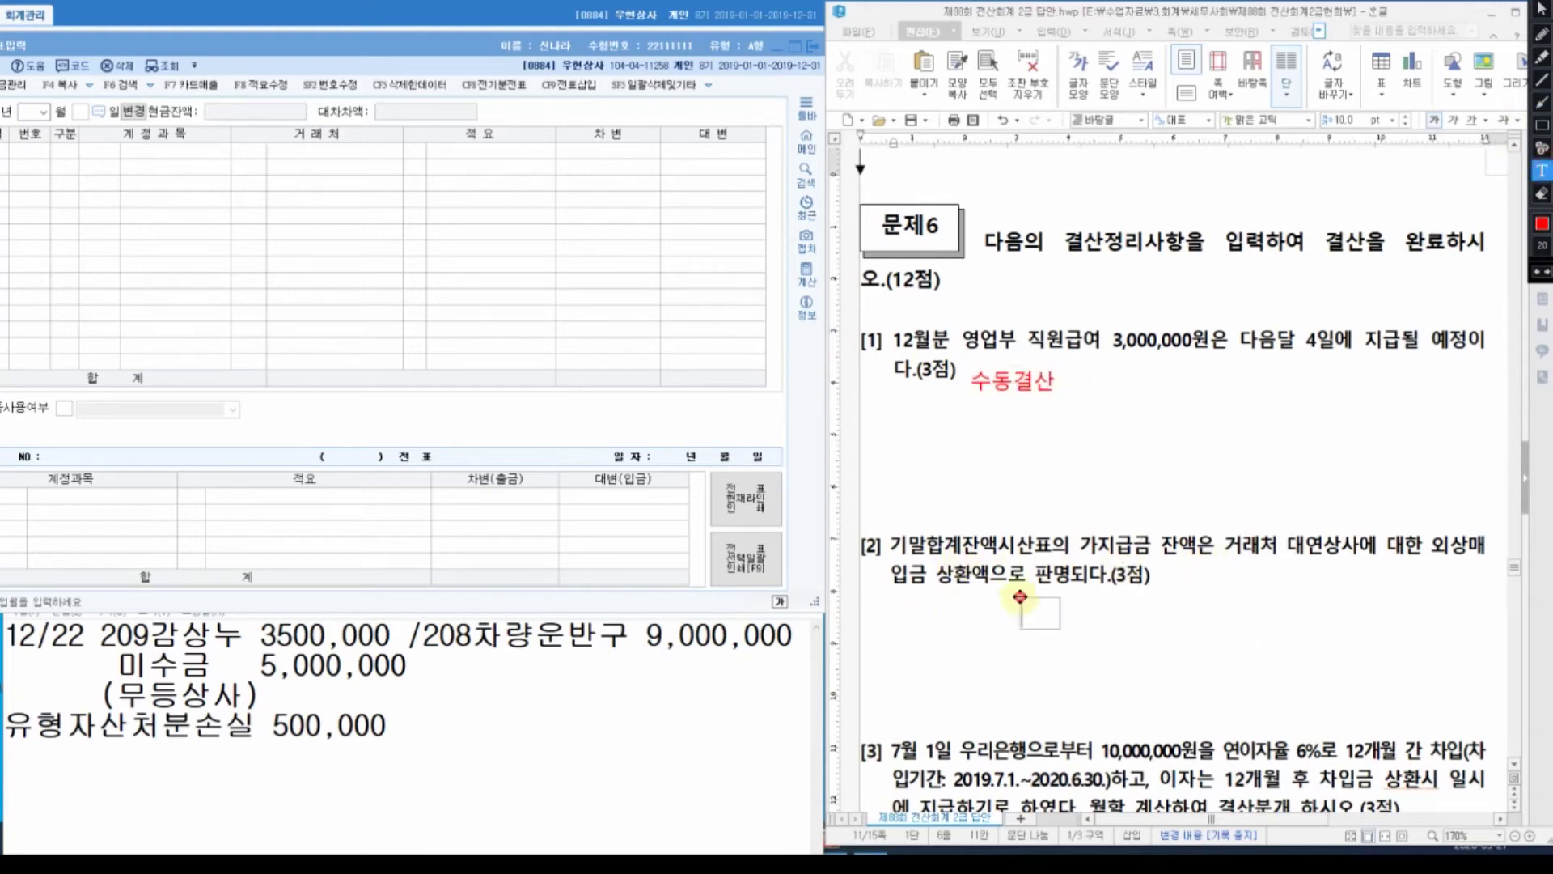
pyautogui.write('수ㄷ')
pyautogui.write('결산')
pyautogui.click(1082, 685)
pyautogui.click(1058, 743)
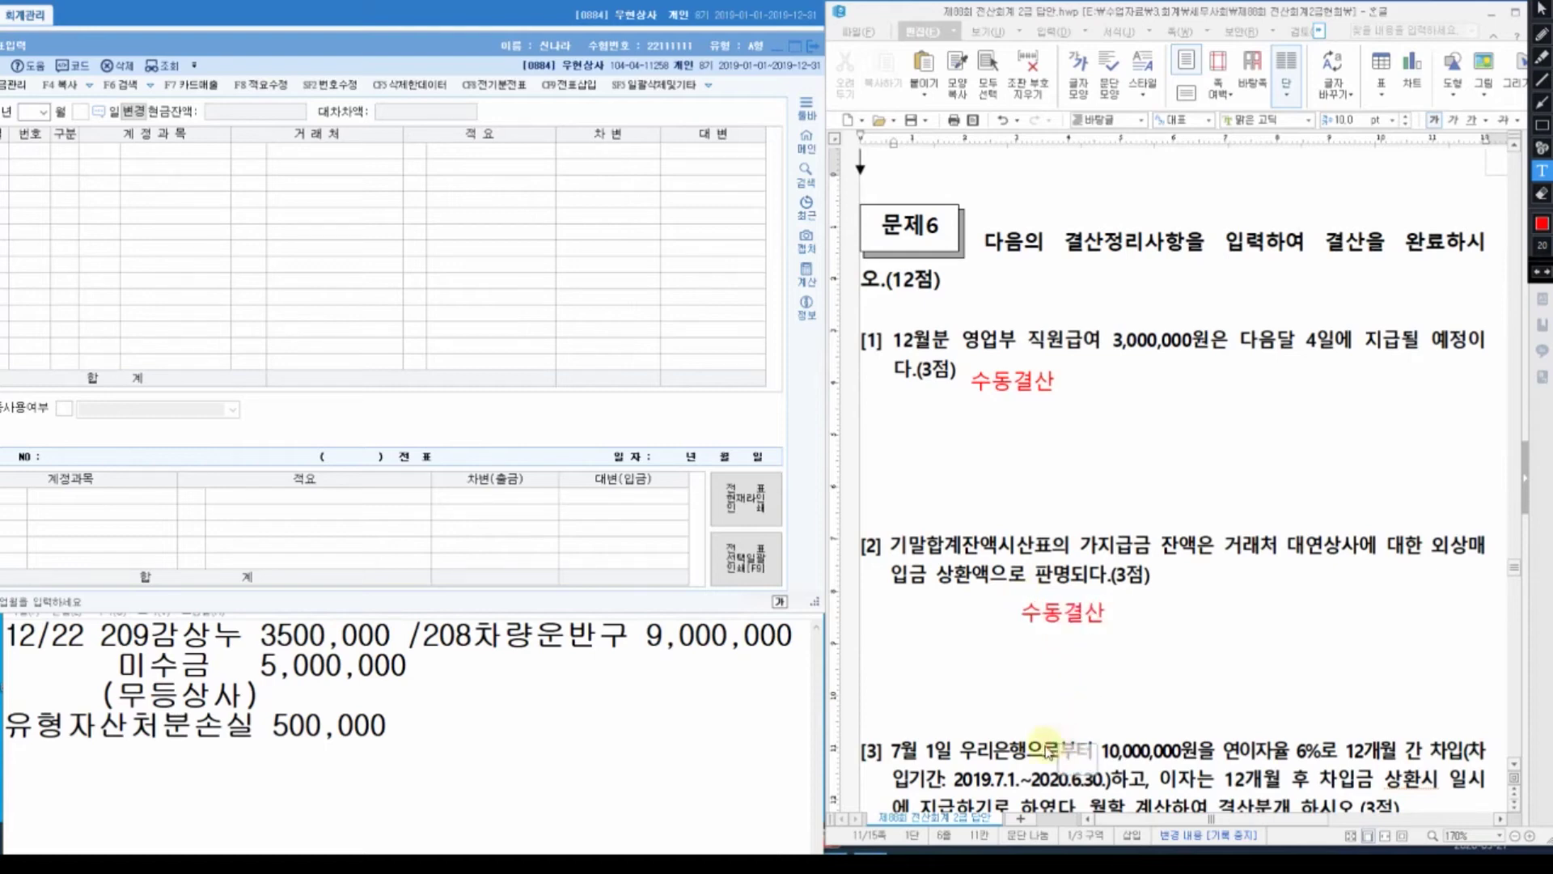
# Add the red text annotation 수동결산 above question [3] of 문제6 and clear all on-screen annotations.
pyautogui.click(1045, 749)
pyautogui.click(1013, 730)
pyautogui.moveTo(1013, 730); pyautogui.dragTo(1013, 695)
pyautogui.write('수동결산')
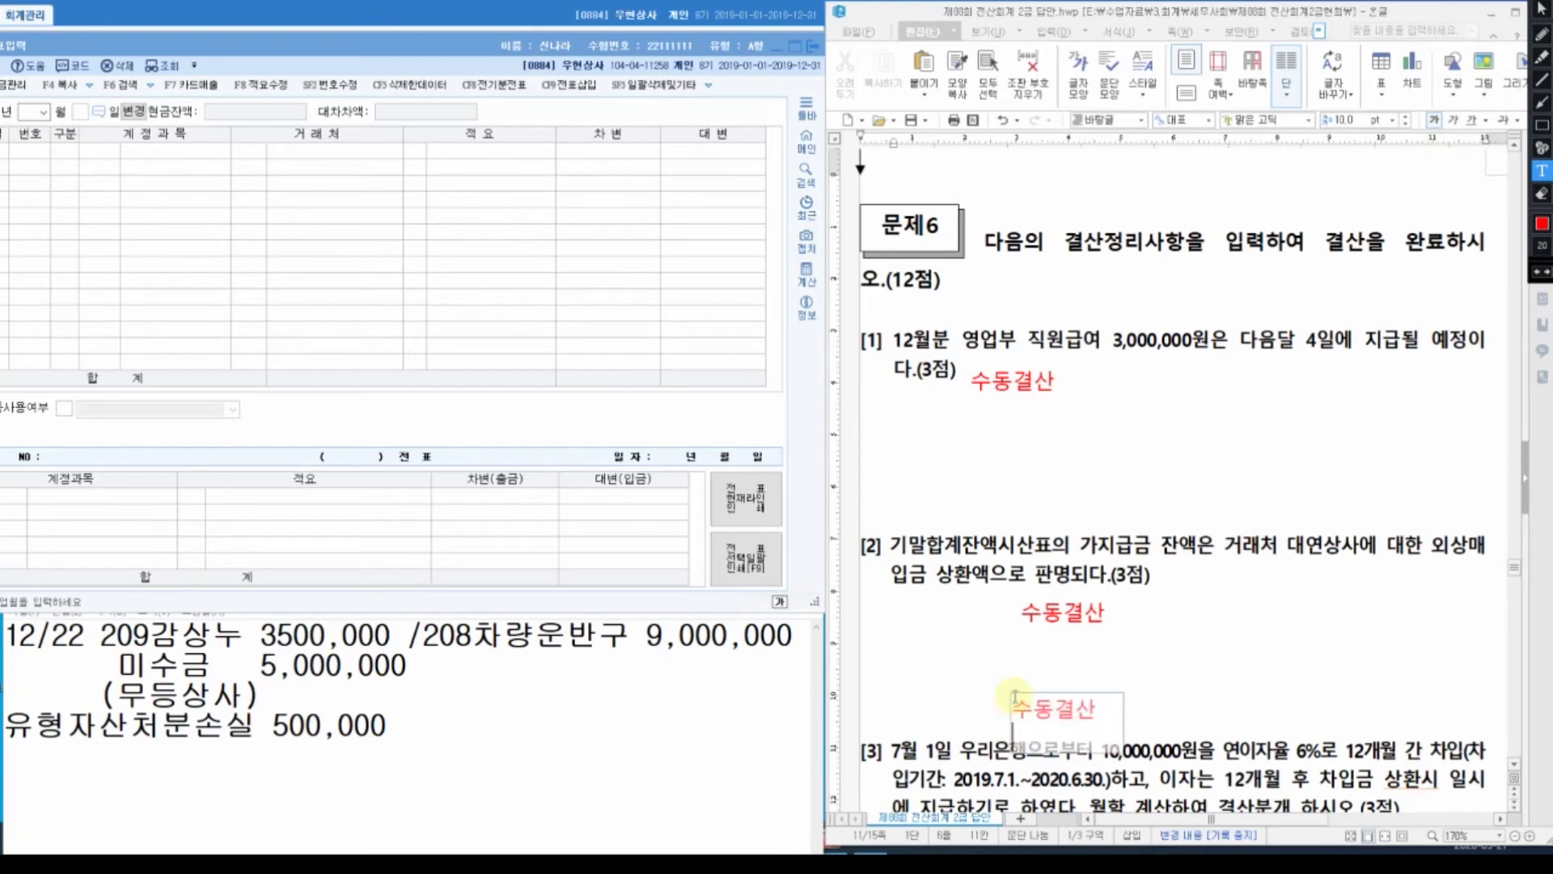
pyautogui.press('Escape')
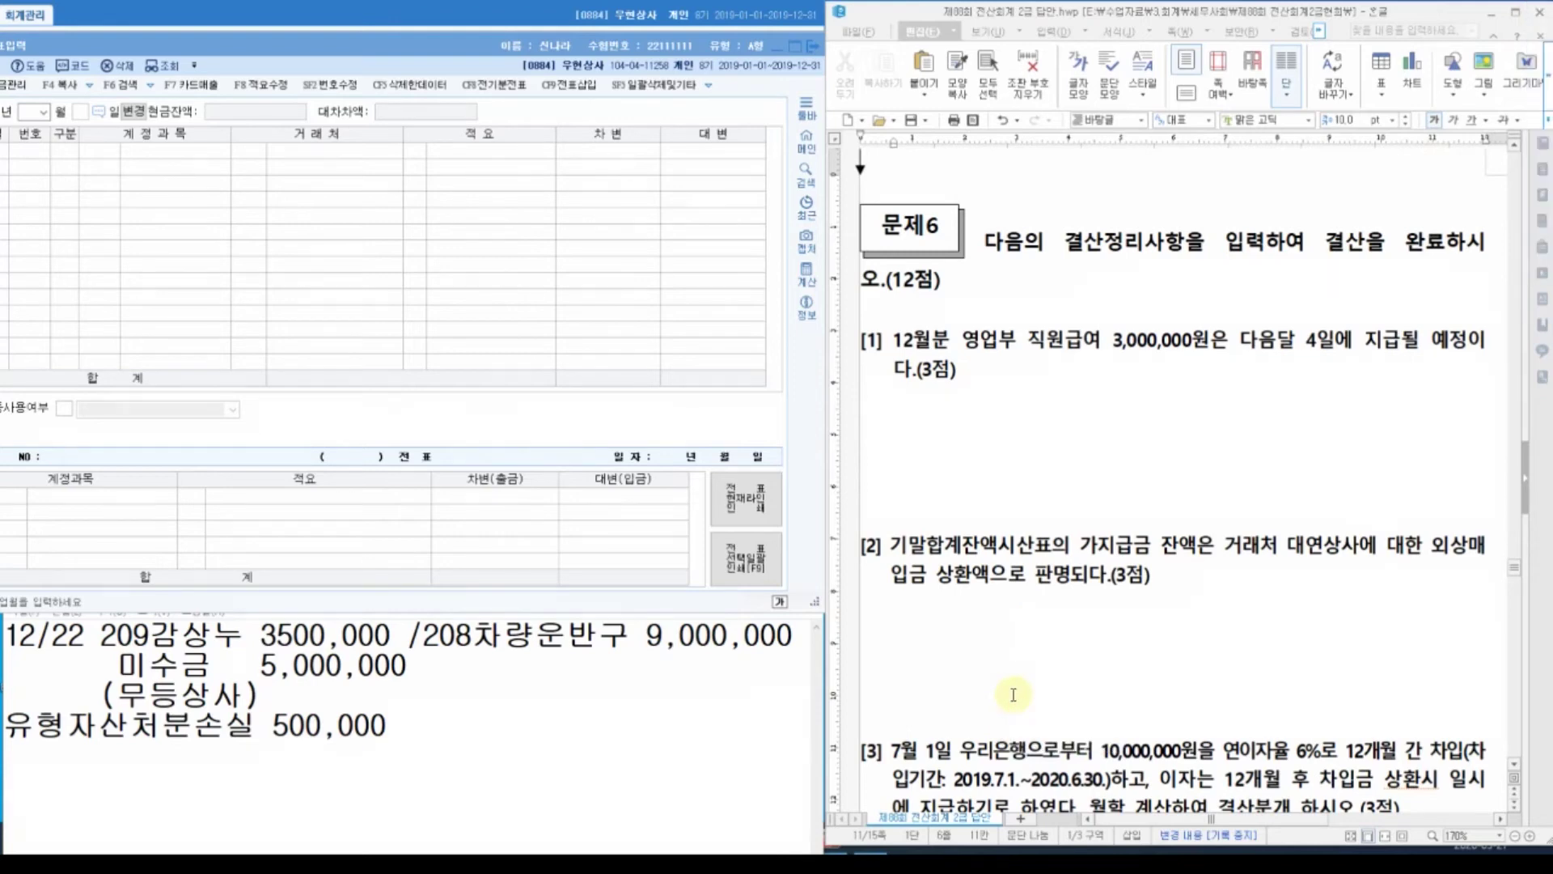
# Switch to Notepad (메모장) and replace the old notes with the debit side of question [1]: 12/31 급여 3,000,000 /.
pyautogui.scroll(-5, 1038, 660)
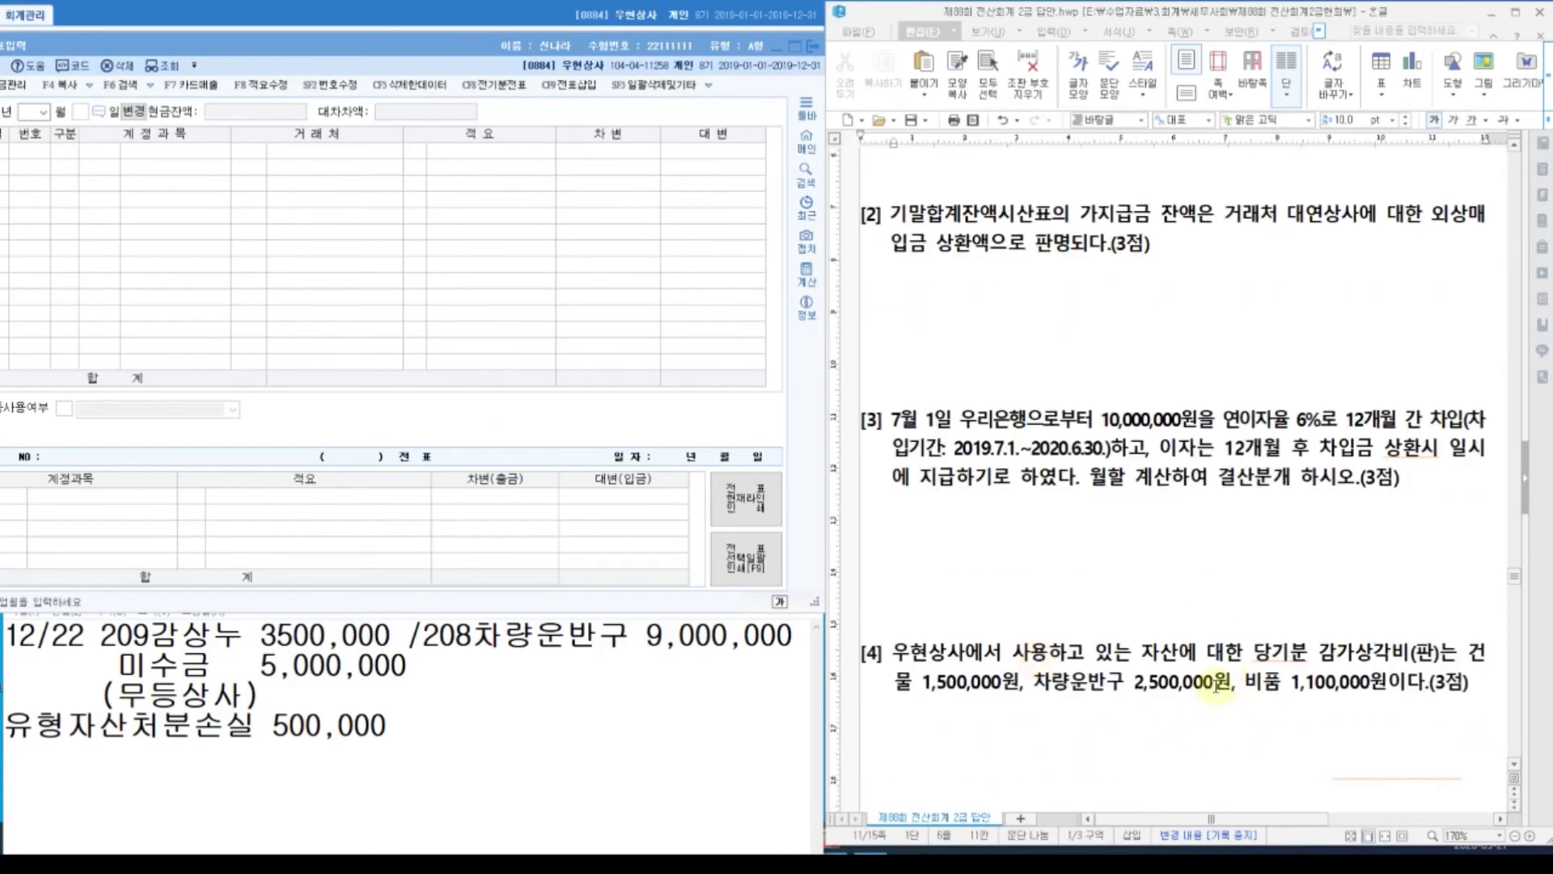
pyautogui.scroll(-4, 1216, 686)
pyautogui.scroll(9, 1216, 686)
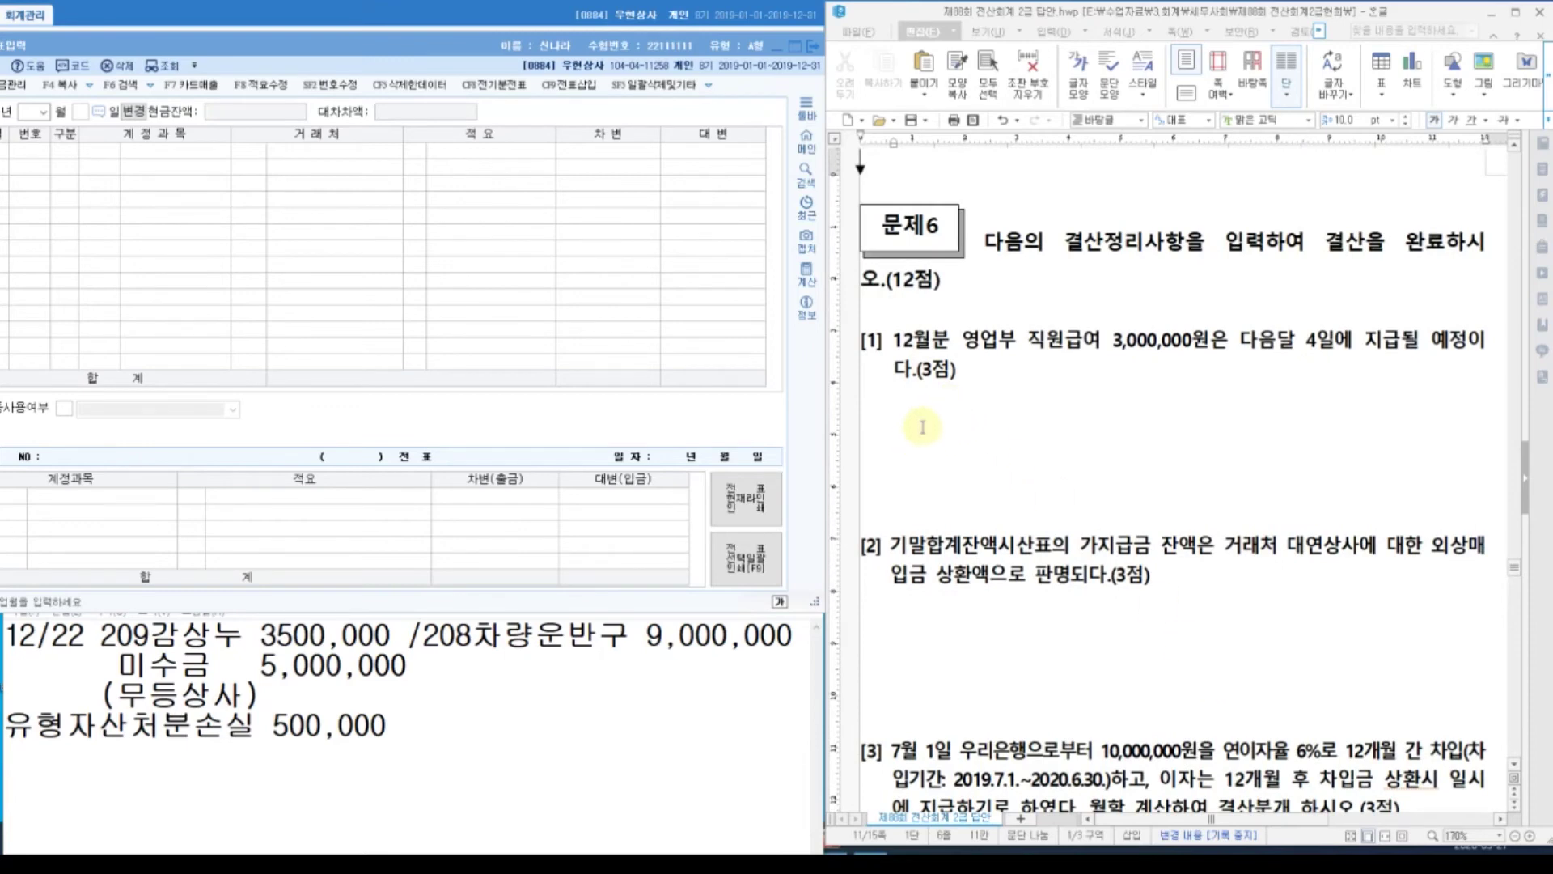
pyautogui.click(409, 727)
pyautogui.hotkey('ctrl', 'a')
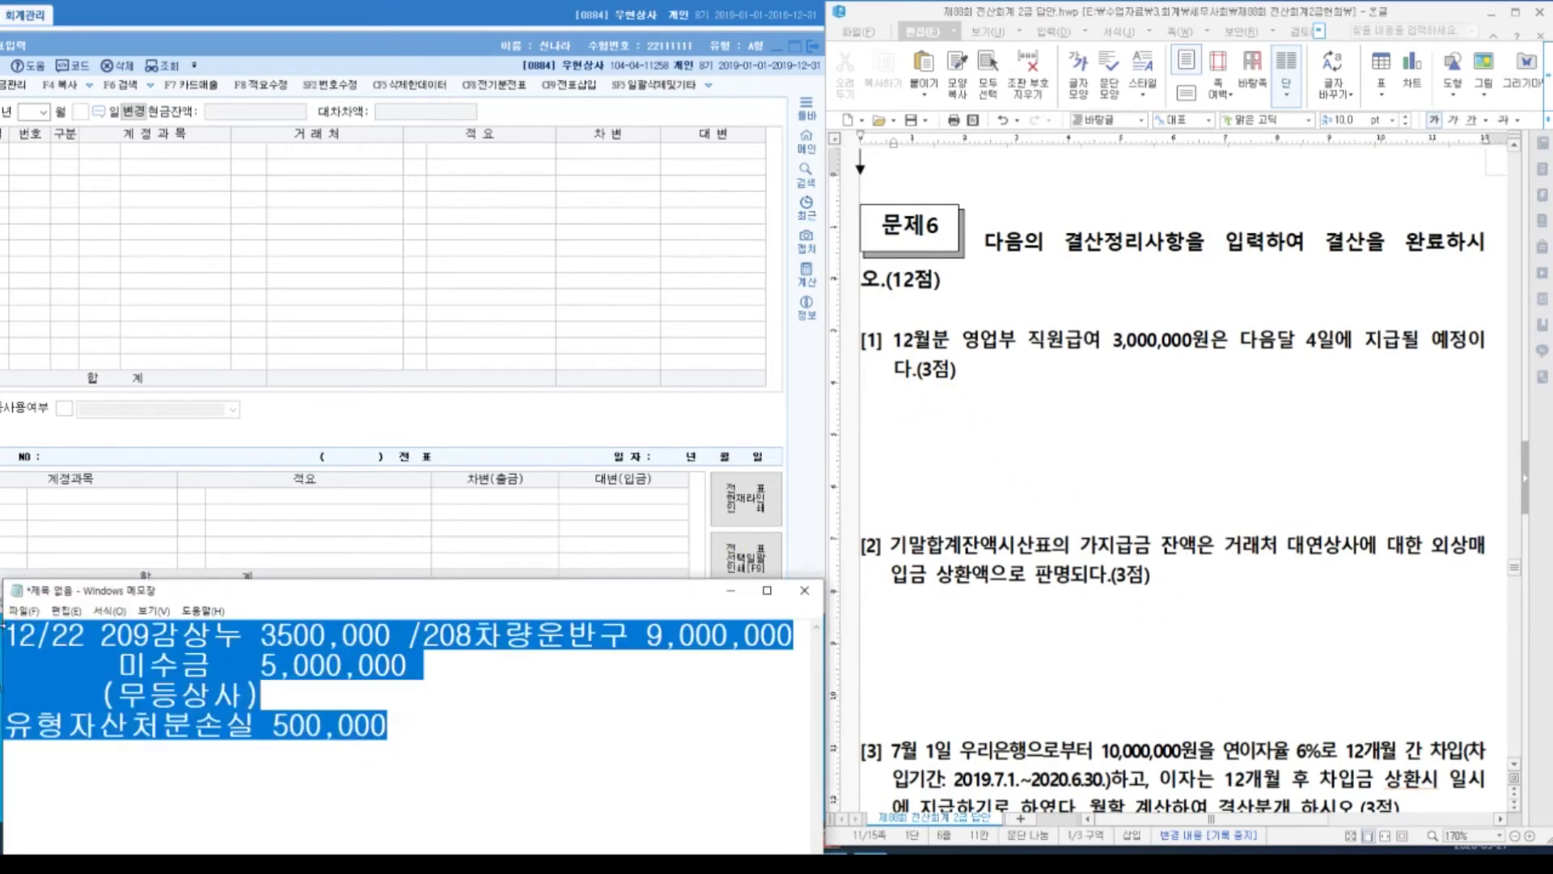
pyautogui.write('12/31')
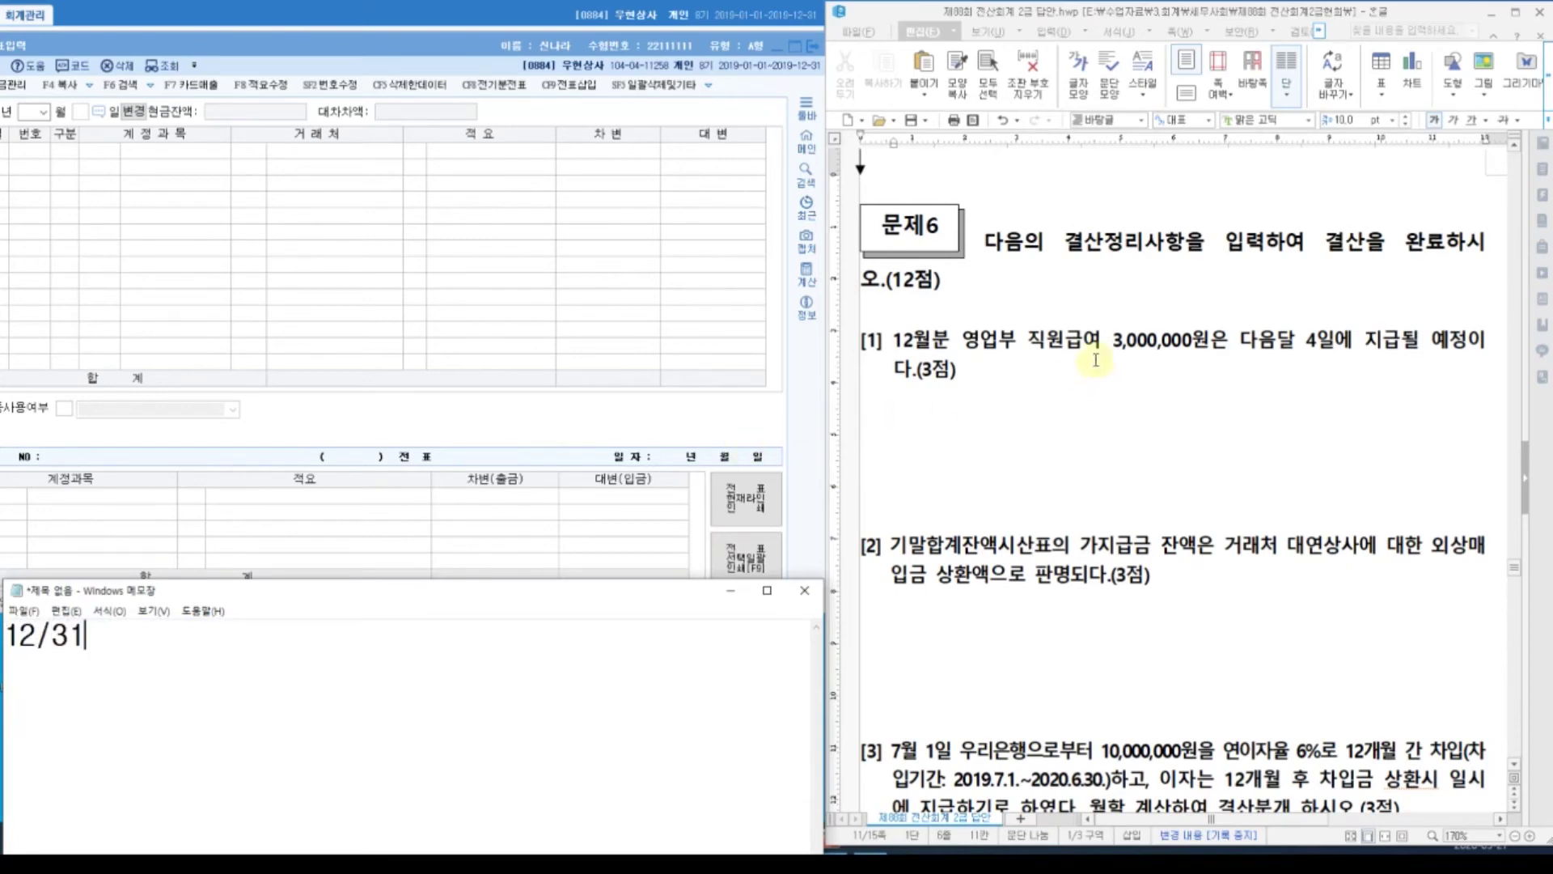
pyautogui.write(' 급여 3')
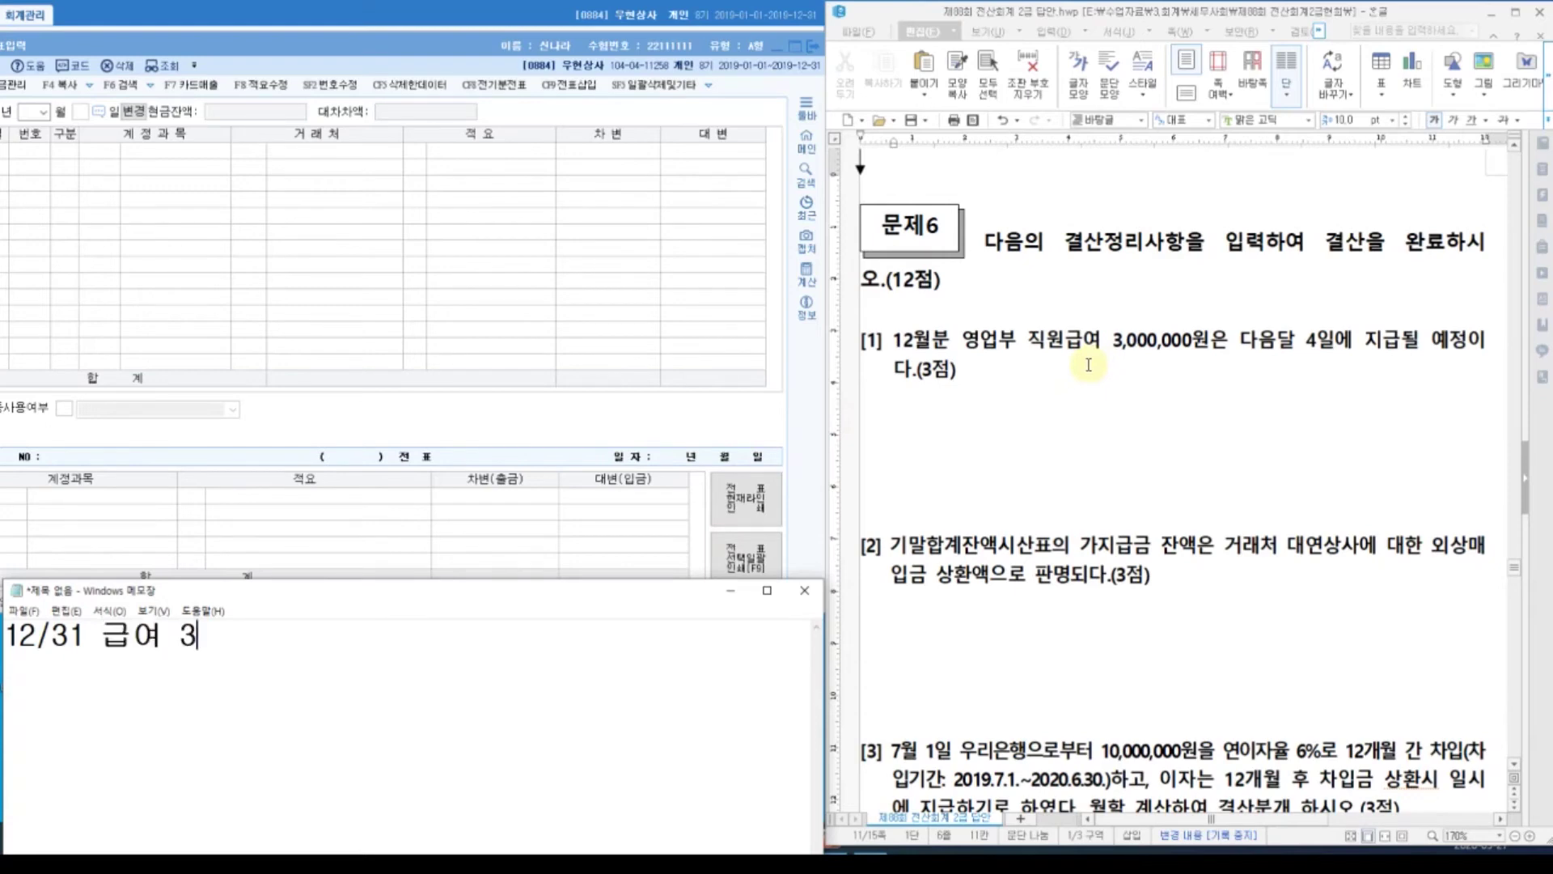
pyautogui.write(',000,000 /')
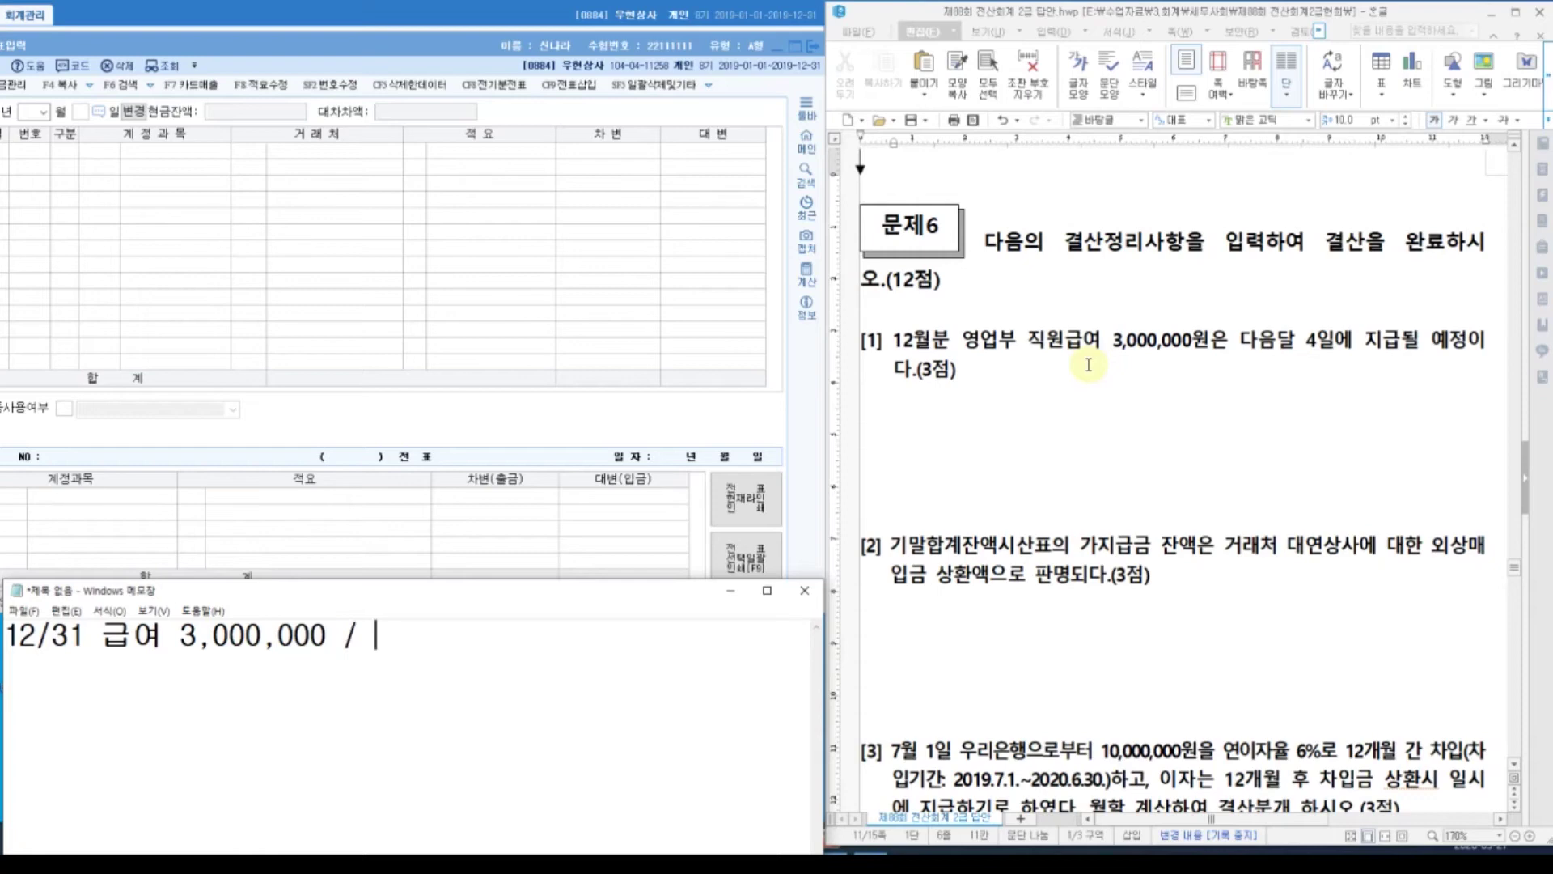
# Complete the 12/31 entry in the notes with the credit side 미지급비용 3,000,000.
pyautogui.write(' 미지급금')
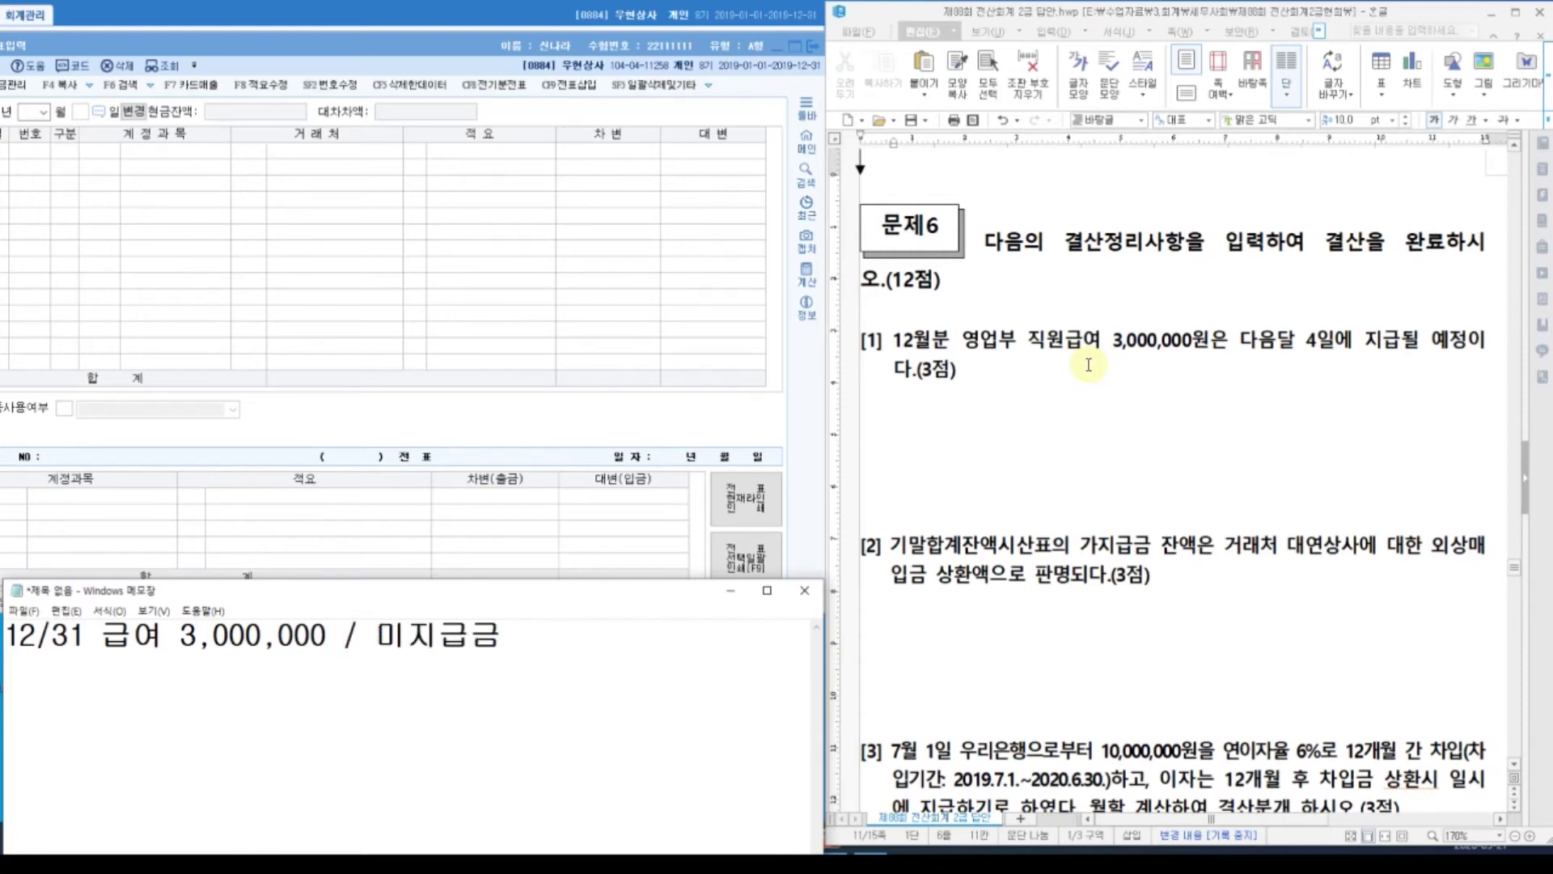
pyautogui.press('BackSpace')
pyautogui.press('BackSpace')
pyautogui.press('BackSpace')
pyautogui.write('비용 ')
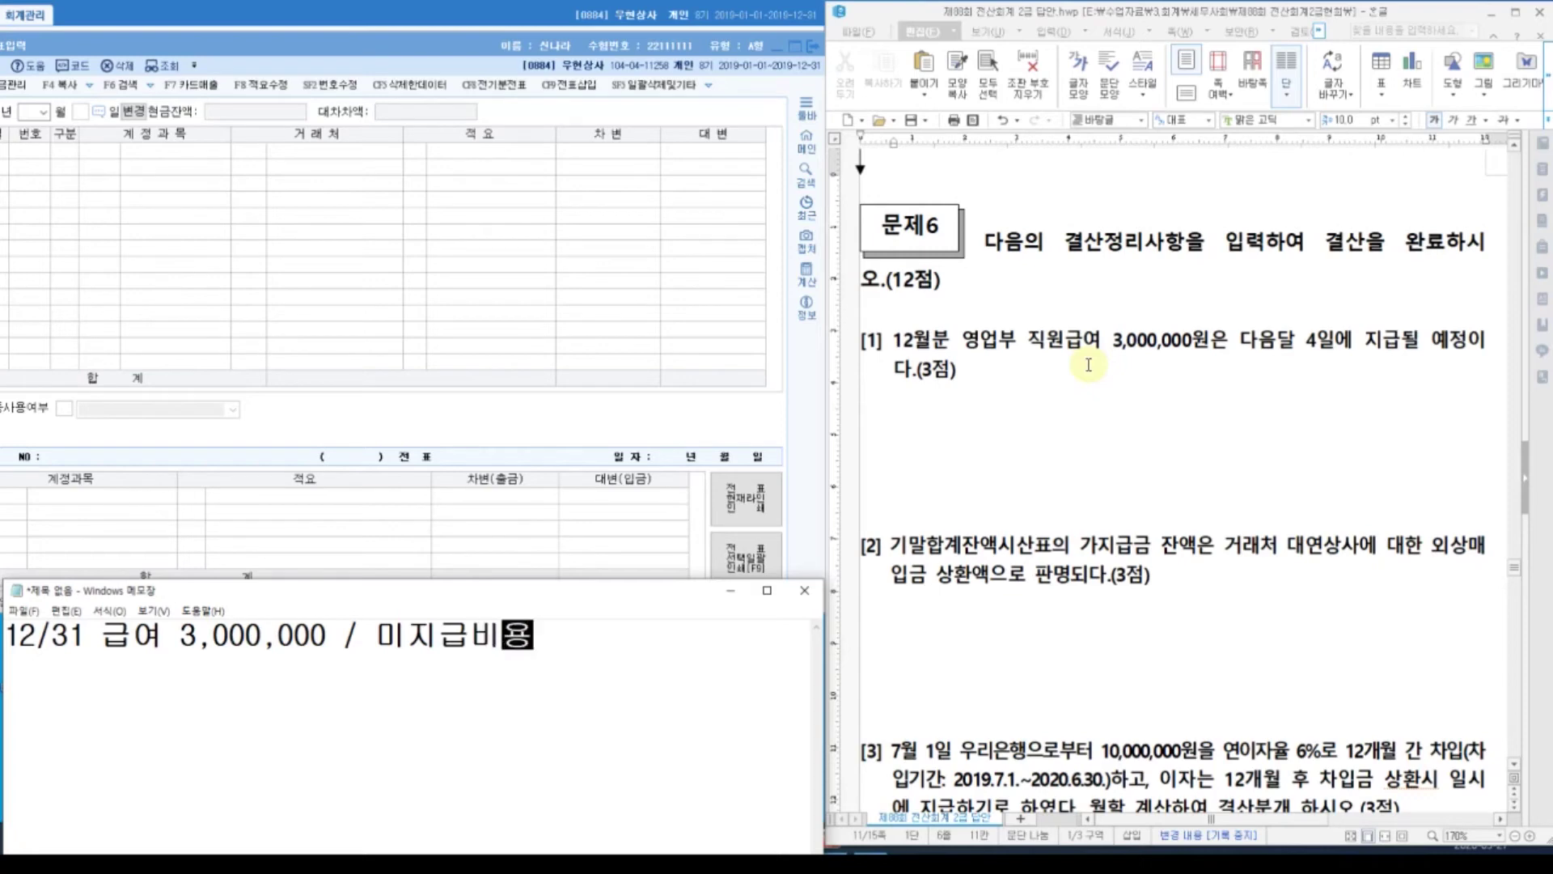
pyautogui.write('3,000,000')
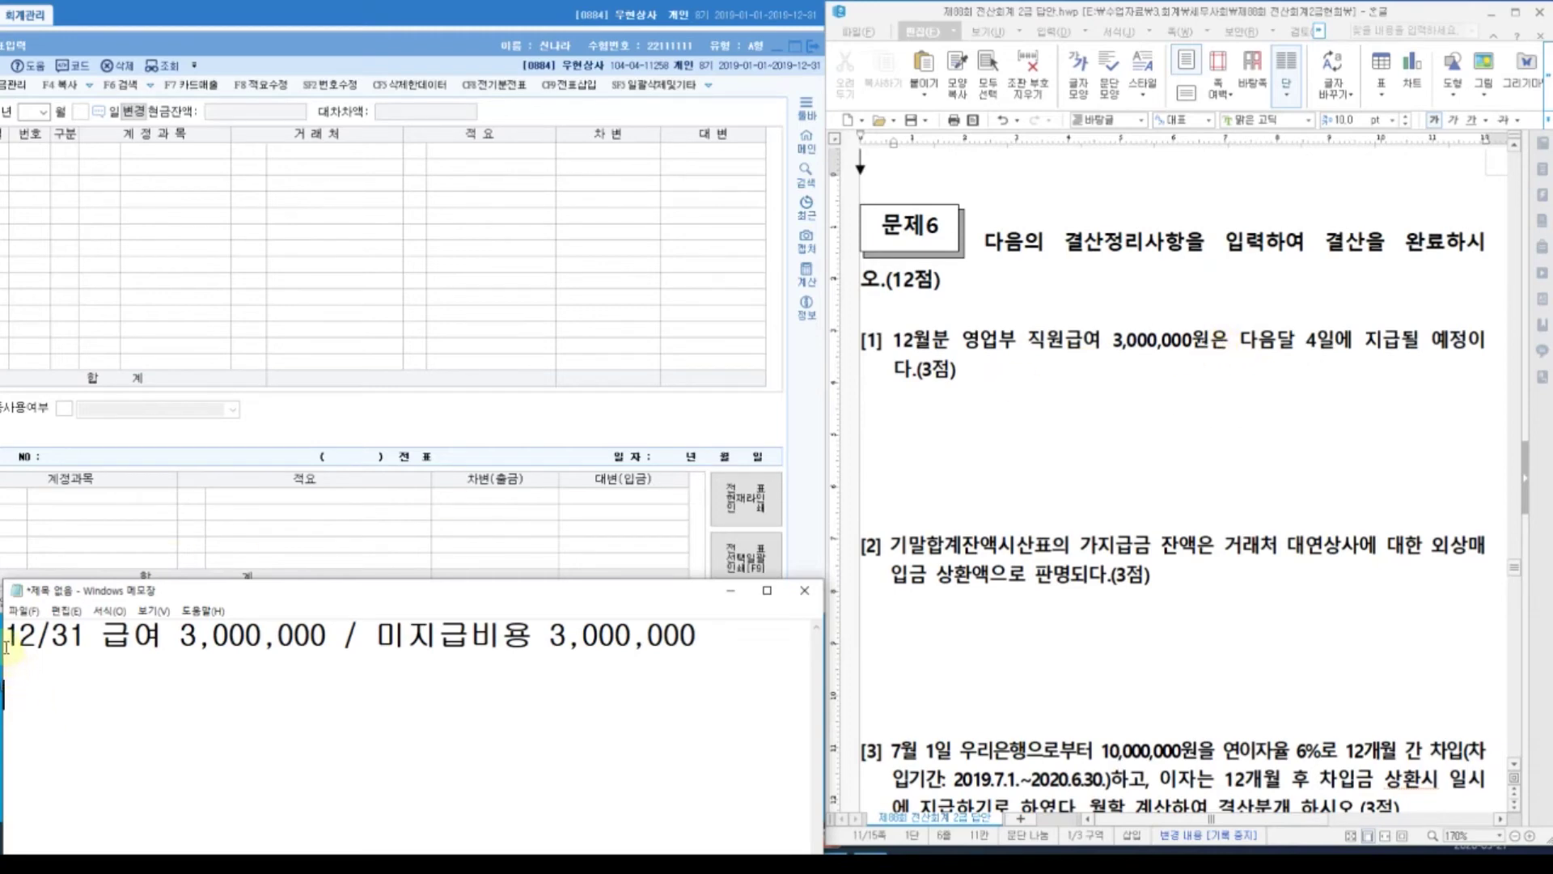
# Insert blank lines above the 12/31 entry and write the headings 수동결산, 자동결산 and 손익계산서 on the first line.
pyautogui.press('Return')
pyautogui.press('Return')
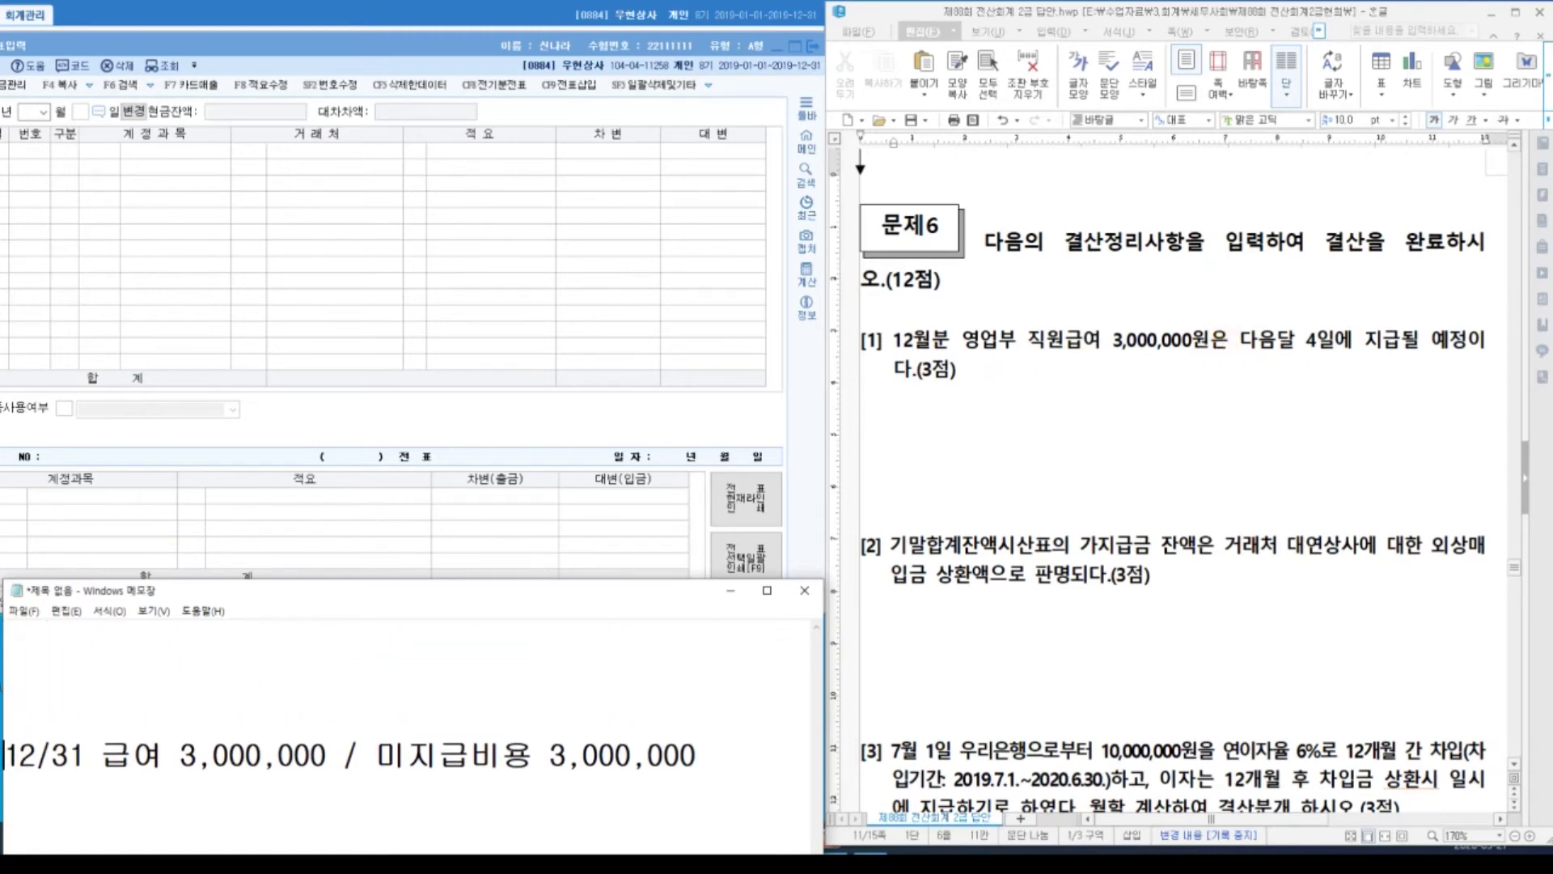
pyautogui.click(22, 643)
pyautogui.write('수동결산    자동결산     ')
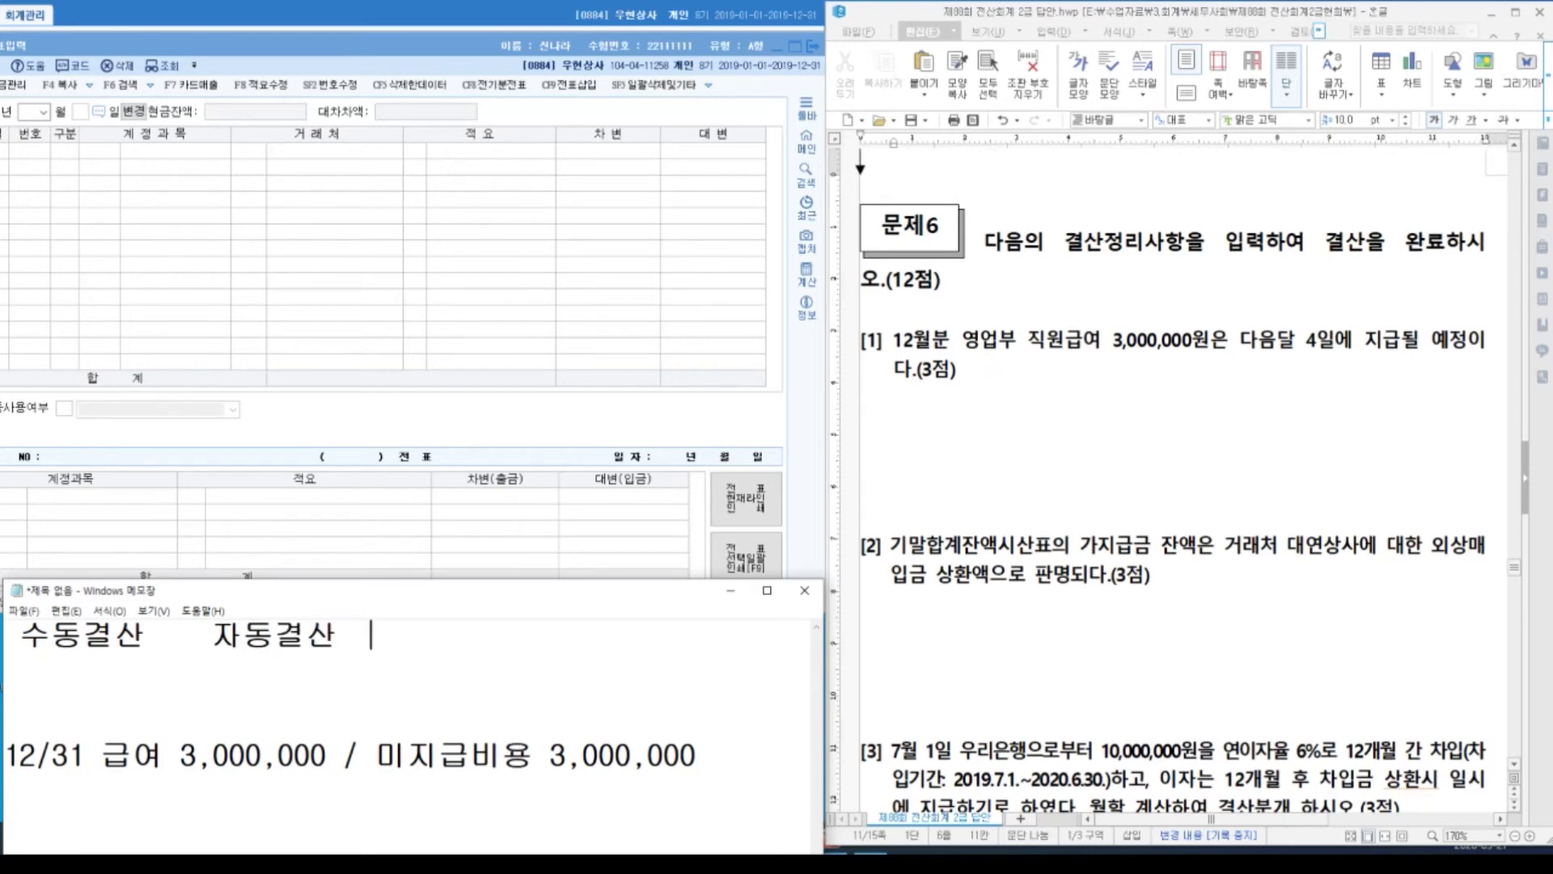
pyautogui.write('손익계산서')
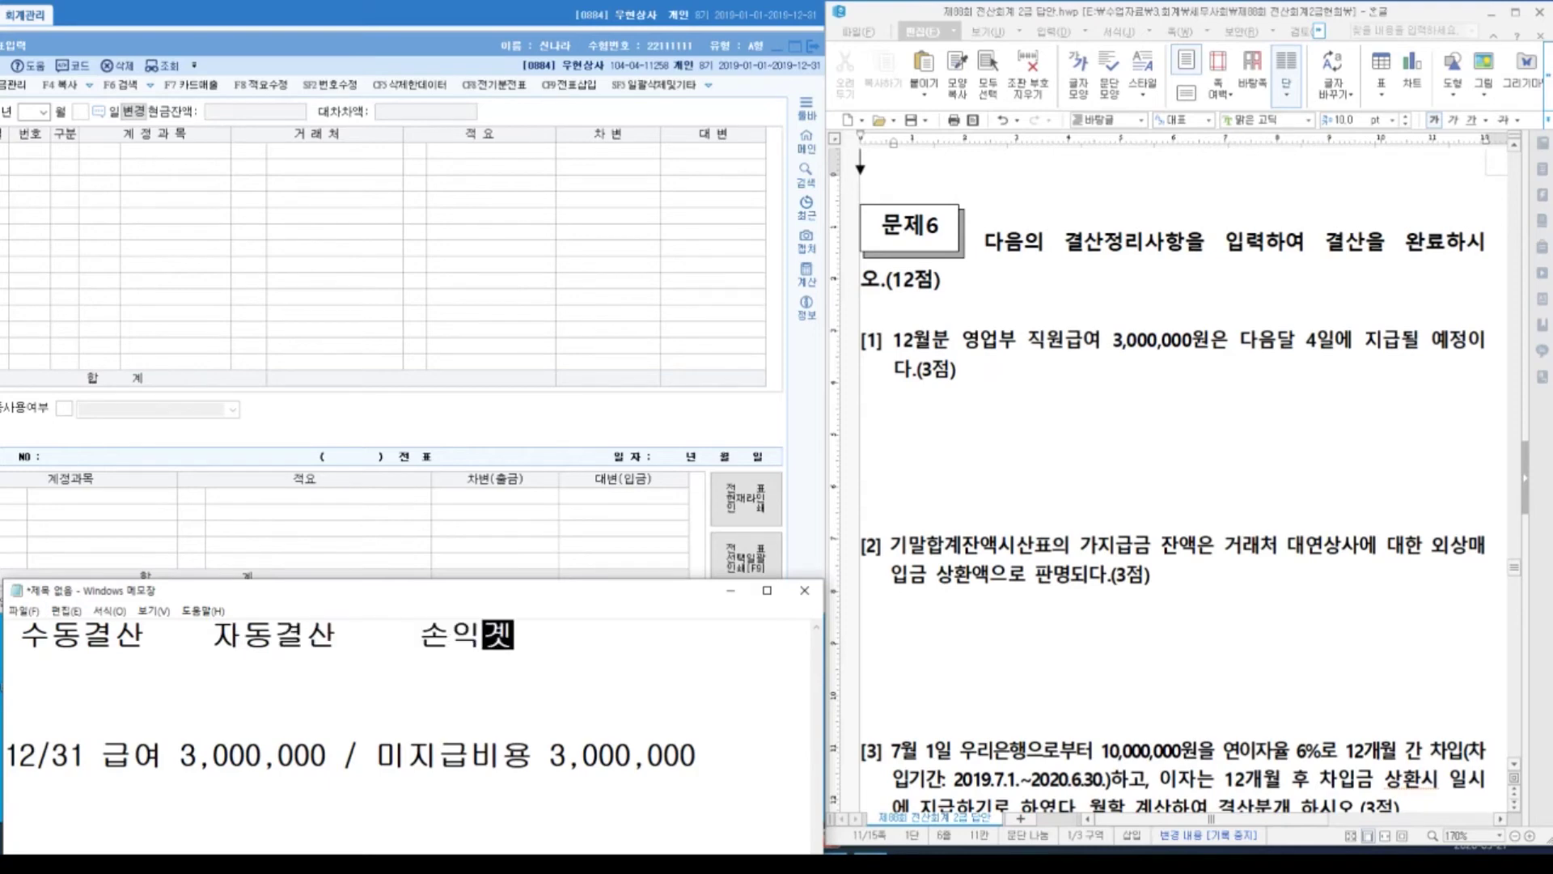
pyautogui.press('space')
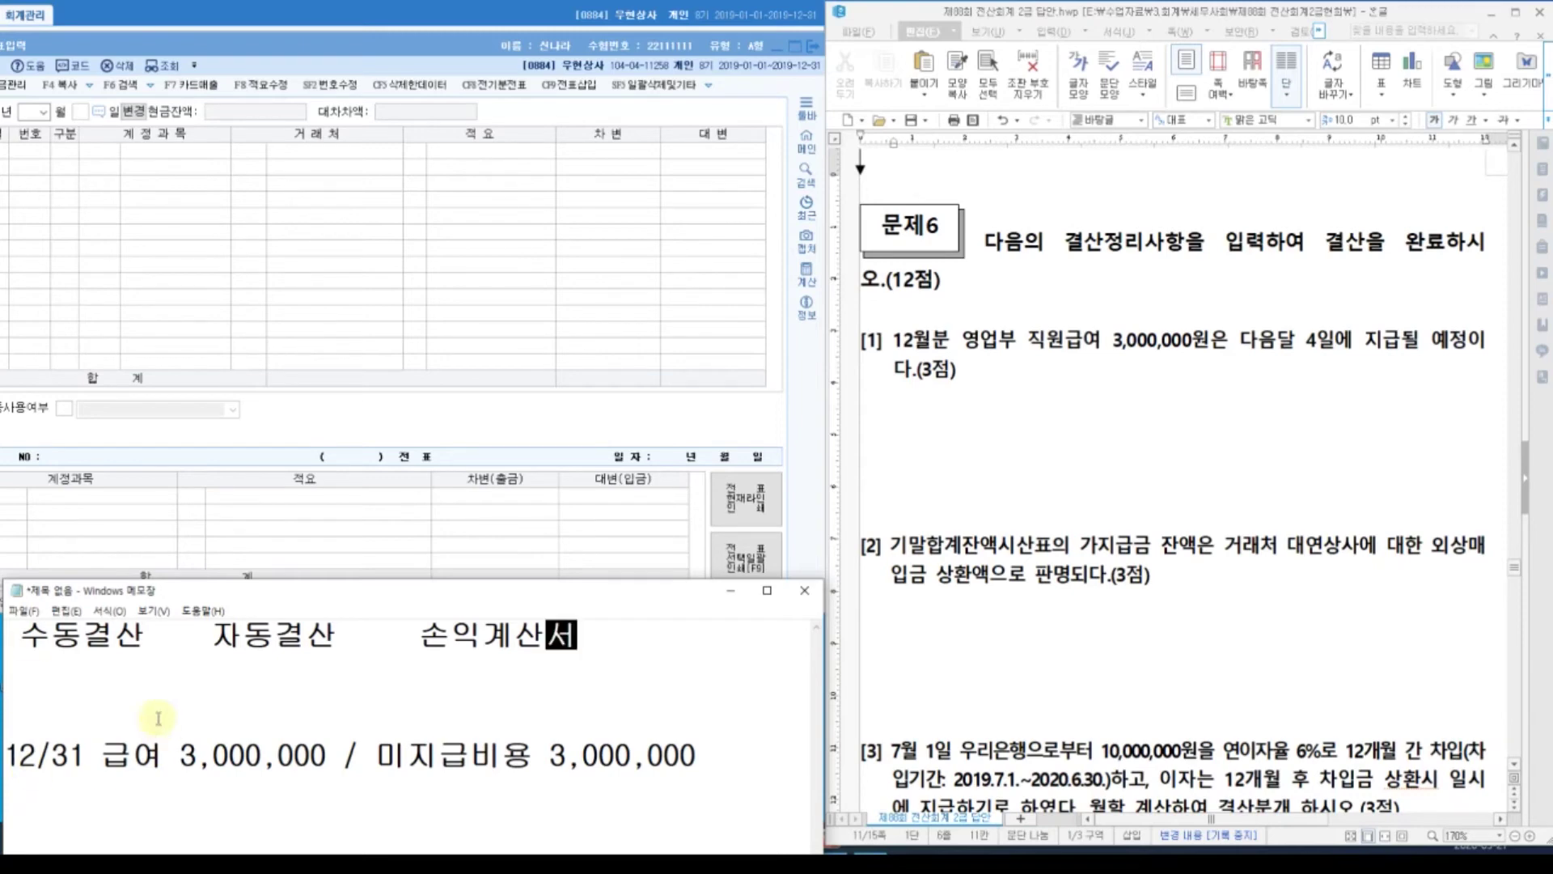
# Delete 자동결산 and 손익계산서 from the heading line of the notes.
pyautogui.click(647, 621)
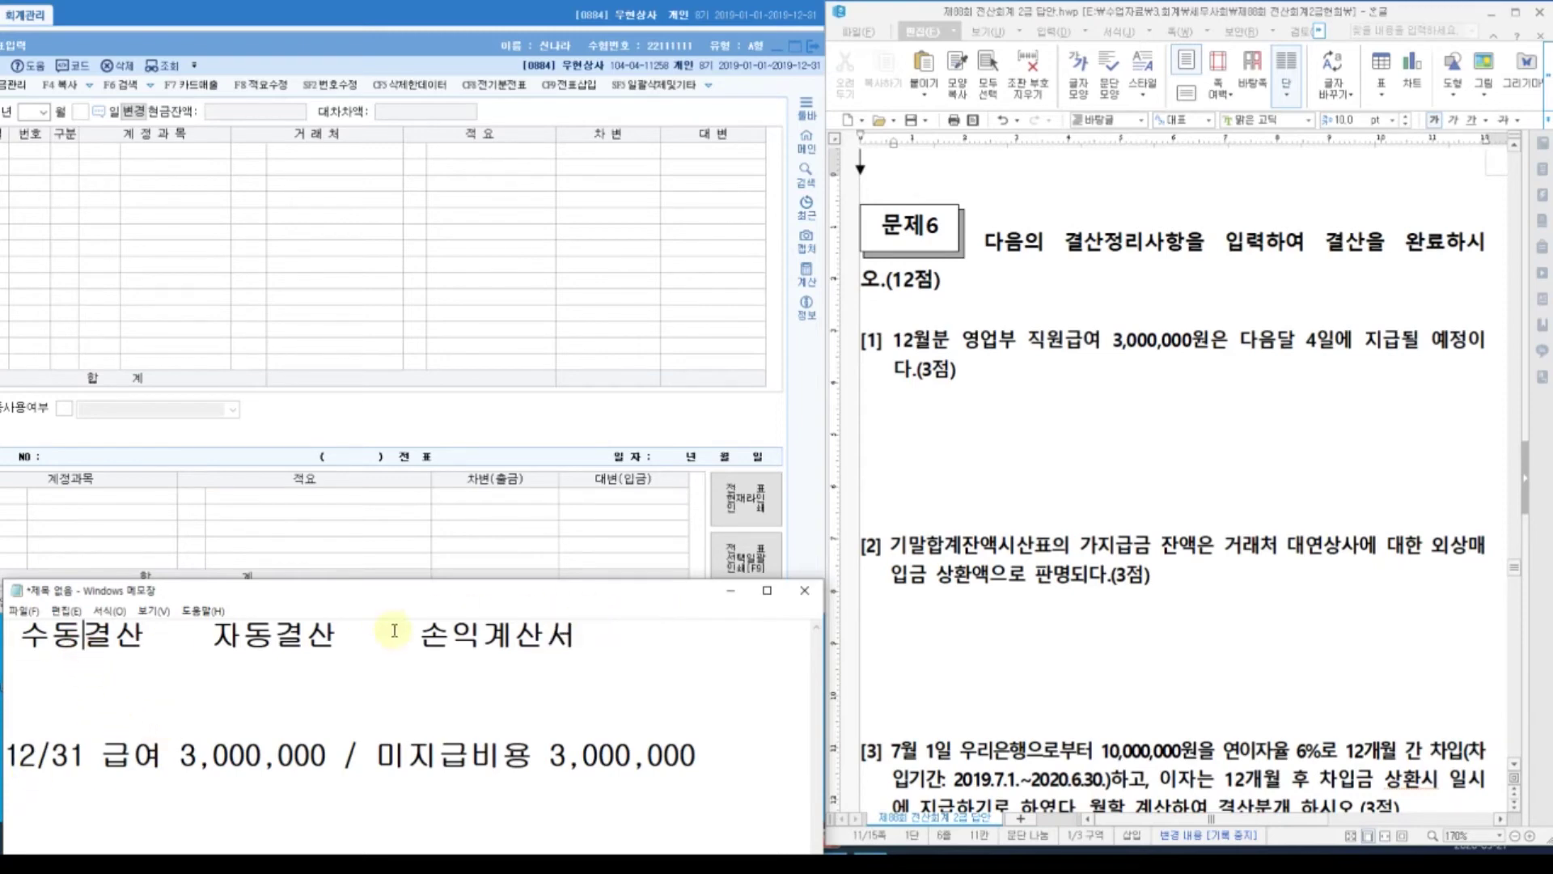
pyautogui.moveTo(212, 635); pyautogui.dragTo(614, 657)
pyautogui.press('BackSpace')
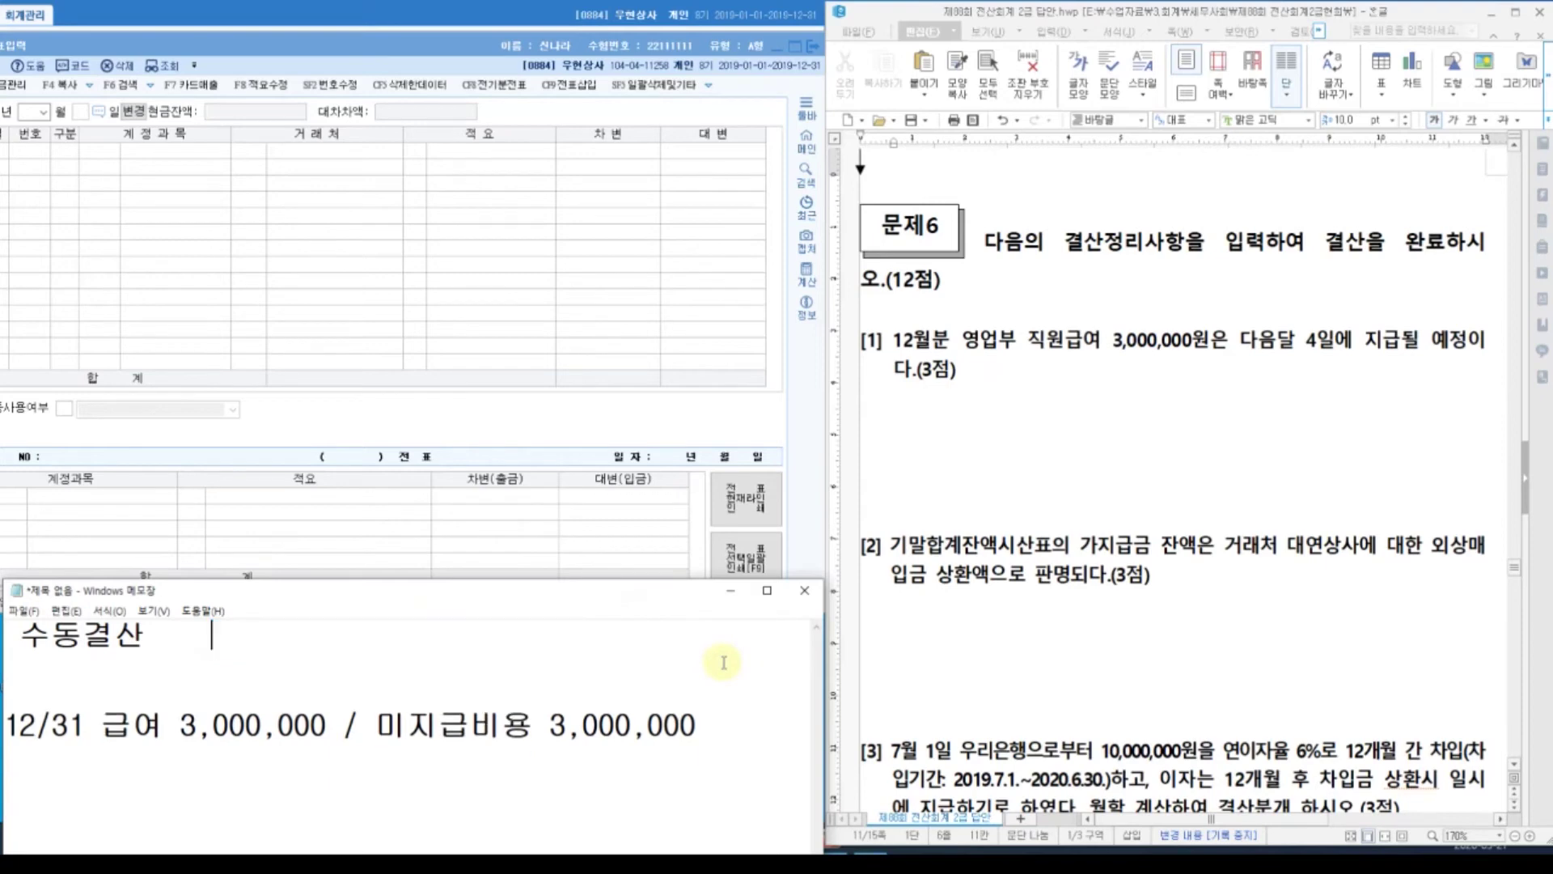
# Add the subheading 손익의 정리 below 수동결산, followed by the lines 선급 and 미수.
pyautogui.press('Return')
pyautogui.write('손익으')
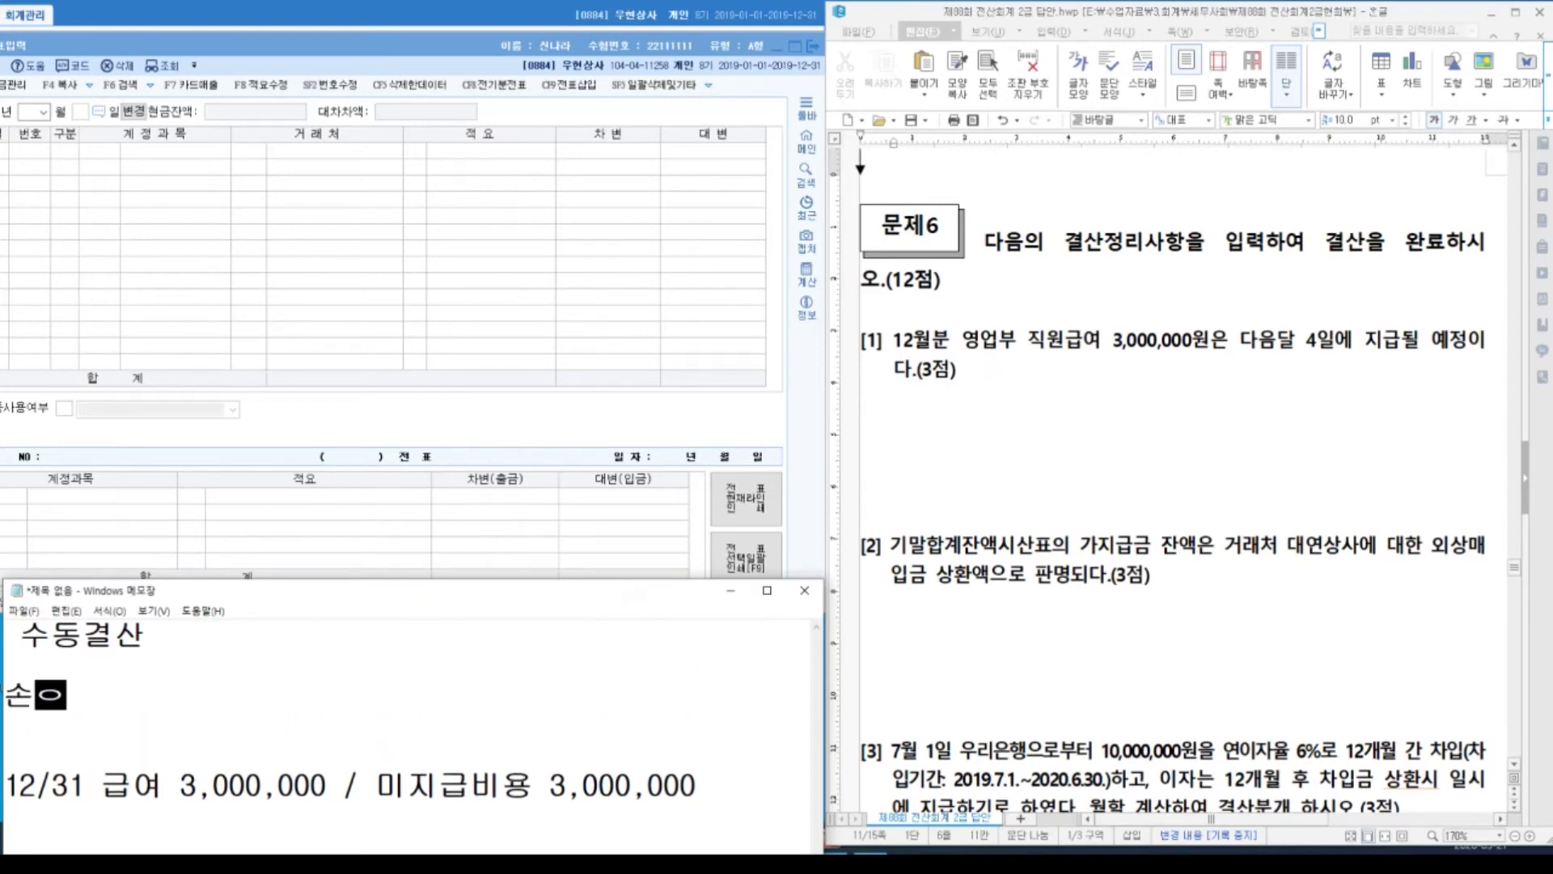
pyautogui.write(' 정리')
pyautogui.press('Return')
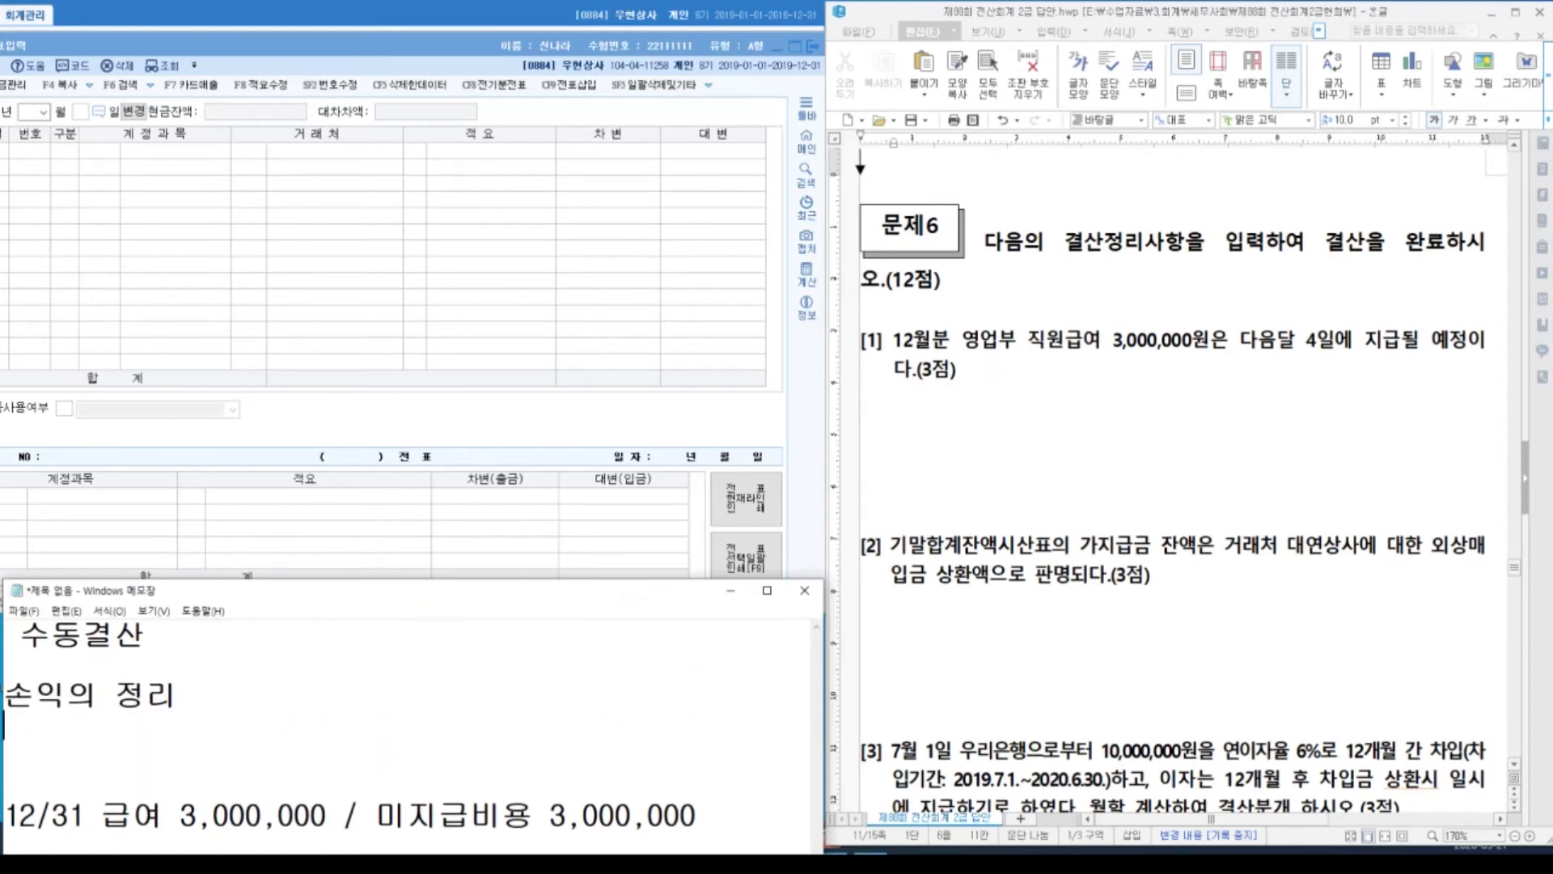
pyautogui.write('선급')
pyautogui.press('Return')
pyautogui.write('미')
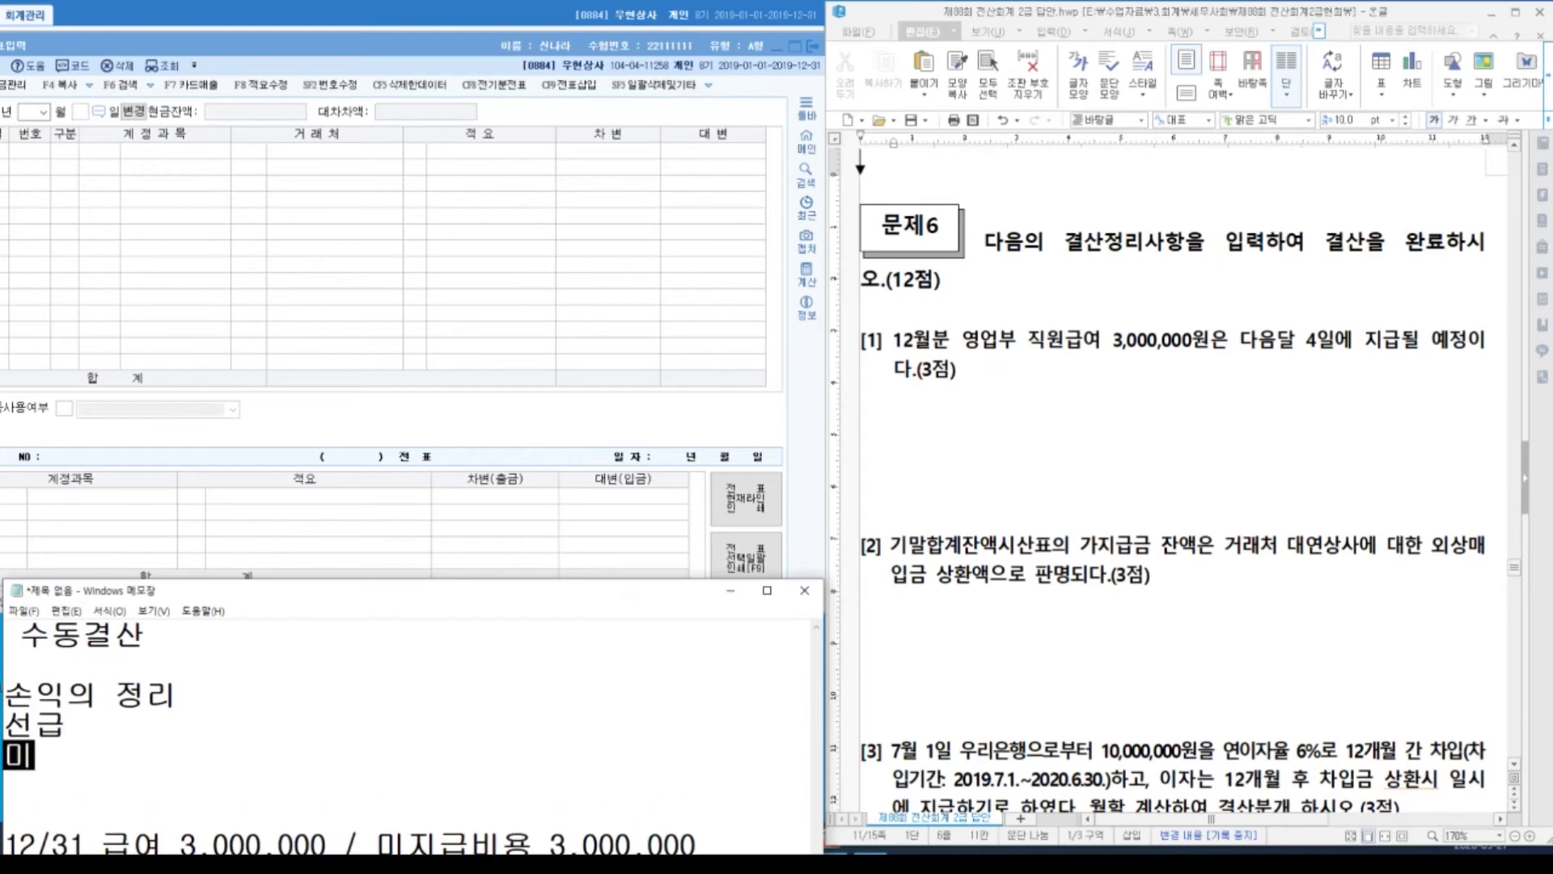
pyautogui.write('수')
# Add a second column to the 손익의 정리 list with 선수 beside 선급 and 미지급 beside 미수.
pyautogui.press('Up')
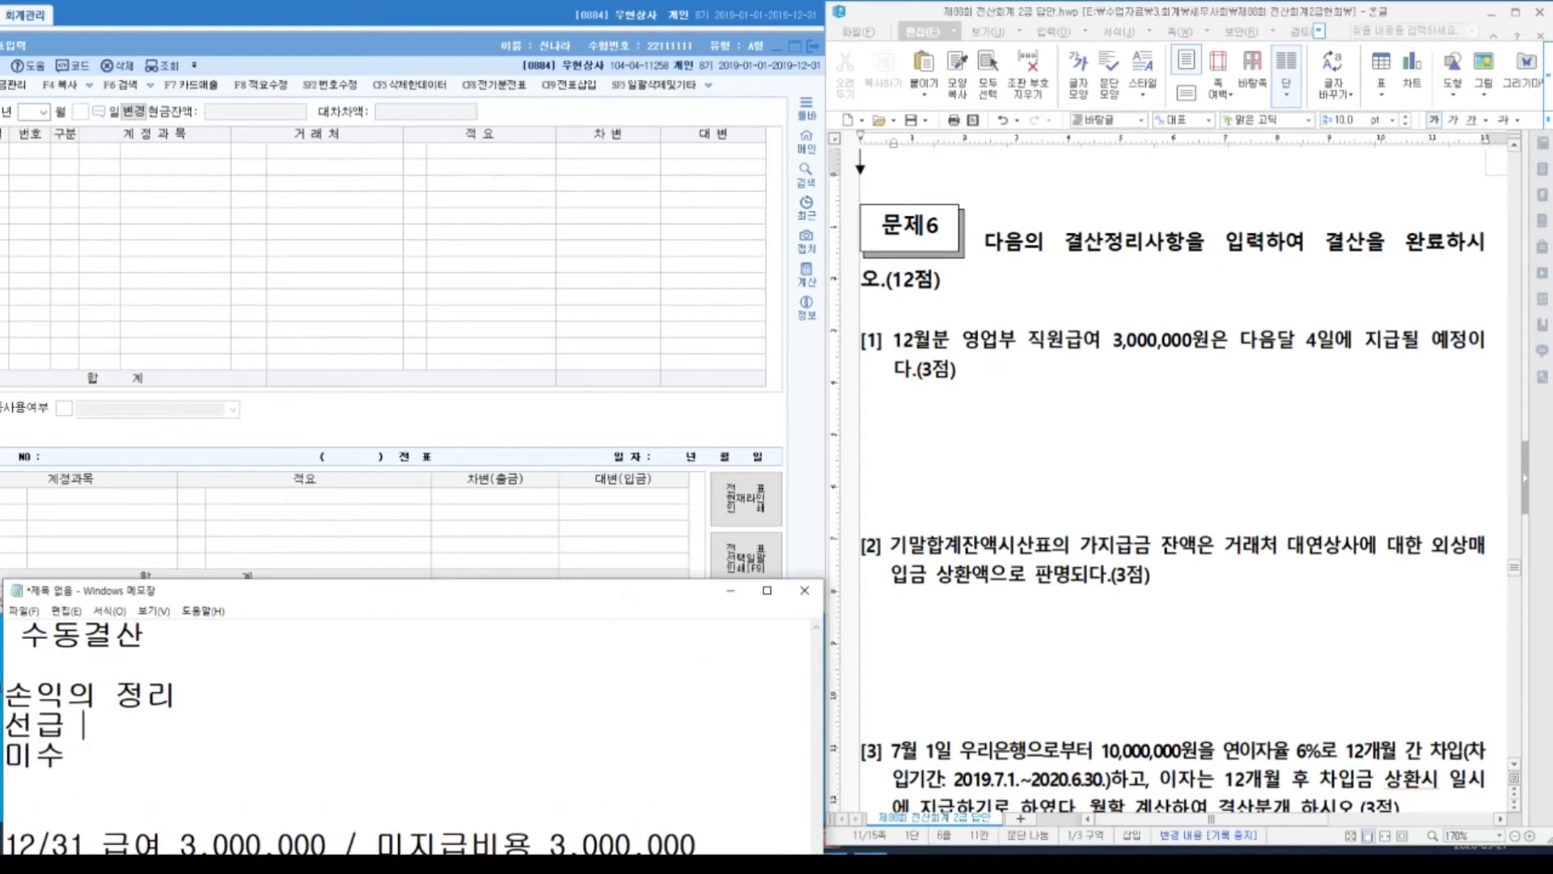
pyautogui.write('선수')
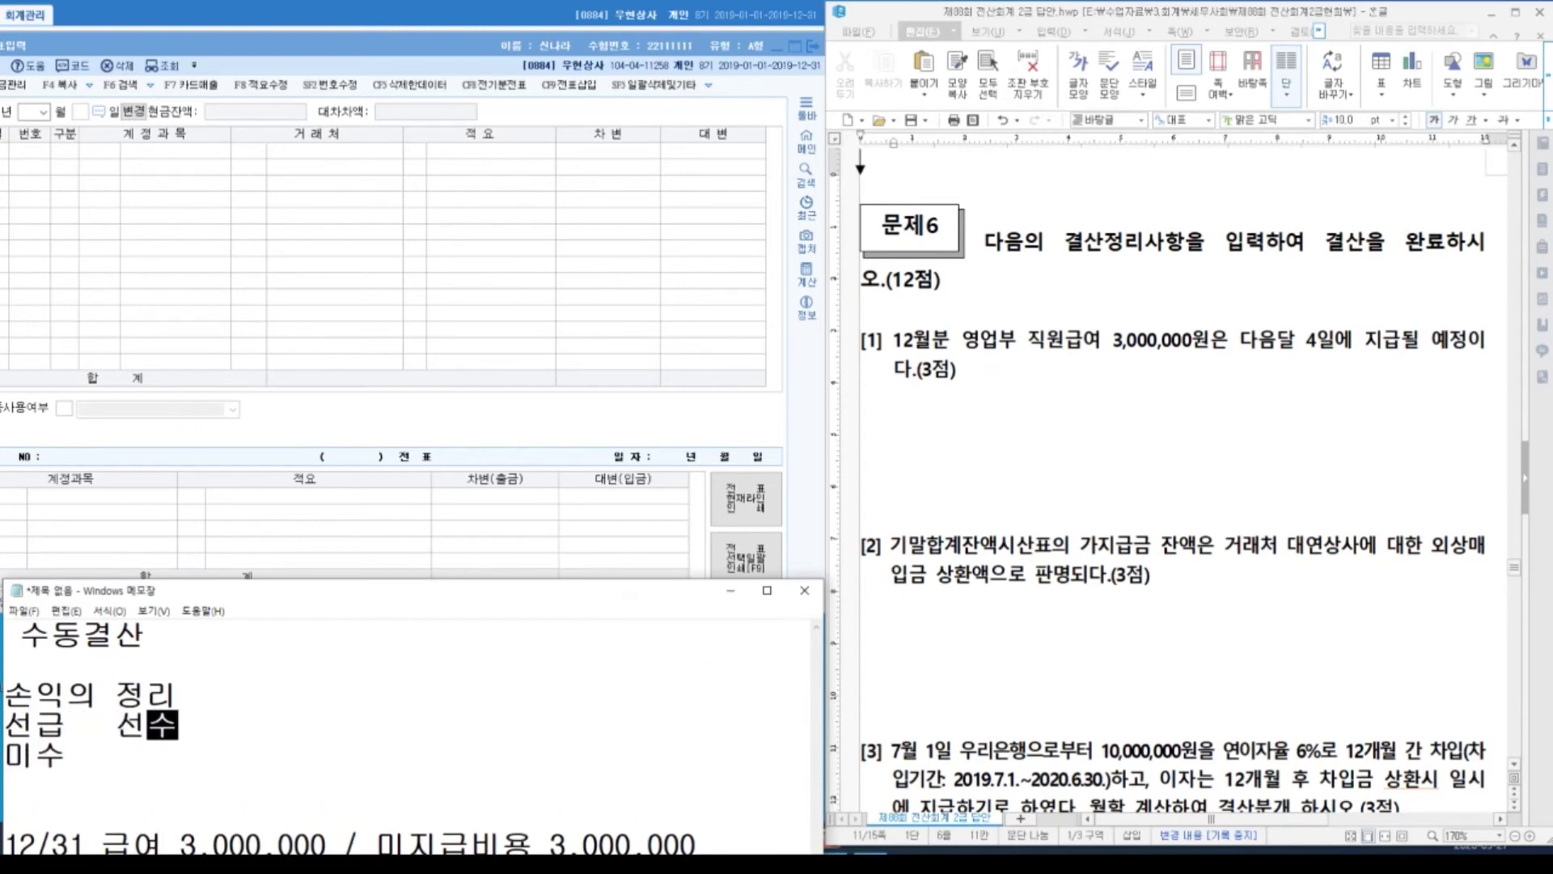
pyautogui.press('Down')
pyautogui.write('미지')
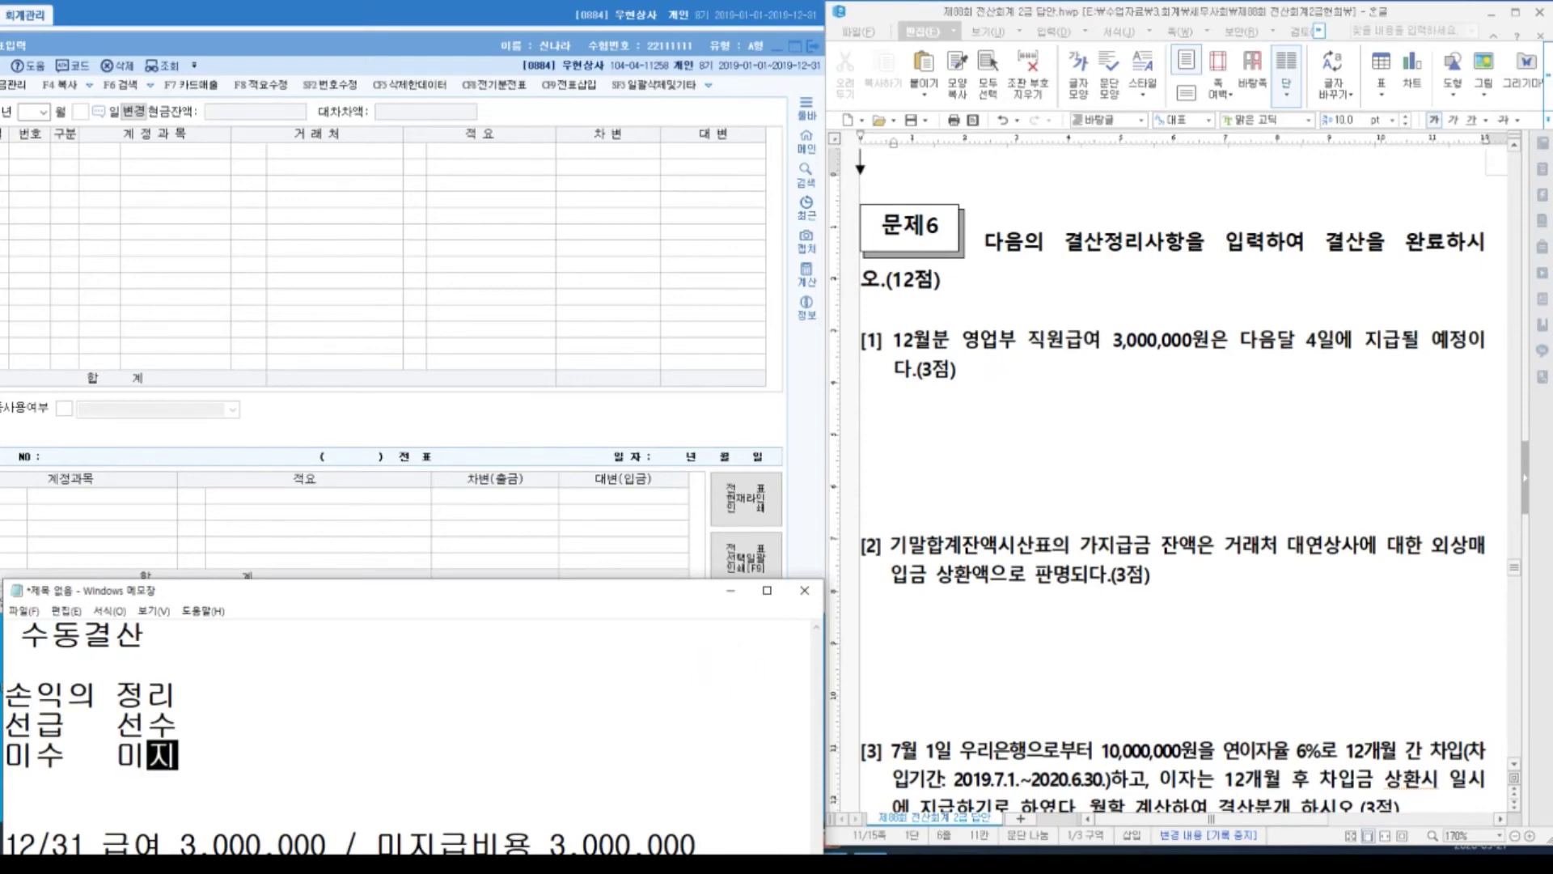
pyautogui.write('급')
# Complete the four account names in the list as 선급비용, 선수수익, 미수수익 and 미지급비용.
pyautogui.press('Up')
pyautogui.write('수익')
pyautogui.press('Down')
pyautogui.press('Home')
pyautogui.press('Right')
pyautogui.press('Right')
pyautogui.write('수이')
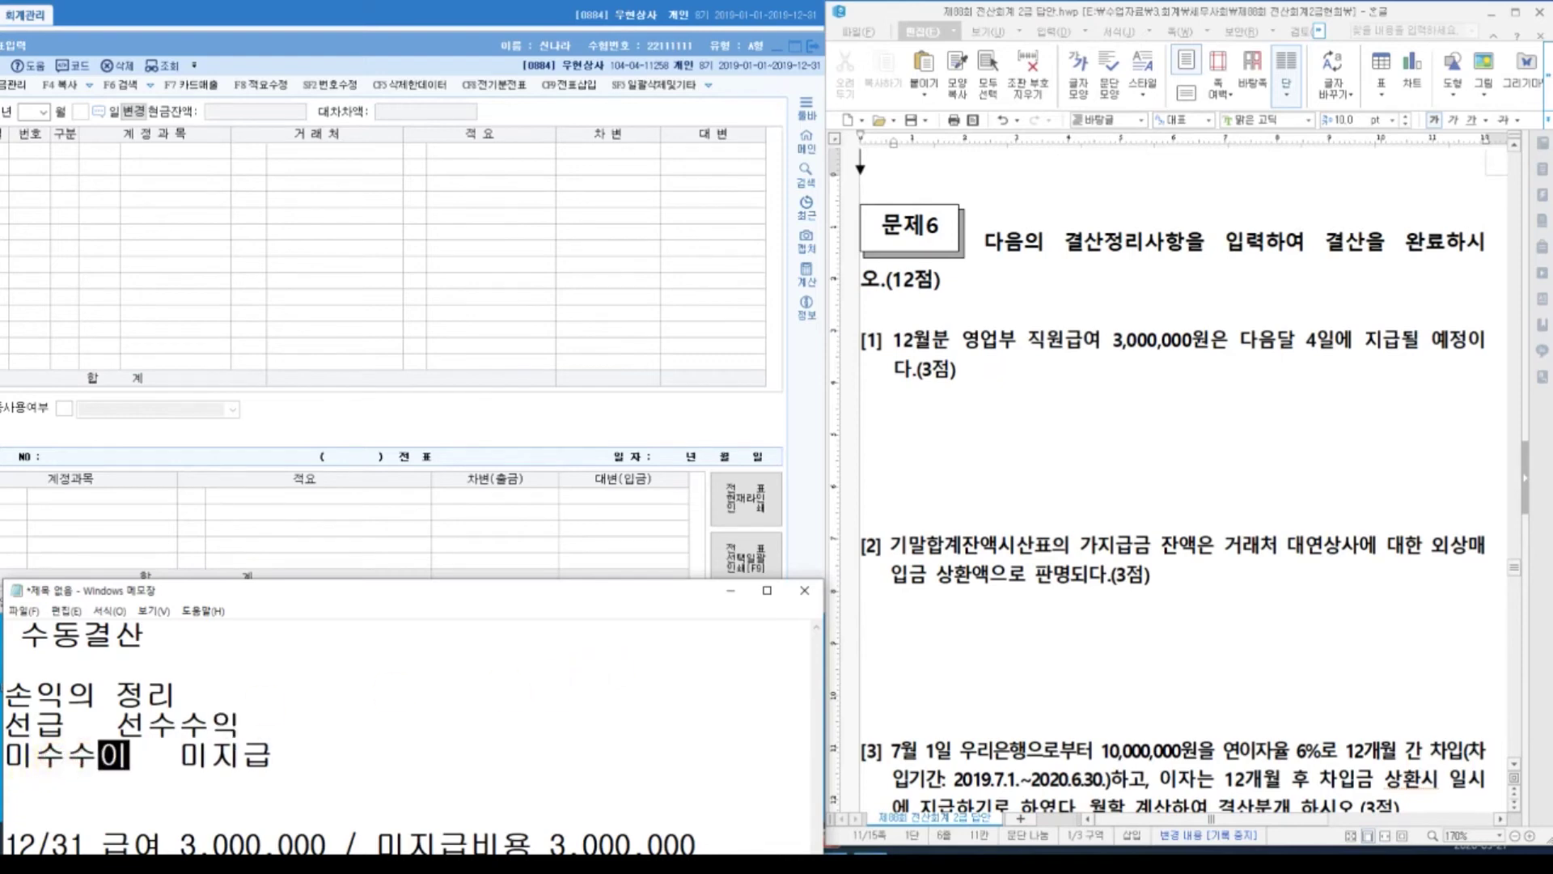
pyautogui.write('ㄱ')
pyautogui.click(64, 726)
pyautogui.write('비용')
pyautogui.click(273, 755)
pyautogui.write('비')
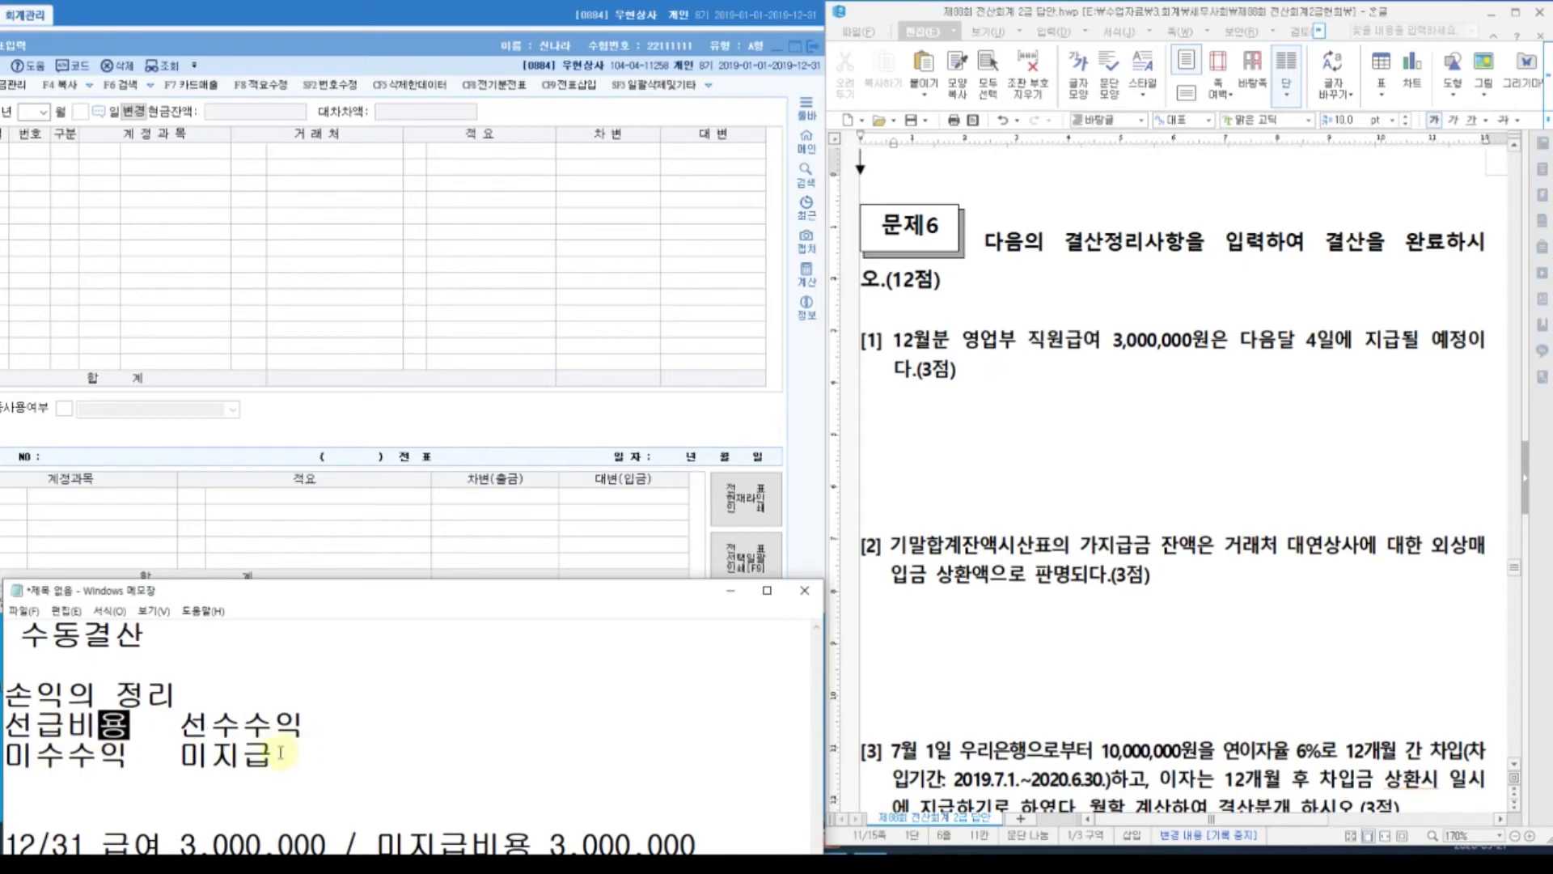
pyautogui.write('용')
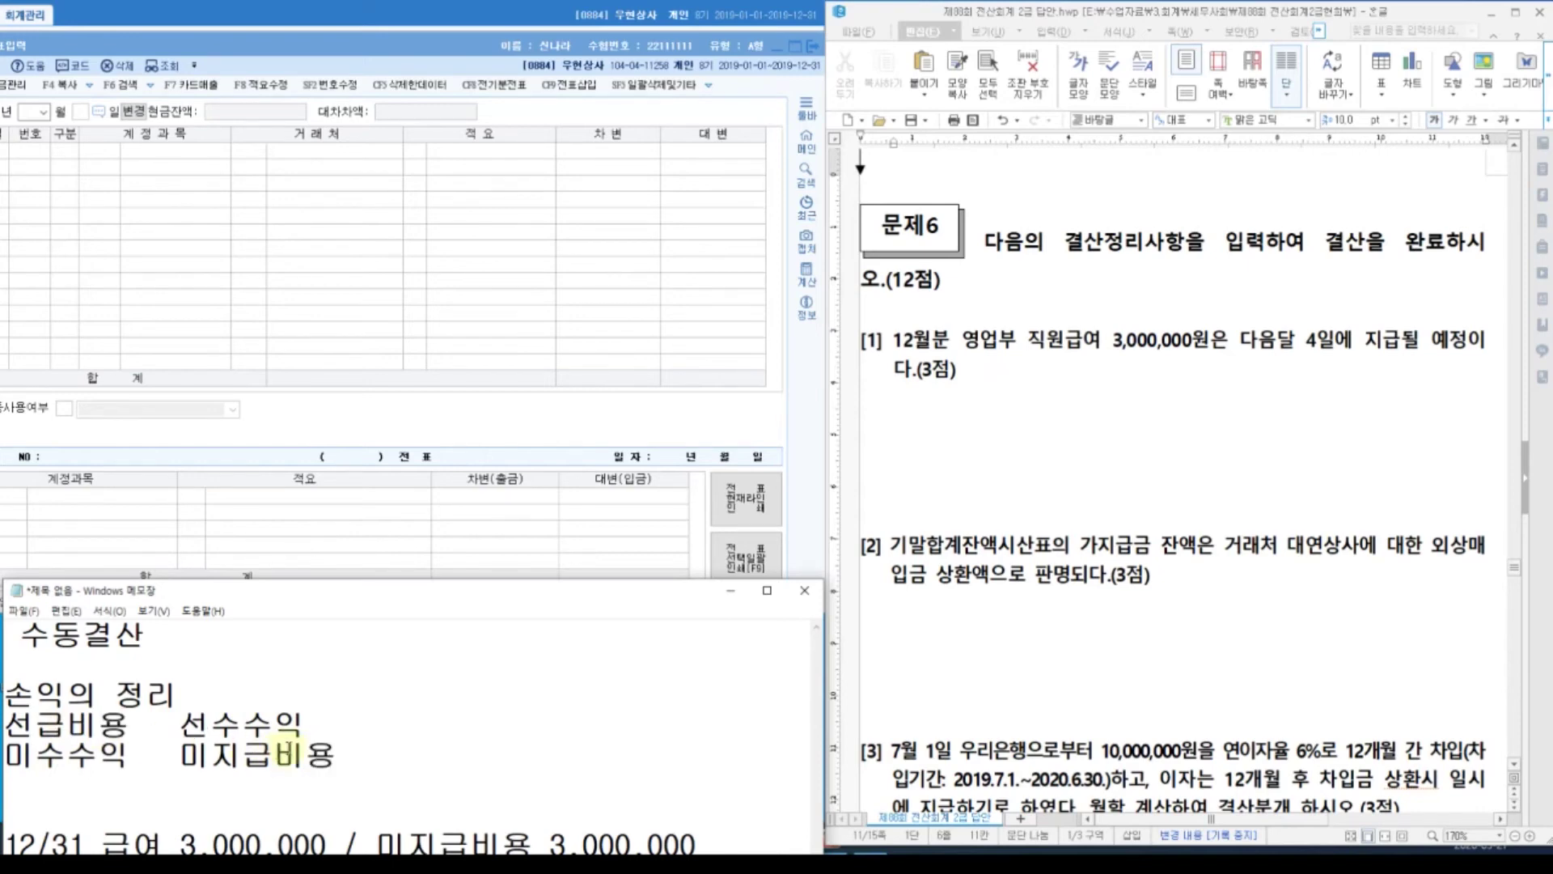
# Separate the two columns of account names with slashes and remove the blank lines above the 12/31 entry.
pyautogui.click(145, 726)
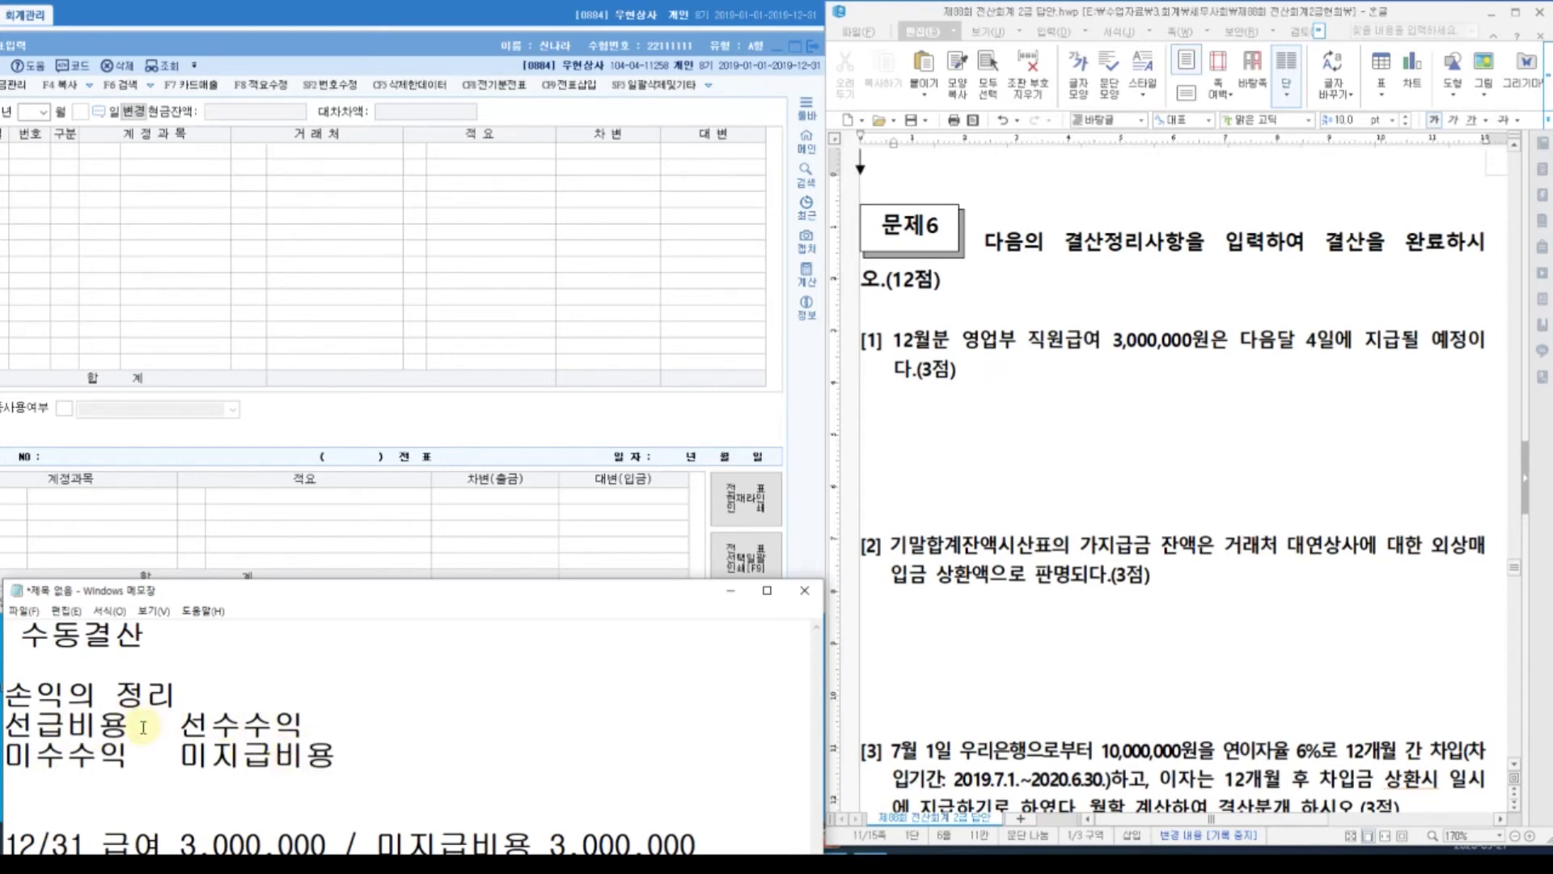
pyautogui.write('/')
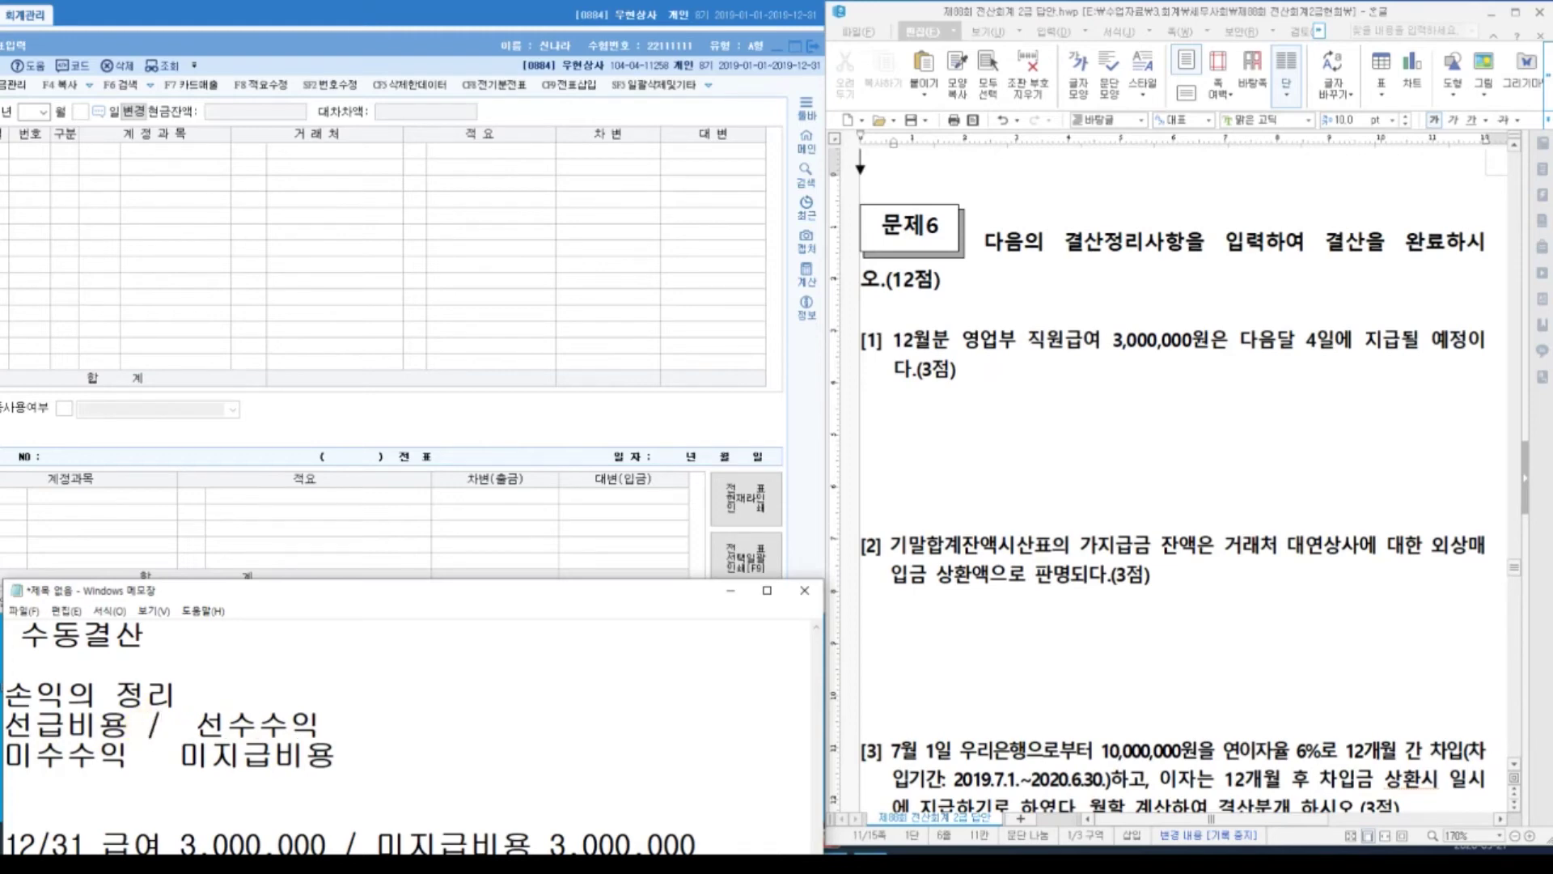
pyautogui.write('/')
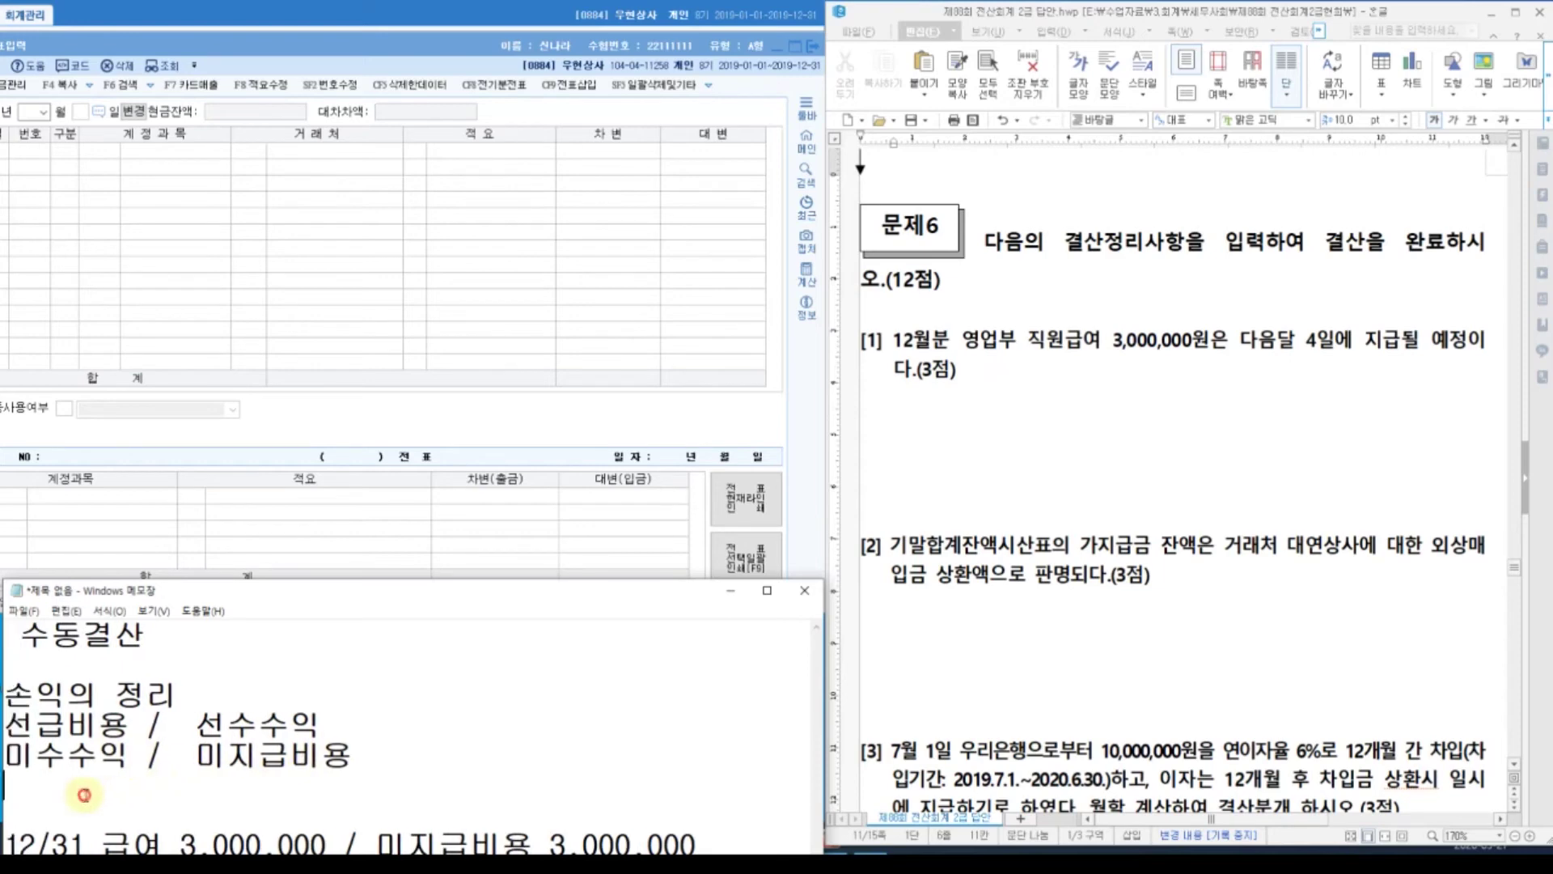
pyautogui.press('BackSpace')
pyautogui.press('BackSpace')
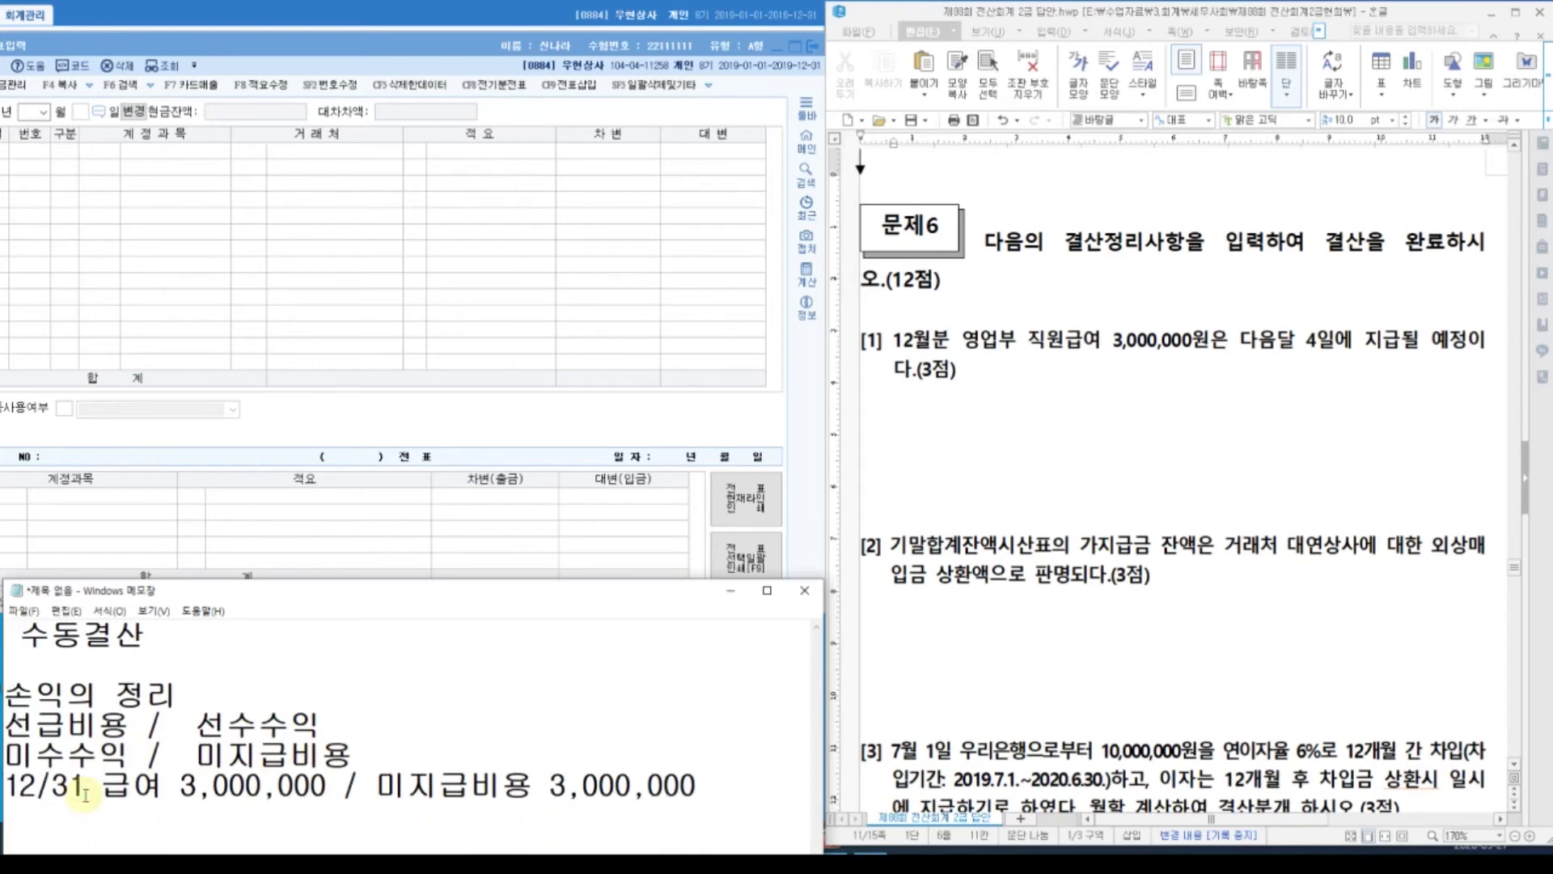
pyautogui.moveTo(101, 785); pyautogui.dragTo(165, 786)
pyautogui.moveTo(376, 785); pyautogui.dragTo(527, 785)
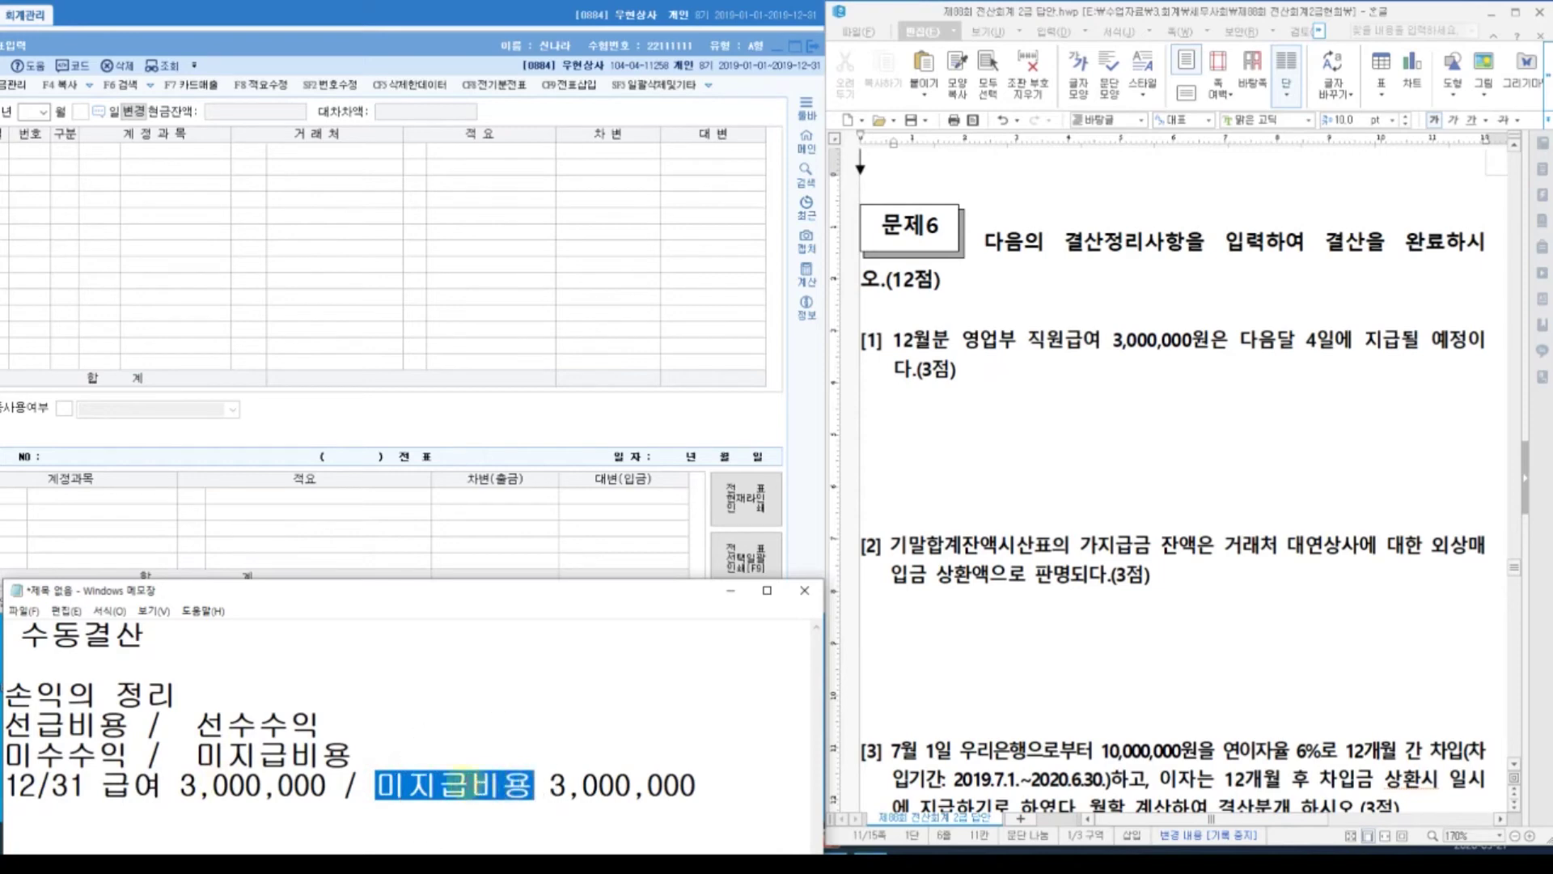
pyautogui.click(267, 720)
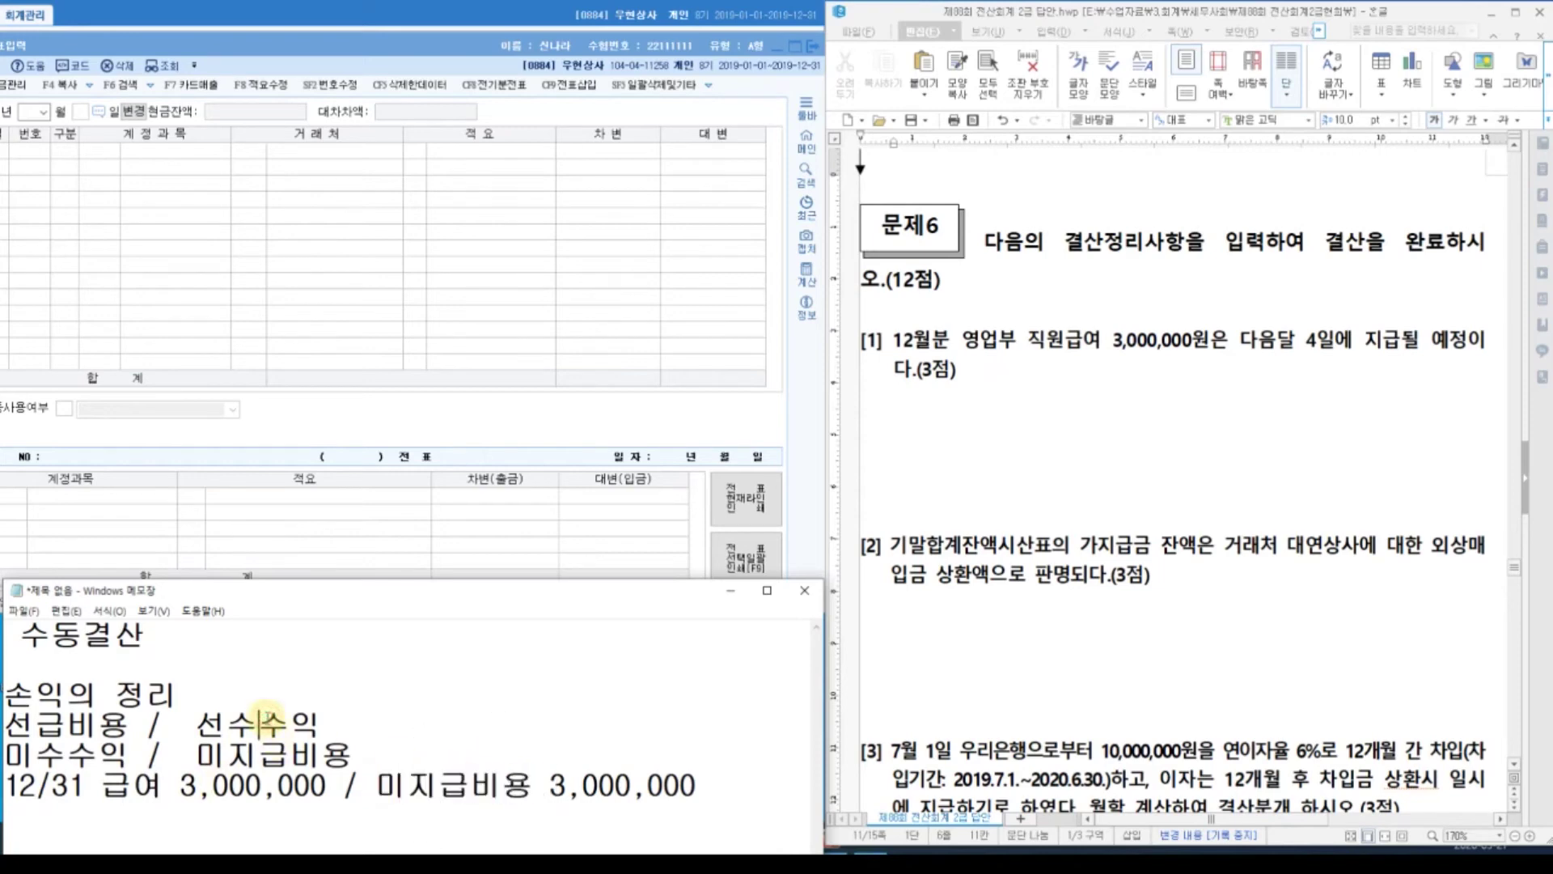
# Insert a blank line above the 12/31 entry in the notes and highlight 급여 and 비용 in that entry.
pyautogui.click(381, 752)
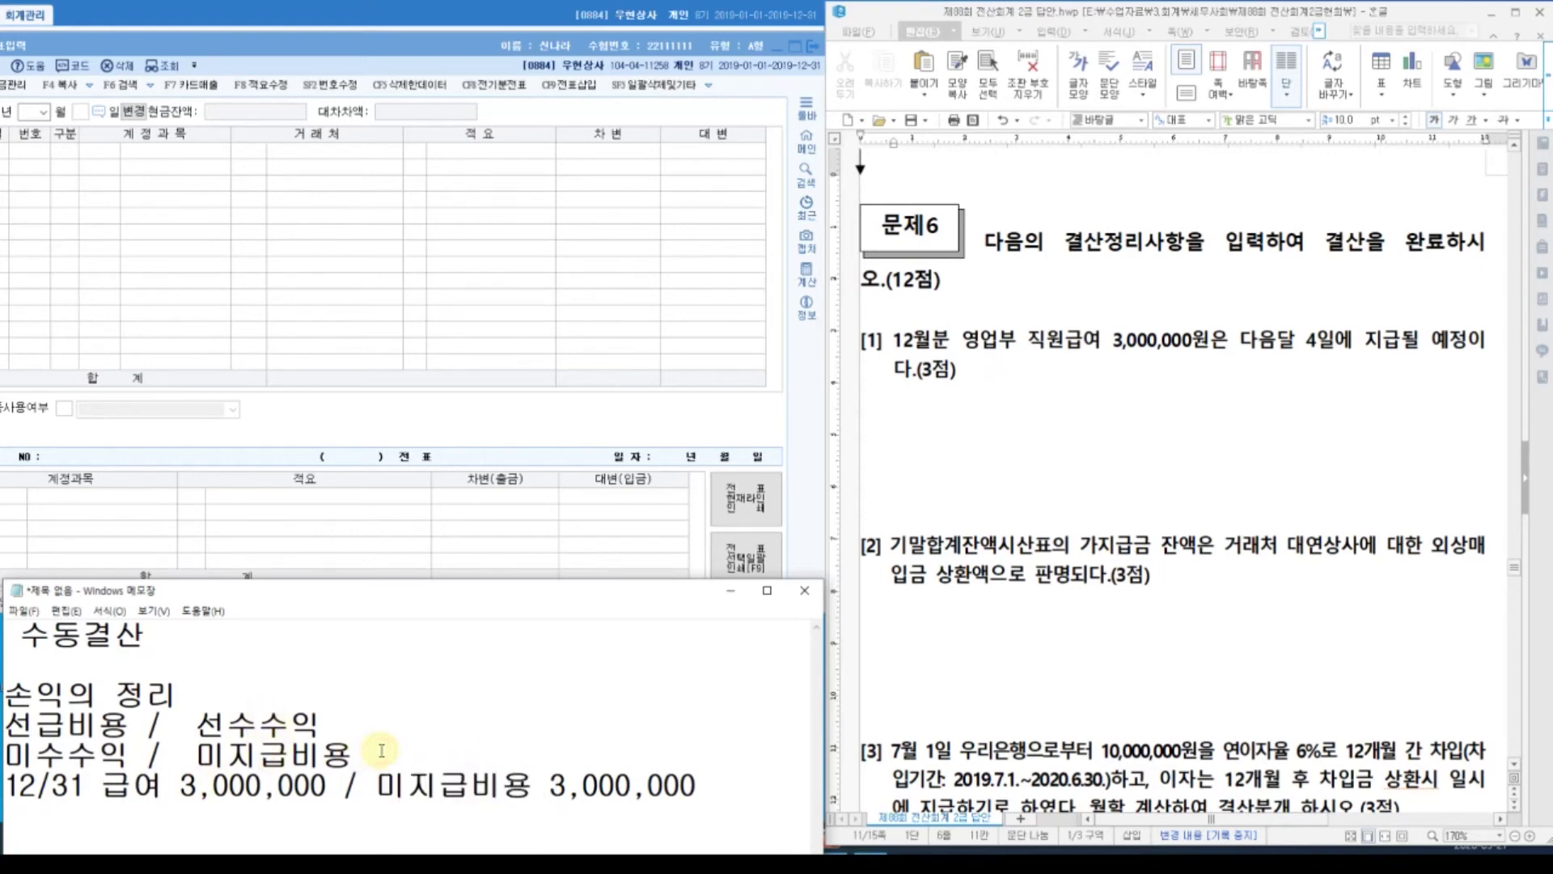
pyautogui.press('Return')
pyautogui.moveTo(103, 809); pyautogui.dragTo(166, 815)
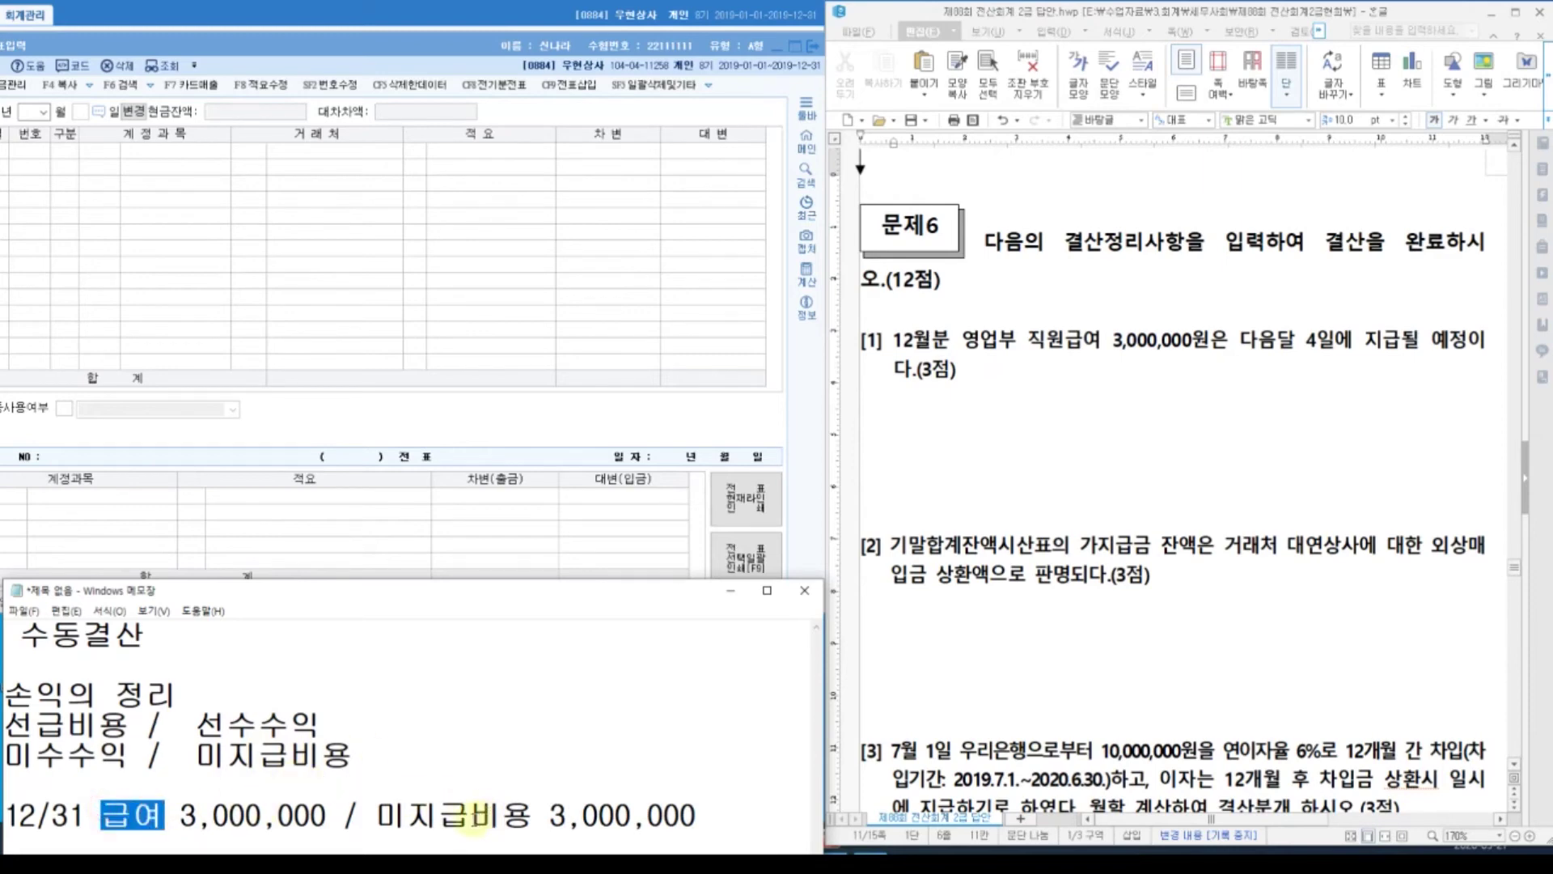
pyautogui.moveTo(476, 824); pyautogui.dragTo(514, 827)
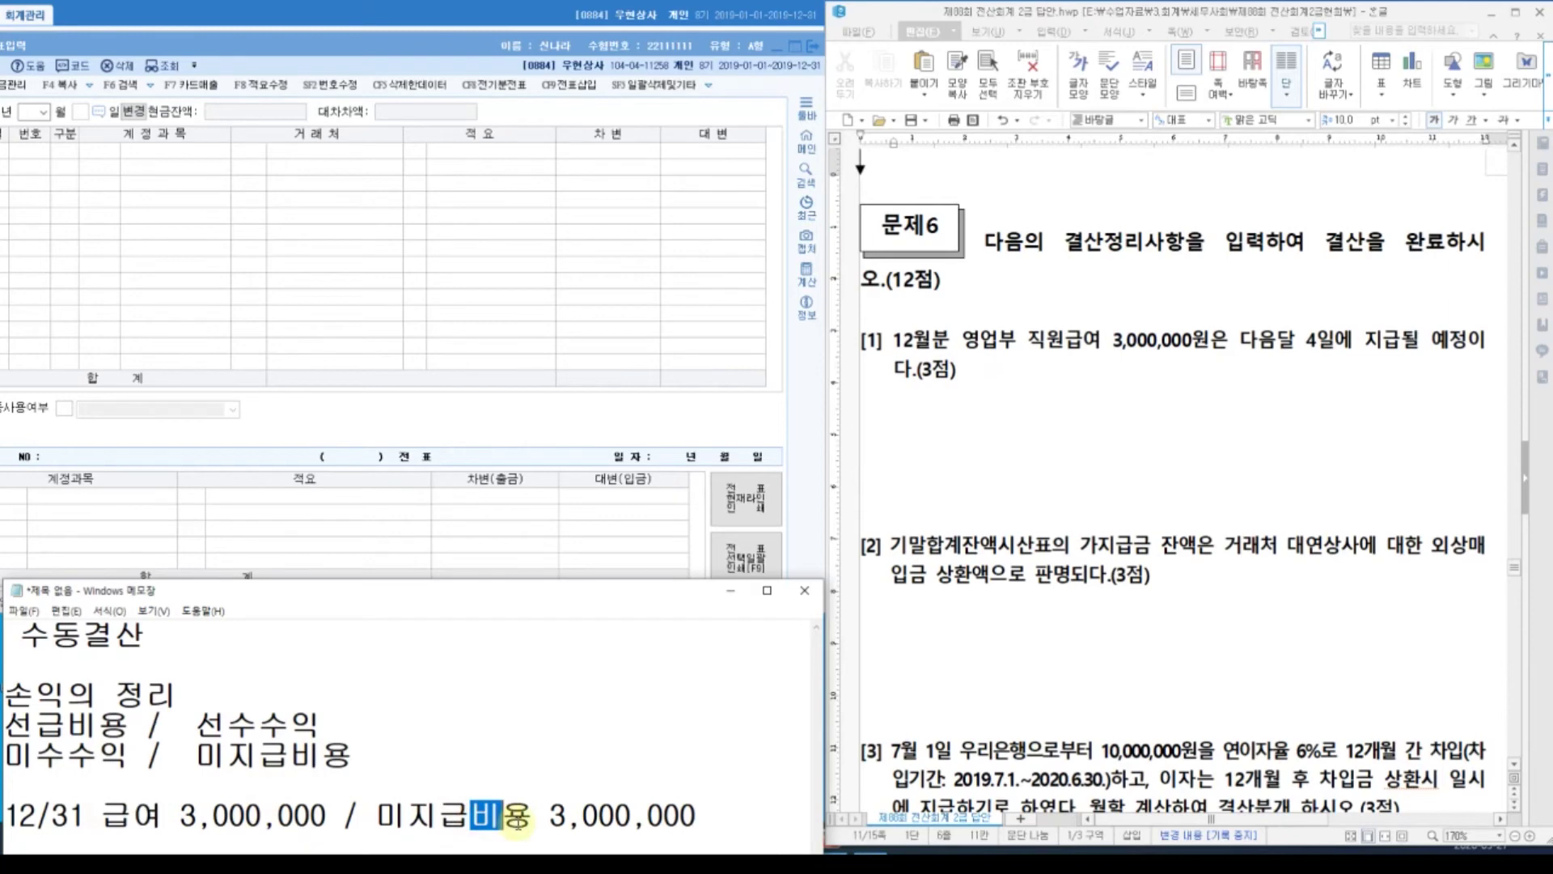
# Set the general voucher entry date to December 31 and move the voucher window so all its columns show.
pyautogui.click(29, 114)
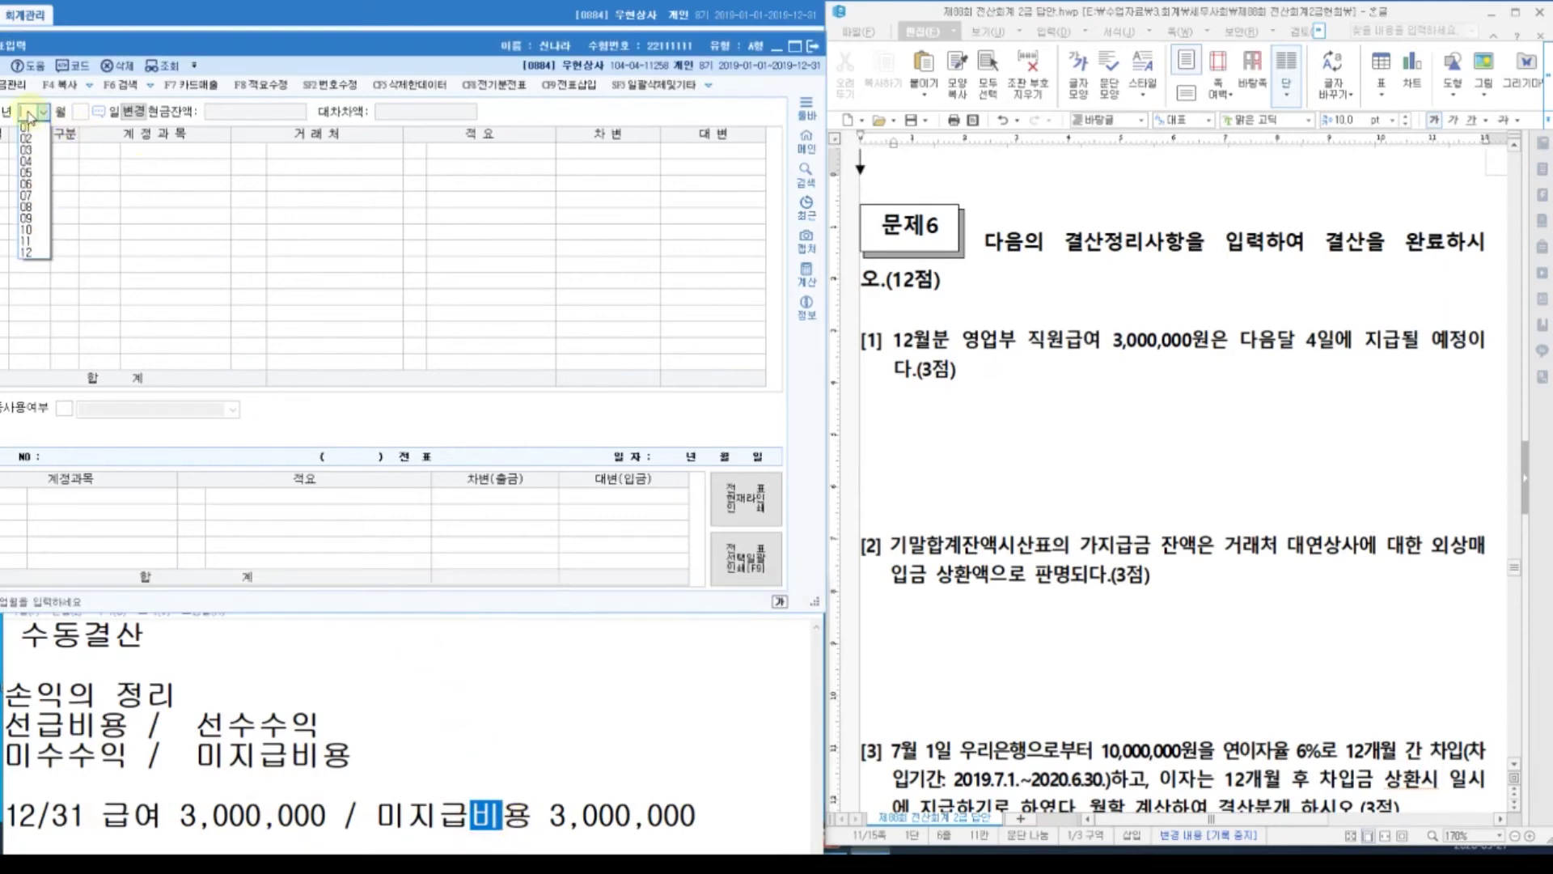
pyautogui.click(34, 252)
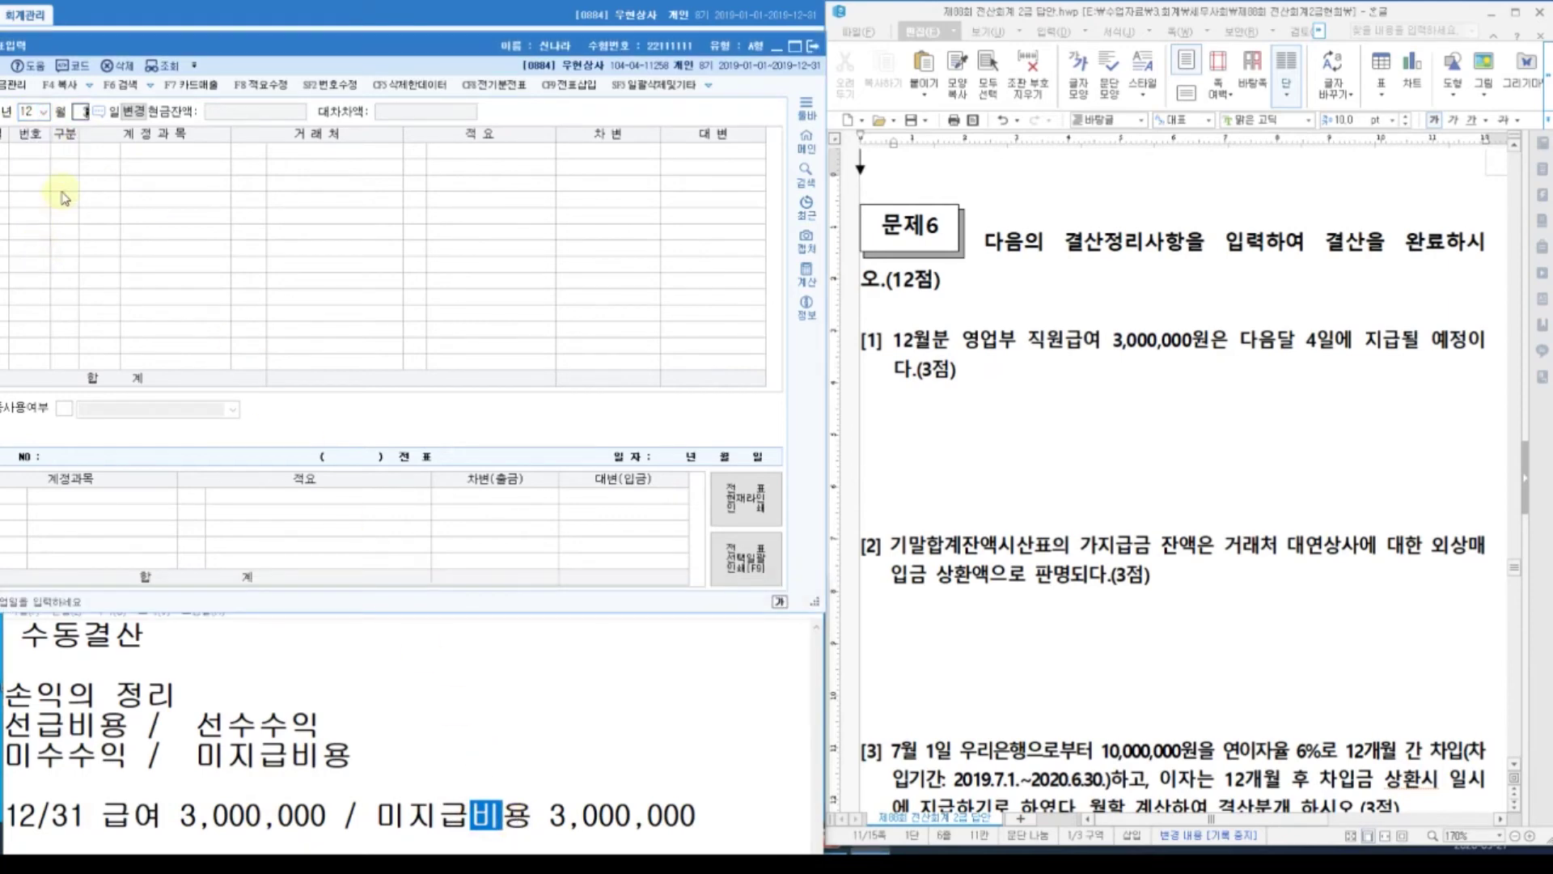
pyautogui.write('31')
pyautogui.press('Return')
pyautogui.moveTo(93, 51); pyautogui.dragTo(163, 48)
# Enter the debit line for 급여 (account code 801) with an amount of 3,000,000.
pyautogui.write('3')
pyautogui.press('Return')
pyautogui.write('801')
pyautogui.press('Return')
pyautogui.press('Return')
pyautogui.press('Return')
pyautogui.press('Return')
pyautogui.write('3')
pyautogui.press('Return')
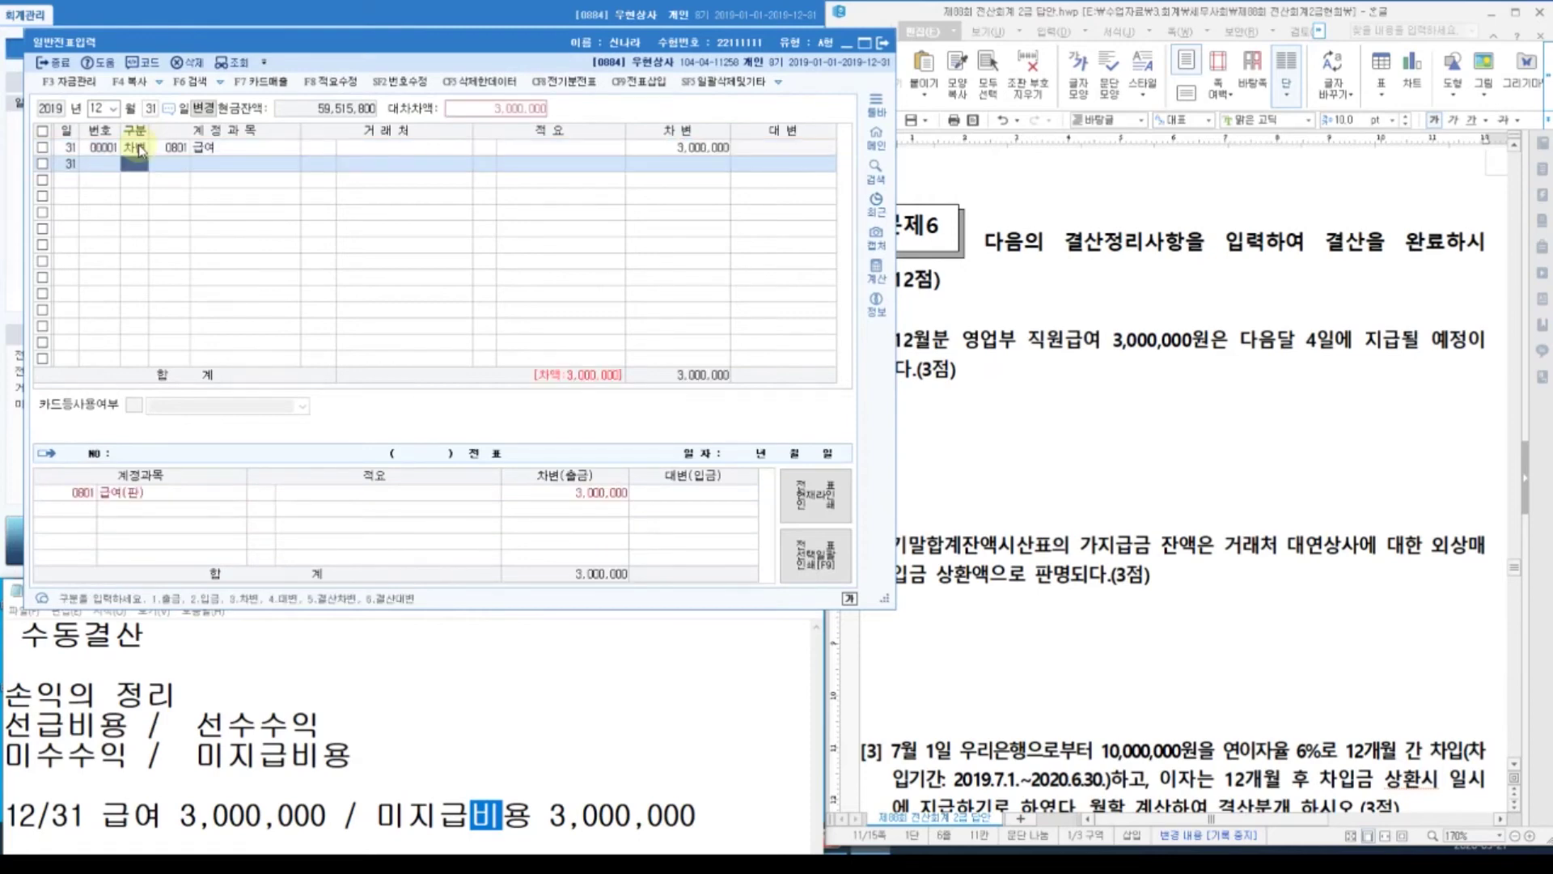
# Enter the matching credit line for 미지급비용 with an amount of 3,000,000.
pyautogui.write('4')
pyautogui.press('Return')
pyautogui.write('미지')
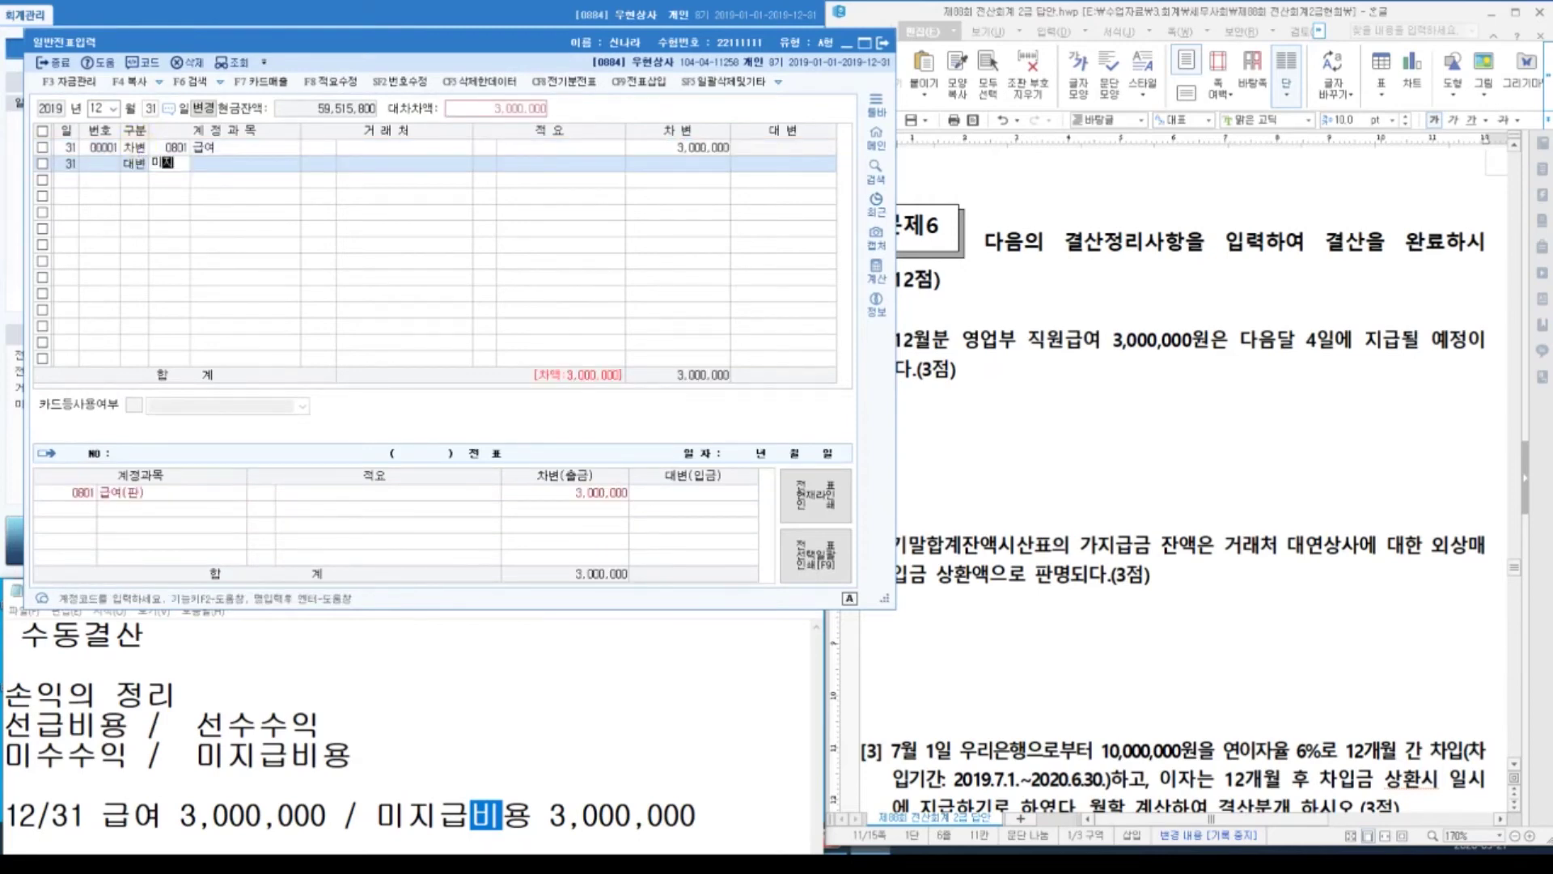
pyautogui.press('Return')
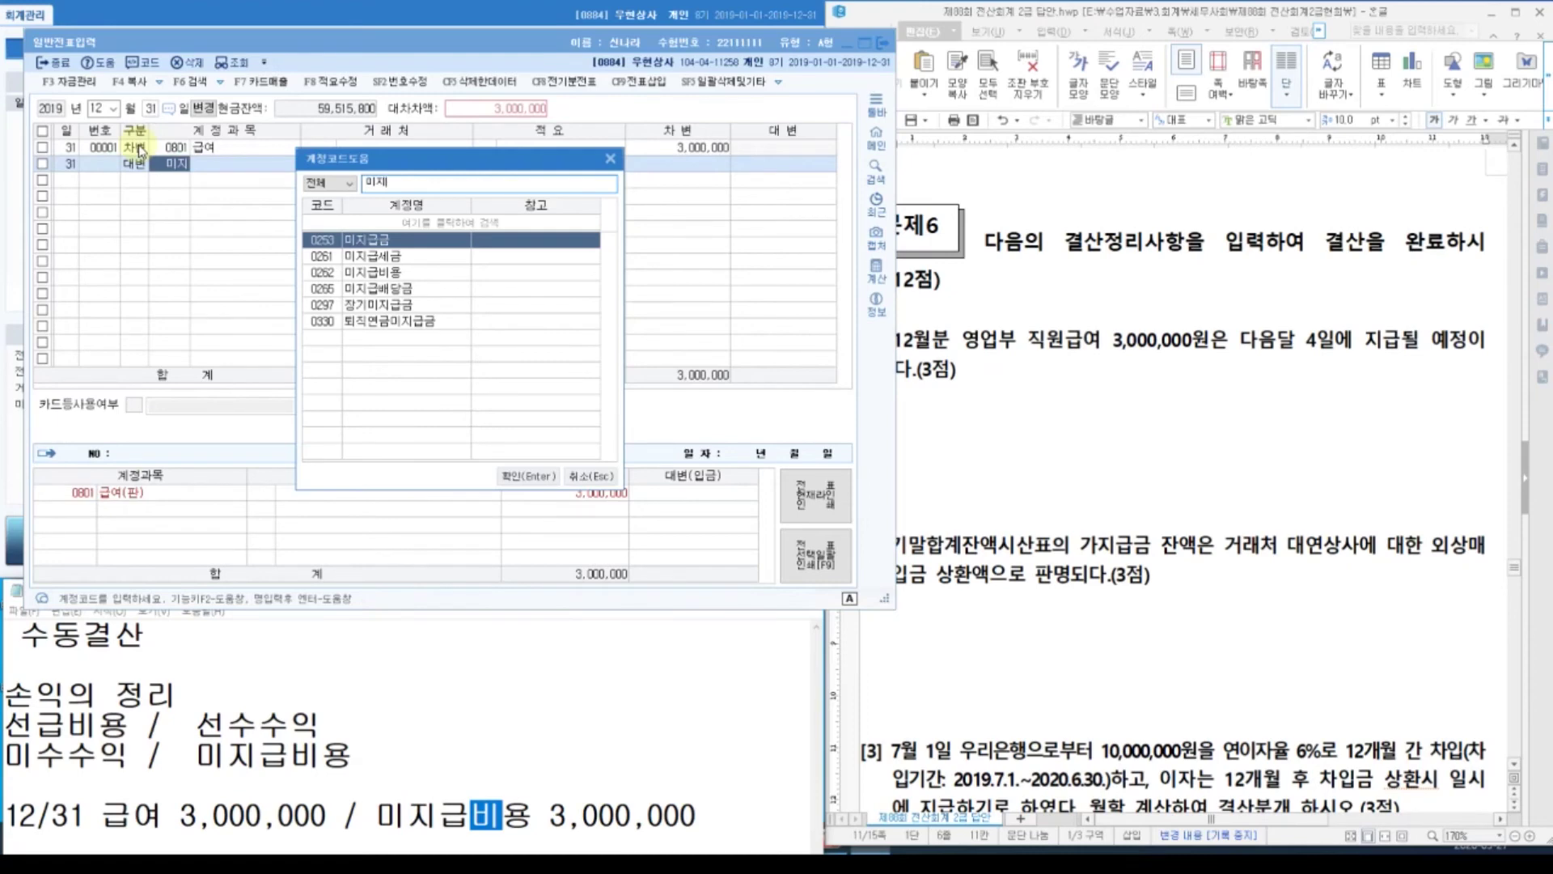
pyautogui.press('Down')
pyautogui.press('Down')
pyautogui.press('Return')
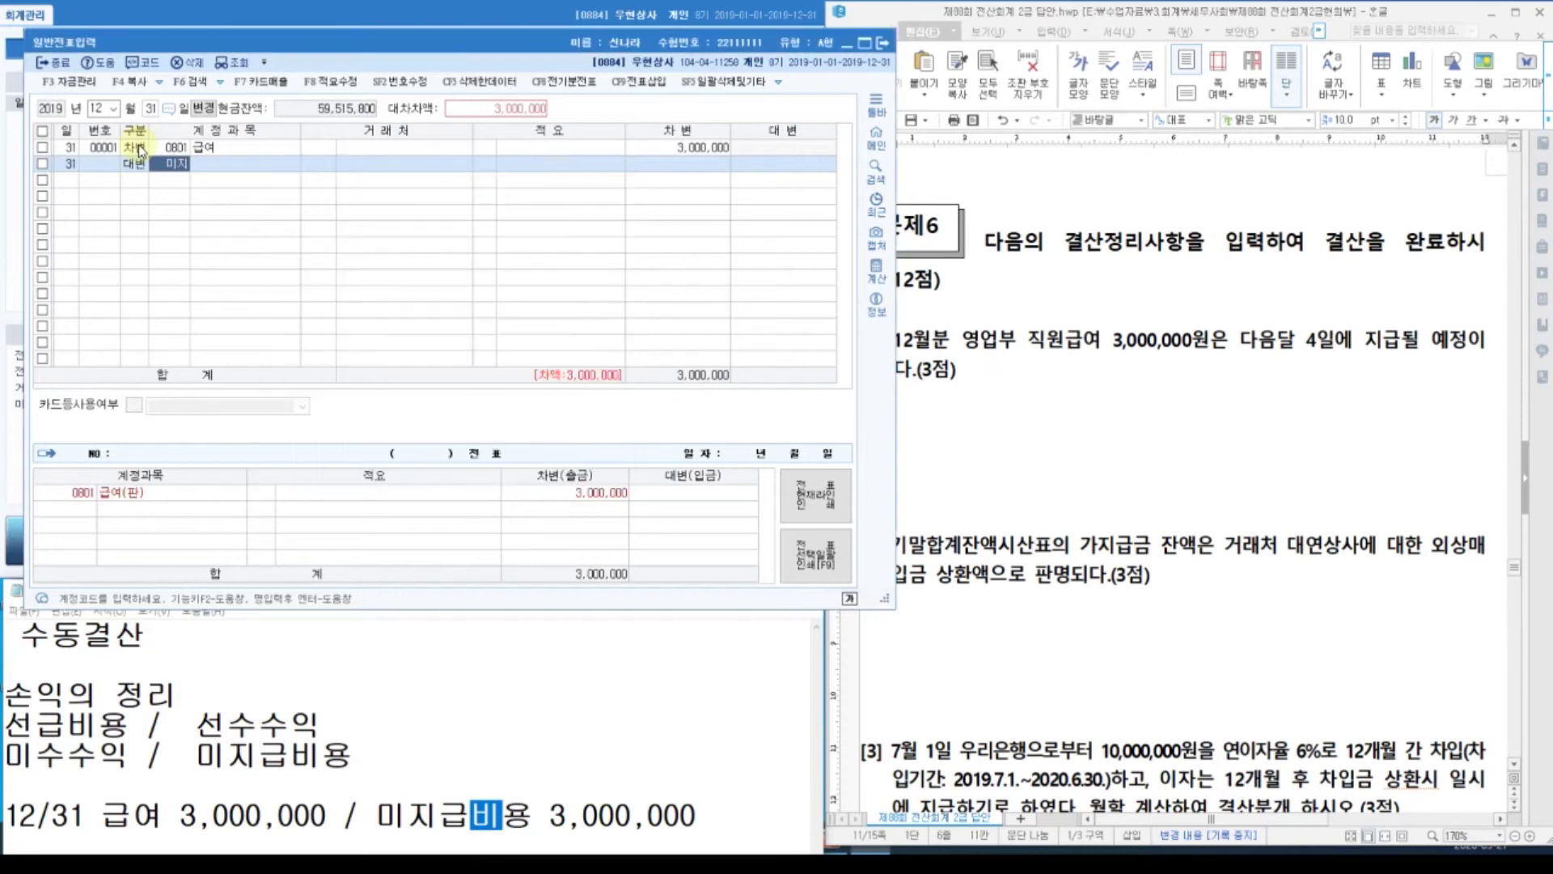
pyautogui.press('Return')
pyautogui.press('Return')
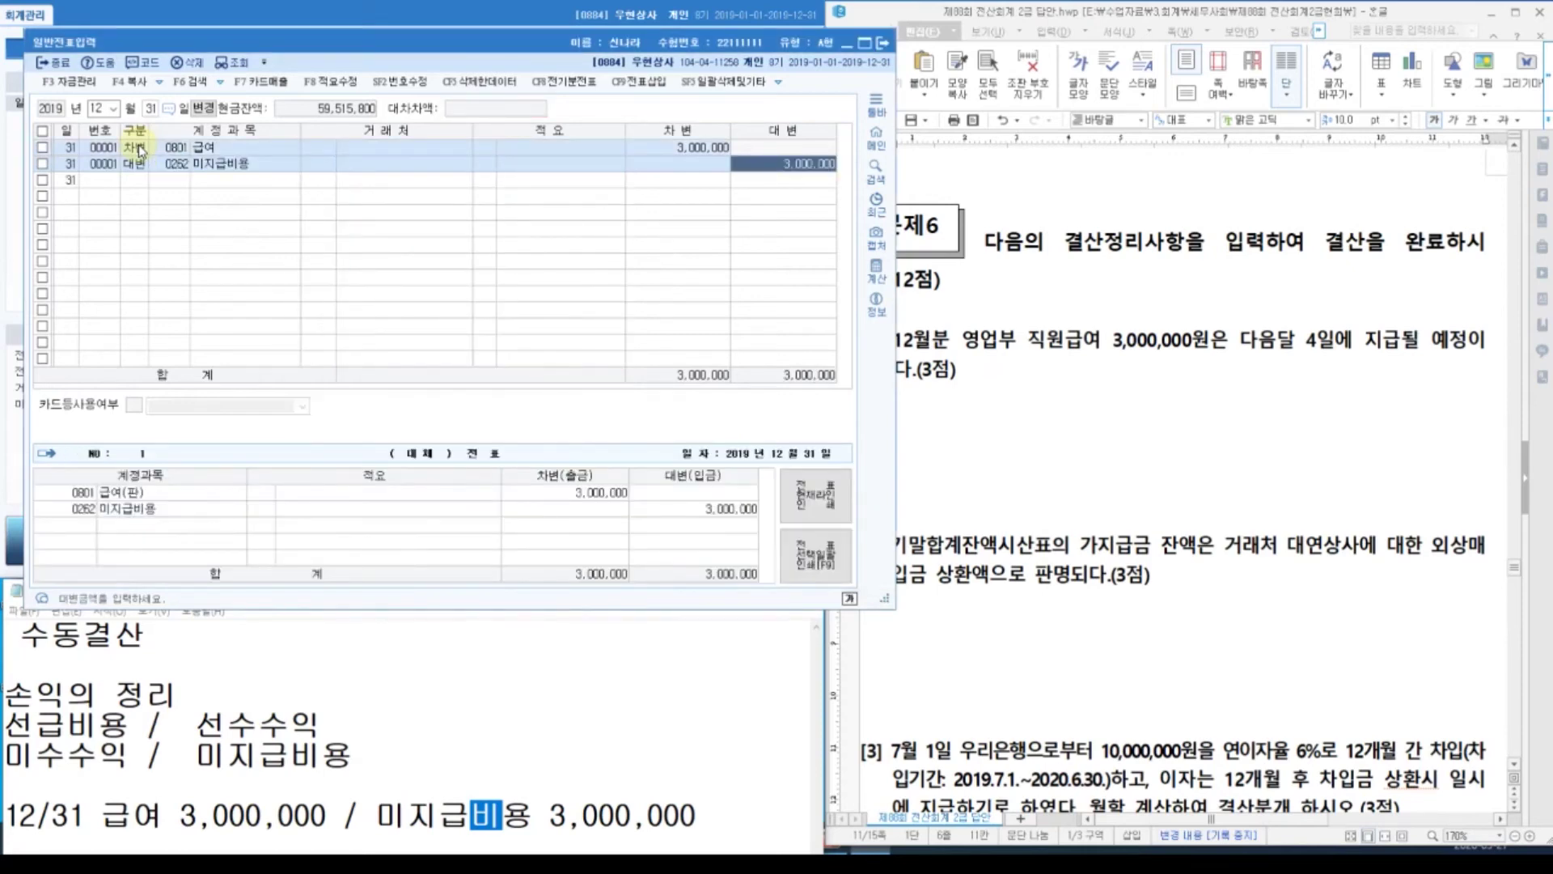
pyautogui.press('Return')
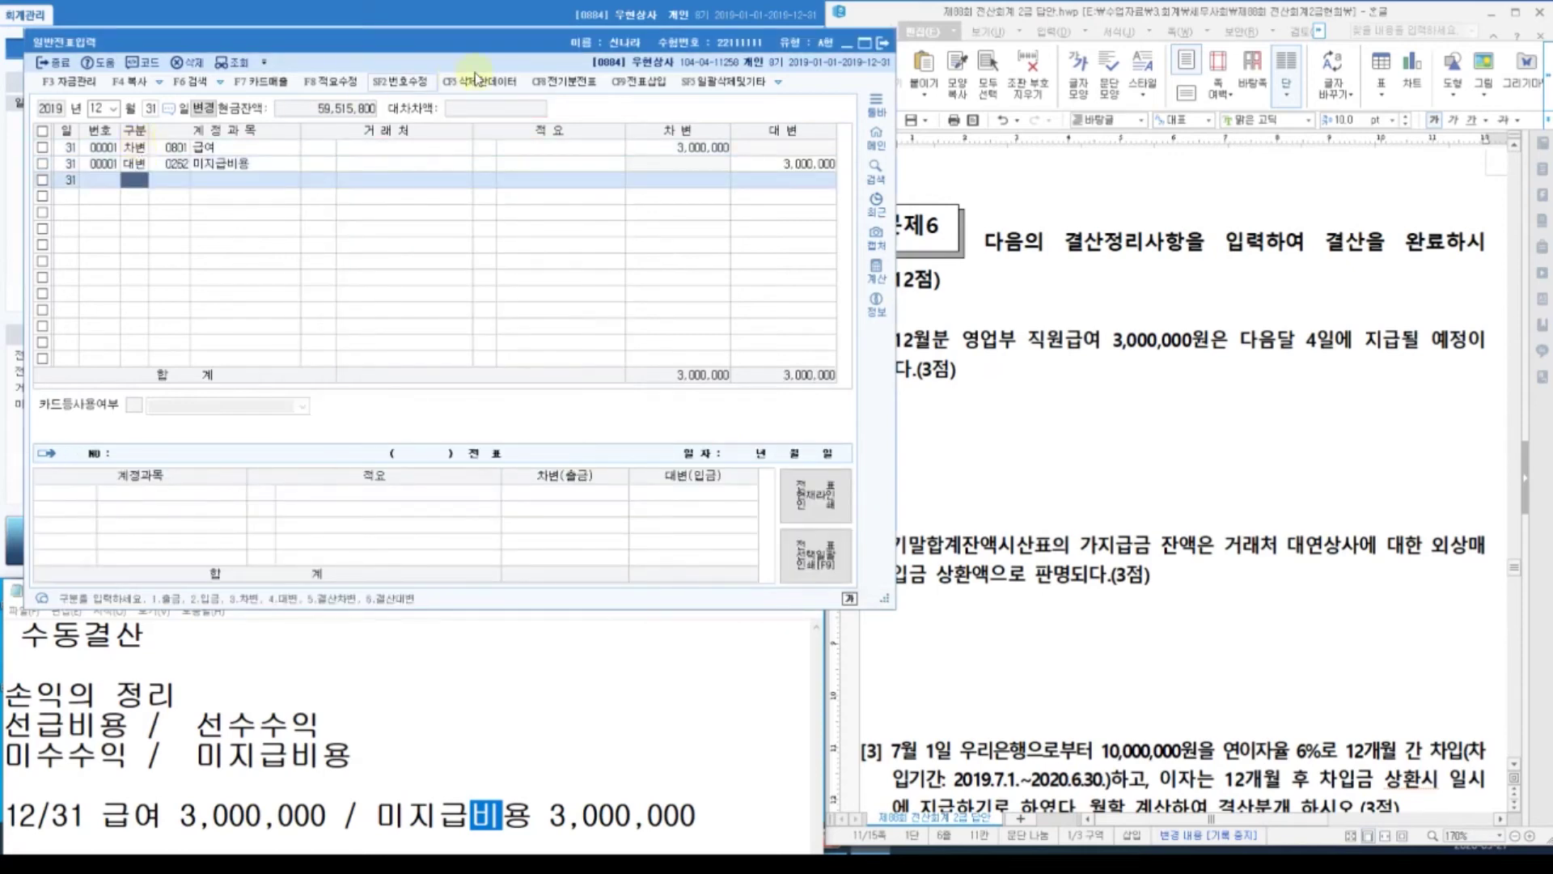
# Close the general voucher entry and look up the 가지급금 row in the December 31 합계잔액시산표.
pyautogui.moveTo(890, 368); pyautogui.dragTo(838, 362)
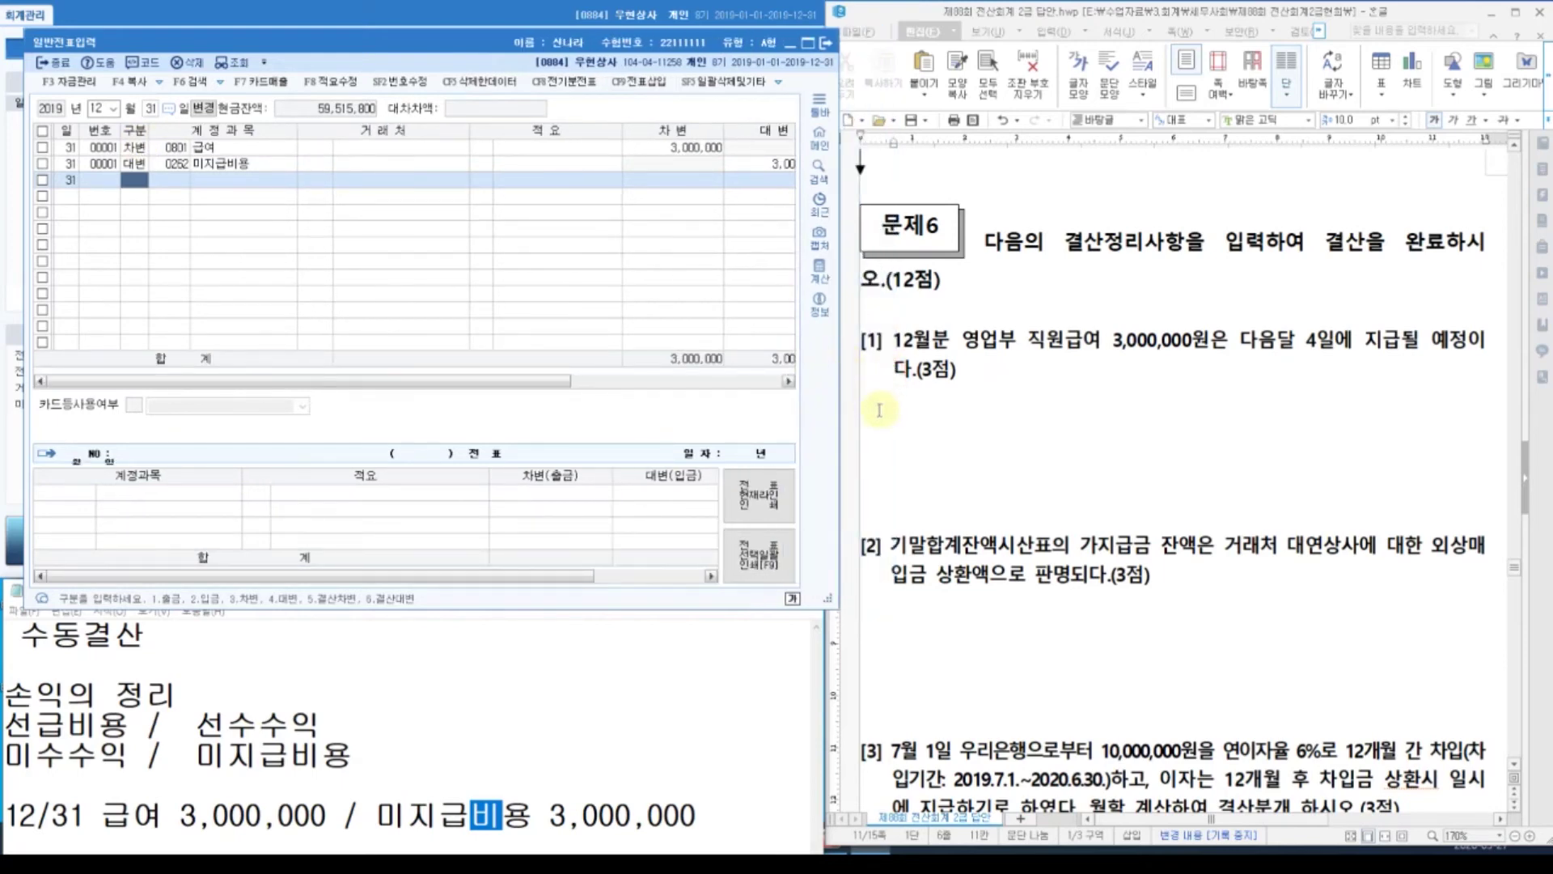
pyautogui.click(60, 65)
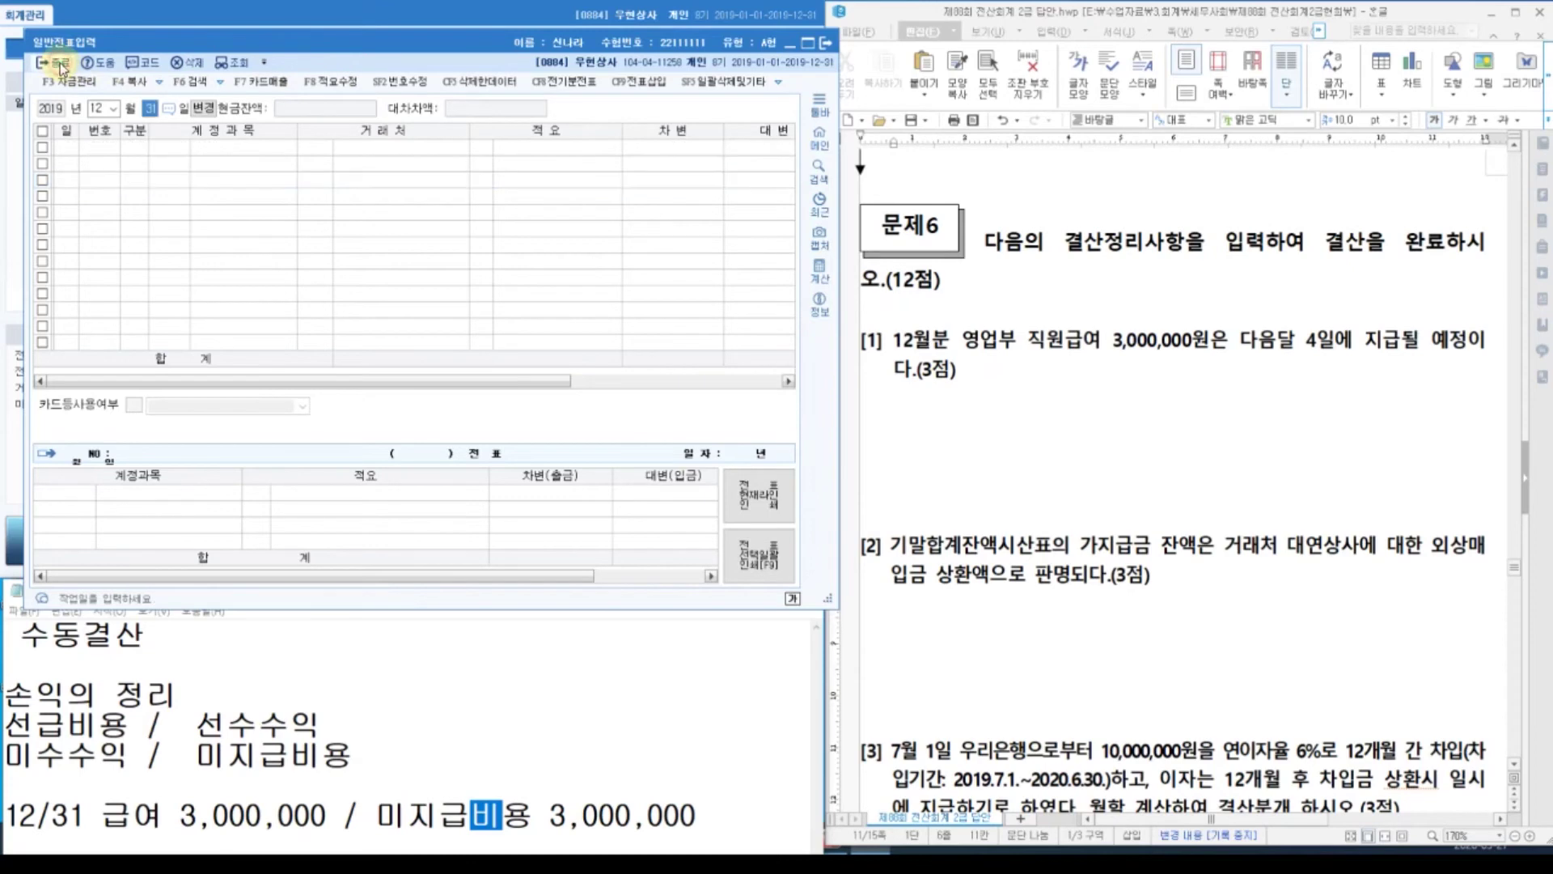
pyautogui.click(56, 64)
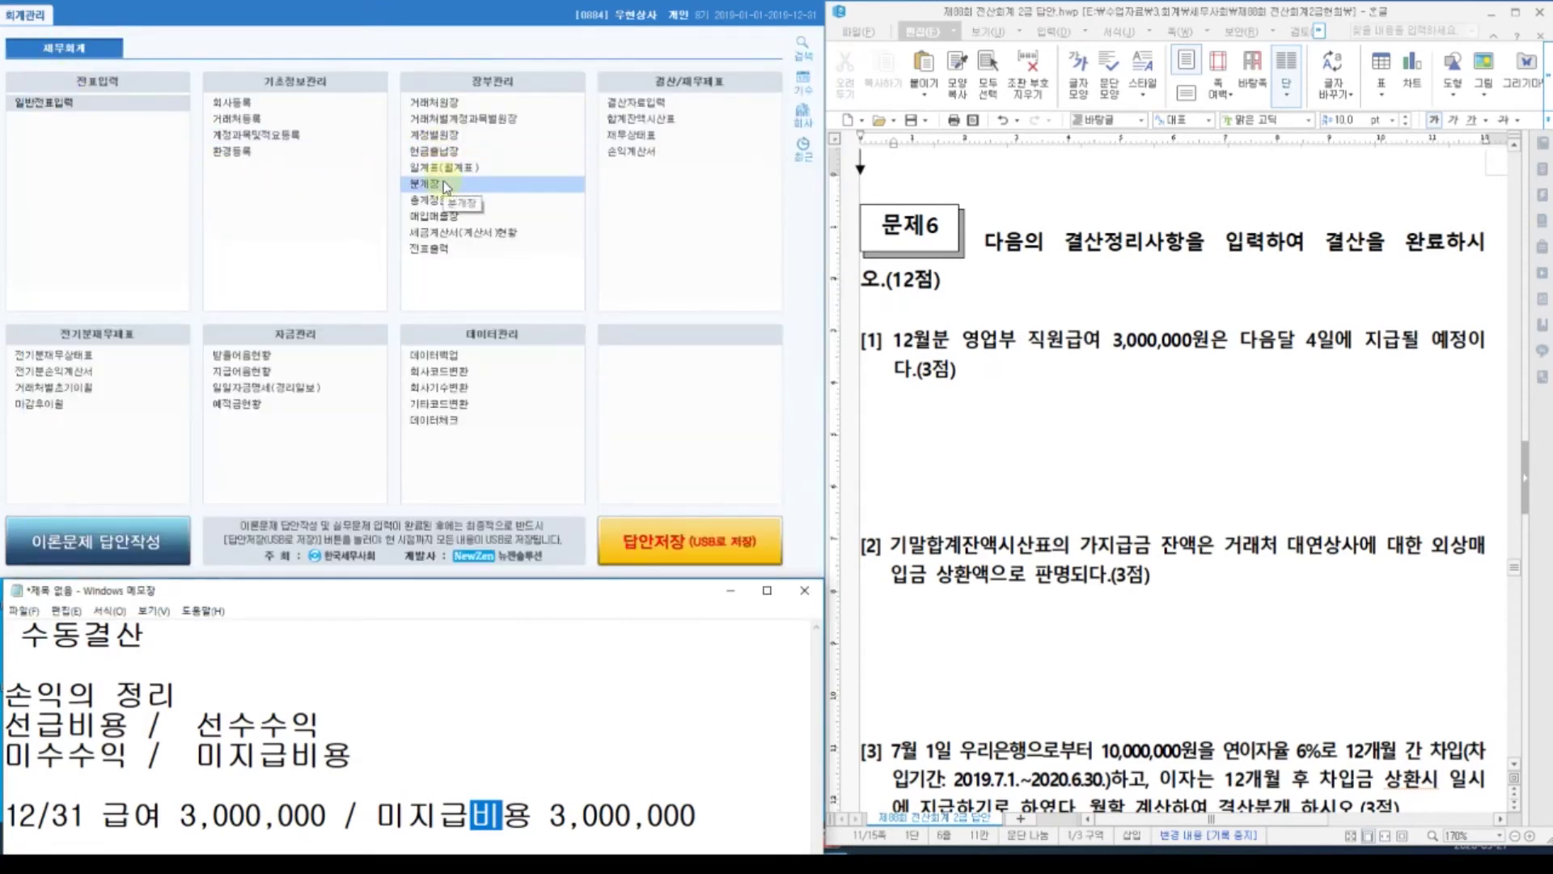
pyautogui.click(610, 127)
pyautogui.click(610, 126)
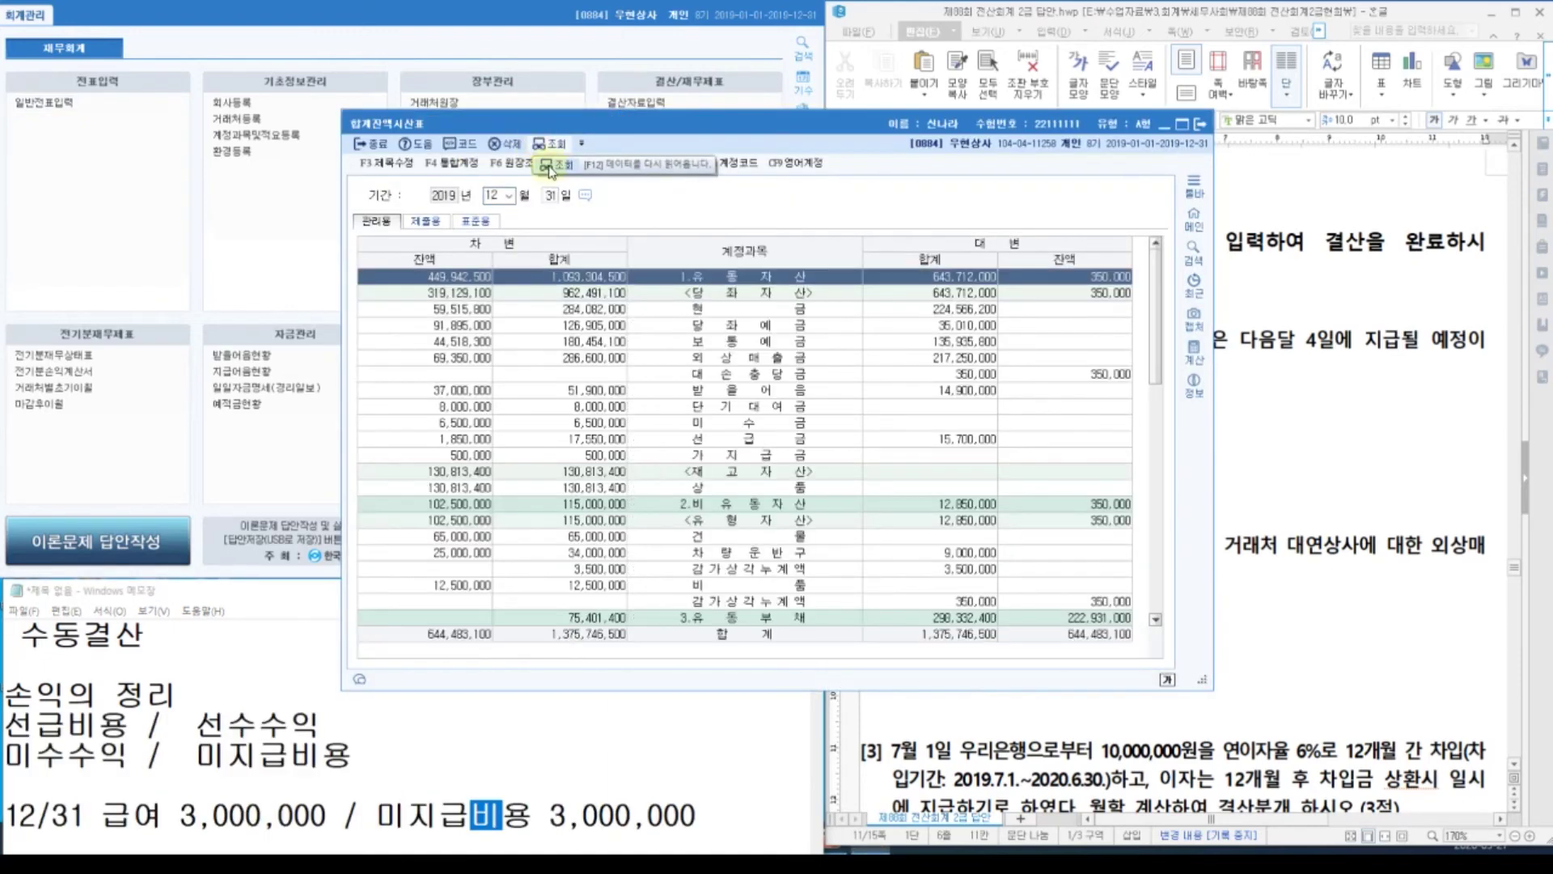
pyautogui.click(650, 454)
pyautogui.moveTo(625, 128); pyautogui.dragTo(325, 62)
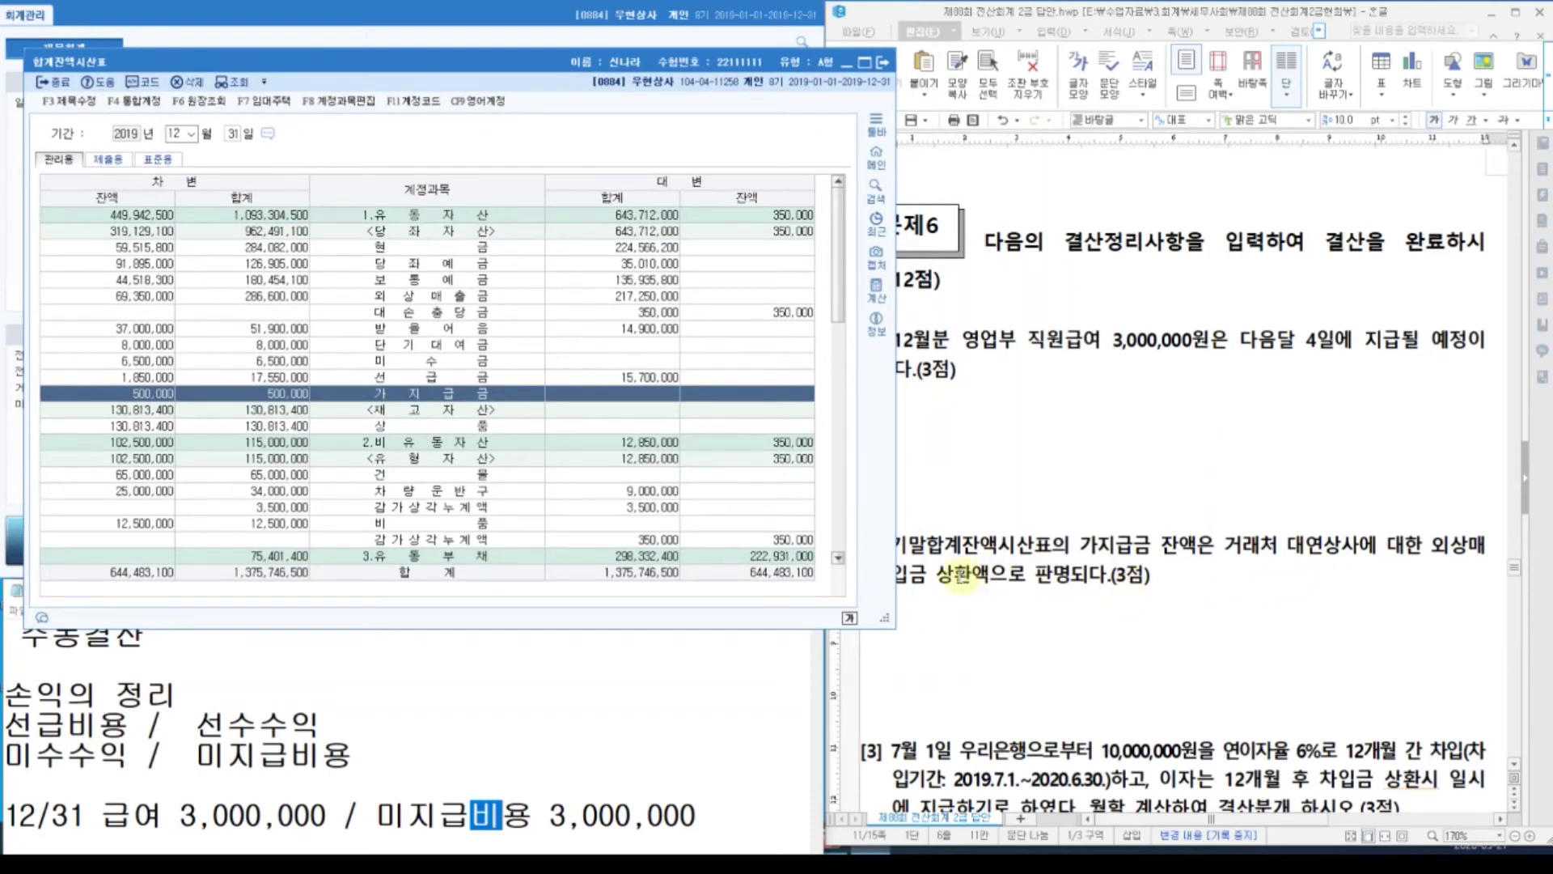
# Clear the notes and write the credit side of the next journal entry as /가지급금 500,000.
pyautogui.click(76, 722)
pyautogui.moveTo(719, 818); pyautogui.dragTo(633, 817)
pyautogui.hotkey('ctrl', 'a')
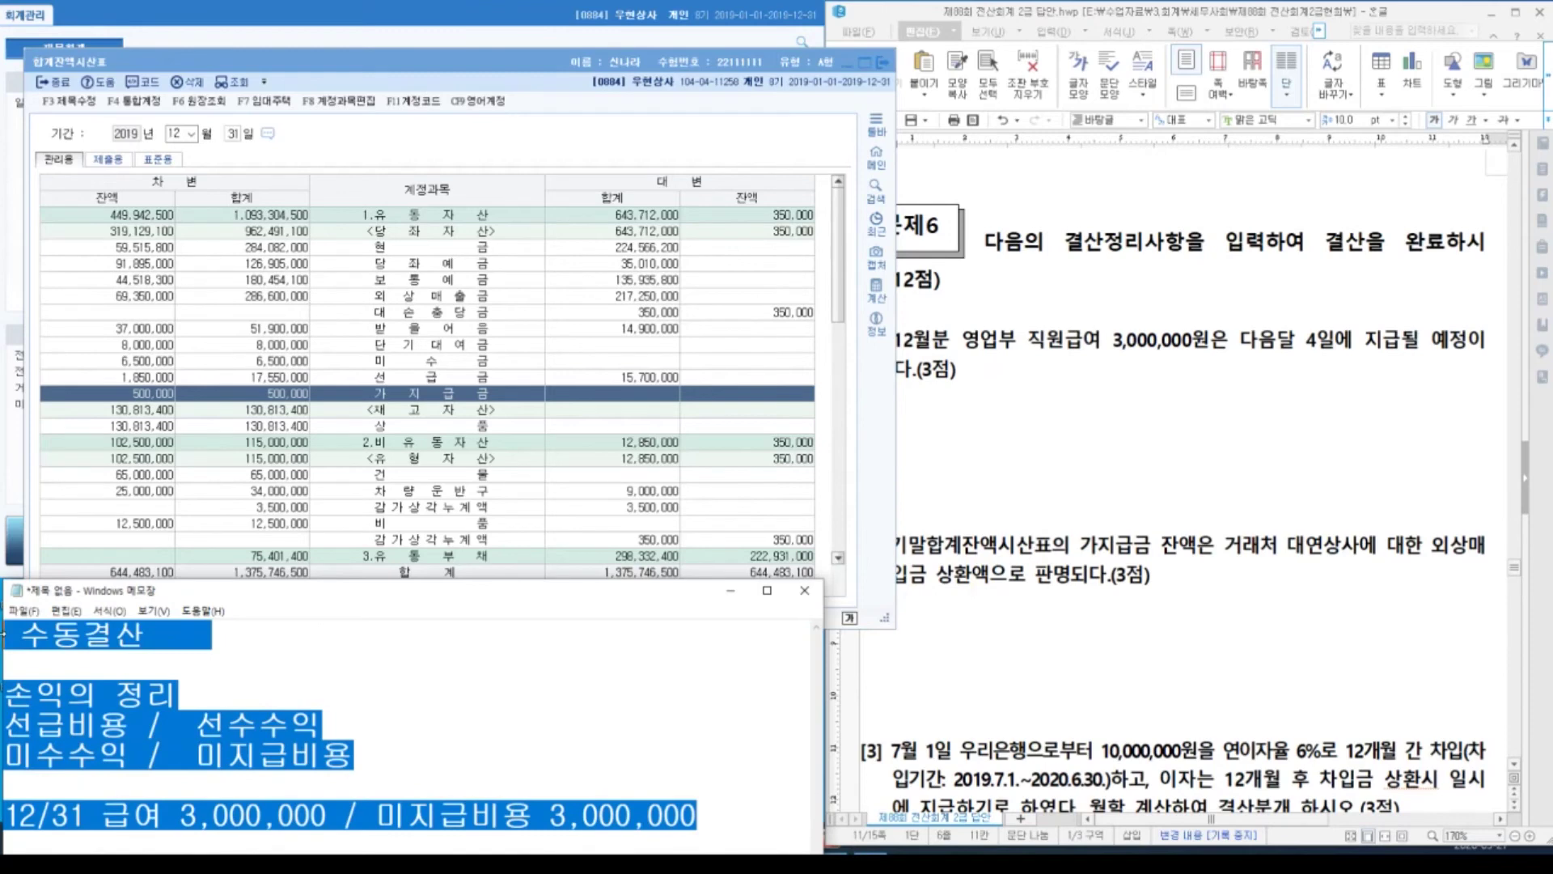
pyautogui.press('BackSpace')
pyautogui.write('/가')
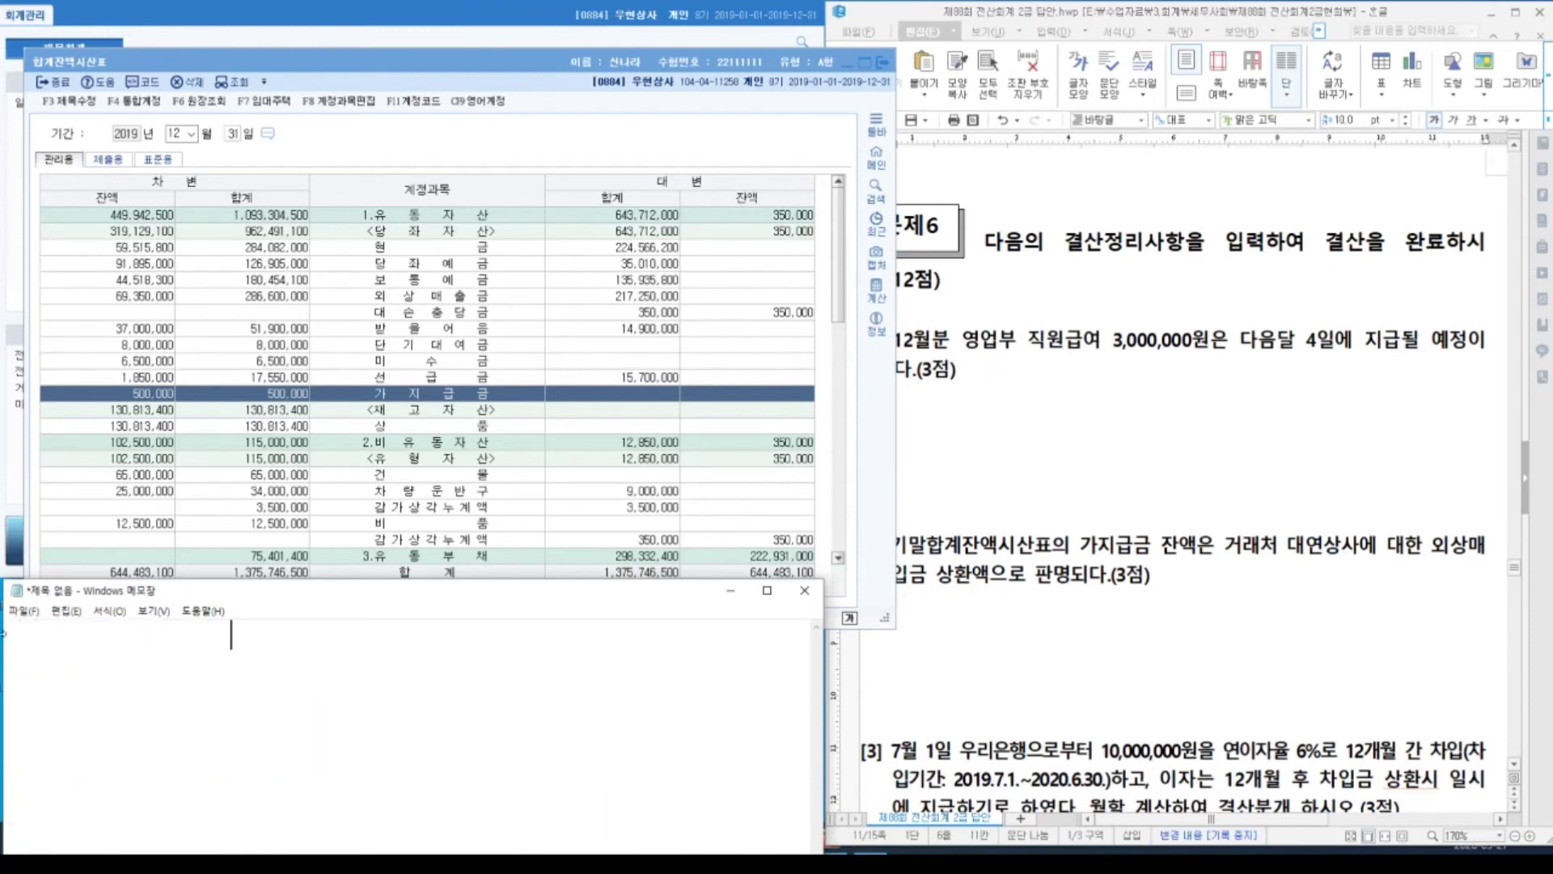
pyautogui.write('지급금 5')
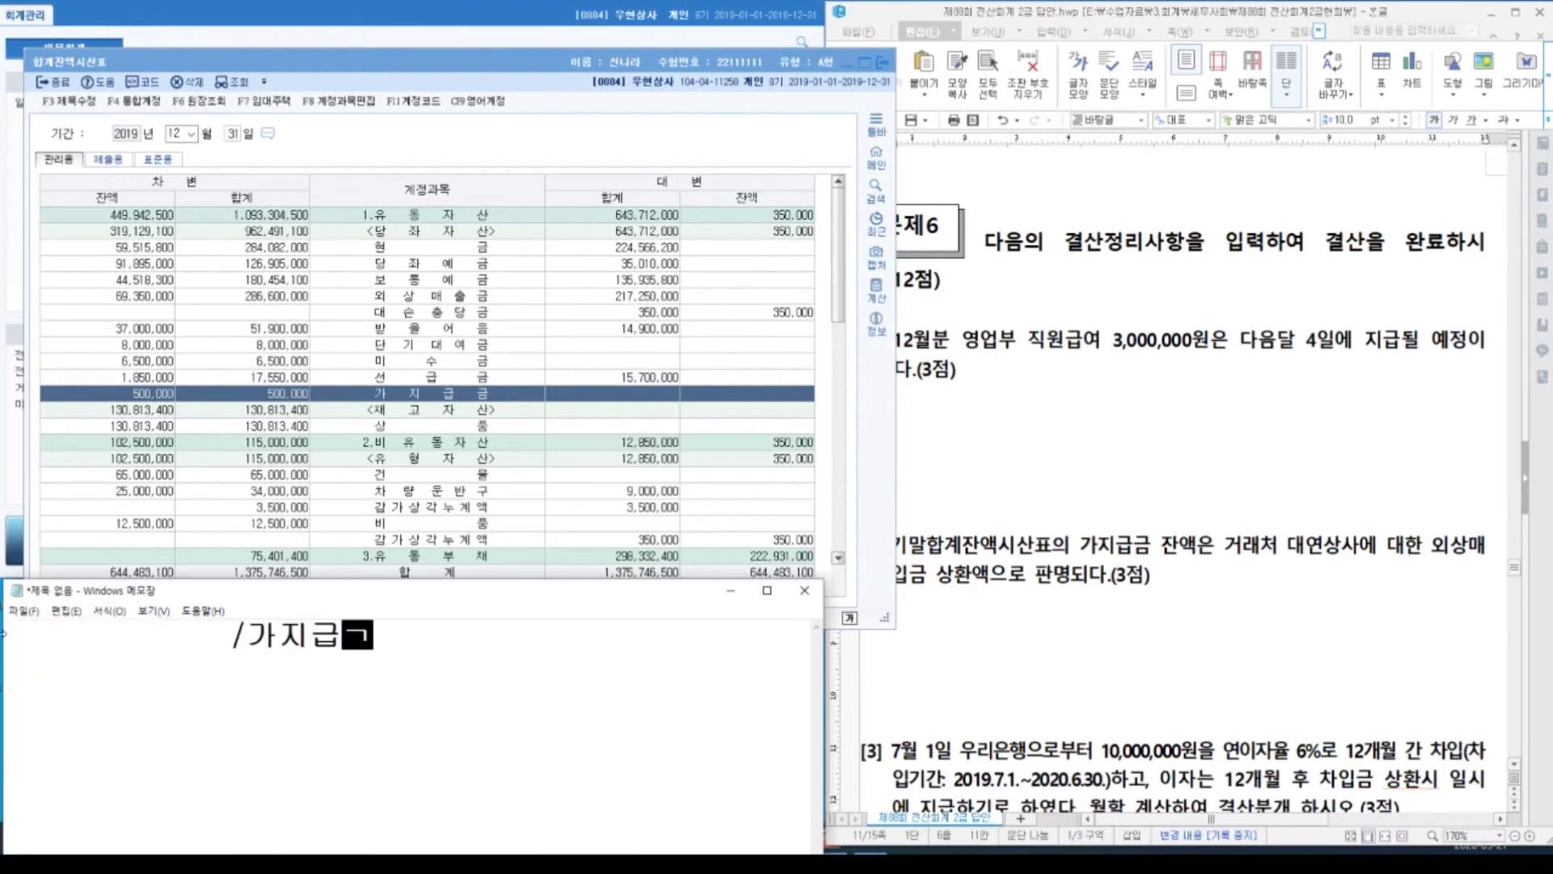
pyautogui.write('00,000')
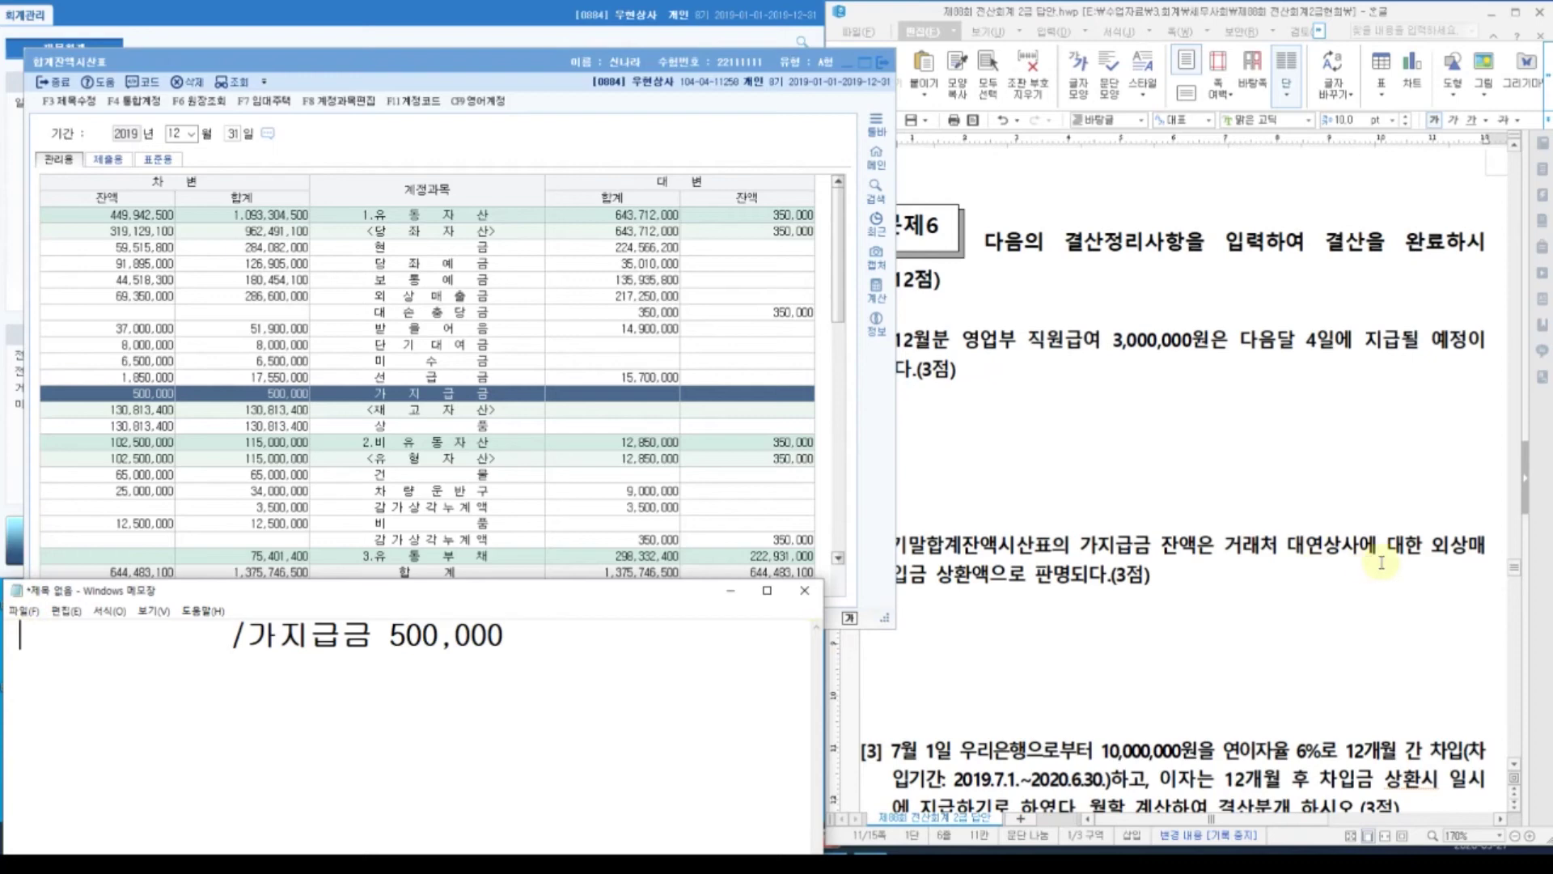
# Write 외상매입금 as the debit side of the noted entry, with (대연상사) on the line below.
pyautogui.press('Home')
pyautogui.write('외상매입금')
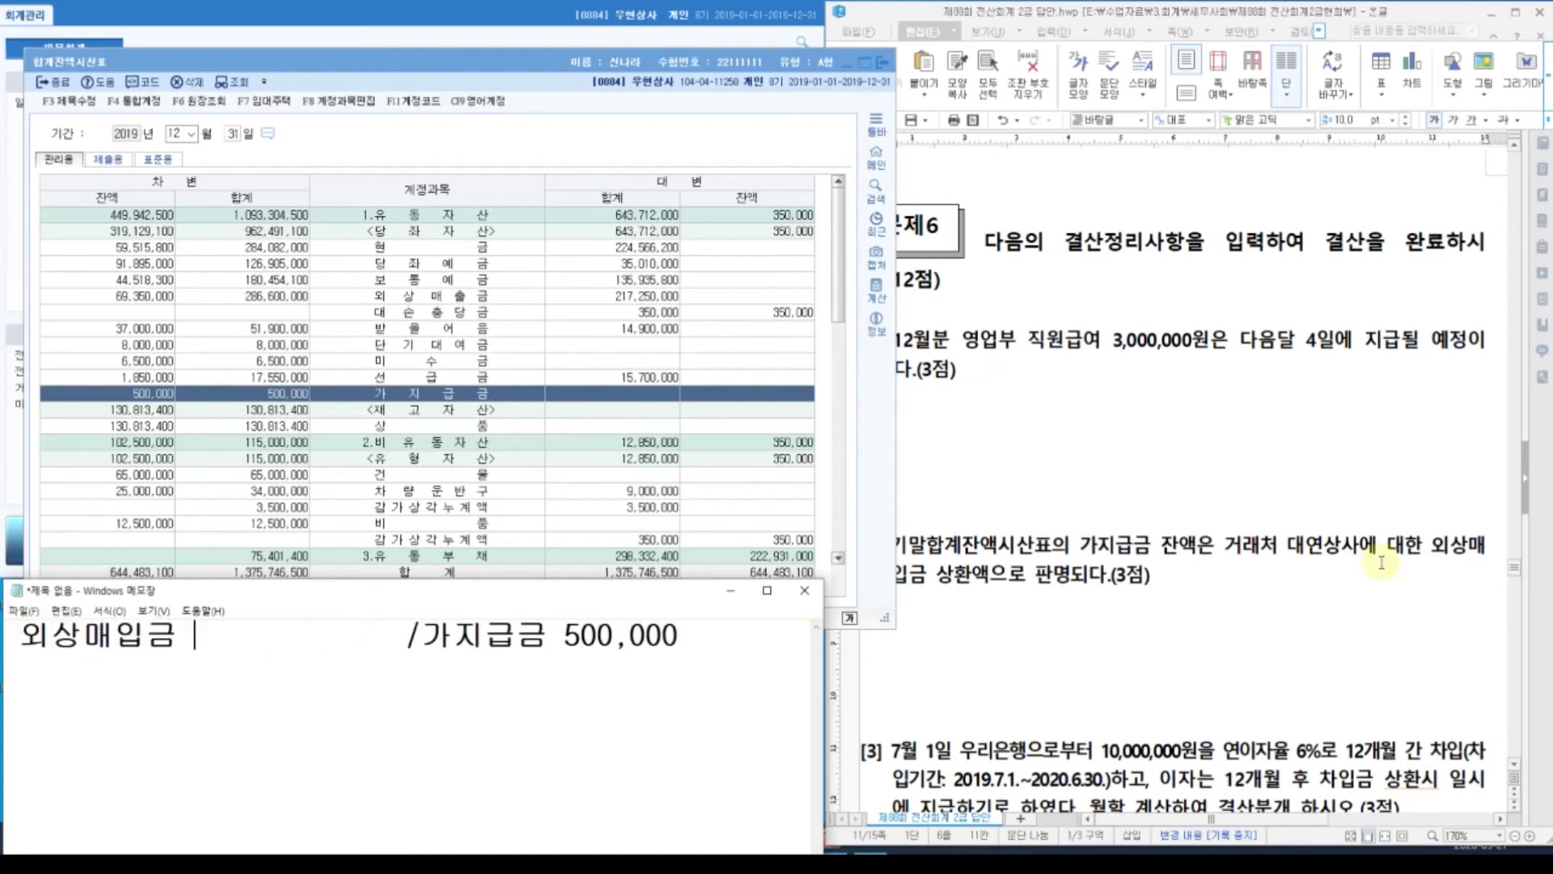
pyautogui.press('Return')
pyautogui.write('(대연사')
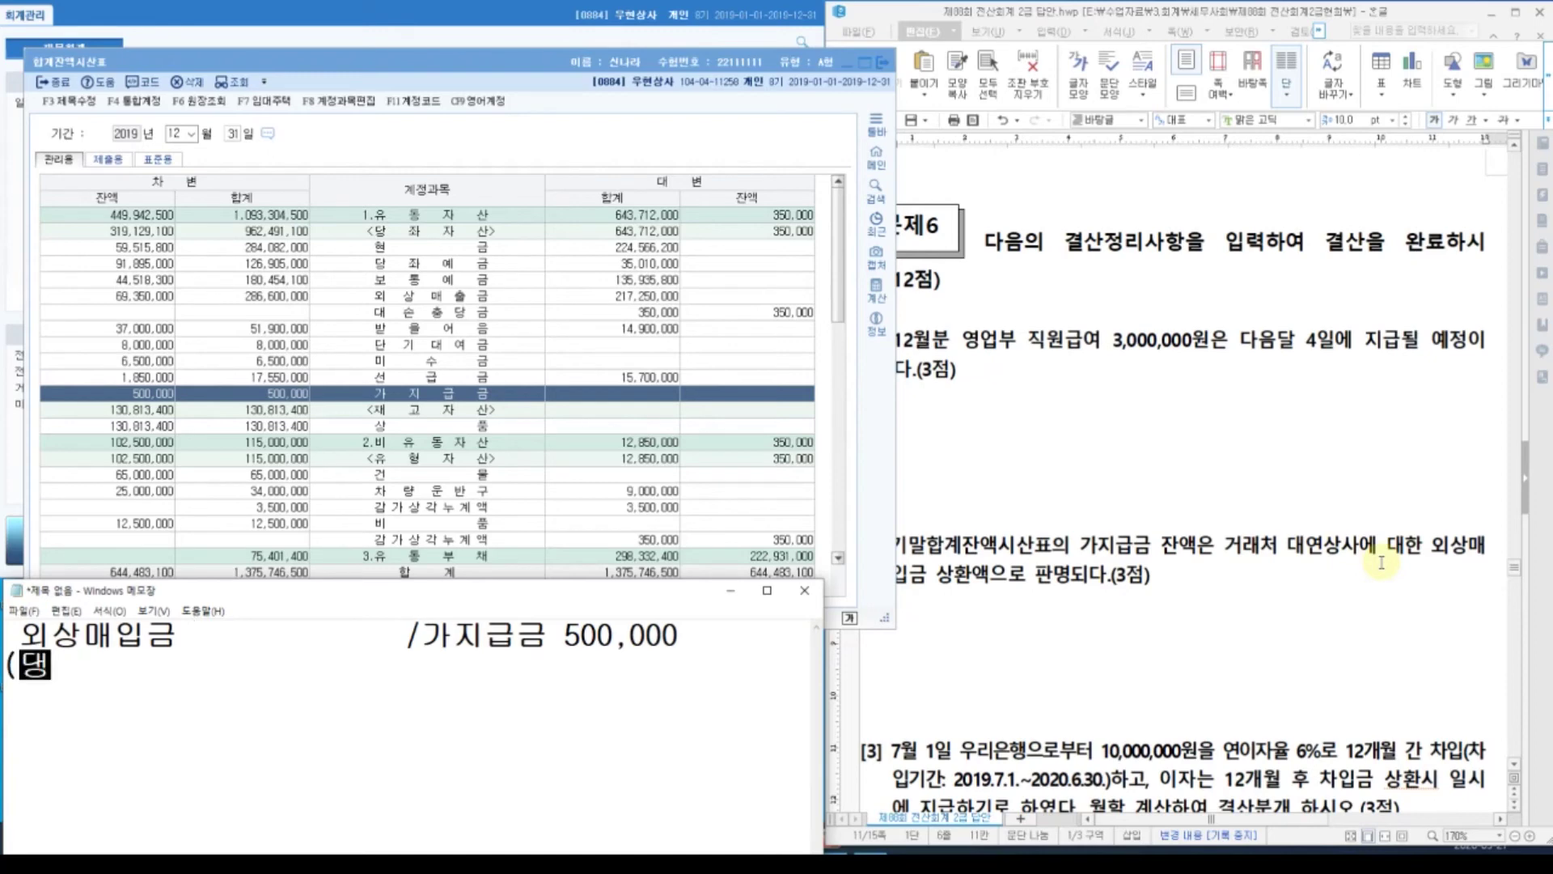
pyautogui.write('상사)')
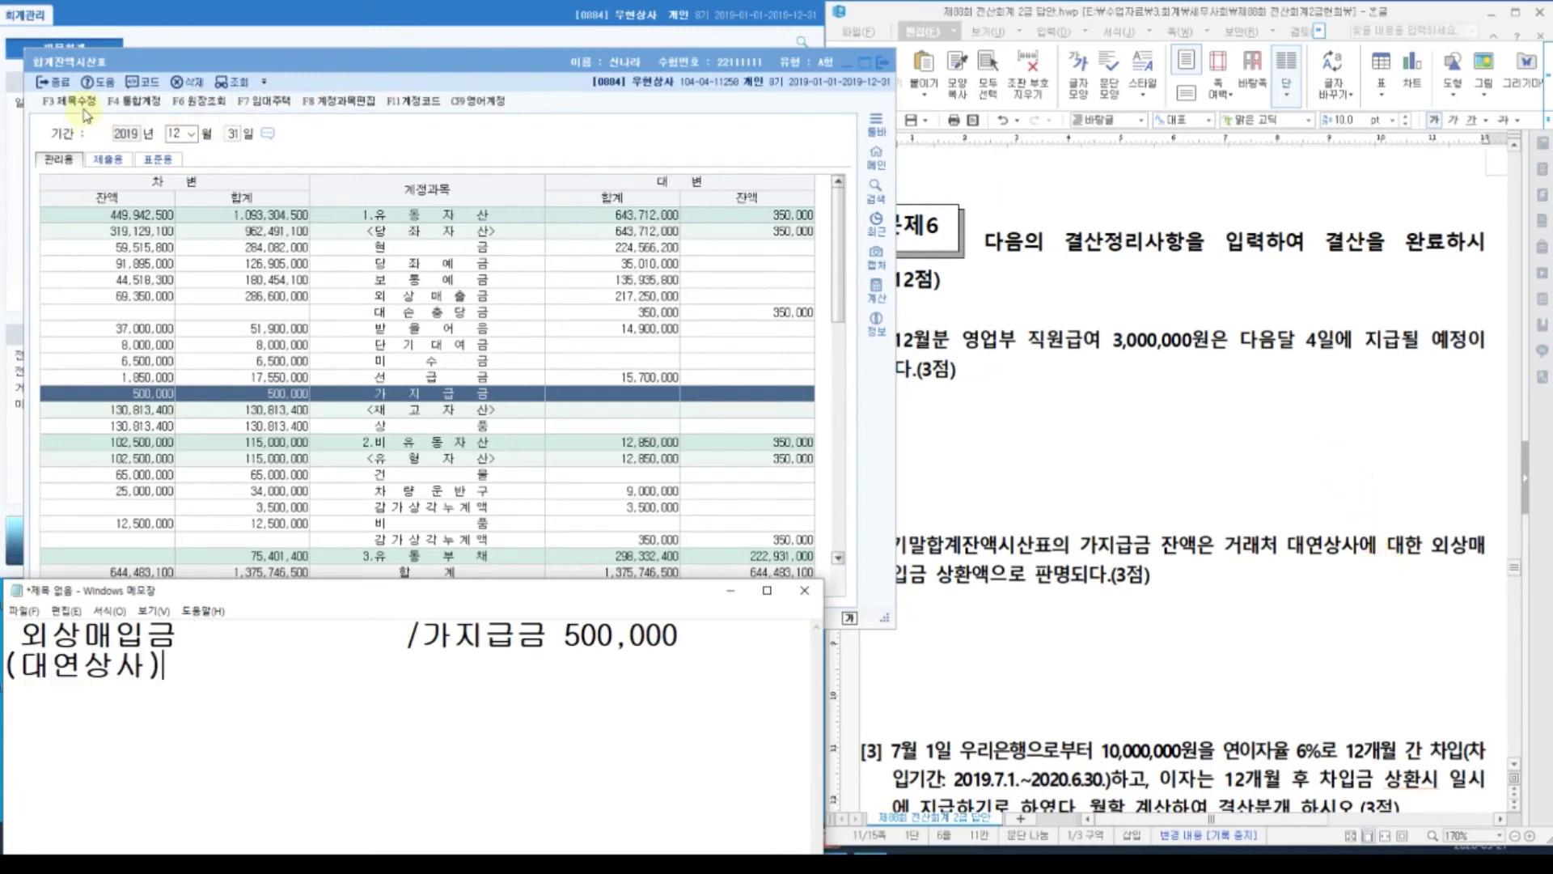
# Check the ledger detail of 가지급금 from the trial balance, then close the ledger and the trial balance.
pyautogui.doubleClick(426, 394)
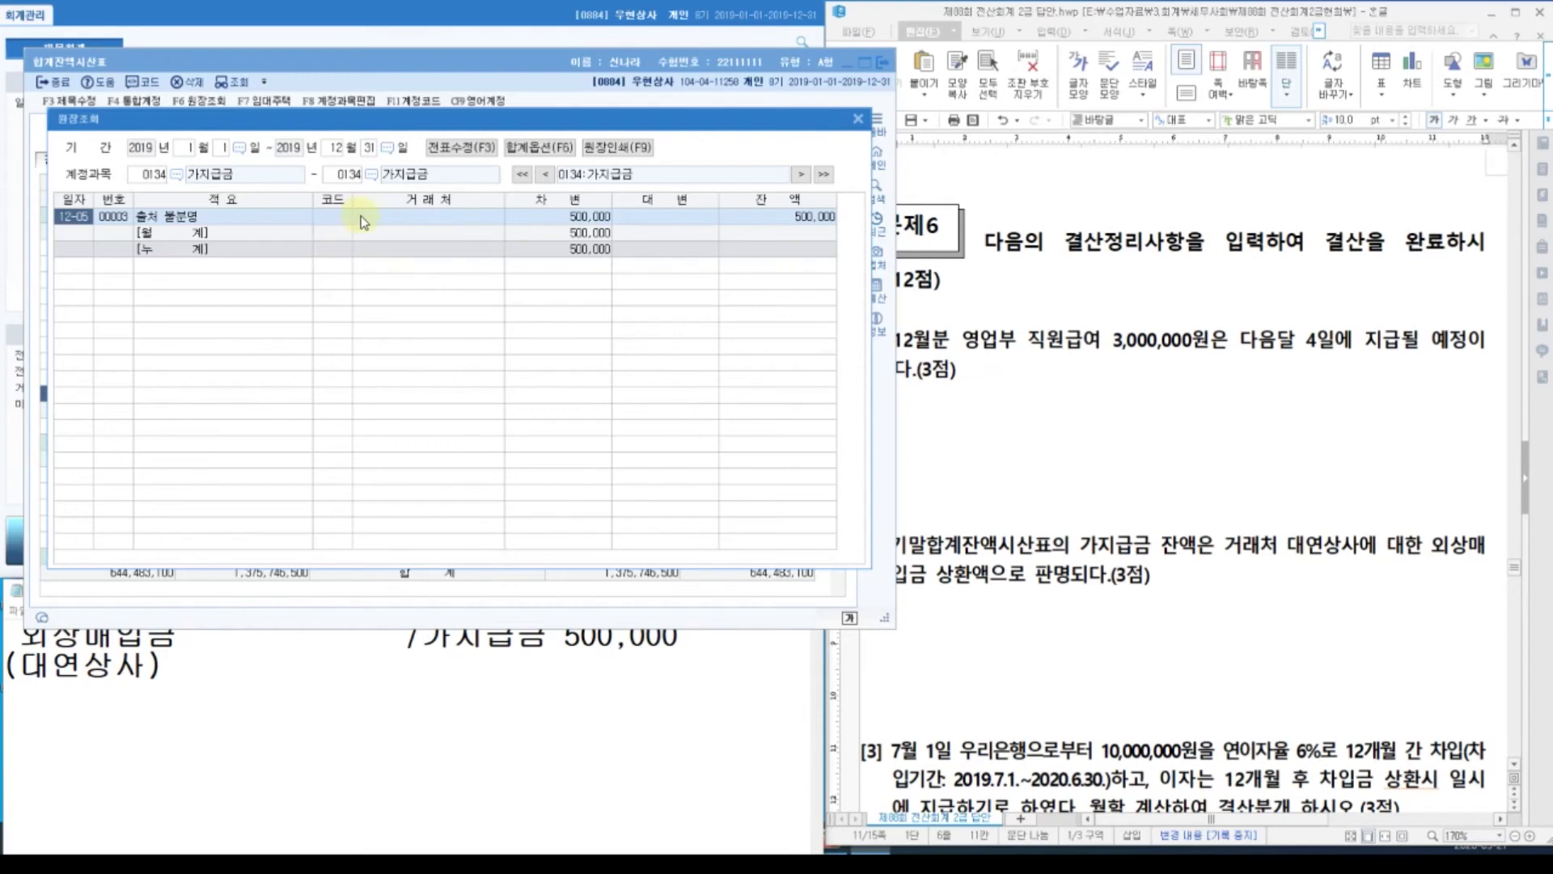
pyautogui.click(858, 119)
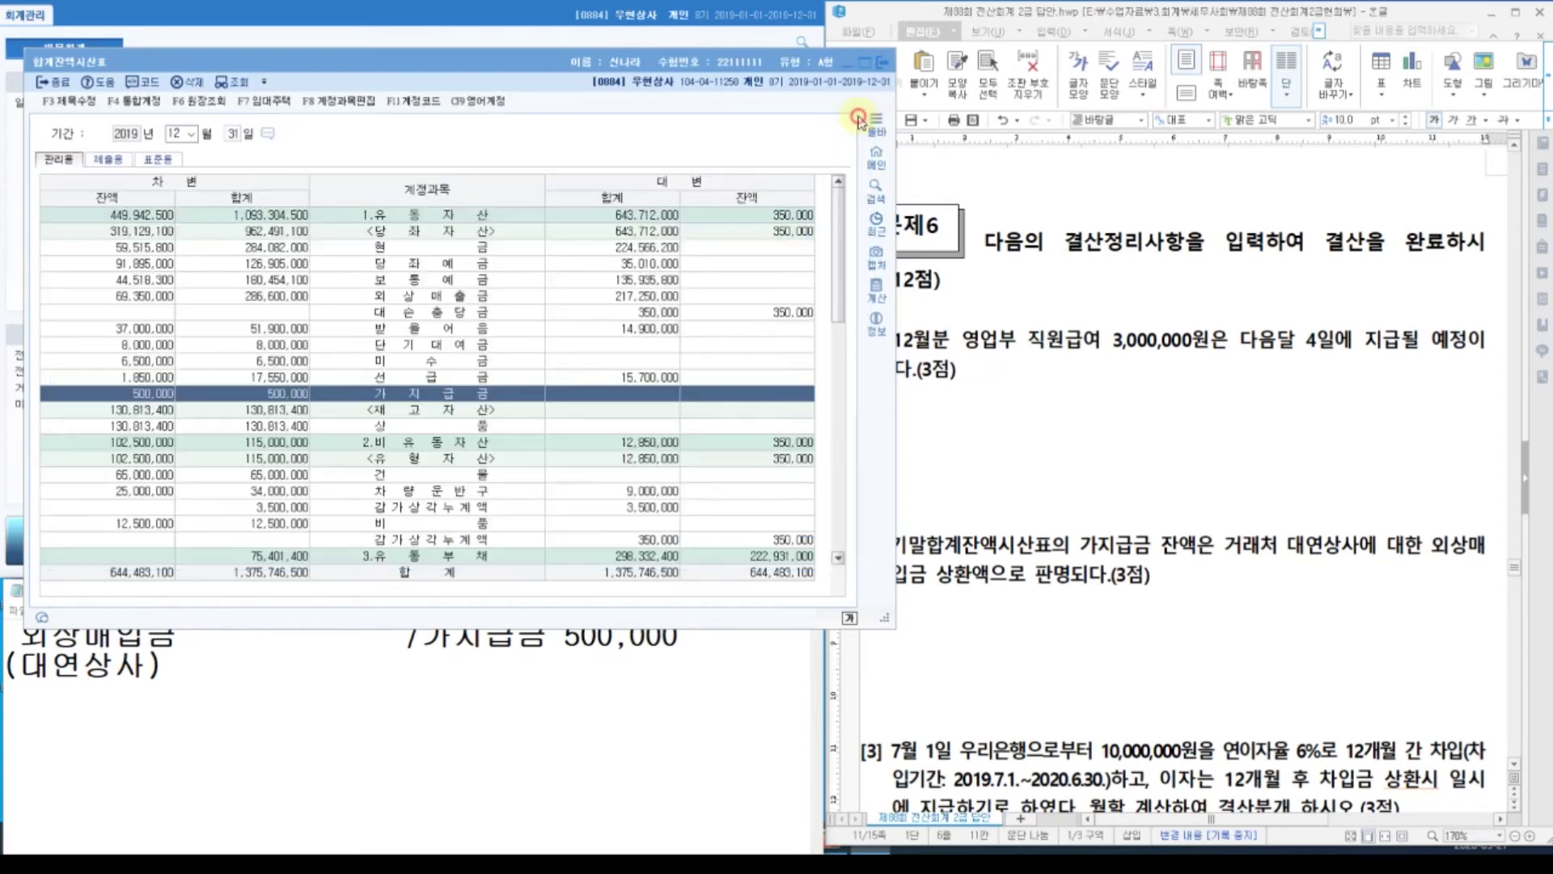
pyautogui.click(52, 82)
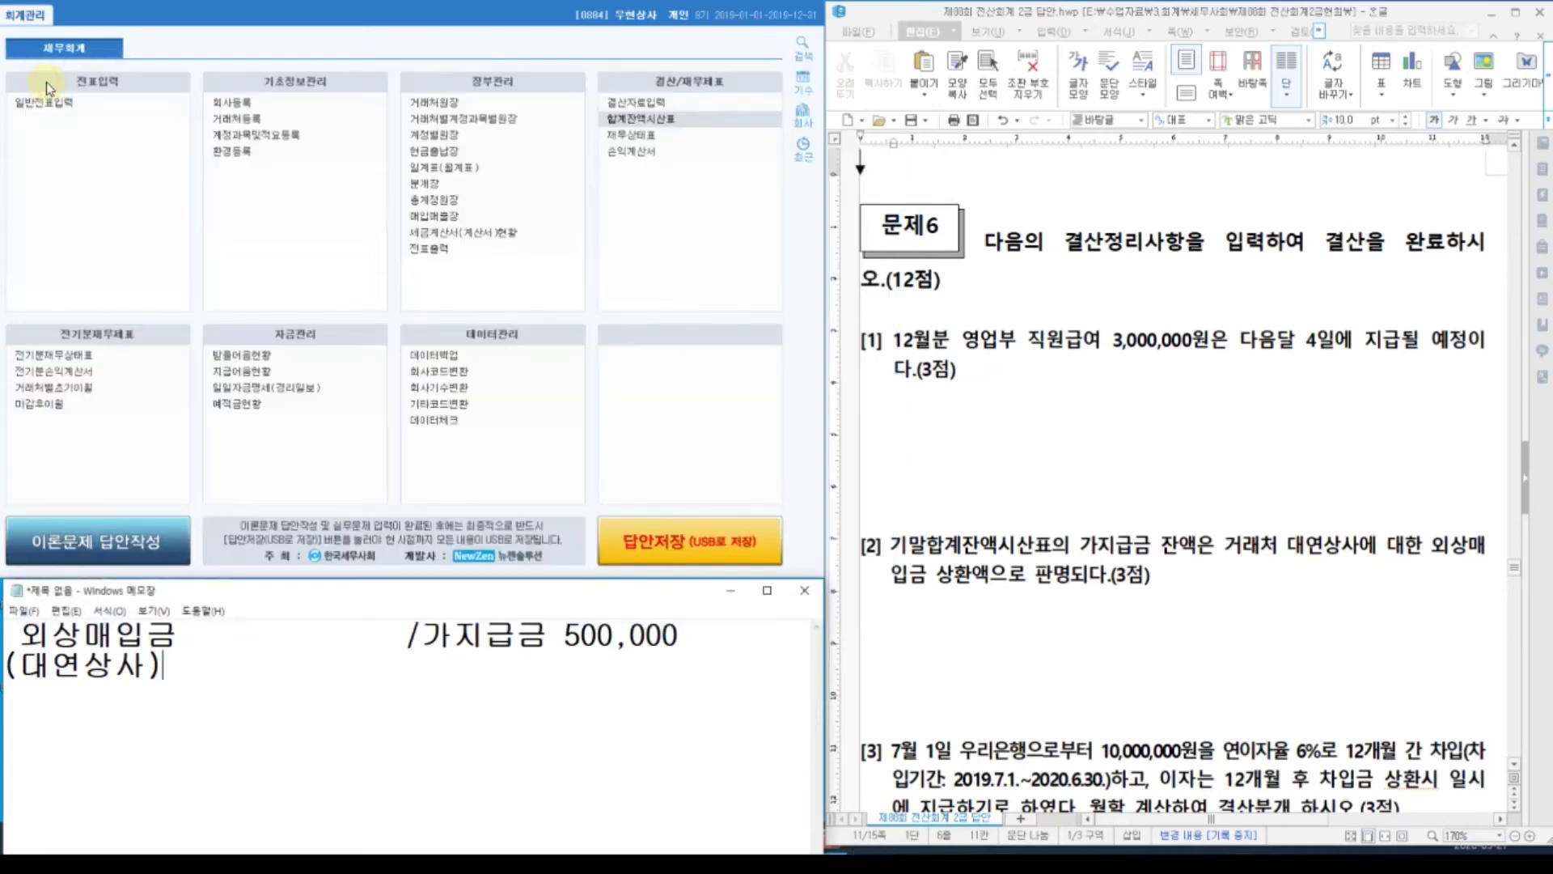
# Reopen 일반전표입력 and load the vouchers dated December 31.
pyautogui.click(46, 106)
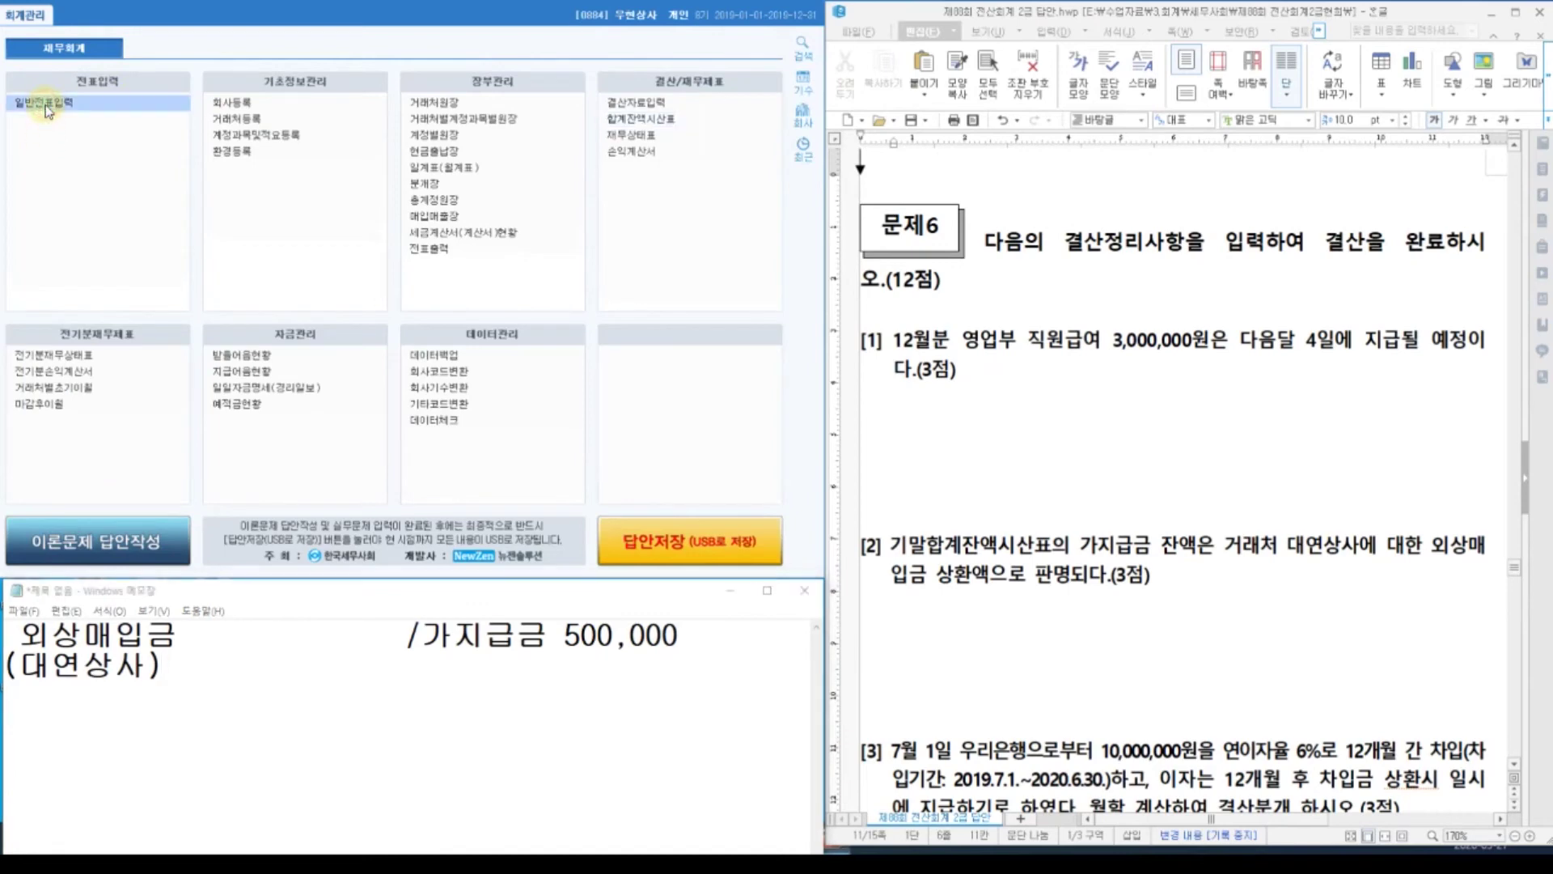
pyautogui.write('12')
pyautogui.press('Return')
pyautogui.write('31')
pyautogui.press('Return')
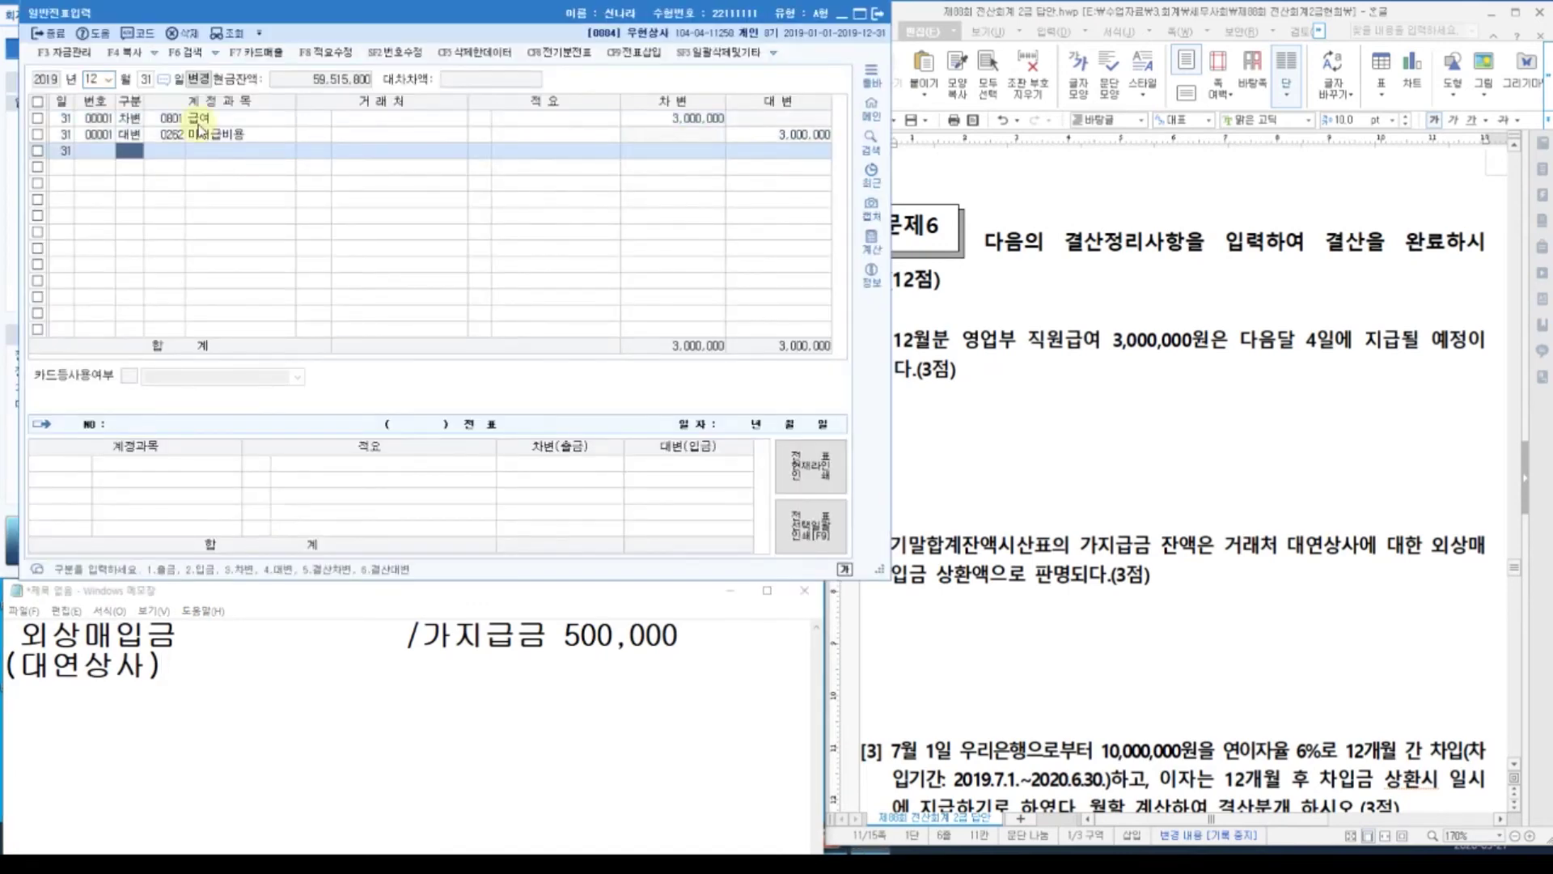
# Enter a credit line for 가지급금 with an amount of 500,000 and no trading partner.
pyautogui.write('4 가지급')
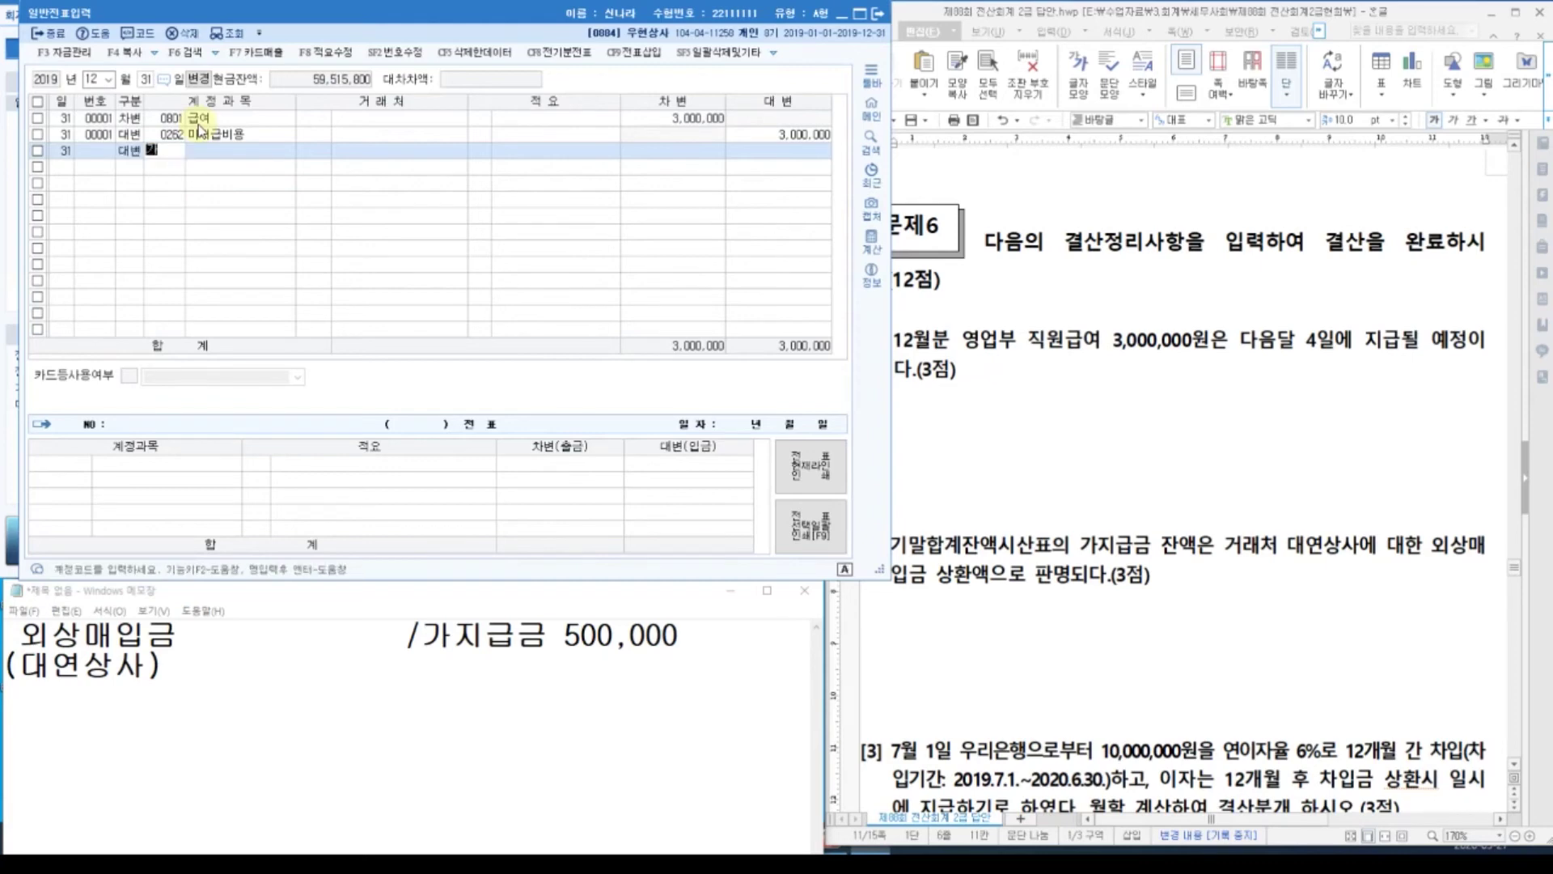
pyautogui.press('Return')
pyautogui.press('Return')
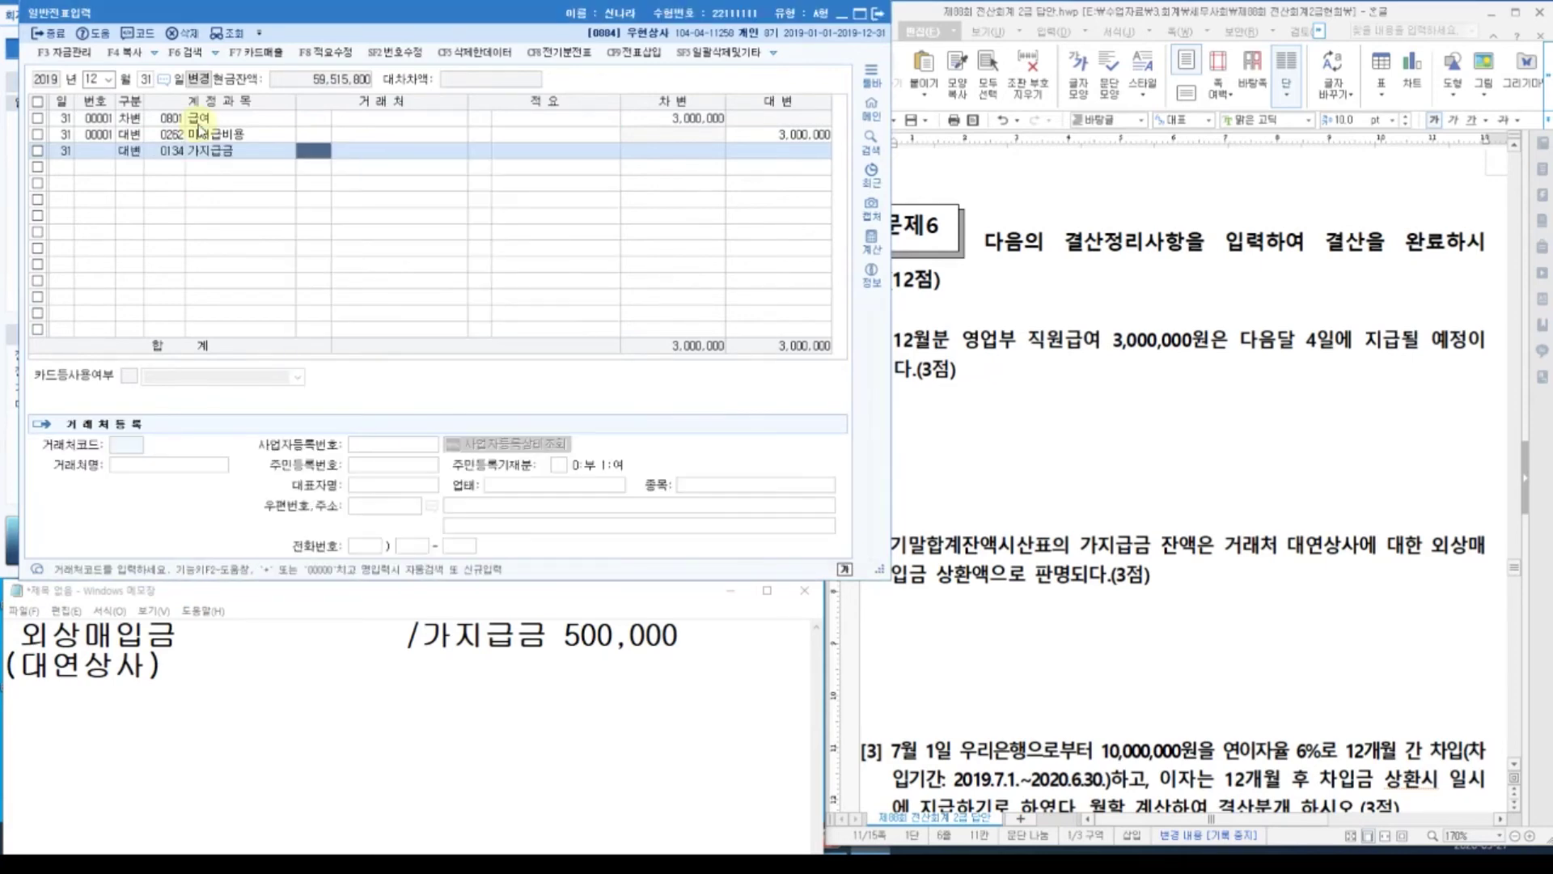
pyautogui.press('Return')
pyautogui.press('Return')
pyautogui.press('Return')
pyautogui.write('5')
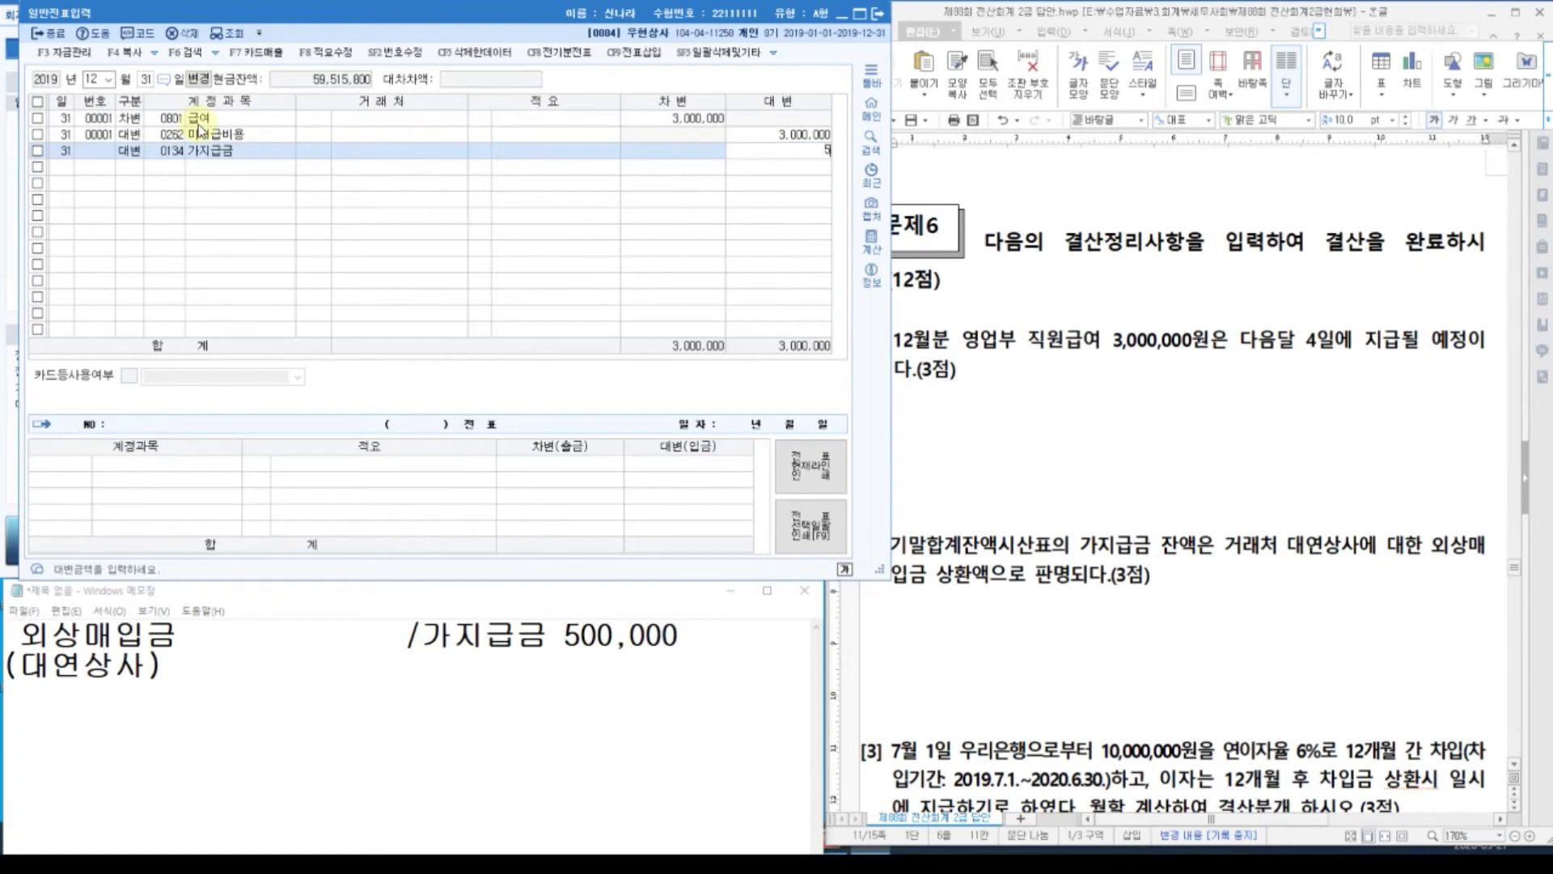
pyautogui.write('00,000')
pyautogui.press('Return')
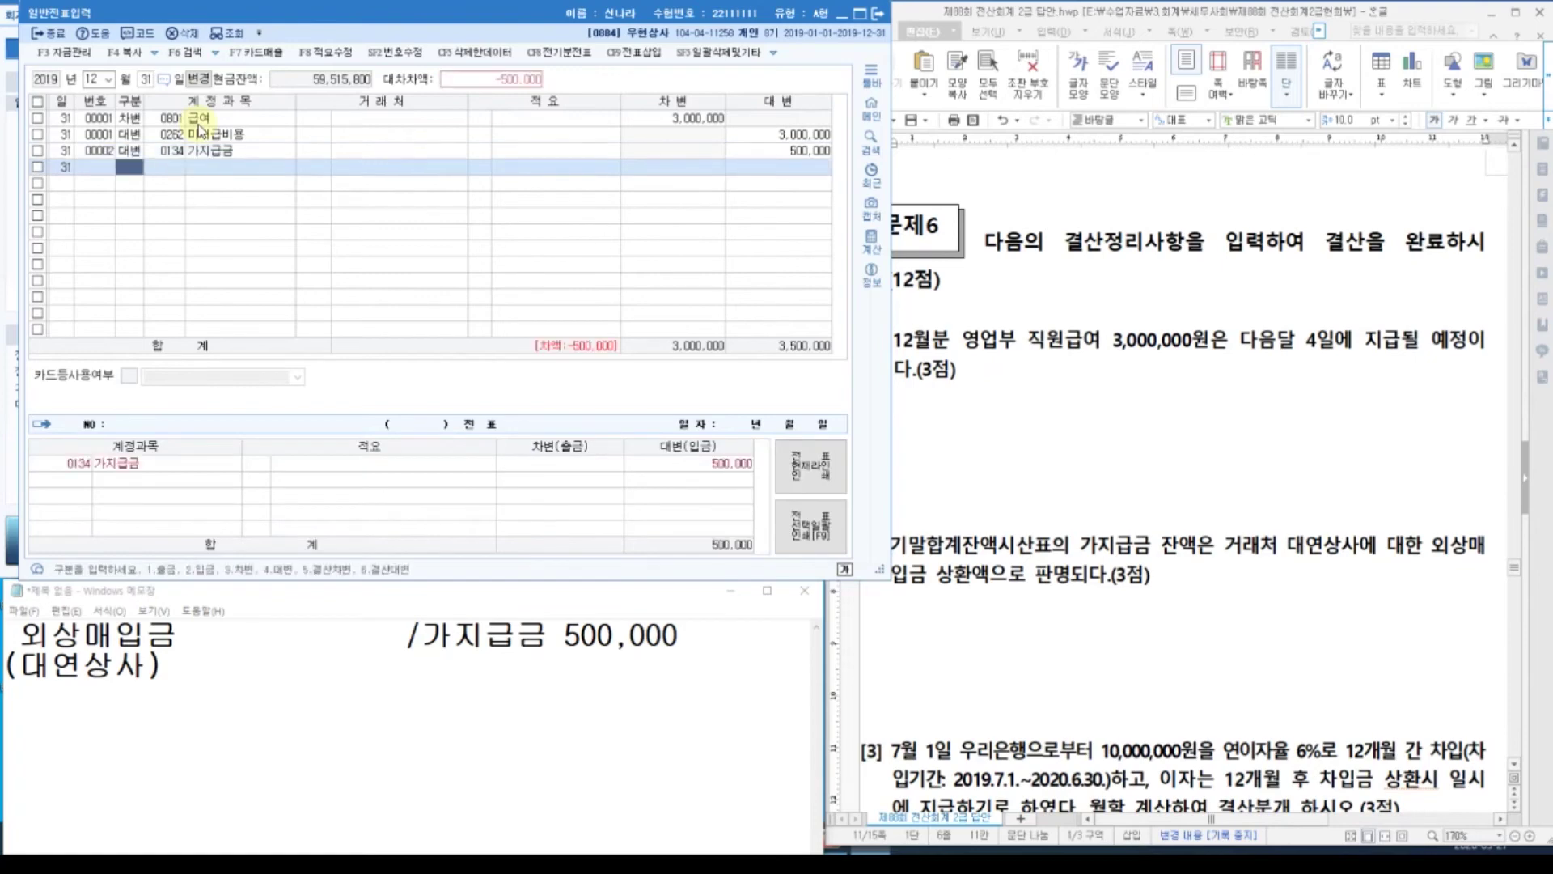
# Enter a debit line for 외상매입금 (0251) of 500,000 with 대연상사 as the trading partner.
pyautogui.write('3')
pyautogui.press('Return')
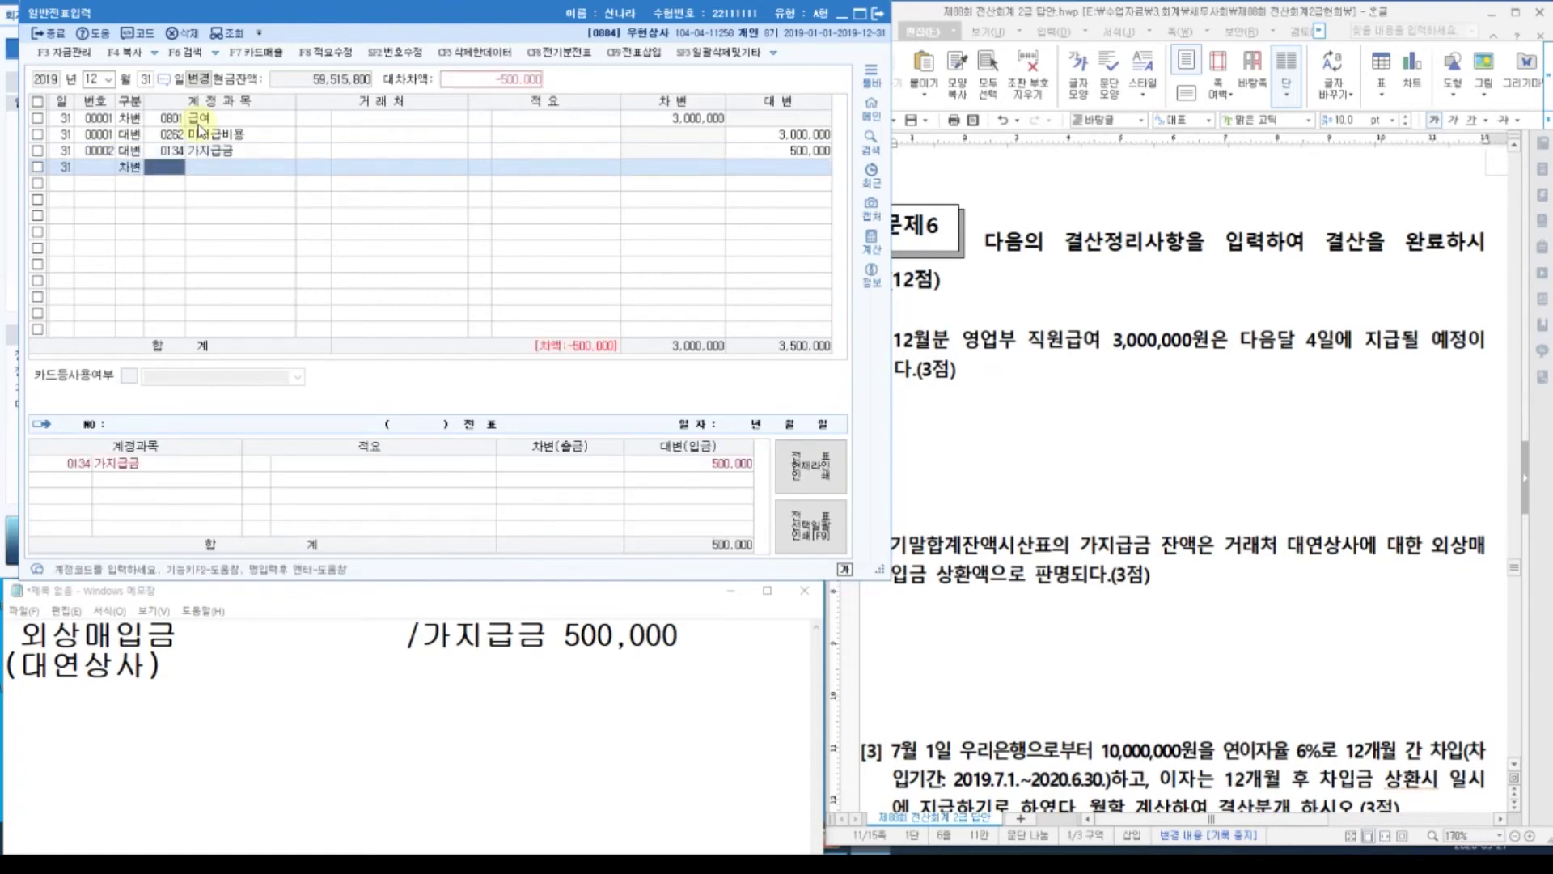
pyautogui.write('251')
pyautogui.press('Return')
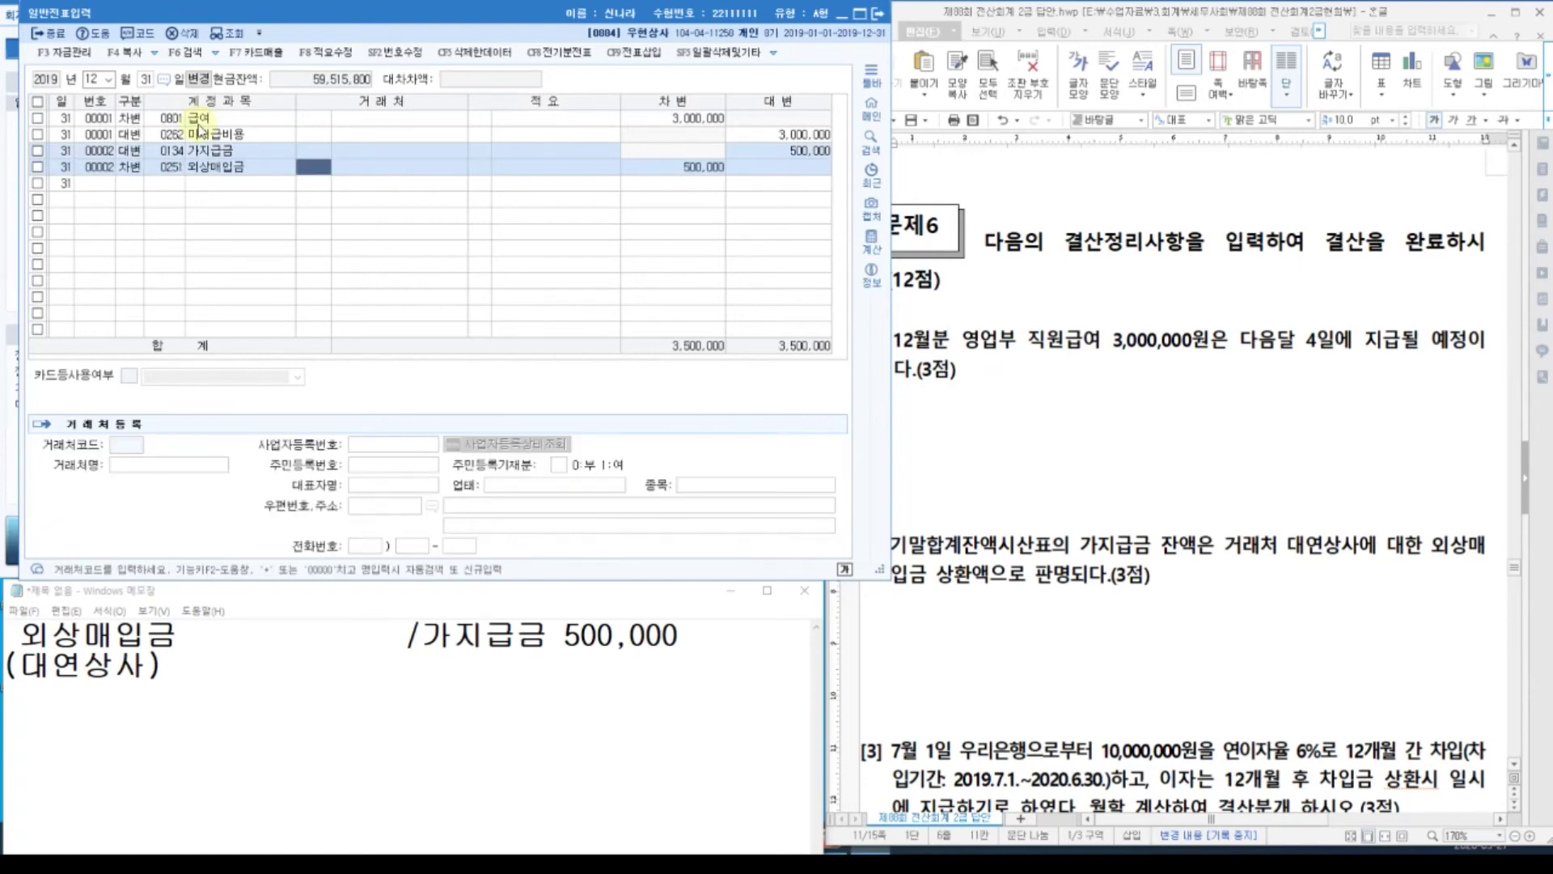
pyautogui.write('대연')
pyautogui.press('Return')
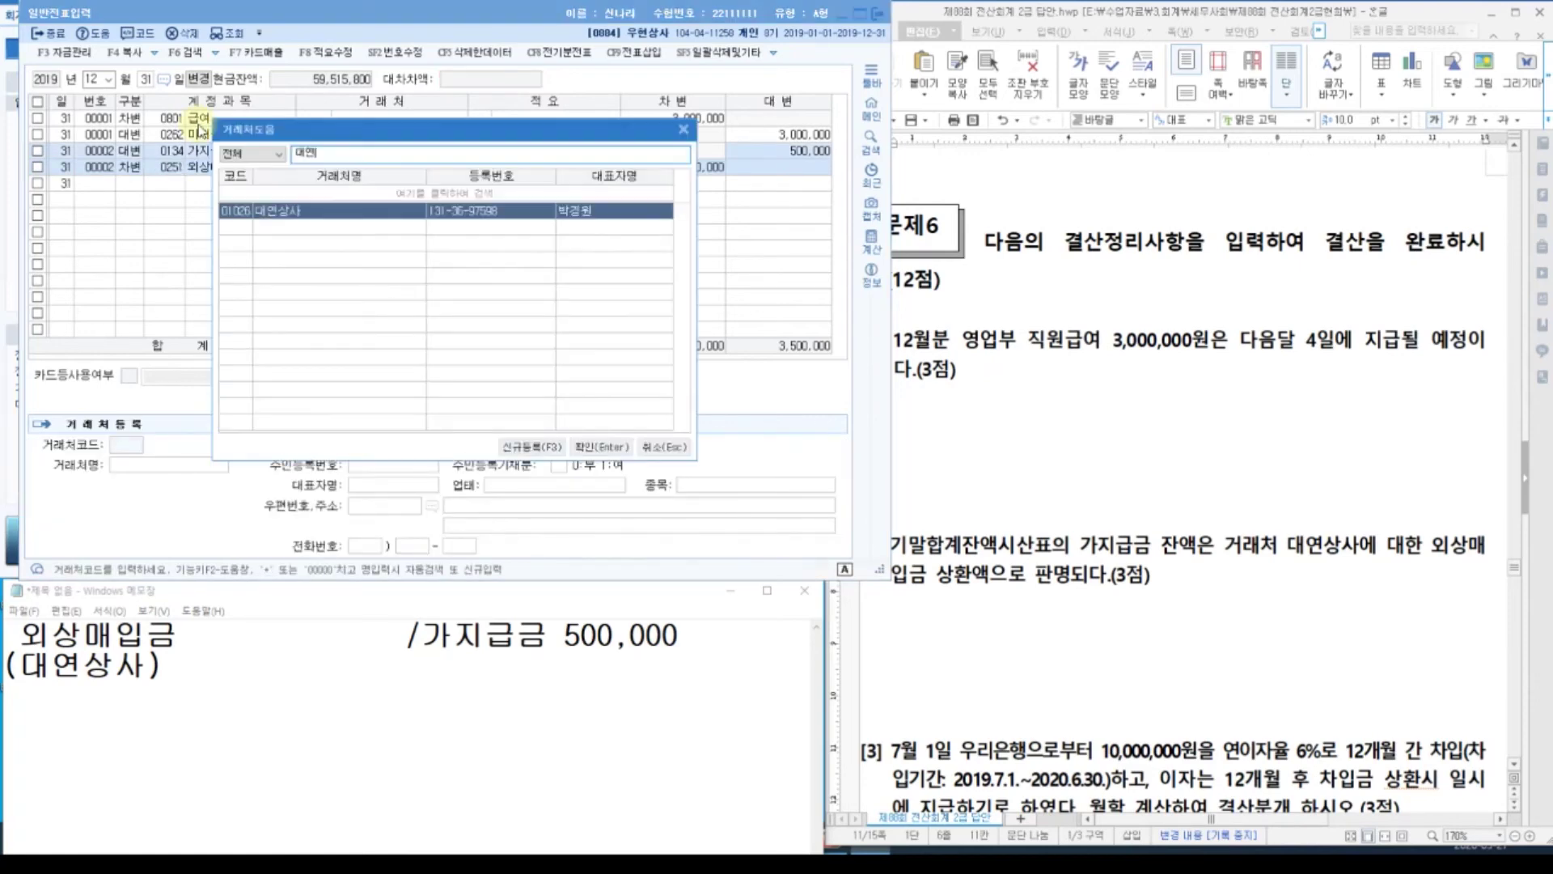
pyautogui.press('Return')
pyautogui.press('Return')
pyautogui.press('Return')
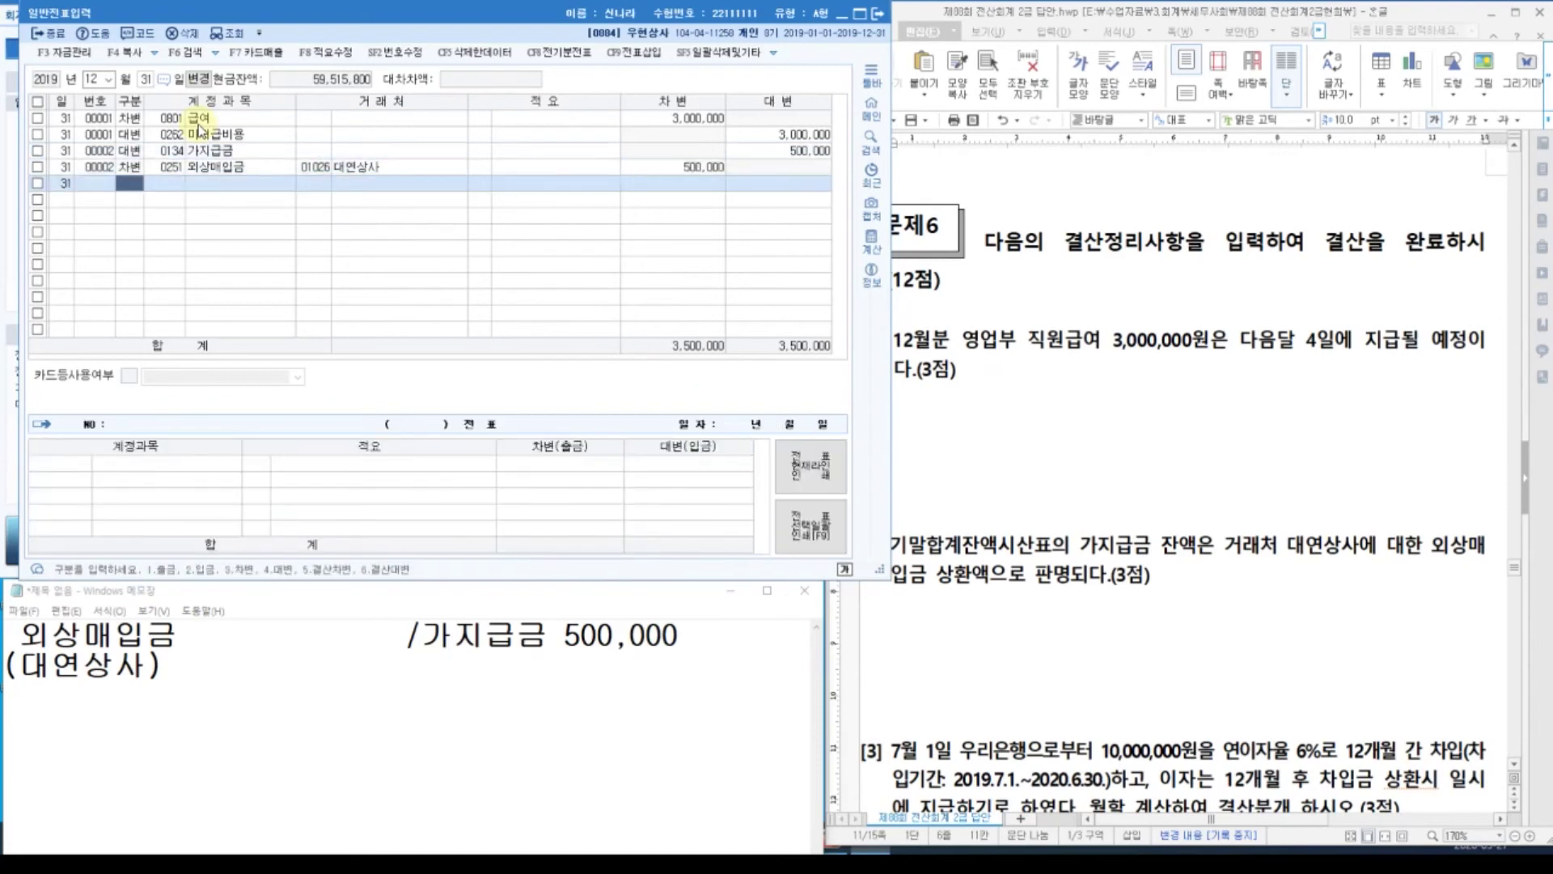
# Read question [3] on the 우리은행 loan and replace the noted entry with the interest calculation 10,000,000 * 6% = 600,000 /12 =.
pyautogui.click(1025, 587)
pyautogui.scroll(-3, 1024, 584)
pyautogui.scroll(-2, 1023, 585)
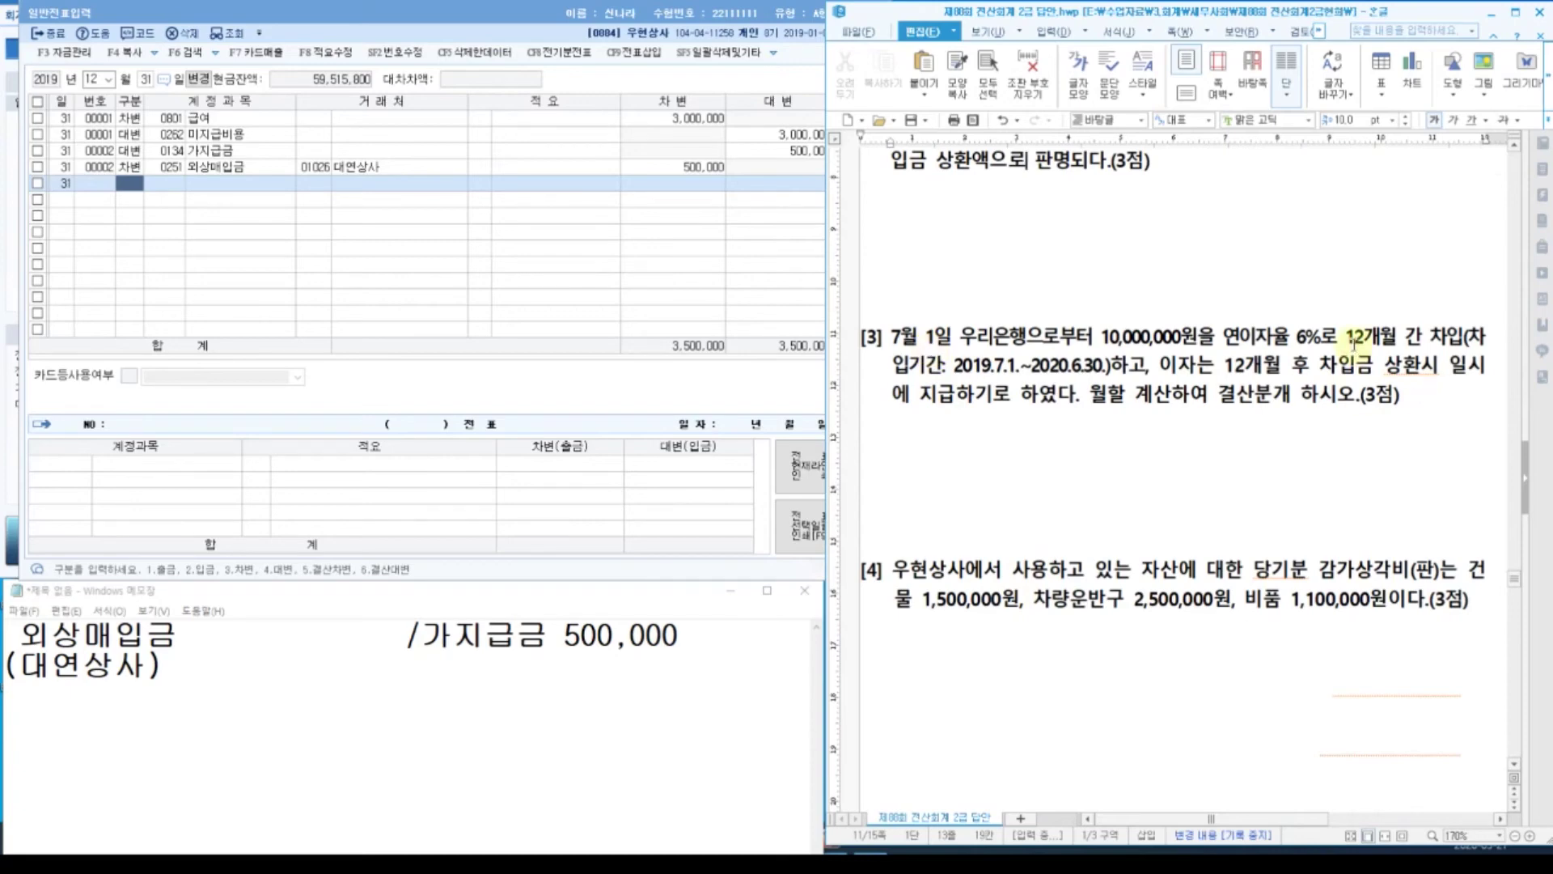
pyautogui.click(1002, 366)
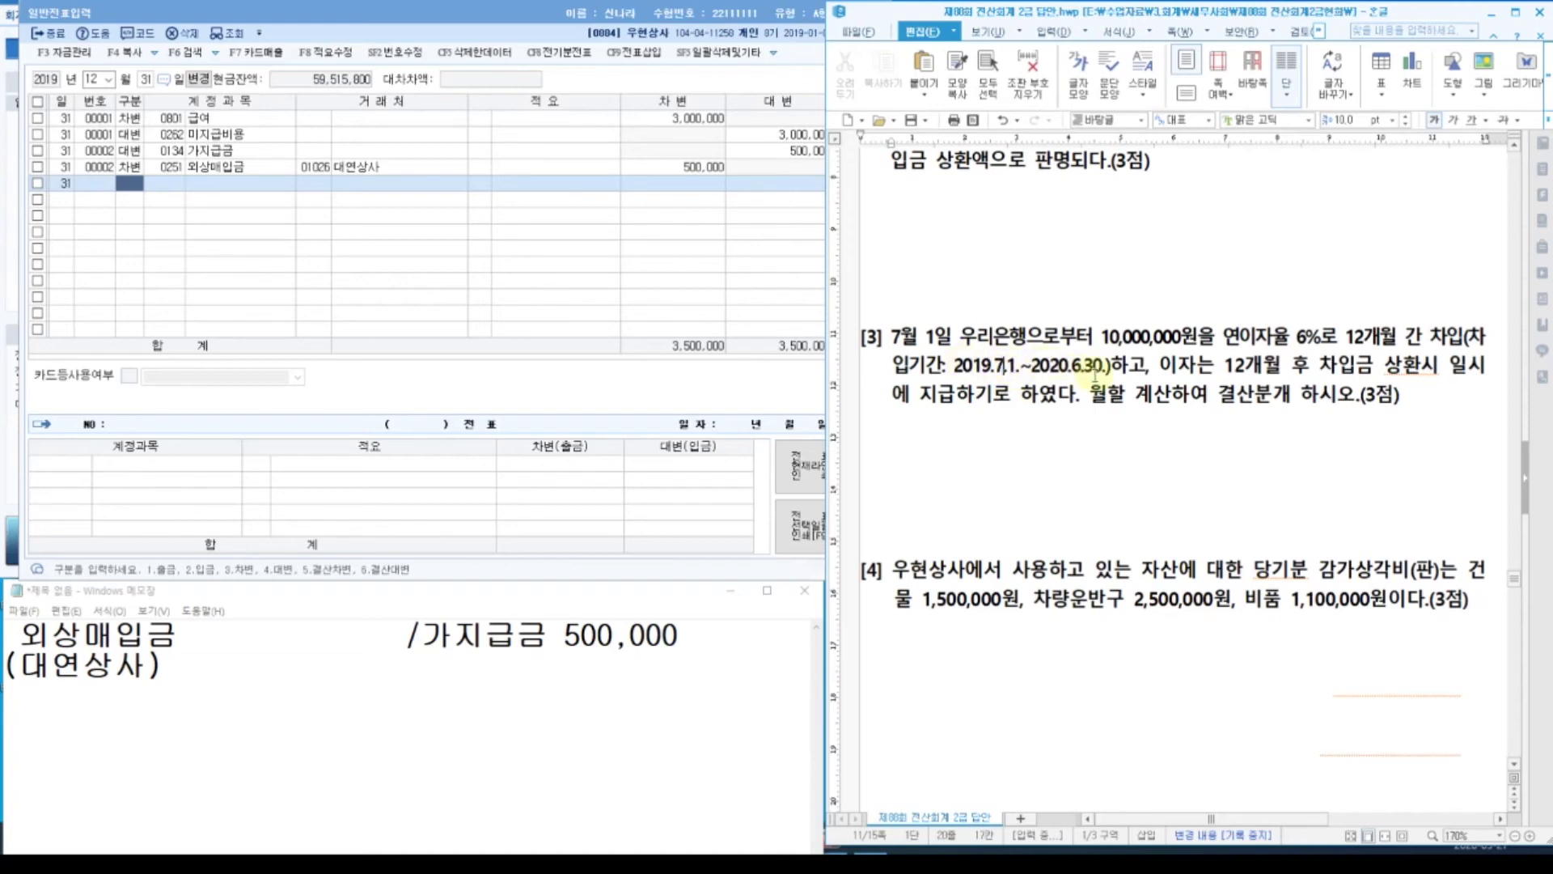
pyautogui.press('ctrl')
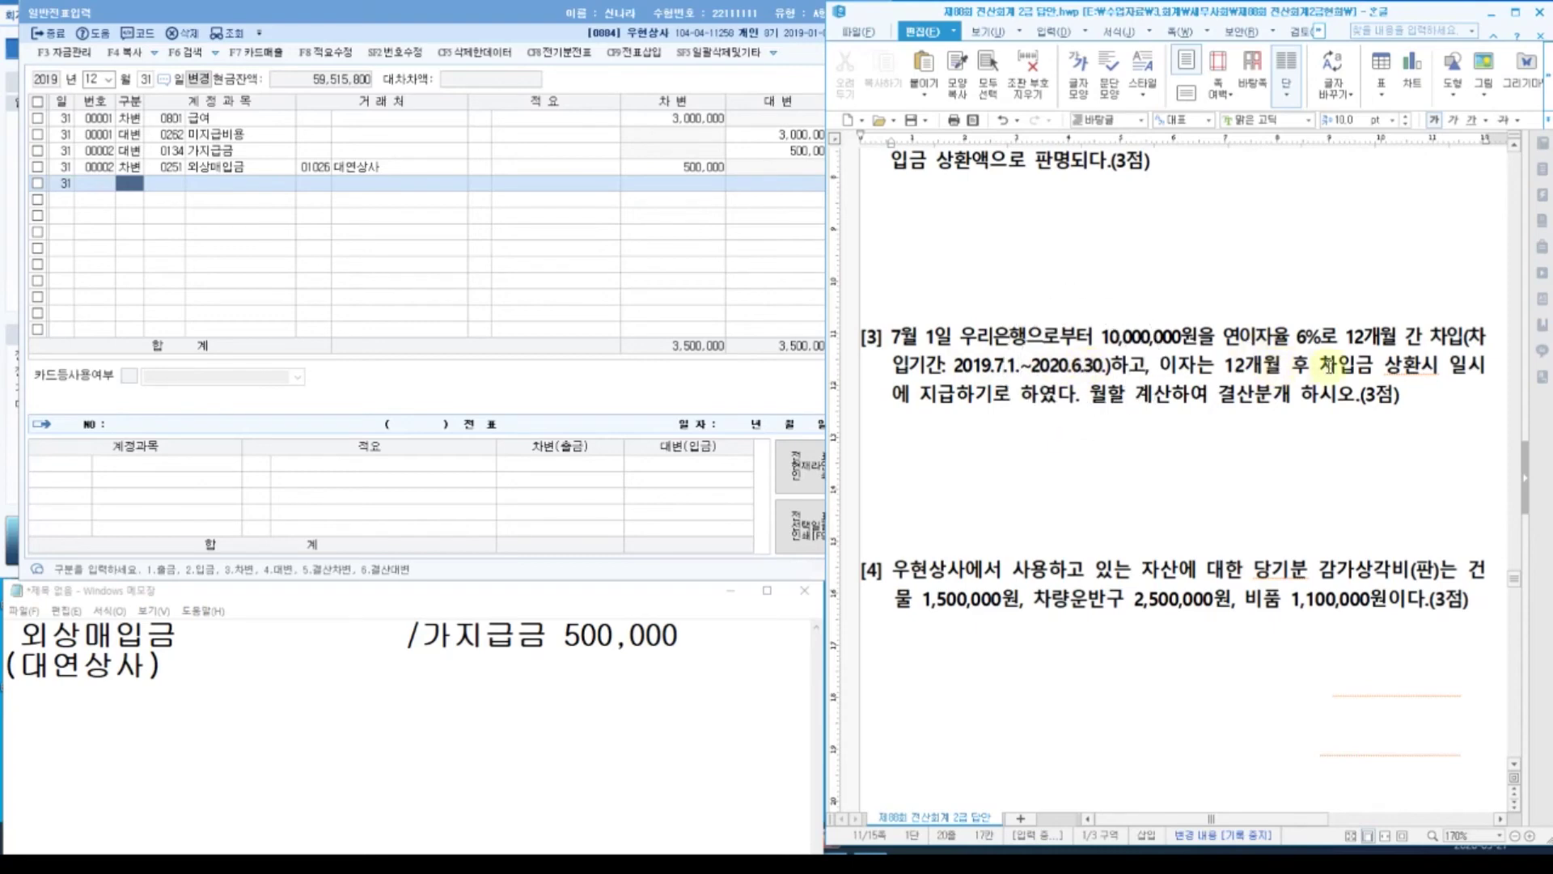
pyautogui.moveTo(412, 683); pyautogui.dragTo(3, 630)
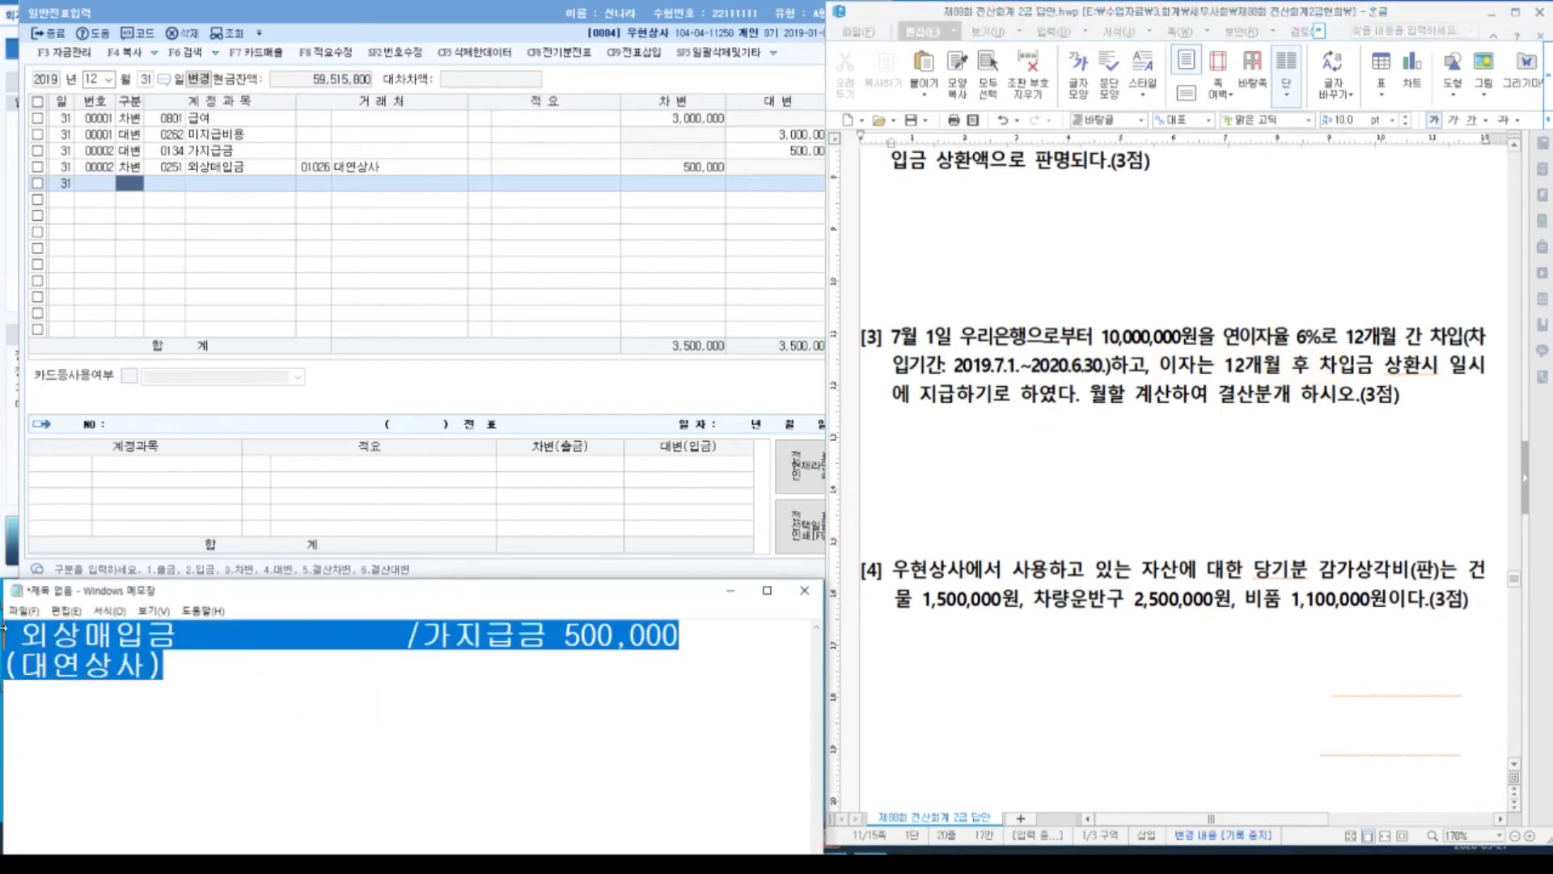
pyautogui.write('10,000,000')
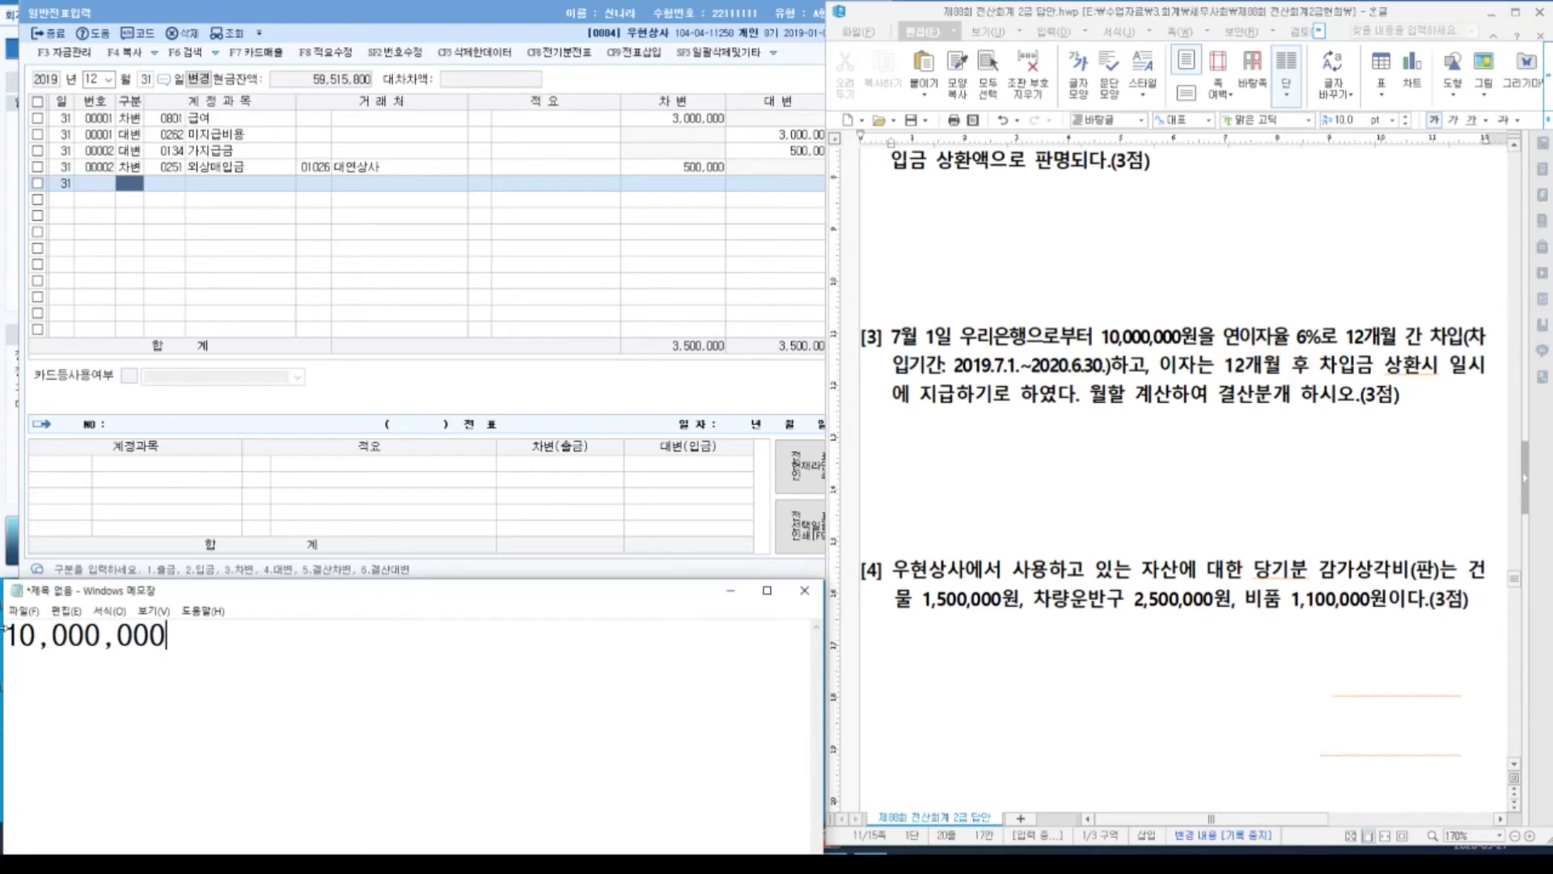
pyautogui.write(' * 6% = 600,000')
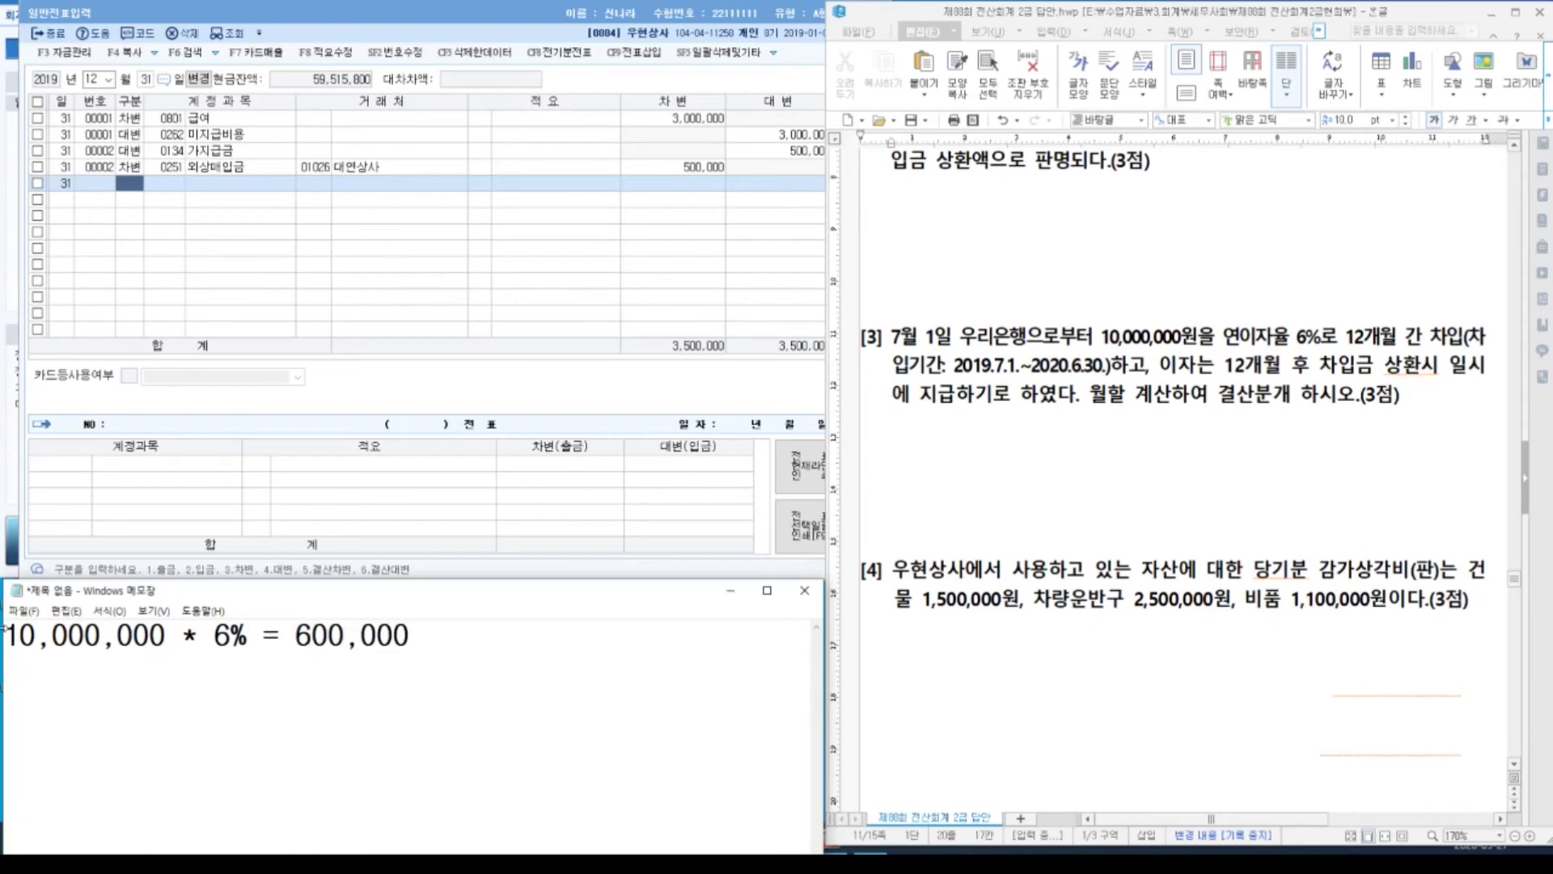
pyautogui.write(' /12 =')
# Shorten the memo window and place it over the lower part of the voucher window, leaving the taskbar uncovered.
pyautogui.moveTo(449, 595); pyautogui.dragTo(445, 234)
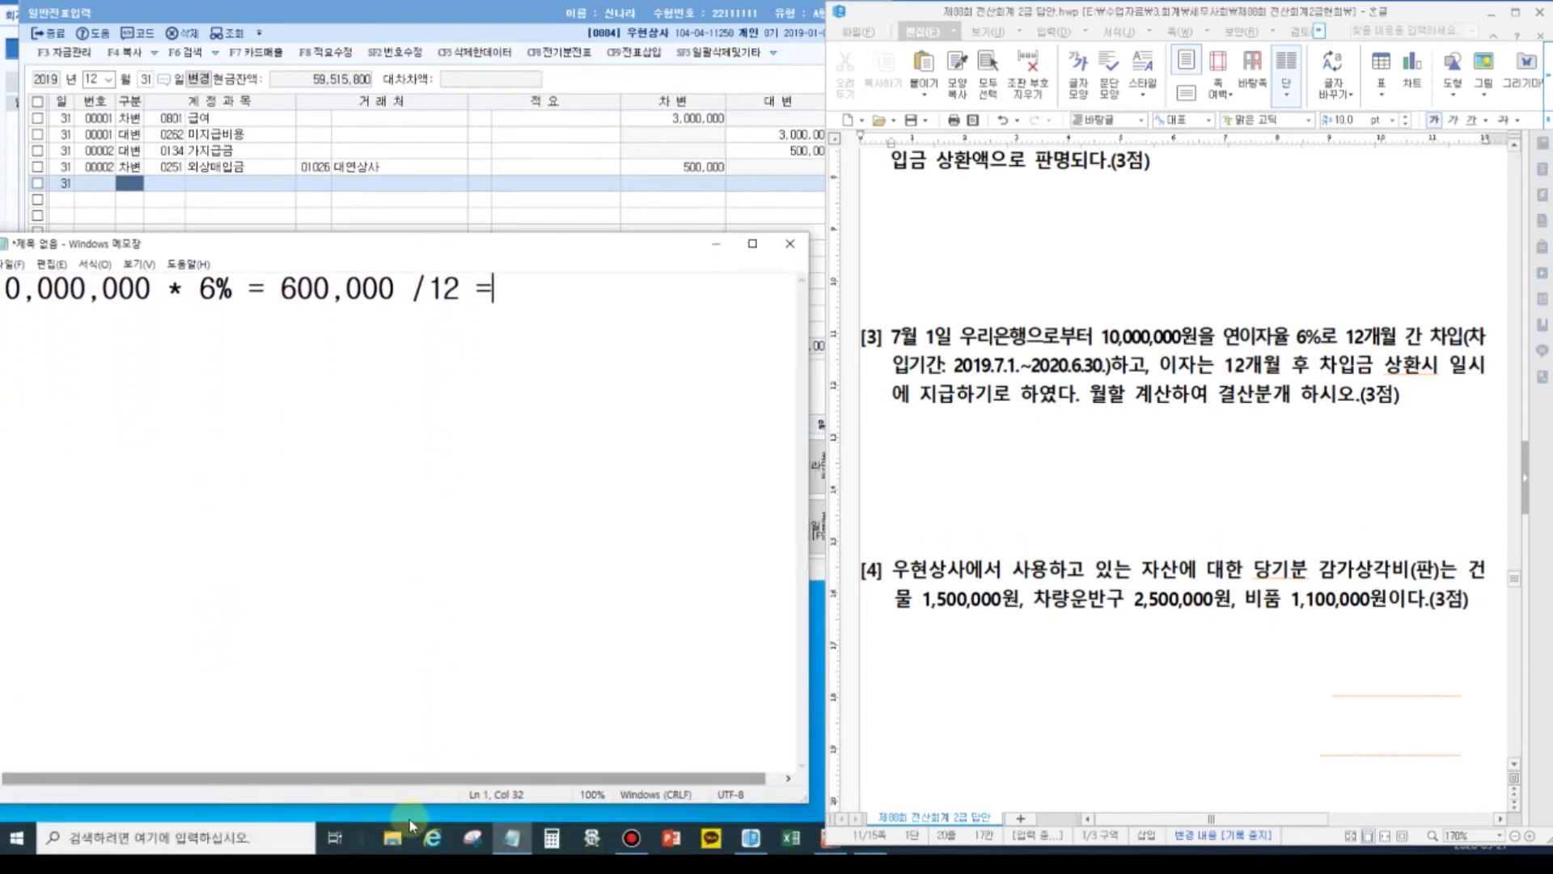
pyautogui.moveTo(410, 803); pyautogui.dragTo(409, 528)
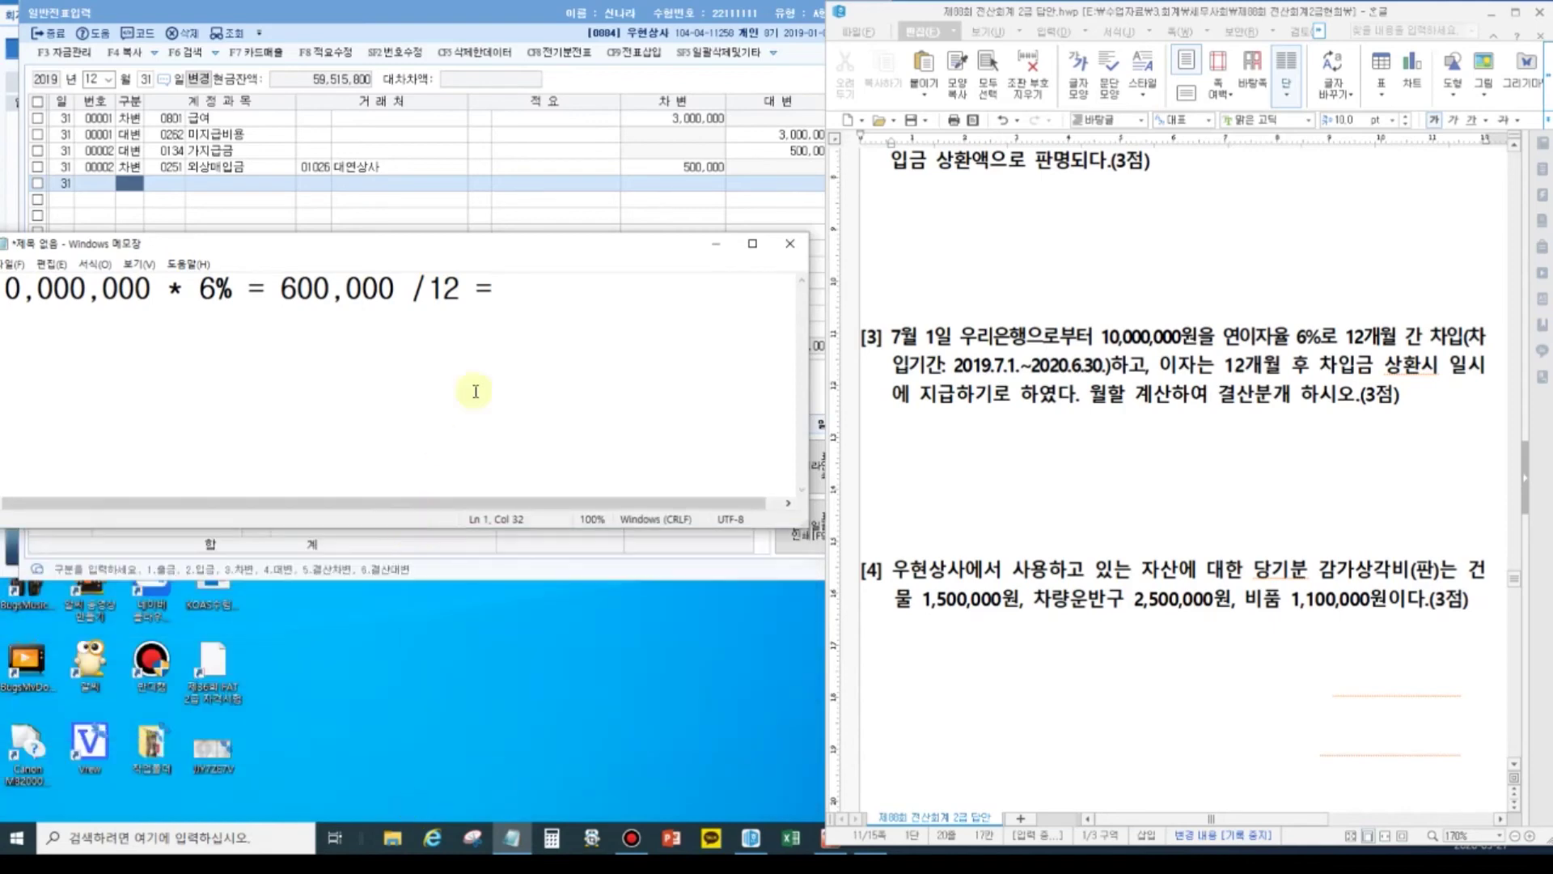
pyautogui.moveTo(547, 243); pyautogui.dragTo(563, 552)
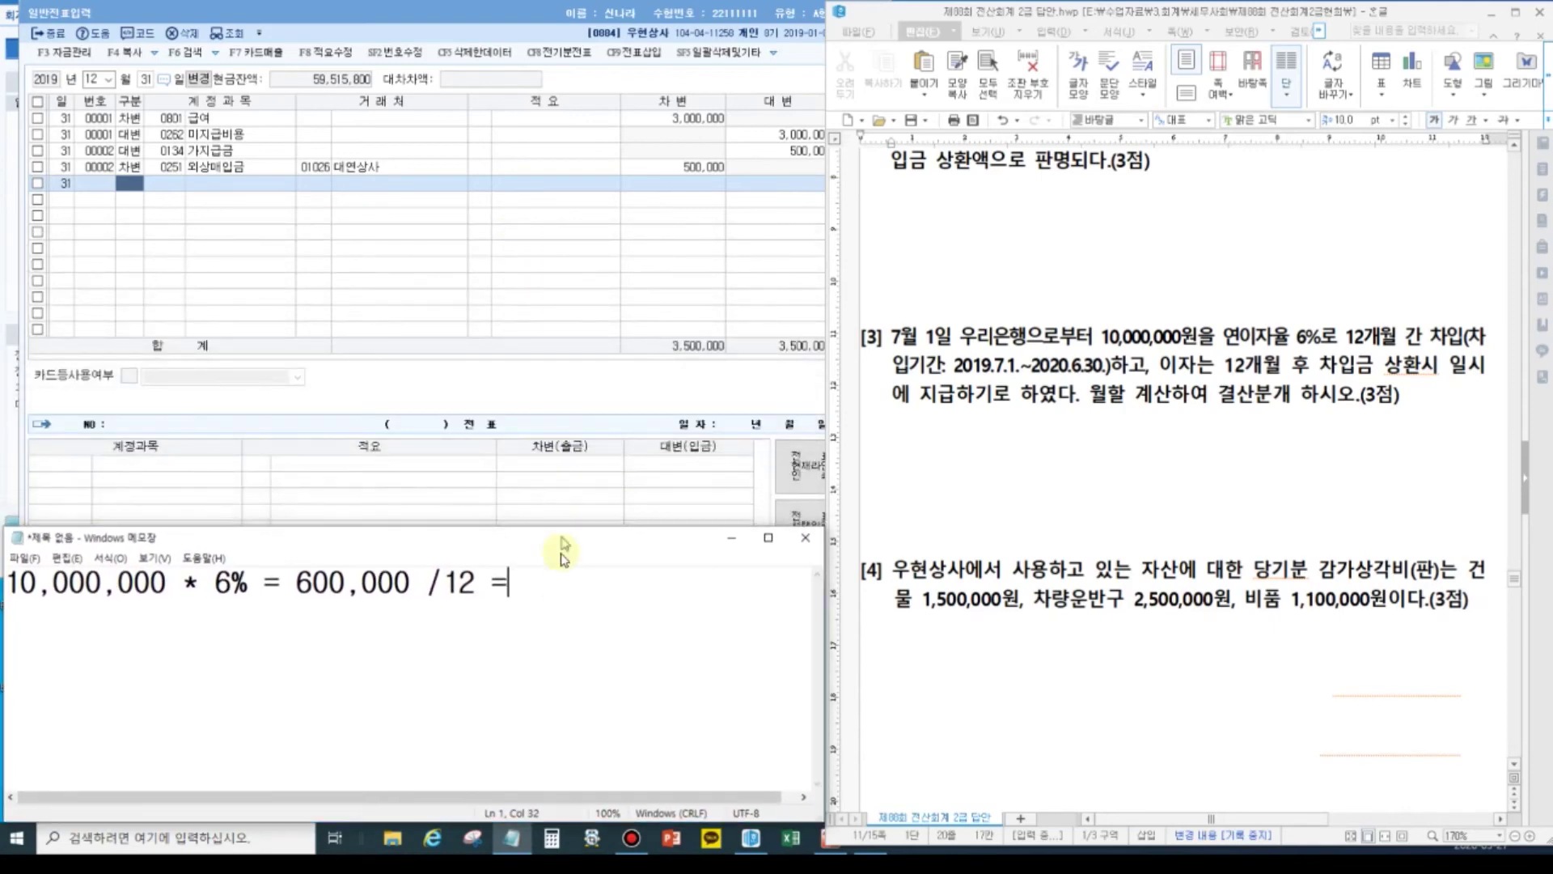
# Divide 600,000 by 12 in the calculator, then close the calculator.
pyautogui.click(553, 840)
pyautogui.write('6000000')
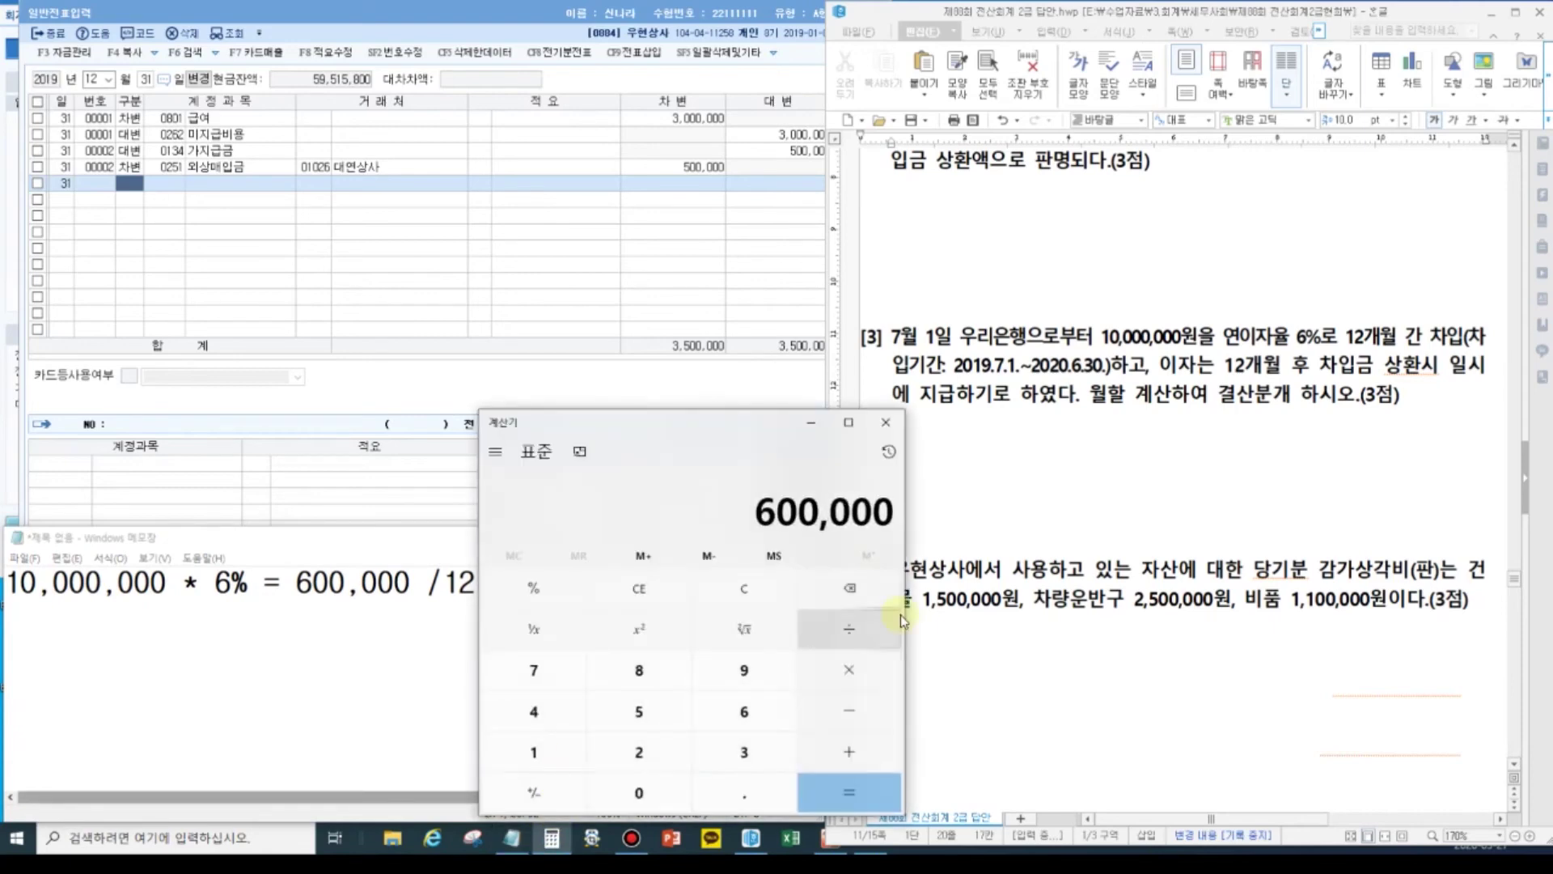
pyautogui.write('/12')
pyautogui.press('Return')
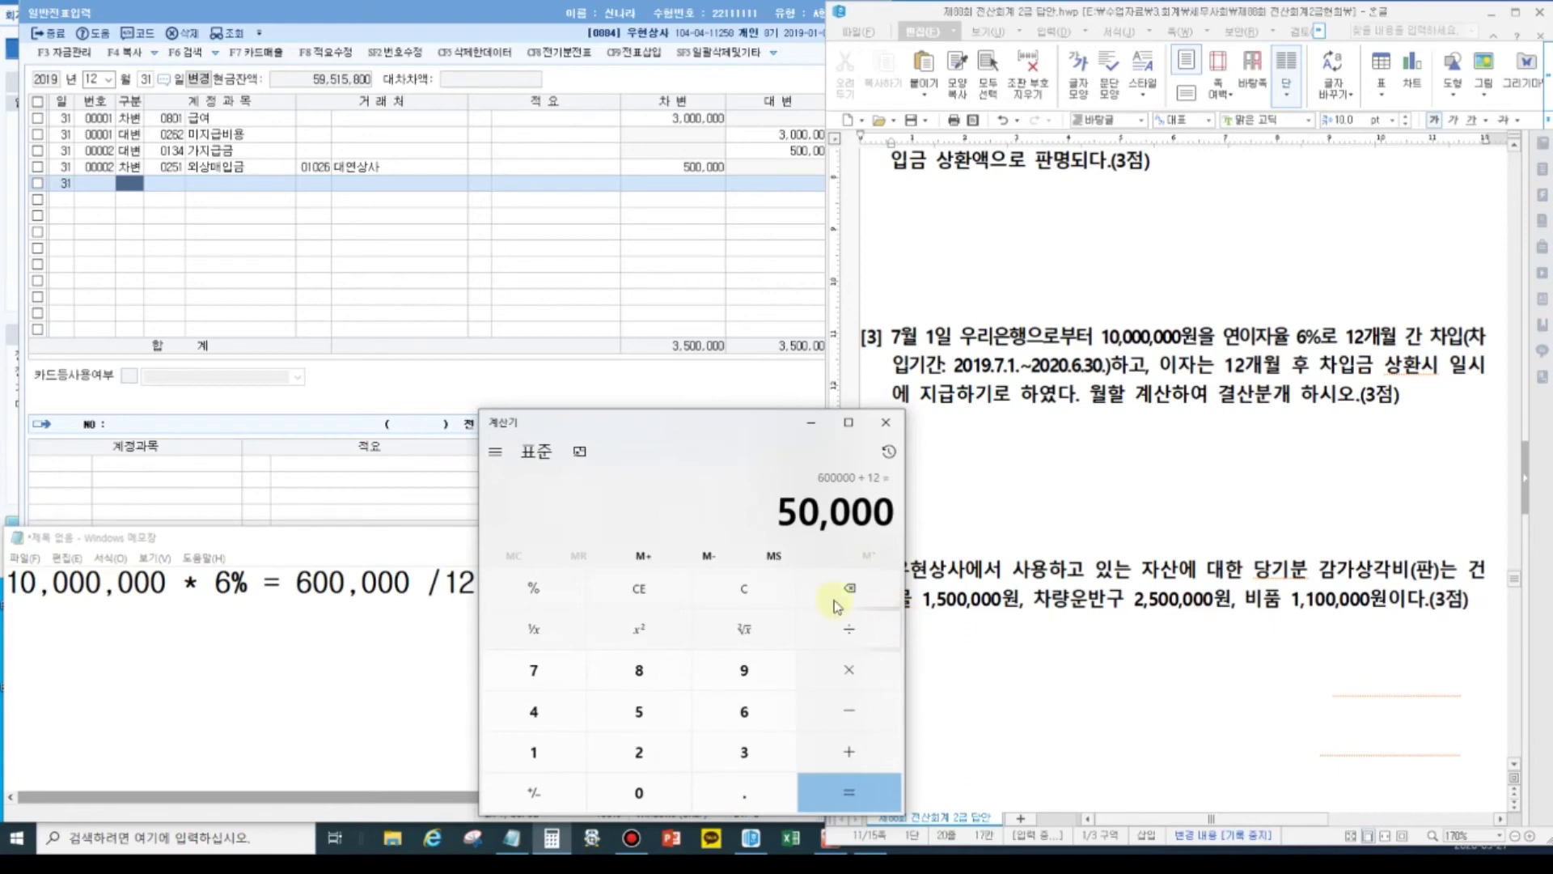
pyautogui.click(886, 421)
# Continue the interest calculation in the memo with 50,000 * 6 =300,0.
pyautogui.click(635, 595)
pyautogui.write('50,00')
pyautogui.write('0 *')
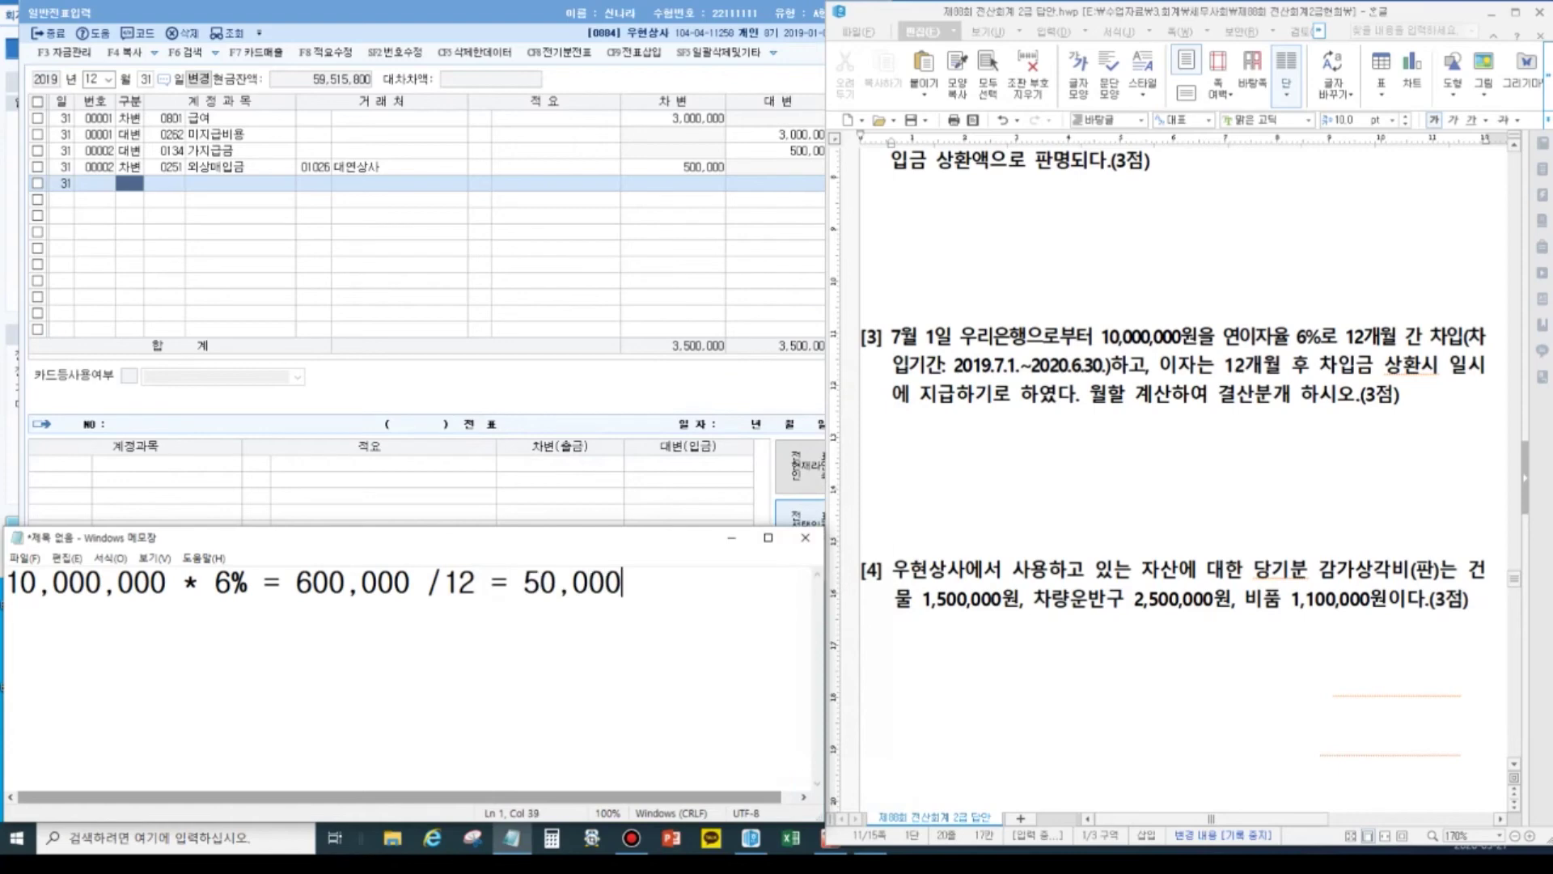
pyautogui.write(' 6 =')
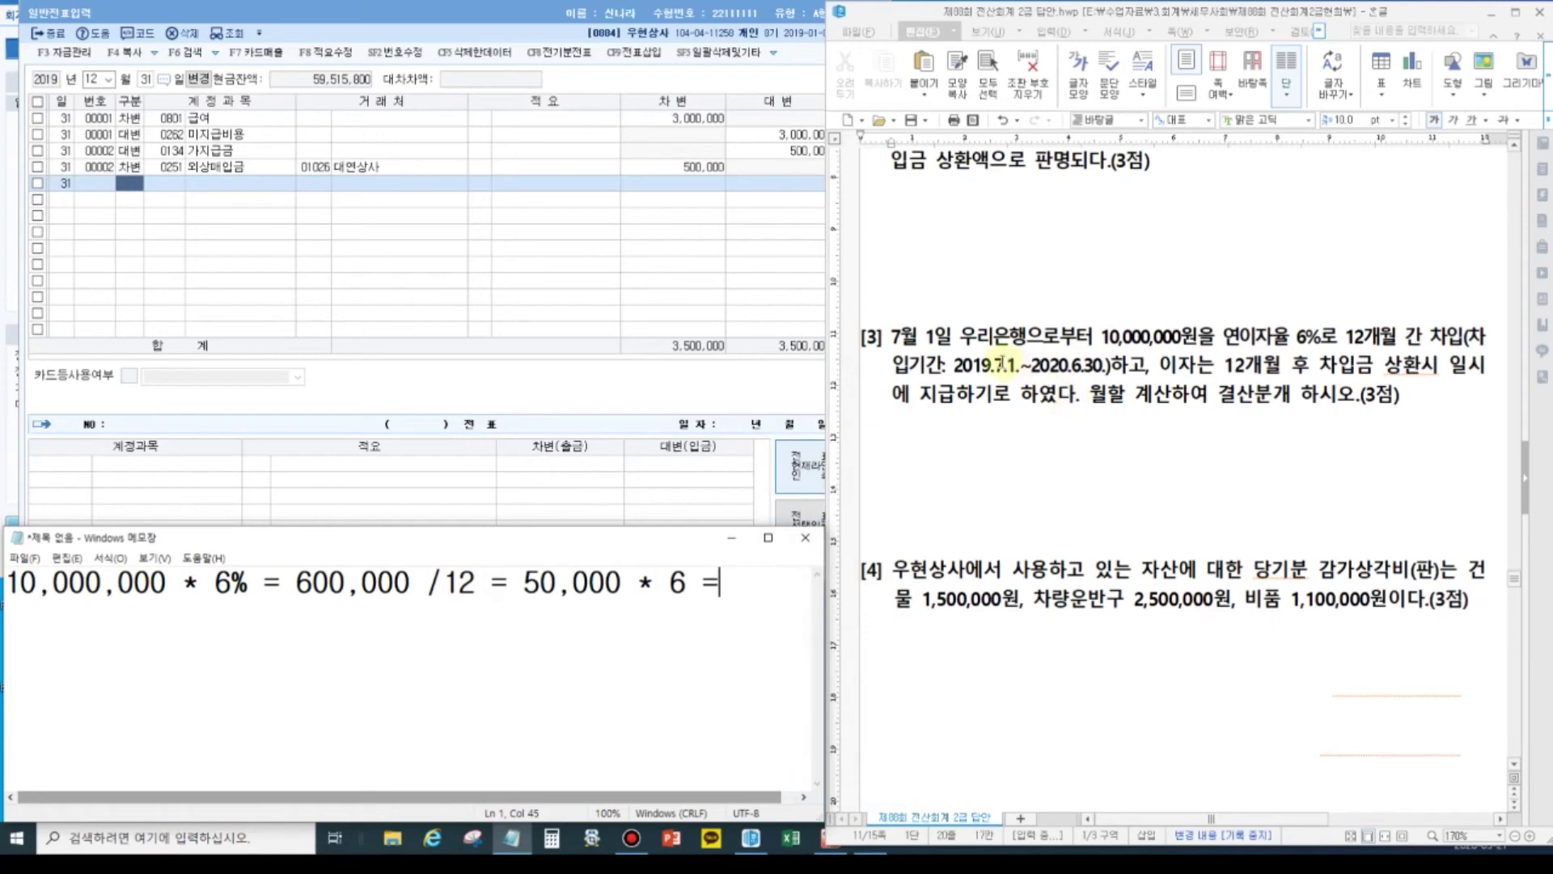
pyautogui.write('300,0')
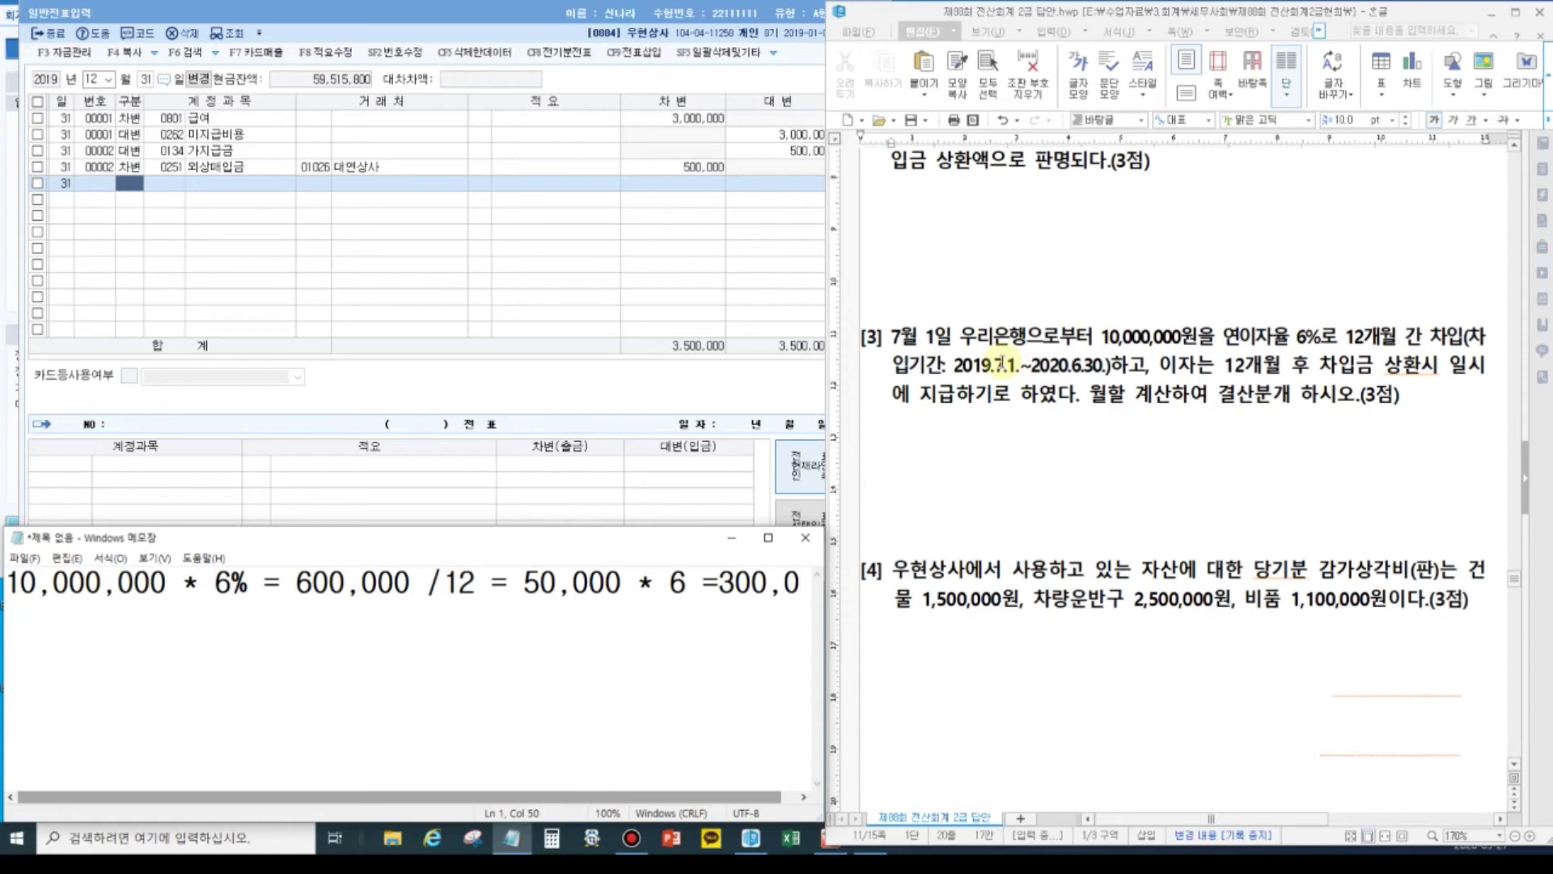
# Move the 50,000 * 6 part onto an indented second line and complete its result as 300,000(올해).
pyautogui.press('Left')
pyautogui.press('Left')
pyautogui.press('Left')
pyautogui.press('Left')
pyautogui.press('Left')
pyautogui.press('Left')
pyautogui.press('Left')
pyautogui.press('Left')
pyautogui.press('Left')
pyautogui.press('Left')
pyautogui.press('Left')
pyautogui.press('Left')
pyautogui.press('Left')
pyautogui.press('Left')
pyautogui.press('Left')
pyautogui.press('Left')
pyautogui.click(520, 584)
pyautogui.press('Return')
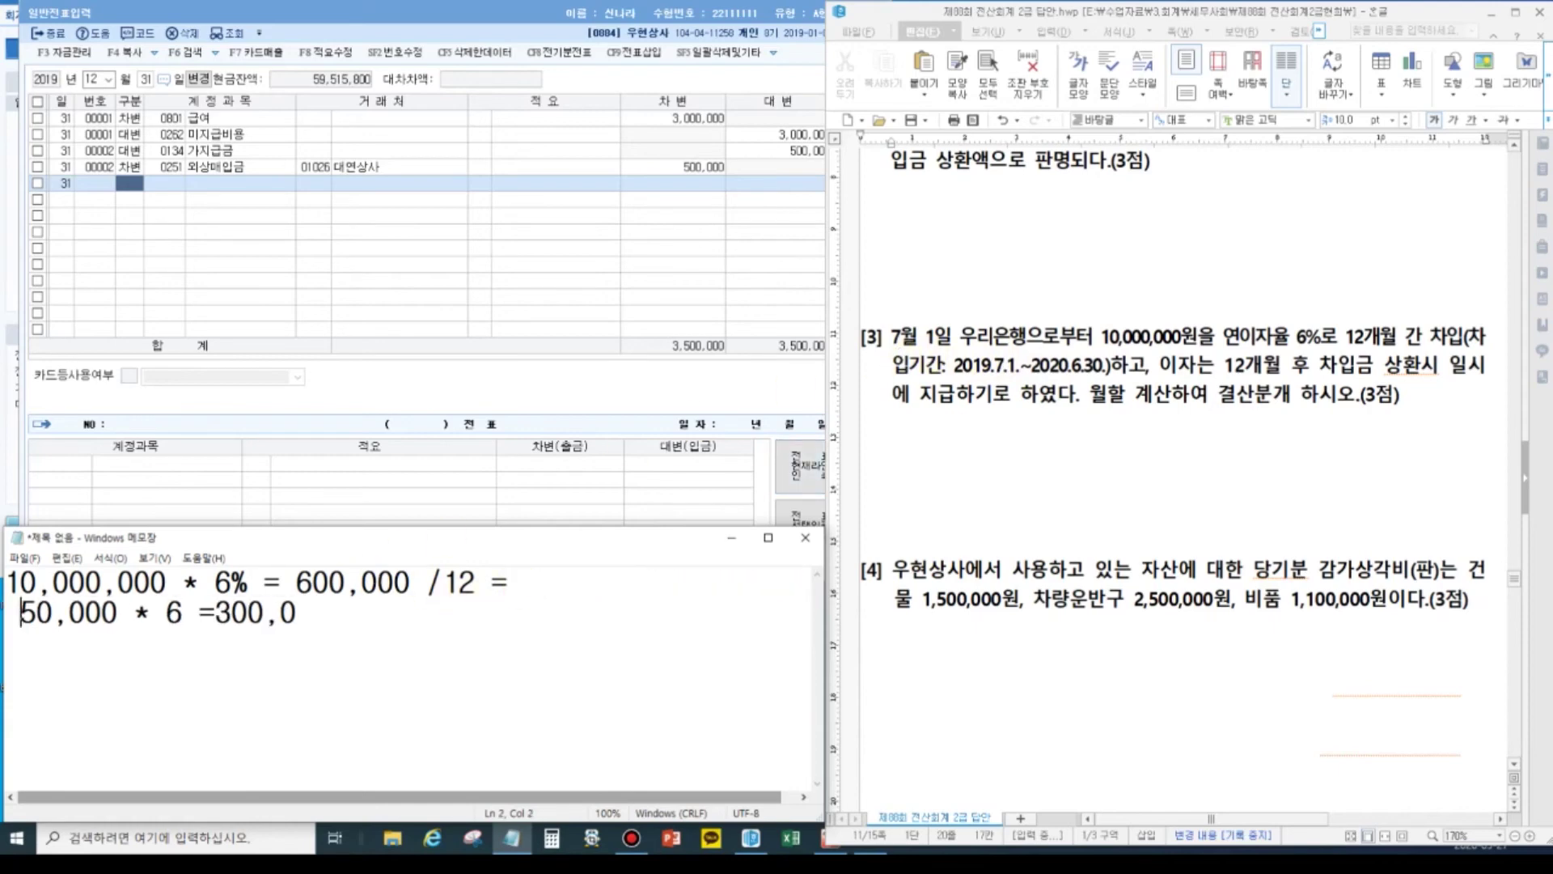
pyautogui.write('50,000 * 6 =300,0')
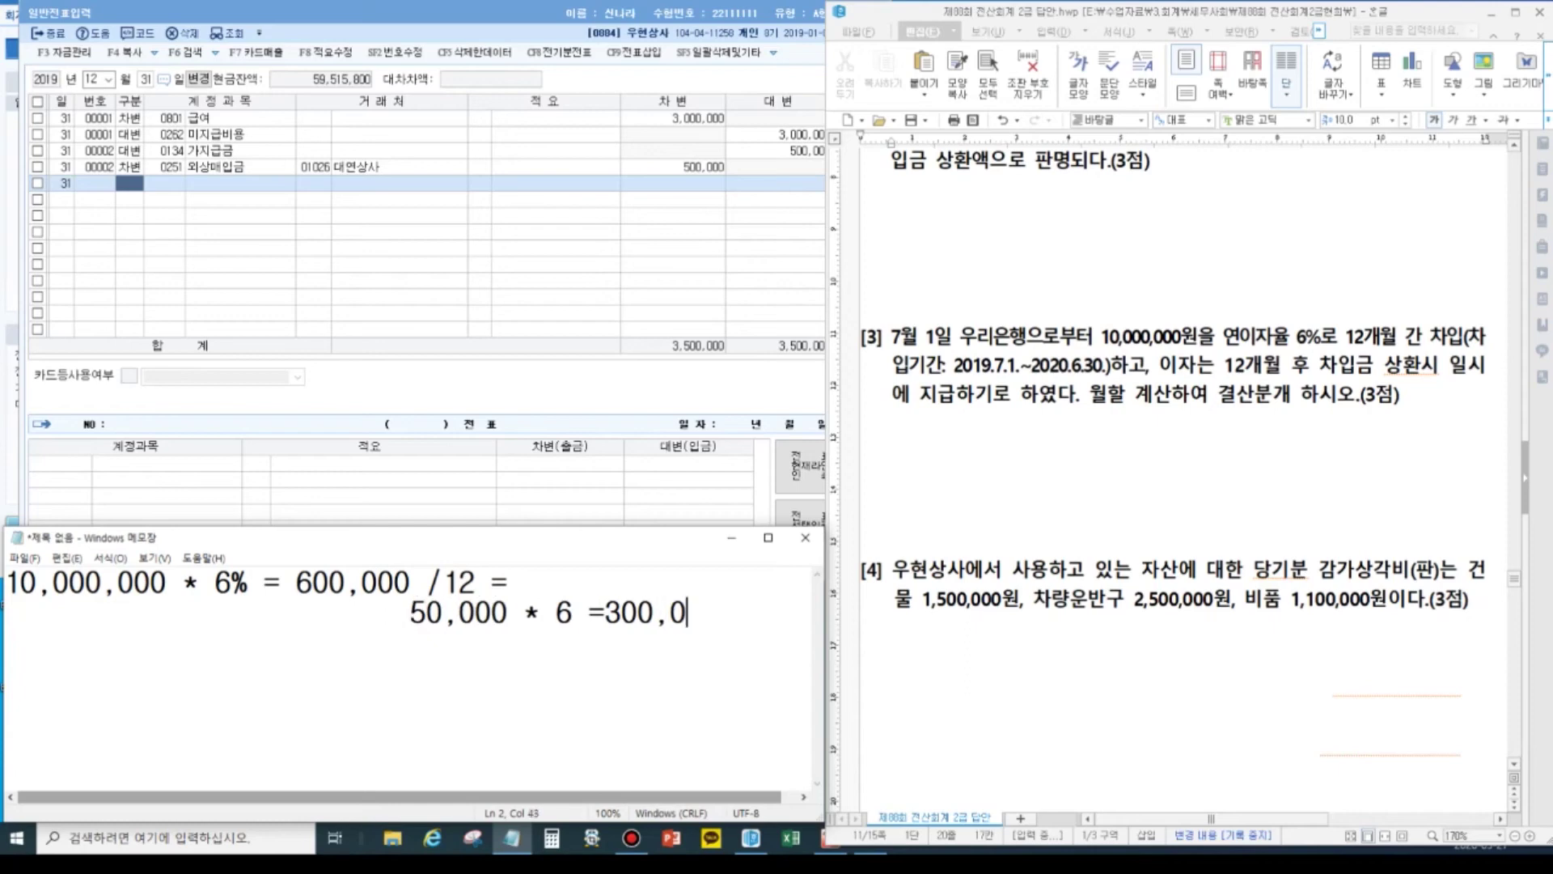
pyautogui.write('00(올해)')
pyautogui.press('Return')
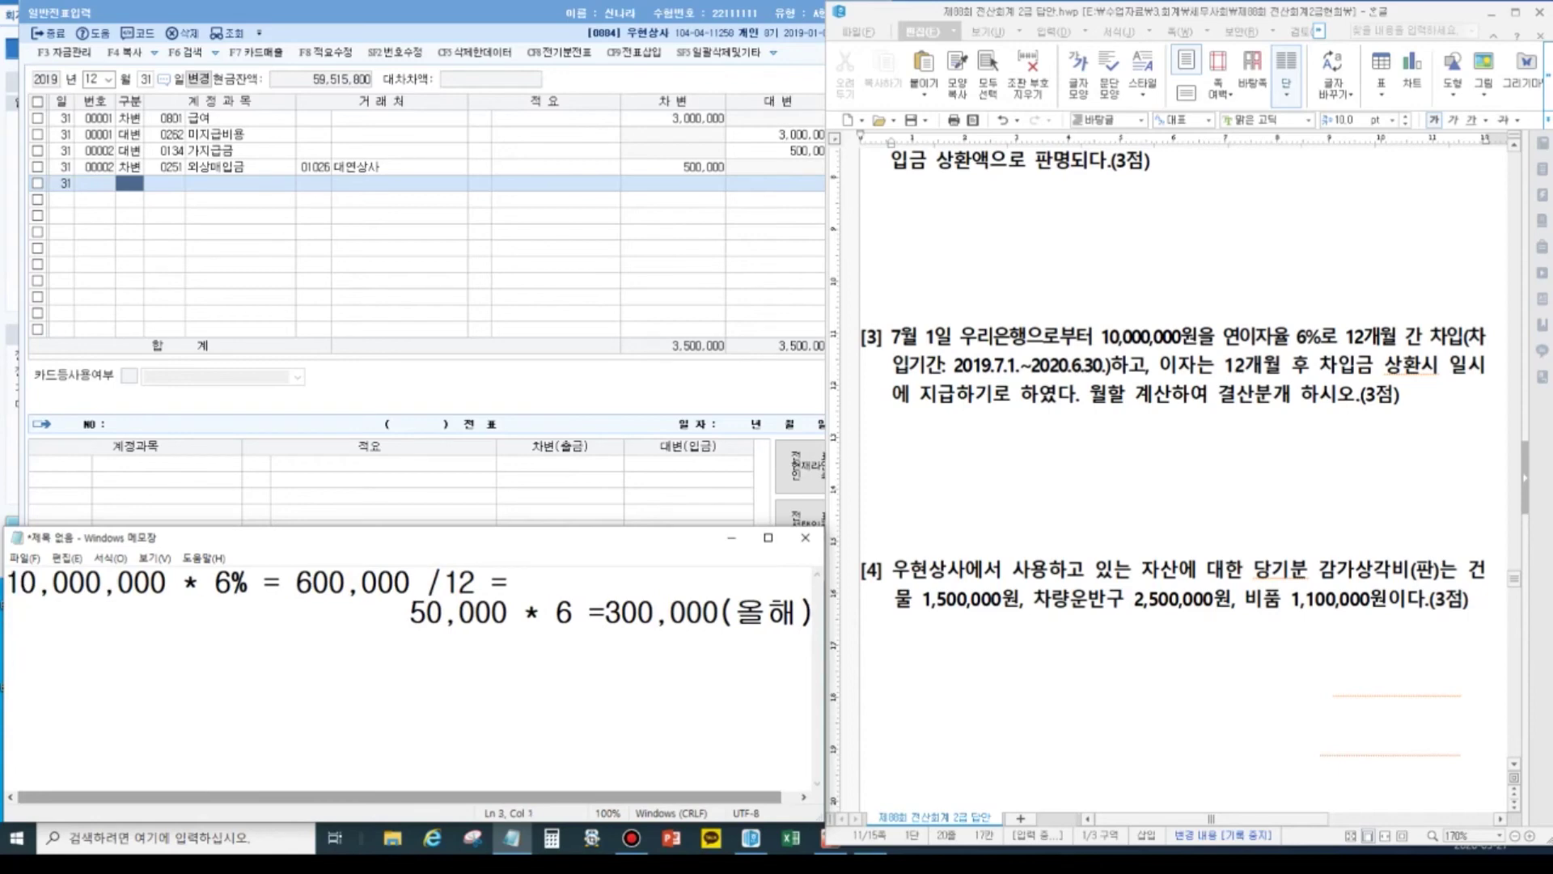
# Write the closing entry 12/31 이자비용 300,000 / 미지급비용 300,000 below the calculation.
pyautogui.press('Return')
pyautogui.write('12/31 이자')
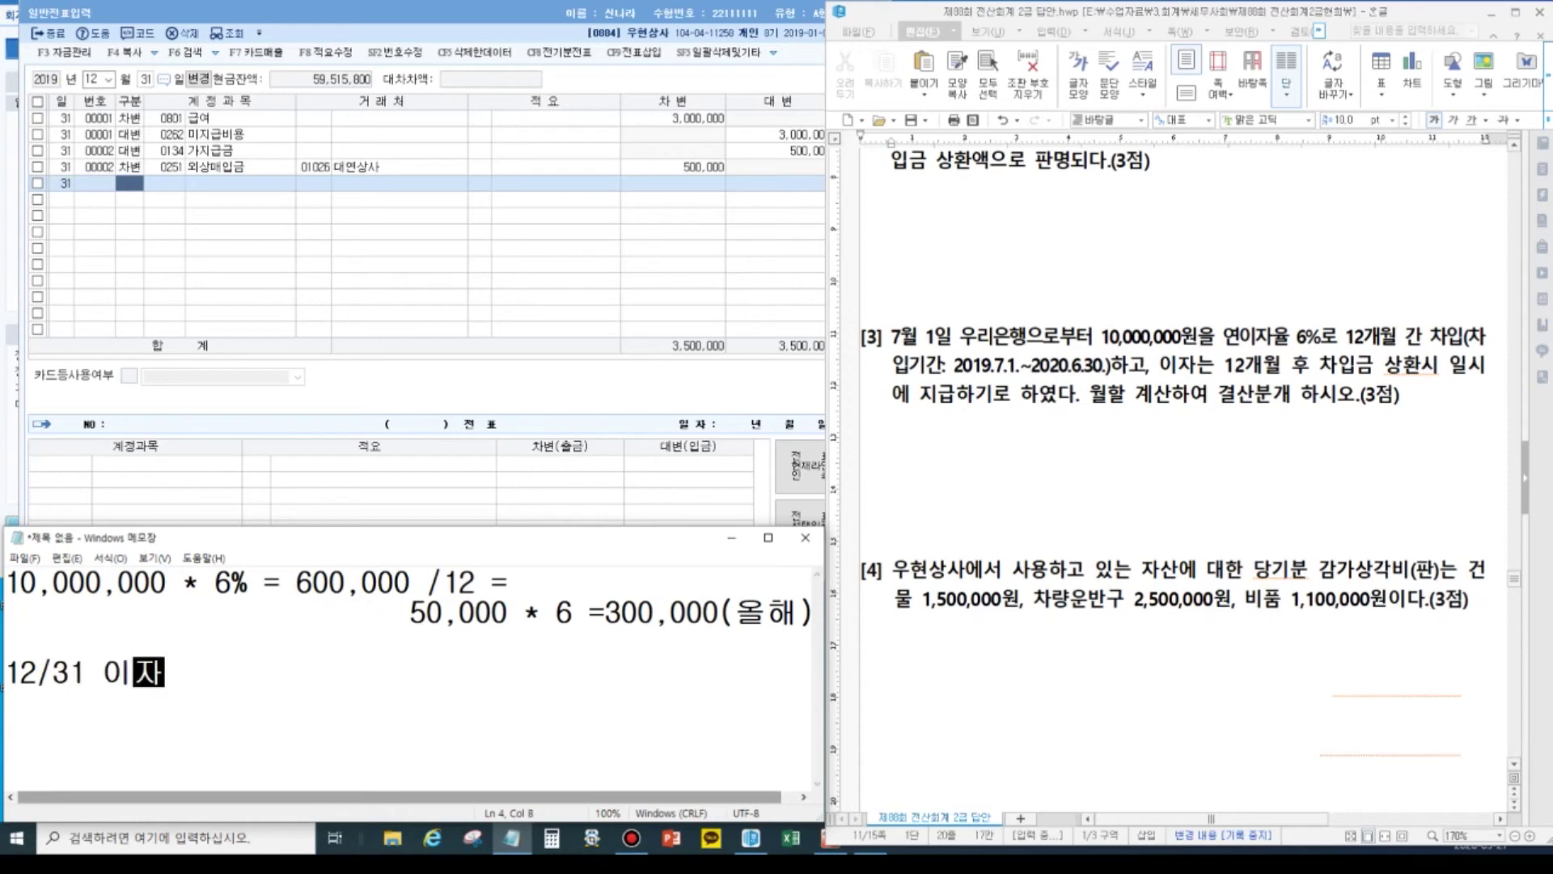
pyautogui.write('비용 300')
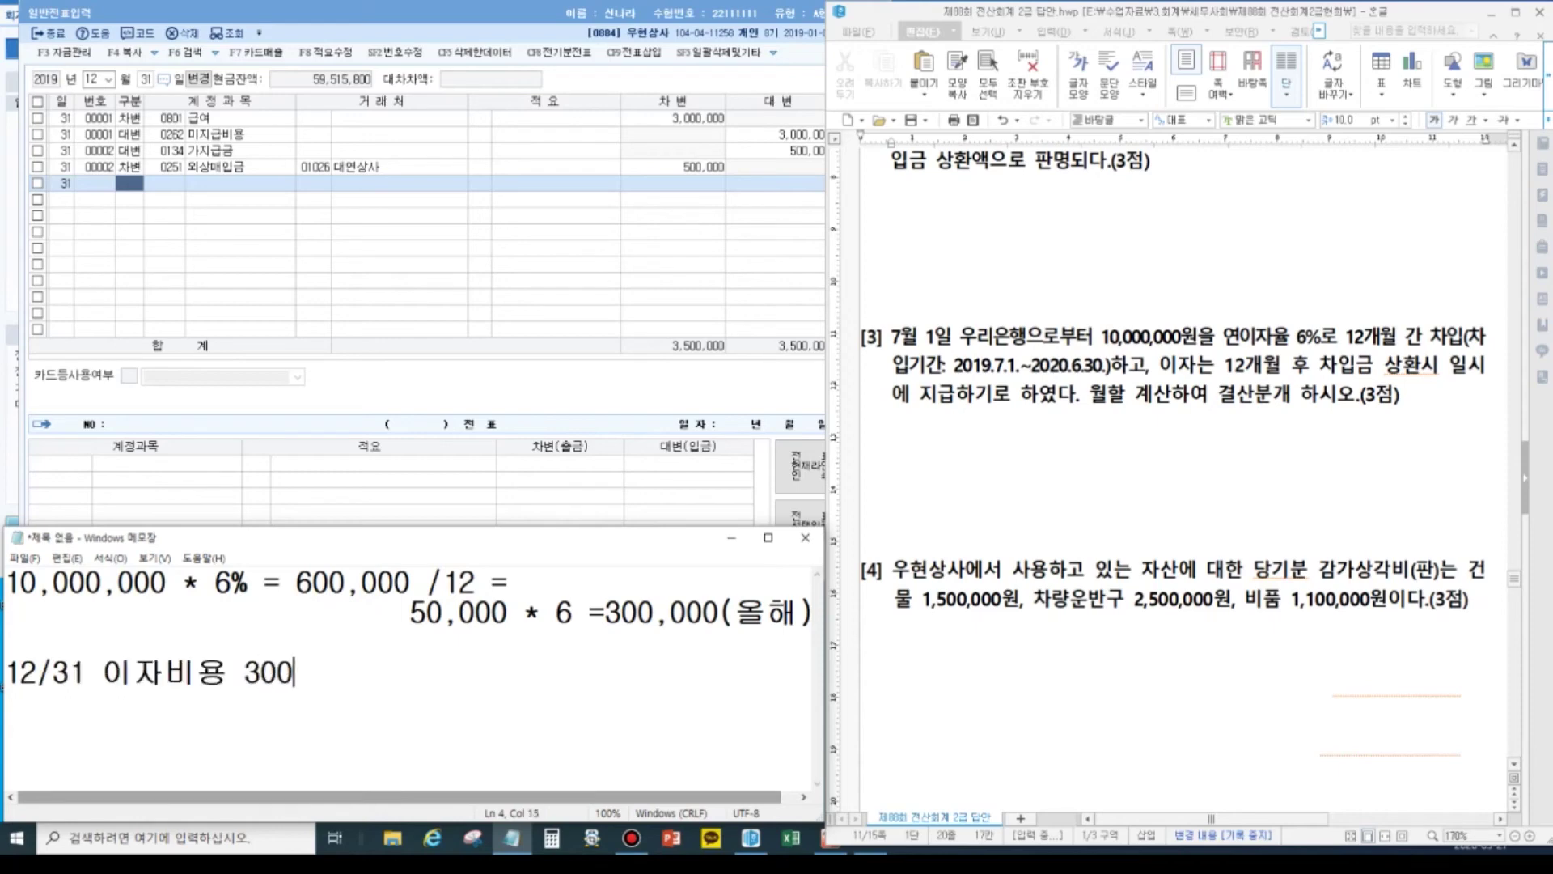
pyautogui.write(',000 / ')
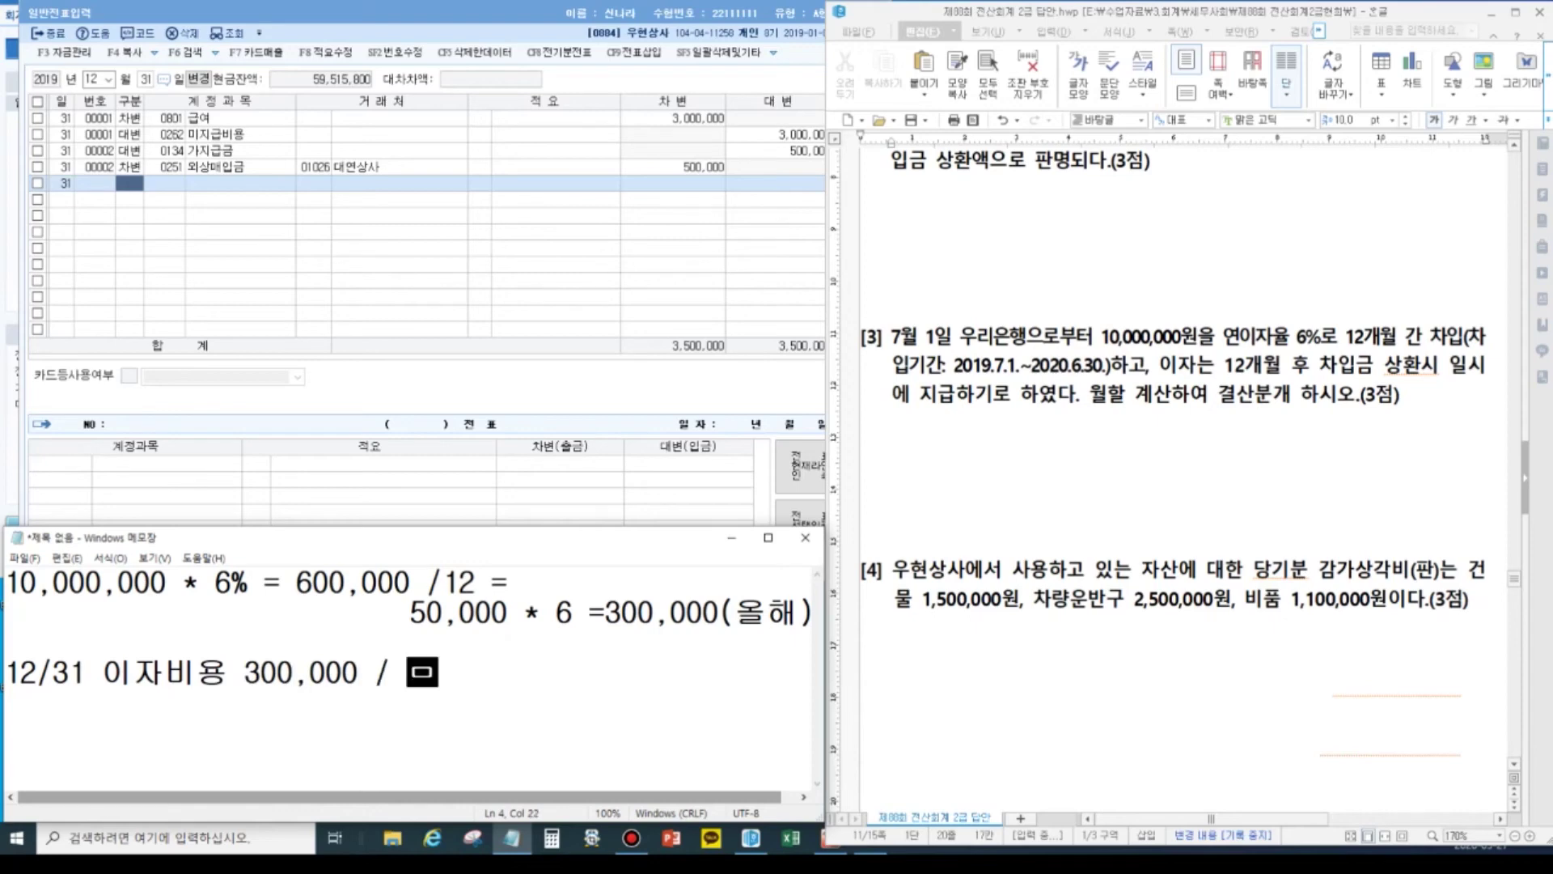
pyautogui.write('미지급비용 300,000')
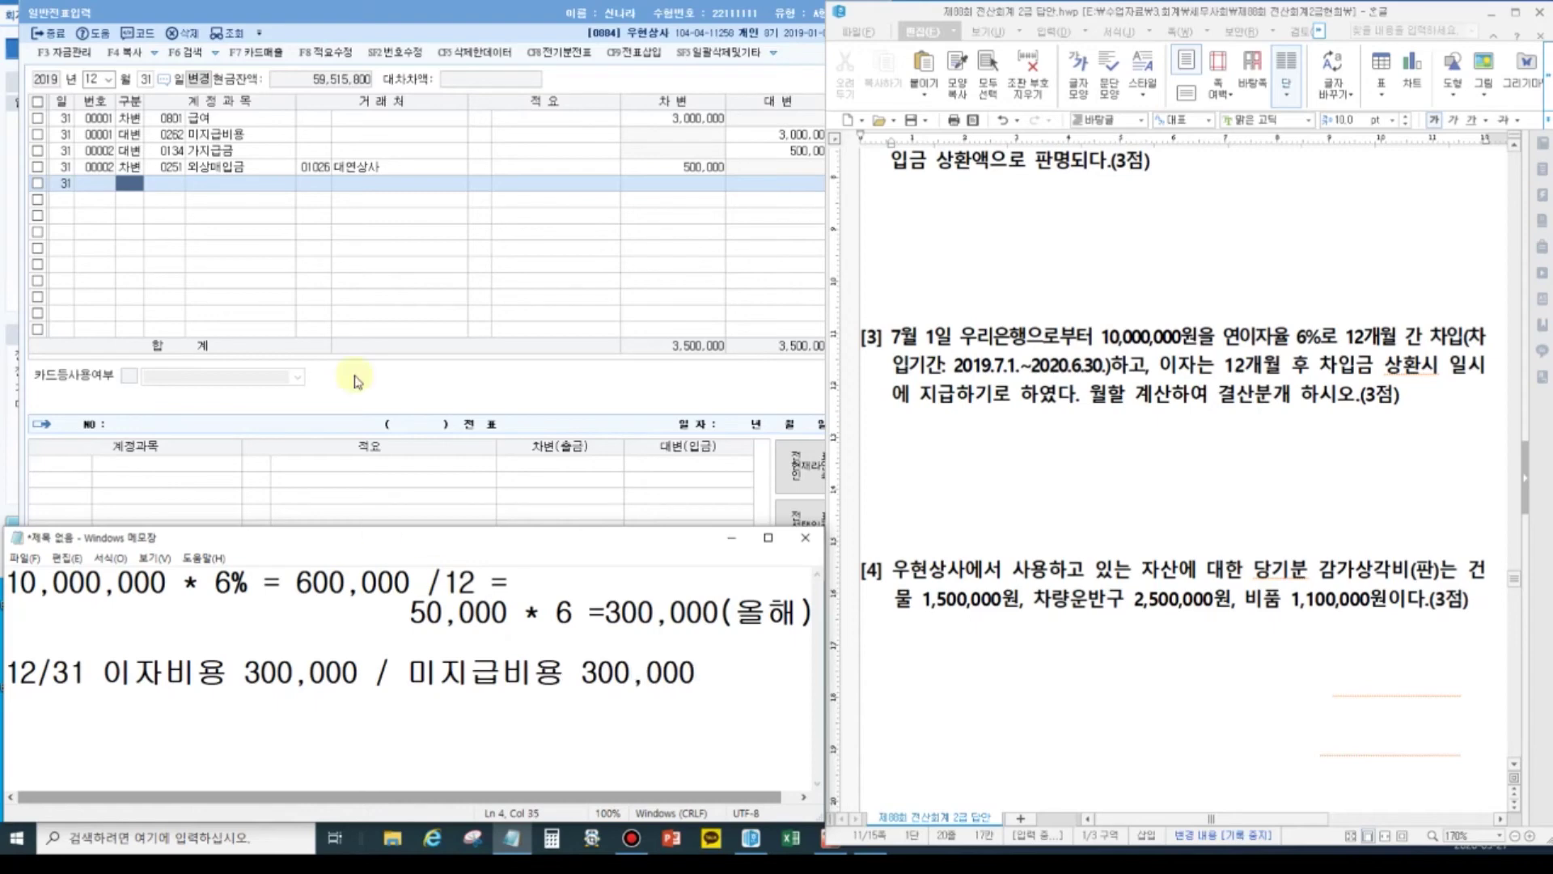
# Start a debit line in the December 31 vouchers and set its account to 이자비용 (0951).
pyautogui.click(132, 193)
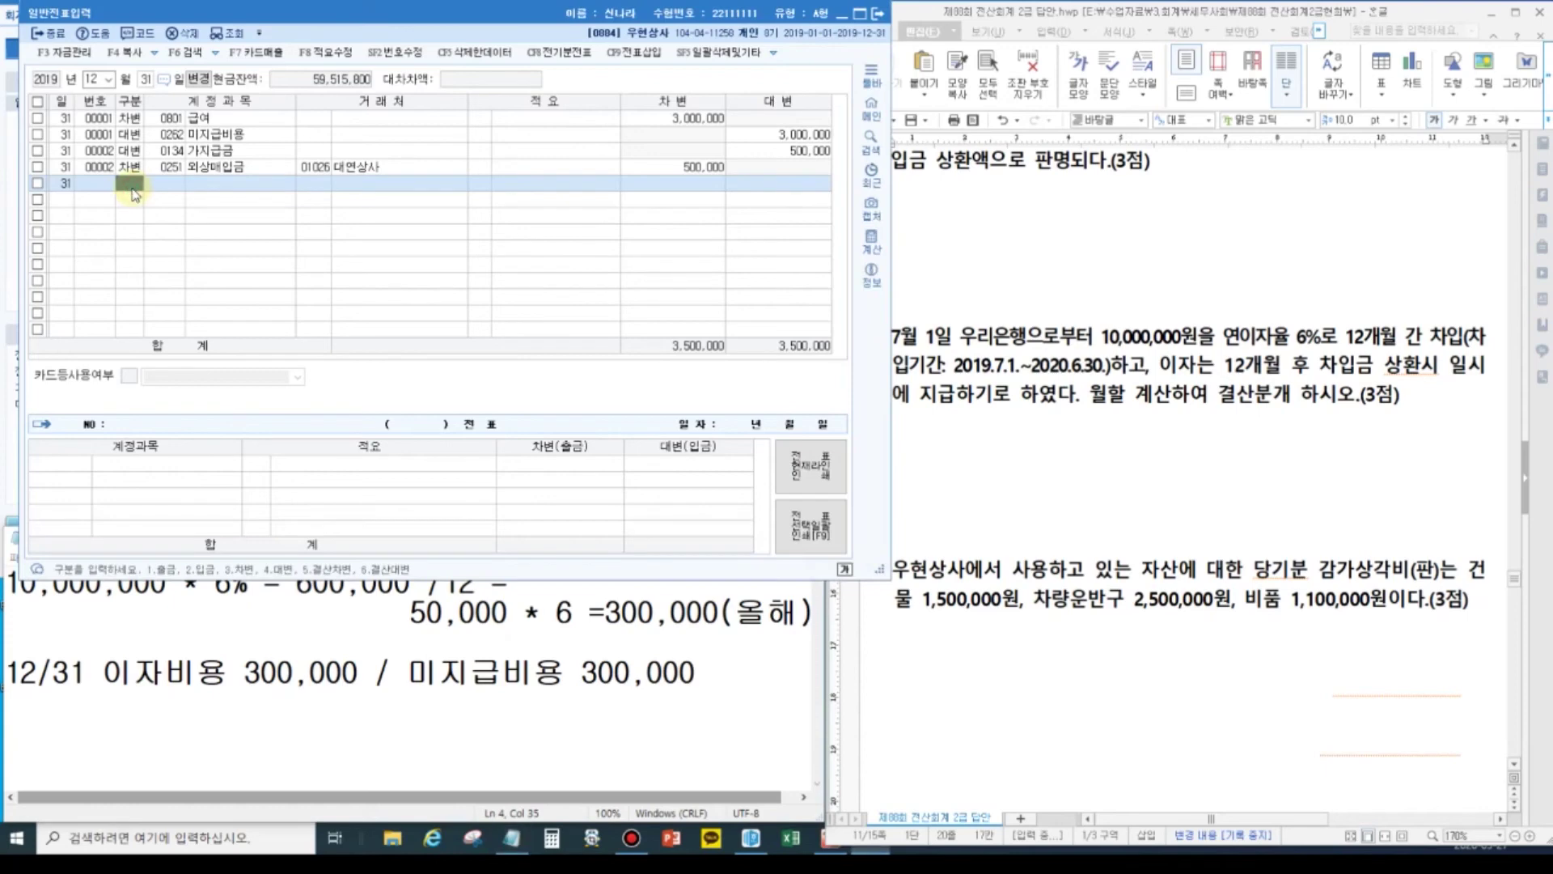
pyautogui.write('30931')
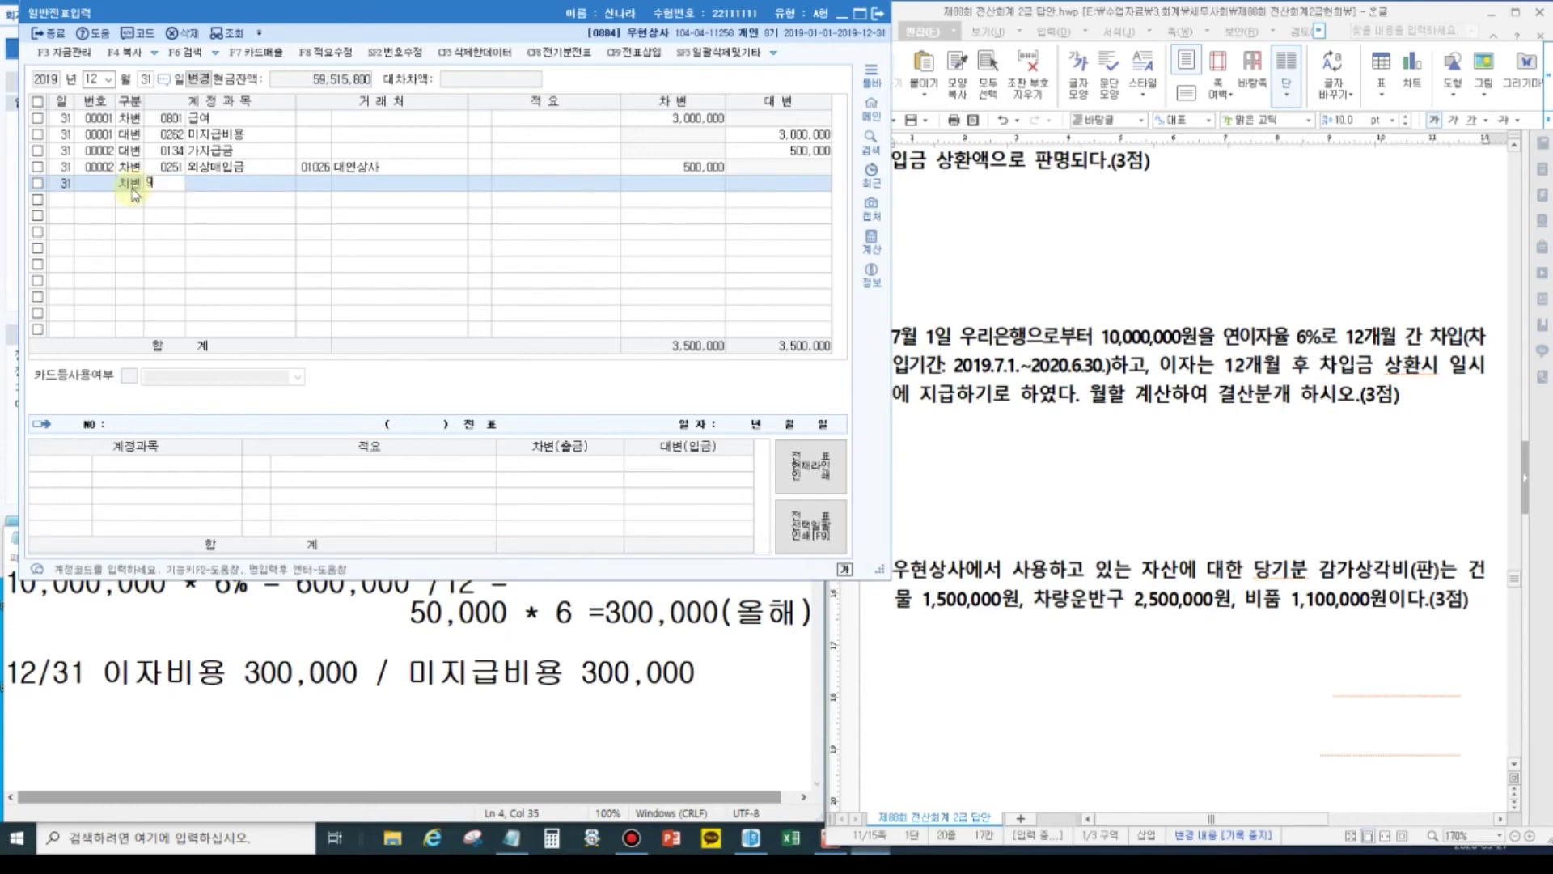
pyautogui.press('Return')
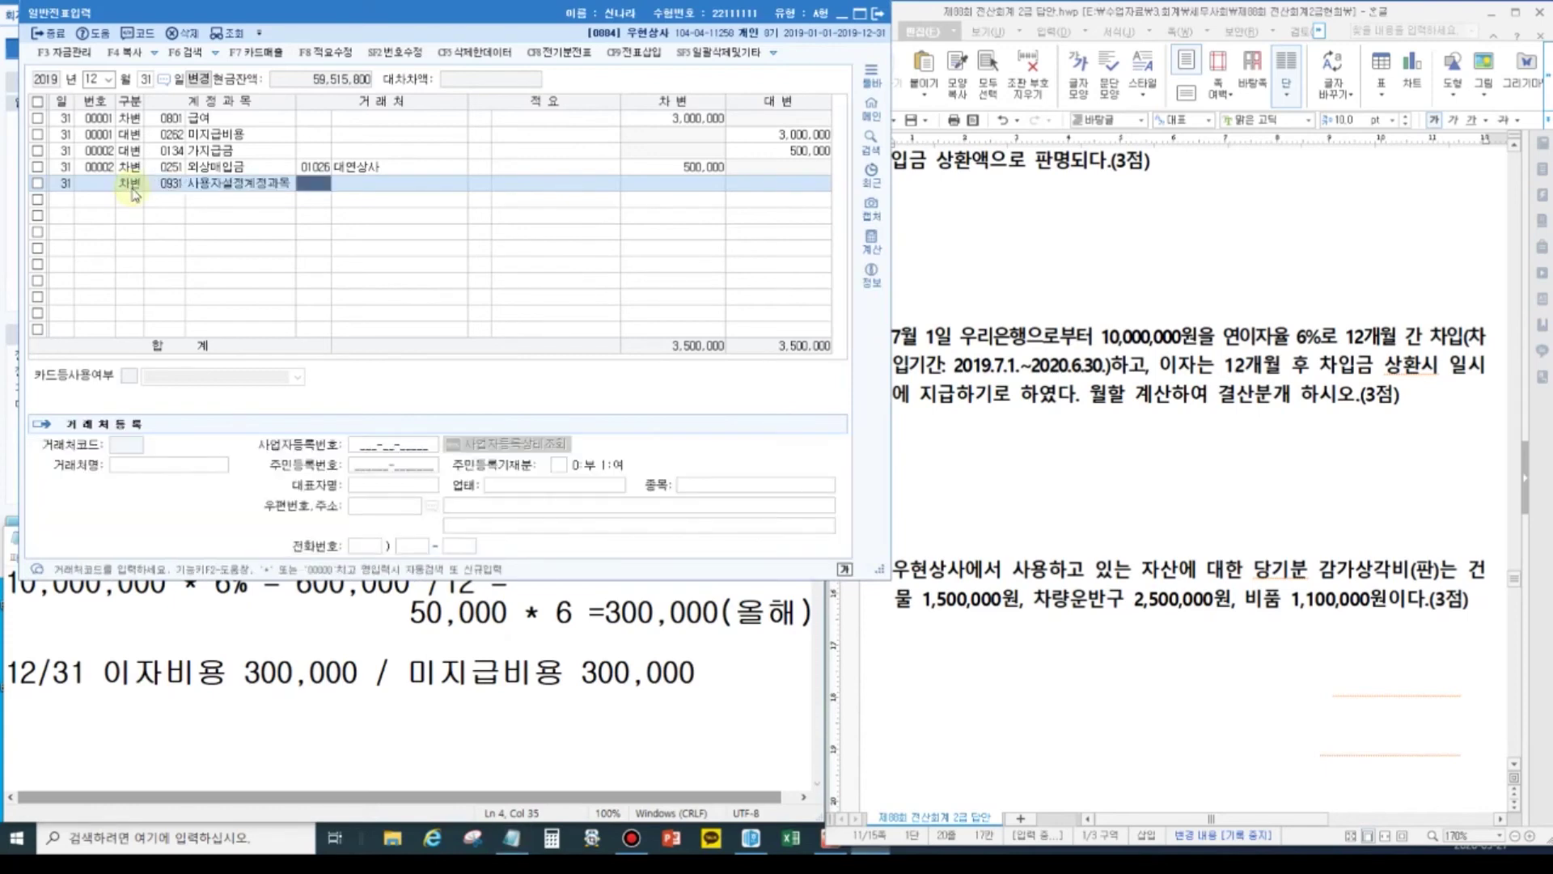
pyautogui.click(164, 186)
pyautogui.write('자')
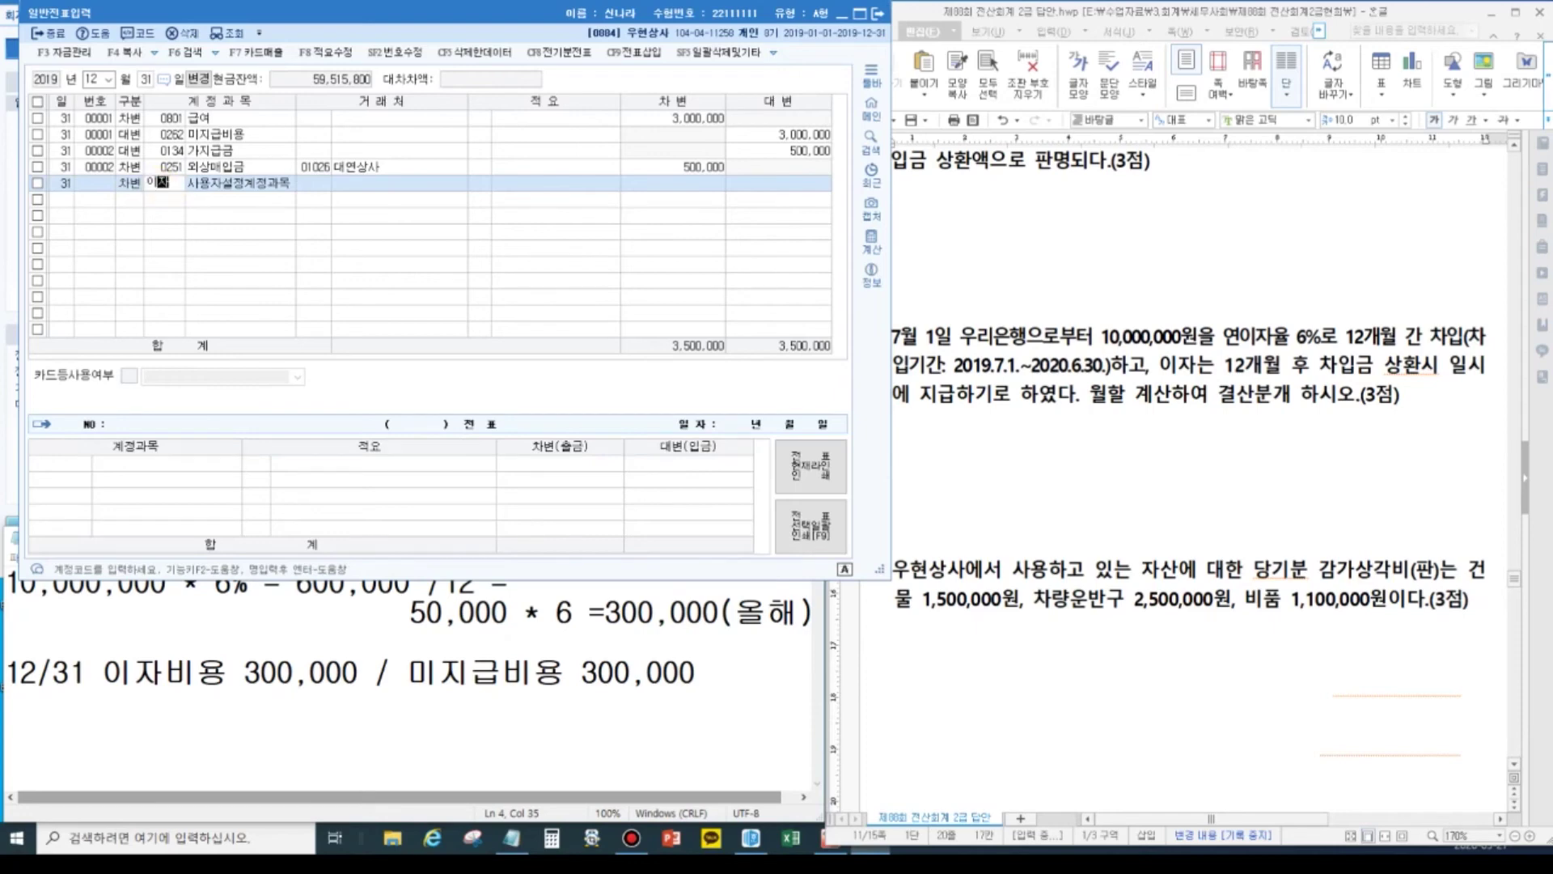
pyautogui.press('Return')
pyautogui.press('Down')
pyautogui.press('Down')
pyautogui.press('Down')
pyautogui.press('Down')
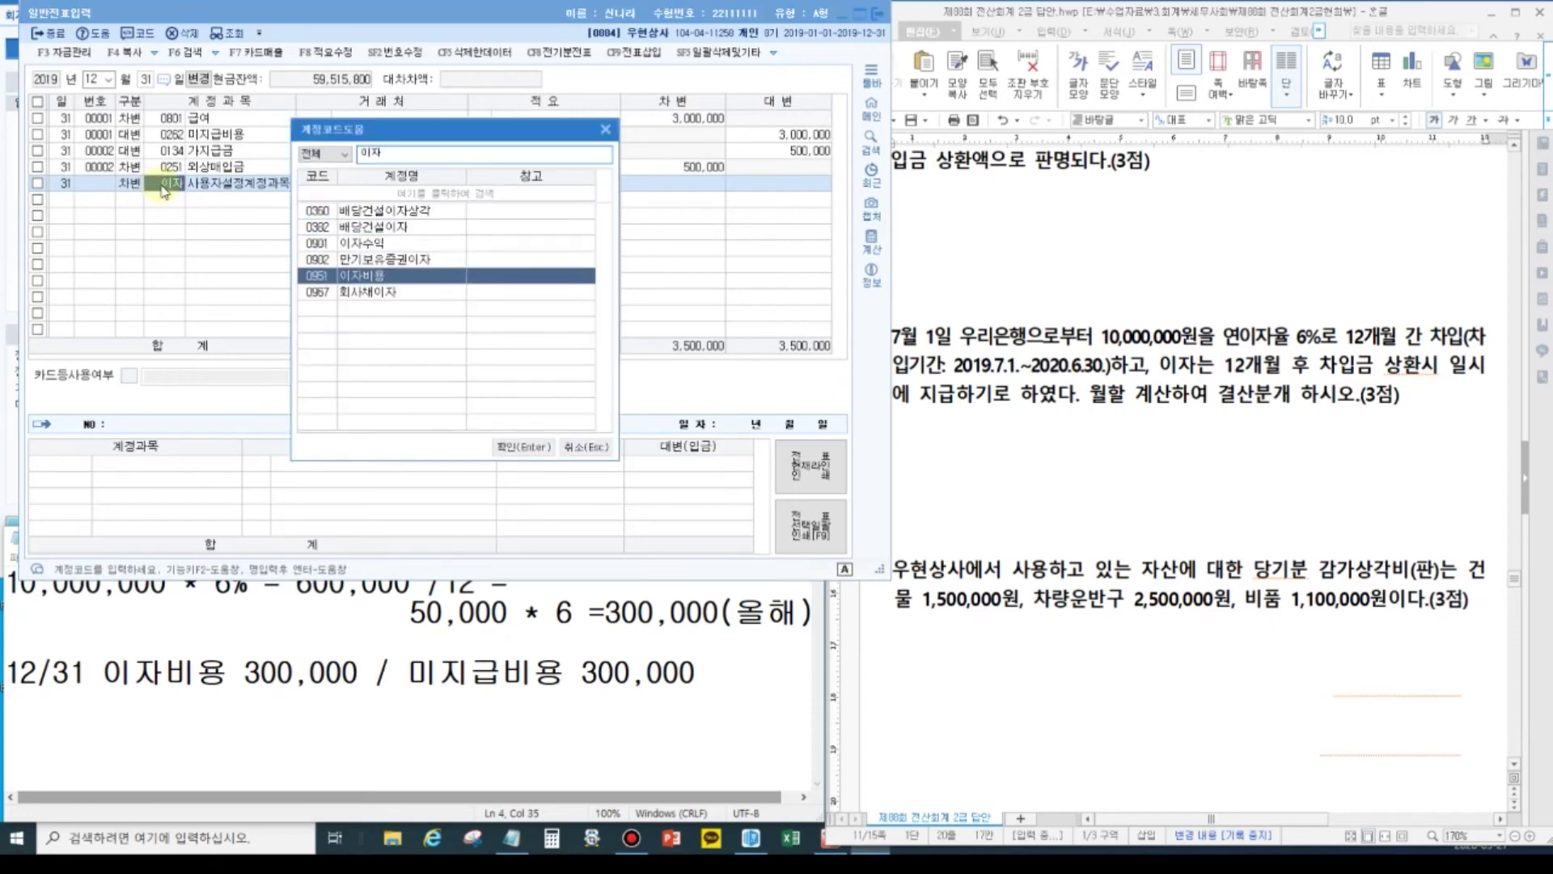
pyautogui.press('Return')
# Complete the 이자비용 debit line with an amount of 300,000 and no 적요.
pyautogui.press('Return')
pyautogui.press('Return')
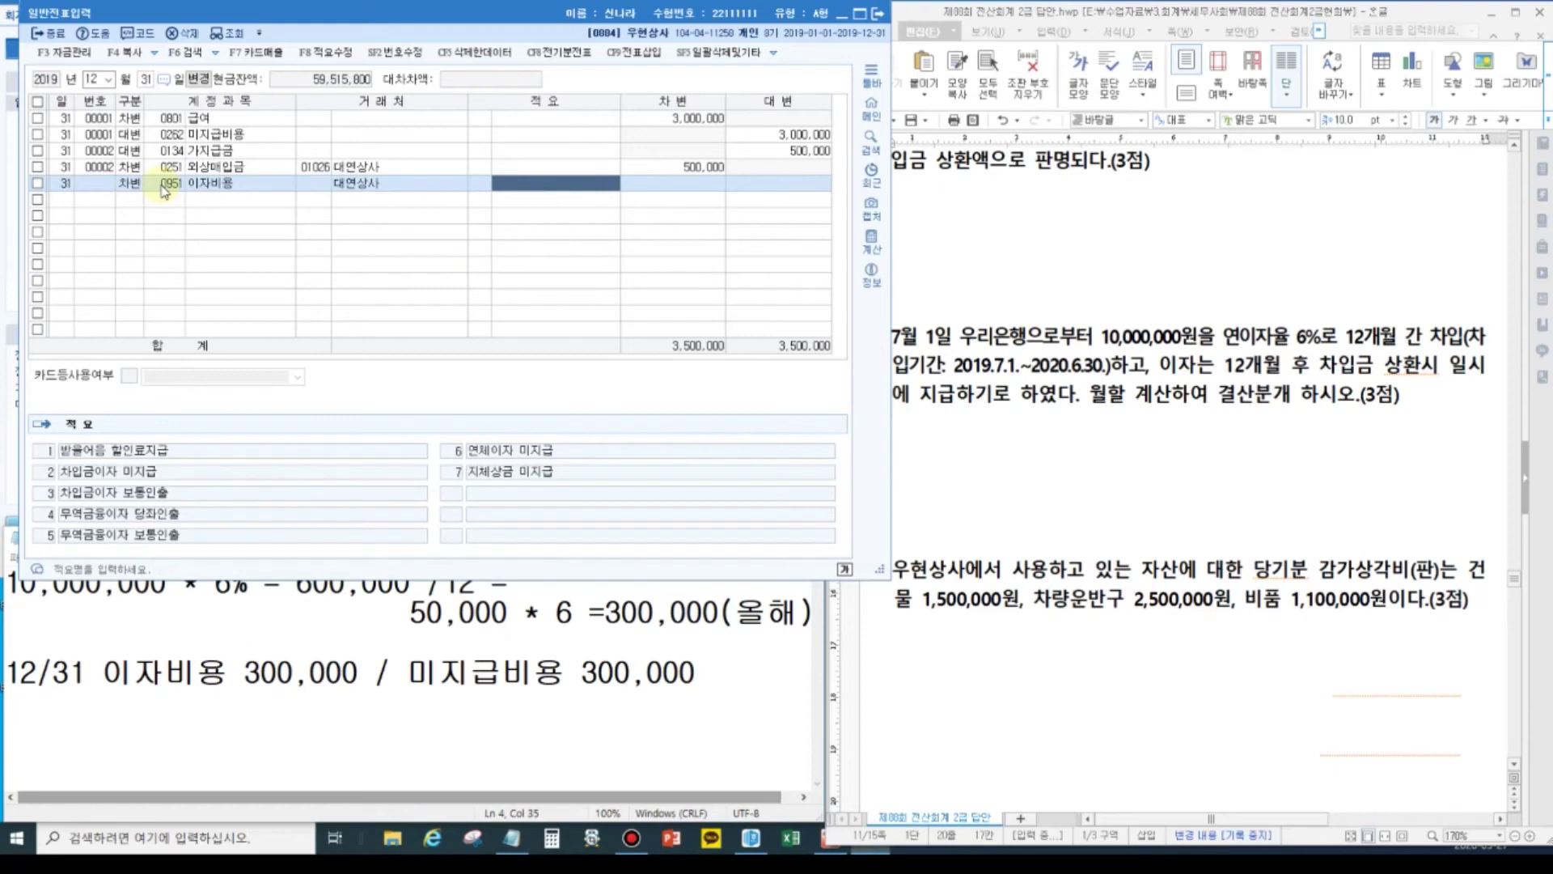
pyautogui.press('Return')
pyautogui.write('300')
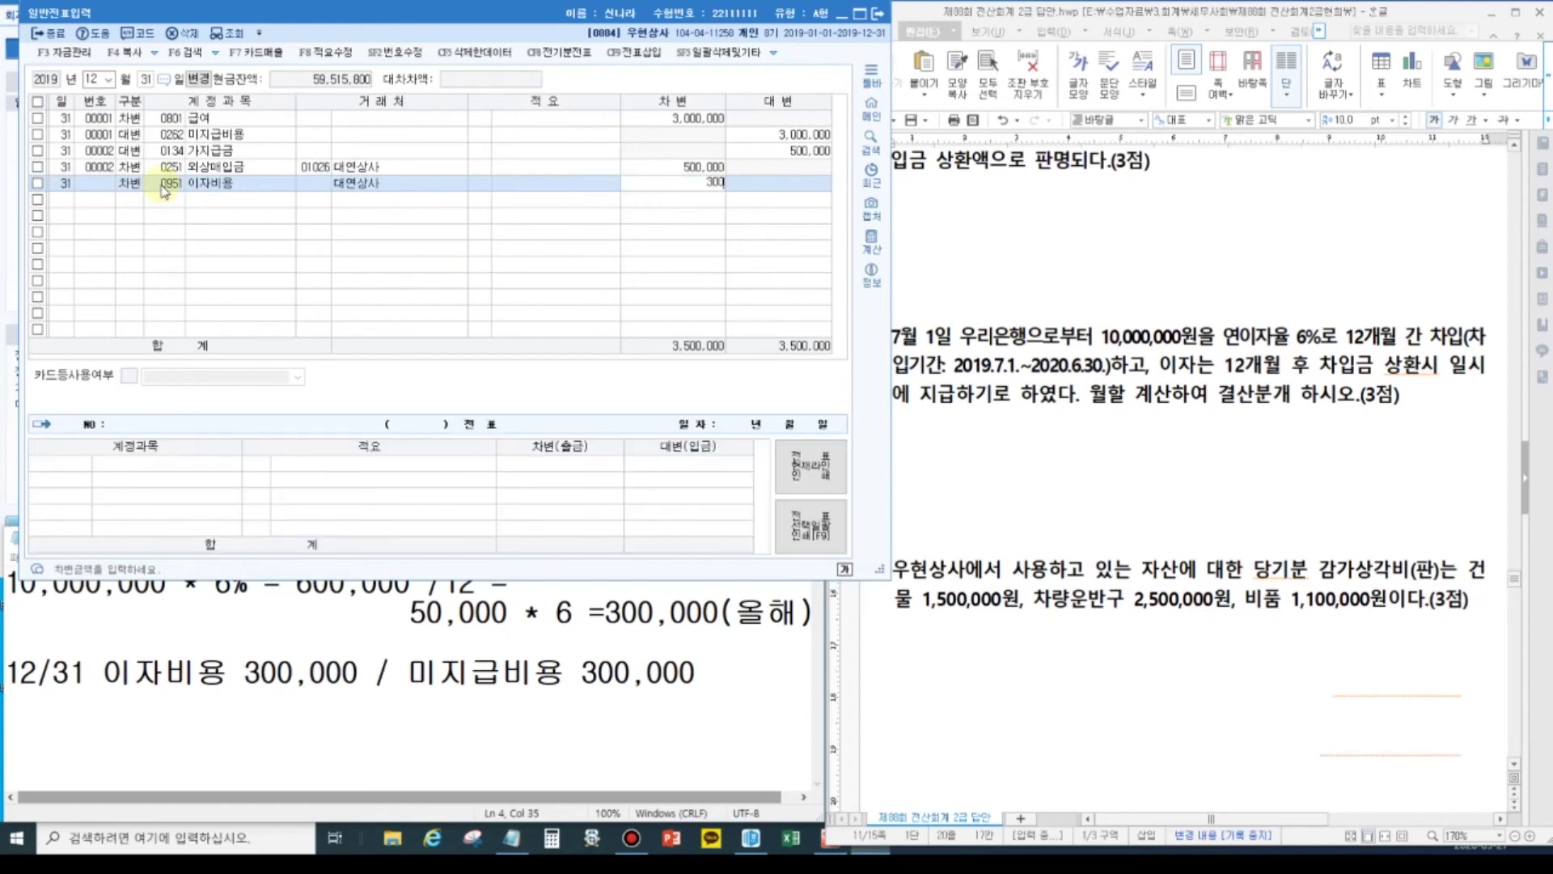
pyautogui.press('Return')
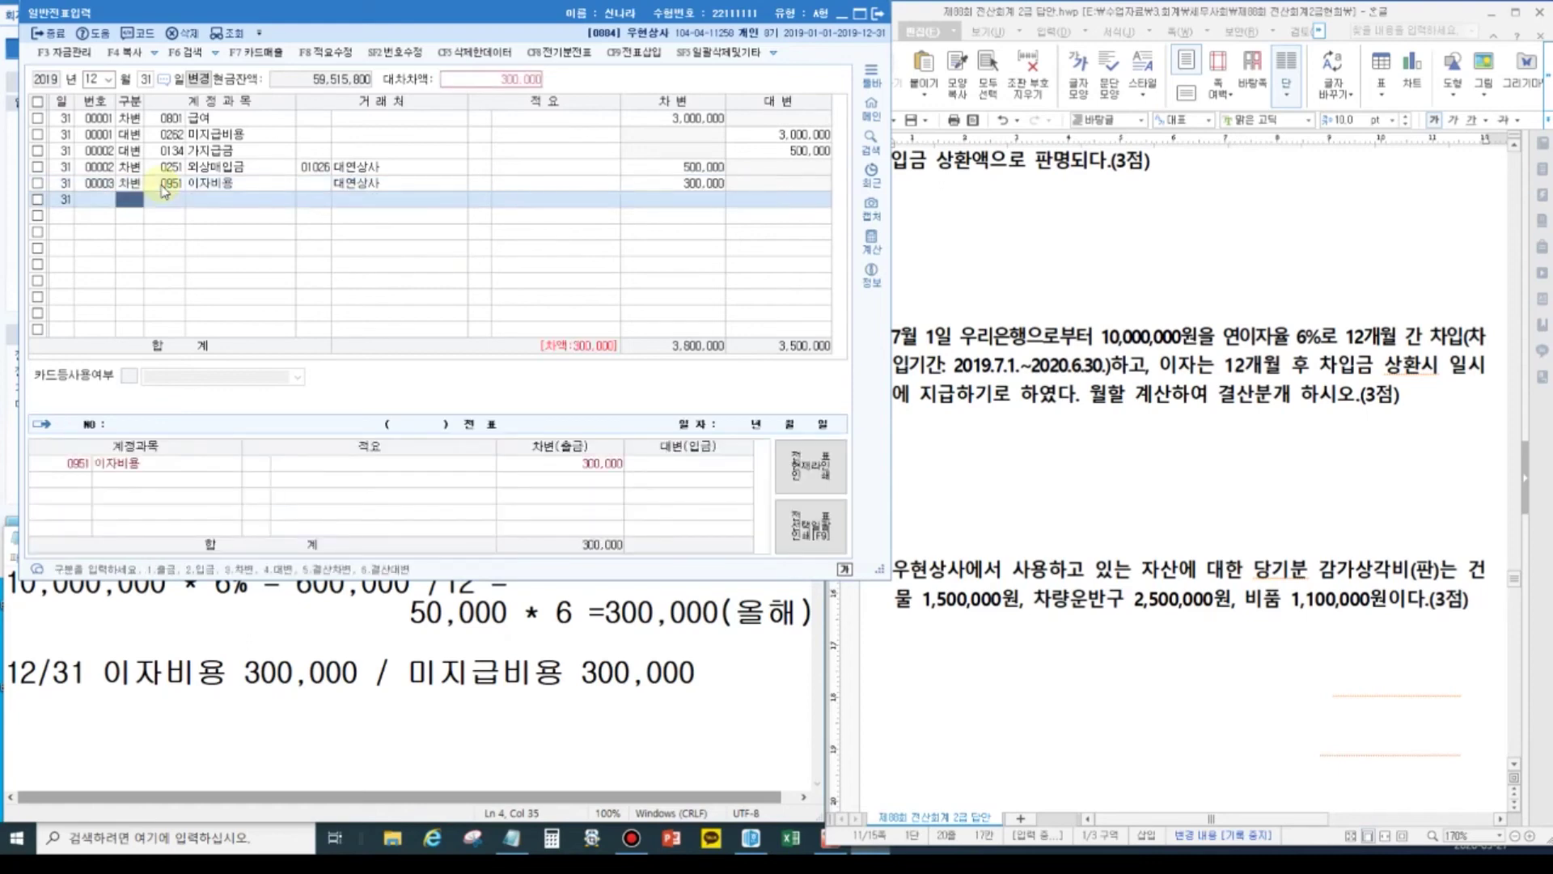
# Add a credit line for 미지급비용 (0262) with an amount of 300,000 to balance the 이자비용 debit.
pyautogui.write('4')
pyautogui.press('Return')
pyautogui.write('미지')
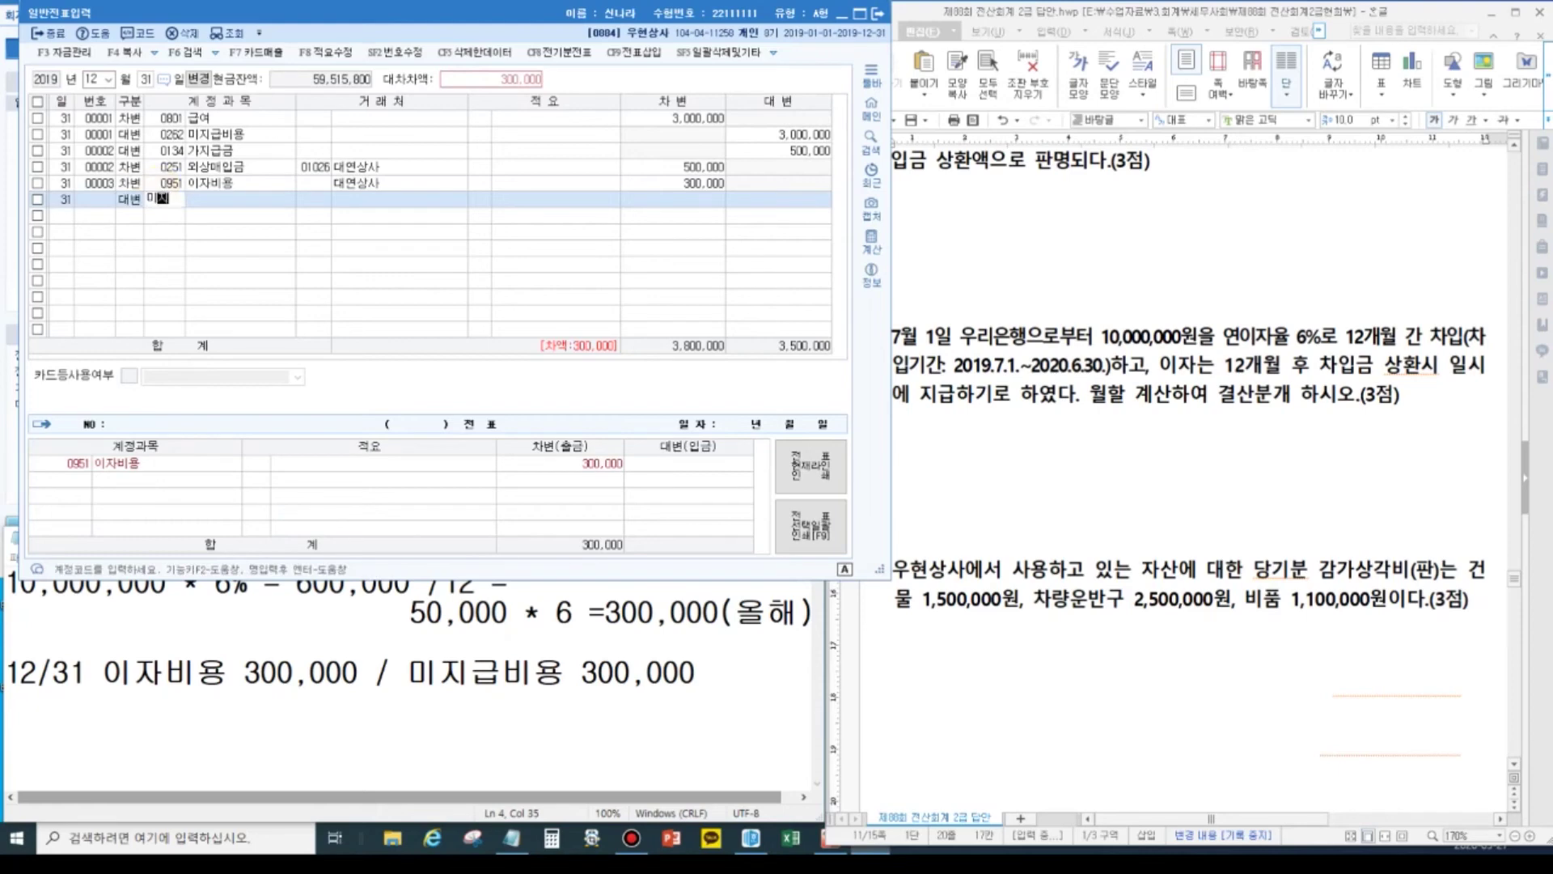
pyautogui.press('Return')
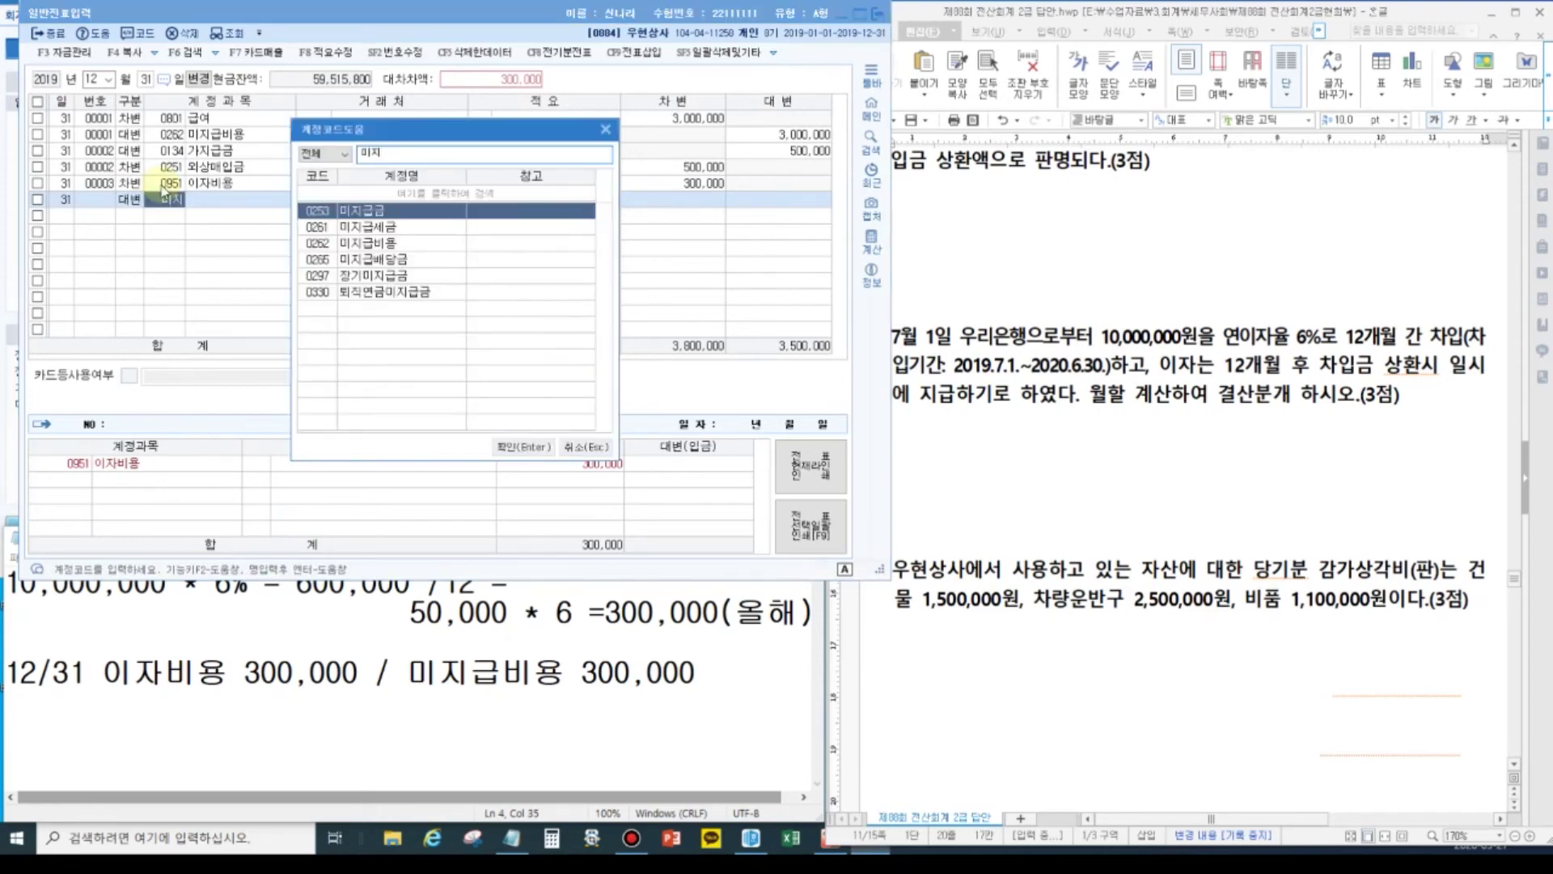
pyautogui.press('Down')
pyautogui.press('Down')
pyautogui.press('Down')
pyautogui.press('Up')
pyautogui.press('Return')
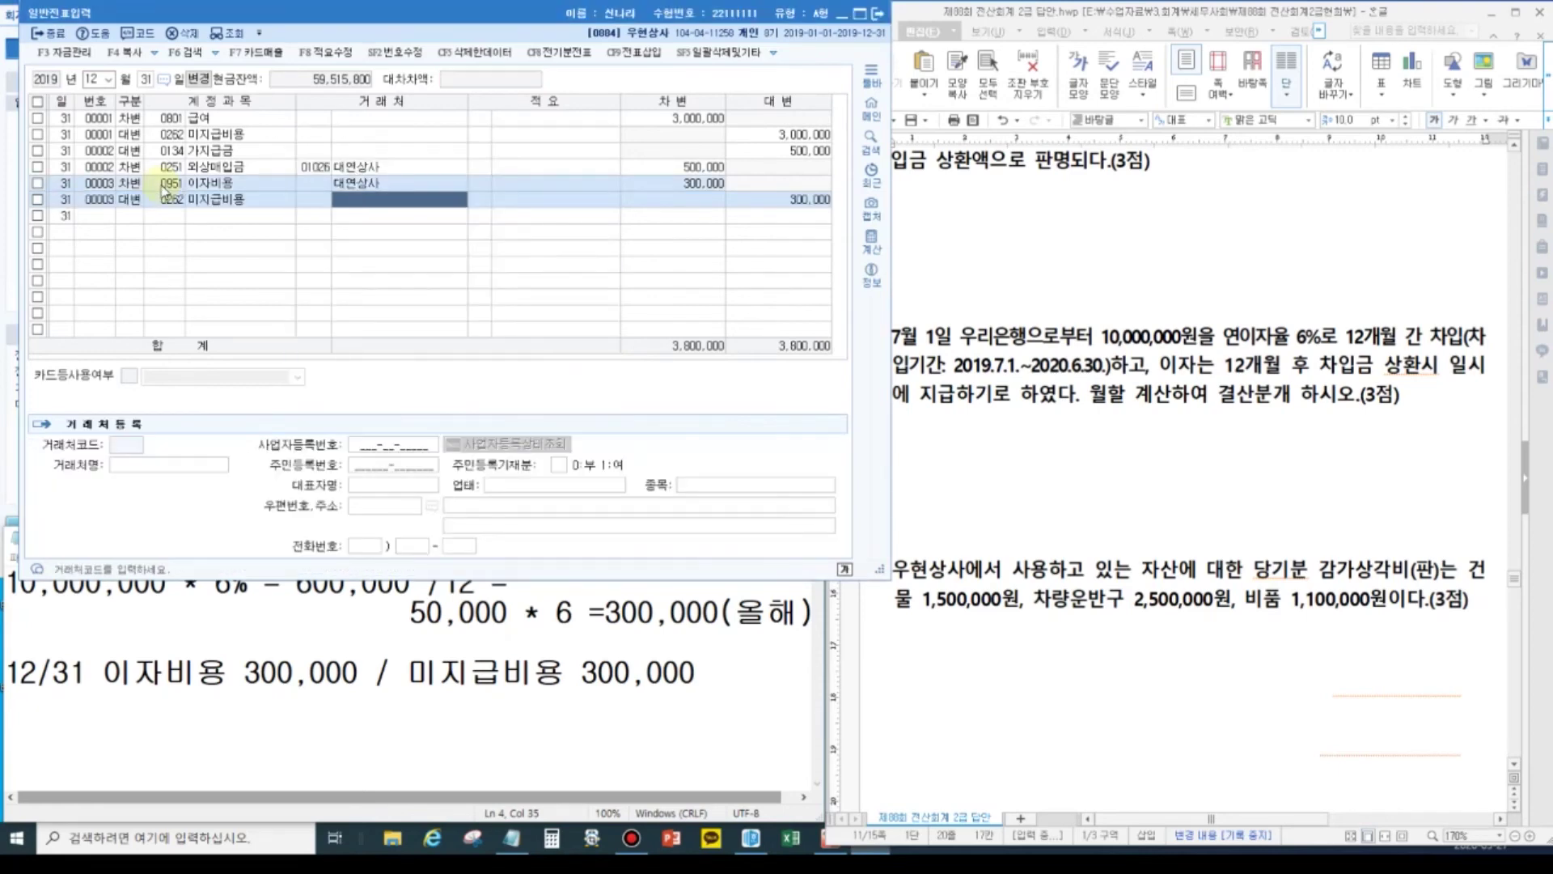
pyautogui.press('Return')
pyautogui.press('Return')
# Clear the 거래처 entry 대연상사 from the 이자비용 line.
pyautogui.press('Up')
pyautogui.press('Left')
pyautogui.press('Left')
pyautogui.press('Delete')
pyautogui.press('Return')
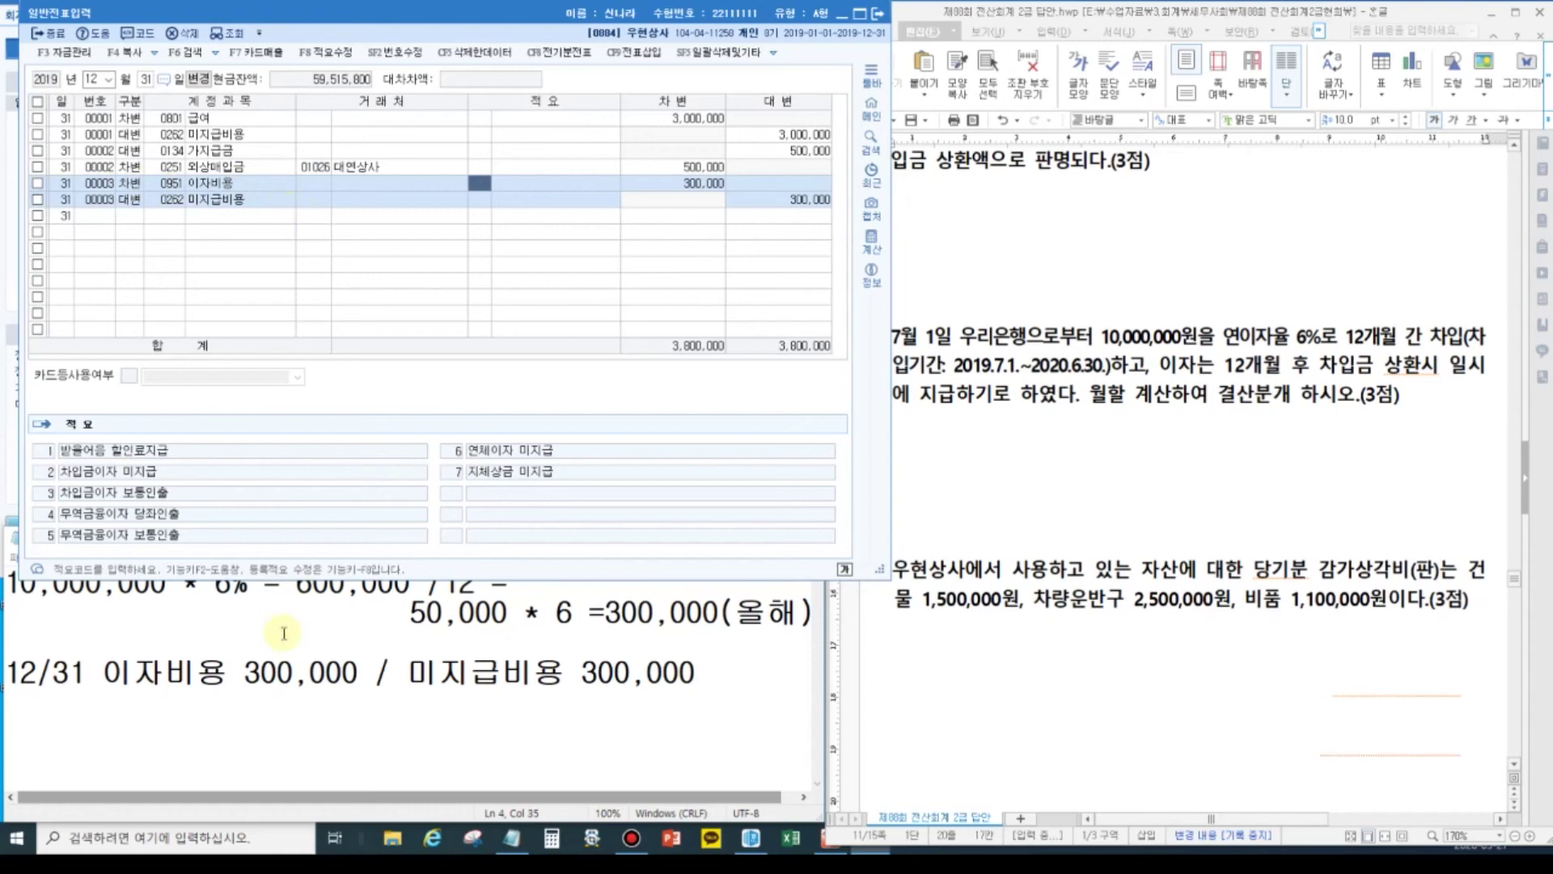
# Close the voucher entry and open 결산자료입력 for January to December 2019, narrowing its window to uncover the exam document.
pyautogui.click(1161, 623)
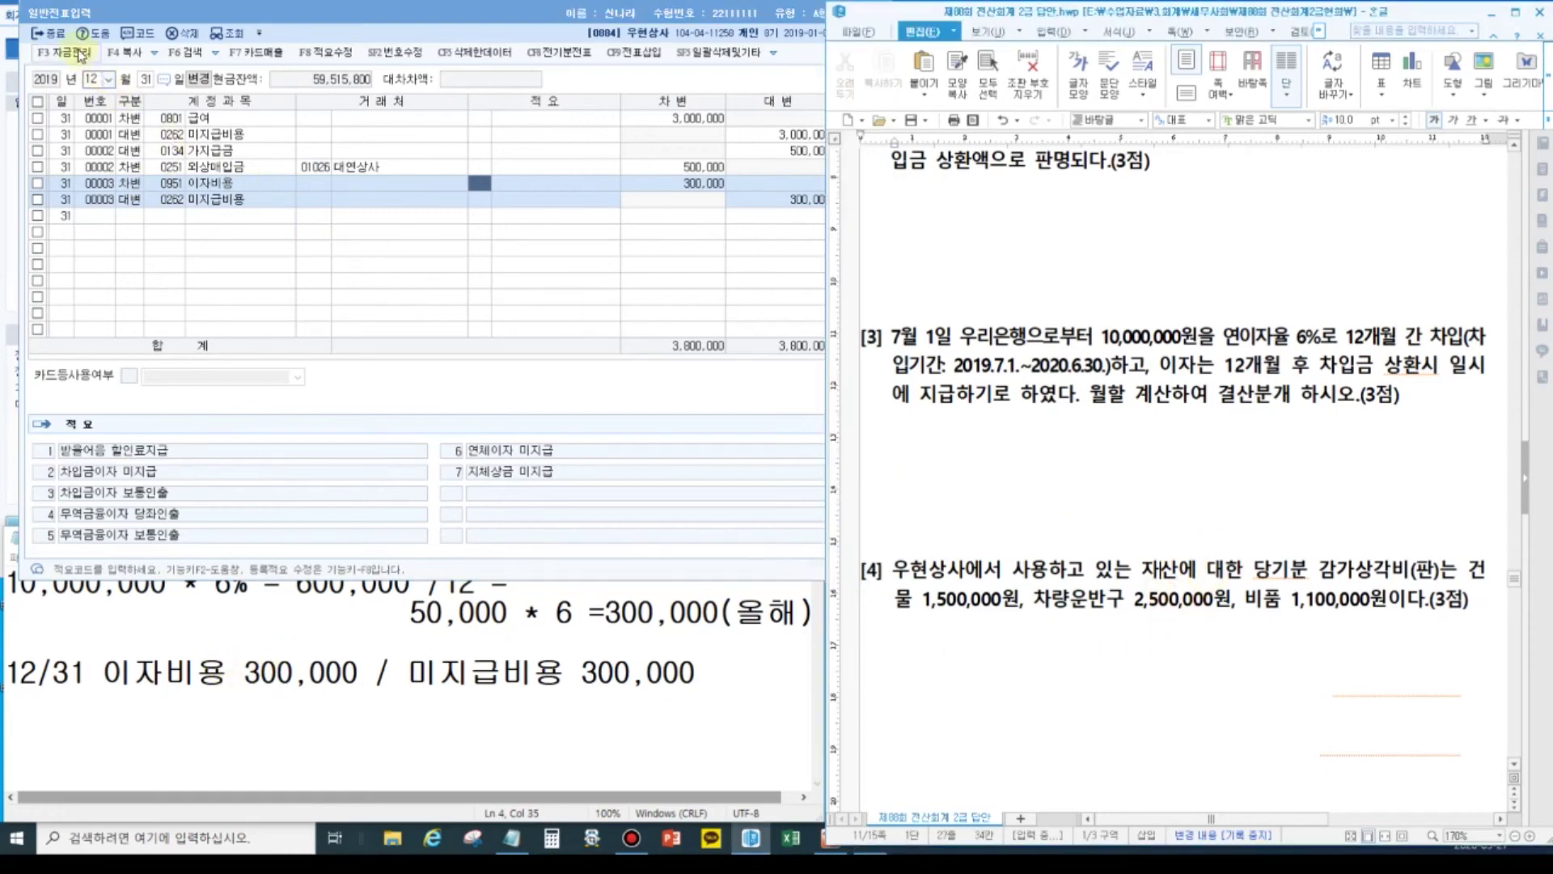
pyautogui.click(55, 36)
pyautogui.click(54, 37)
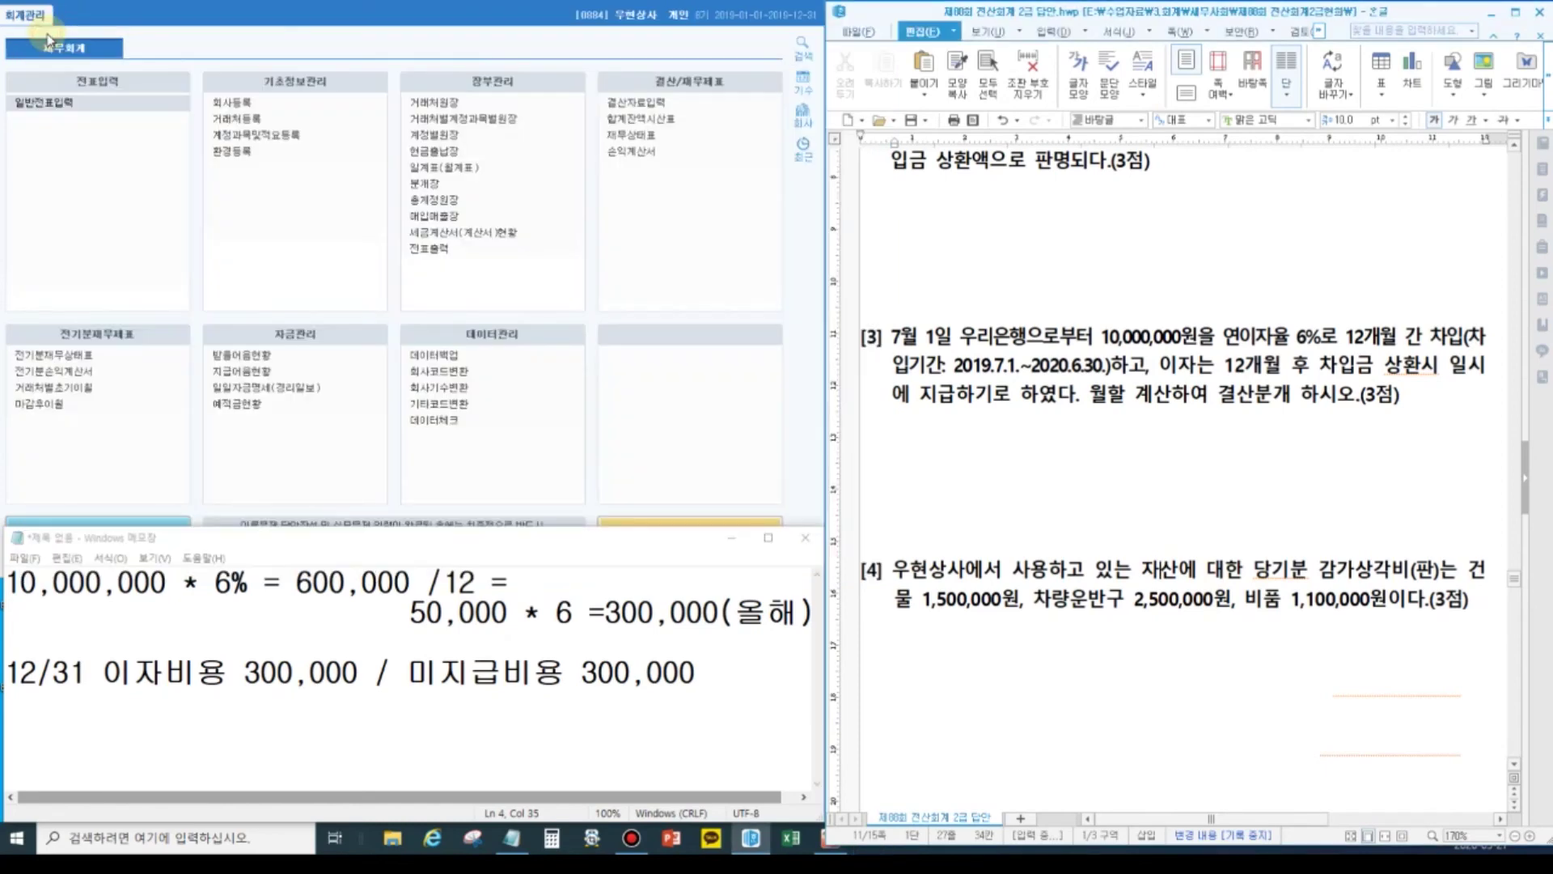
pyautogui.click(628, 105)
pyautogui.click(626, 105)
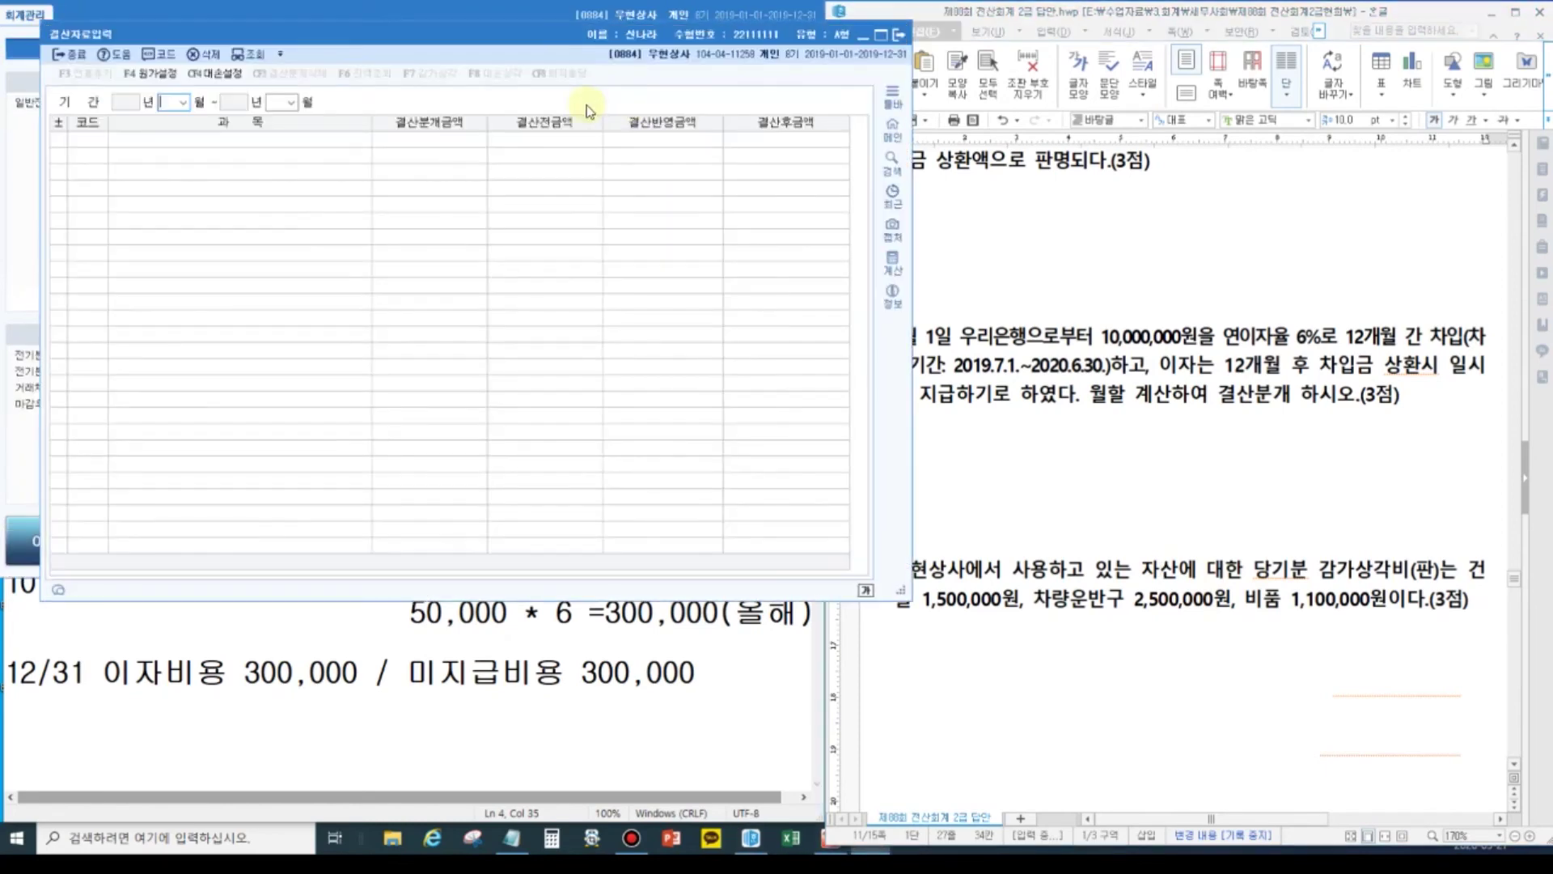
pyautogui.write('12')
pyautogui.press('Return')
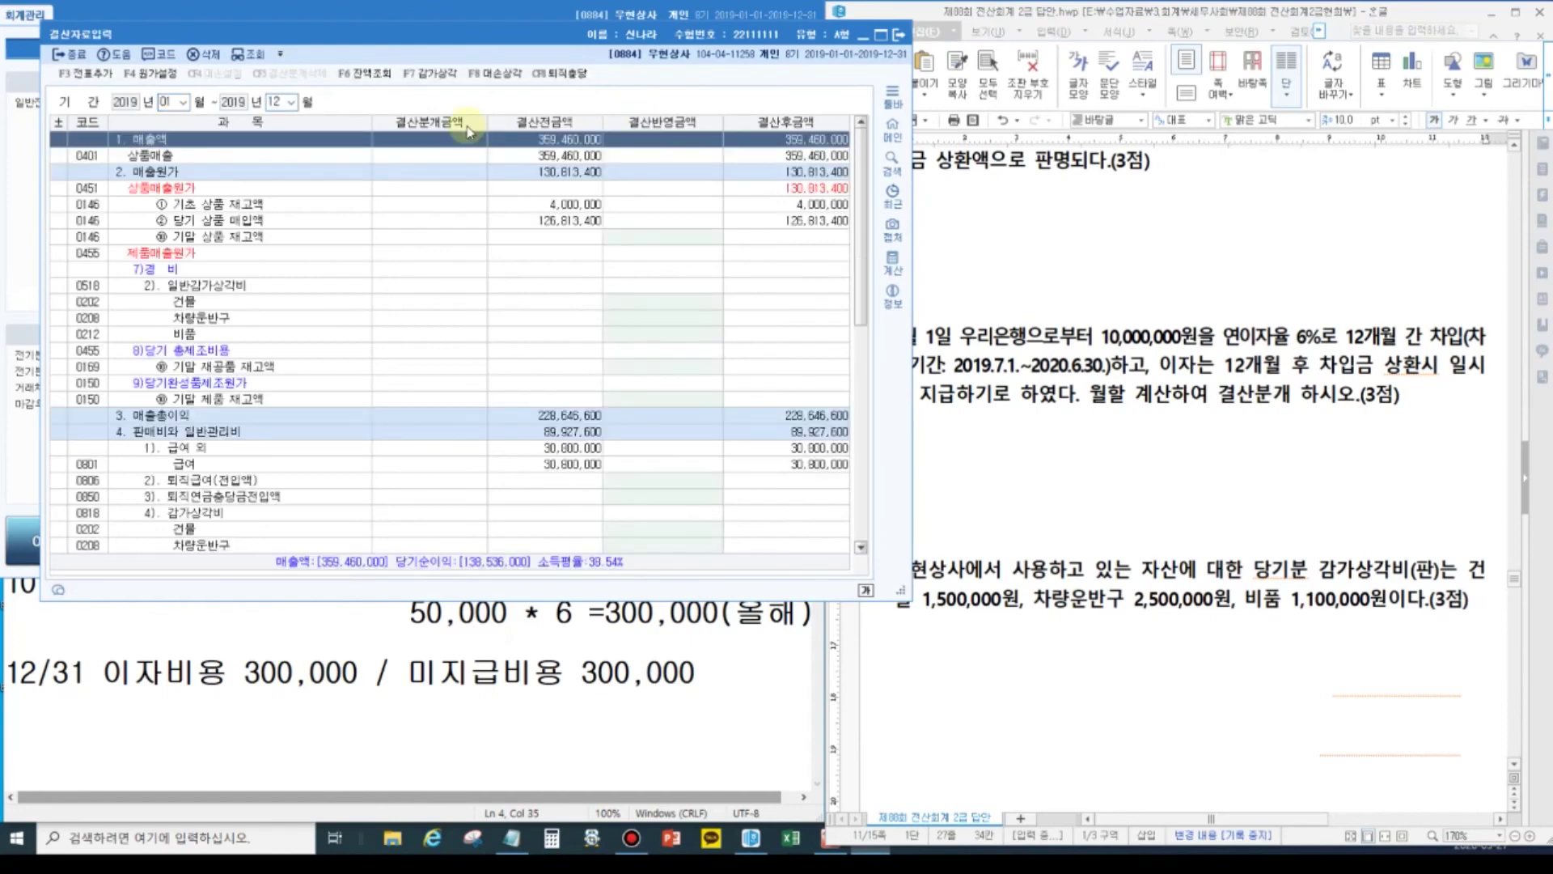
pyautogui.moveTo(912, 318); pyautogui.dragTo(821, 327)
# Compare the 제품매출원가 depreciation items with the 판매비와 일반관리비 section in the closing data.
pyautogui.click(217, 305)
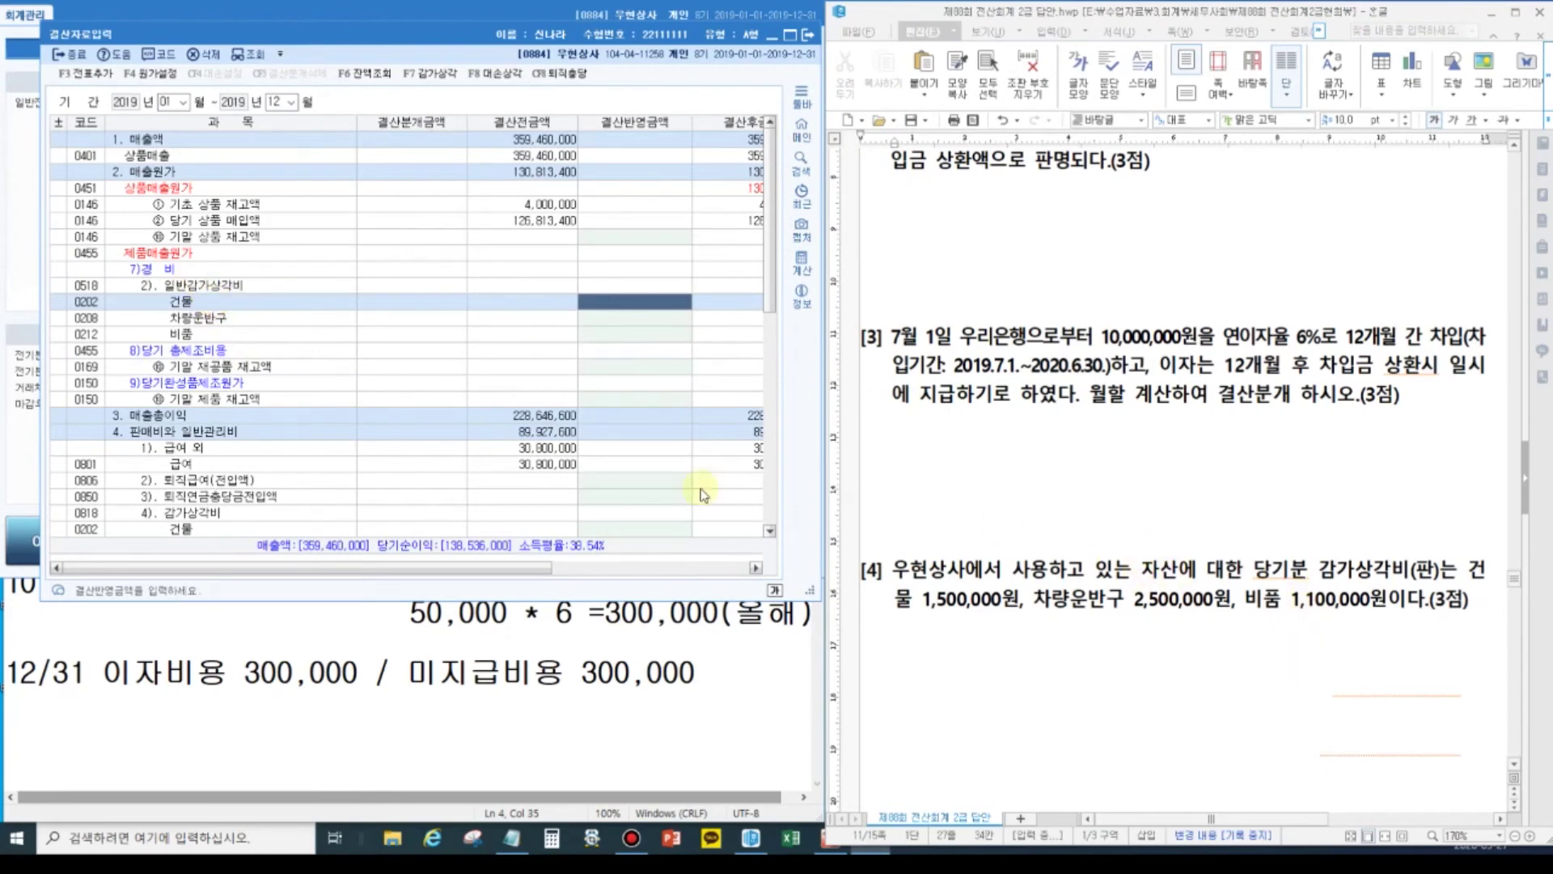
pyautogui.scroll(-1, 458, 416)
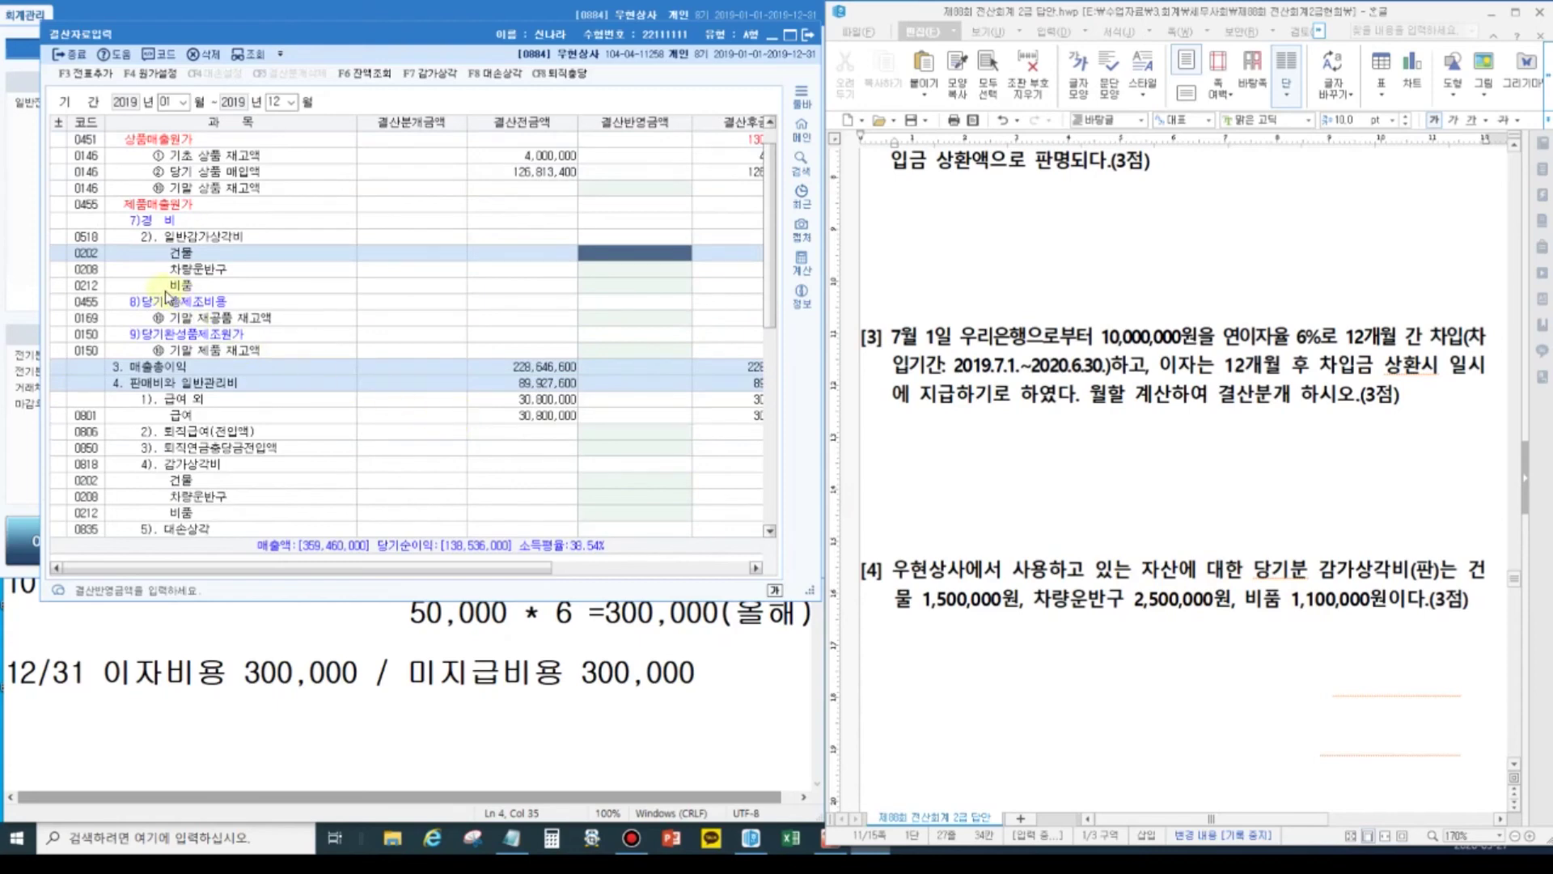
pyautogui.click(190, 385)
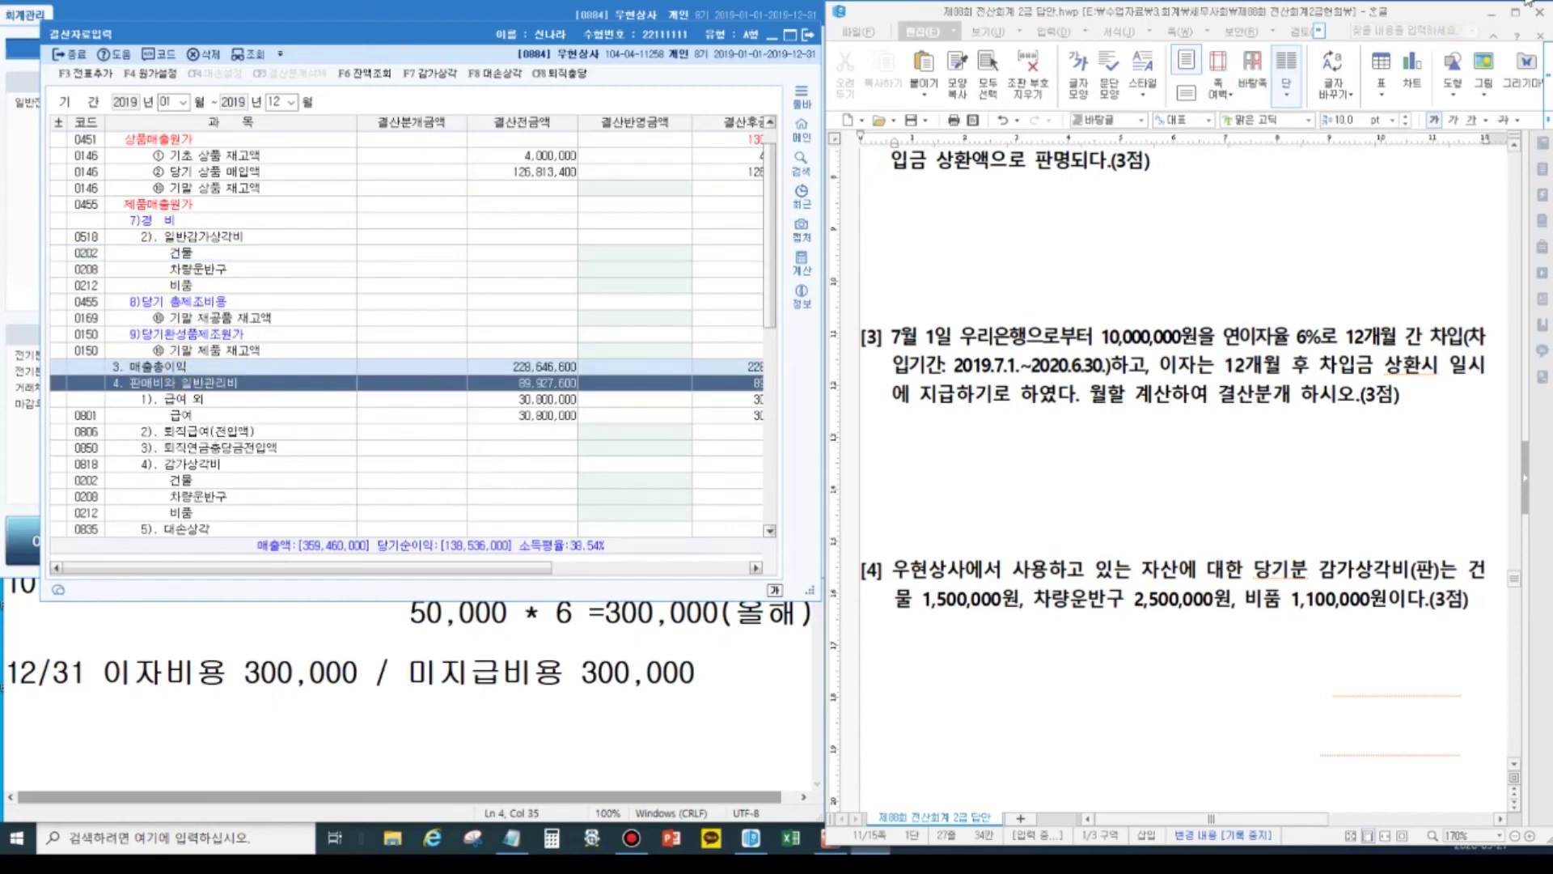
pyautogui.moveTo(1529, 4)
pyautogui.click(1542, 128)
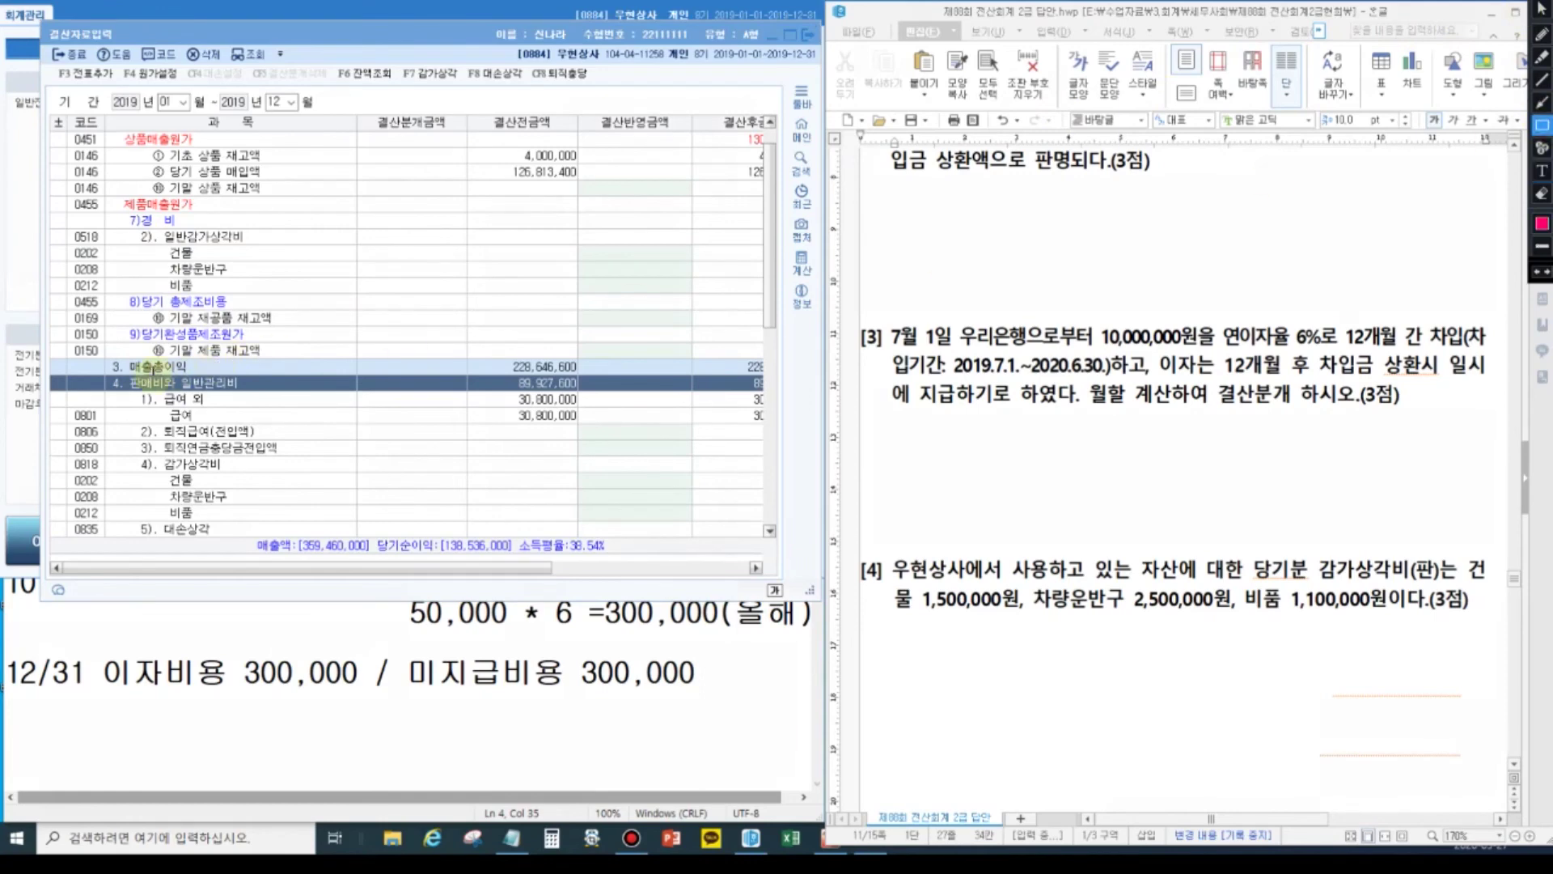
pyautogui.moveTo(110, 373); pyautogui.dragTo(259, 395)
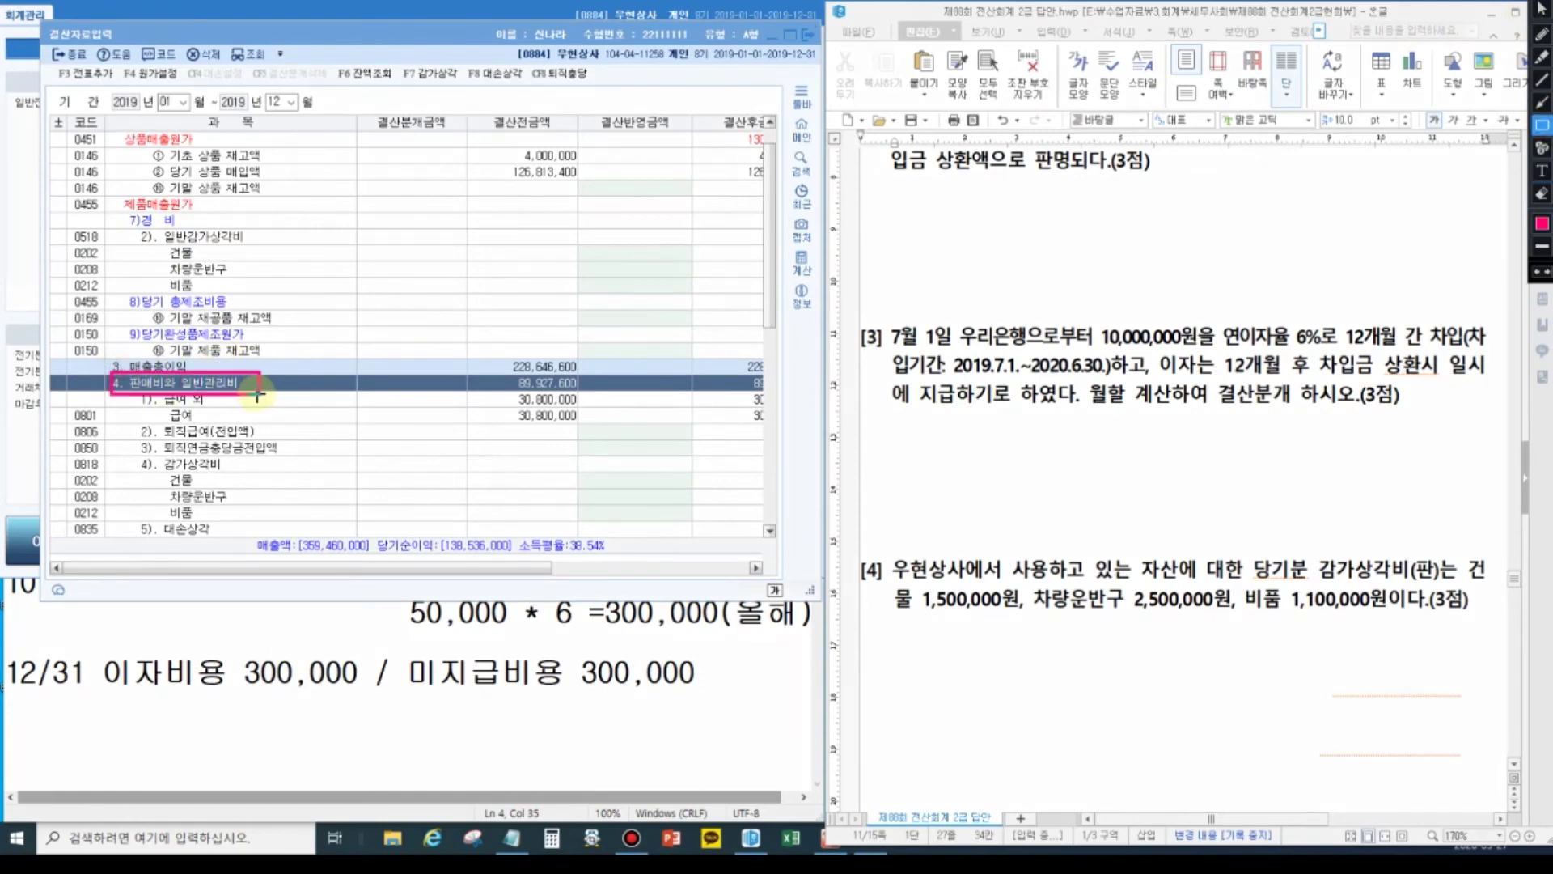
pyautogui.press('Escape')
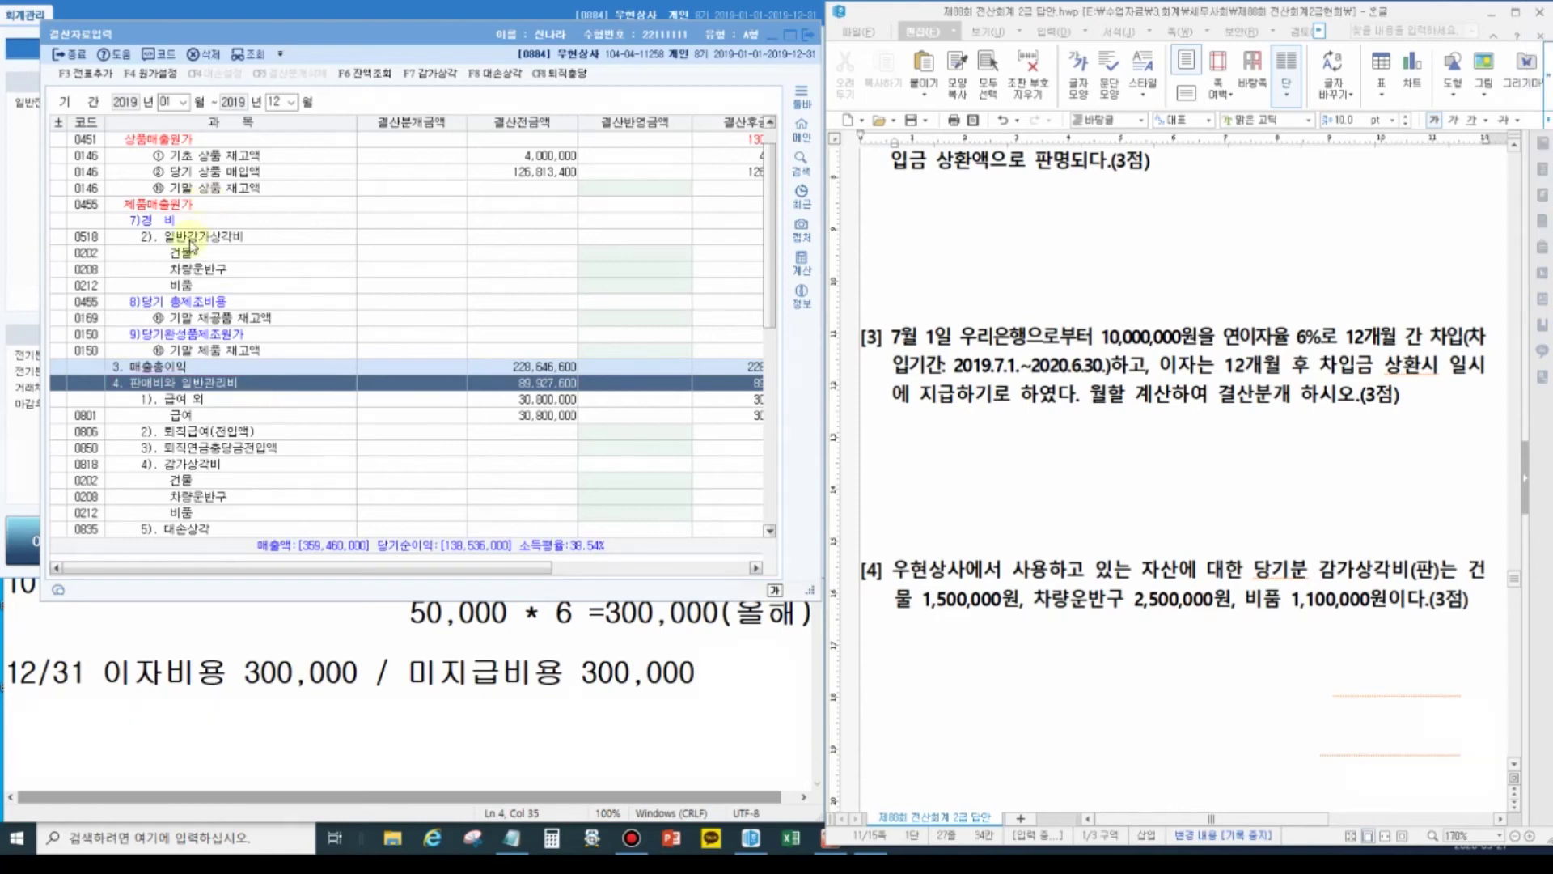
# Enter the 판매비와 일반관리비 depreciation amounts: 건물 1,500,000, 차량운반구 2,500,000 and 비품 1,100,000.
pyautogui.scroll(-3, 247, 395)
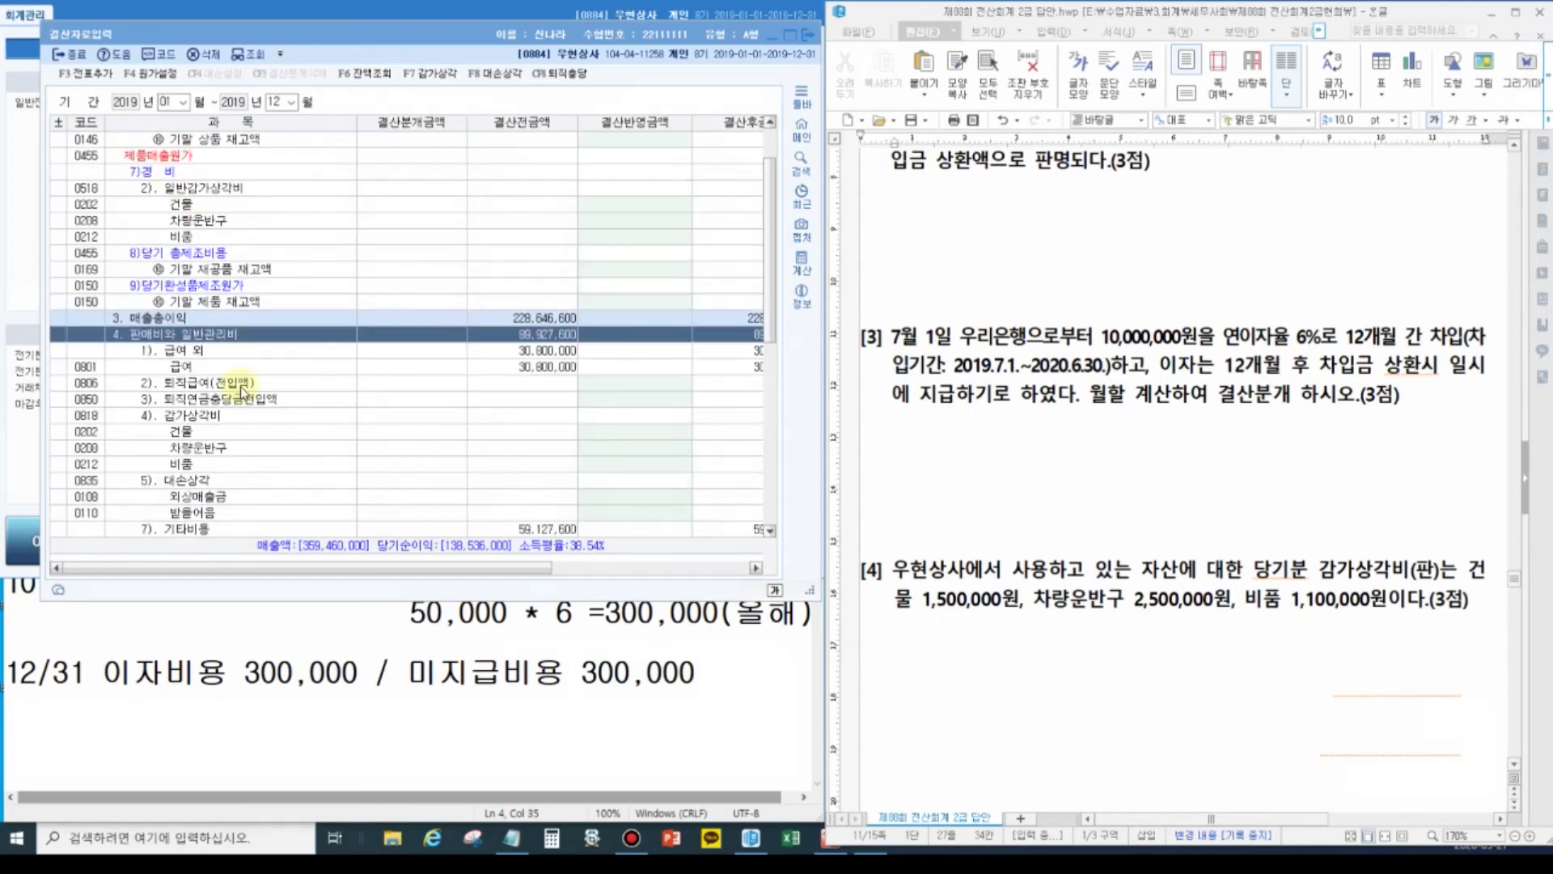
pyautogui.click(475, 333)
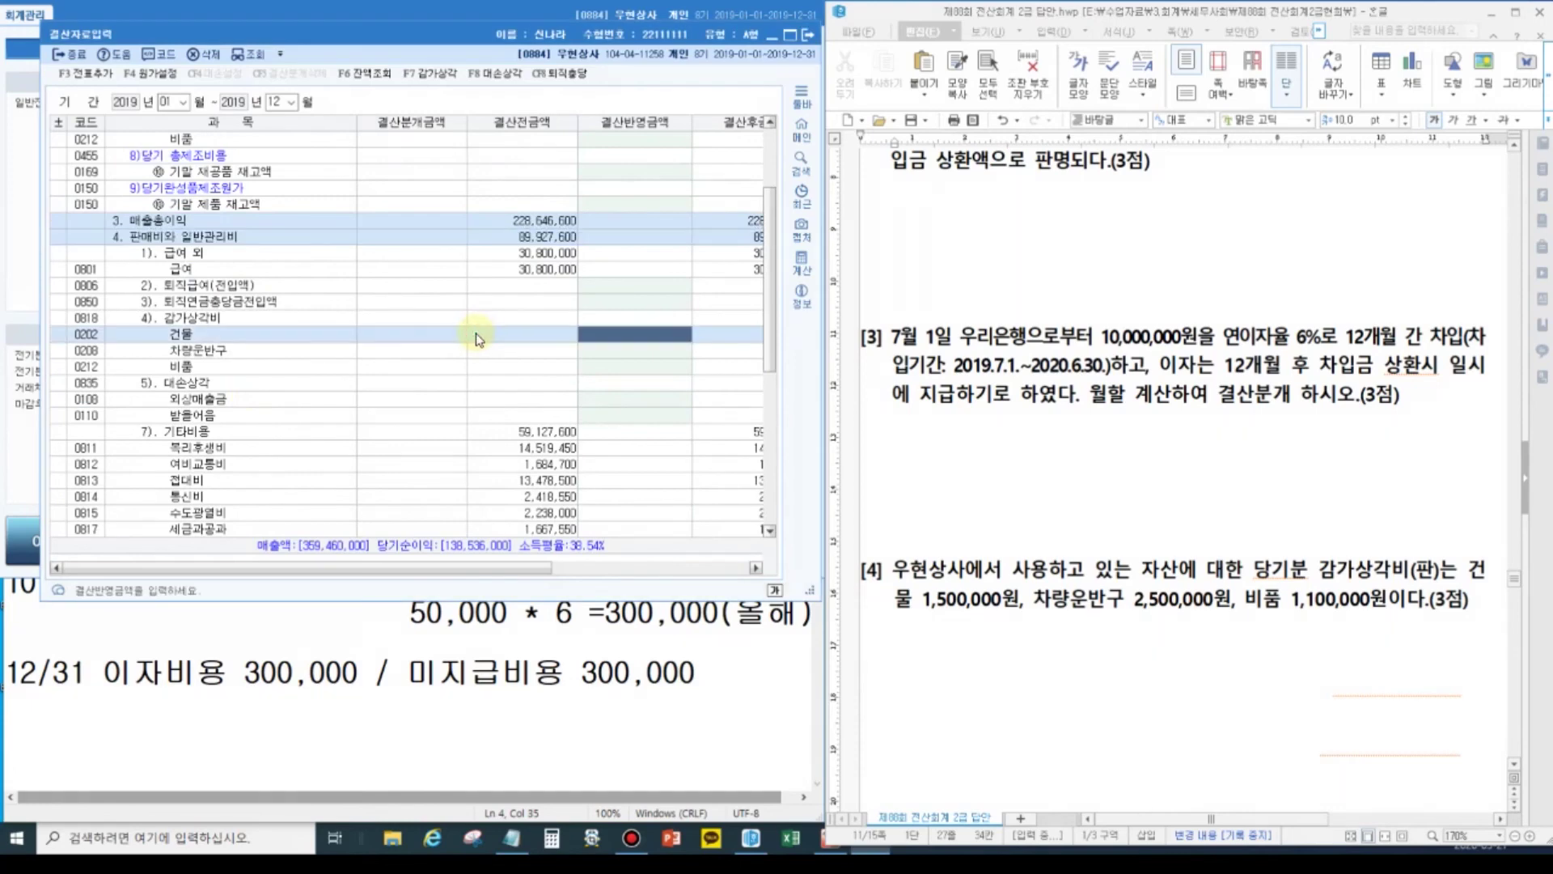
pyautogui.write('1,')
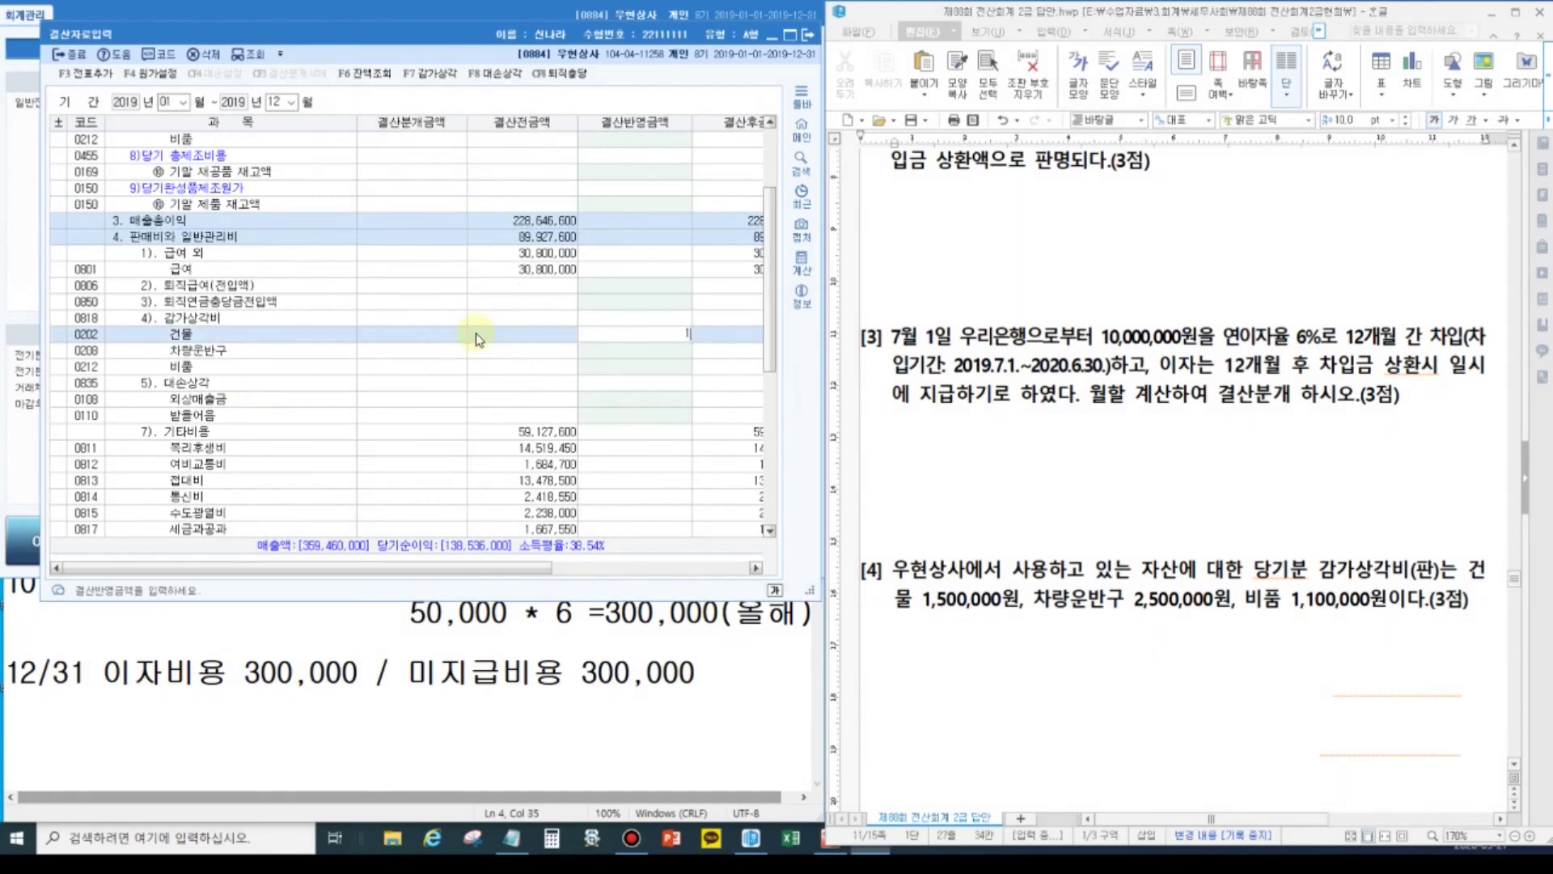
pyautogui.write('500,000')
pyautogui.press('Return')
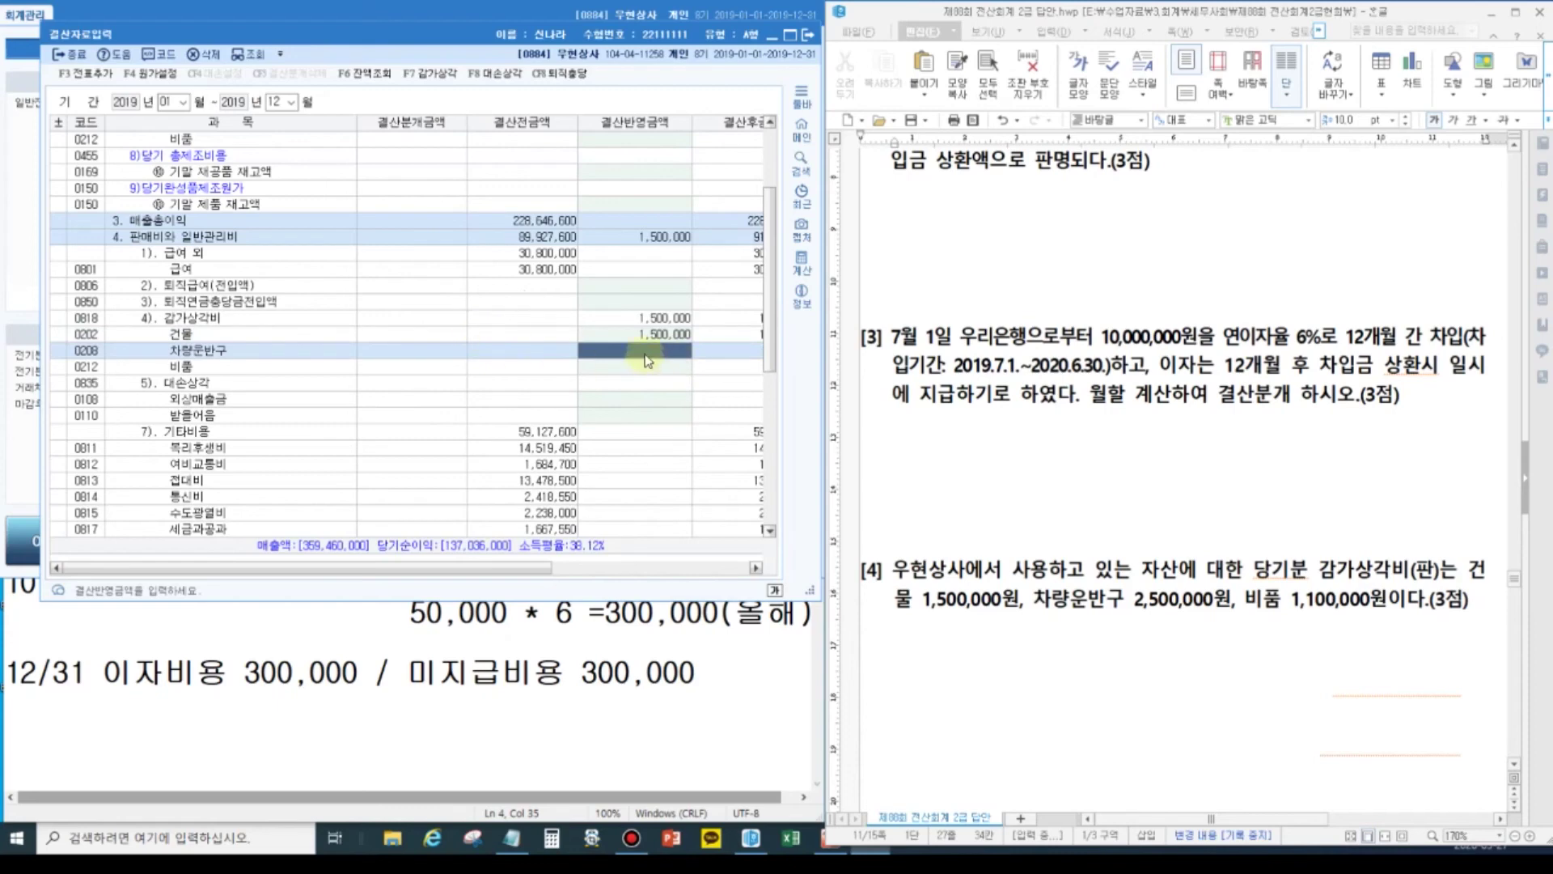
pyautogui.write('2,500,000')
pyautogui.press('Return')
pyautogui.write('1100')
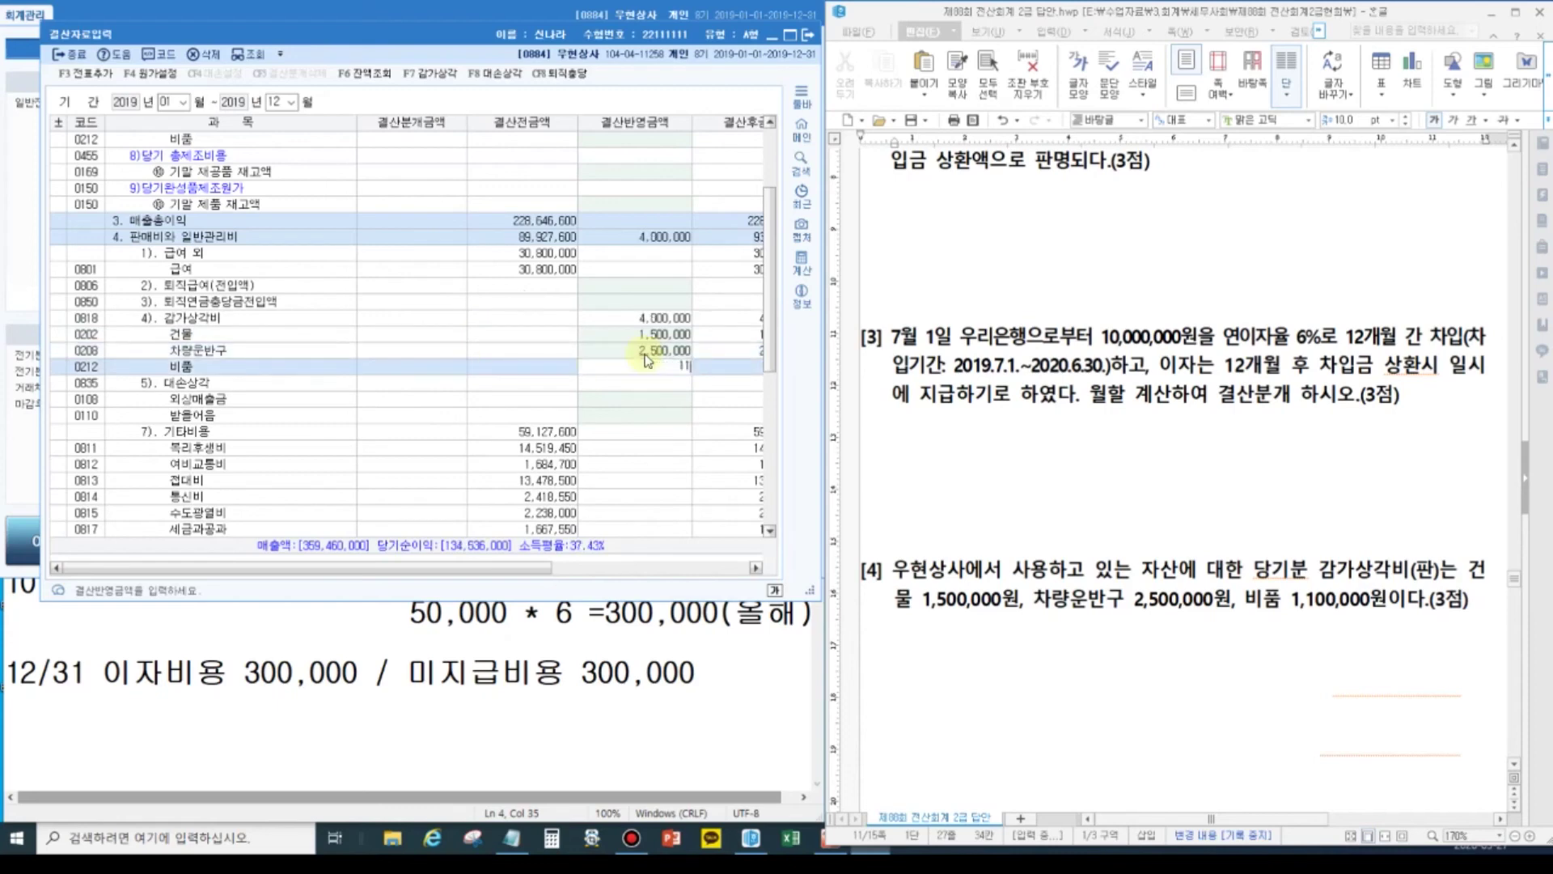
pyautogui.press('Return')
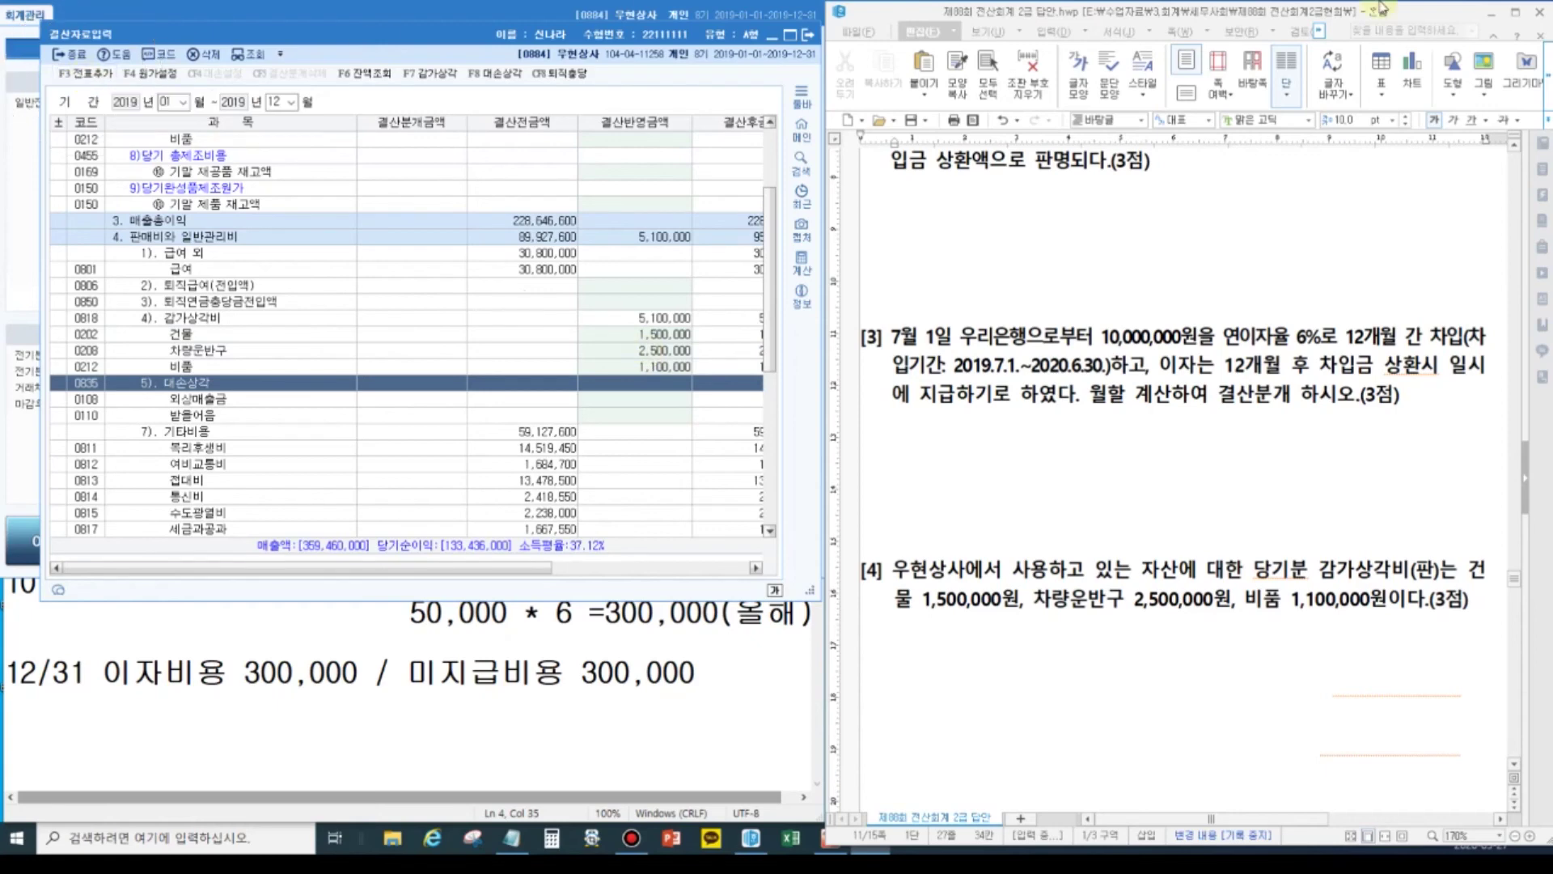
# Run 전표추가 to add the closing data entries to the general vouchers, accepting the confirmation.
pyautogui.click(1522, 11)
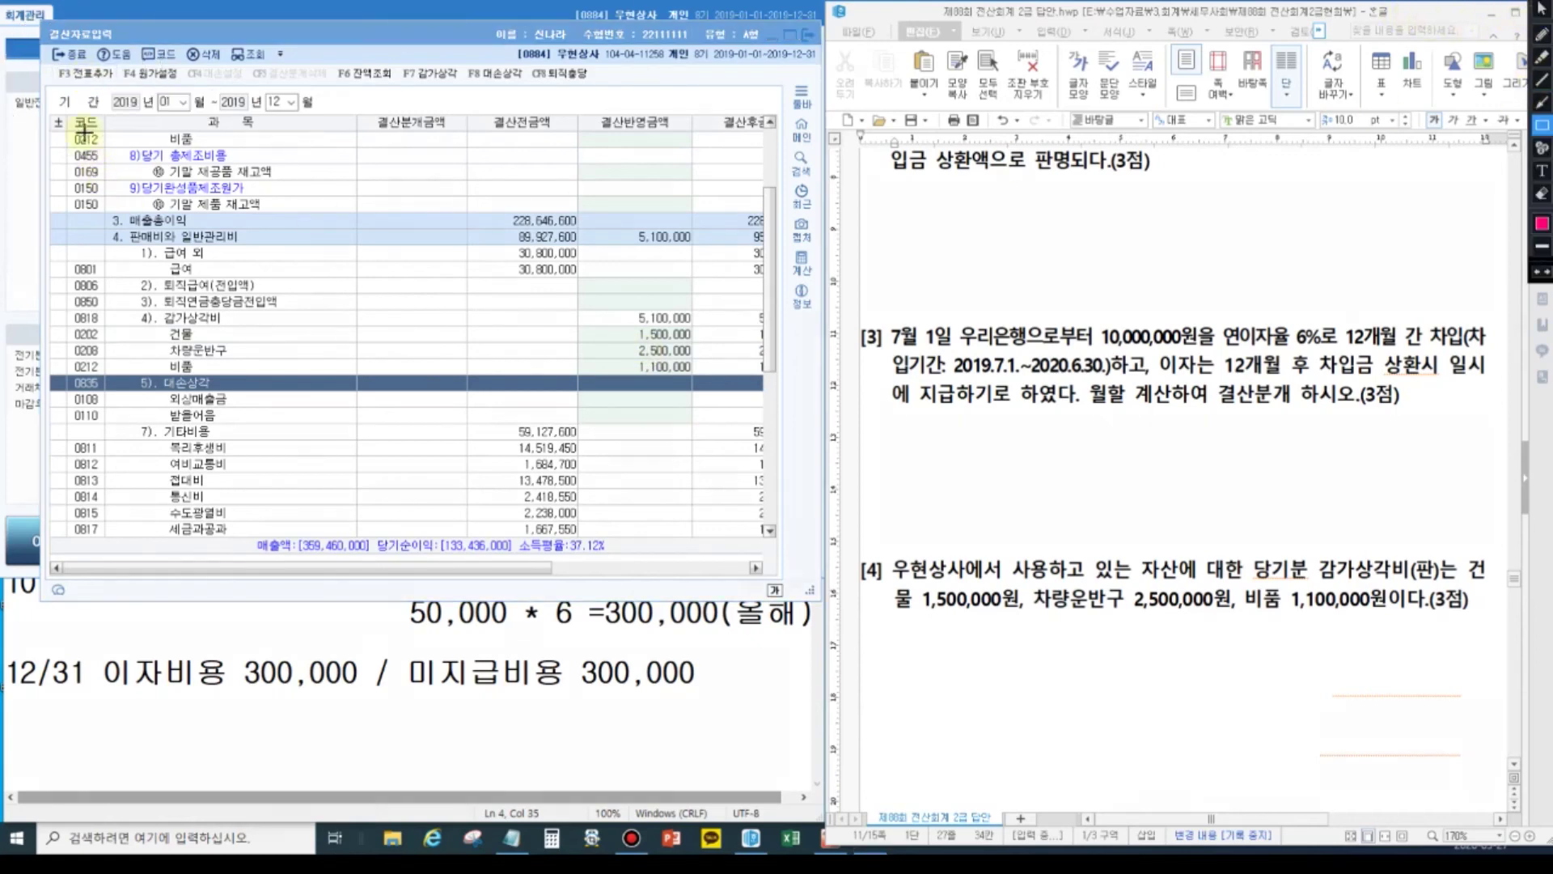
pyautogui.moveTo(120, 84); pyautogui.dragTo(44, 63)
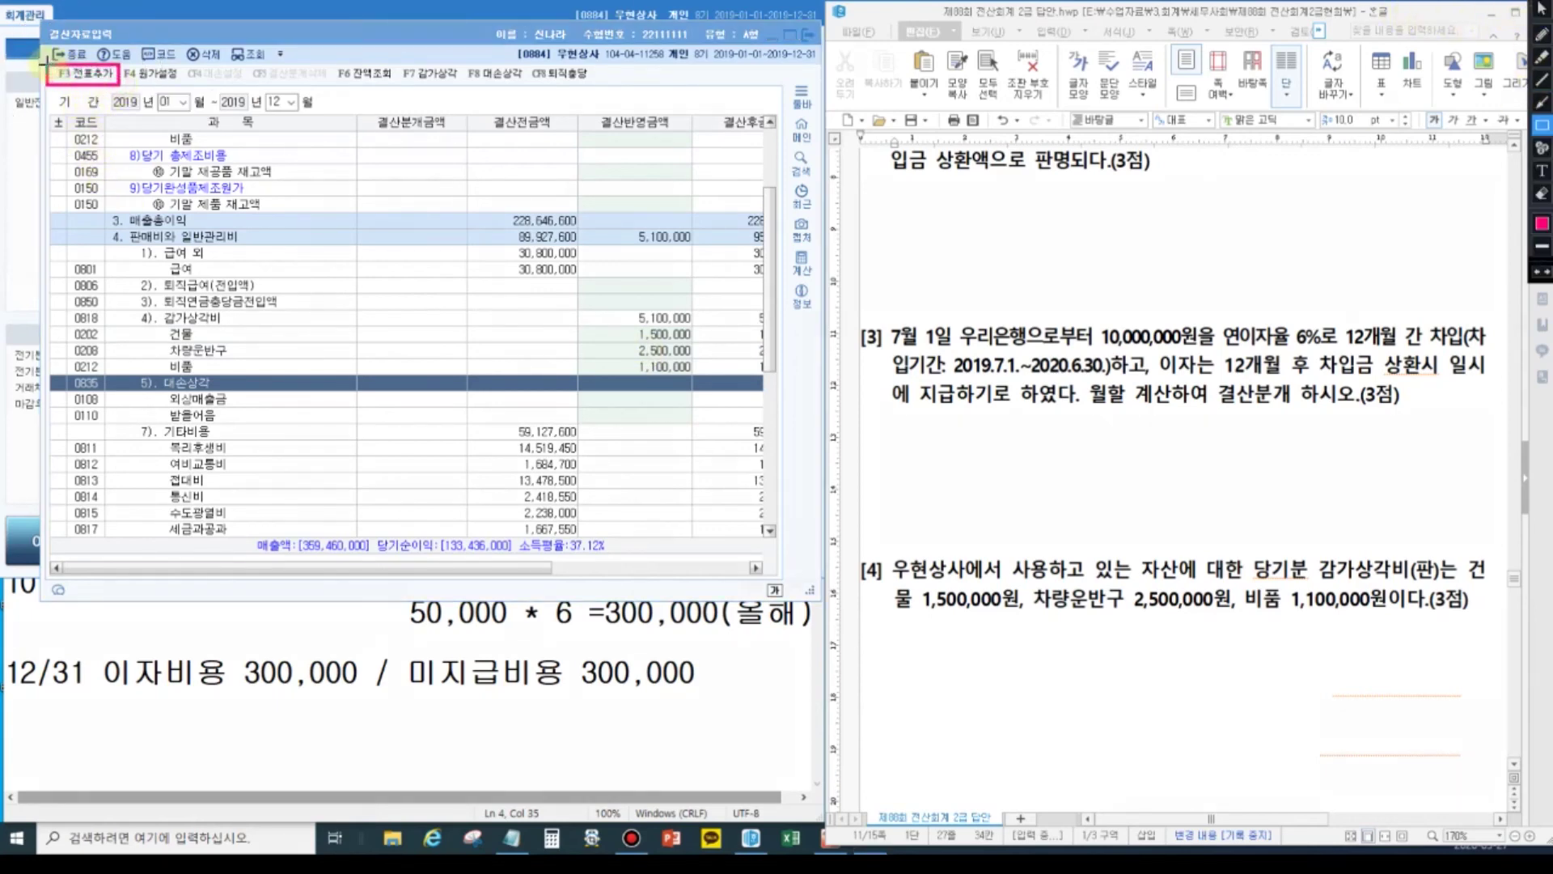
pyautogui.press('Escape')
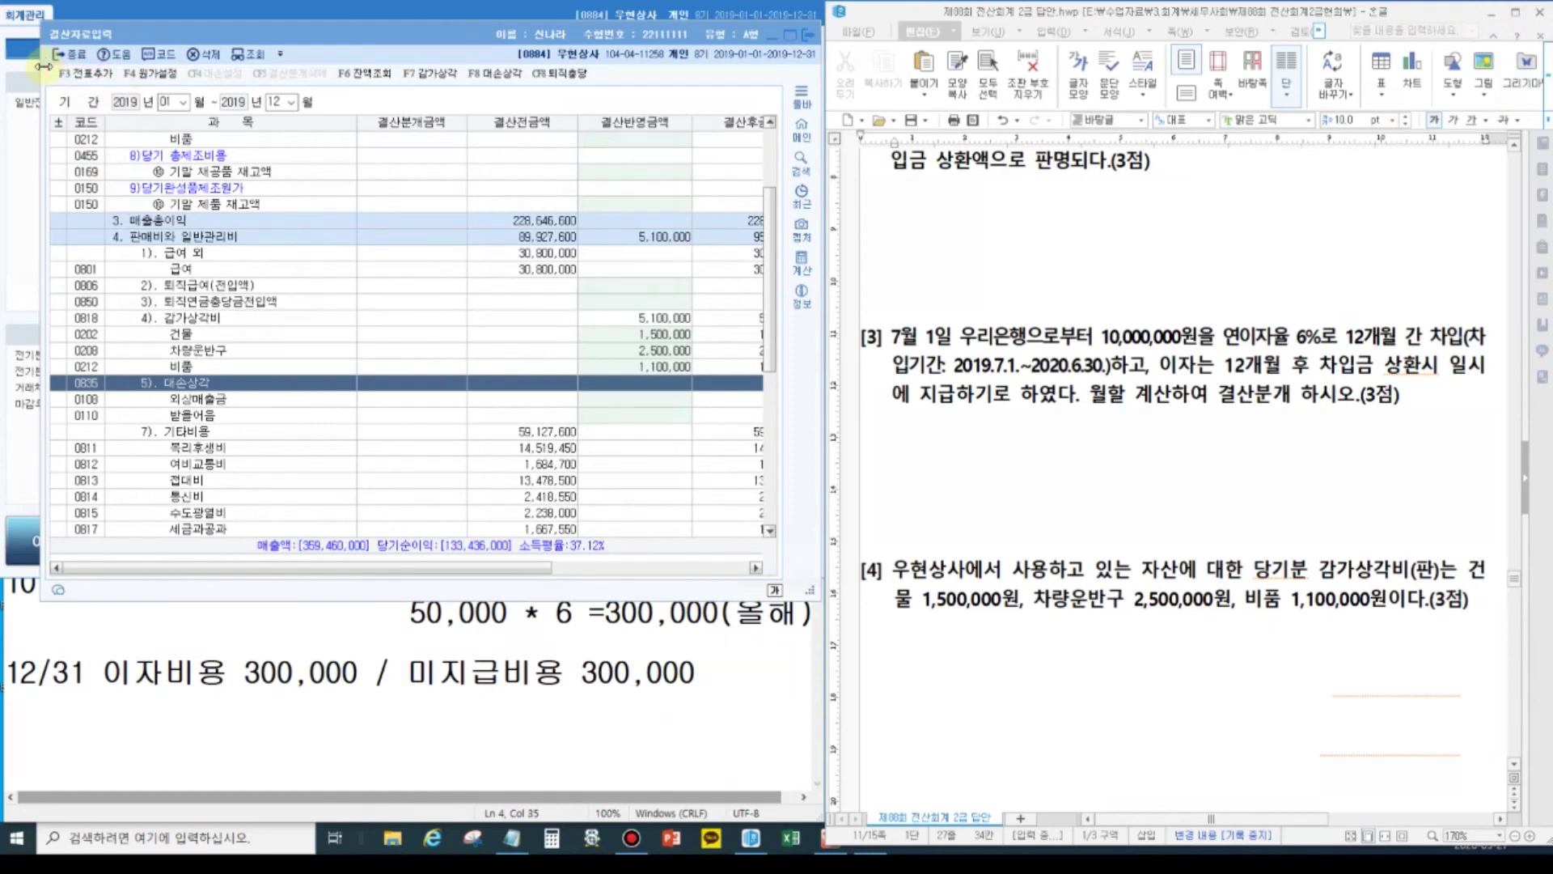
pyautogui.click(83, 73)
pyautogui.click(471, 335)
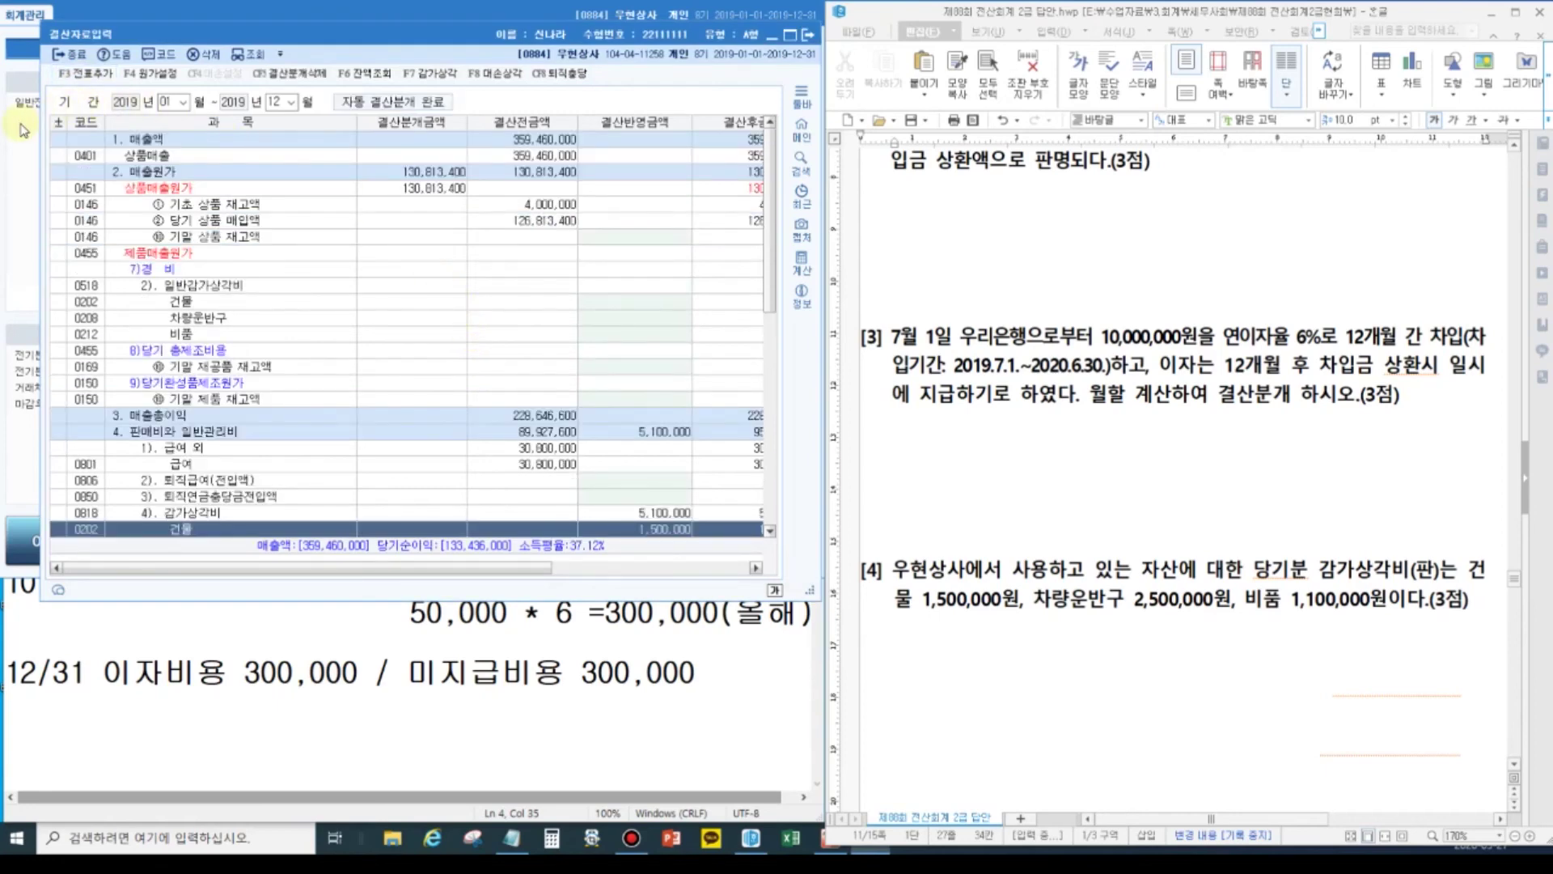
# Close 결산자료입력 and check the December 31 closing entries in 일반전표입력, including the 상품매출원가 and 감가상각비 vouchers.
pyautogui.press('Escape')
pyautogui.click(37, 102)
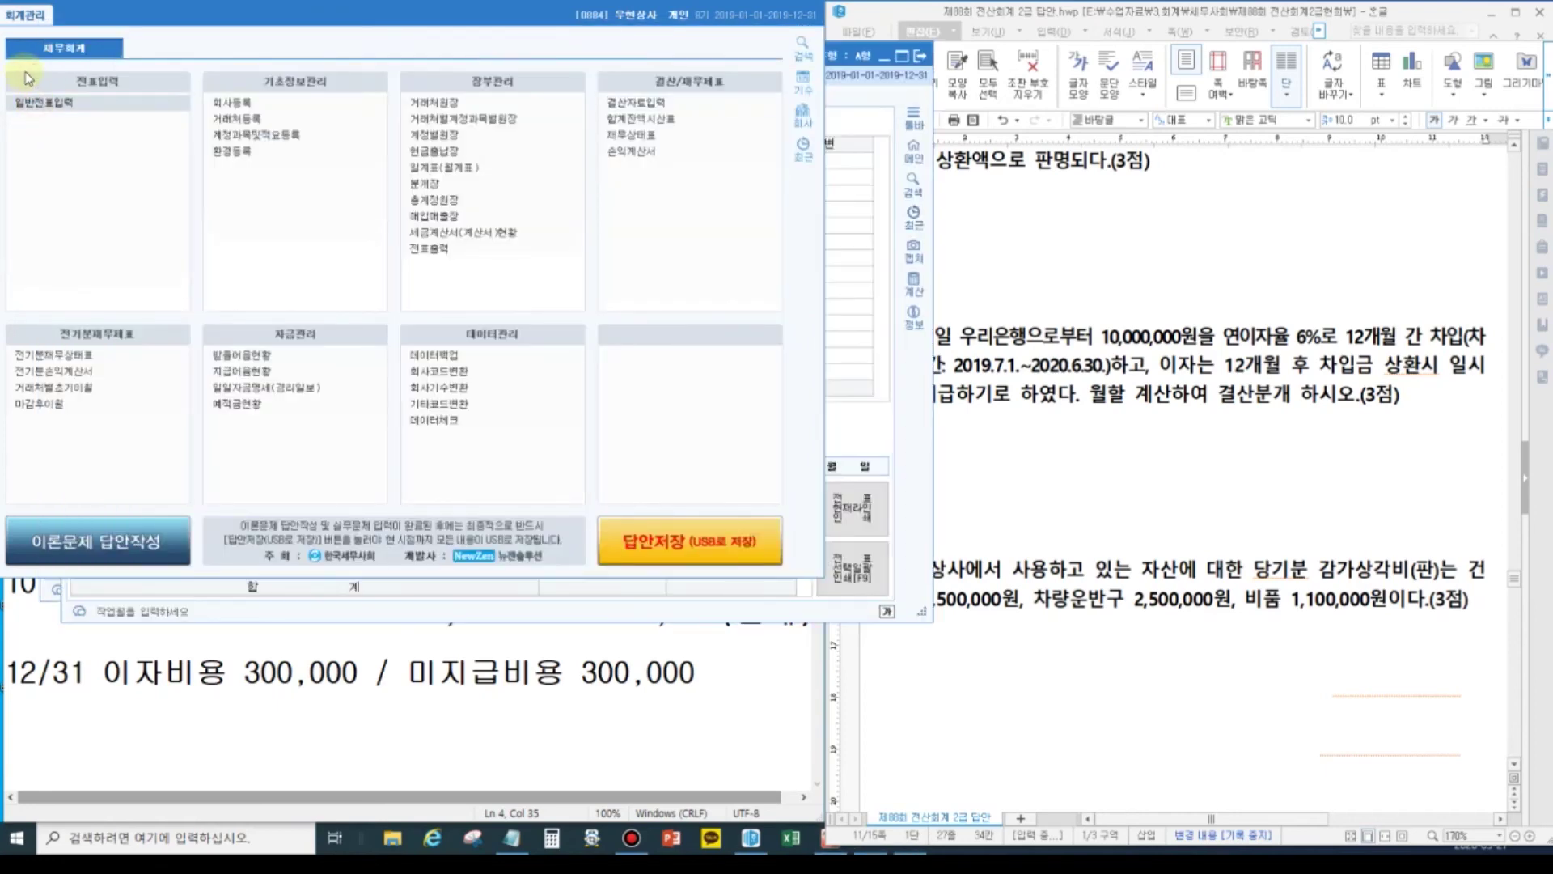
pyautogui.write('12')
pyautogui.press('Return')
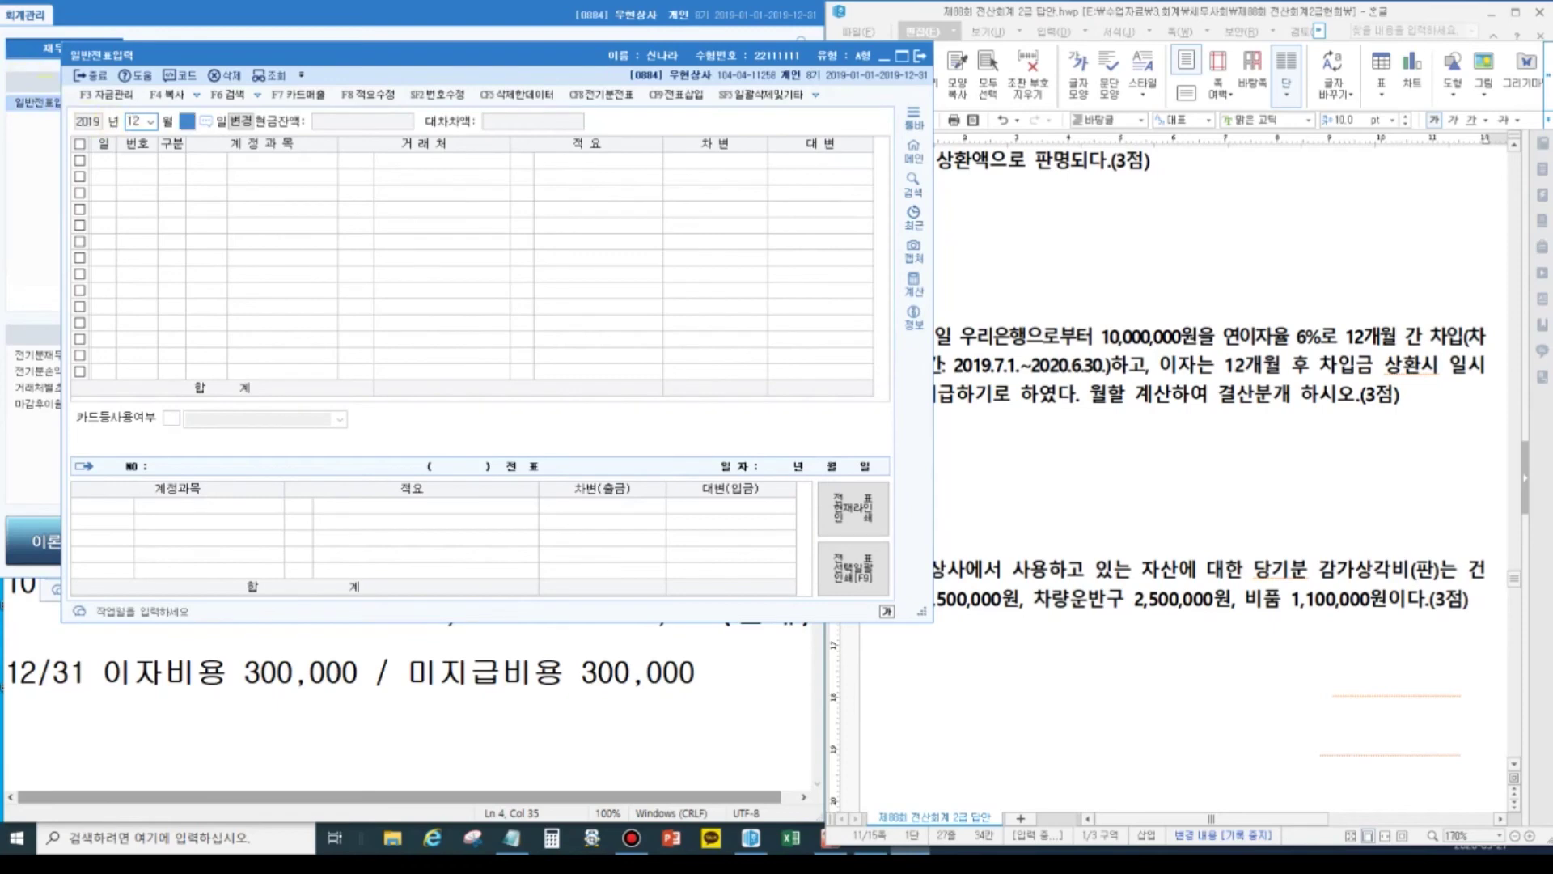
pyautogui.write('31')
pyautogui.press('Return')
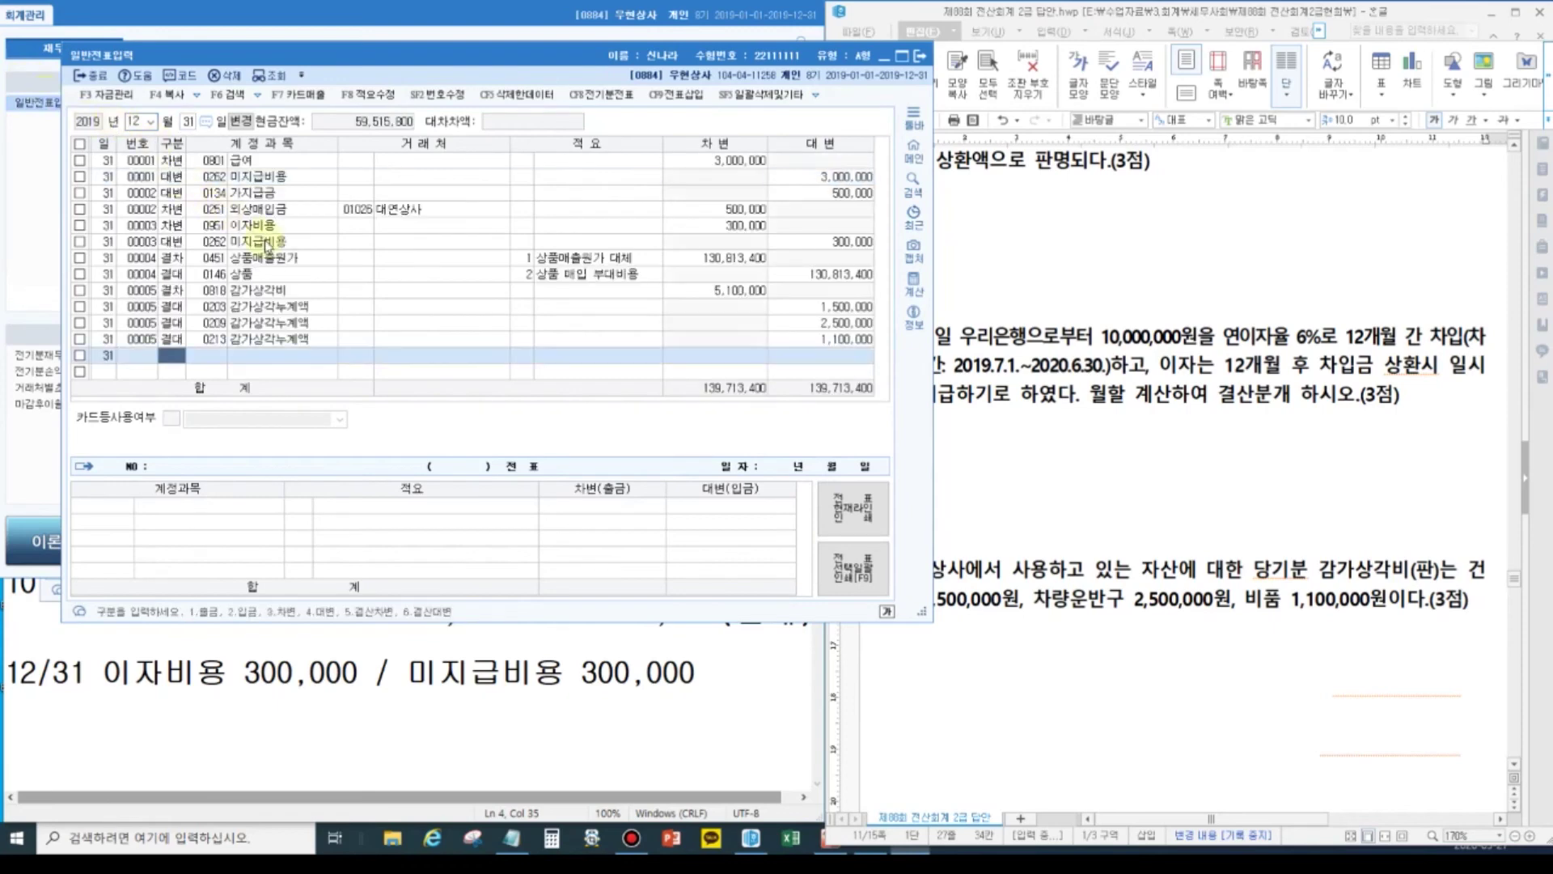
pyautogui.click(261, 196)
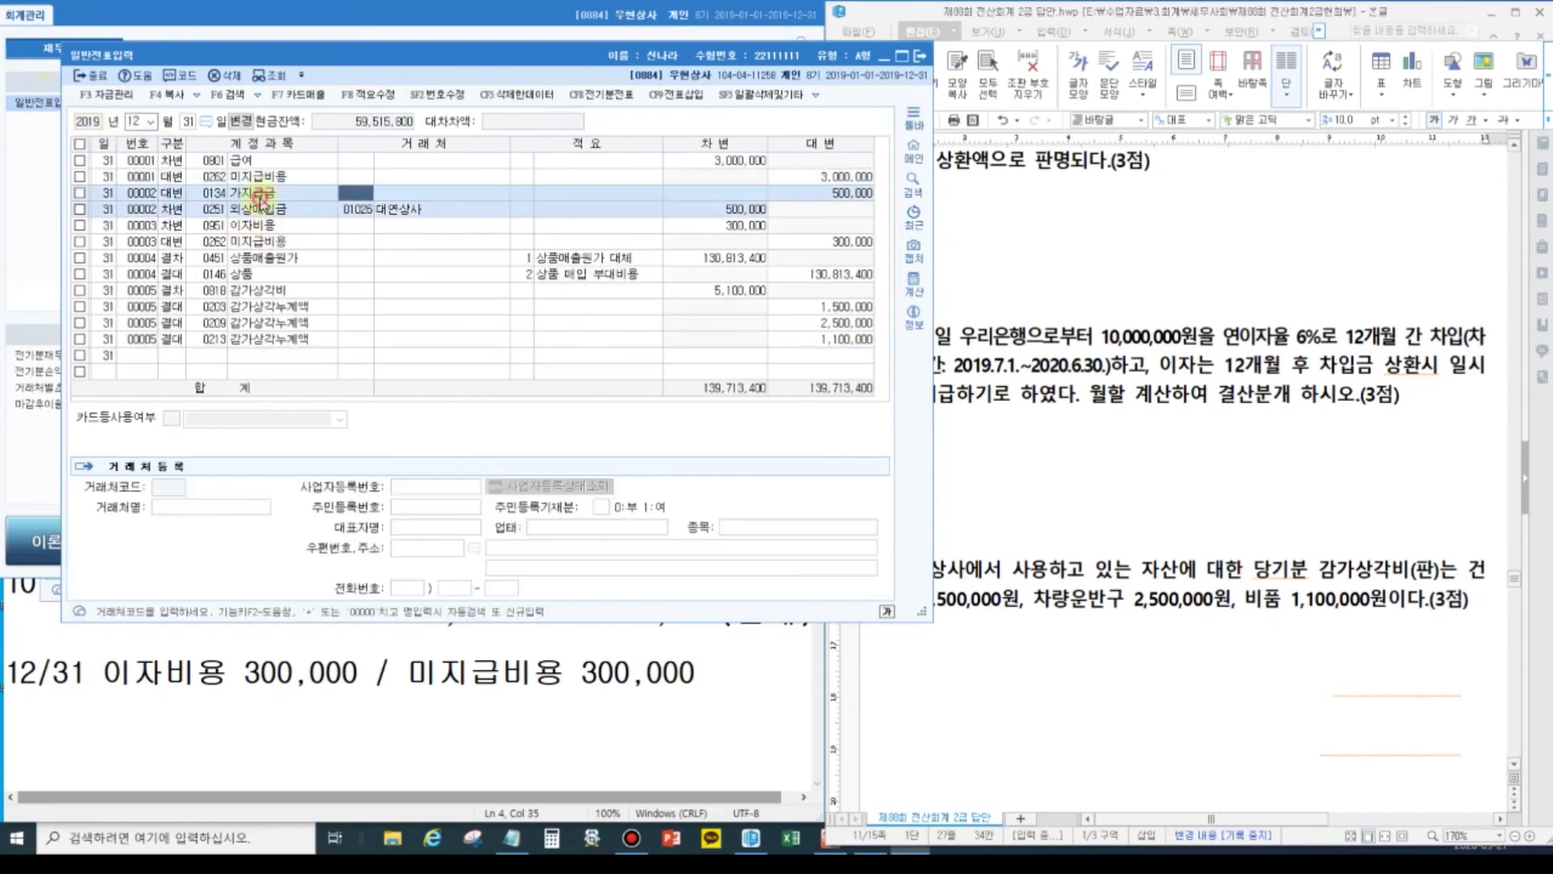
pyautogui.click(270, 274)
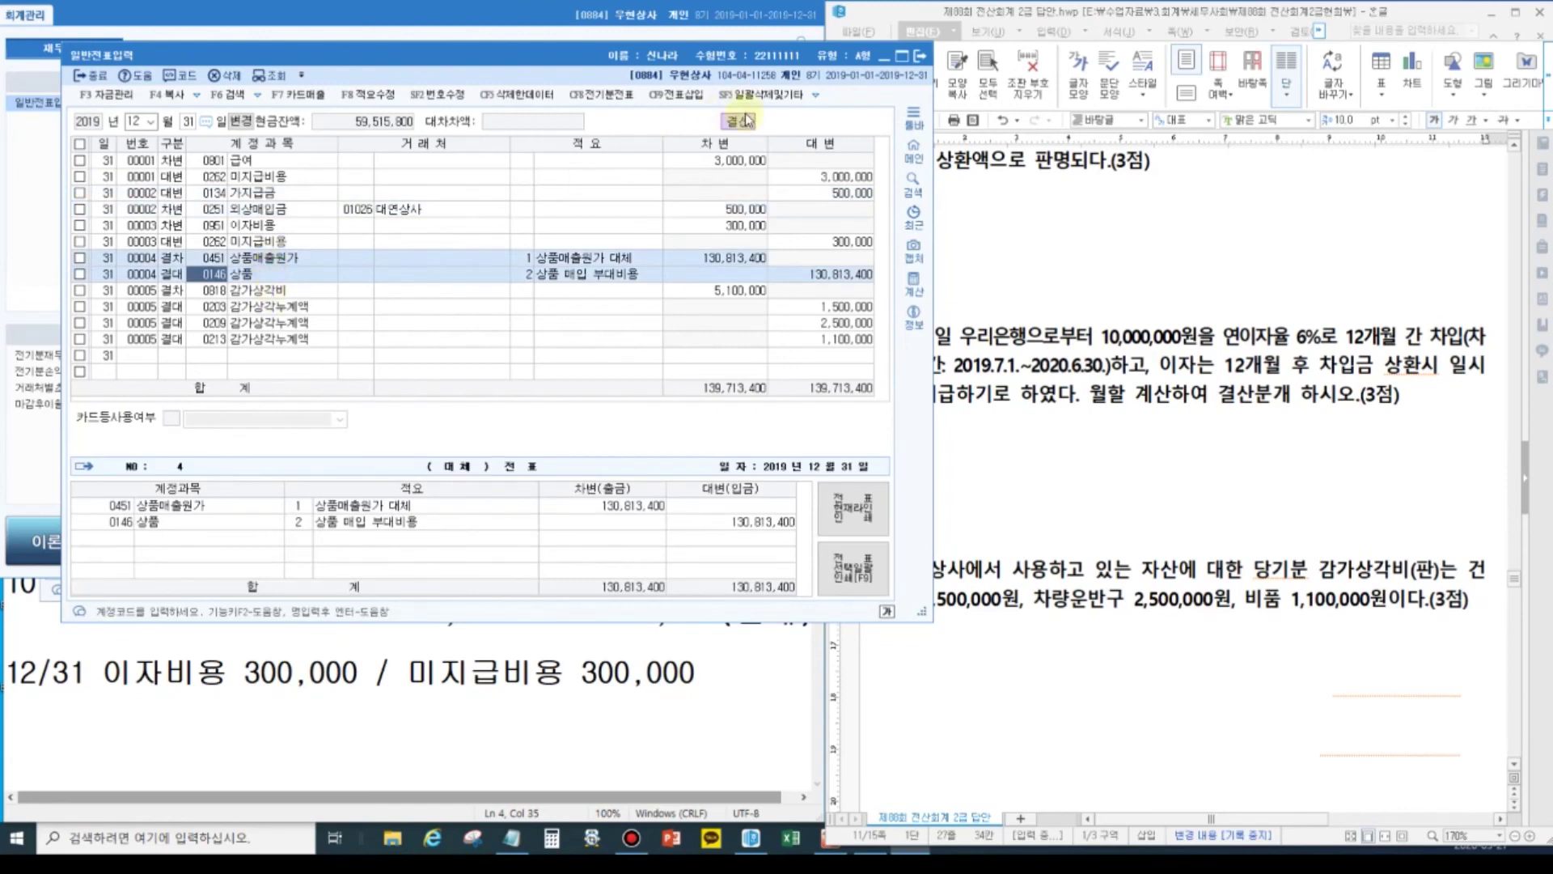
pyautogui.click(93, 76)
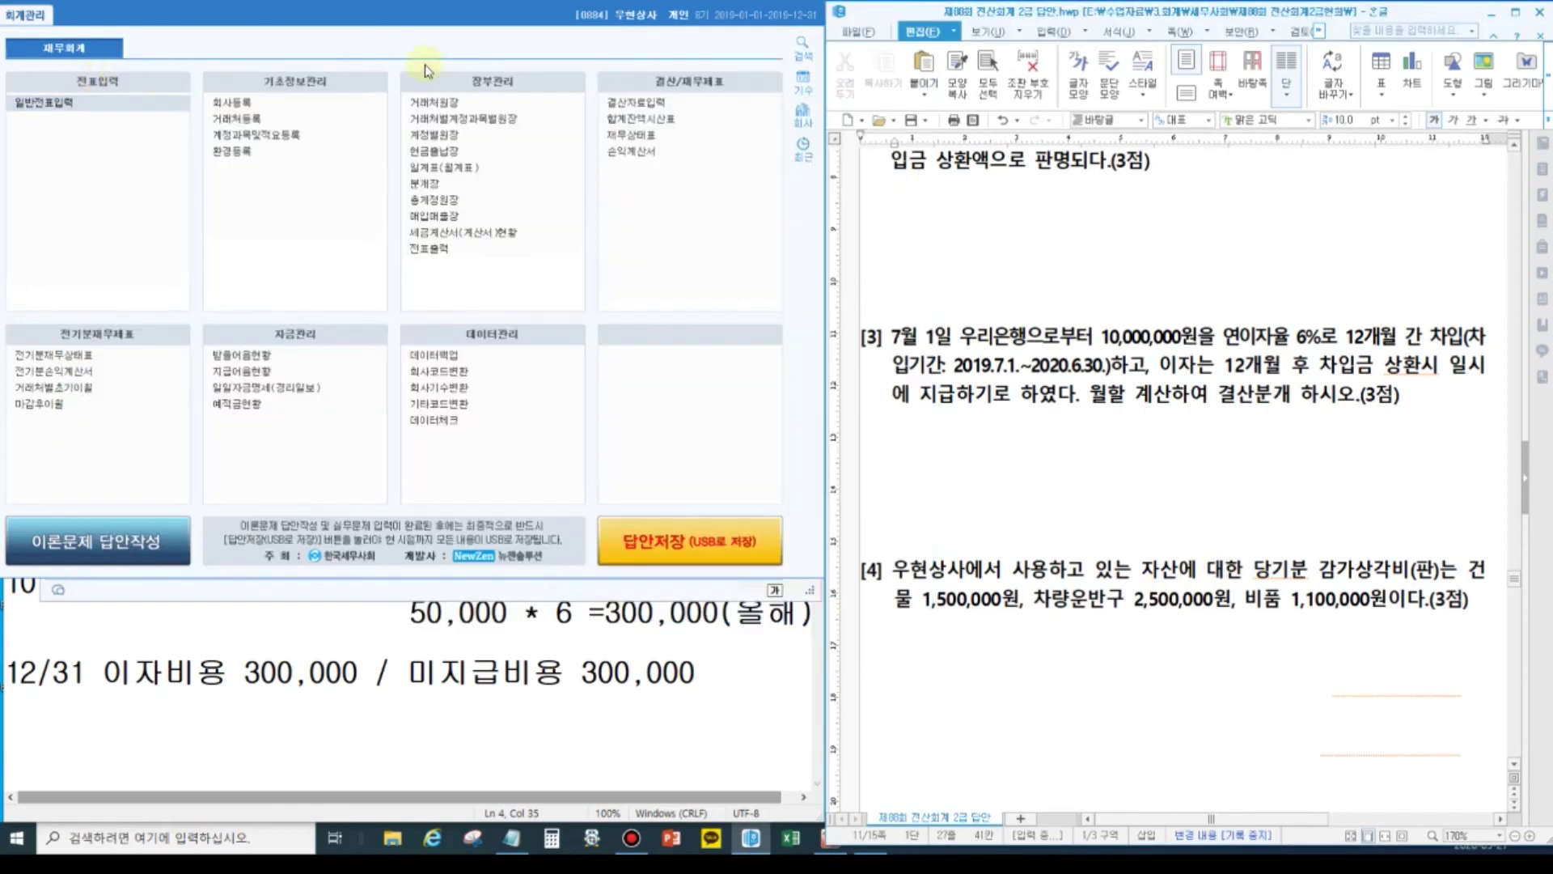
# Open the December 2019 손익계산서, add its closing entries to the vouchers with 전표추가, and close the statement.
pyautogui.click(612, 154)
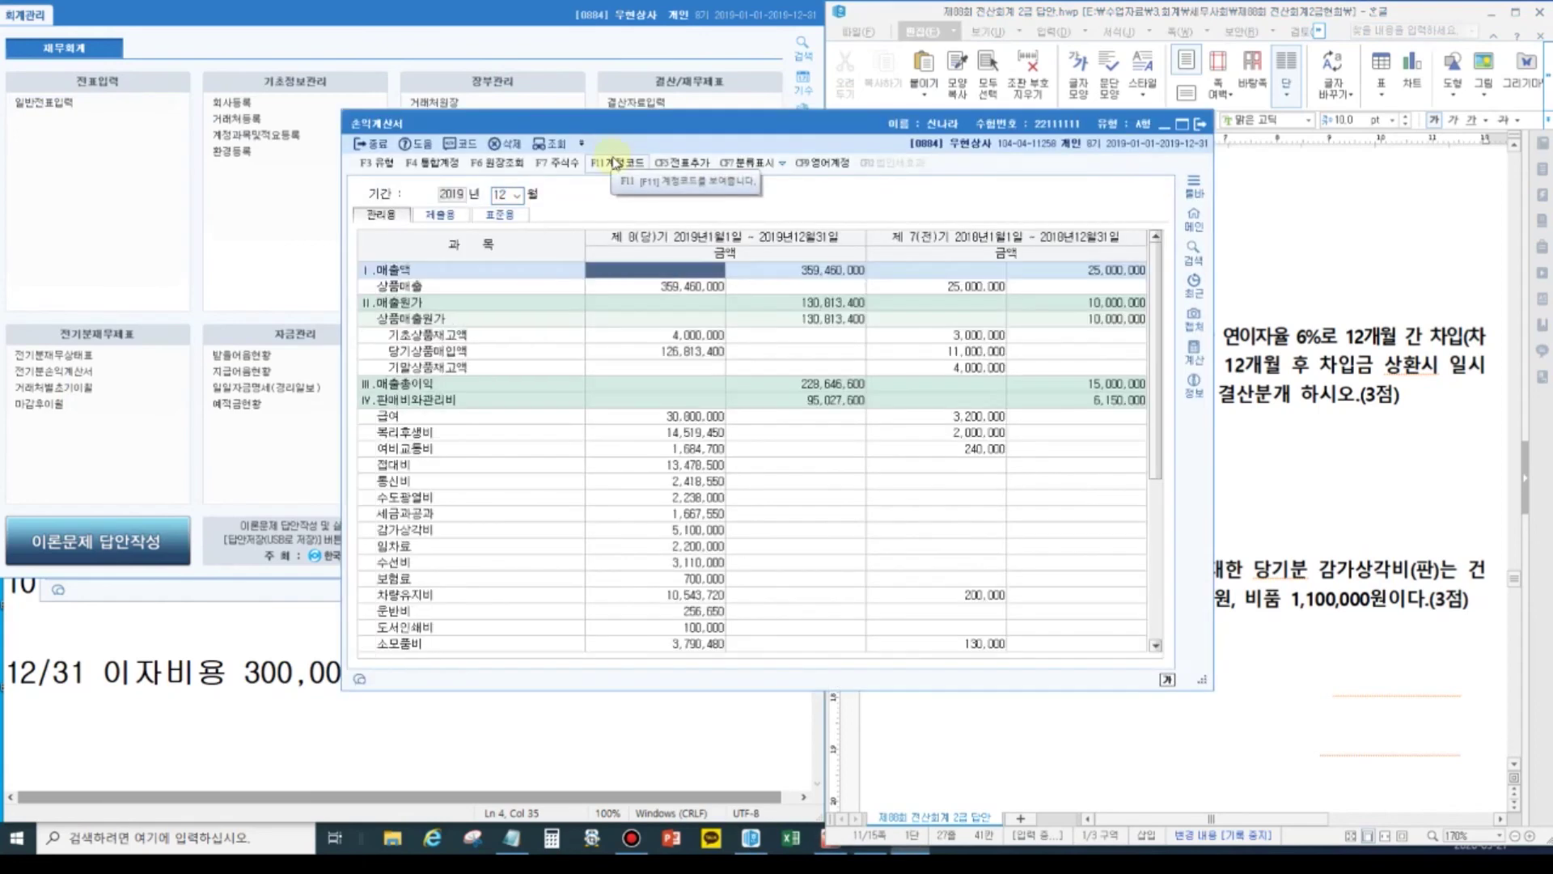
pyautogui.scroll(-5, 772, 618)
pyautogui.click(841, 641)
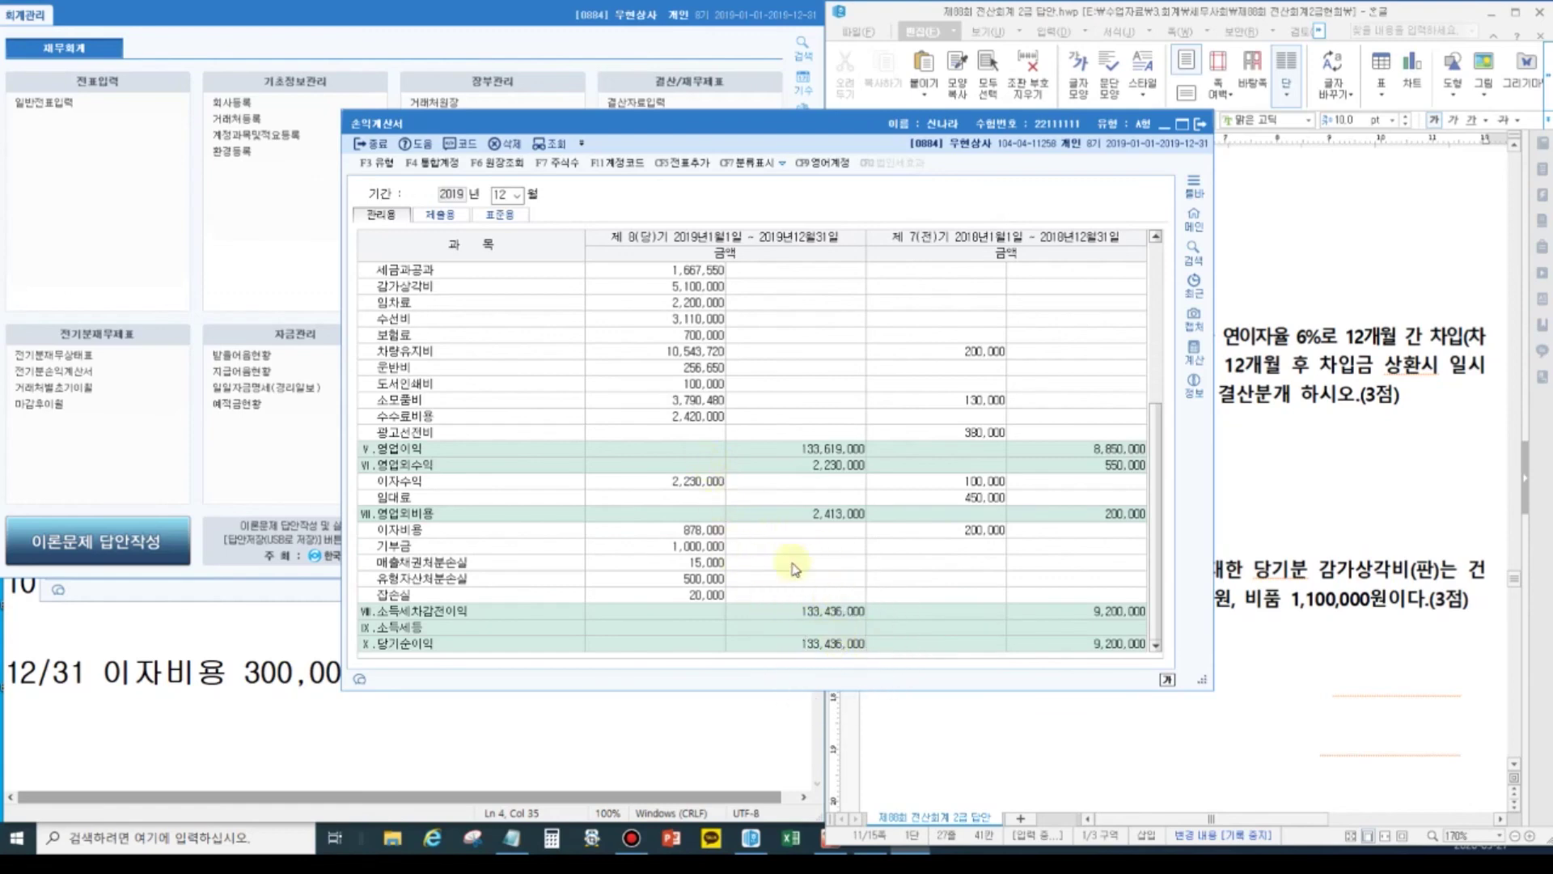
pyautogui.click(689, 165)
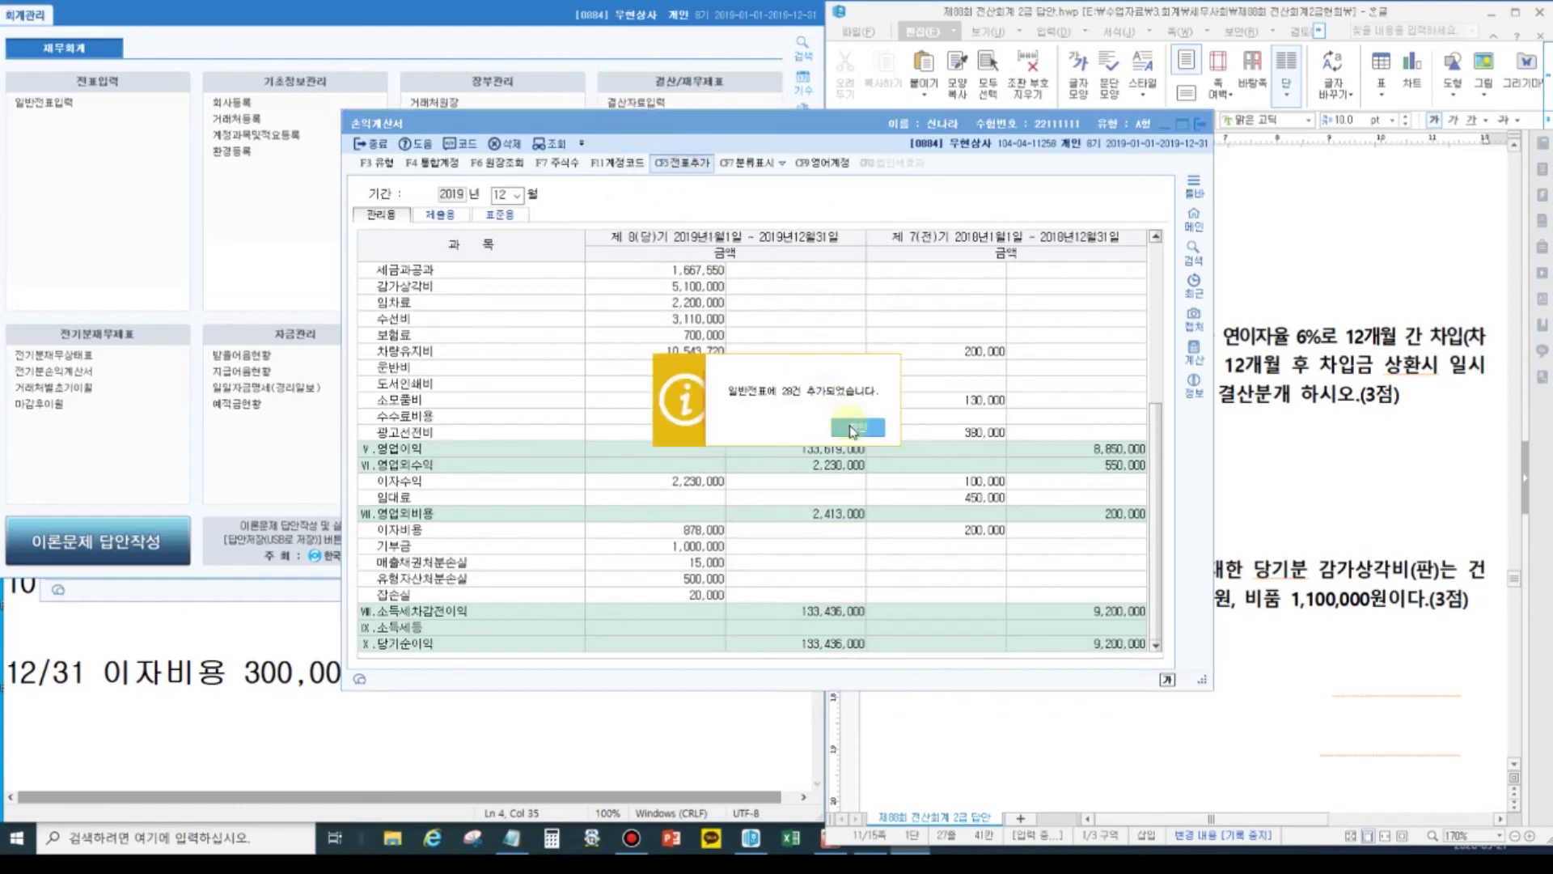
pyautogui.click(853, 428)
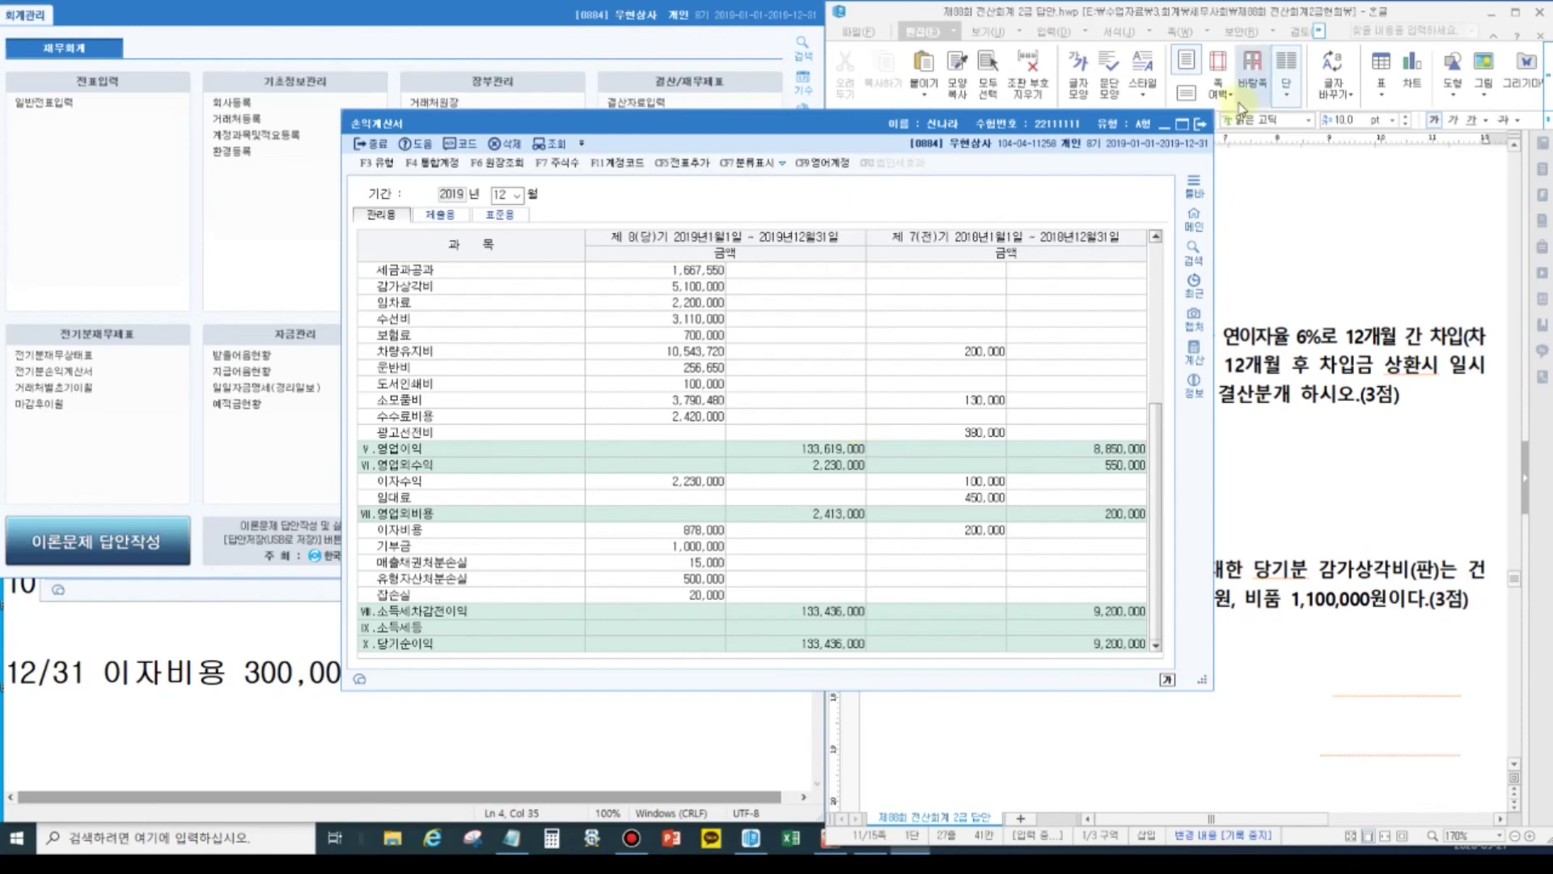
pyautogui.click(1201, 123)
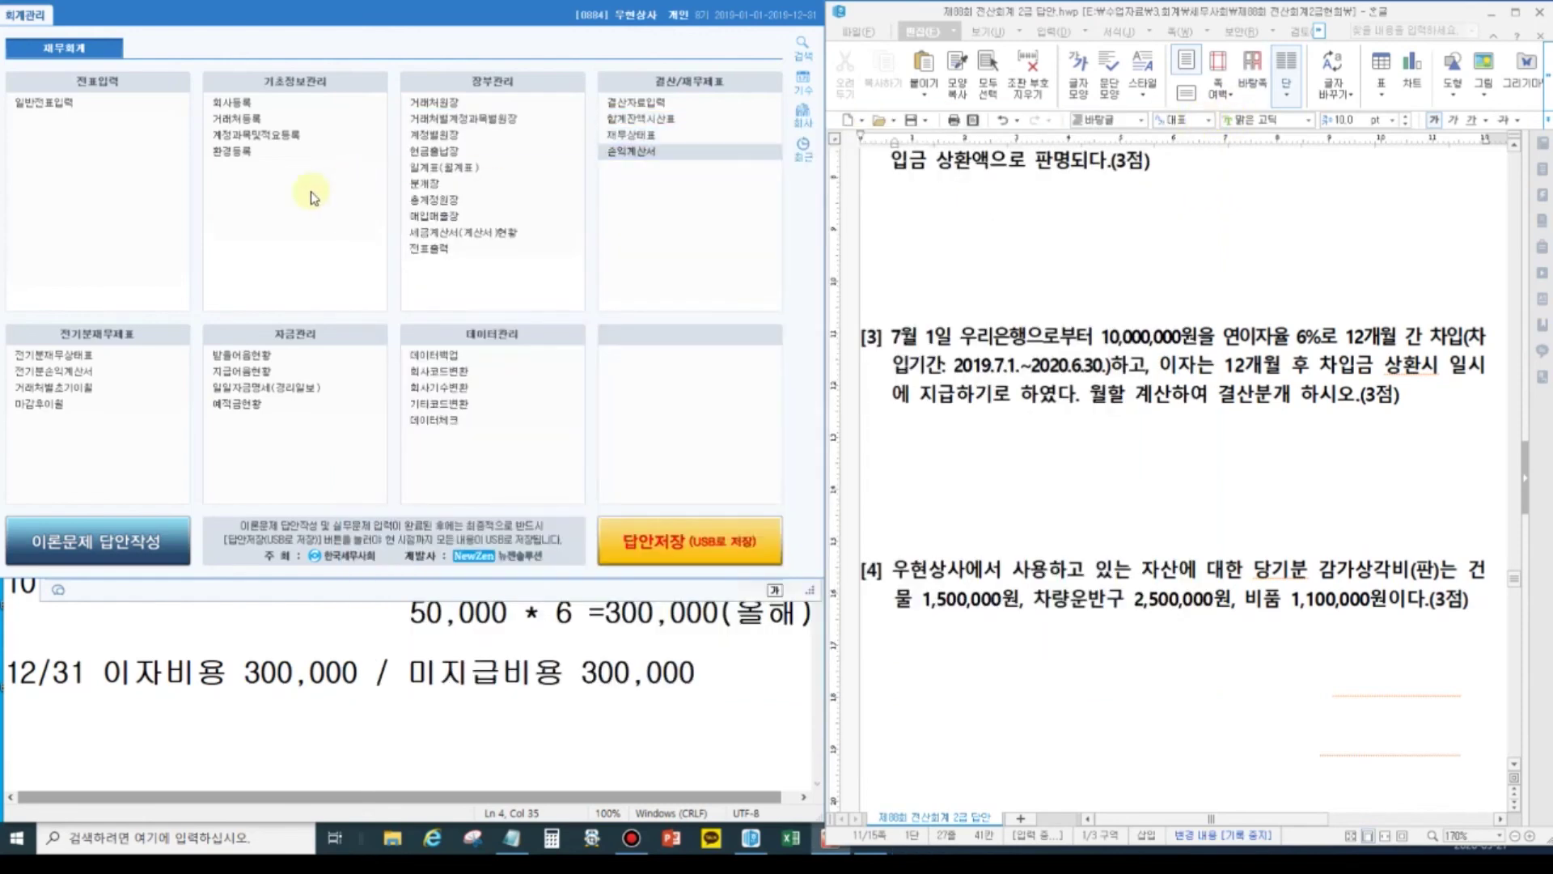
# Open 일반전표입력 for December 31, 2019 and examine the manually entered adjusting vouchers, including the 가지급금 and 이자비용 entries.
pyautogui.click(63, 111)
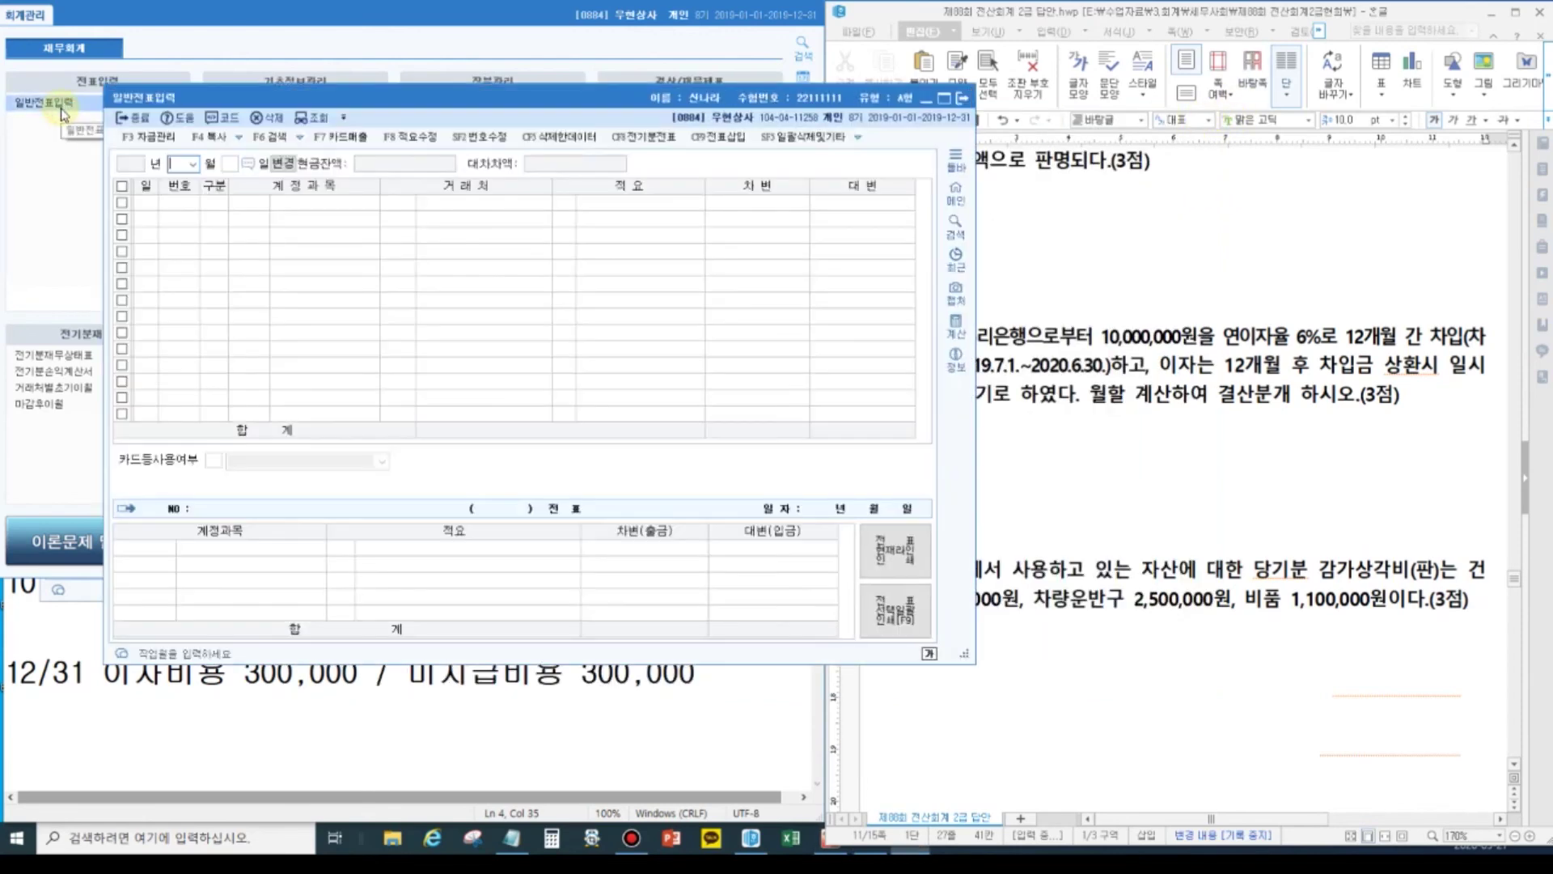
pyautogui.write('31')
pyautogui.press('Return')
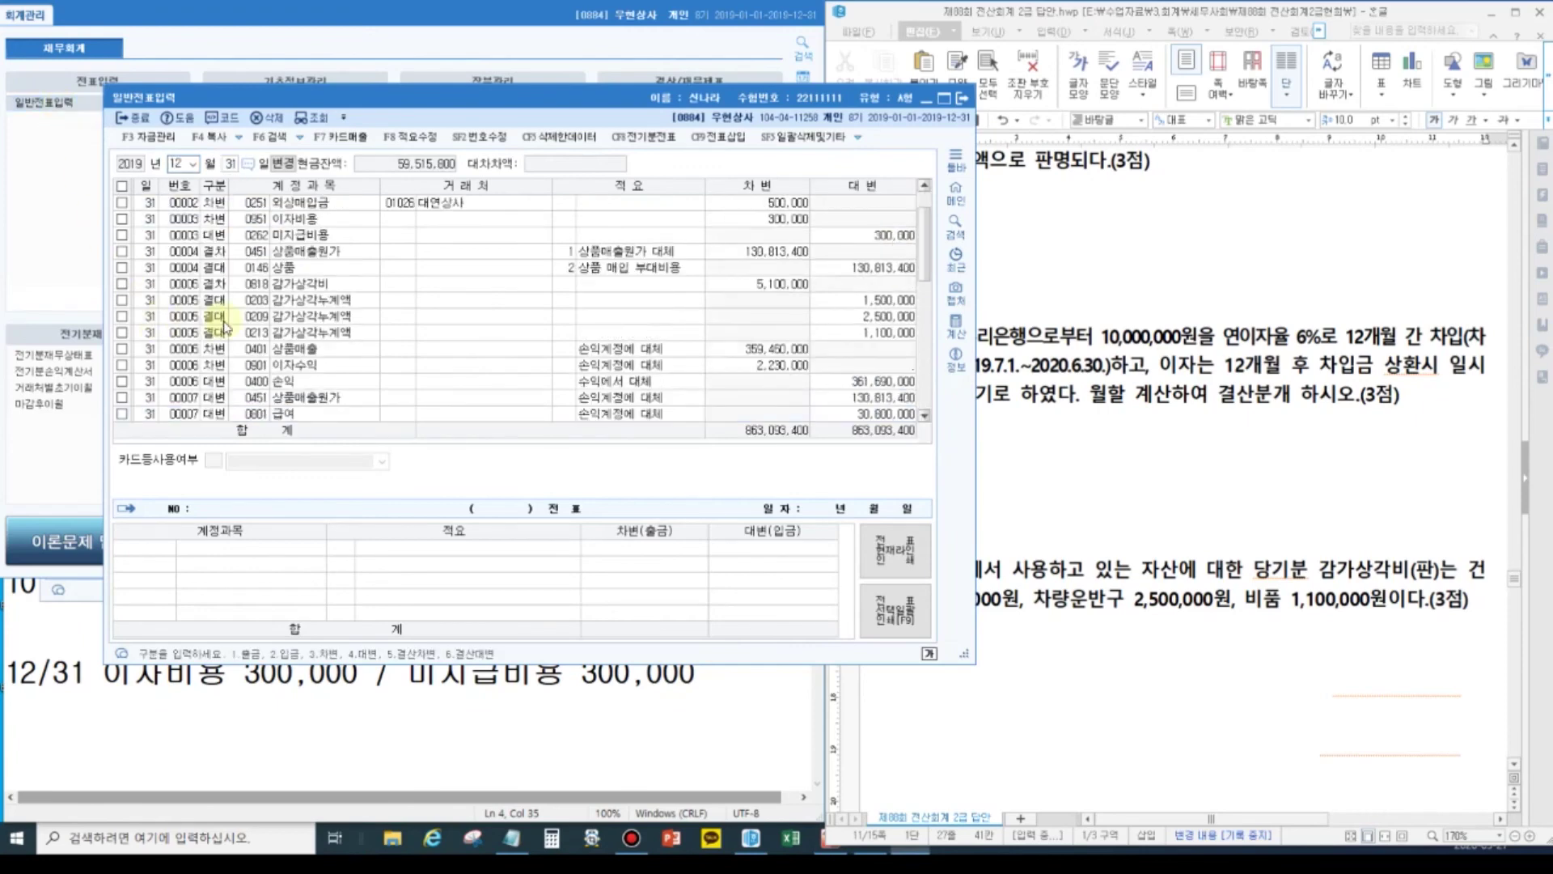
pyautogui.scroll(1, 226, 327)
pyautogui.click(299, 207)
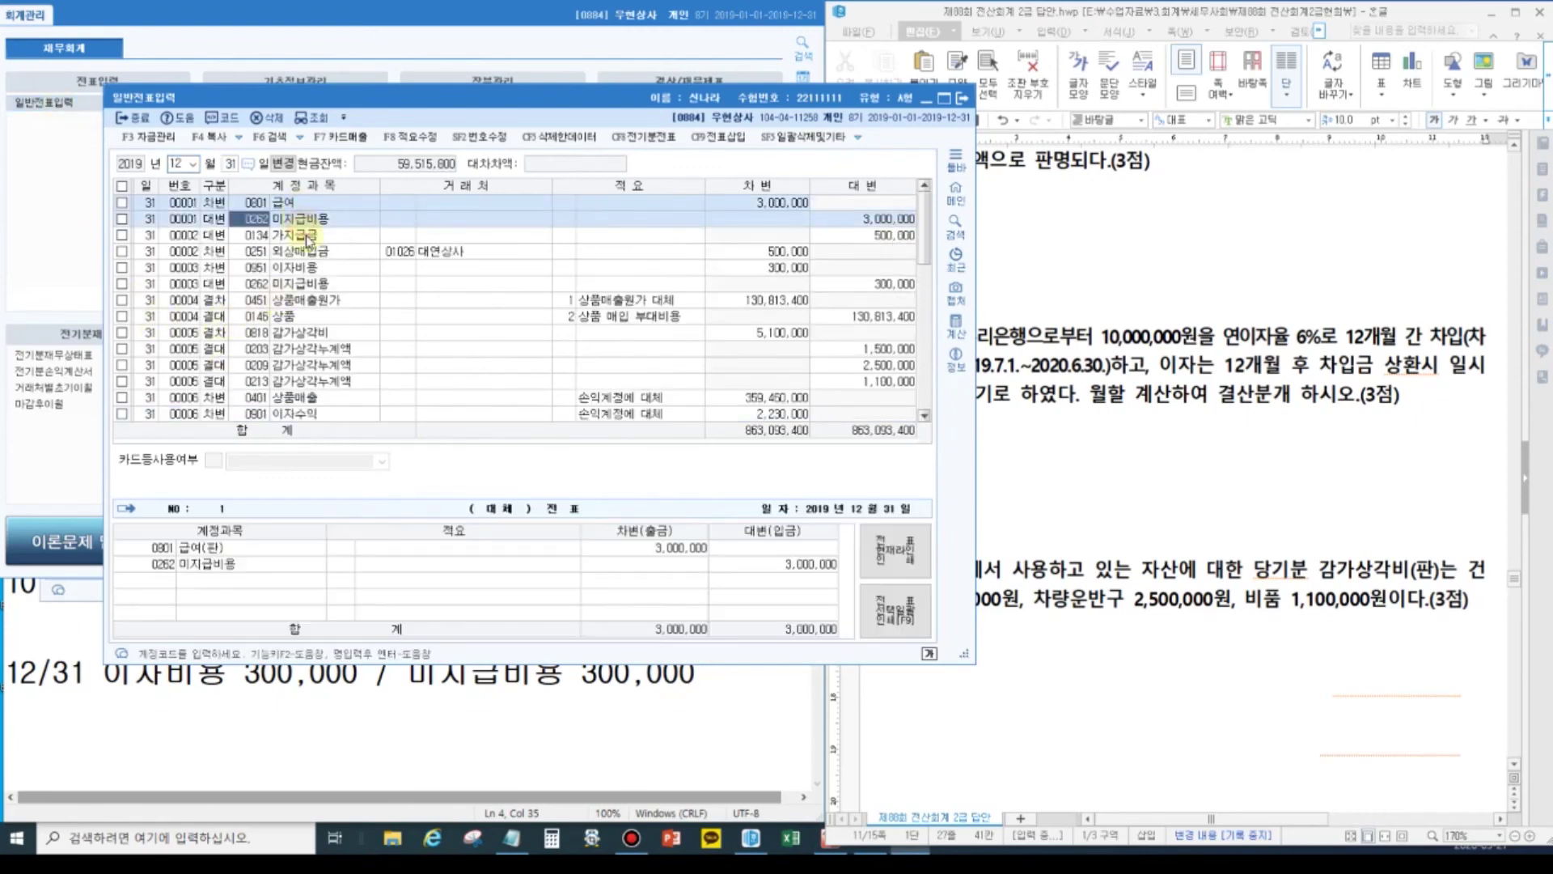
pyautogui.click(306, 242)
pyautogui.click(308, 269)
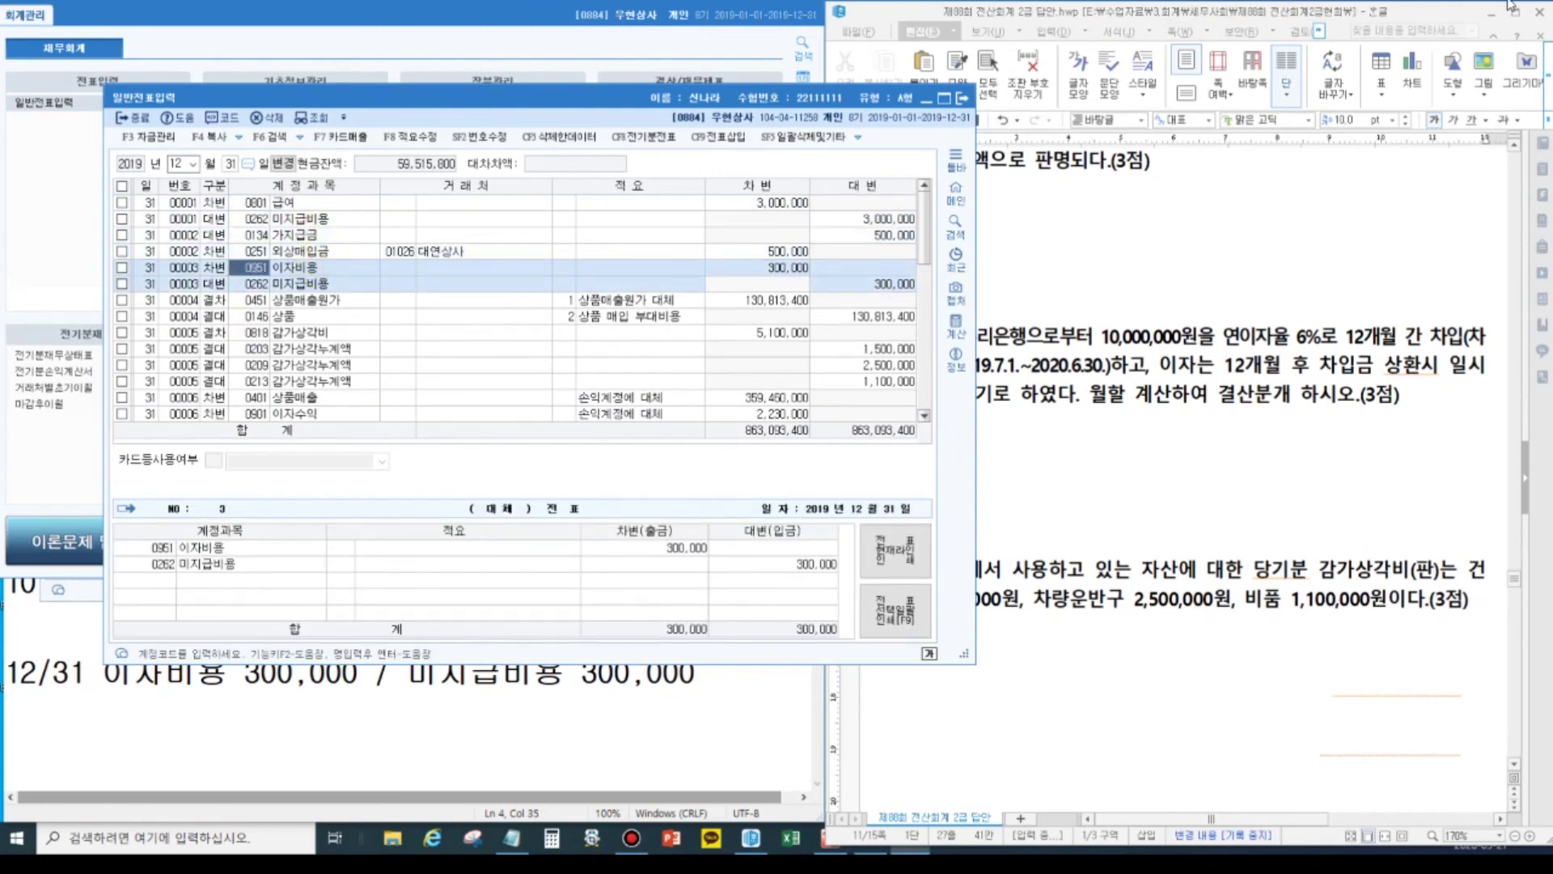
# Outline vouchers 00001 to 00003 on screen, check the closing entries transferred to 손익, and close 일반전표입력.
pyautogui.hotkey('ctrl', 'shift', 'p')
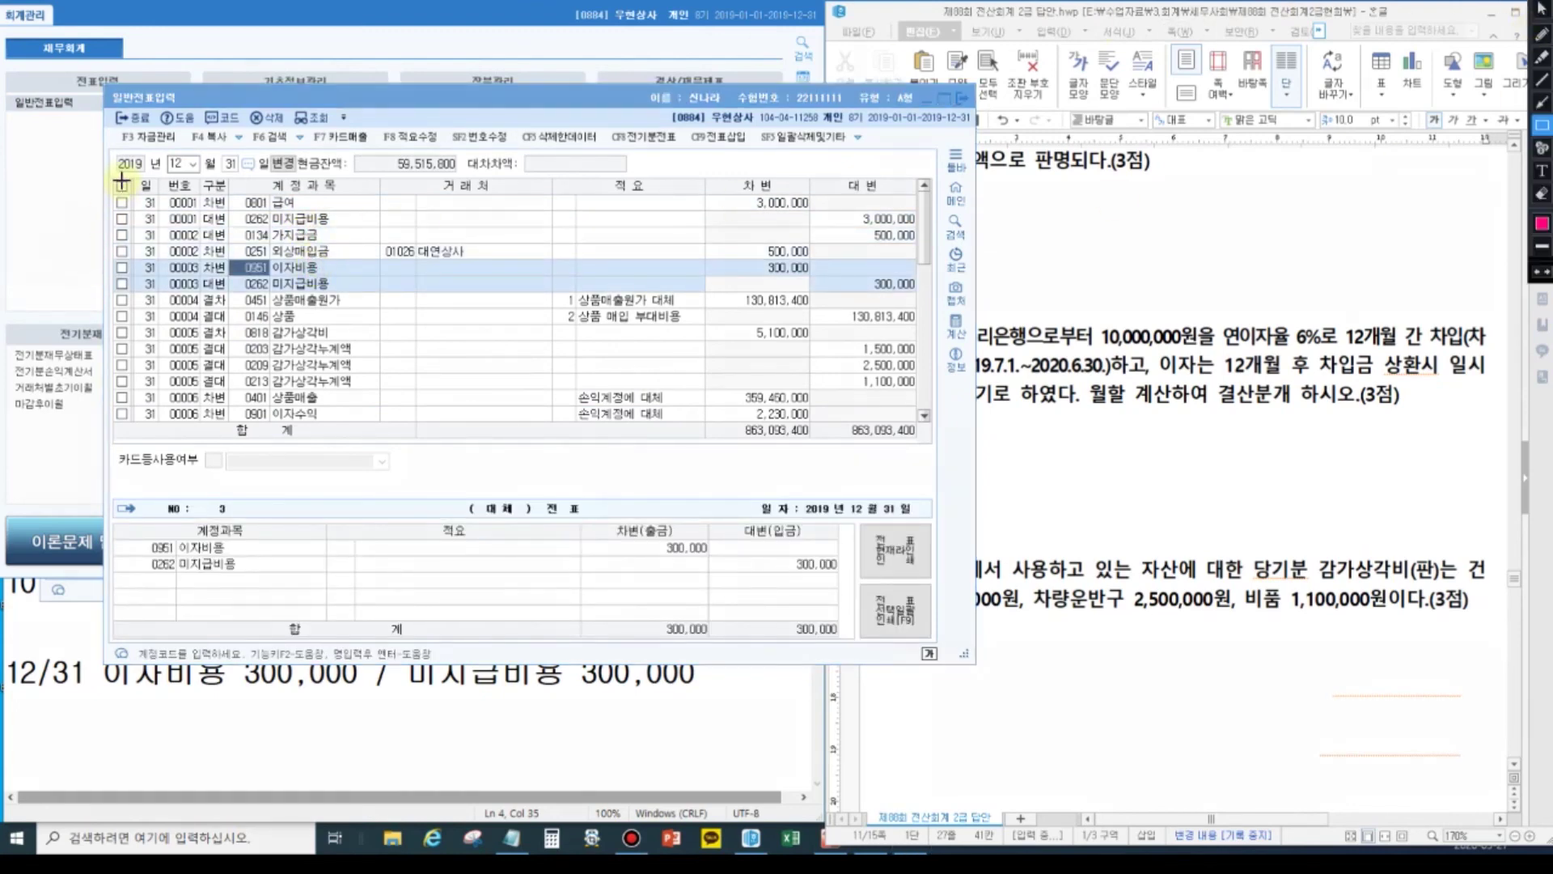
pyautogui.moveTo(115, 192)
pyautogui.mouseDown()
pyautogui.moveTo(732, 231)
pyautogui.moveTo(931, 267)
pyautogui.moveTo(926, 293)
pyautogui.mouseUp()
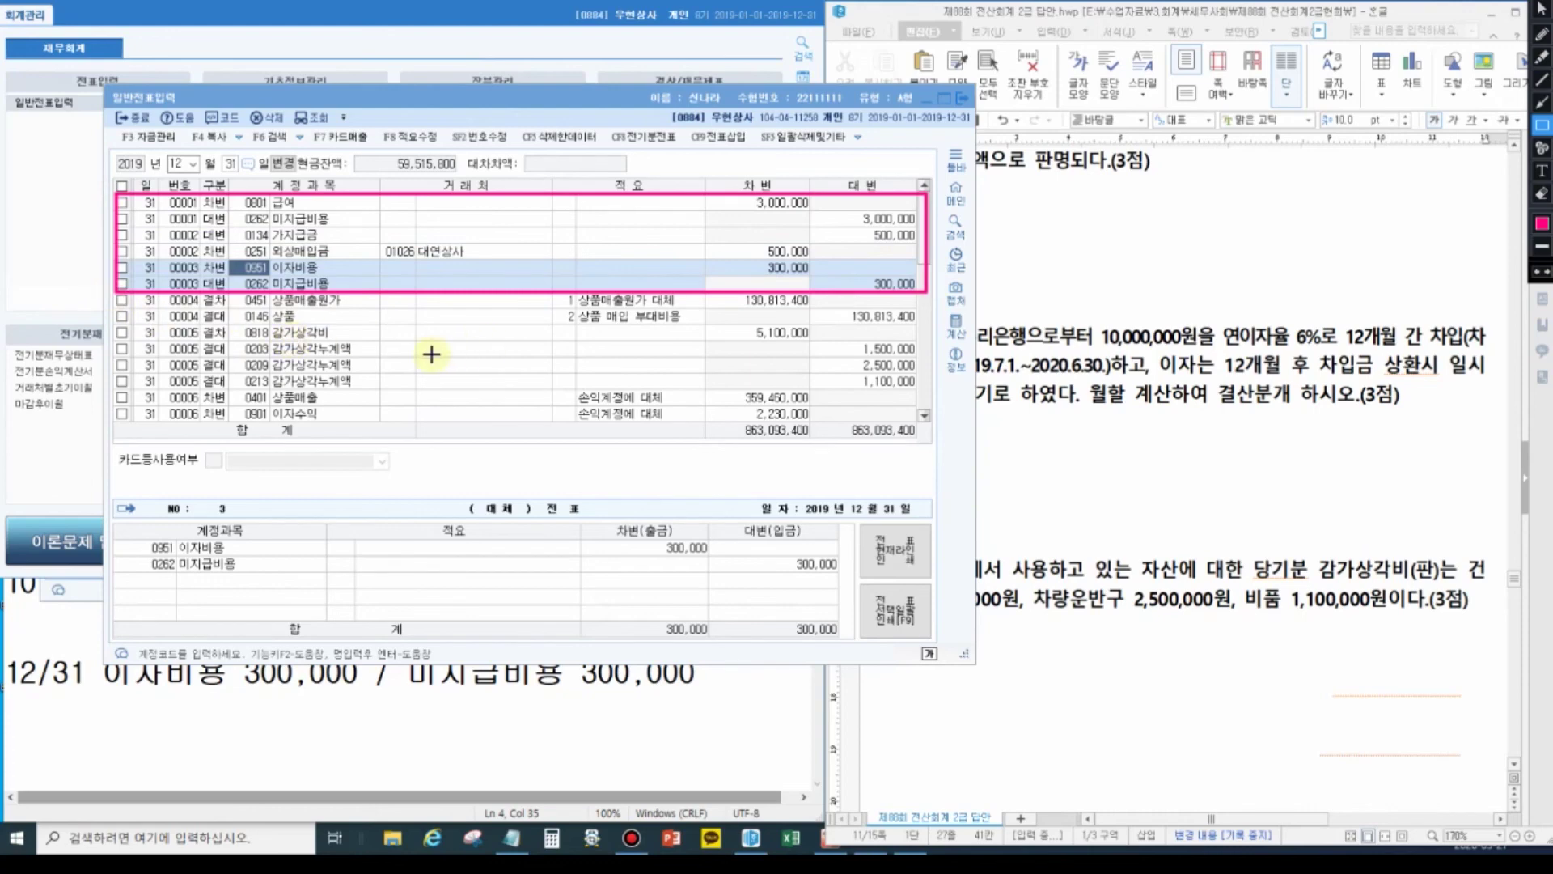
pyautogui.press('Escape')
pyautogui.scroll(-3, 420, 356)
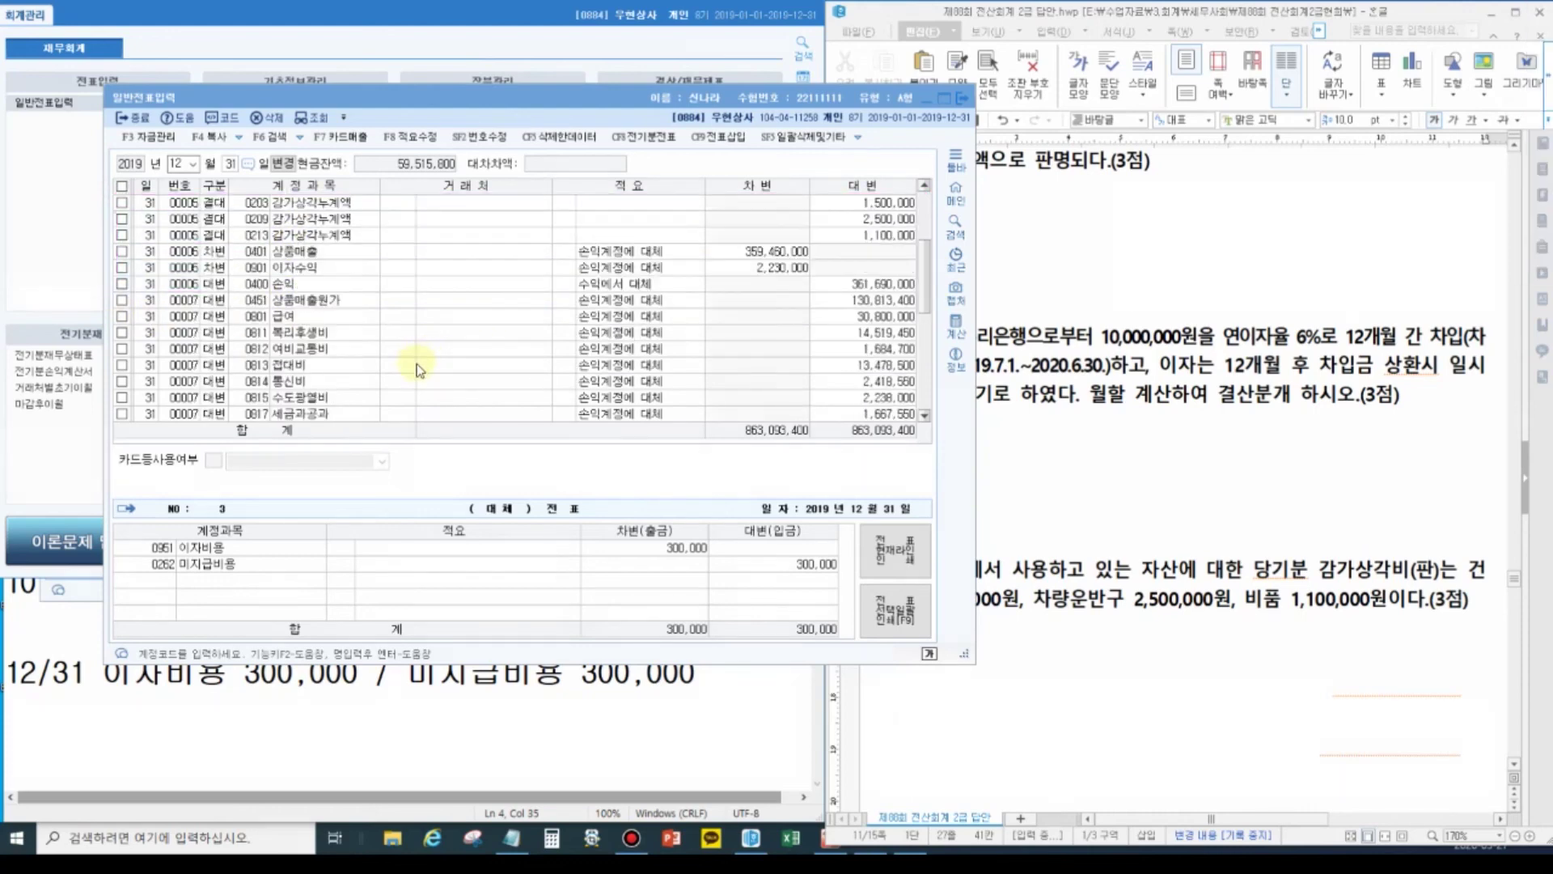
pyautogui.click(350, 358)
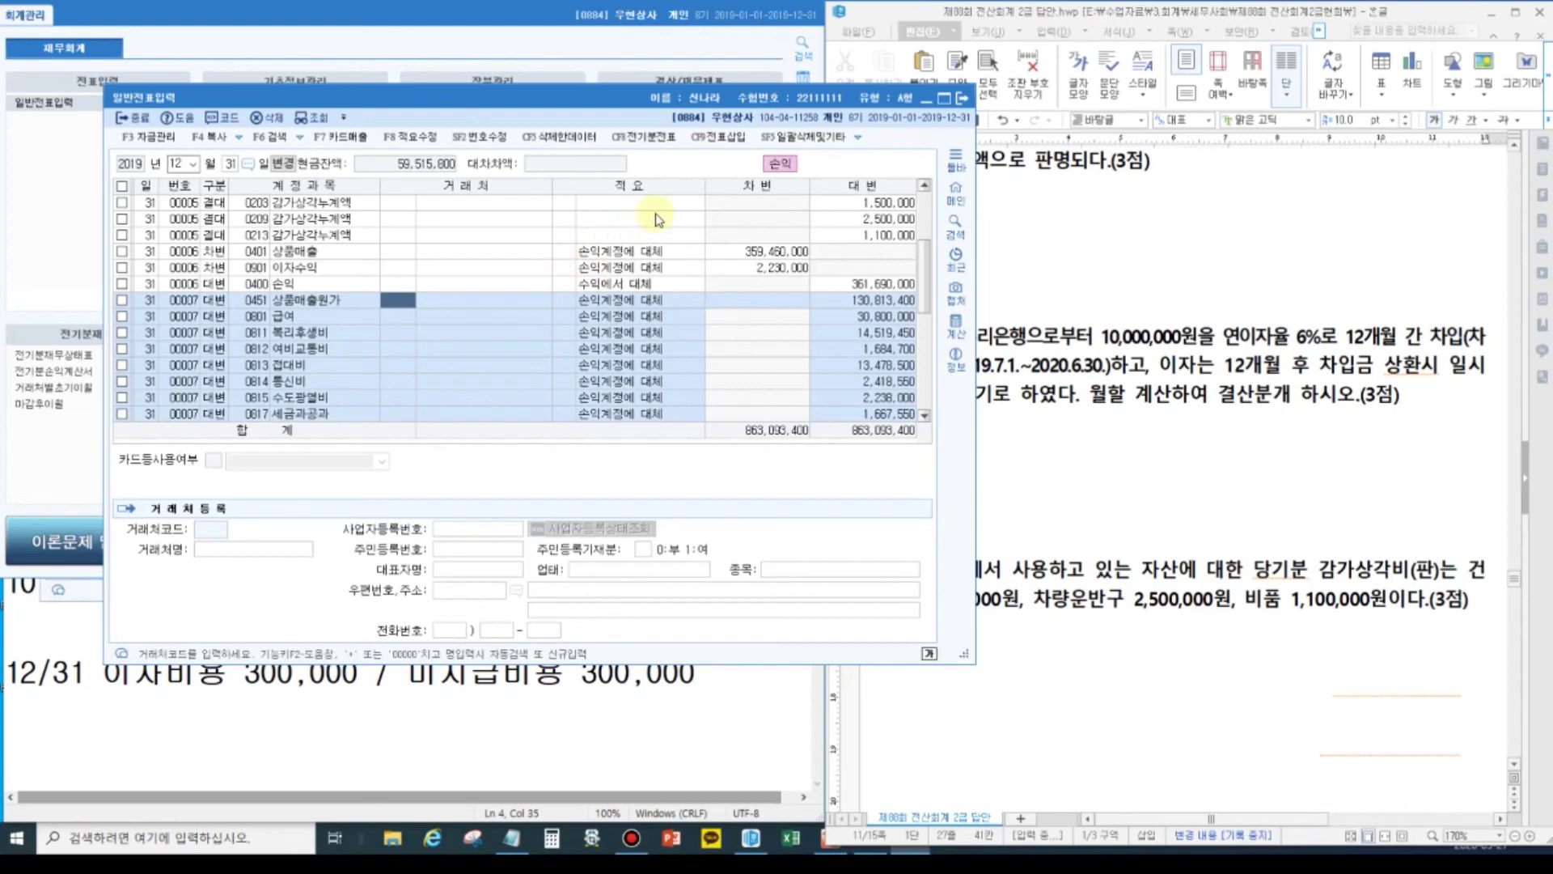
pyautogui.click(962, 98)
# Go to 문제7 in the exam document and query the 월계표 for March 2019.
pyautogui.scroll(-15, 1122, 468)
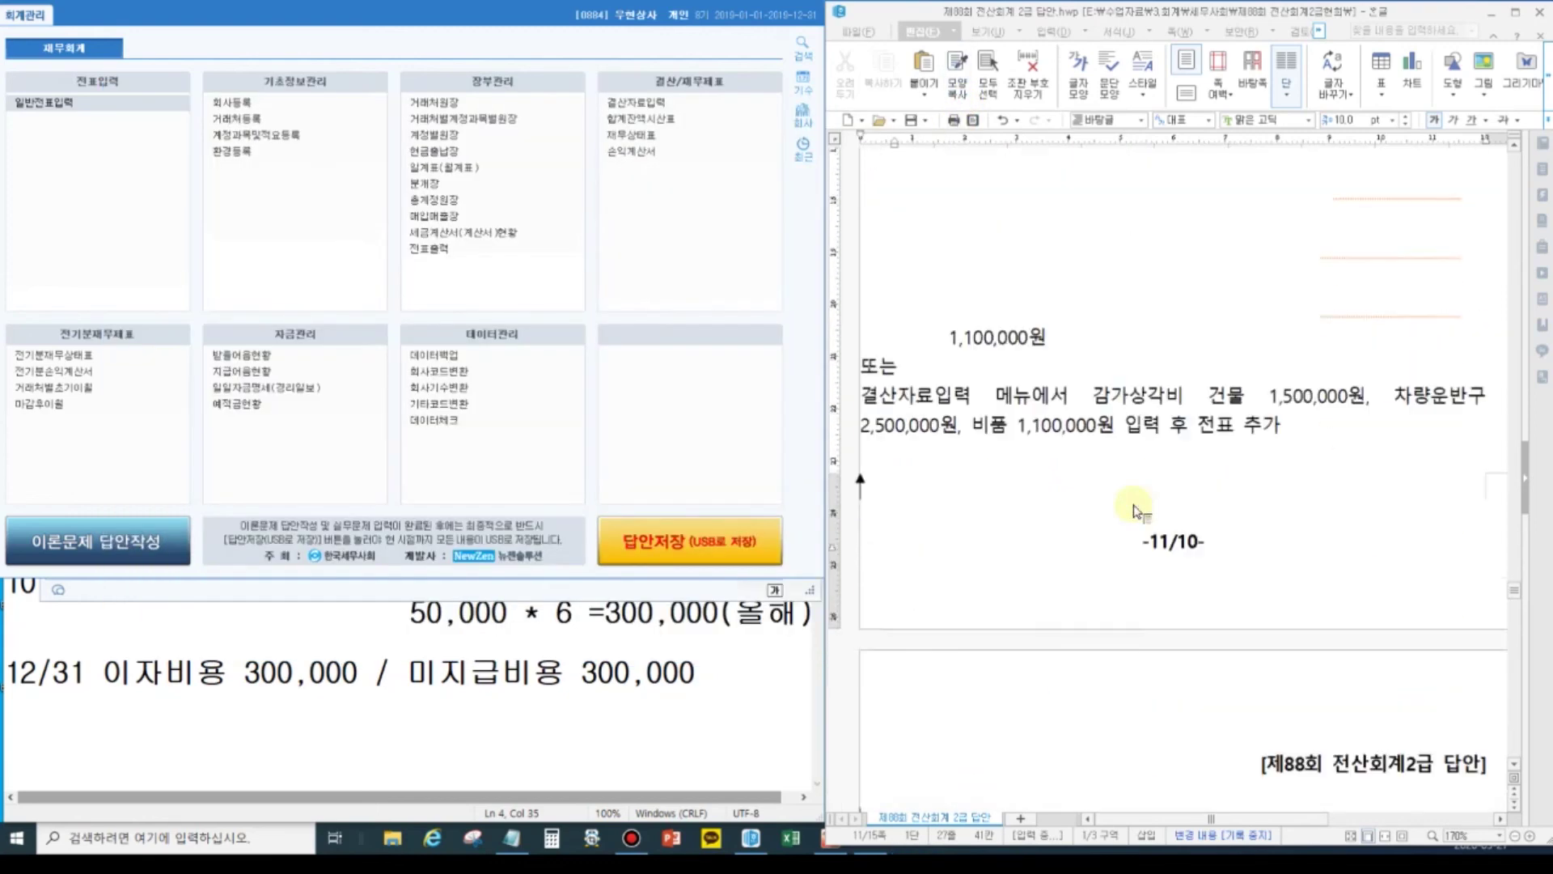
pyautogui.scroll(-2, 1132, 503)
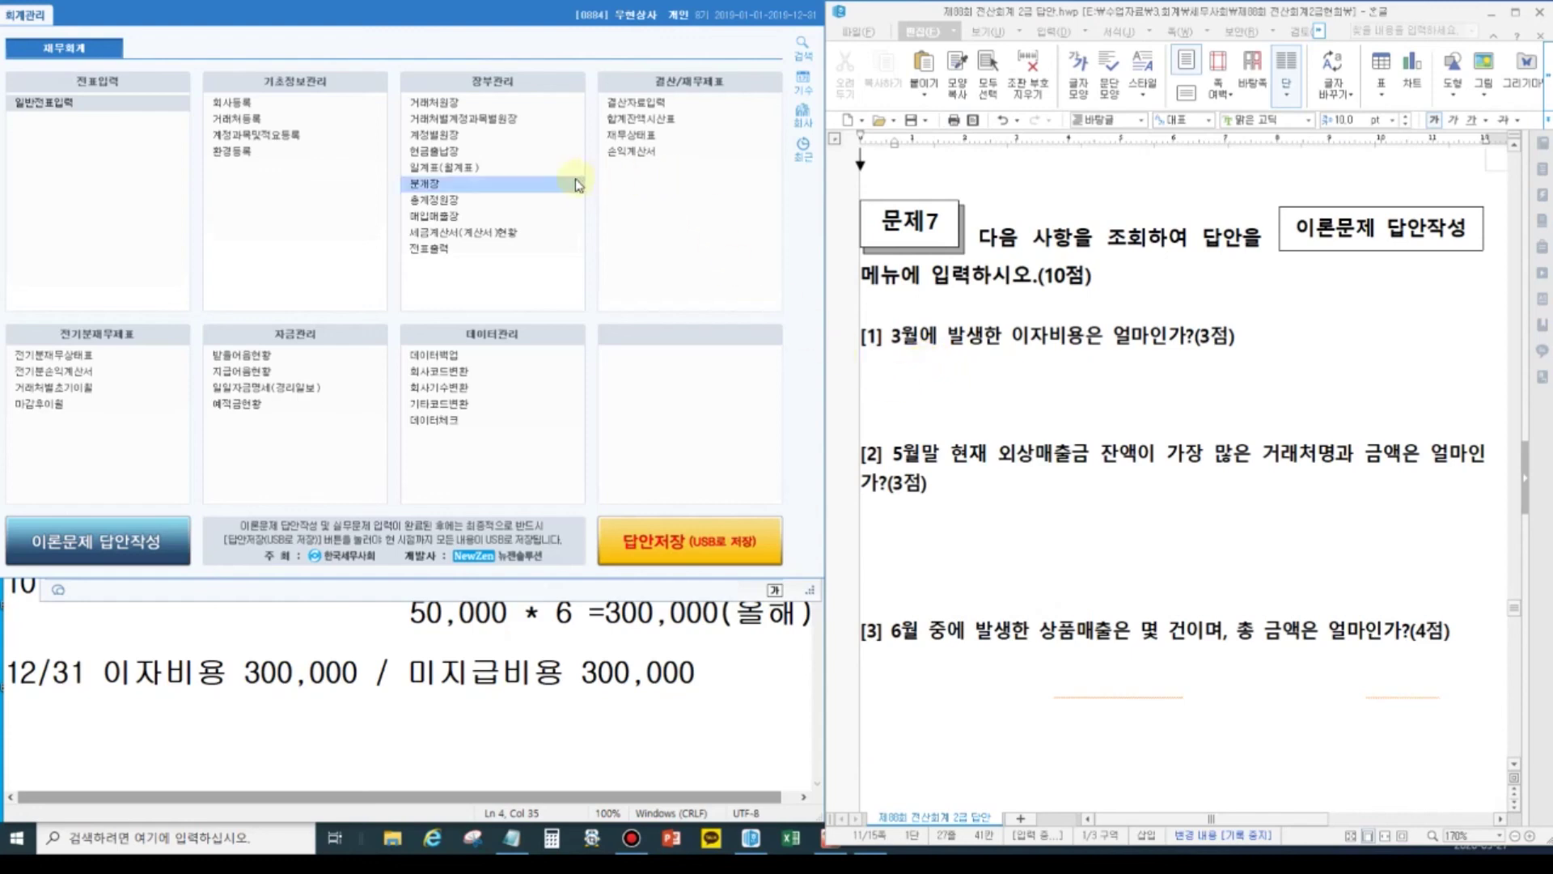
pyautogui.click(456, 170)
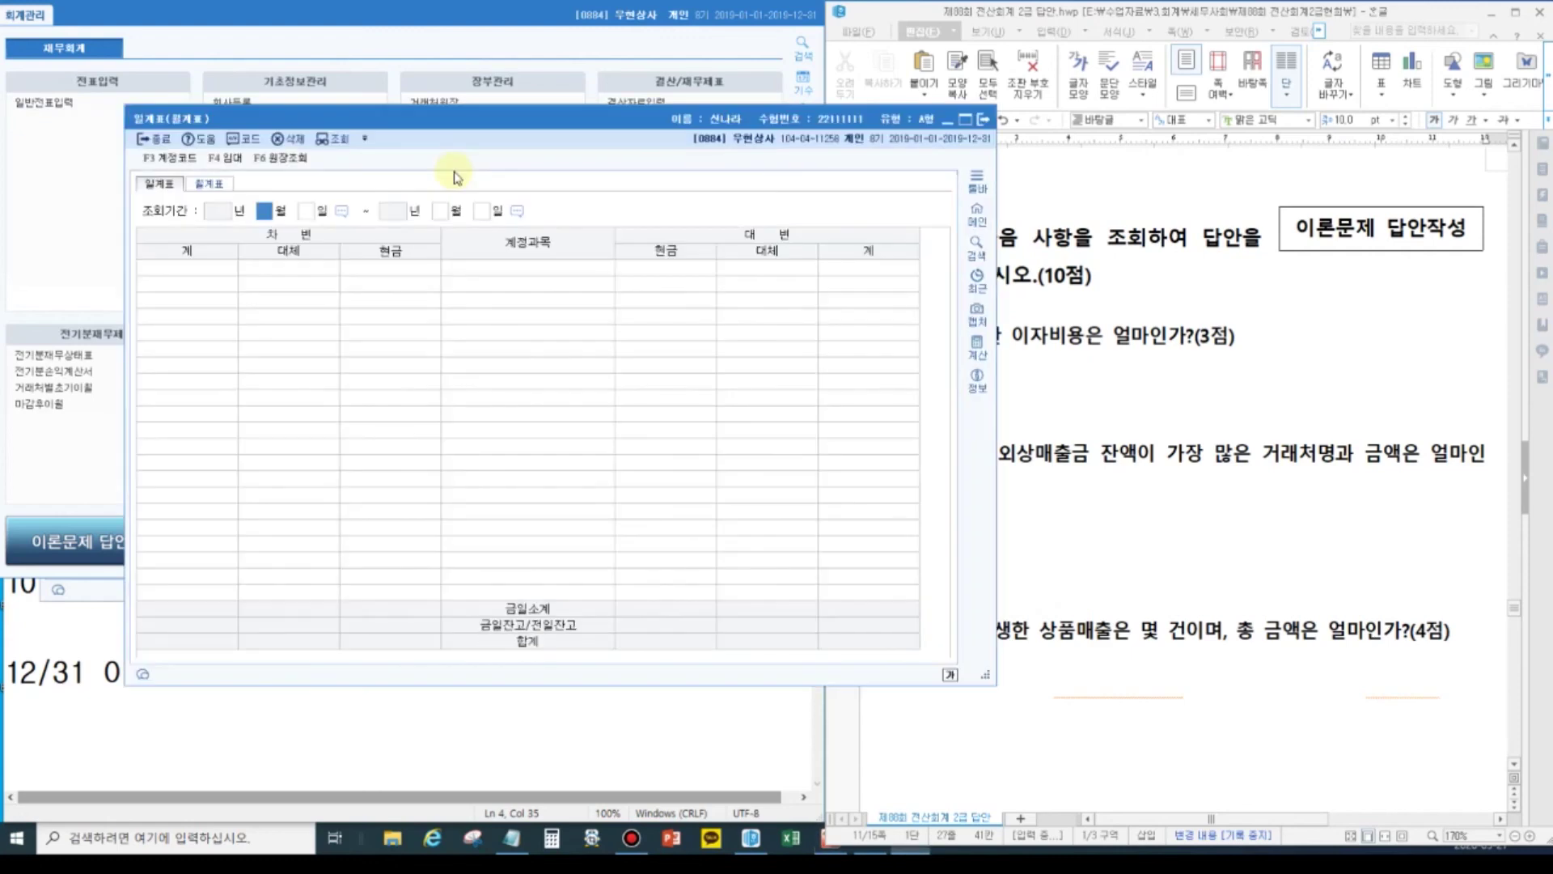
pyautogui.moveTo(353, 121); pyautogui.dragTo(204, 143)
pyautogui.click(70, 205)
pyautogui.write('3')
pyautogui.press('Return')
pyautogui.write('3')
pyautogui.press('Return')
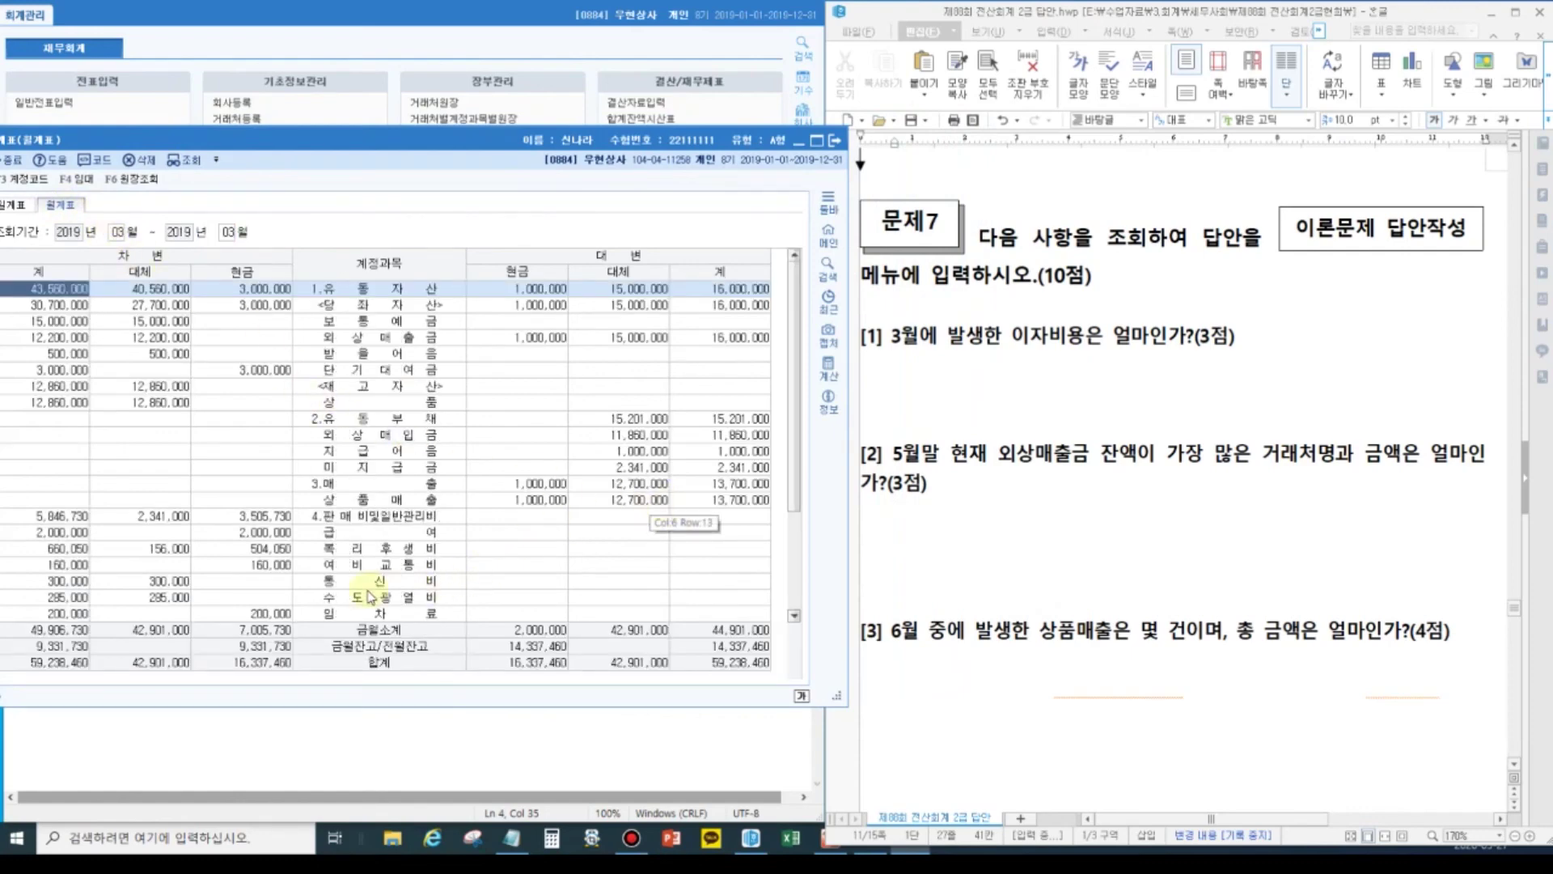
# Look up the 이자비용 amount in the March 월계표, check its ledger detail, and close both windows.
pyautogui.scroll(-3, 363, 587)
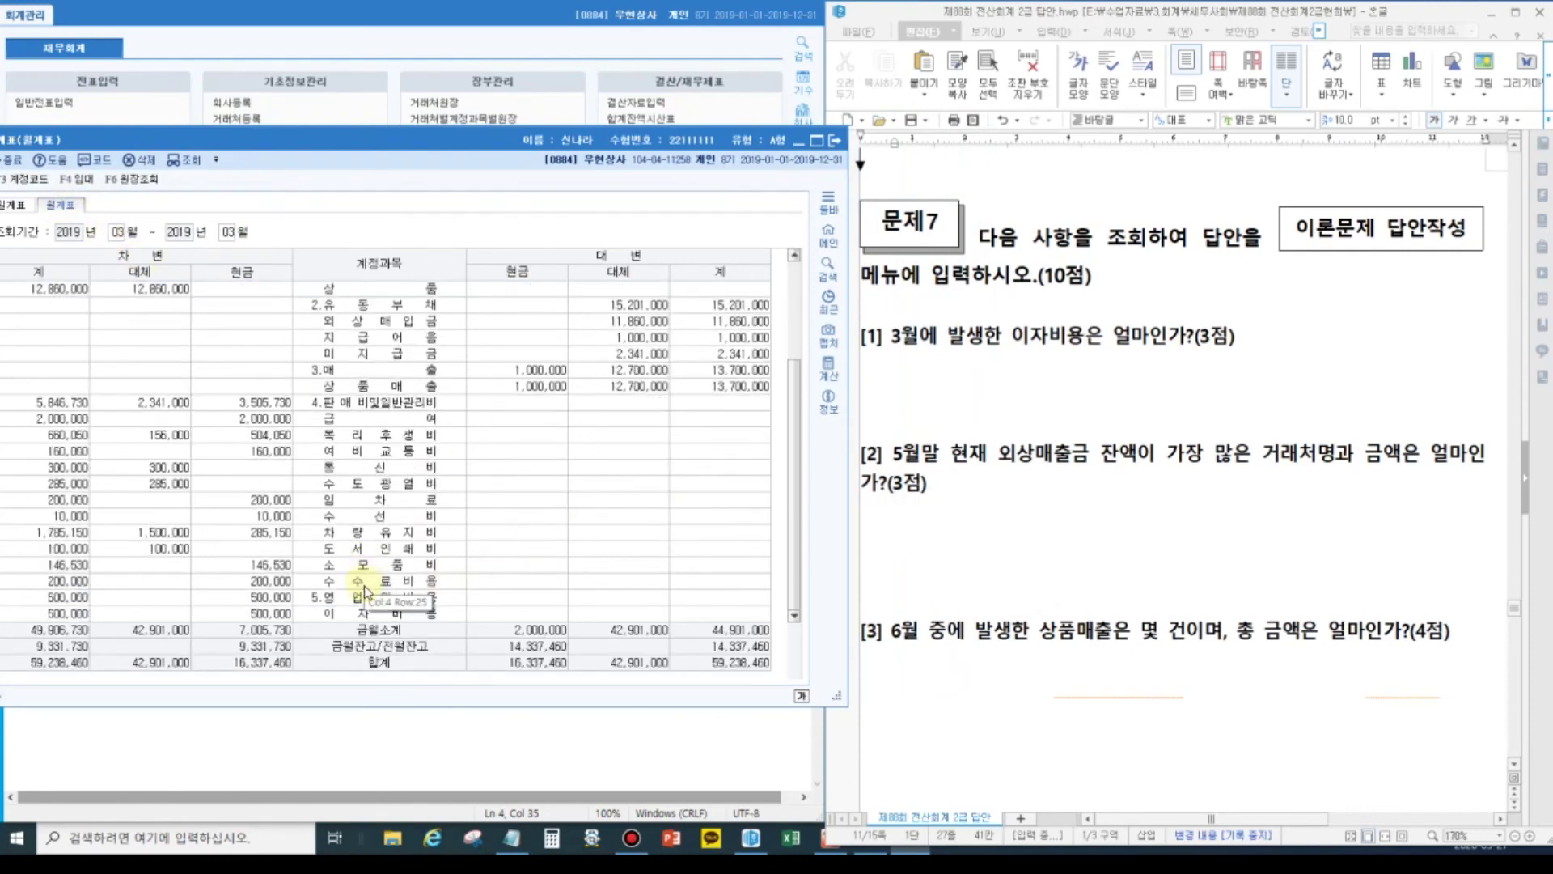
pyautogui.click(364, 614)
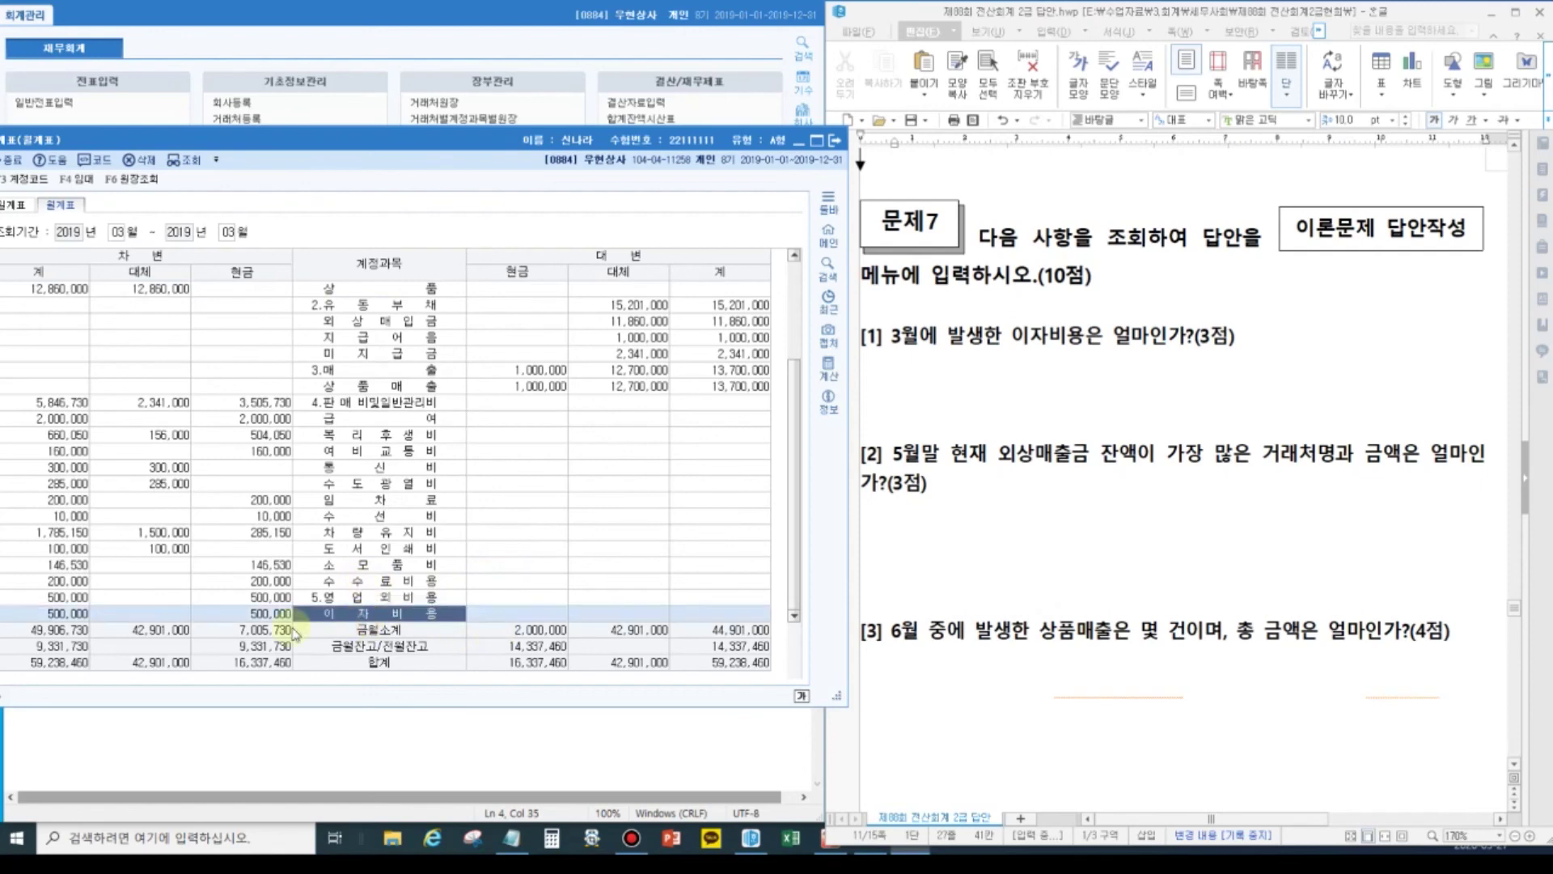
pyautogui.press('Home')
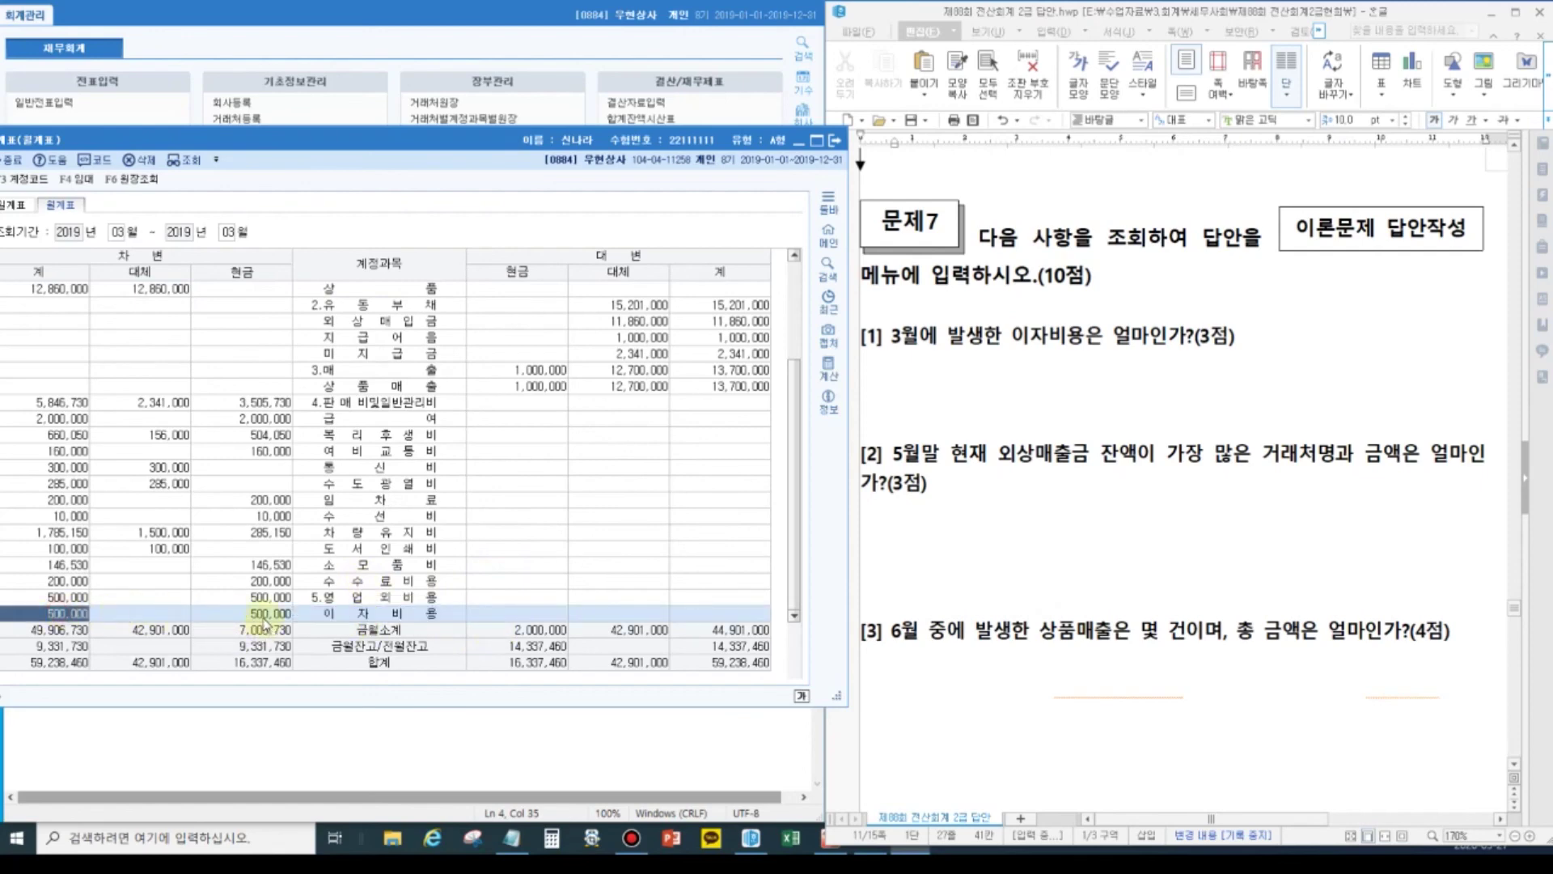
pyautogui.doubleClick(375, 615)
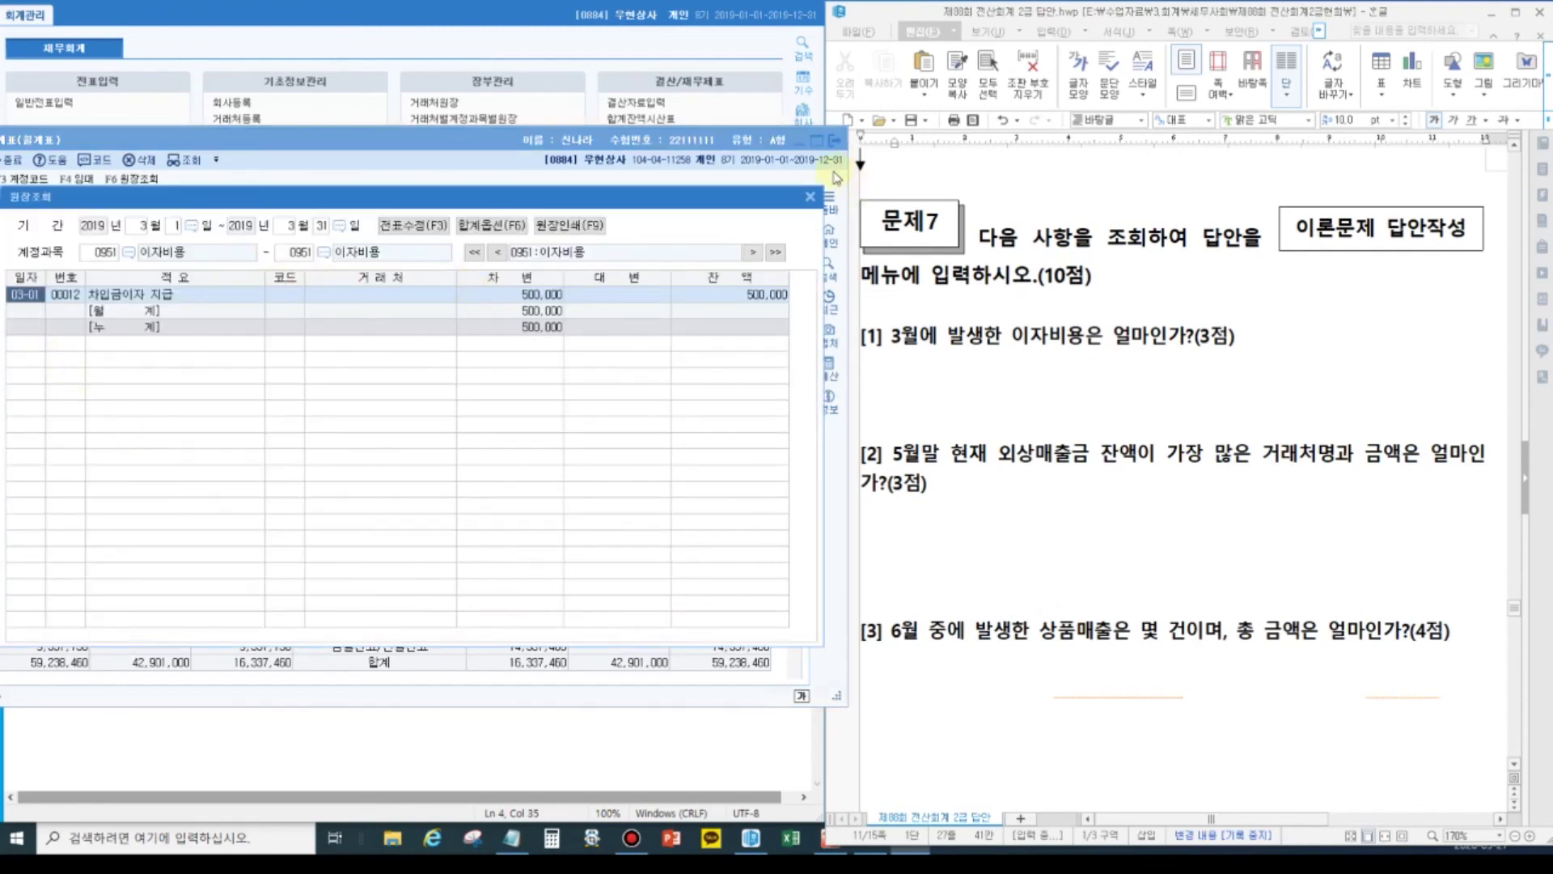
pyautogui.click(810, 197)
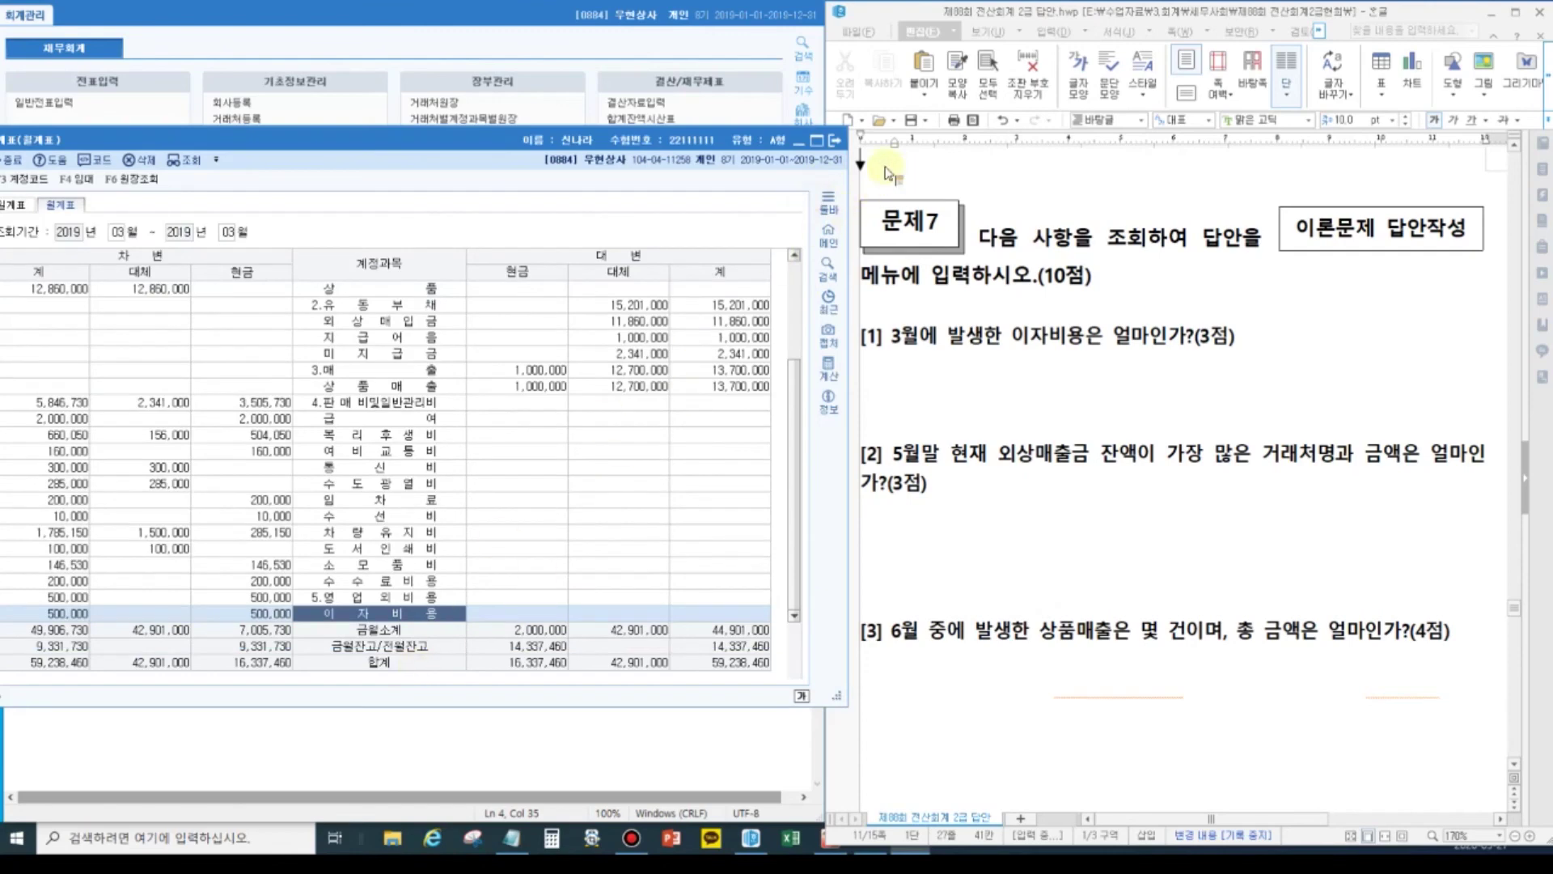
pyautogui.click(834, 140)
# Clear the old notes in Notepad, write "1답) 500,000" and add a "2답)" line below it.
pyautogui.click(218, 711)
pyautogui.moveTo(688, 678); pyautogui.dragTo(4, 581)
pyautogui.press('Delete')
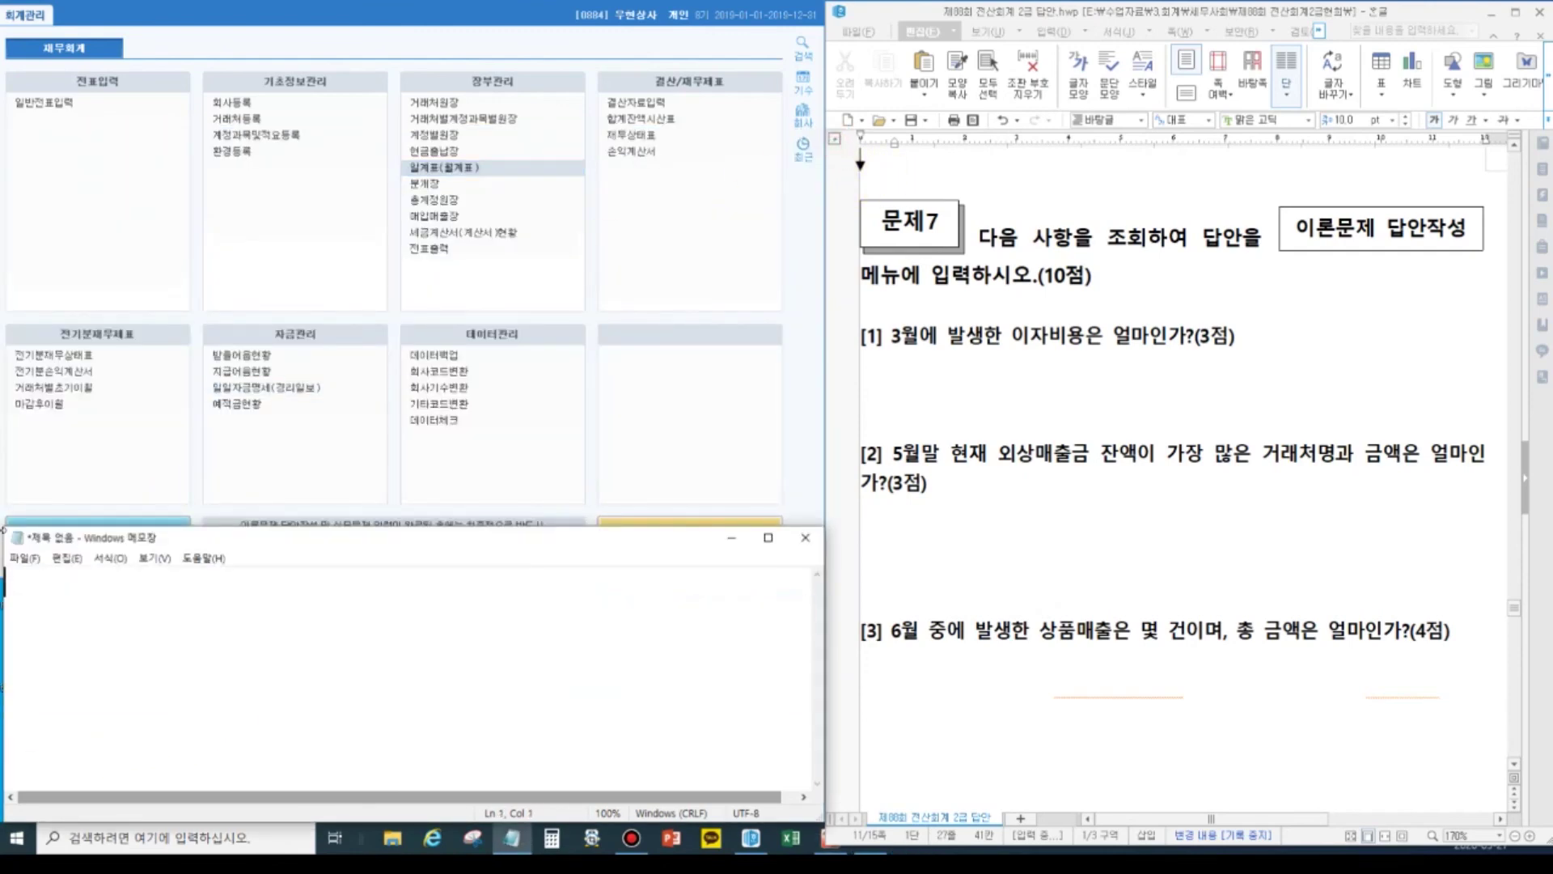
pyautogui.write('1답 )')
pyautogui.write('0,')
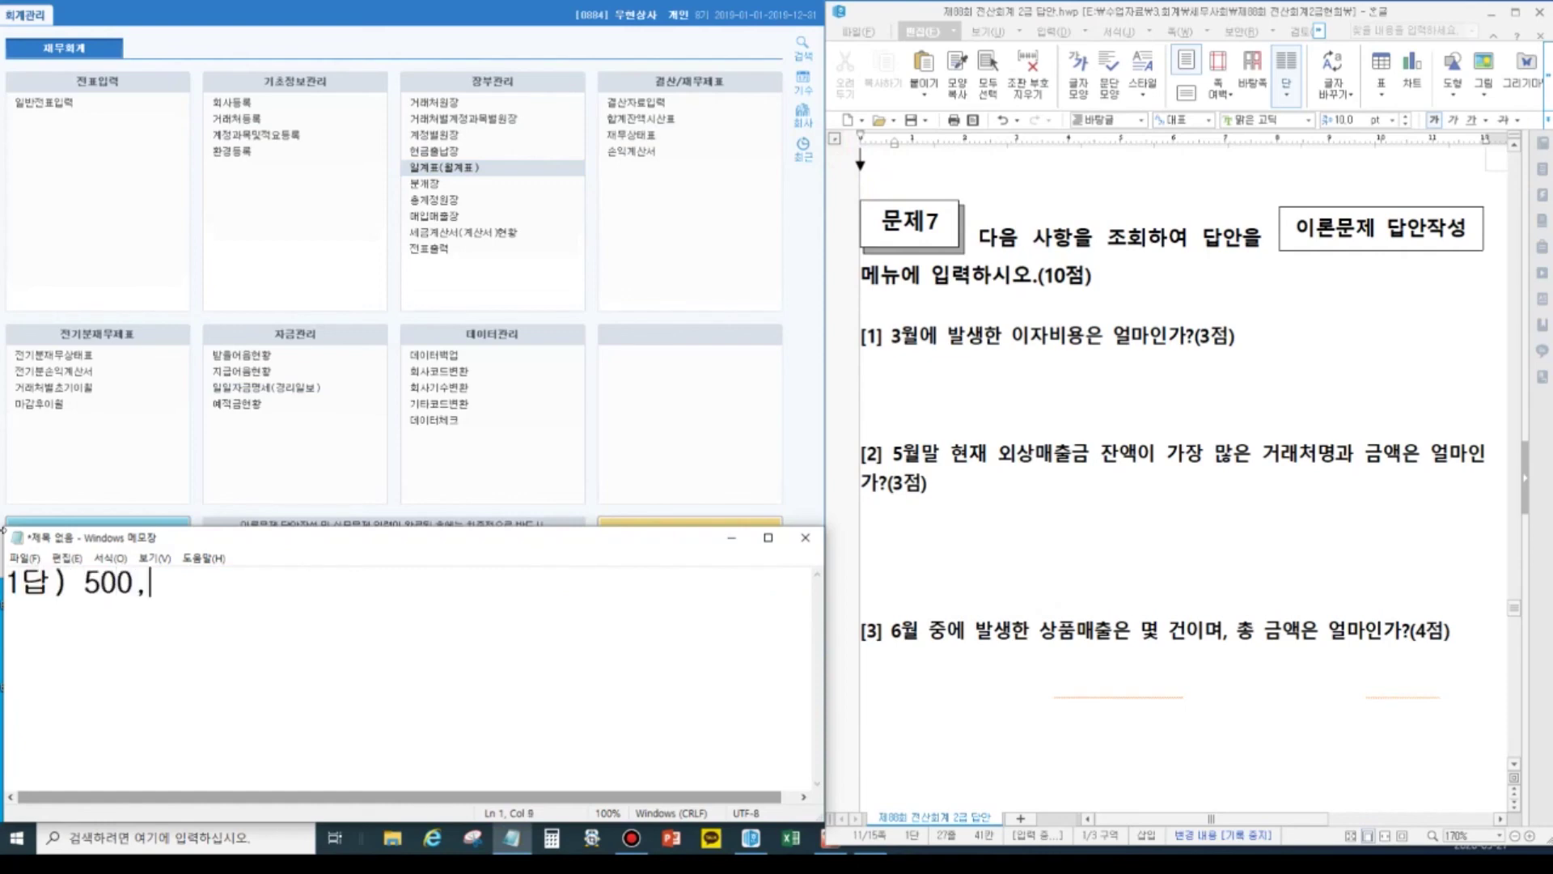
pyautogui.write('000  2답')
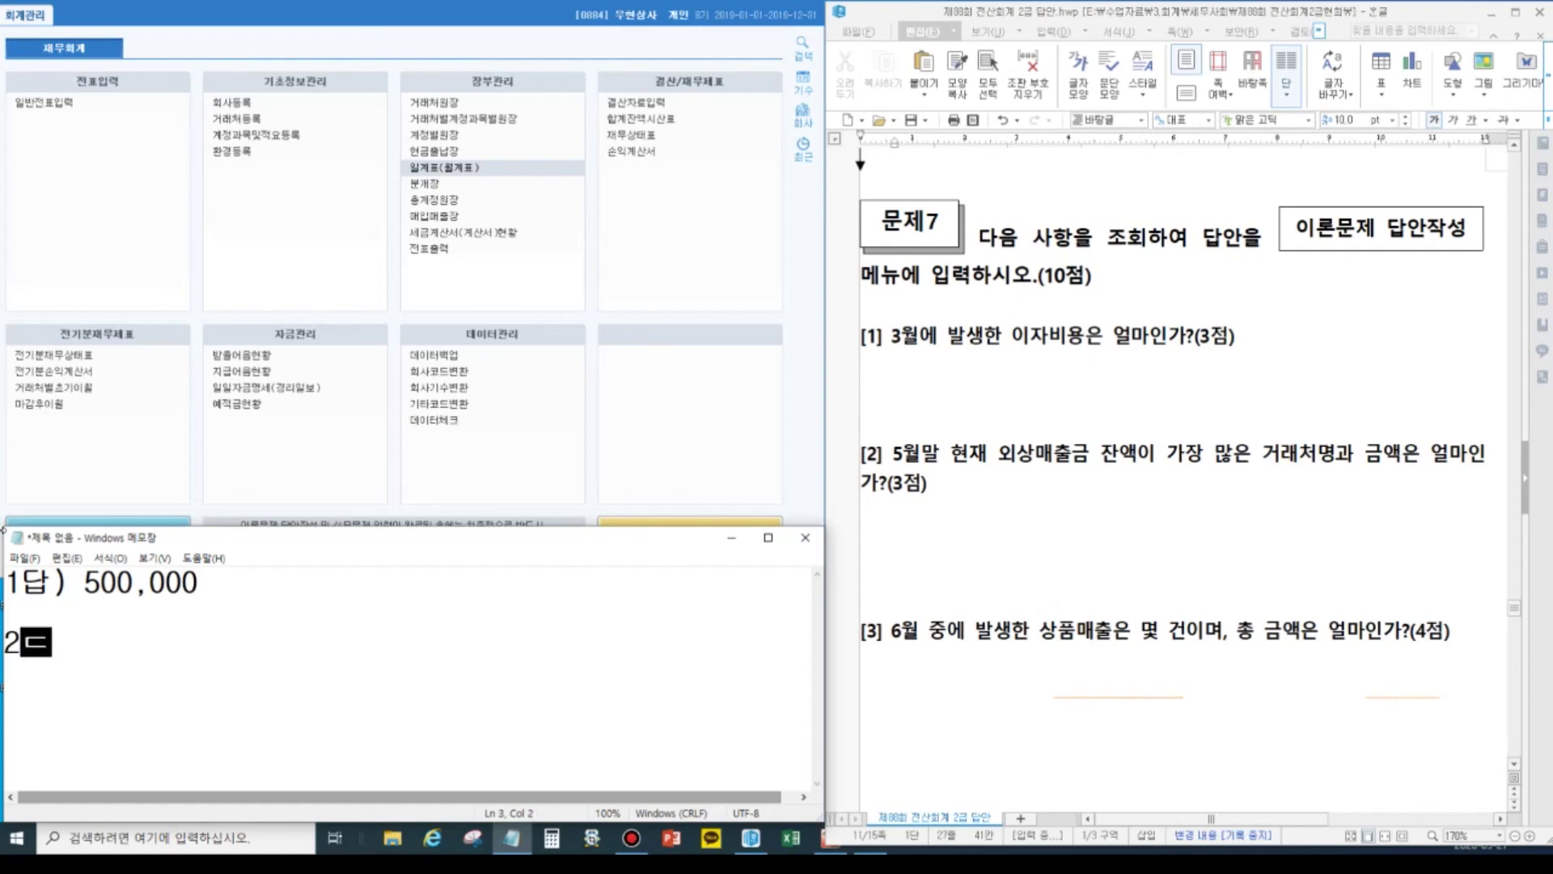
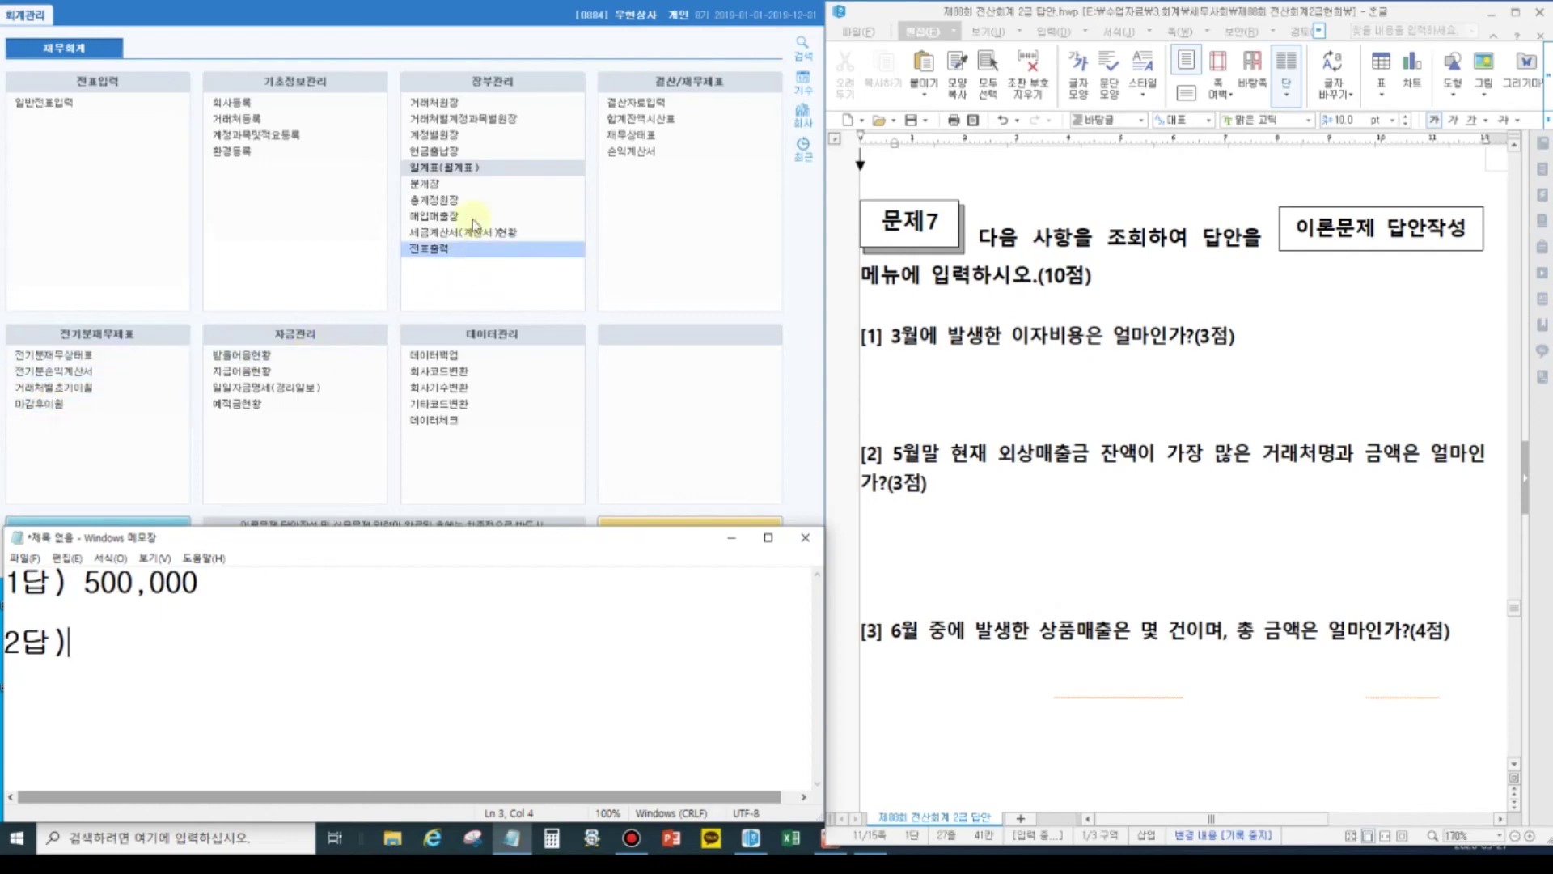
# Query the 거래처원장 balances for 외상매출금 (108) from January 1 to May 31, 2019, across all 거래처.
pyautogui.click(446, 104)
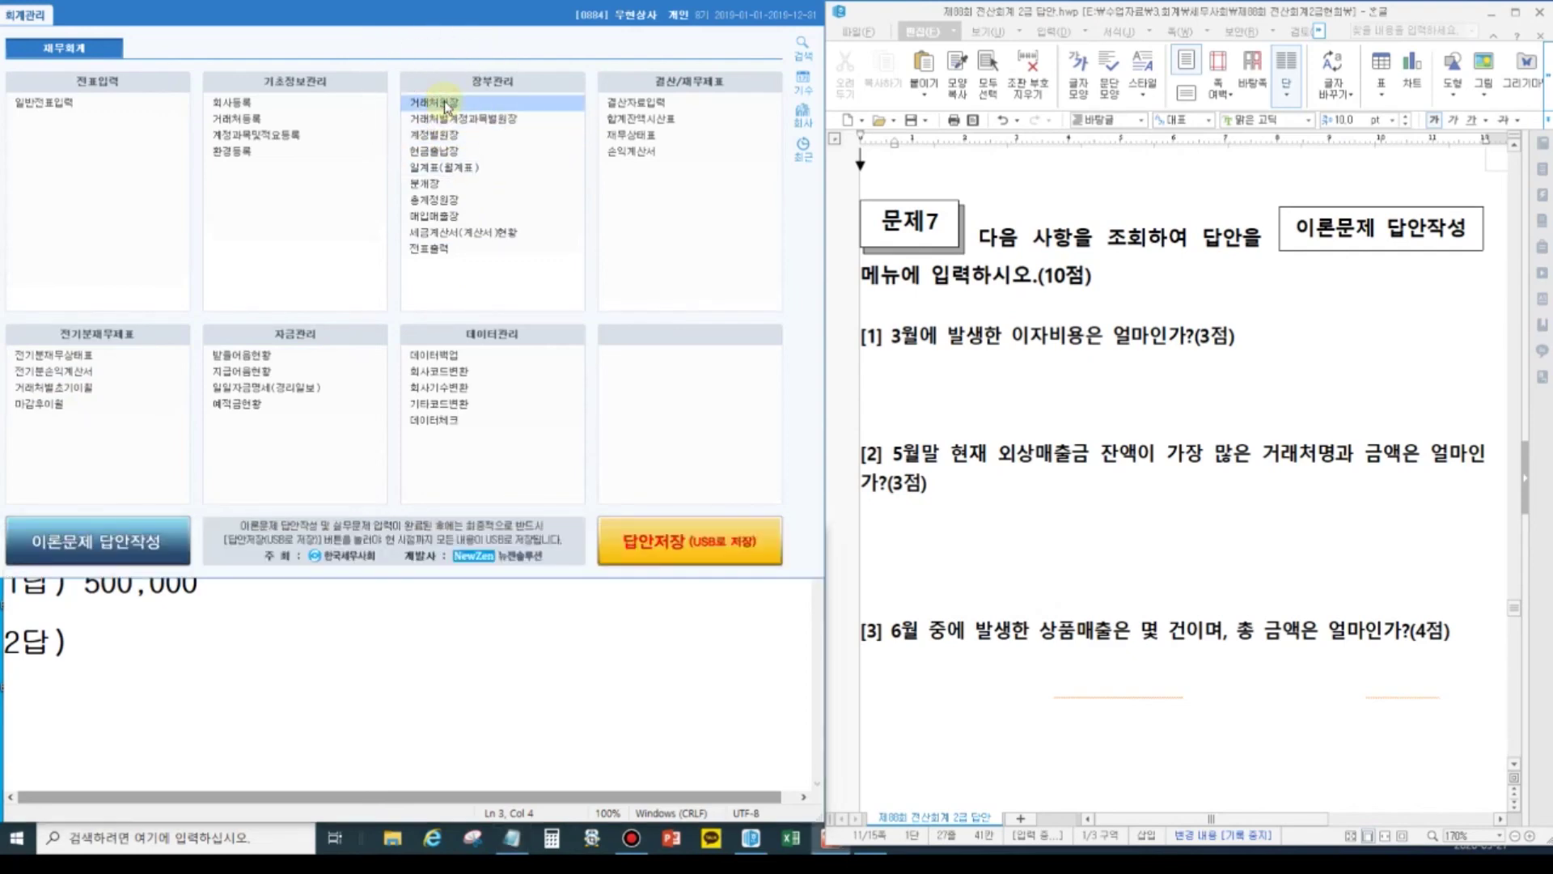
pyautogui.moveTo(642, 143); pyautogui.dragTo(506, 154)
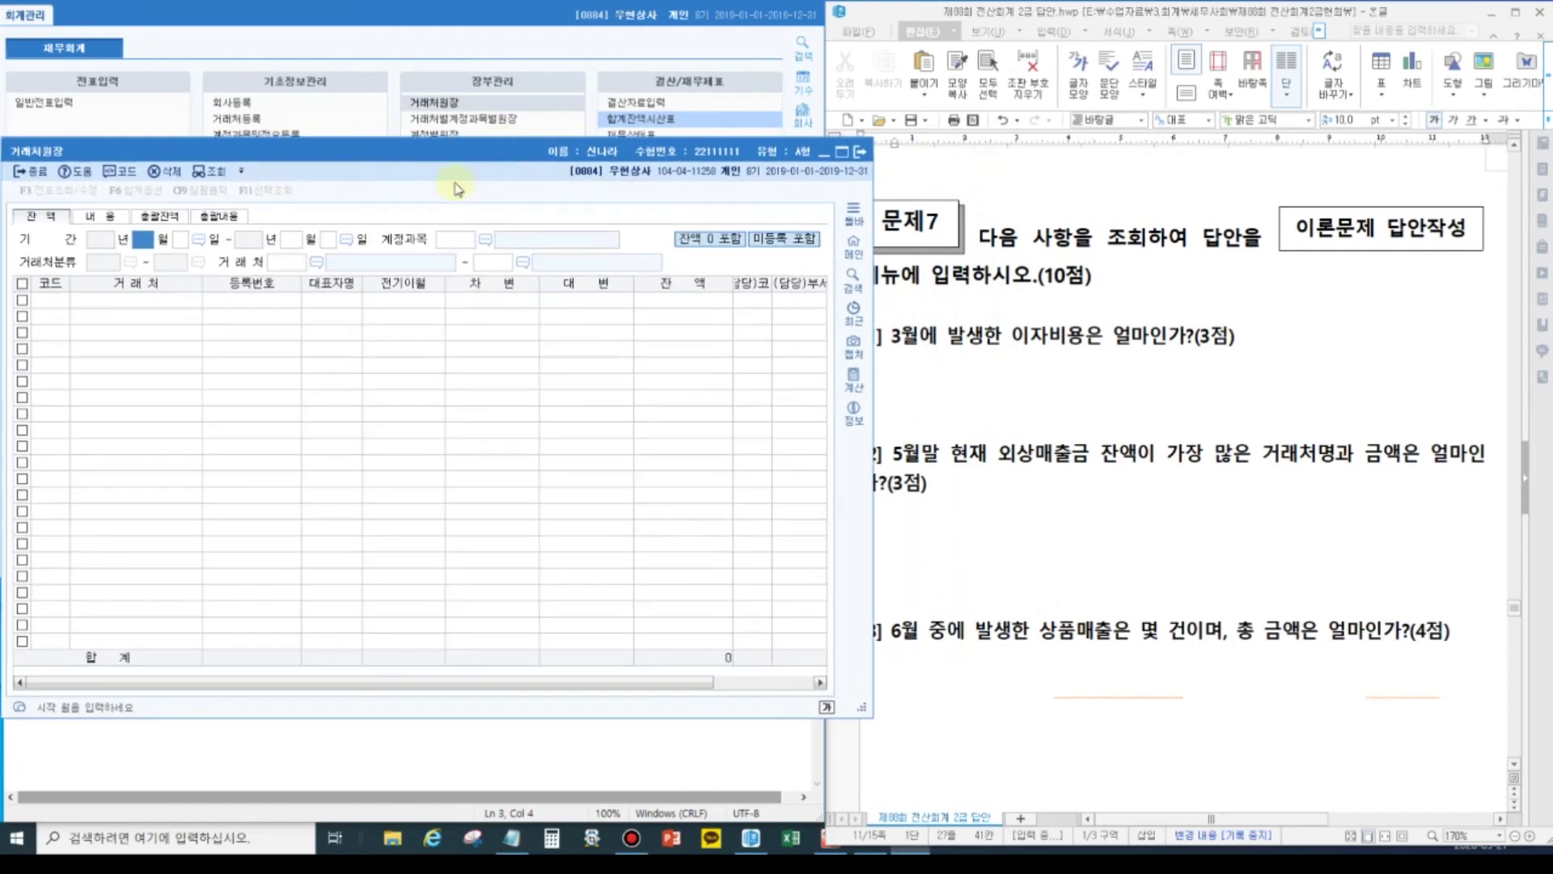
pyautogui.write('1')
pyautogui.press('Return')
pyautogui.write('1')
pyautogui.press('Return')
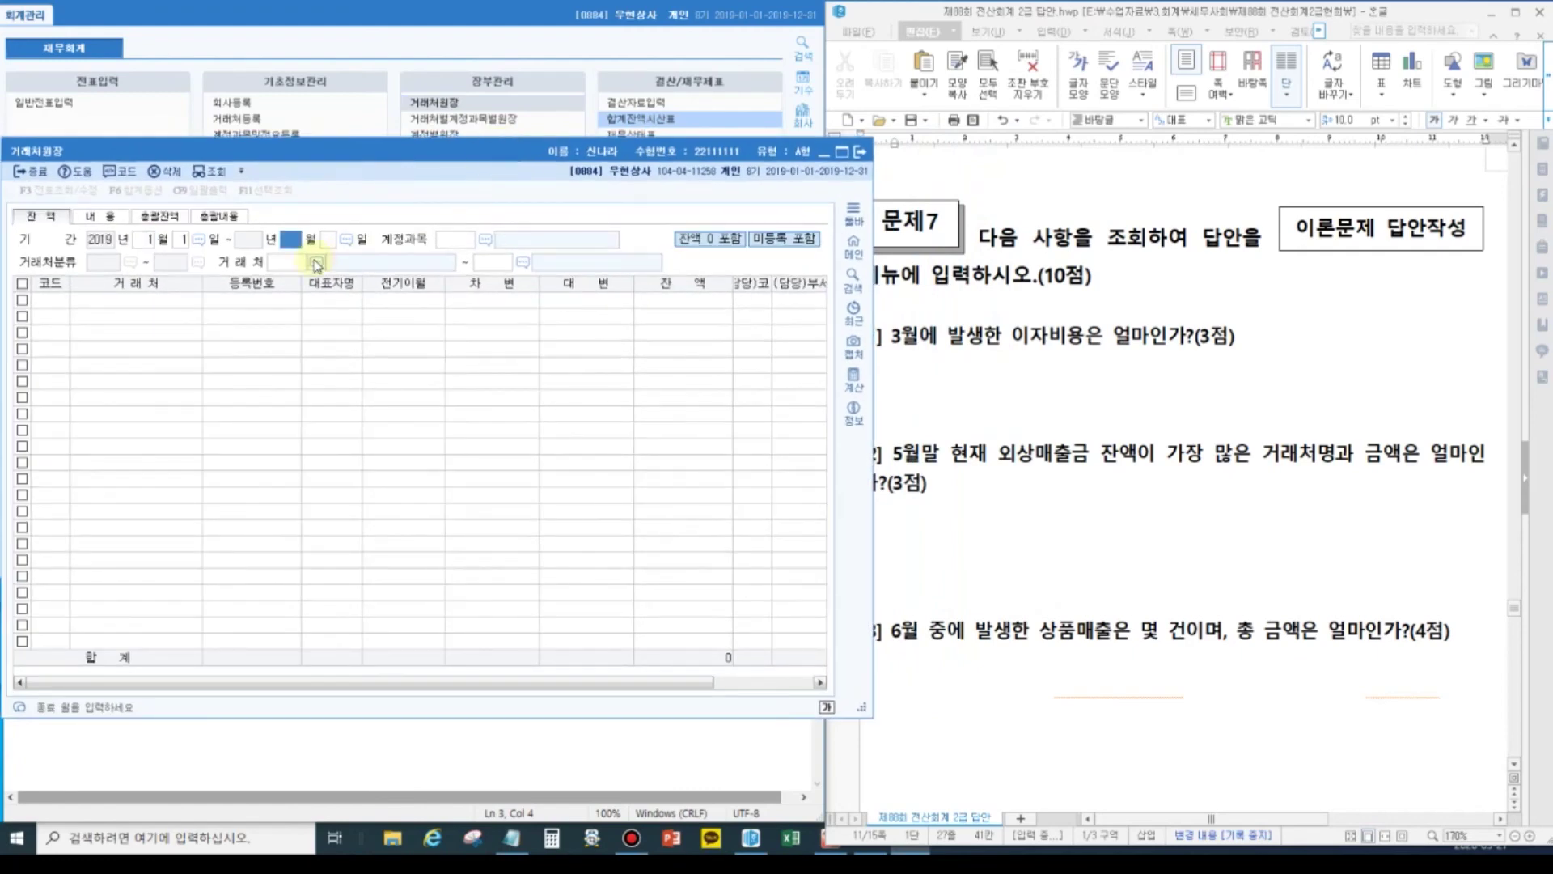
pyautogui.write('5')
pyautogui.press('Return')
pyautogui.write('31')
pyautogui.press('Return')
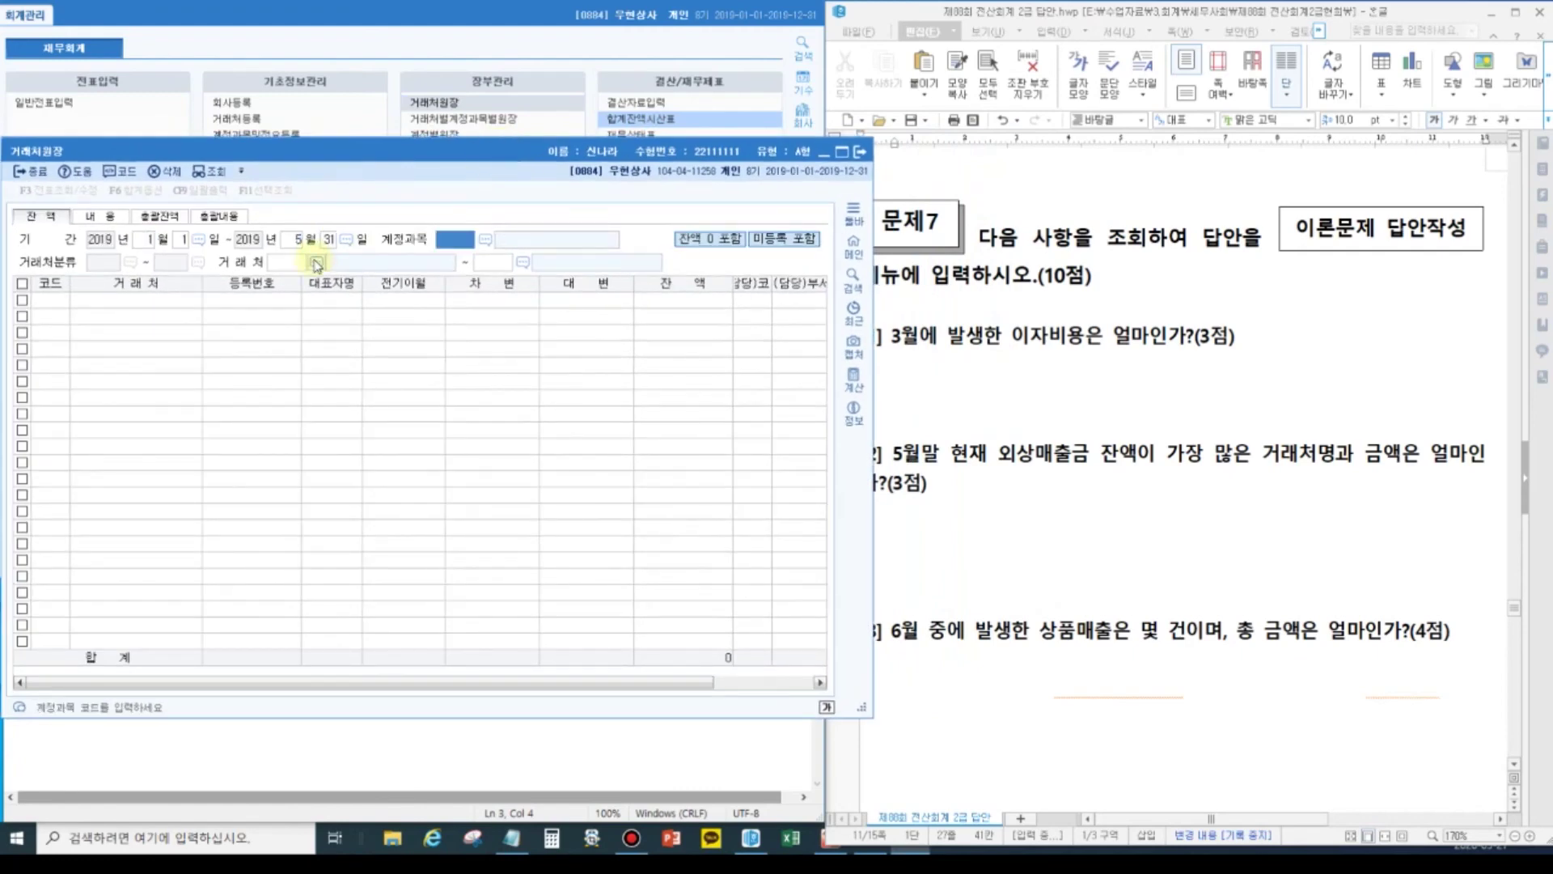
pyautogui.write('108')
pyautogui.press('Return')
pyautogui.press('Return')
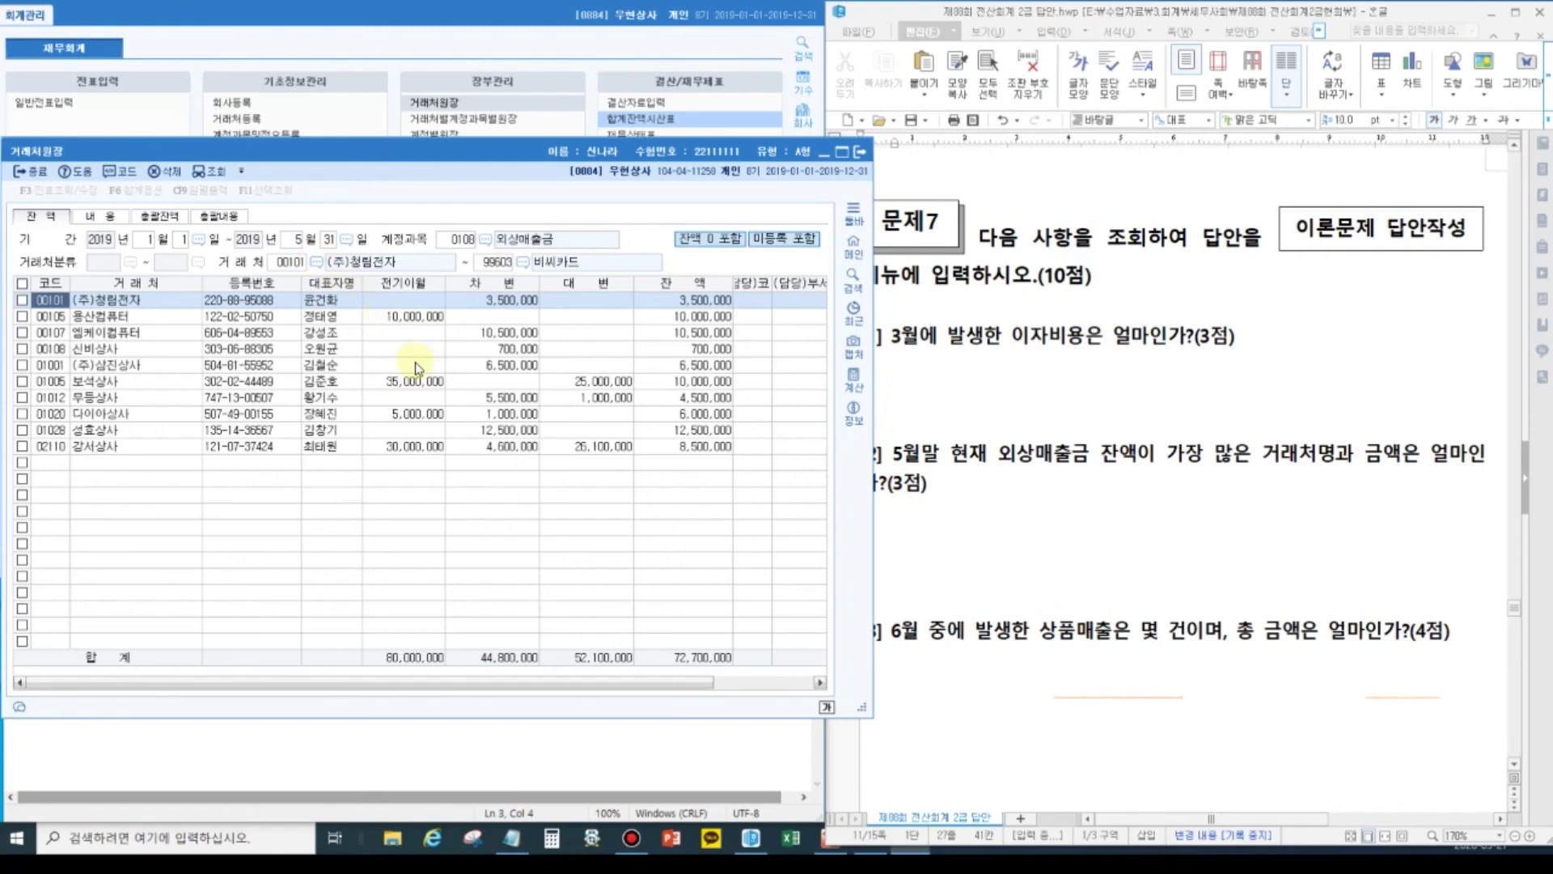
# Compare the 외상매출금 balances in the 거래처원장 to find the customer with the largest one.
pyautogui.click(1311, 451)
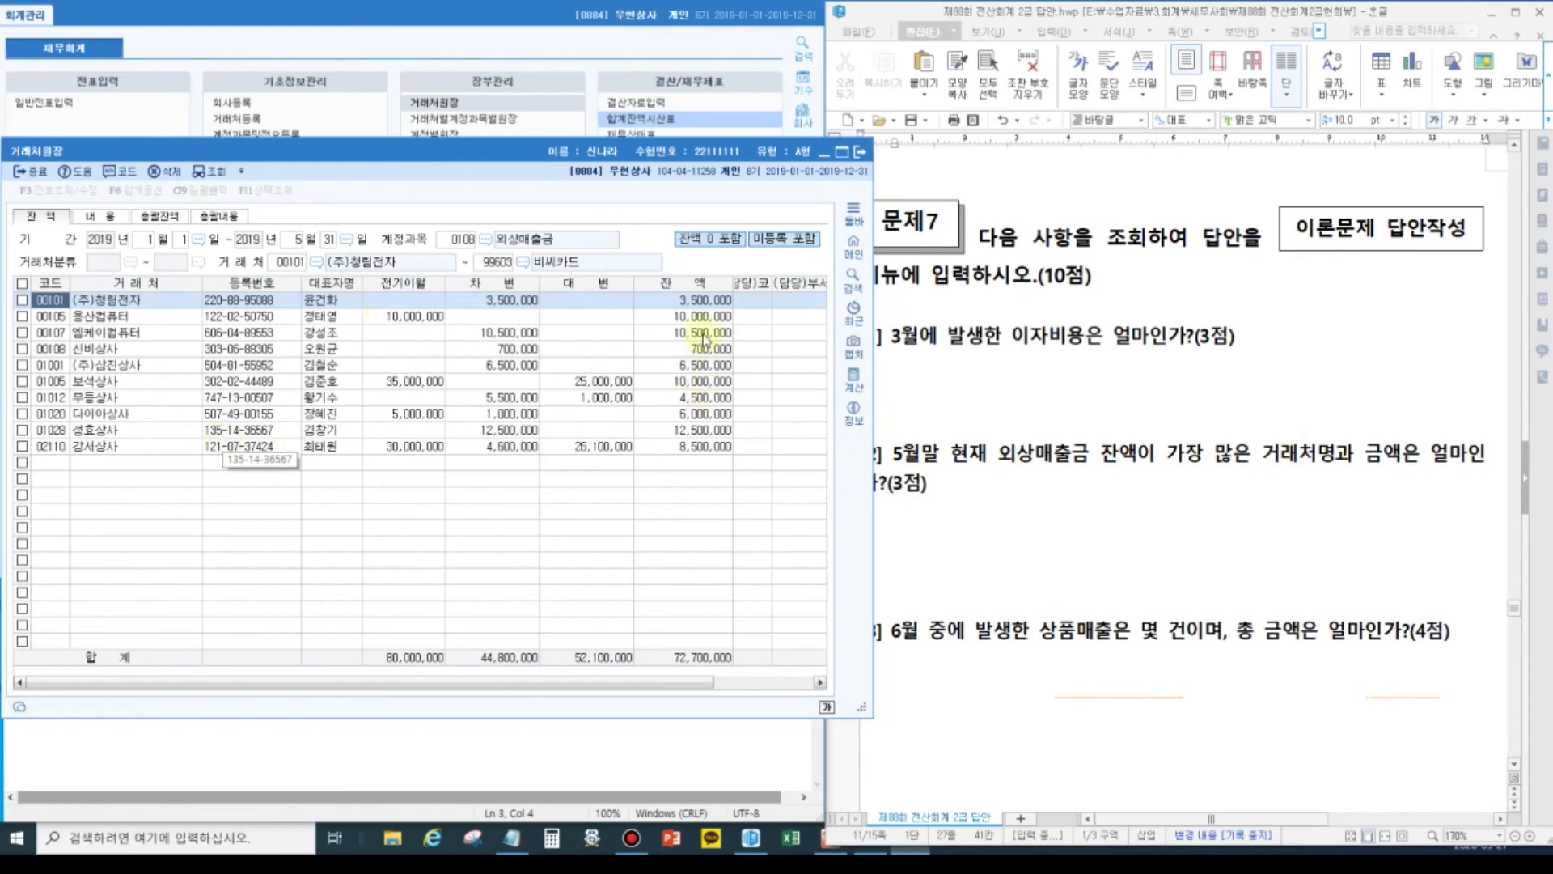
pyautogui.click(688, 334)
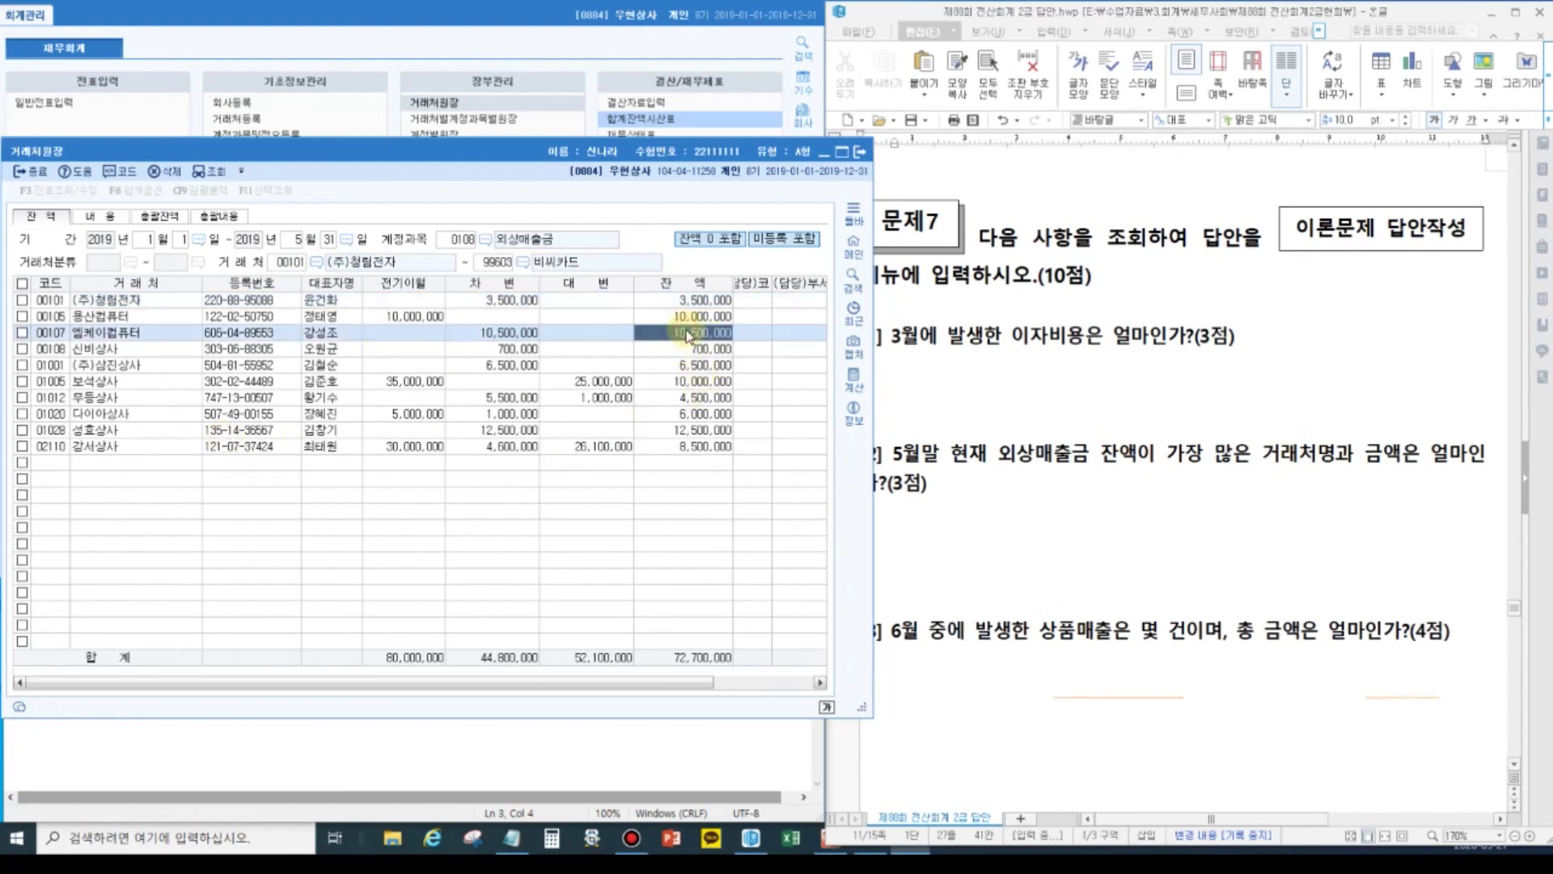
pyautogui.click(697, 430)
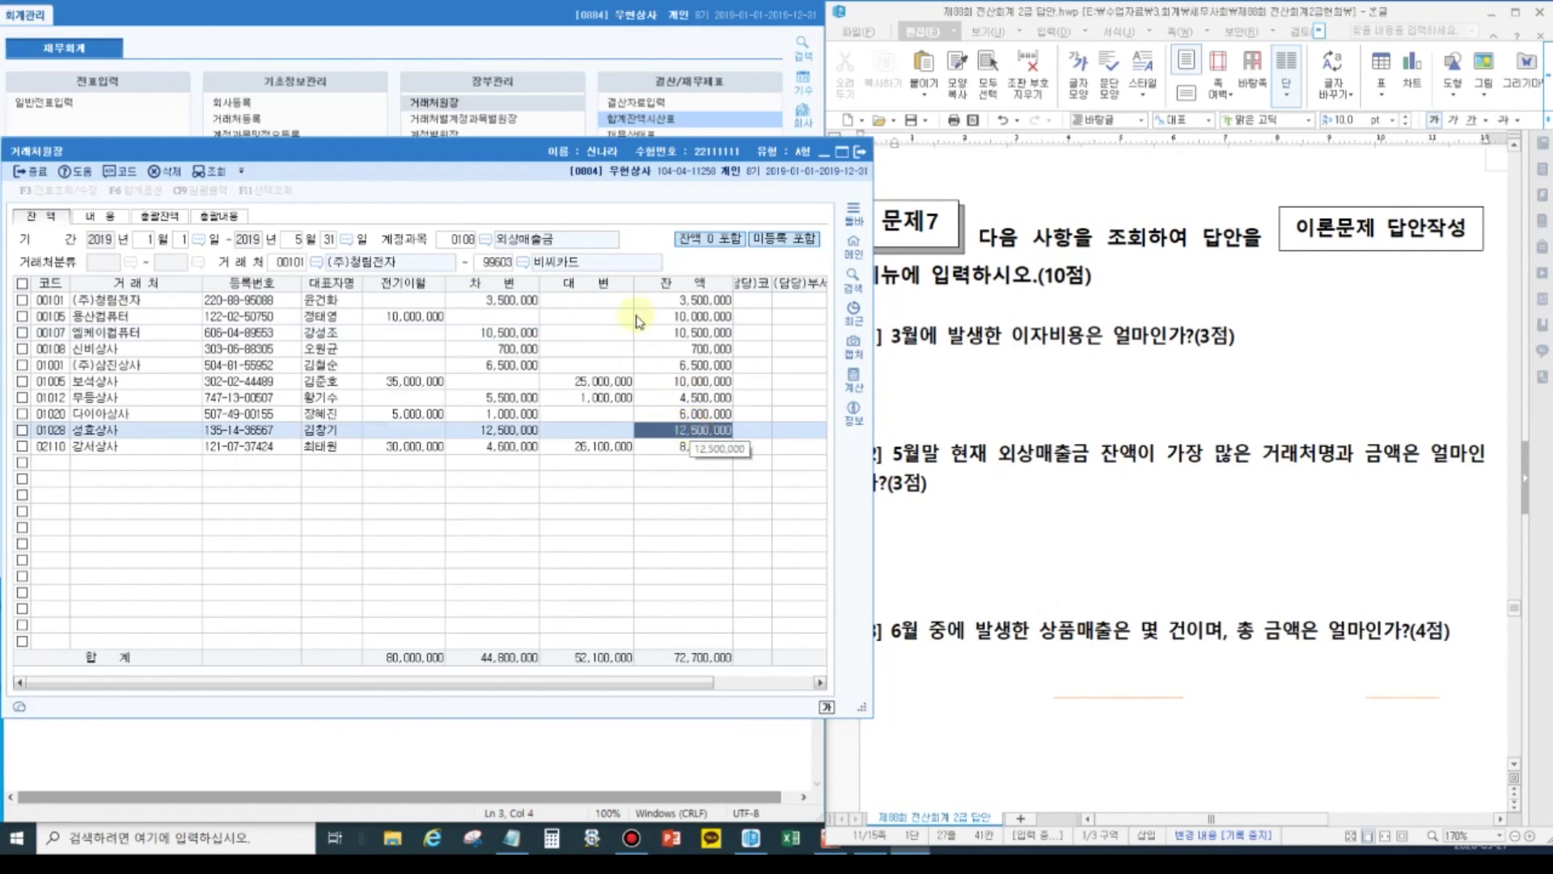
# Move the ledger clear of the notes, complete answer 2 as "성효상사 12,500,000", and add a "3답)" line.
pyautogui.click(499, 156)
pyautogui.moveTo(499, 157); pyautogui.dragTo(515, 36)
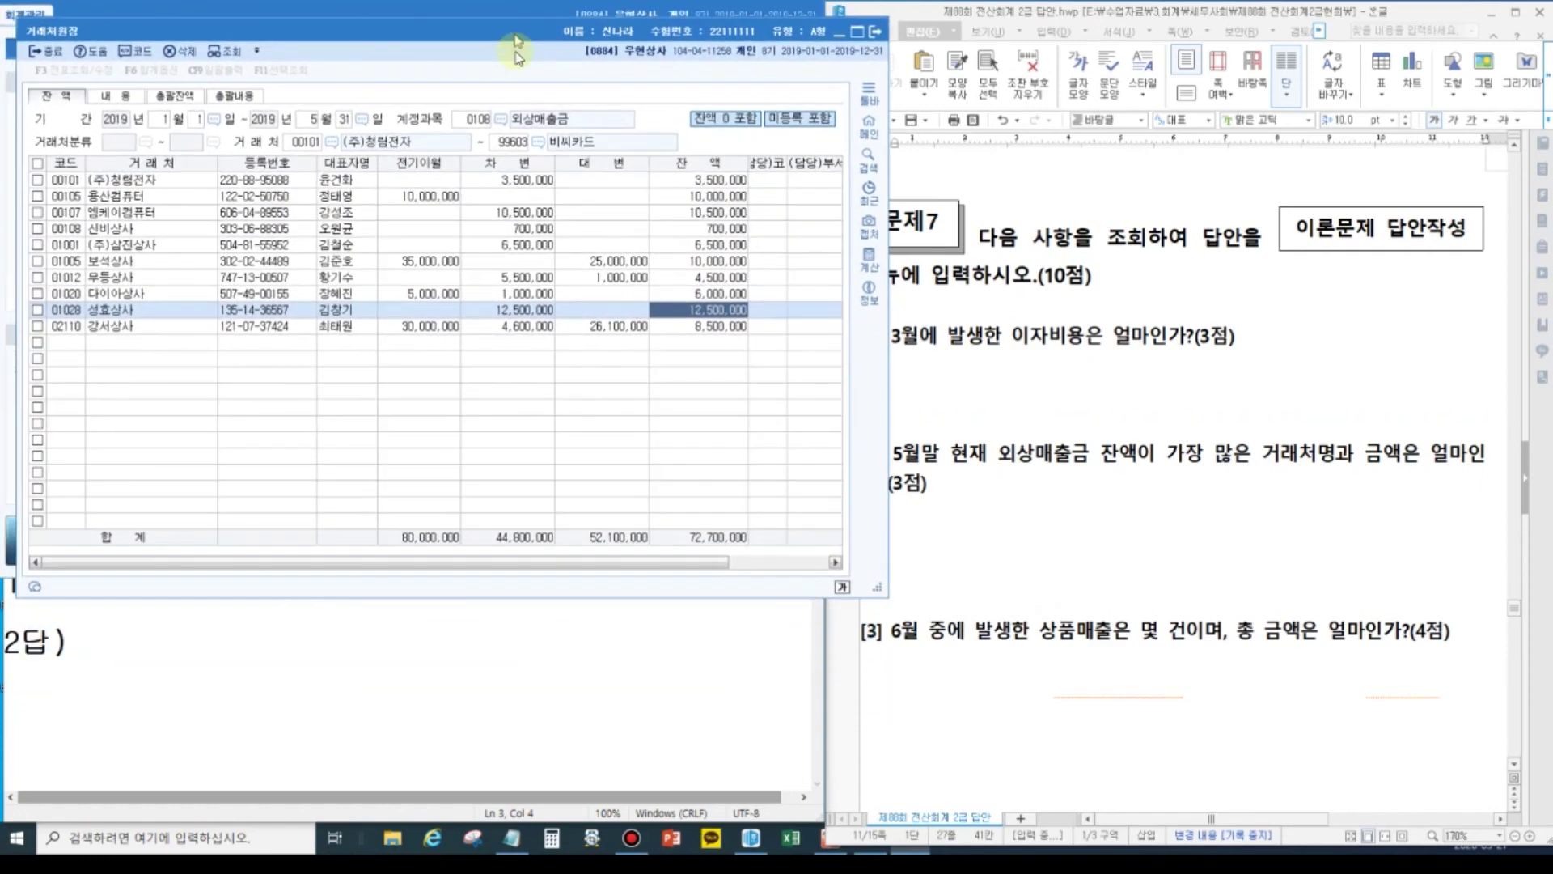
pyautogui.click(210, 632)
pyautogui.write('성')
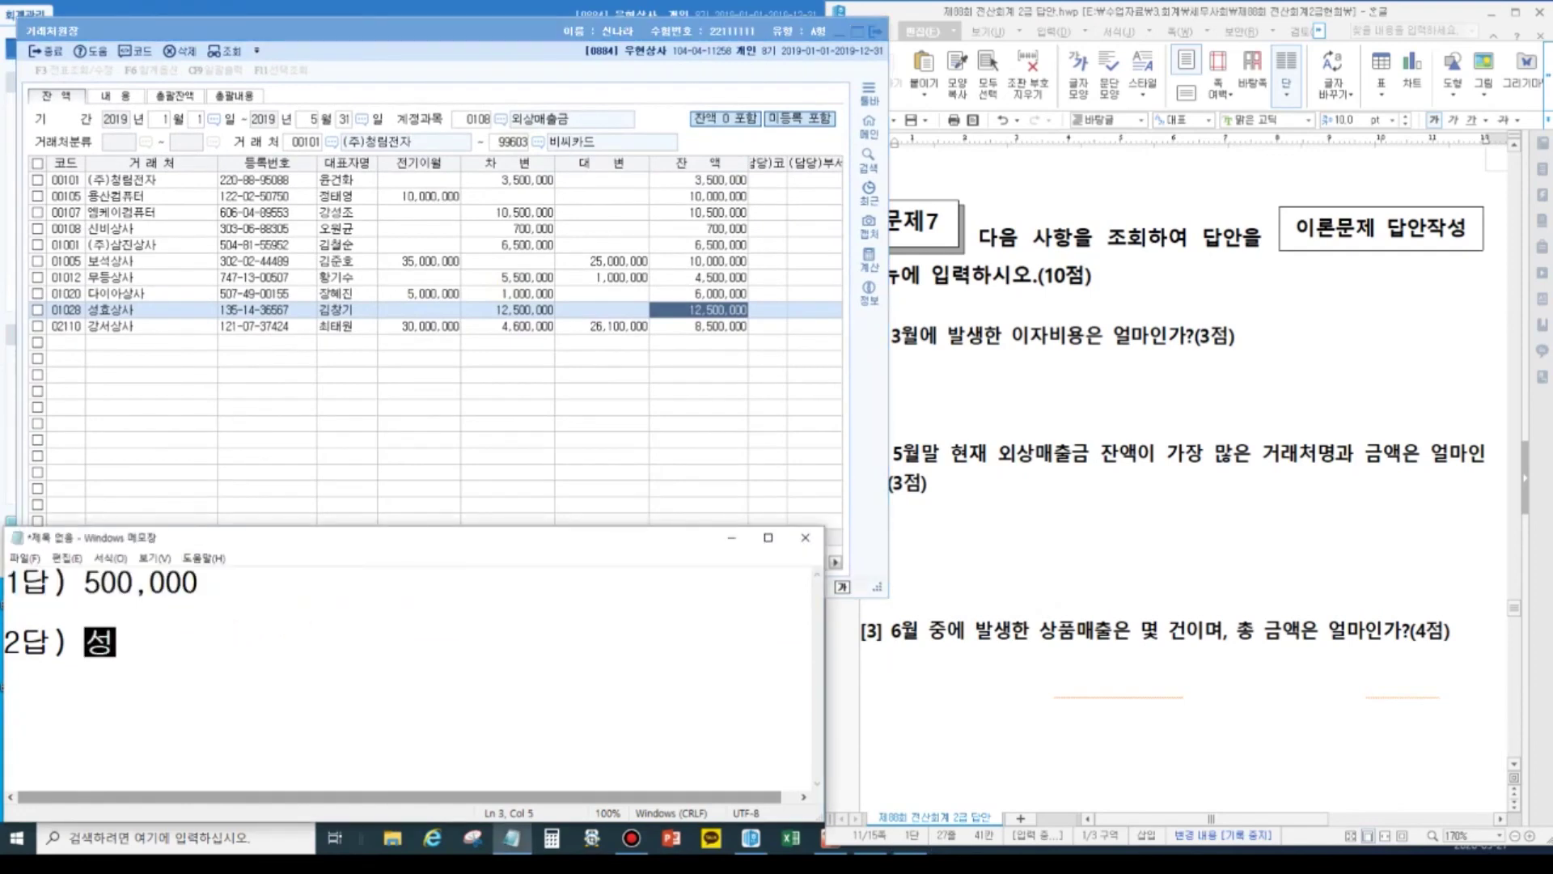
pyautogui.write('효상사 12,500,000')
pyautogui.press('Return')
pyautogui.press('Return')
pyautogui.write('3답')
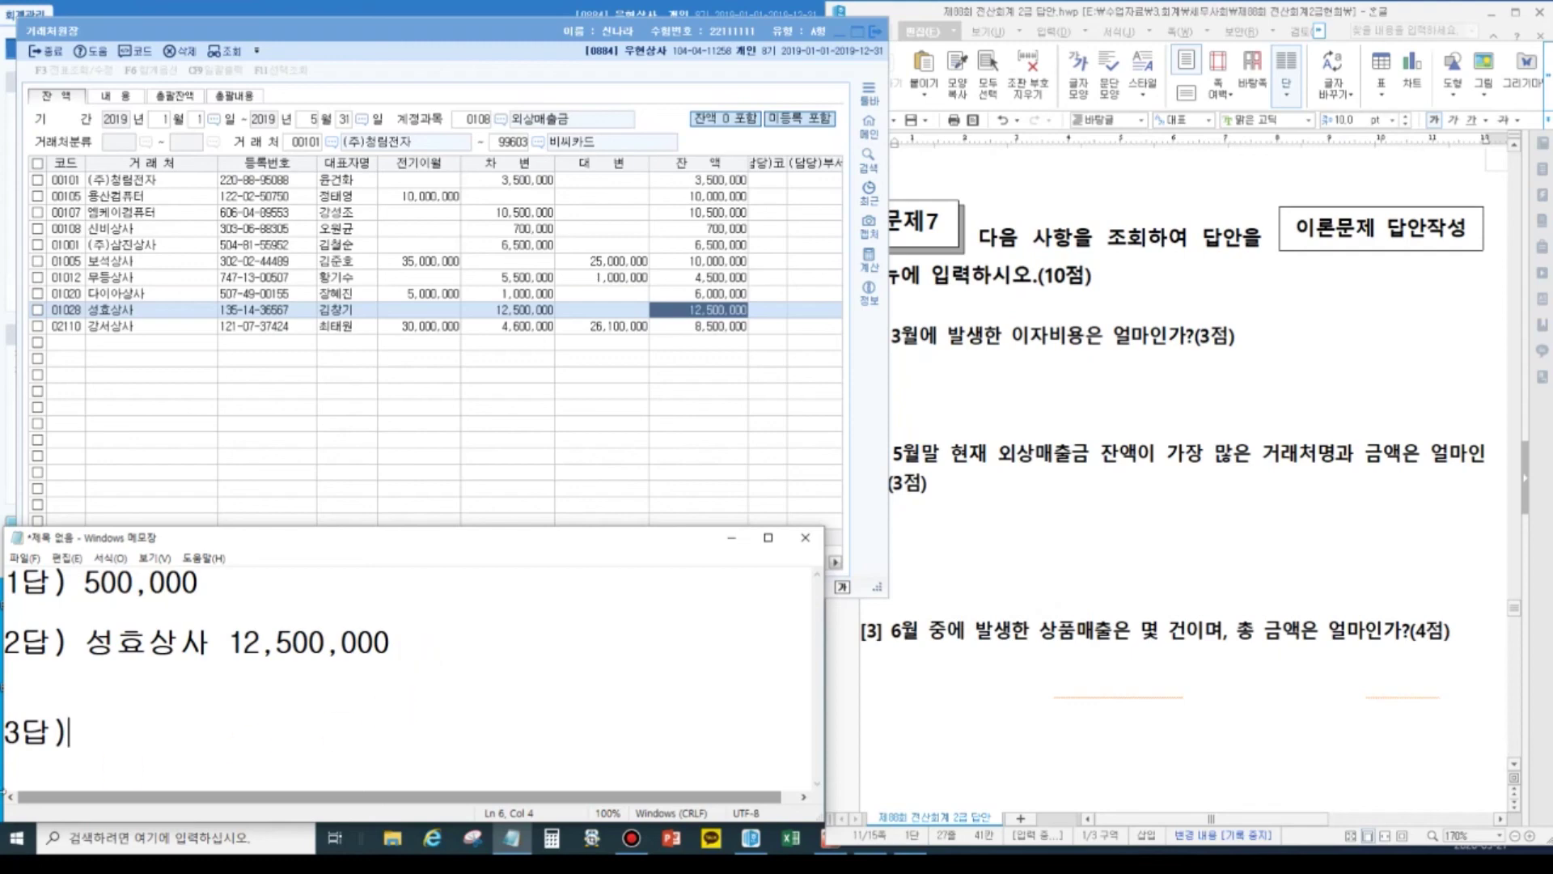
# Add the source menu names above the notes: "월계표" for answer 1 and "거래처원장" for answer 2.
pyautogui.click(116, 641)
pyautogui.click(238, 582)
pyautogui.press('Return')
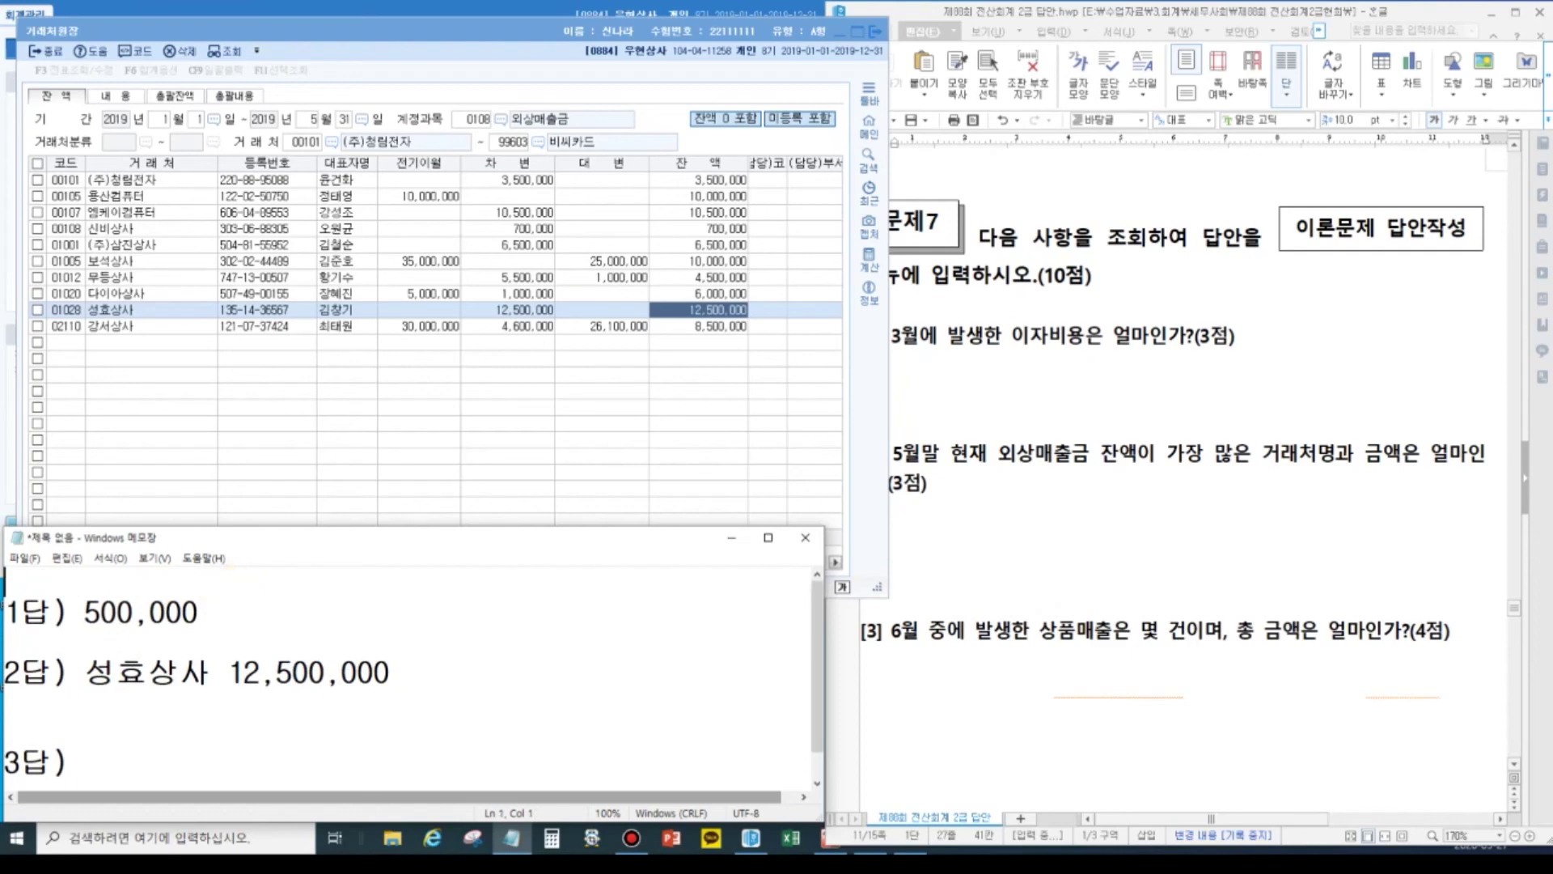
pyautogui.write('월계표')
pyautogui.click(251, 636)
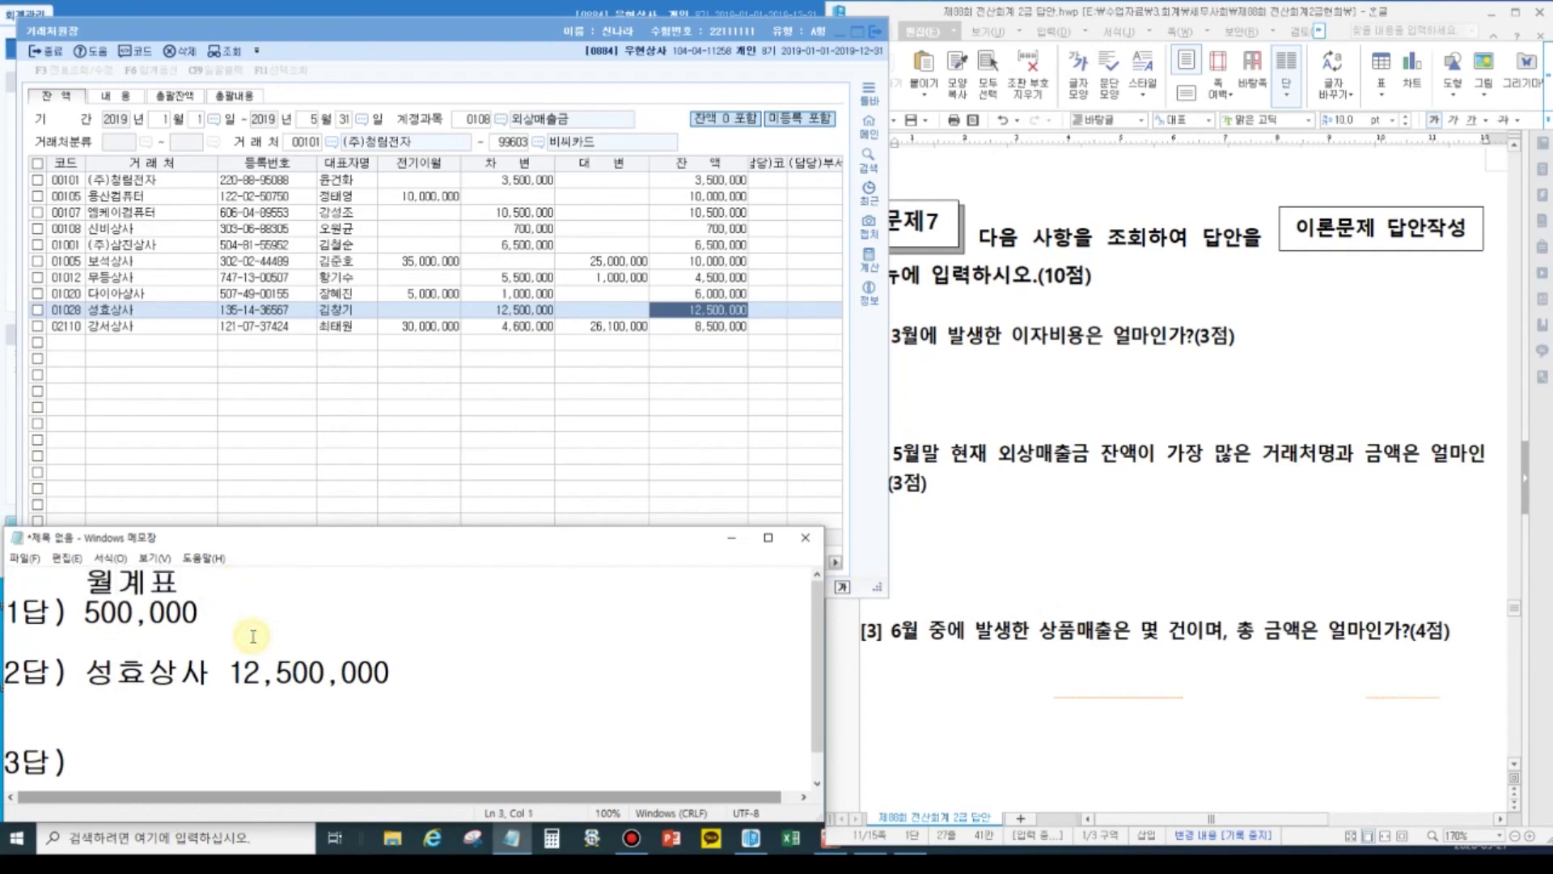
pyautogui.press('Return')
pyautogui.write('거ㄹ')
pyautogui.press('BackSpace')
pyautogui.write('ㄹ래처원장')
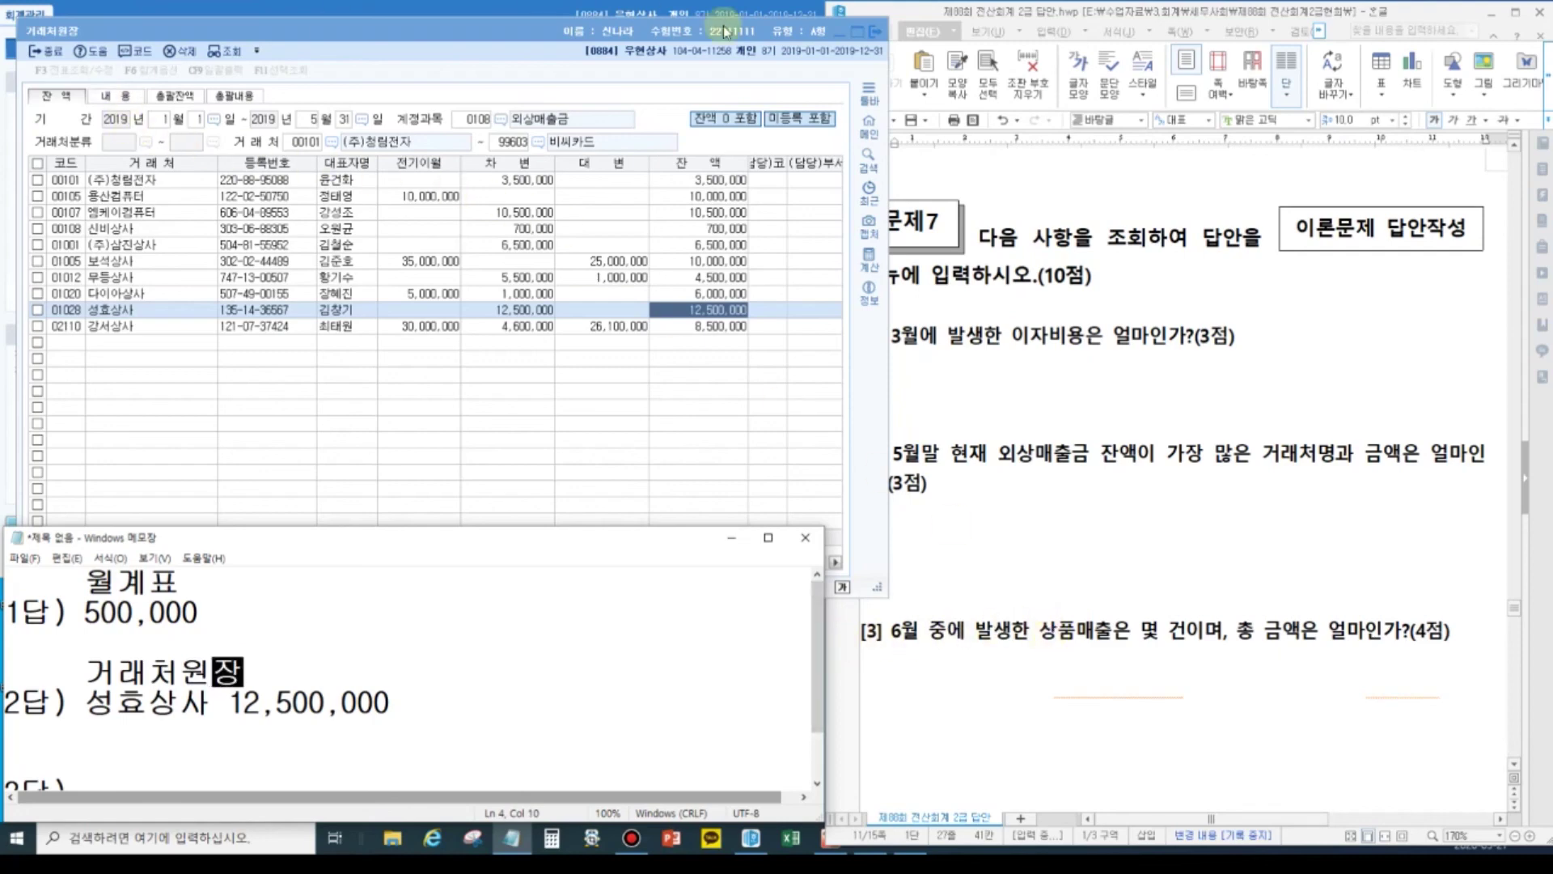
# Close the 거래처원장, open the 계정별원장, and set its period to June 1 through June 30, 2019.
pyautogui.click(874, 37)
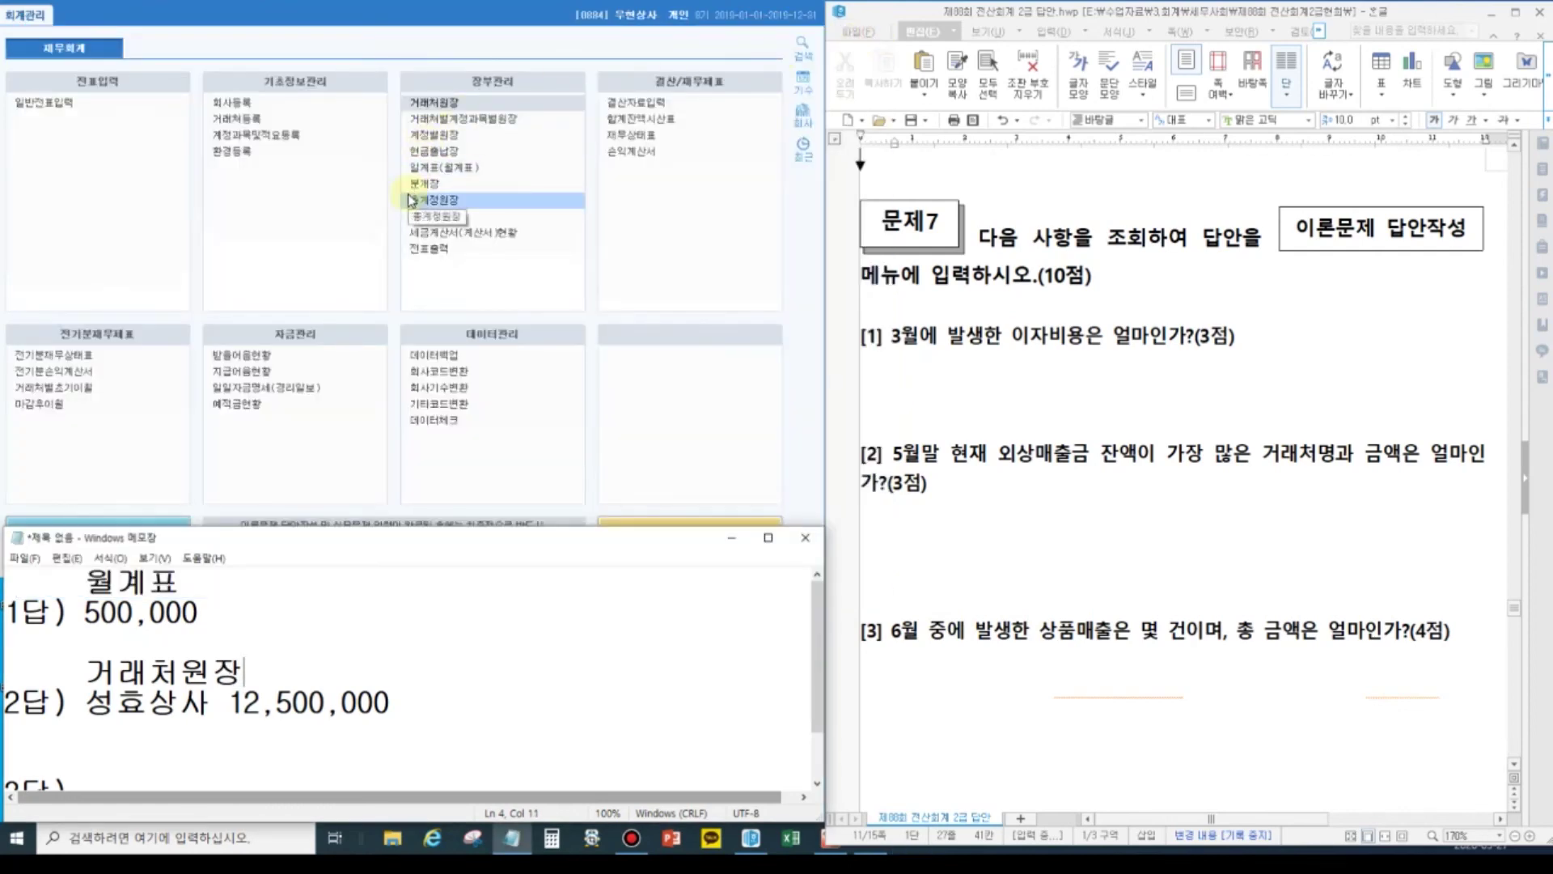
pyautogui.click(434, 139)
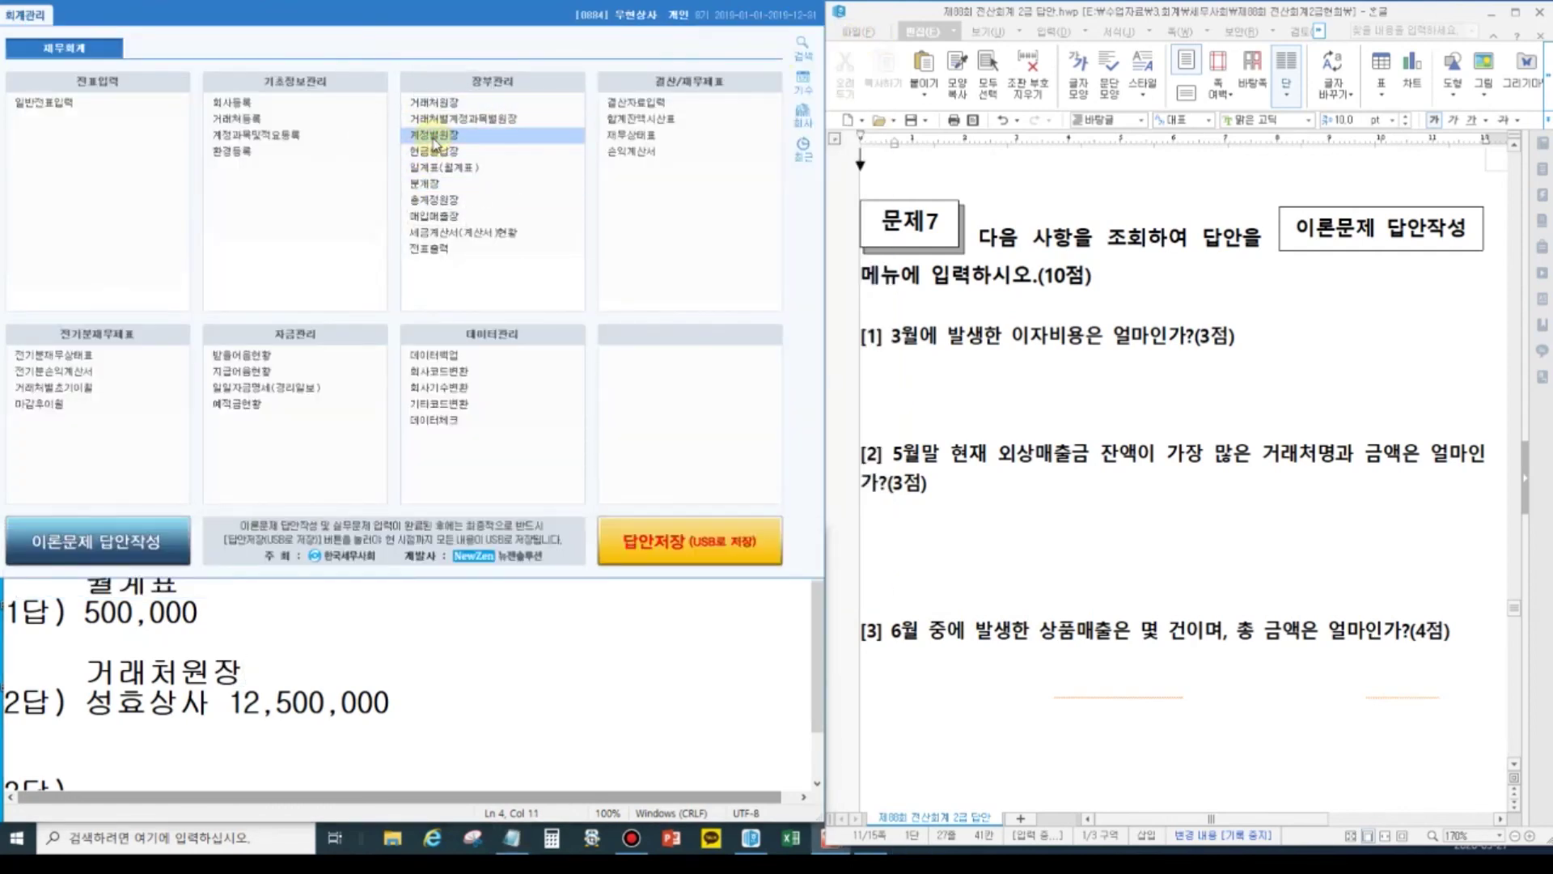
pyautogui.write('6')
pyautogui.press('Return')
pyautogui.write('1')
pyautogui.press('Return')
pyautogui.write('6')
pyautogui.press('Return')
pyautogui.write('30')
pyautogui.press('Return')
pyautogui.moveTo(414, 160); pyautogui.dragTo(333, 39)
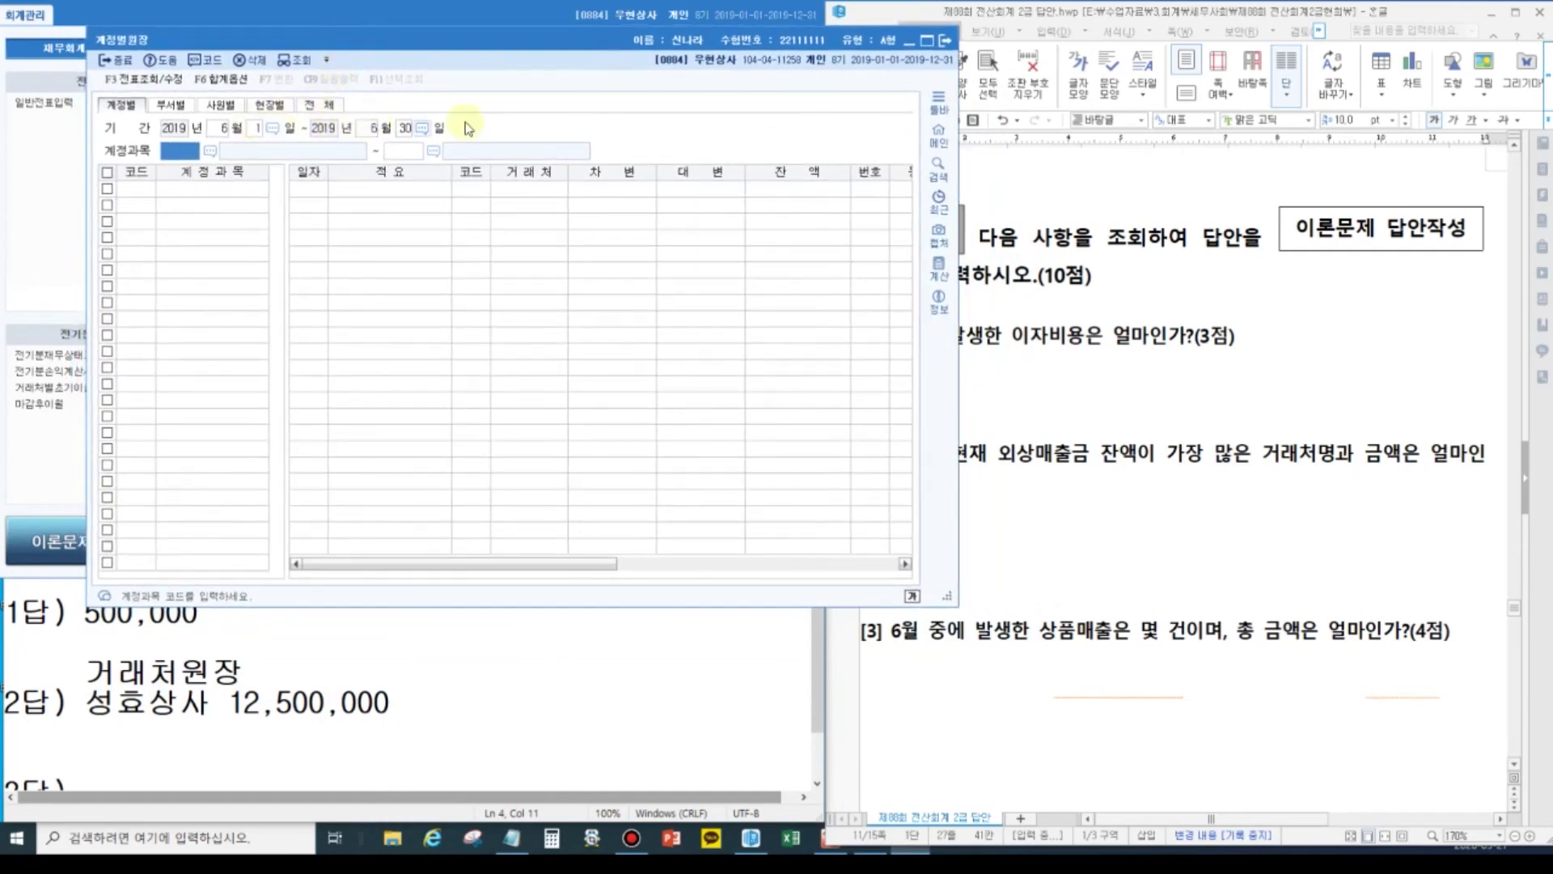
# Query the 계정별원장 for the 상품매출 account only, with code 0401 as both start and end of the range.
pyautogui.press('Return')
pyautogui.press('Return')
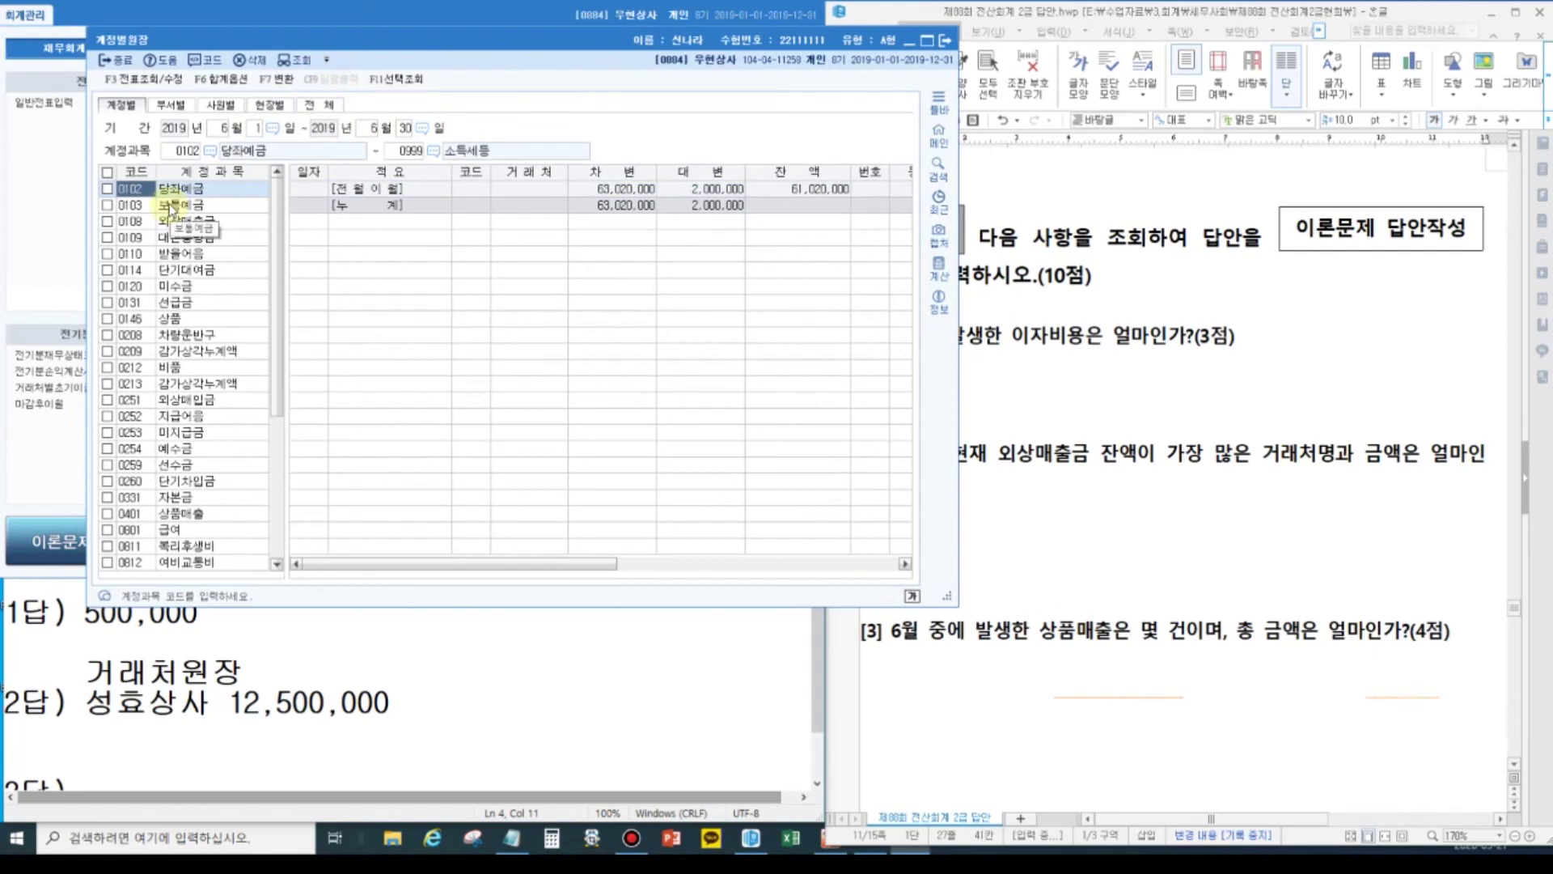
pyautogui.click(188, 151)
pyautogui.write('0401')
pyautogui.press('Return')
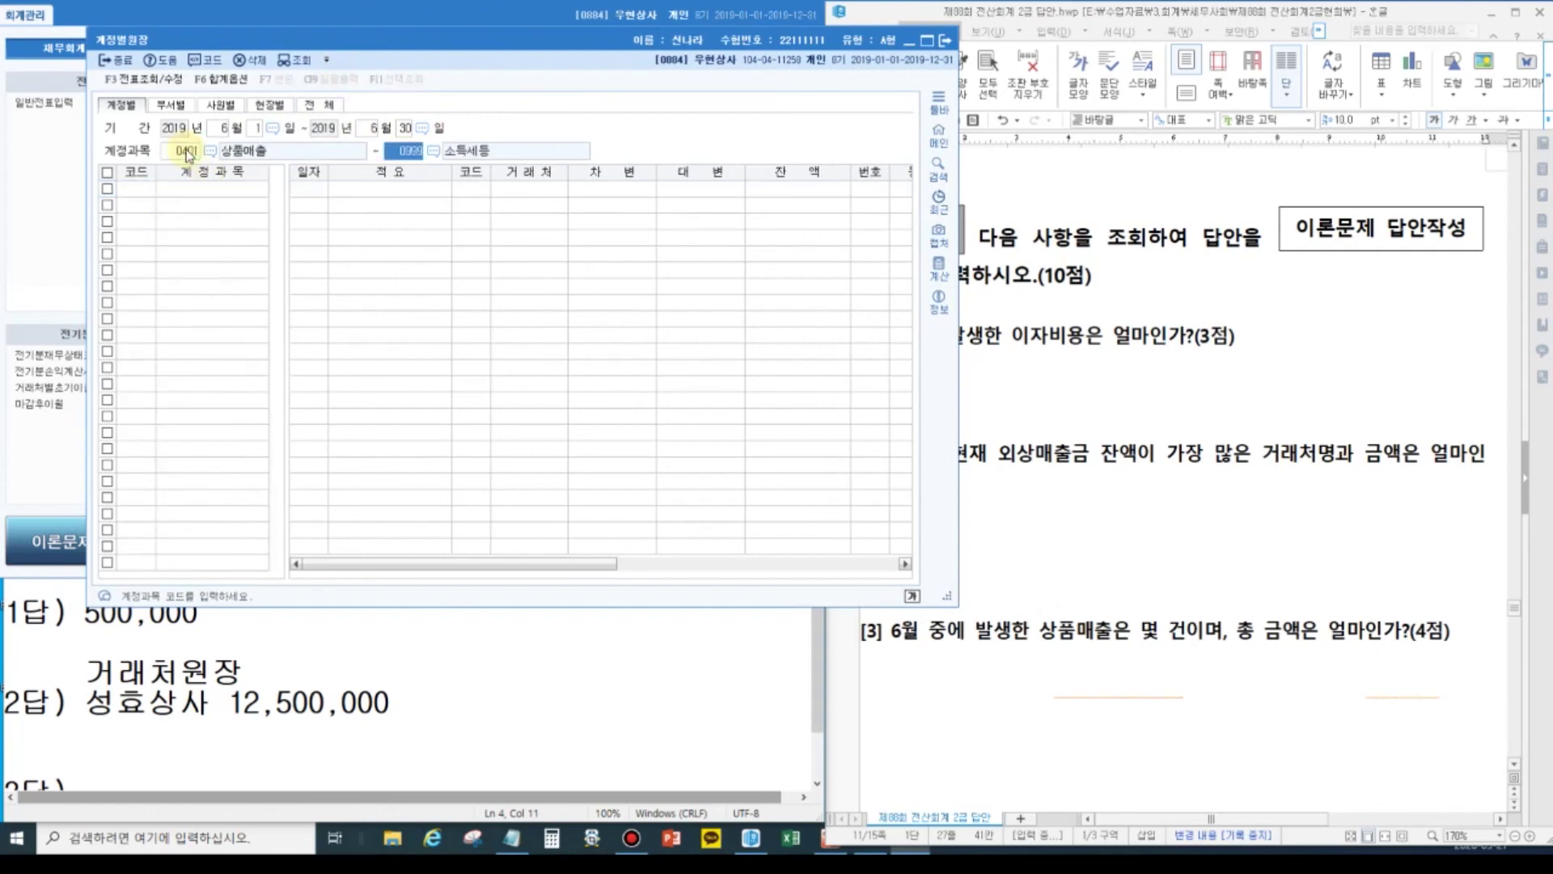
pyautogui.write('0401')
pyautogui.press('Return')
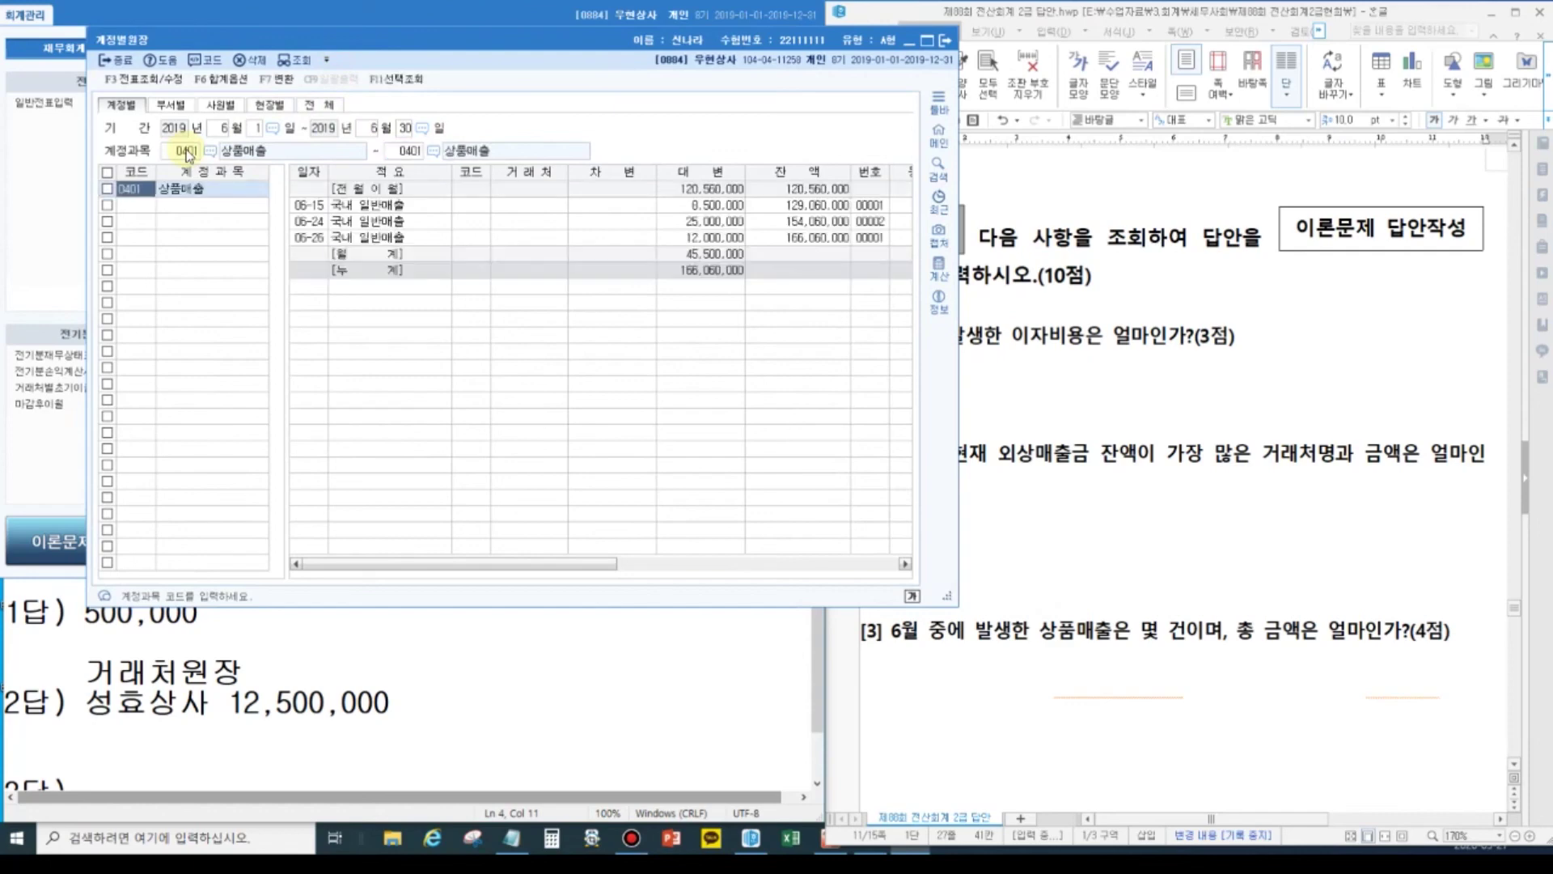
# Go through the June 상품매출 entries one by one to count the sales.
pyautogui.click(354, 208)
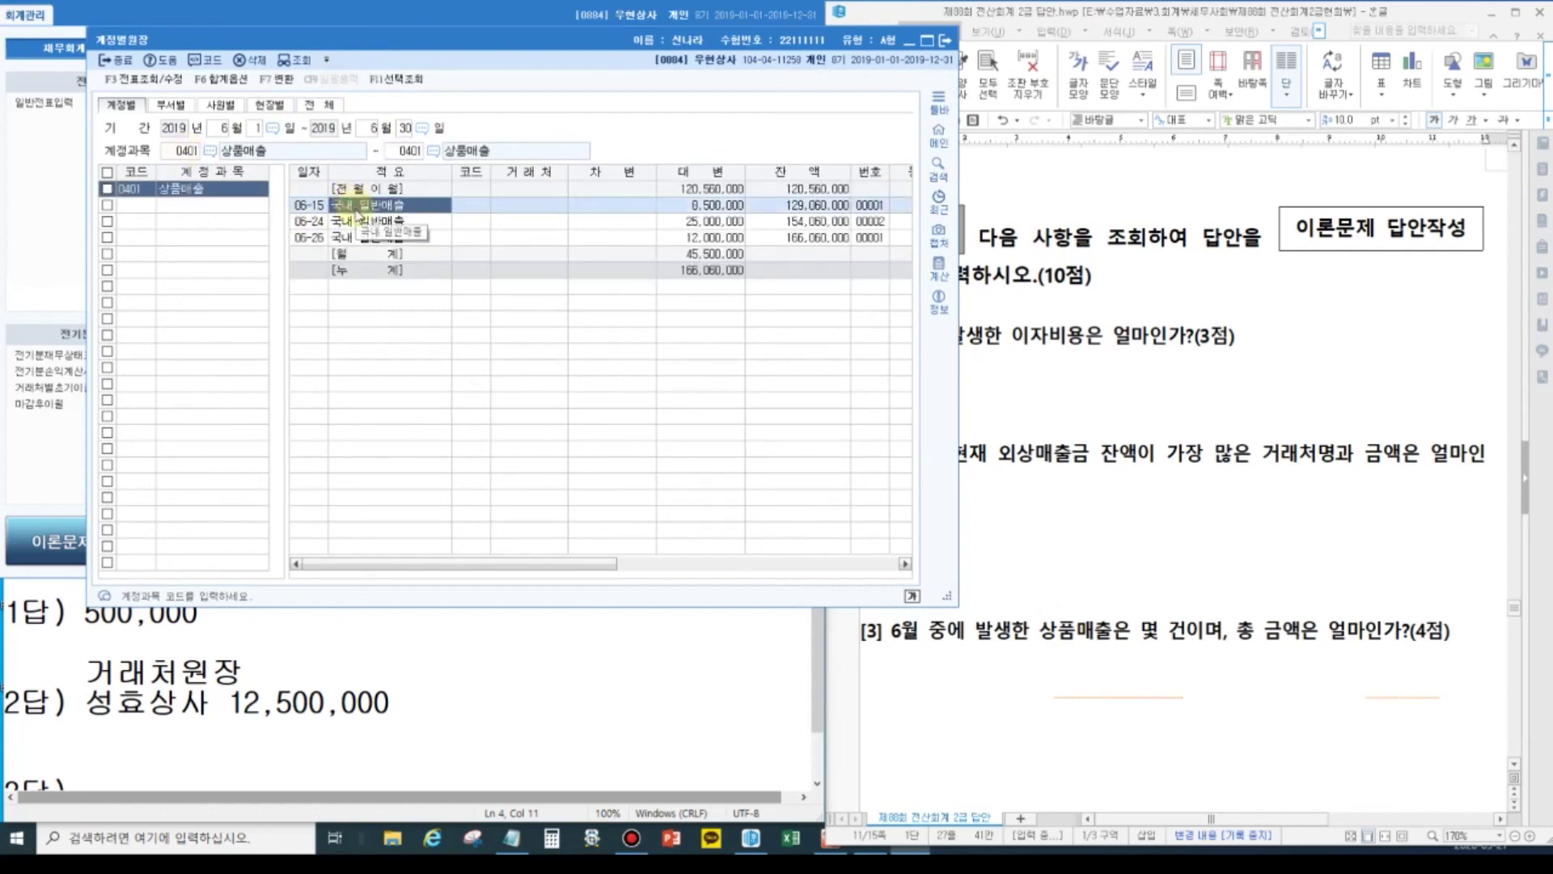
pyautogui.click(358, 221)
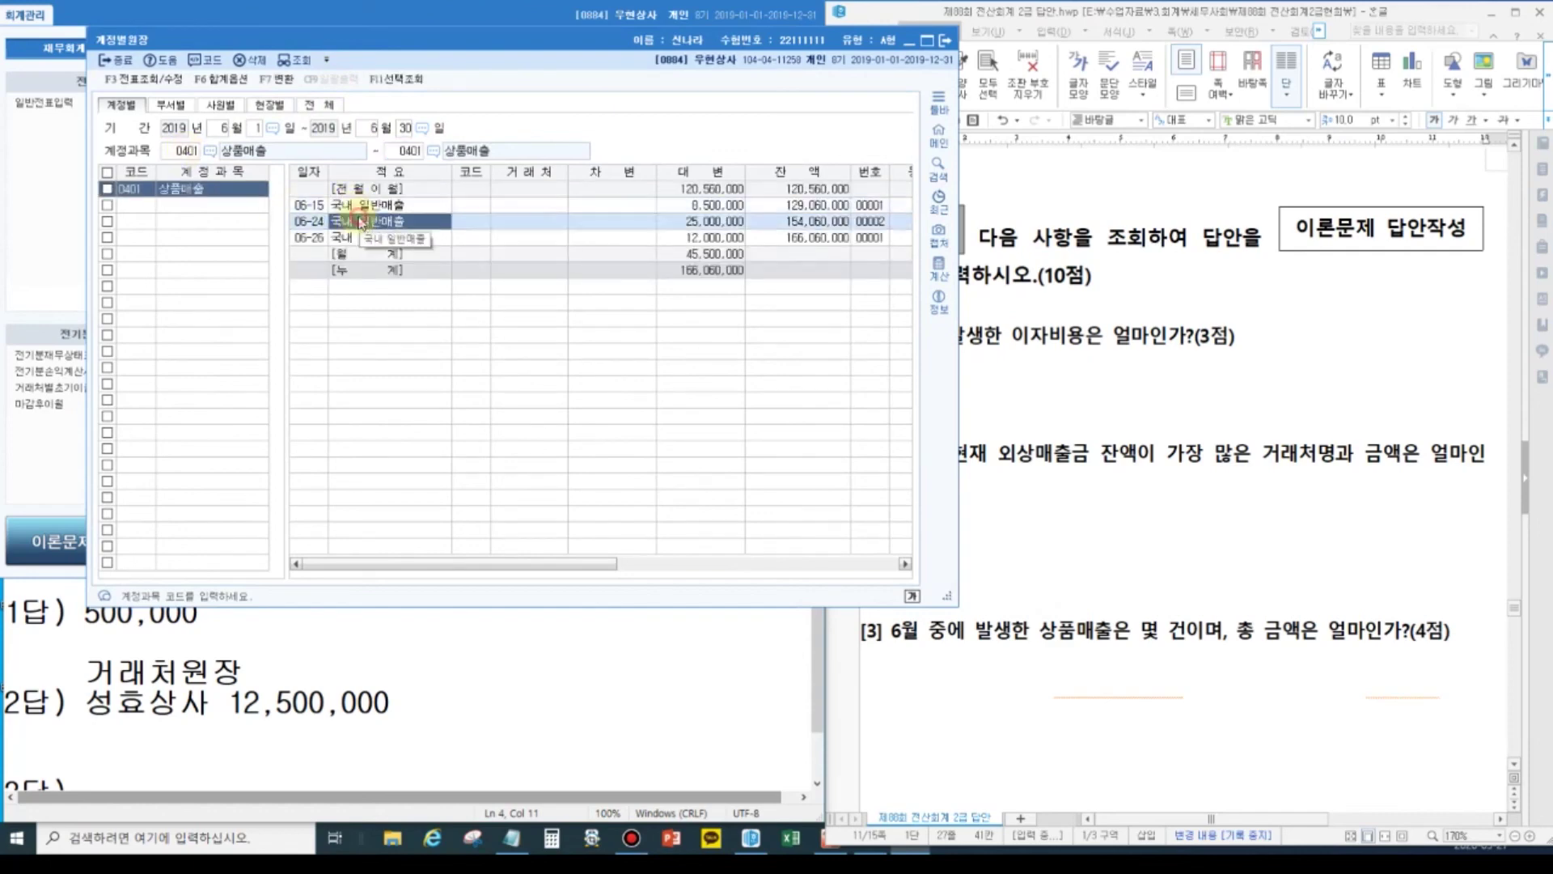
pyautogui.click(360, 237)
# In the Notepad notes, add "계정별원장" above answer 3 and complete the answer as "3건 45,500,000".
pyautogui.click(162, 716)
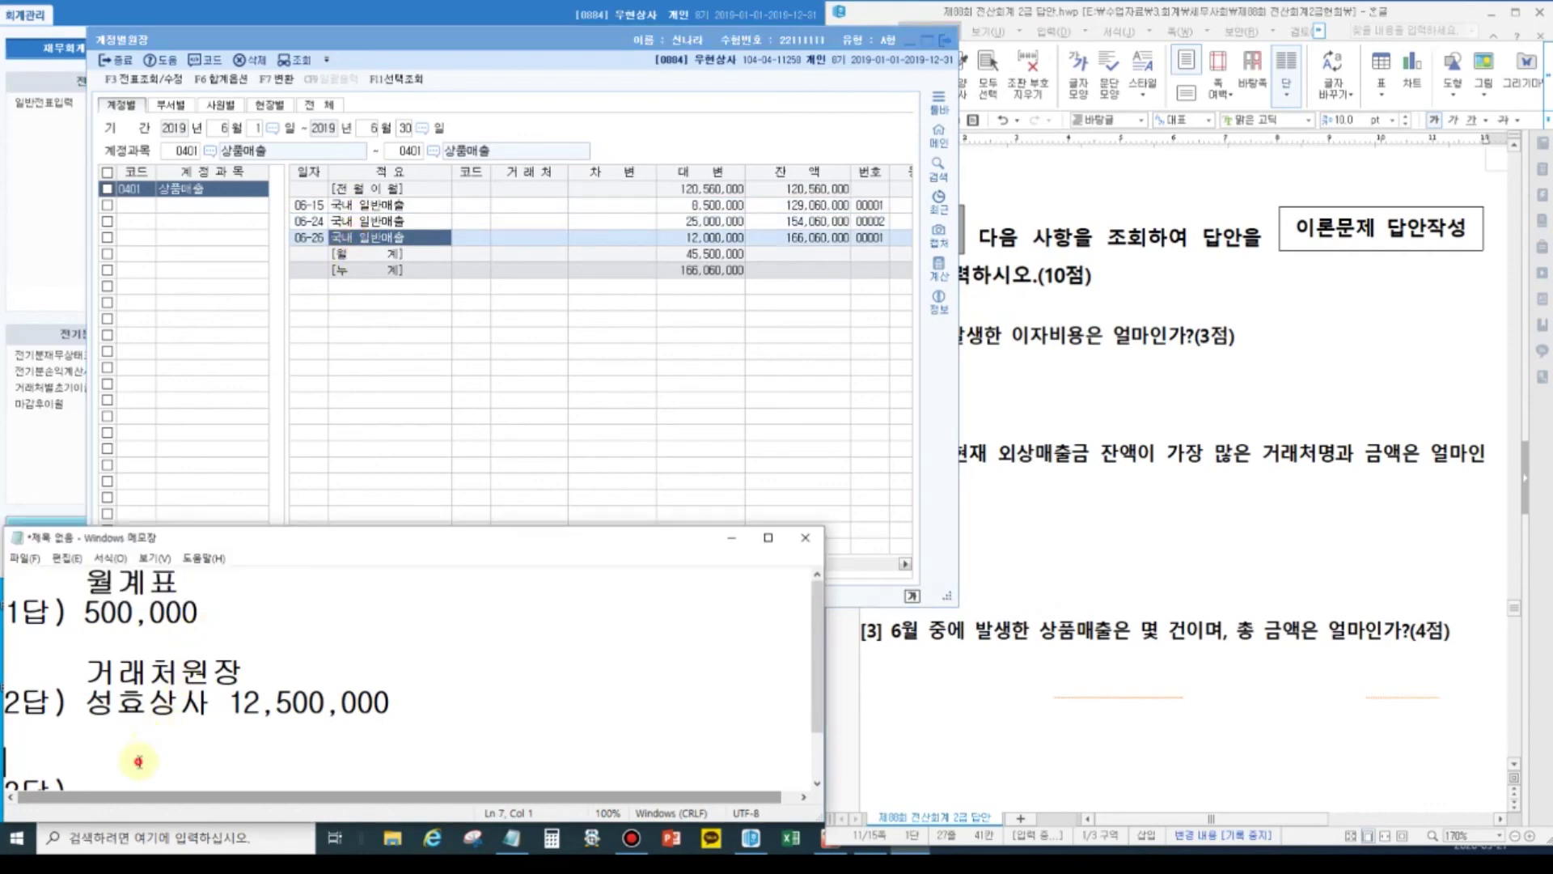
pyautogui.scroll(-2, 133, 752)
pyautogui.click(122, 688)
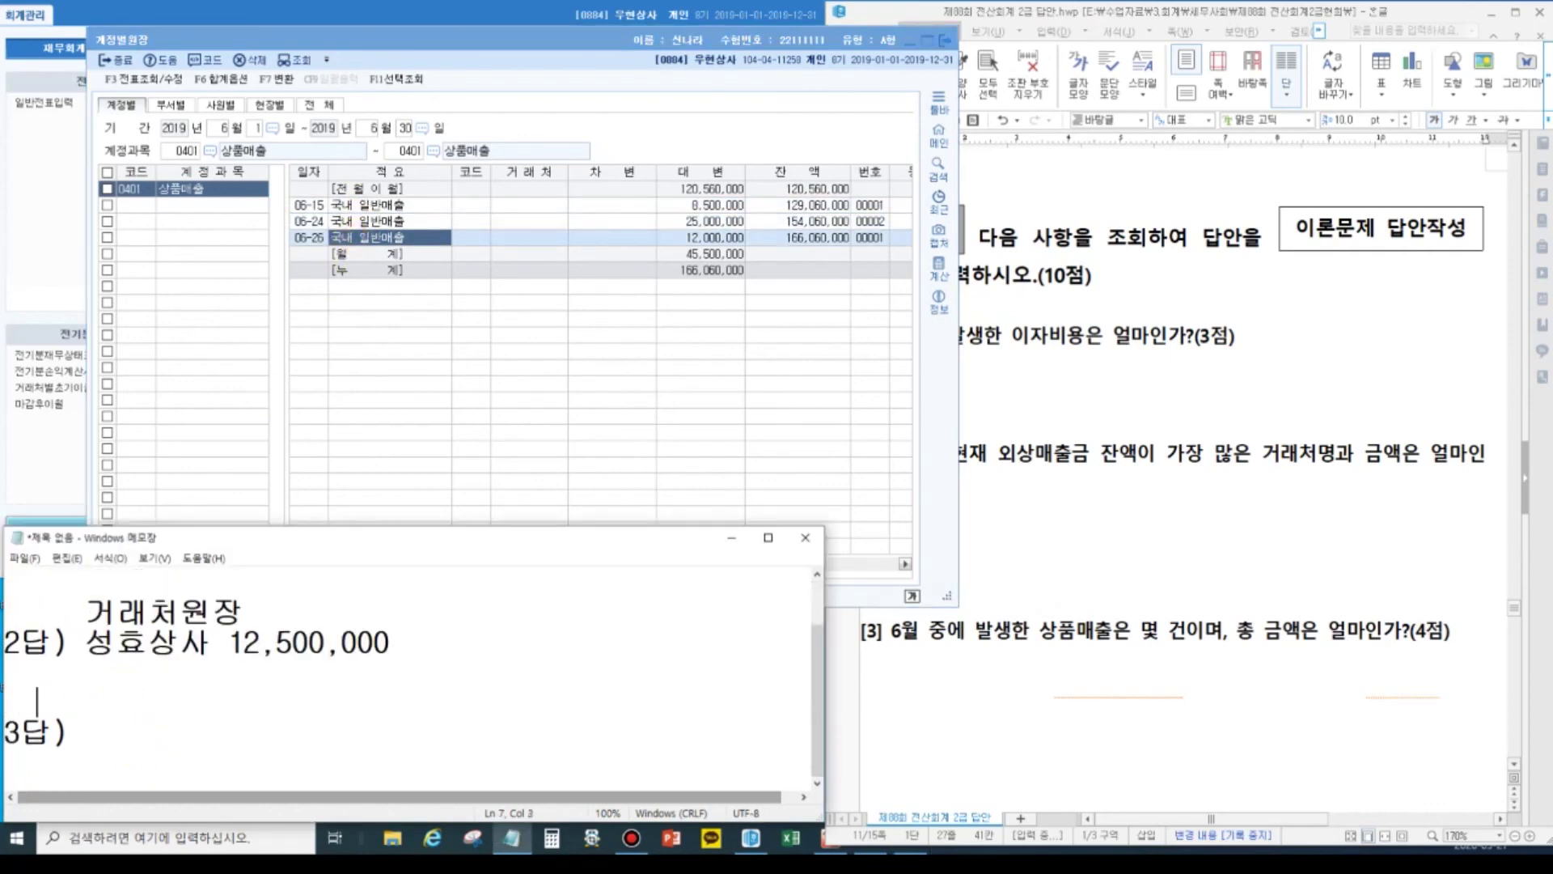
pyautogui.write('계정별워')
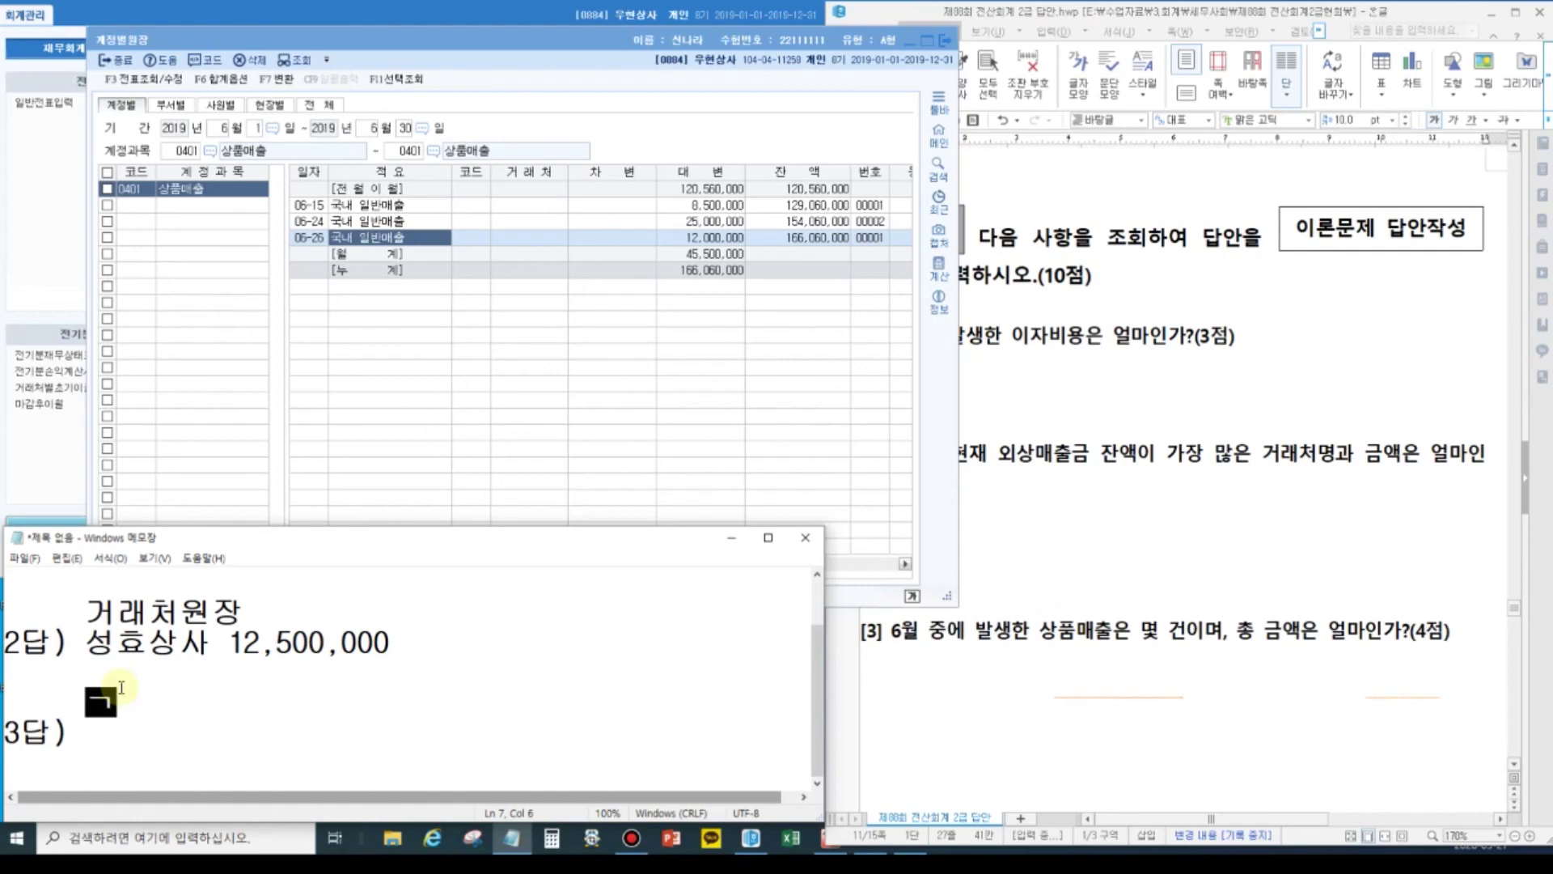
pyautogui.write('원장')
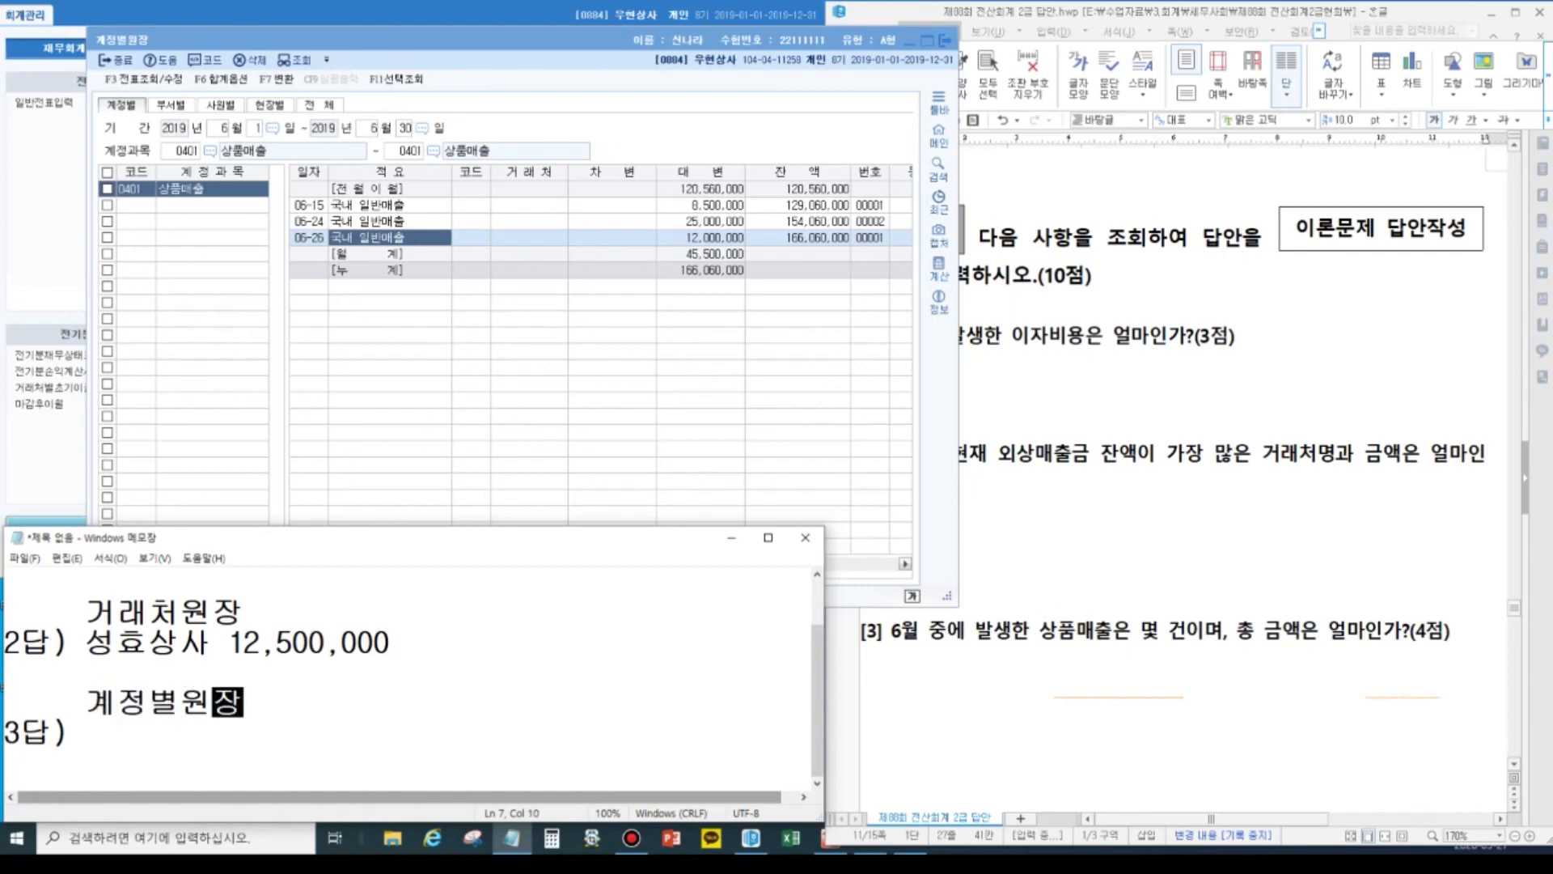
pyautogui.press('Down')
pyautogui.write('3건 ')
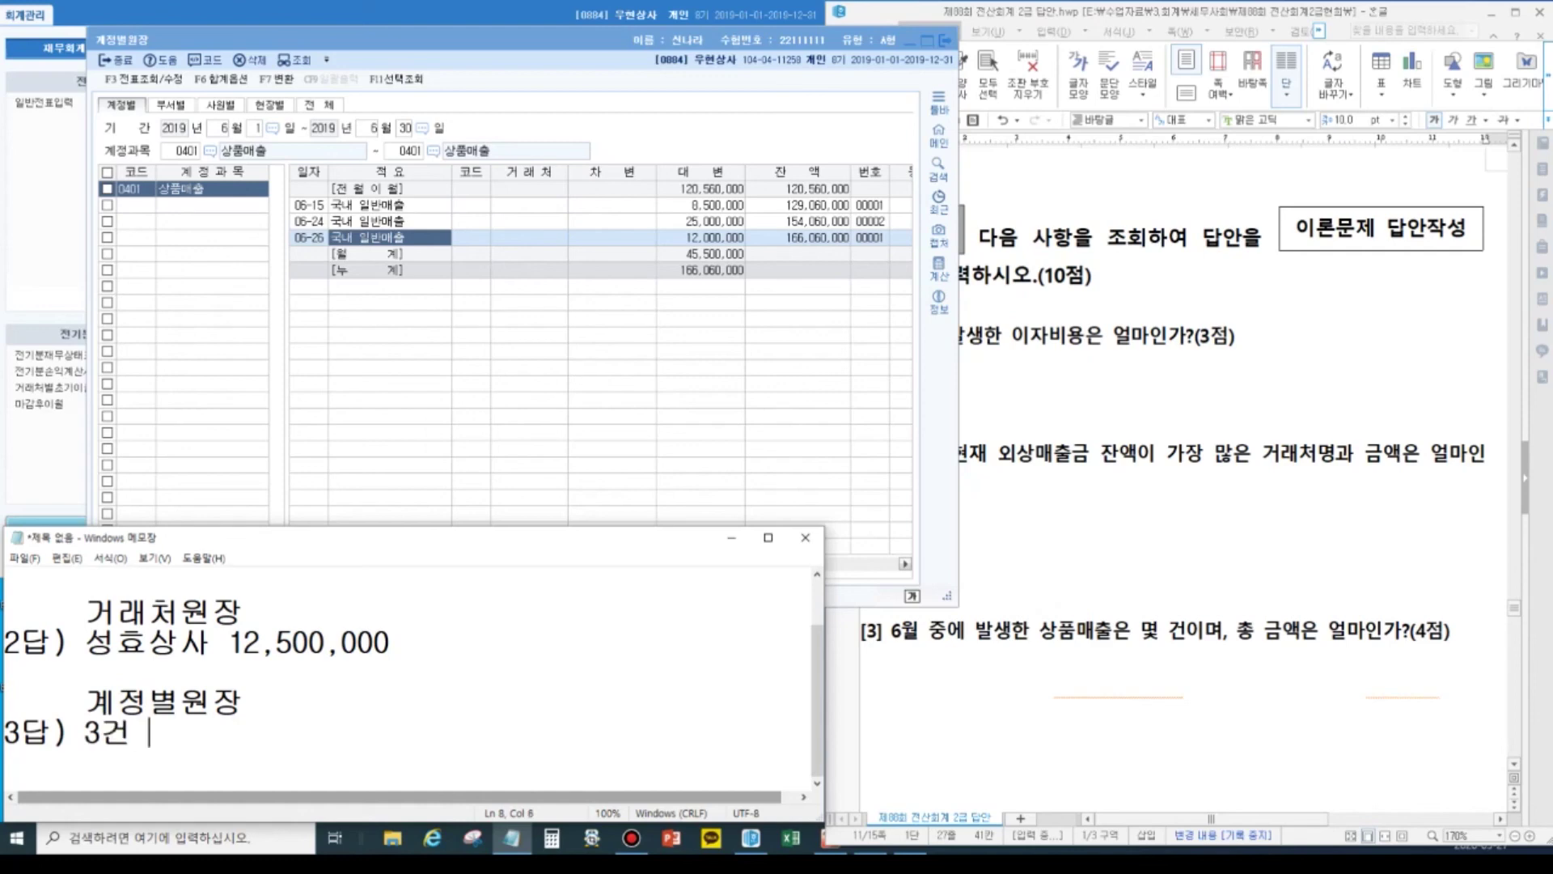
pyautogui.write('45,500,000')
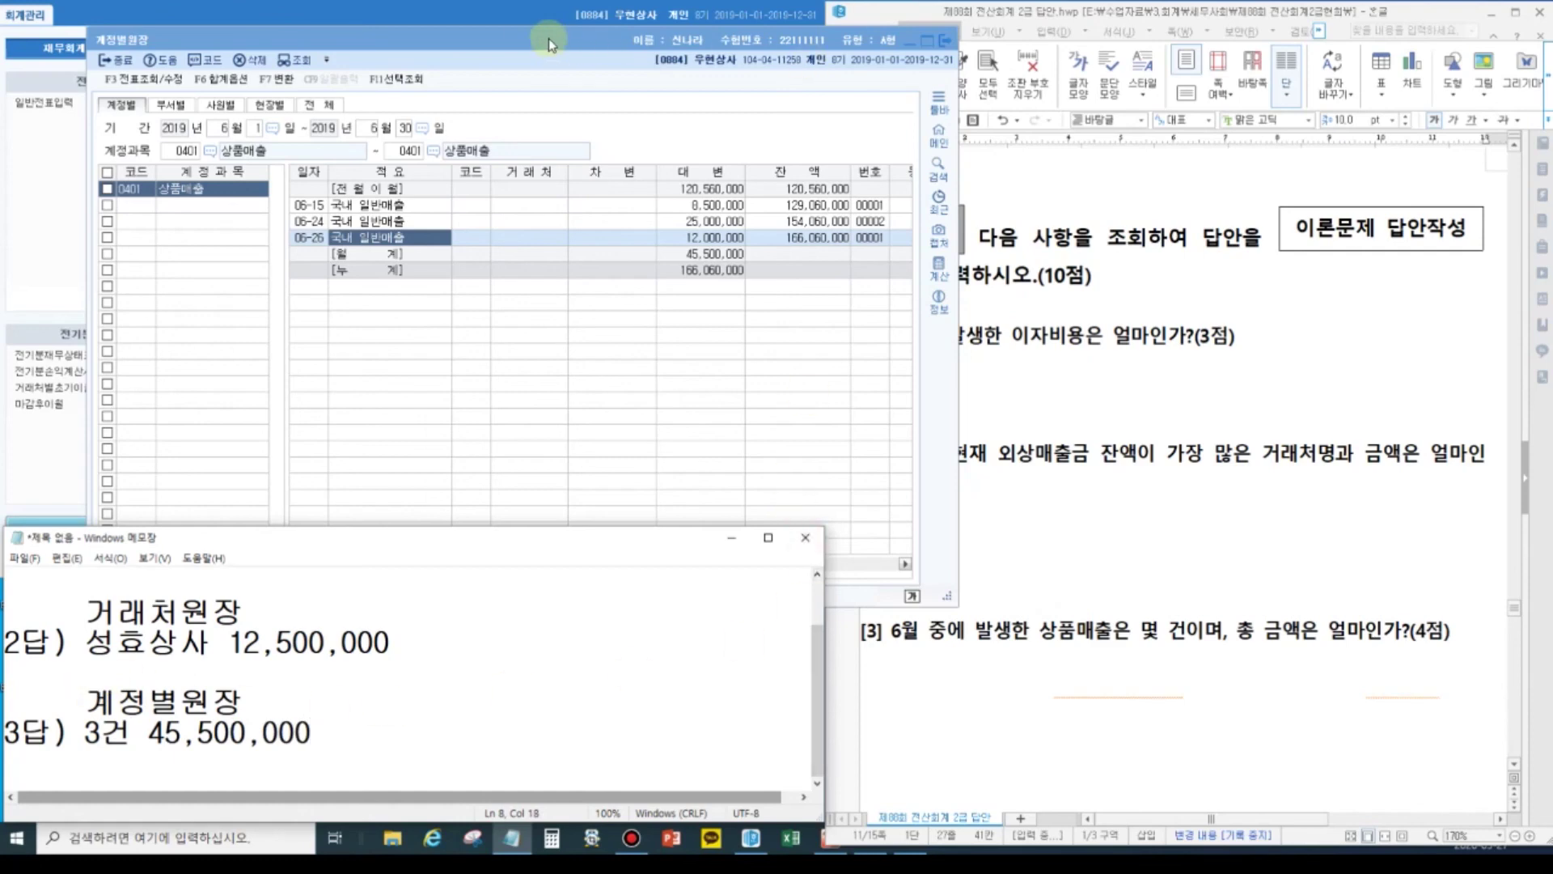
# Close the 계정별원장 and enlarge the notes window upward to fit all three answers.
pyautogui.click(517, 48)
pyautogui.press('Escape')
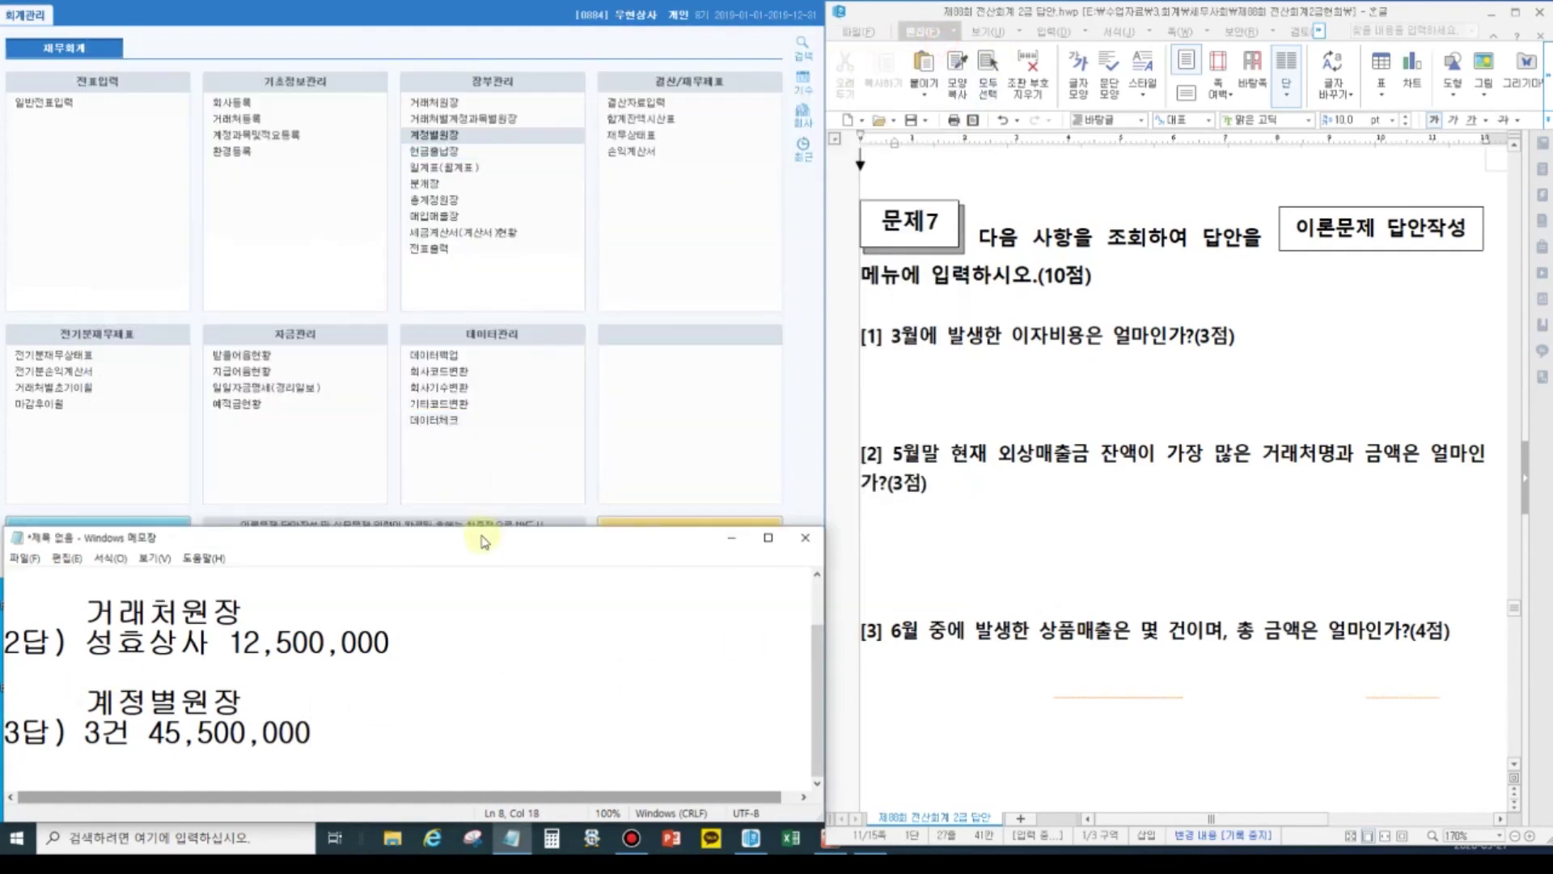
pyautogui.moveTo(470, 530); pyautogui.dragTo(470, 355)
pyautogui.click(257, 437)
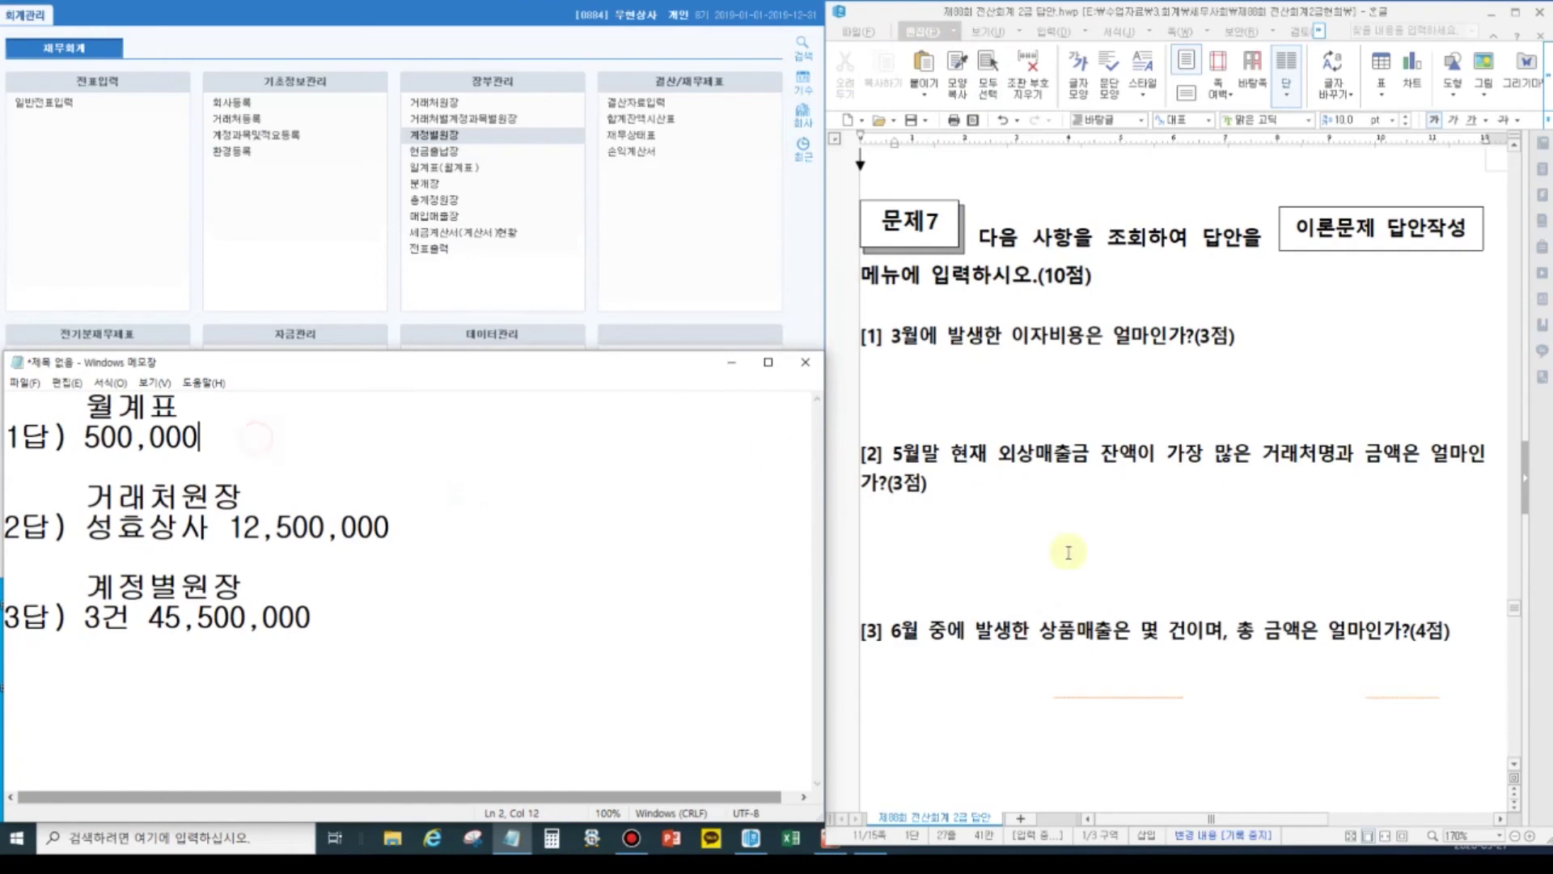
# Switch to the 한글 exam document and set the font color of the hidden answer under question [1] to black.
pyautogui.click(1288, 380)
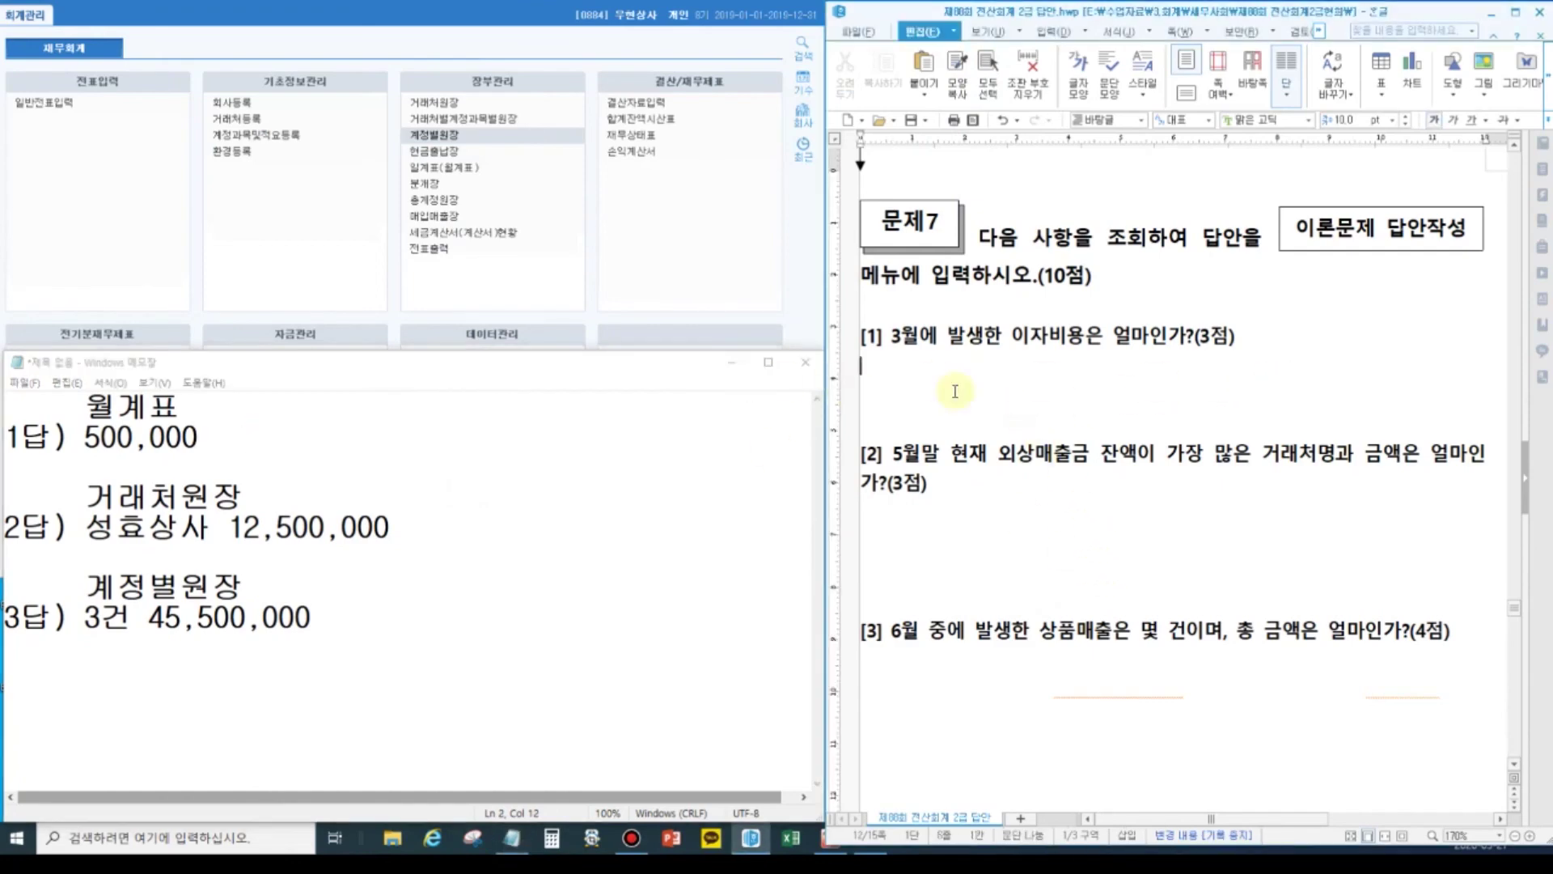
pyautogui.moveTo(877, 376); pyautogui.dragTo(1322, 402)
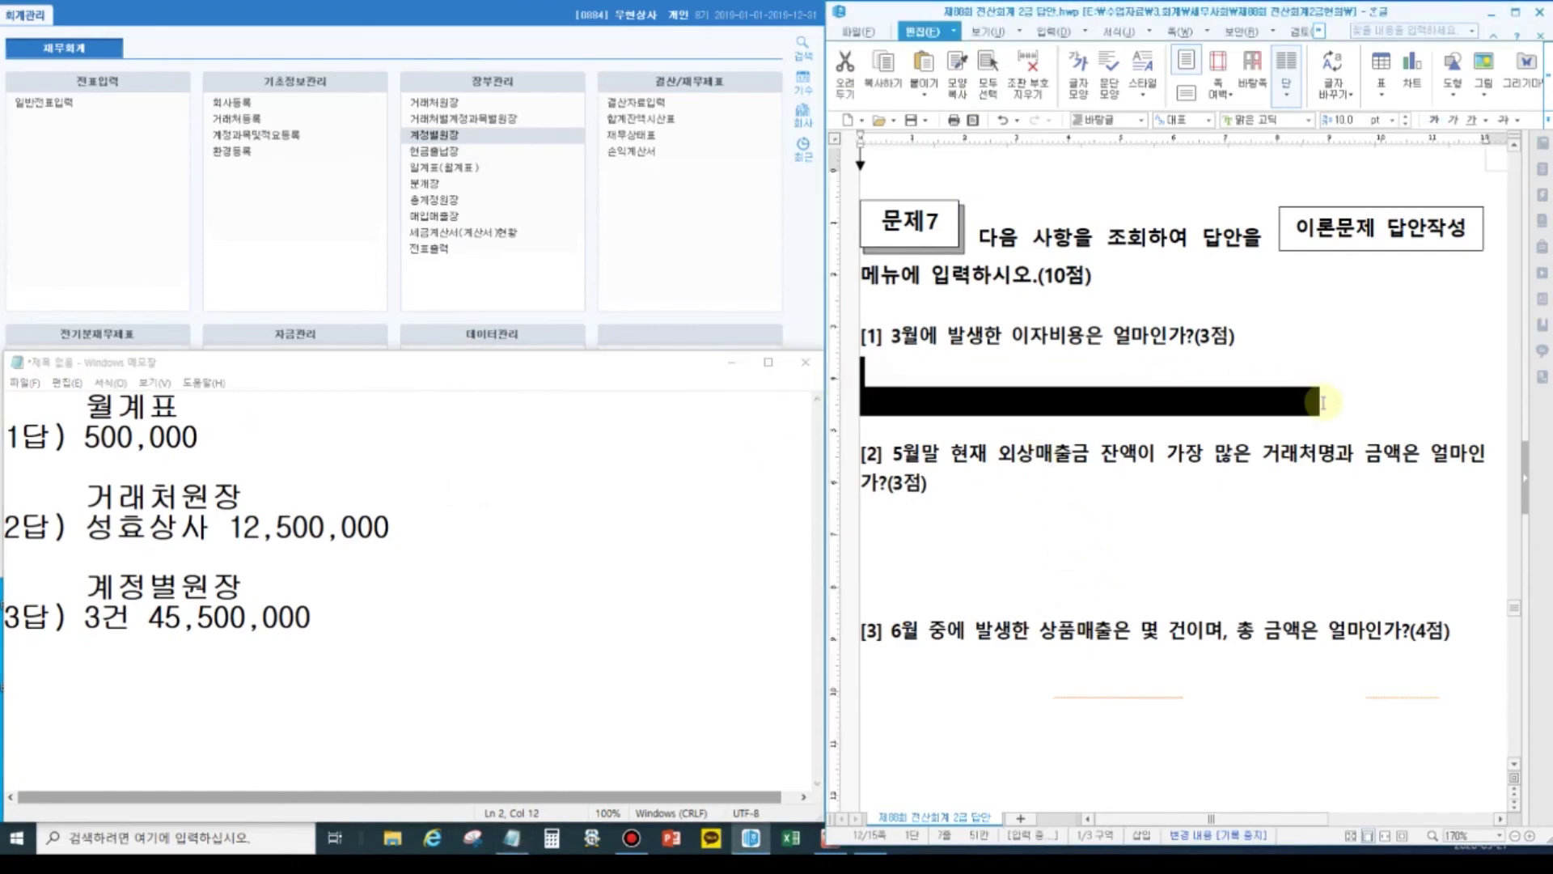
pyautogui.hotkey('alt', 'l')
pyautogui.click(1092, 479)
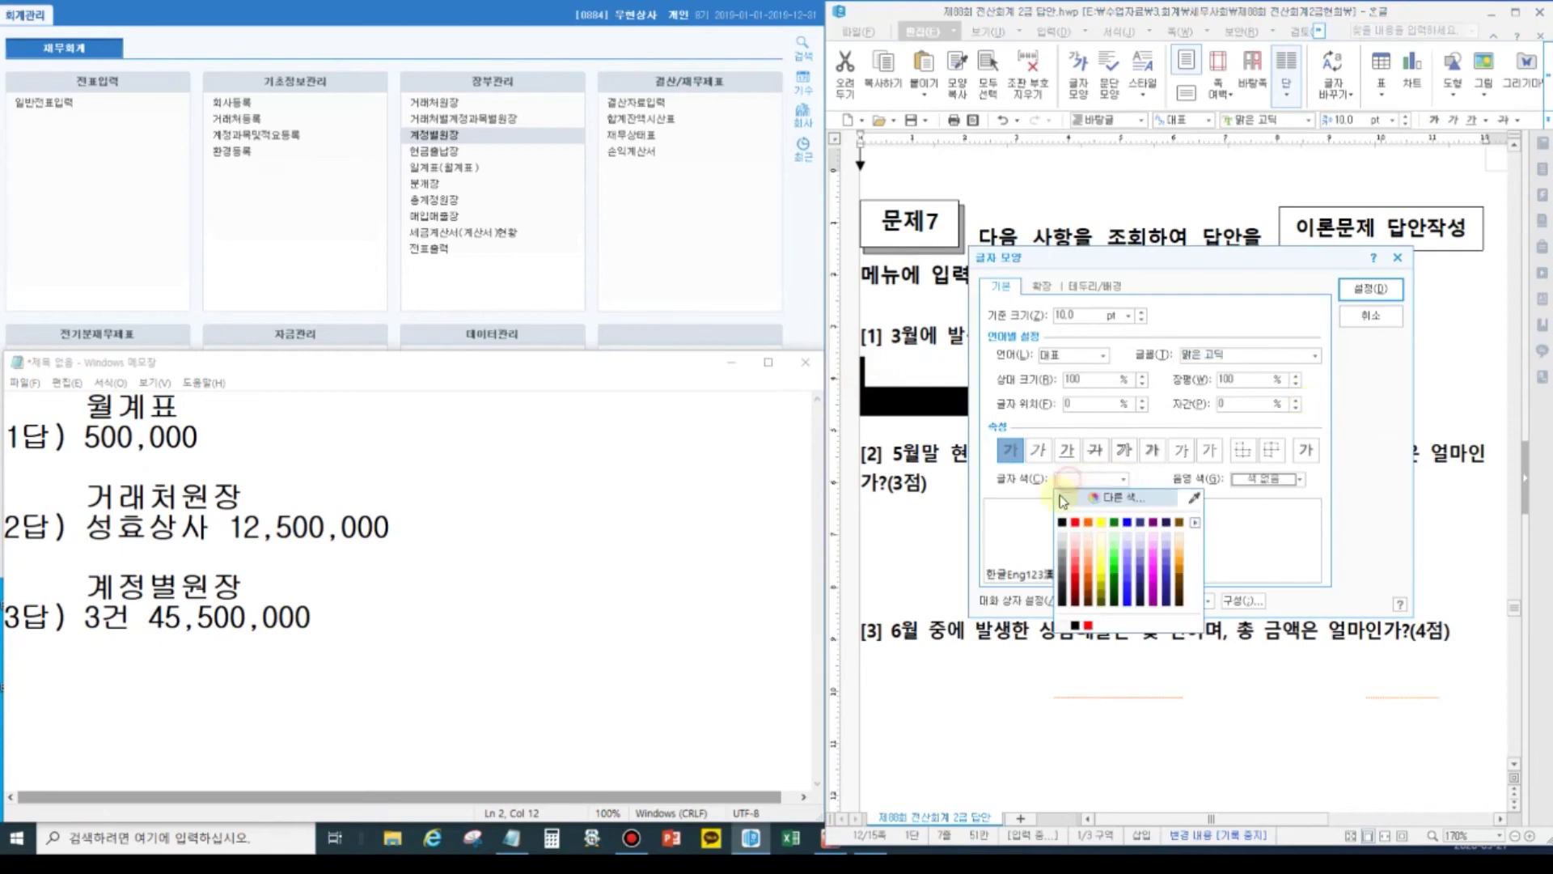
pyautogui.click(1058, 525)
pyautogui.click(1359, 289)
pyautogui.click(1155, 396)
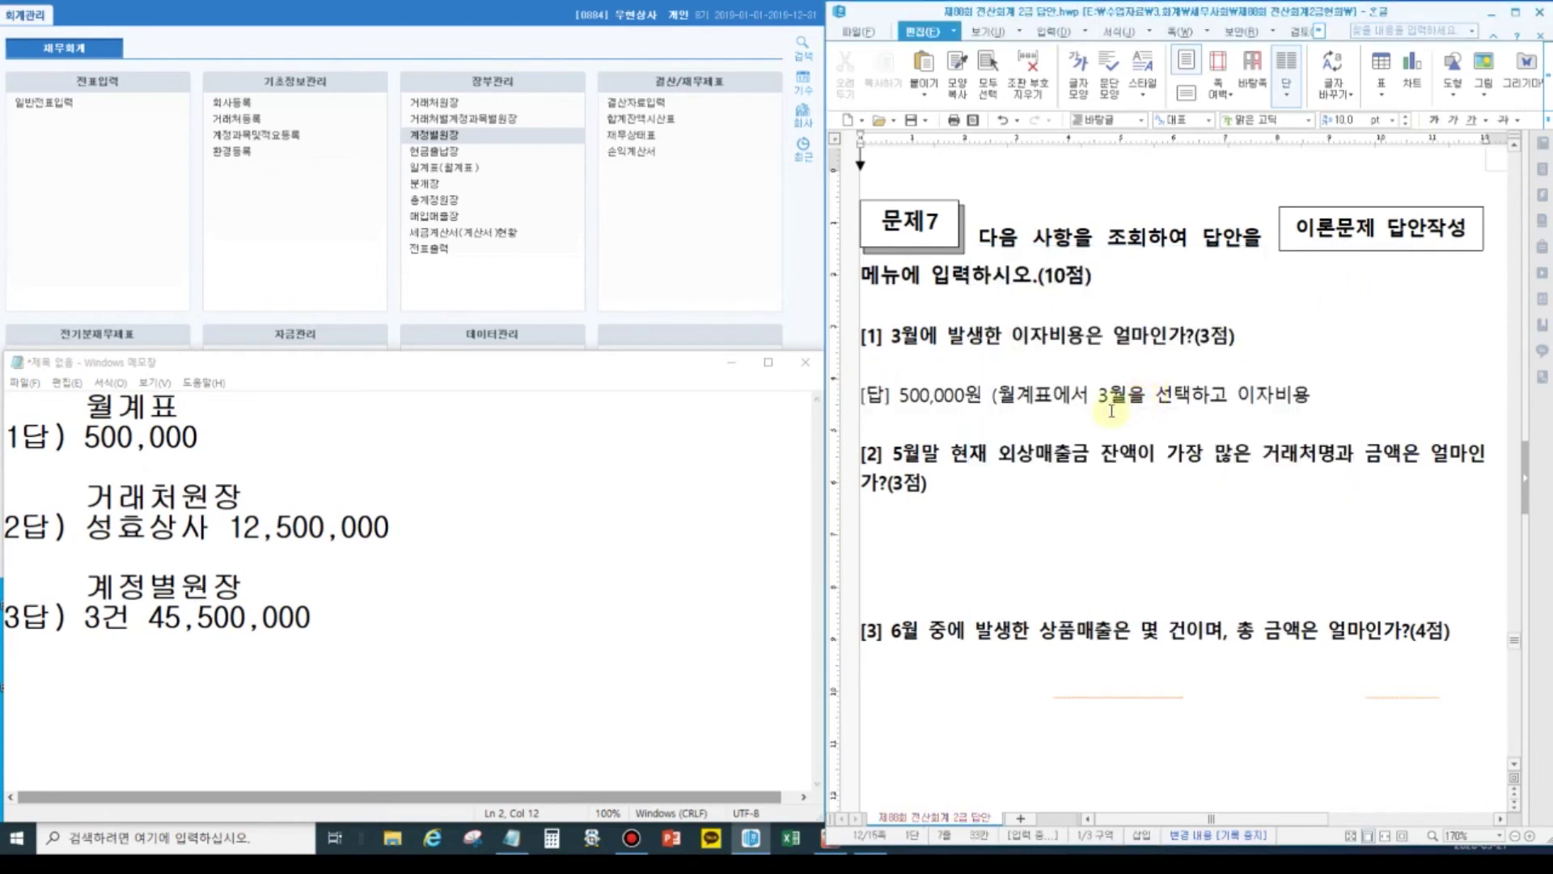
# Set the font color of the hidden answer lines under question [2] to black.
pyautogui.moveTo(878, 519); pyautogui.dragTo(1331, 591)
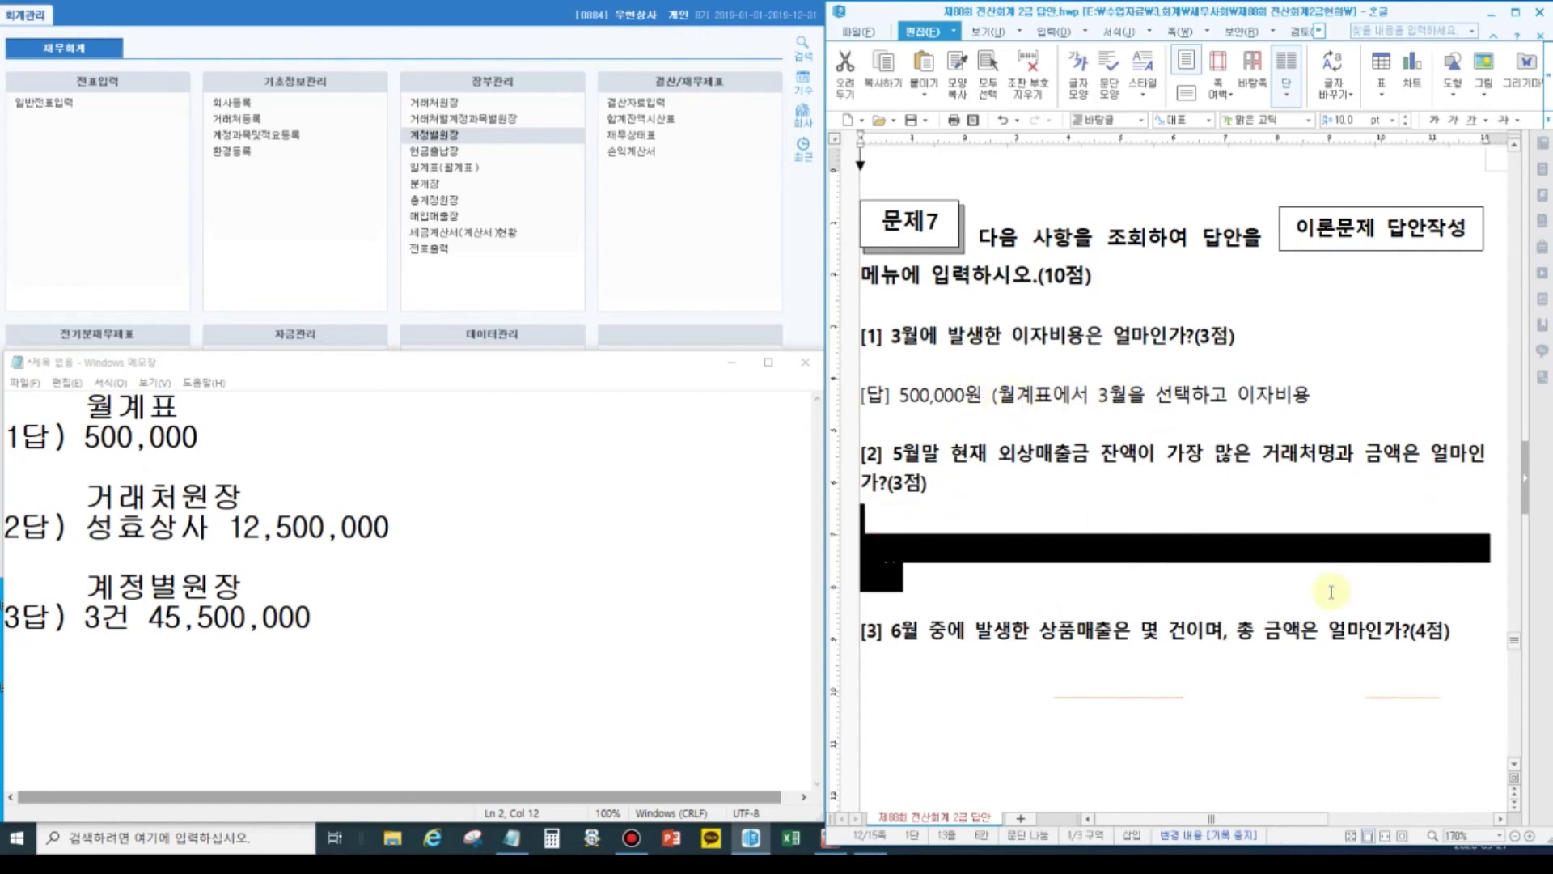
pyautogui.hotkey('alt', 'l')
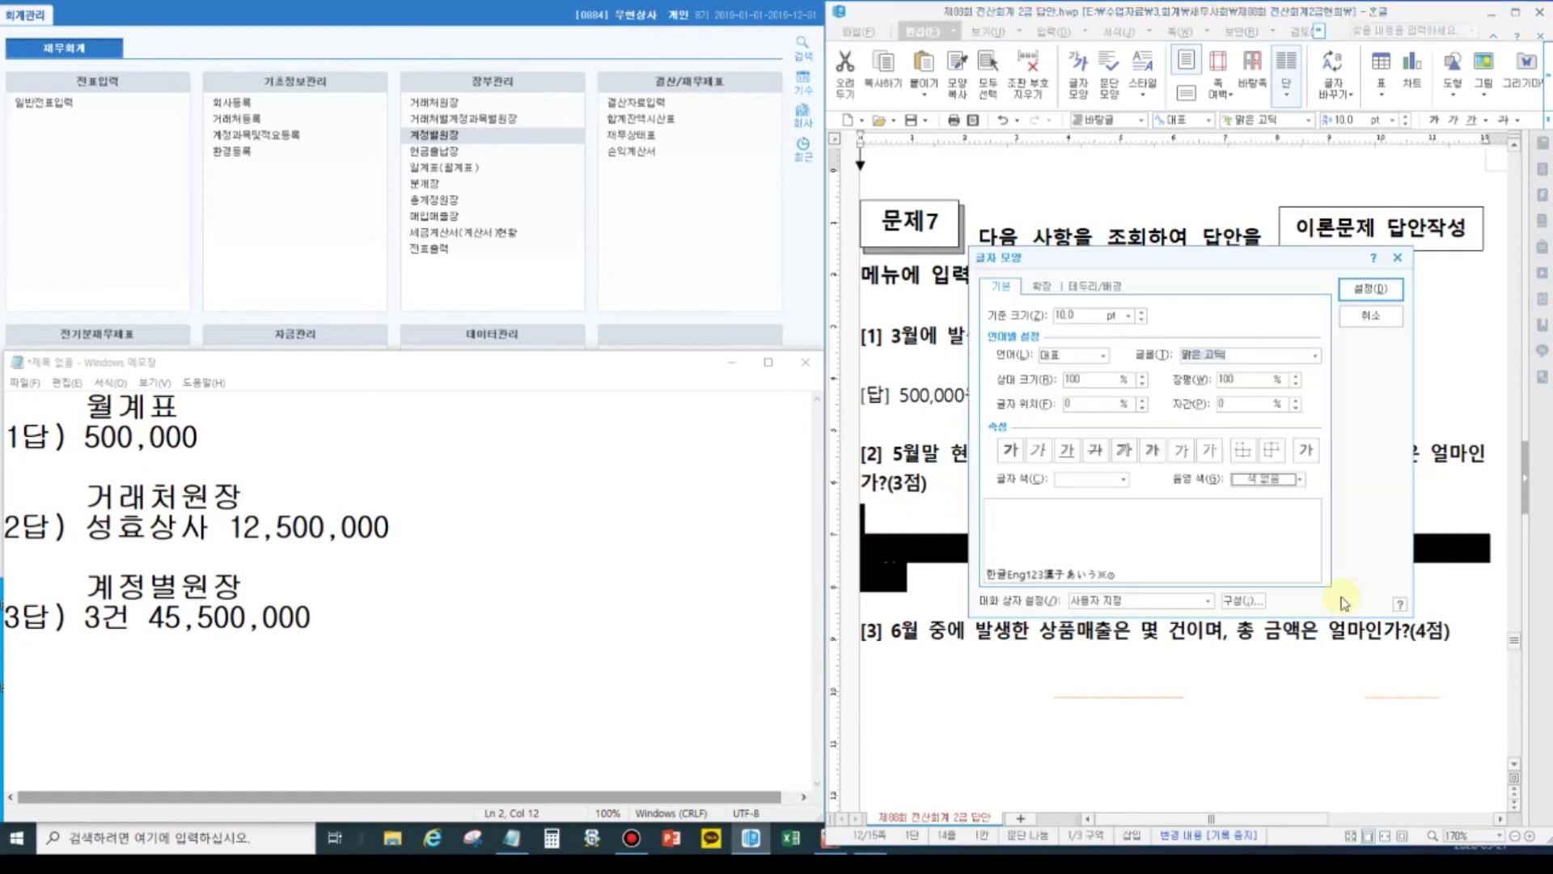
pyautogui.click(1079, 478)
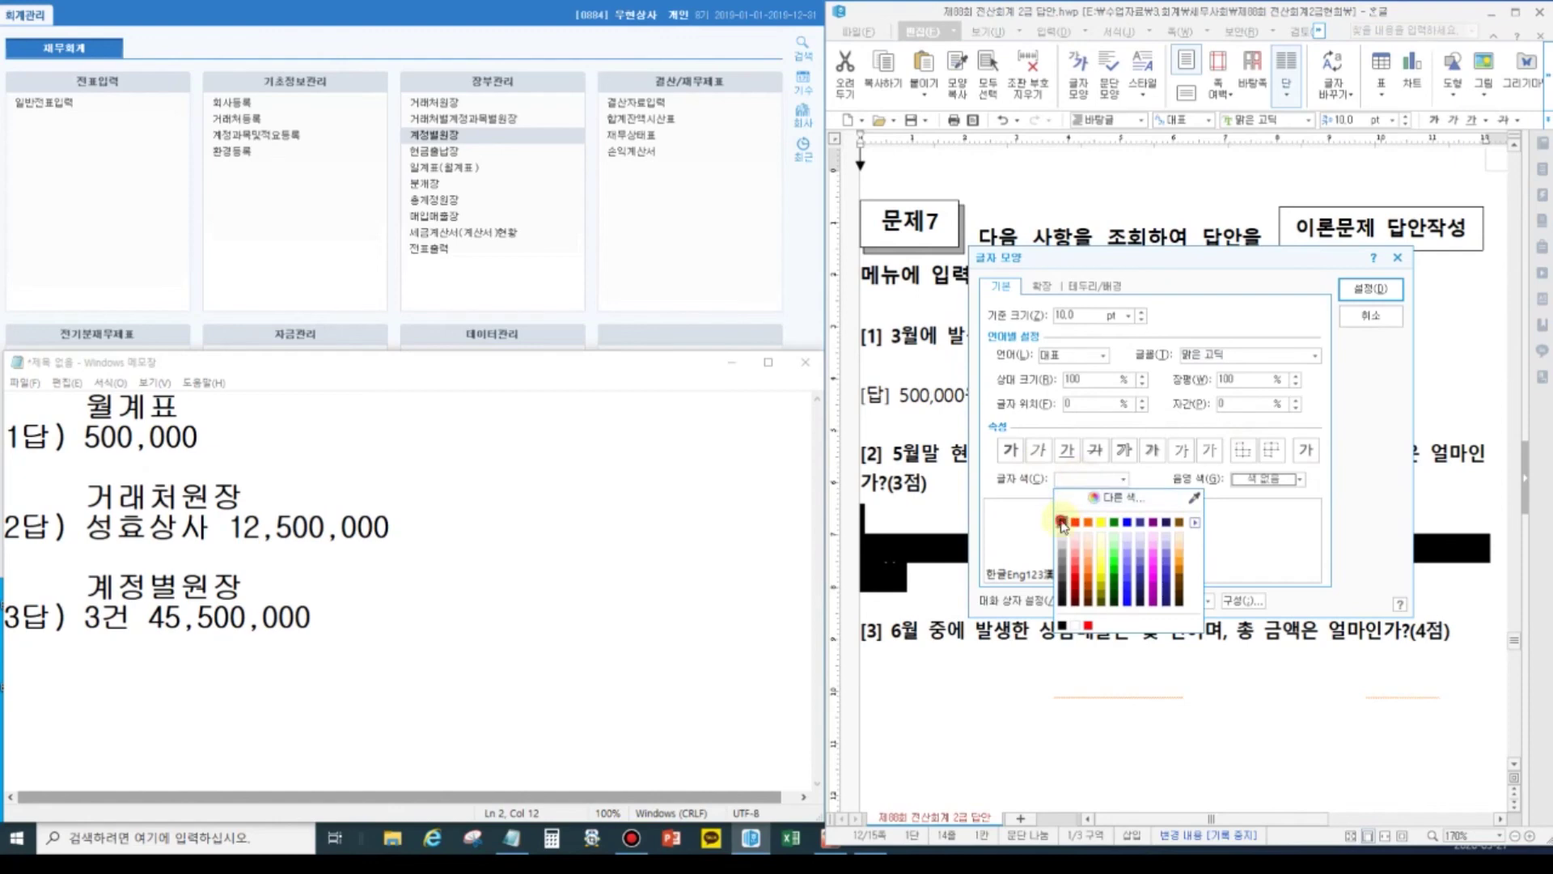
pyautogui.click(1062, 522)
pyautogui.click(1370, 288)
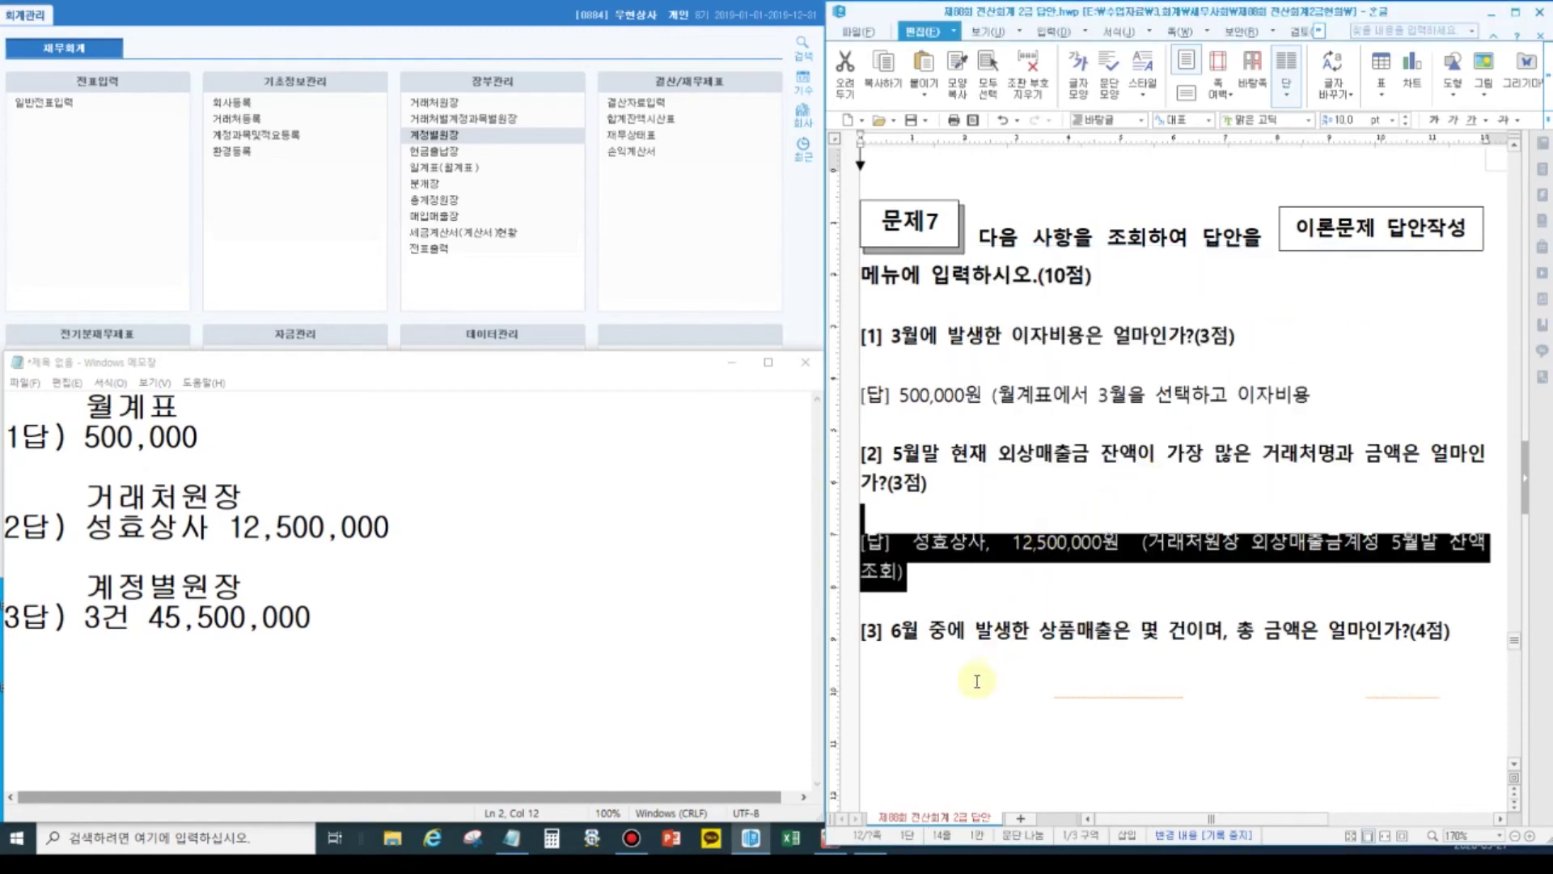
# Set the font color of the hidden answer lines under question [3] to black, and return to the notes.
pyautogui.click(915, 680)
pyautogui.moveTo(890, 671); pyautogui.dragTo(1336, 750)
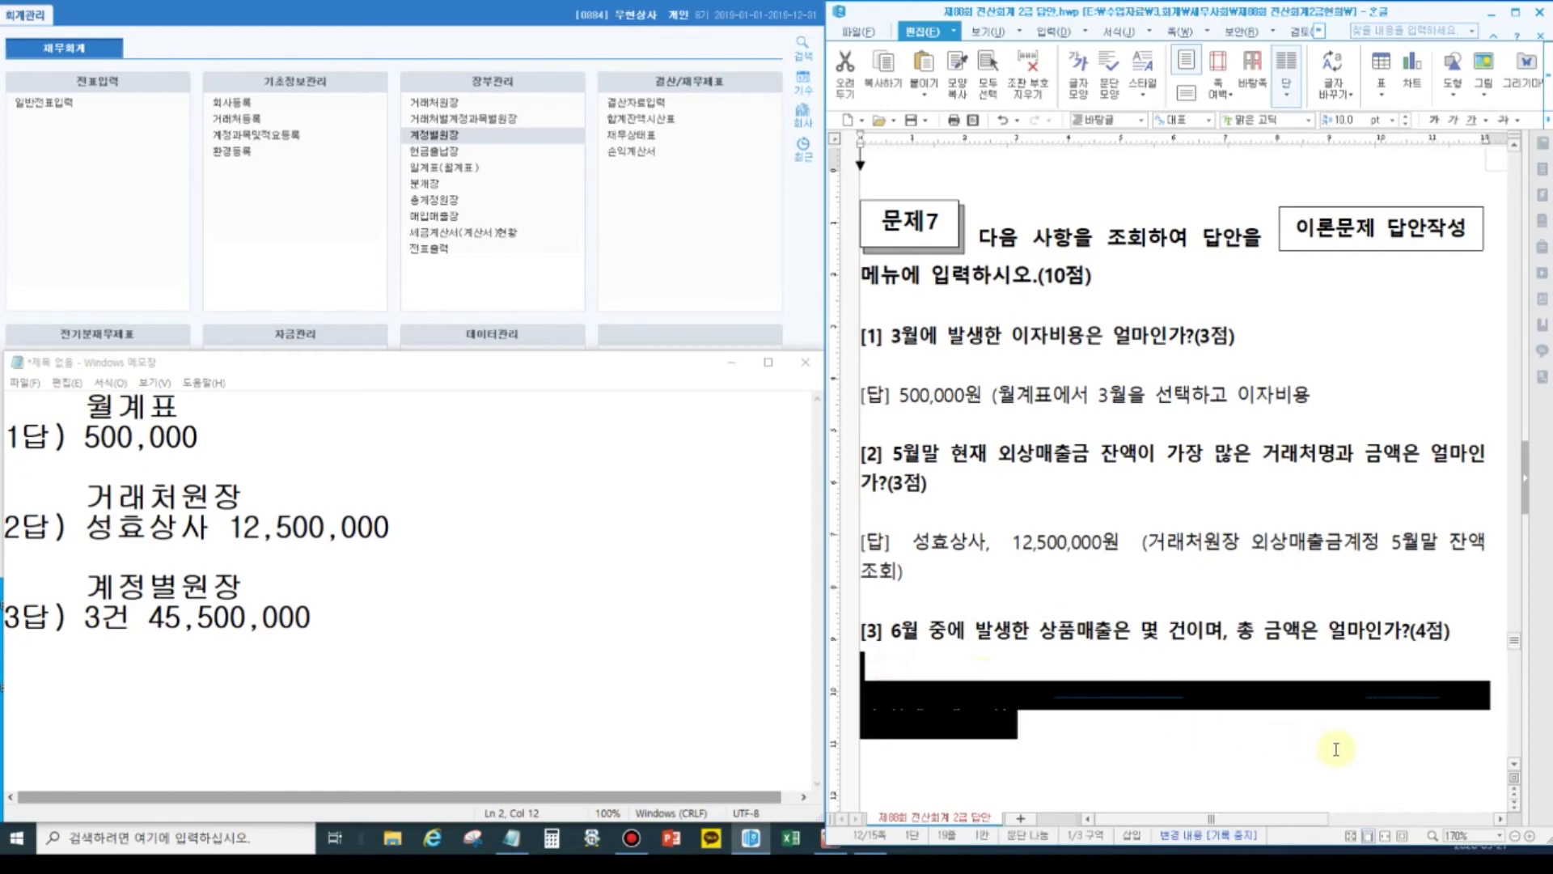
pyautogui.hotkey('alt', 'l')
pyautogui.click(1093, 478)
pyautogui.click(1062, 524)
pyautogui.click(1347, 291)
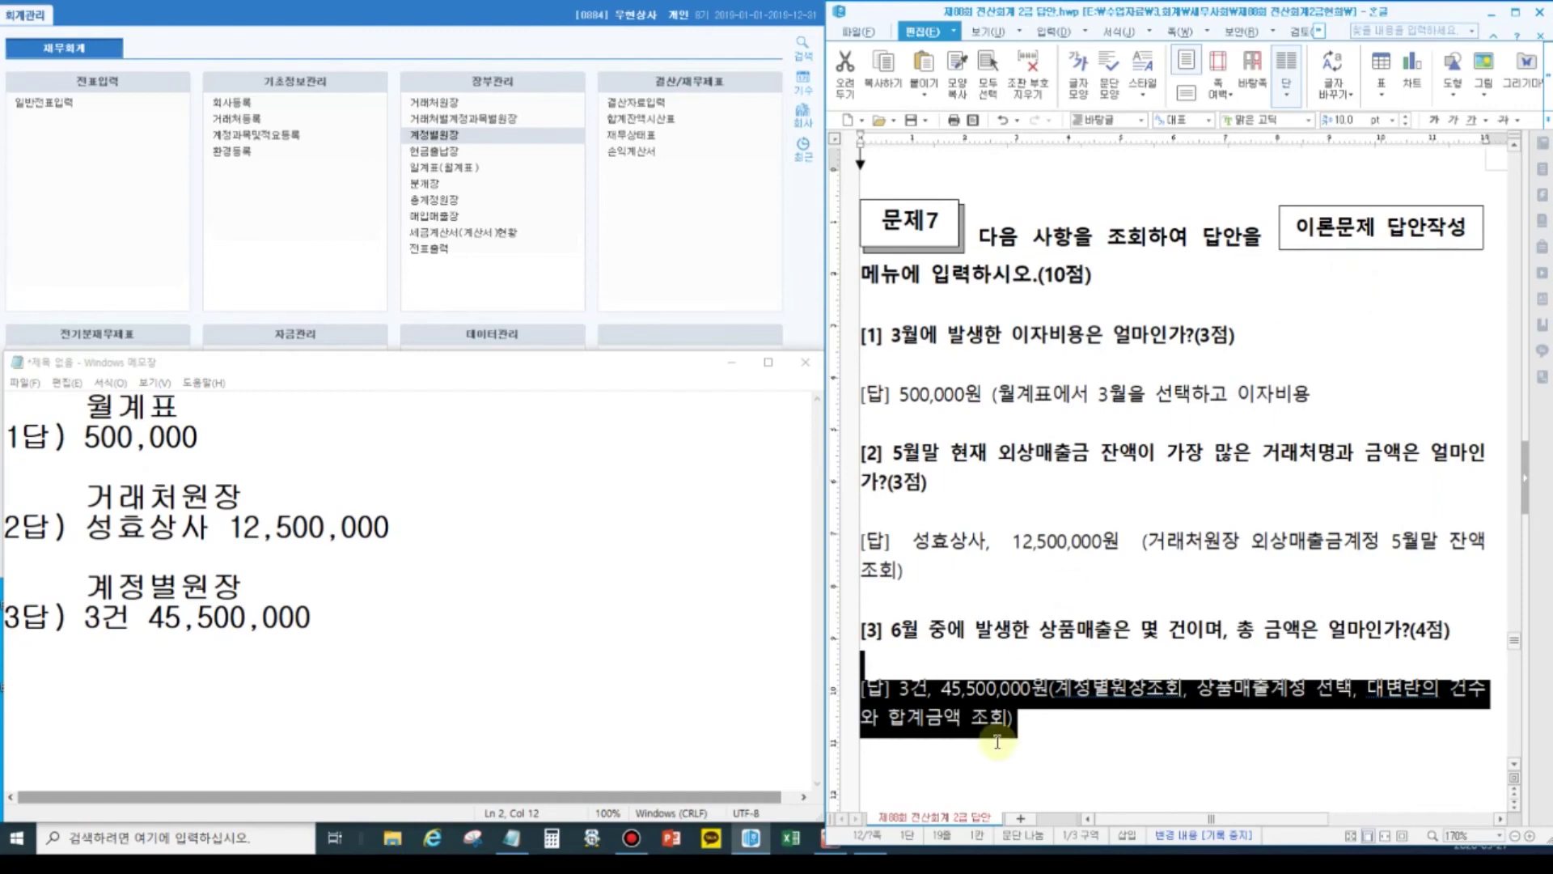
pyautogui.click(496, 580)
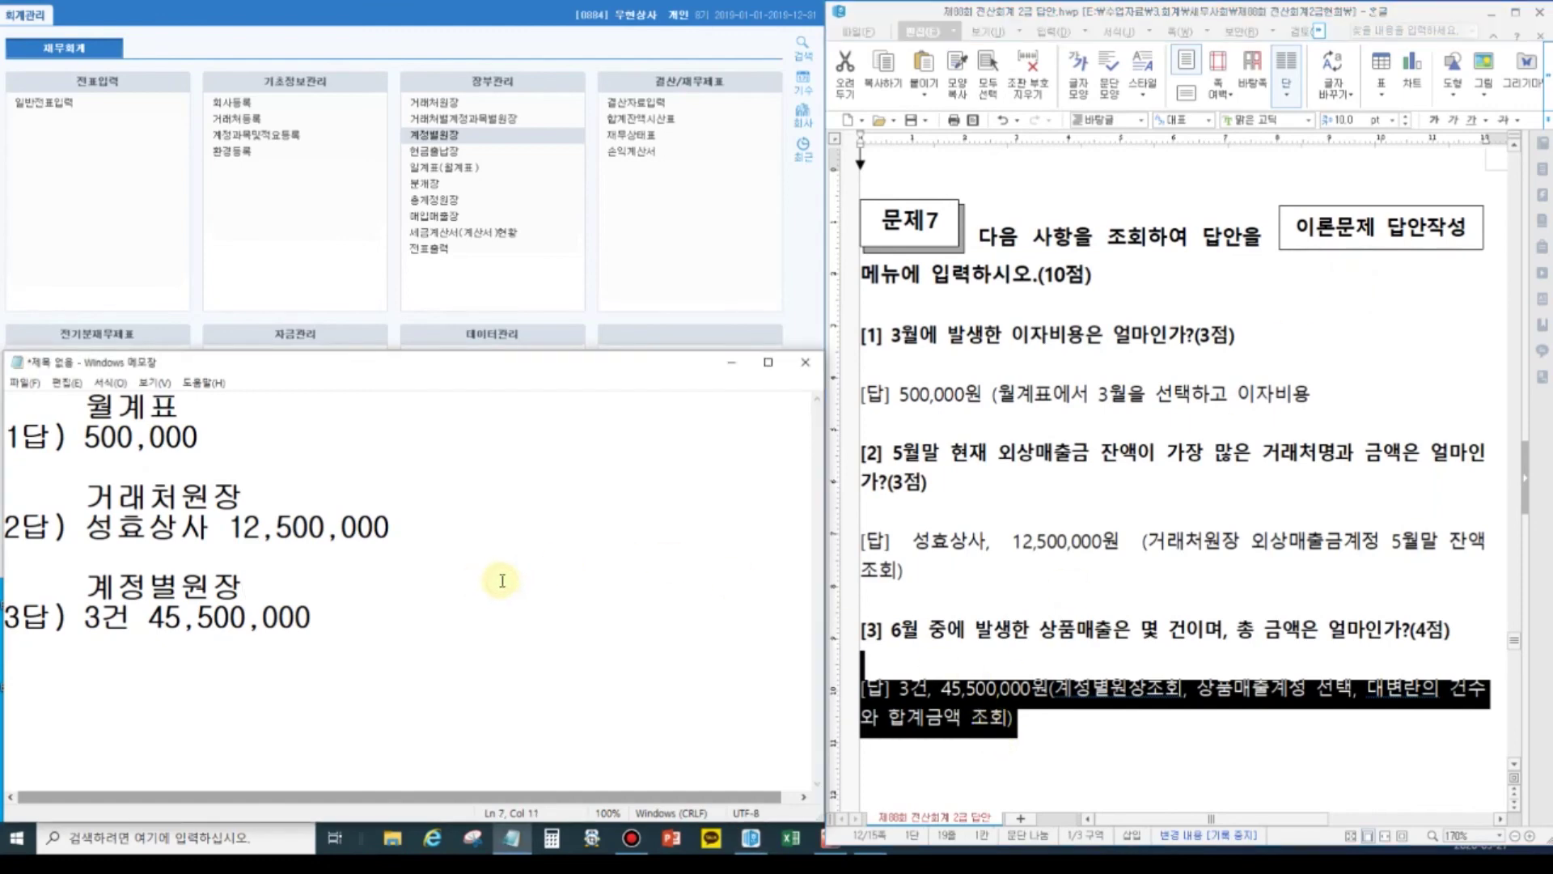